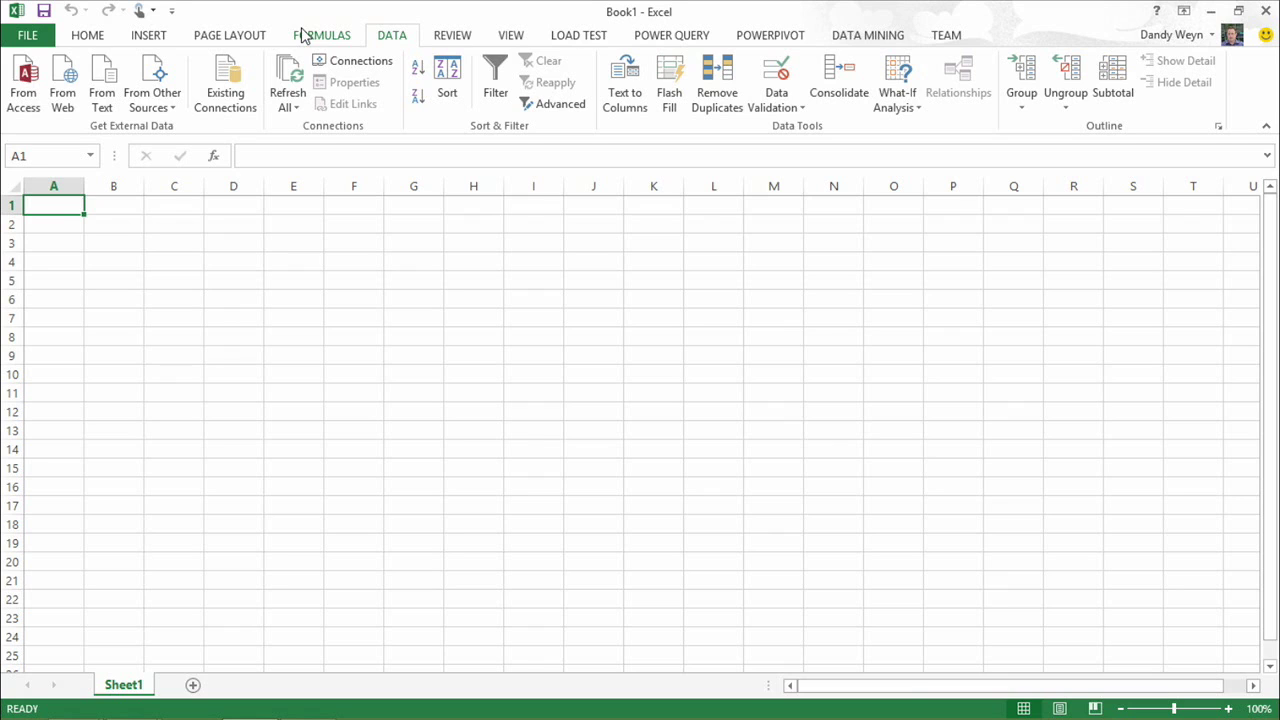
# Step: Open the PowerPivot data model window, review the sources offered by its Table Import Wizard, and close it without importing
pyautogui.click(789, 40)
pyautogui.click(30, 75)
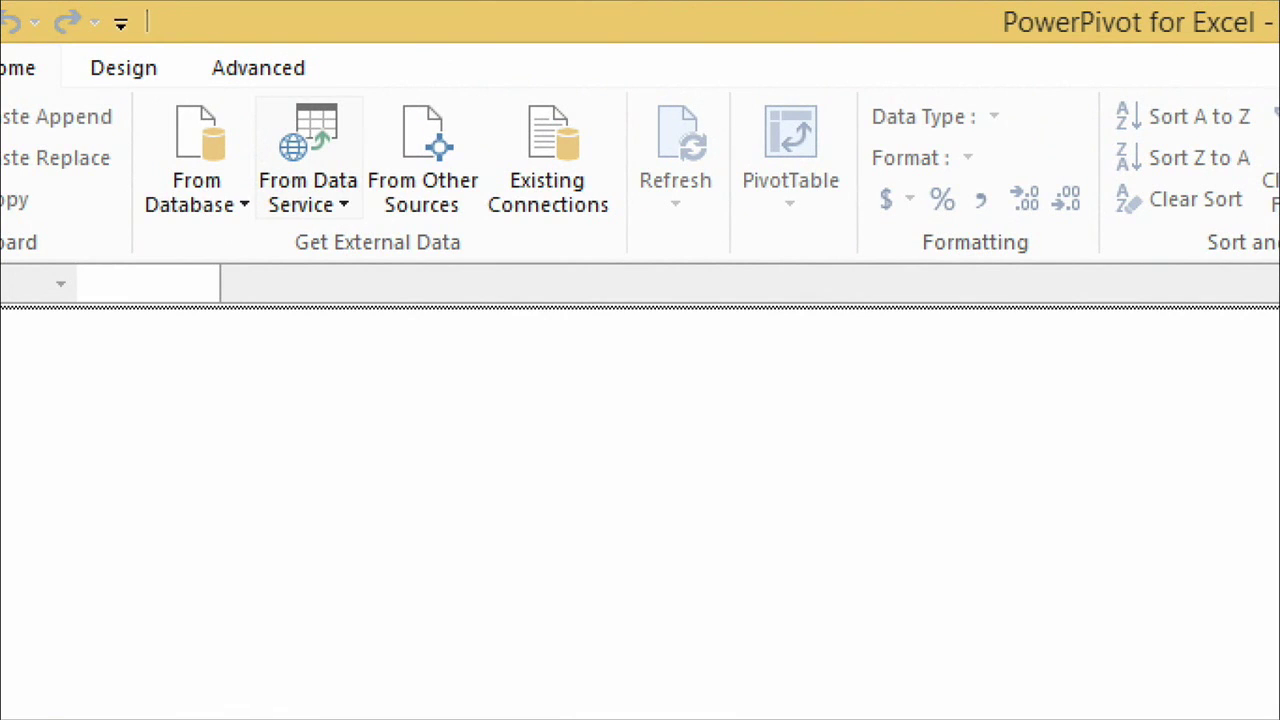
pyautogui.click(442, 202)
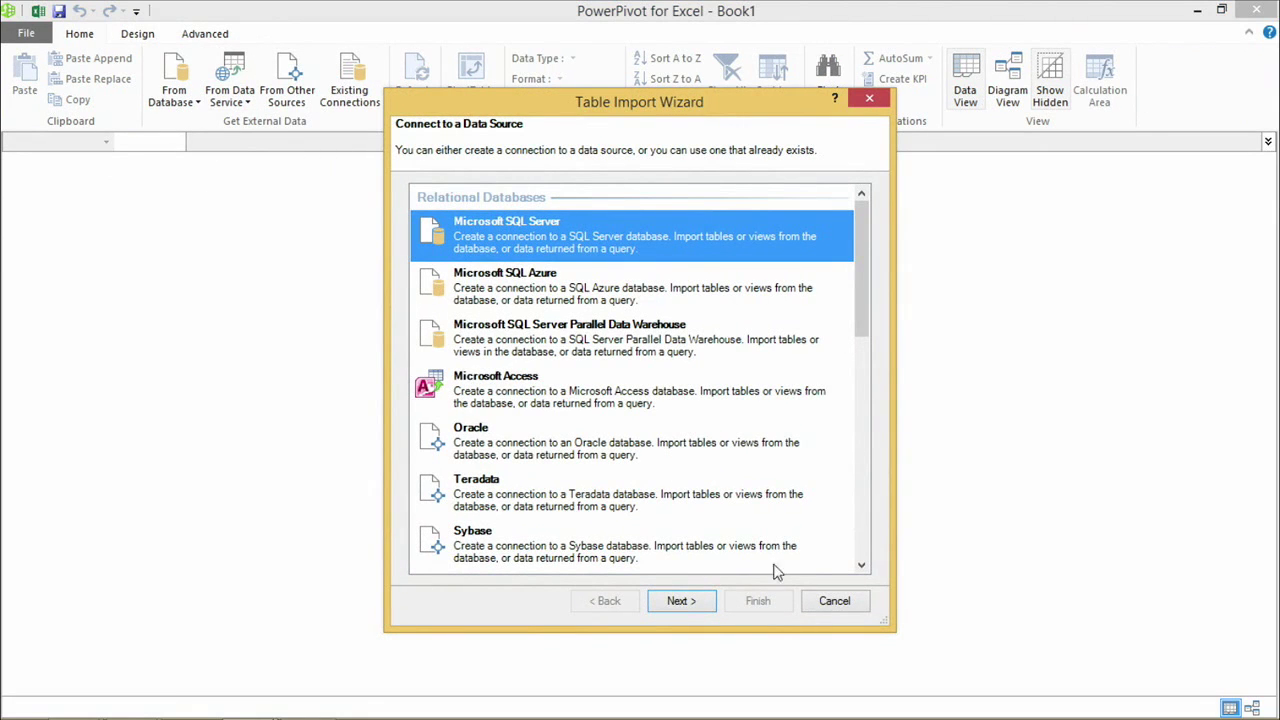
pyautogui.click(826, 601)
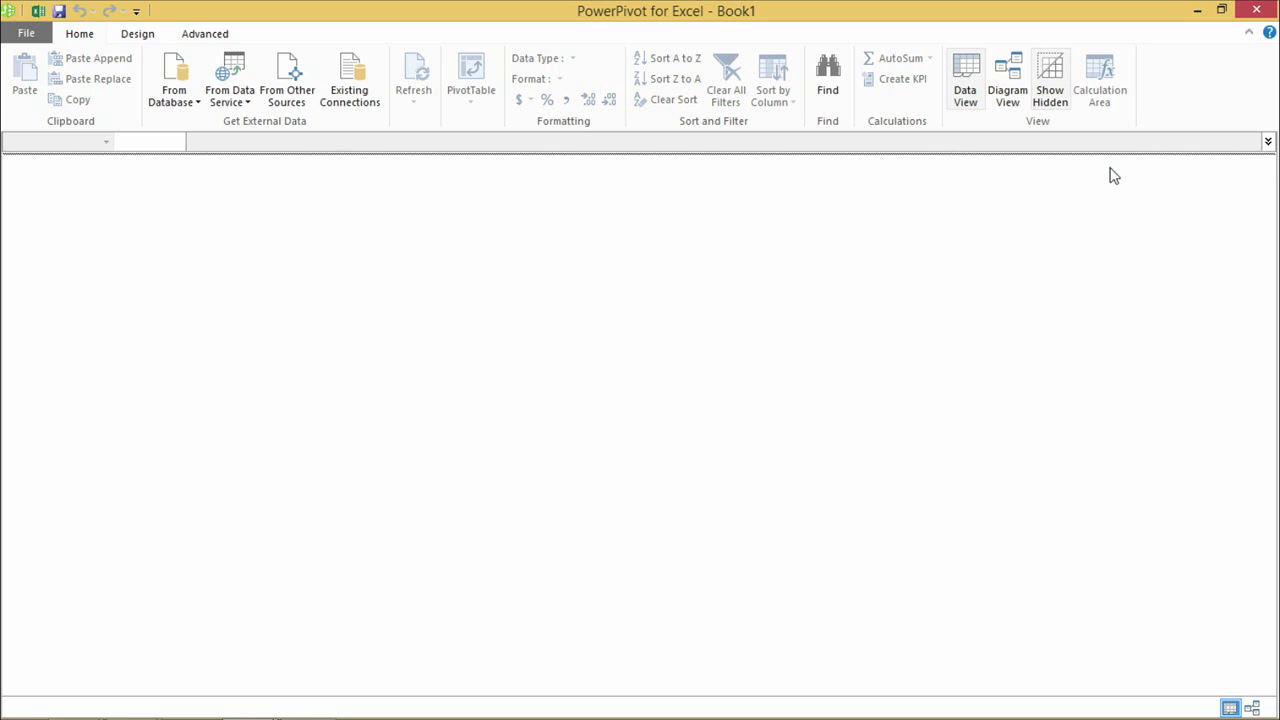
pyautogui.click(1256, 10)
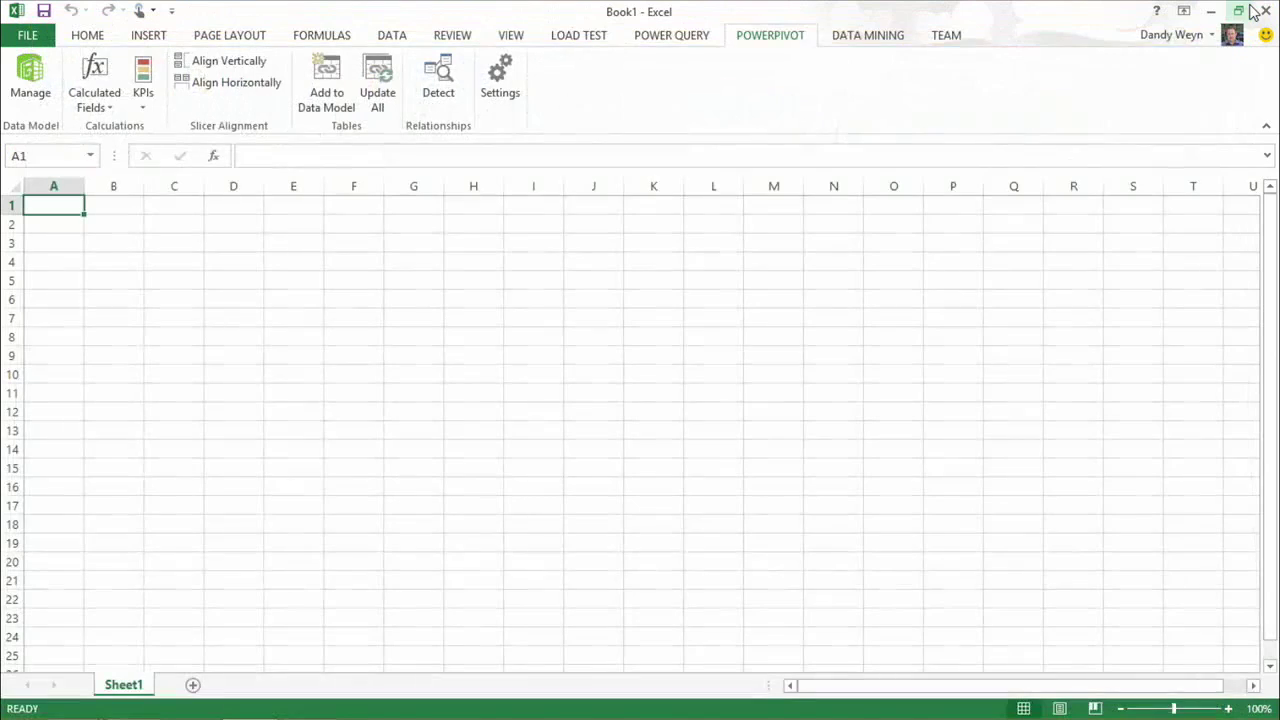
# Step: Review the database types and other external sources that Power Query can import from
pyautogui.click(690, 40)
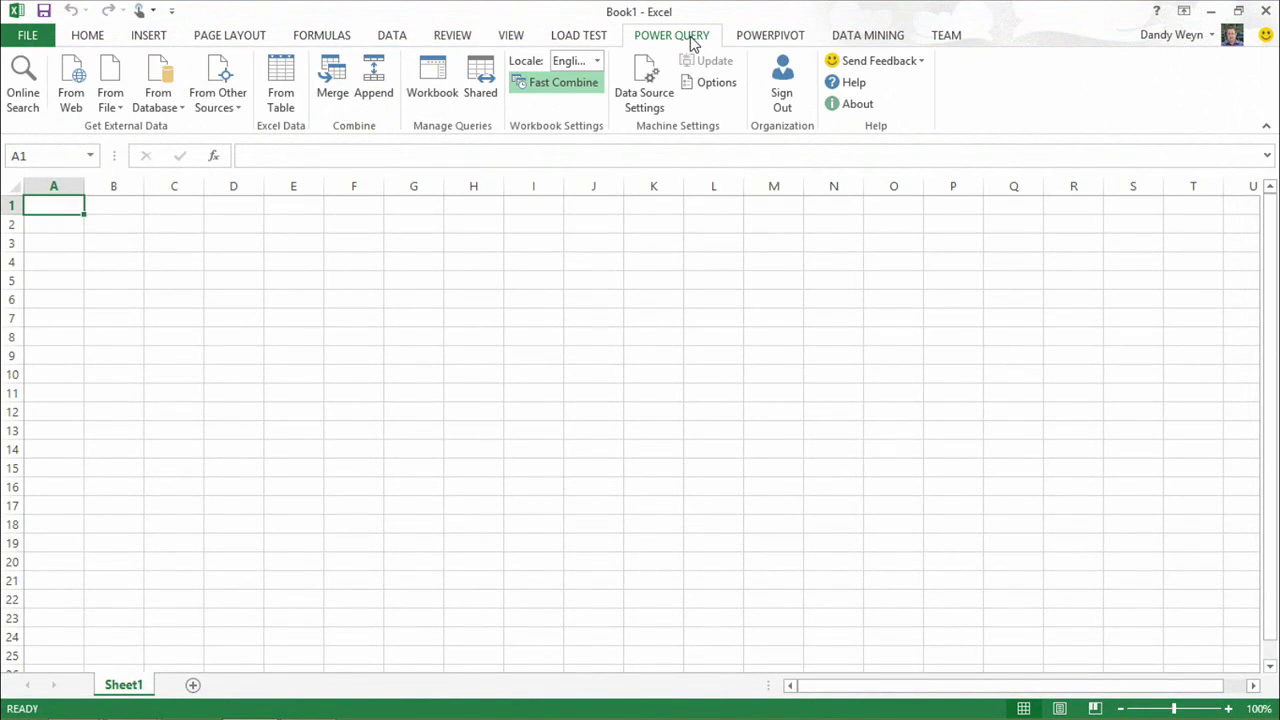
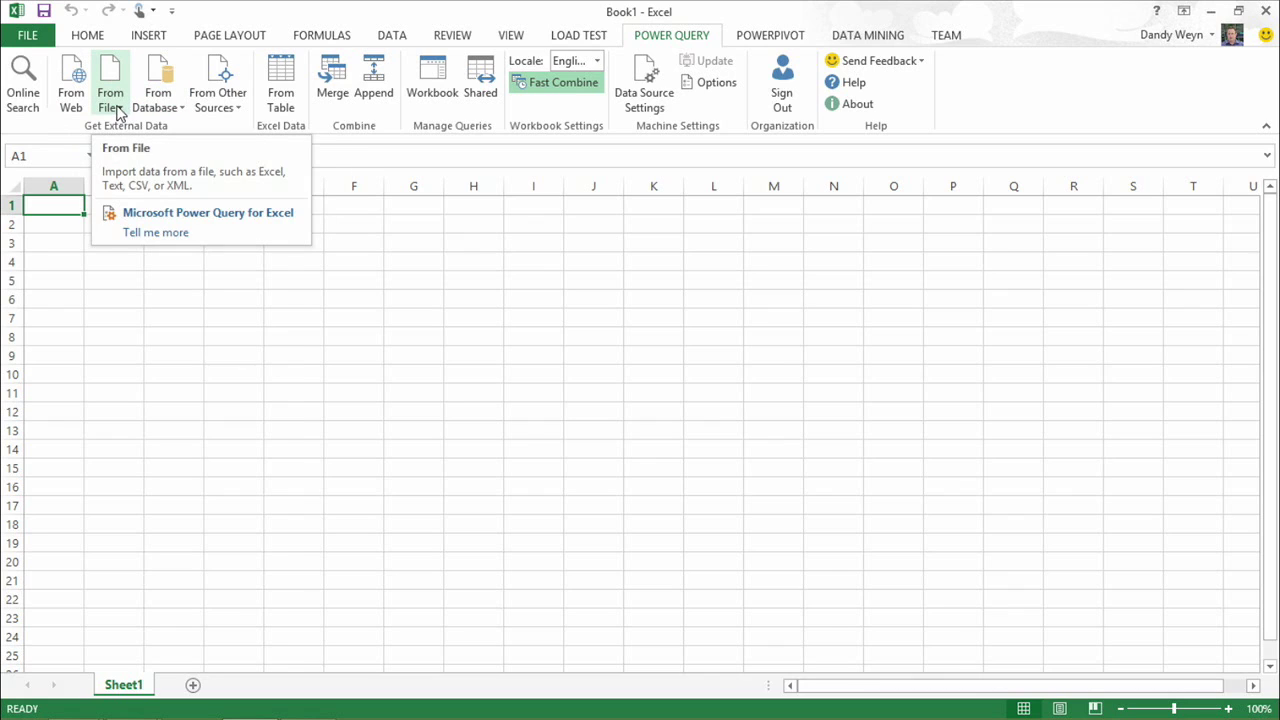
pyautogui.click(160, 105)
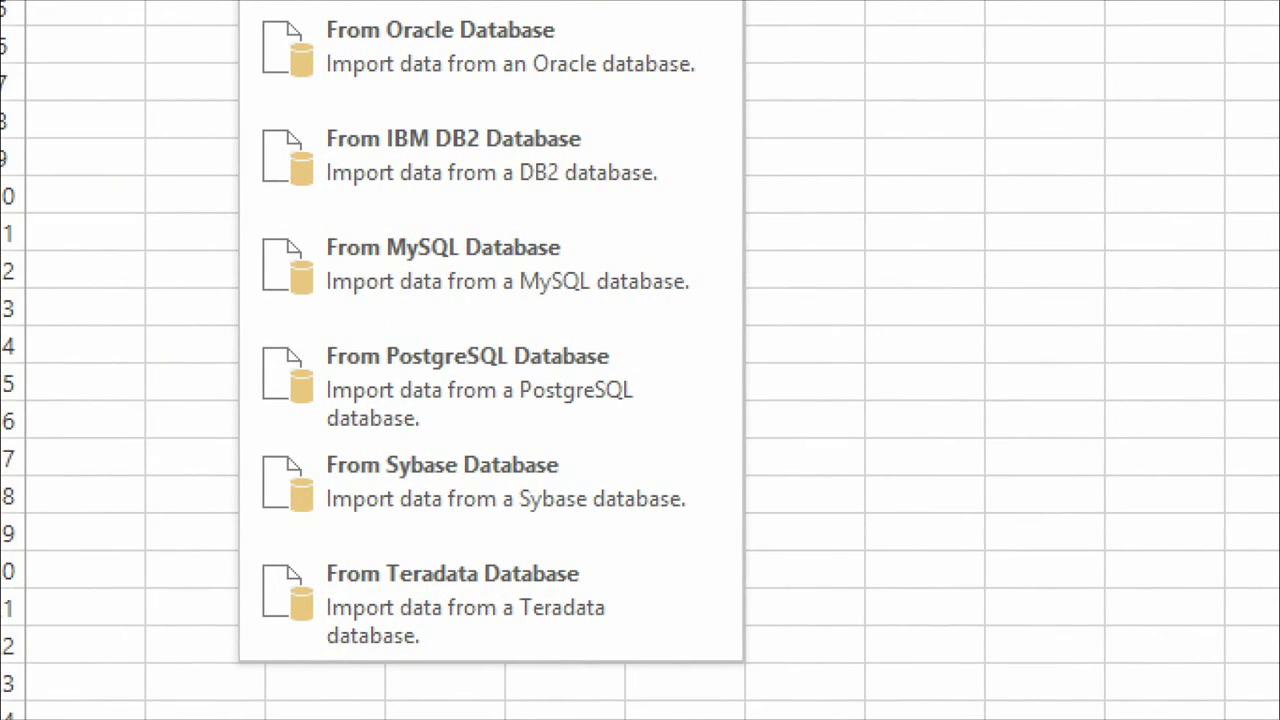
pyautogui.click(159, 551)
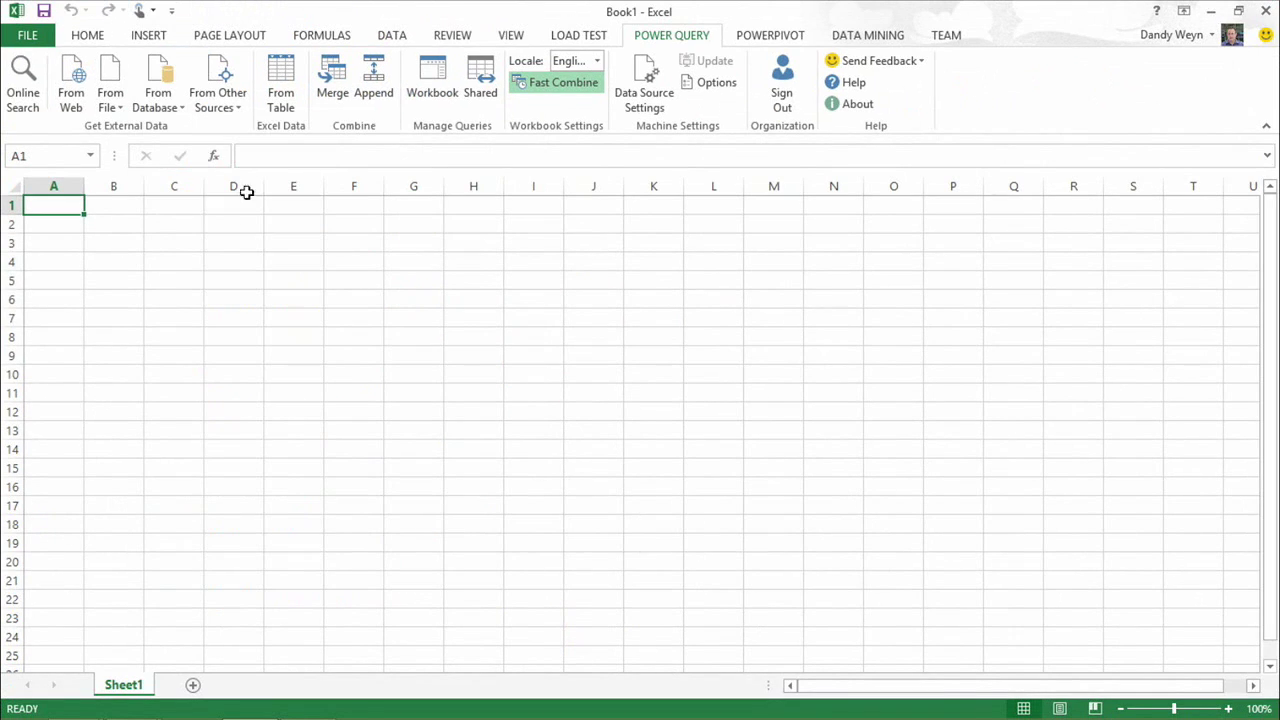
pyautogui.click(240, 110)
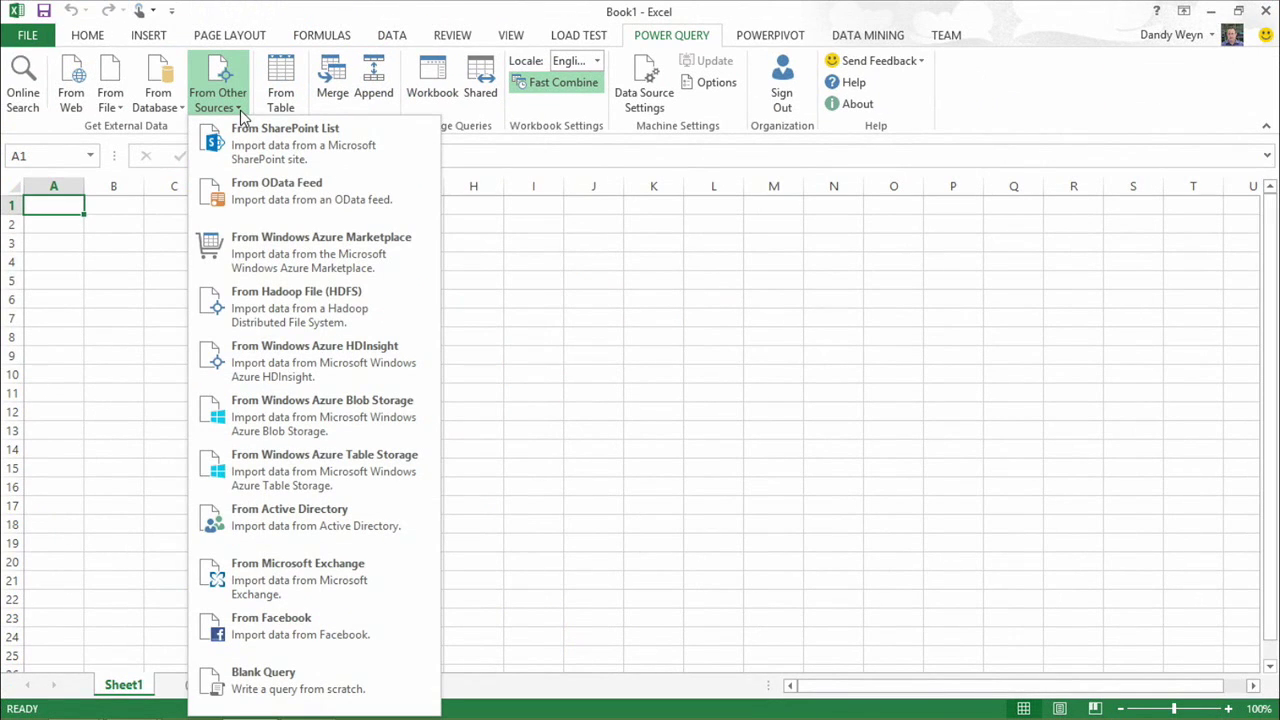
pyautogui.click(168, 110)
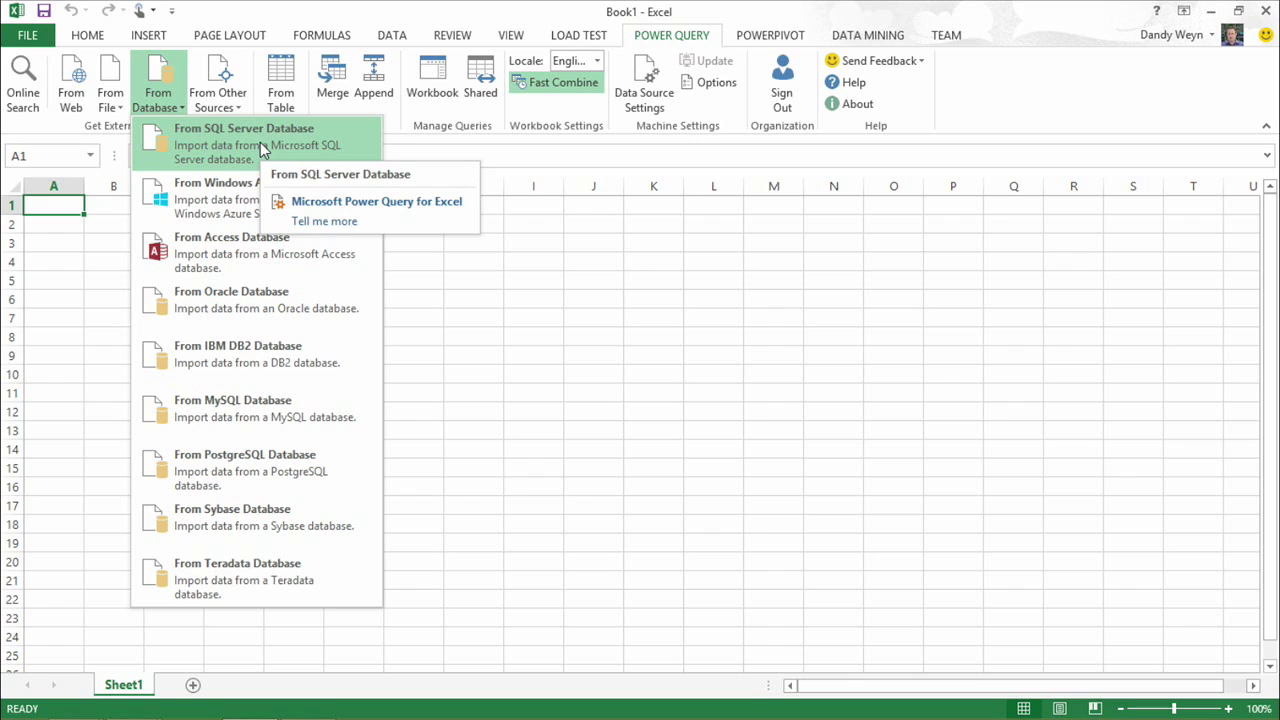
pyautogui.click(247, 108)
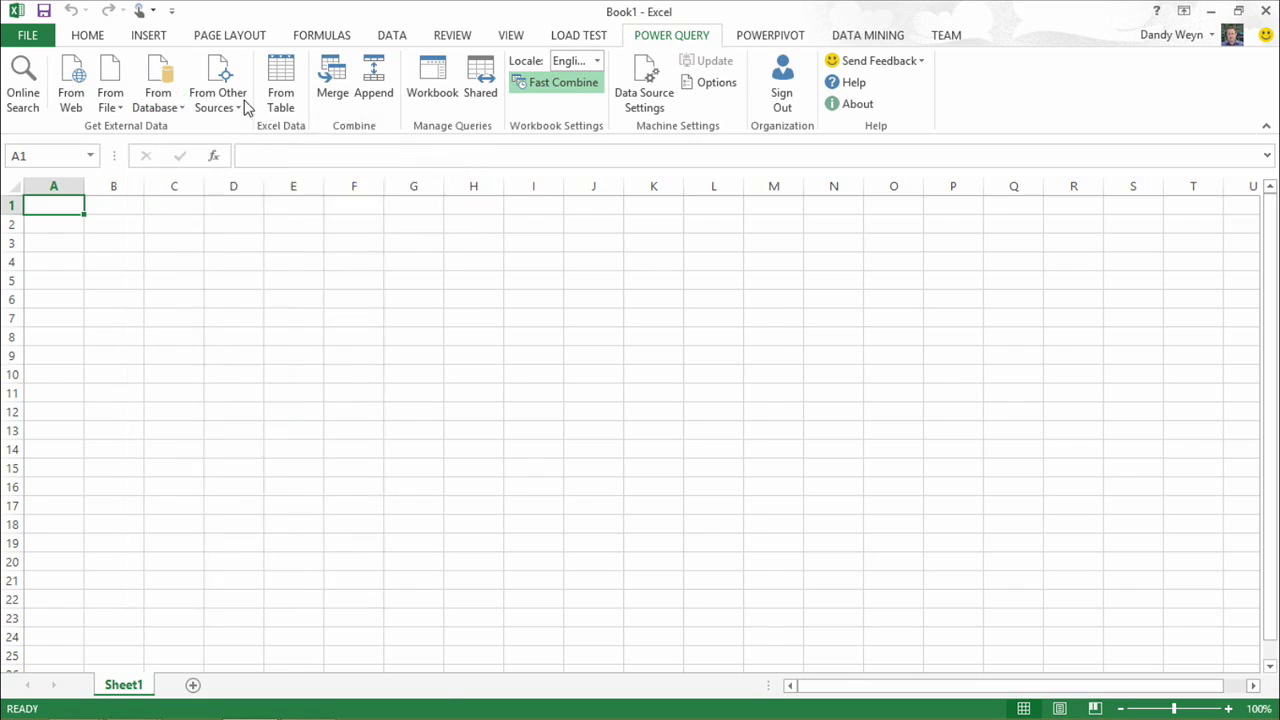
pyautogui.click(243, 107)
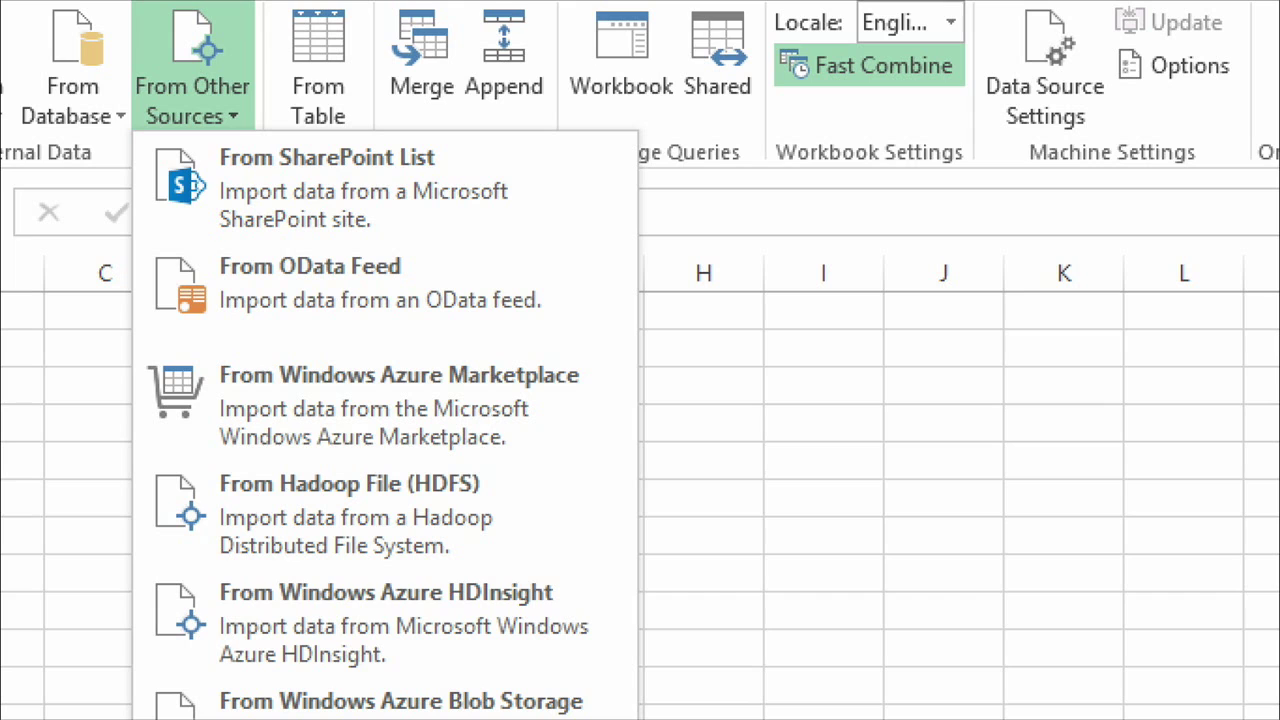
pyautogui.click(240, 116)
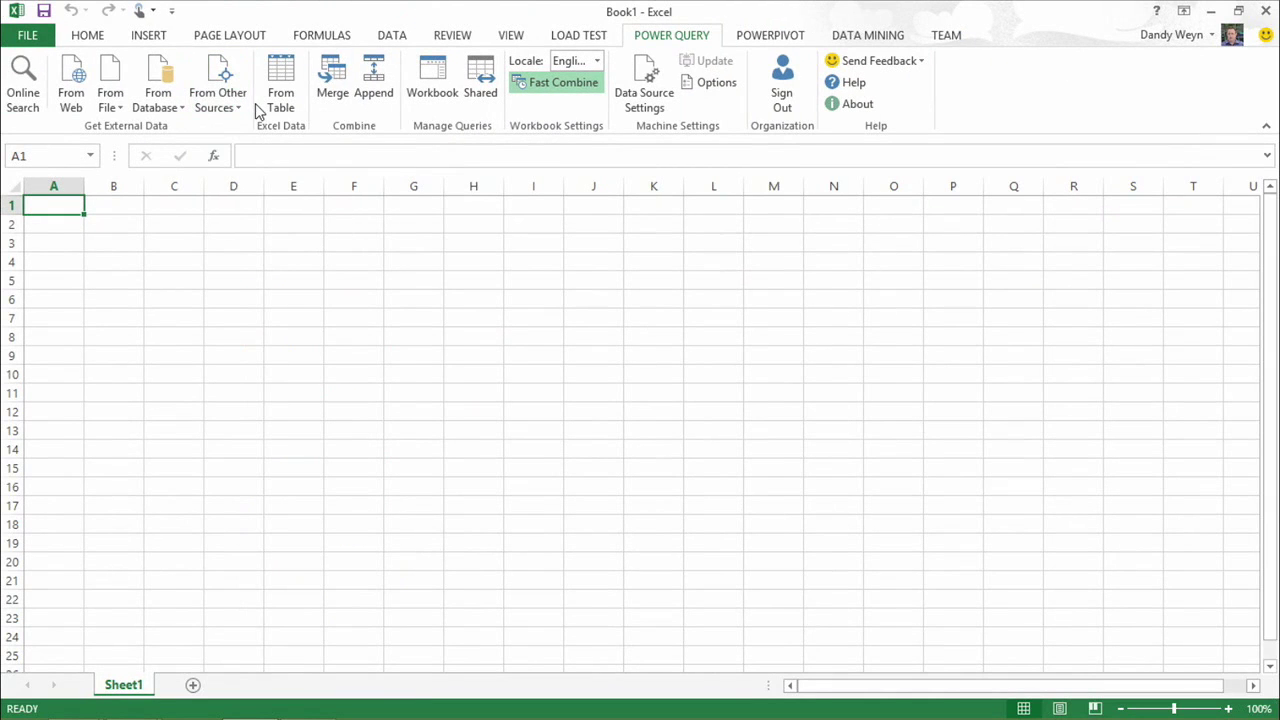
# Step: Search online for "Sochi 2014" with Power Query and open the "Sochi 2014 - Live Olympic Medal Count" result for editing
pyautogui.click(22, 92)
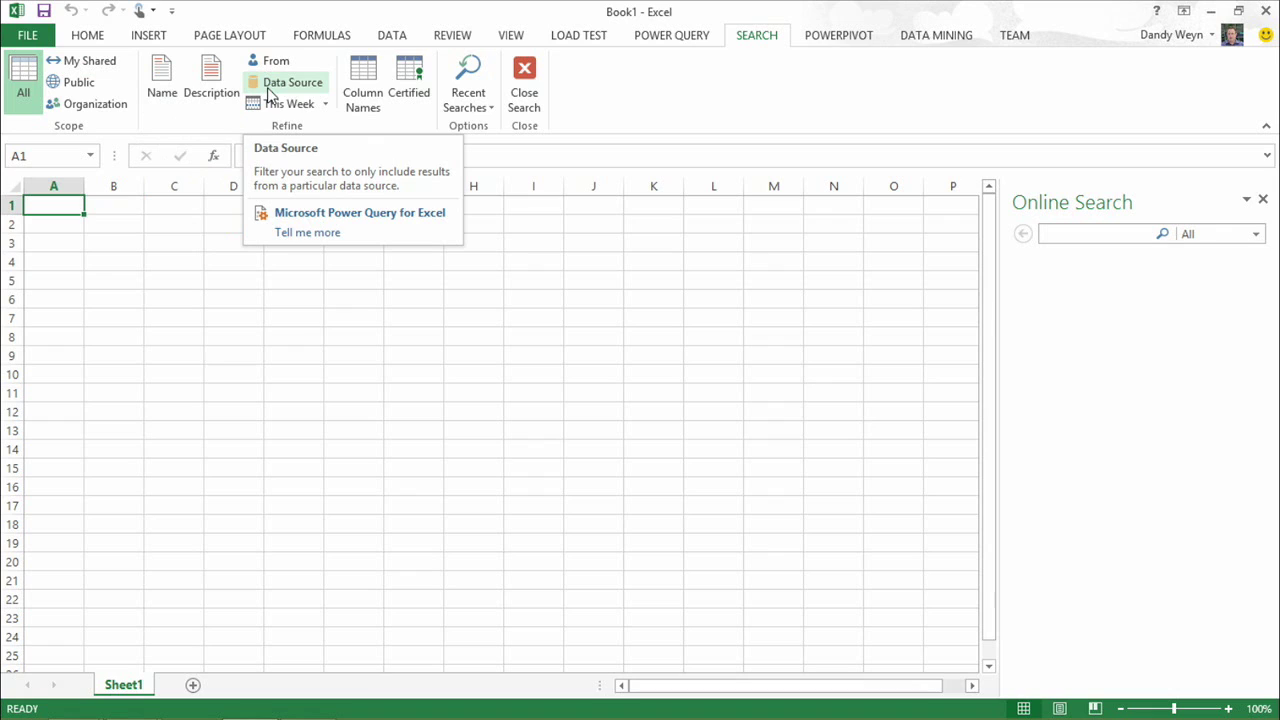
pyautogui.click(1070, 236)
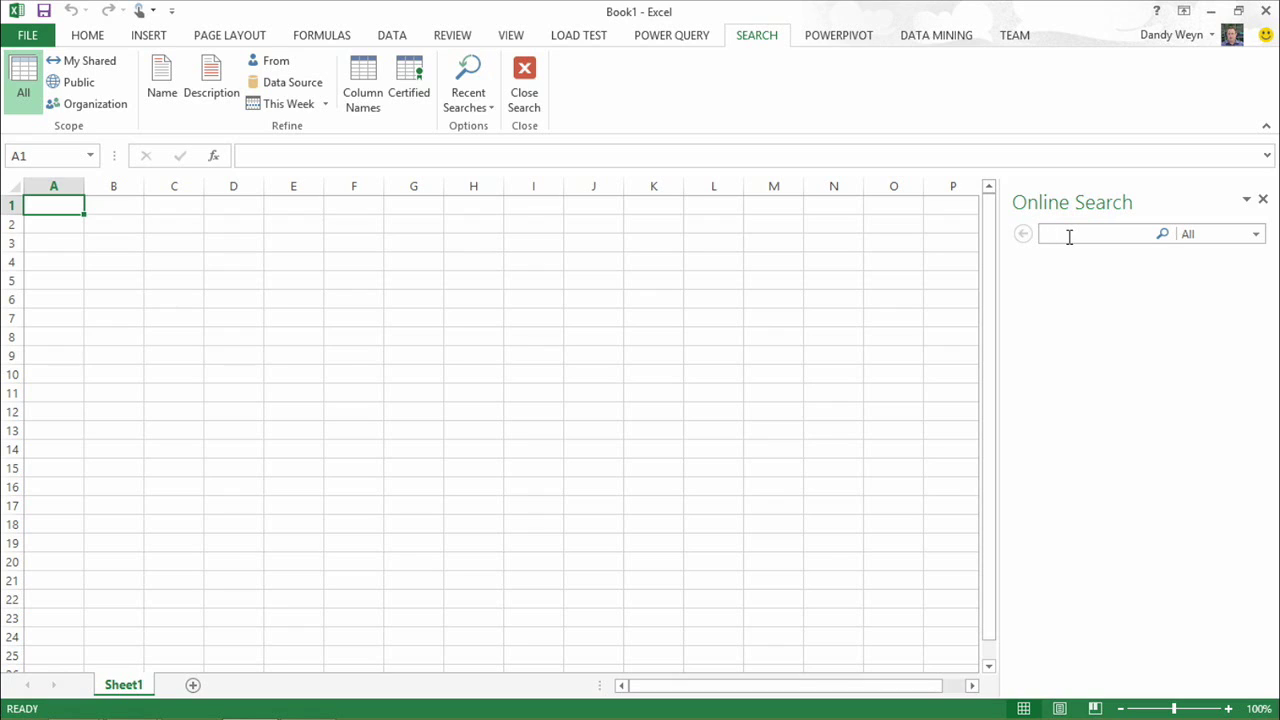
pyautogui.write('Sochi 2014')
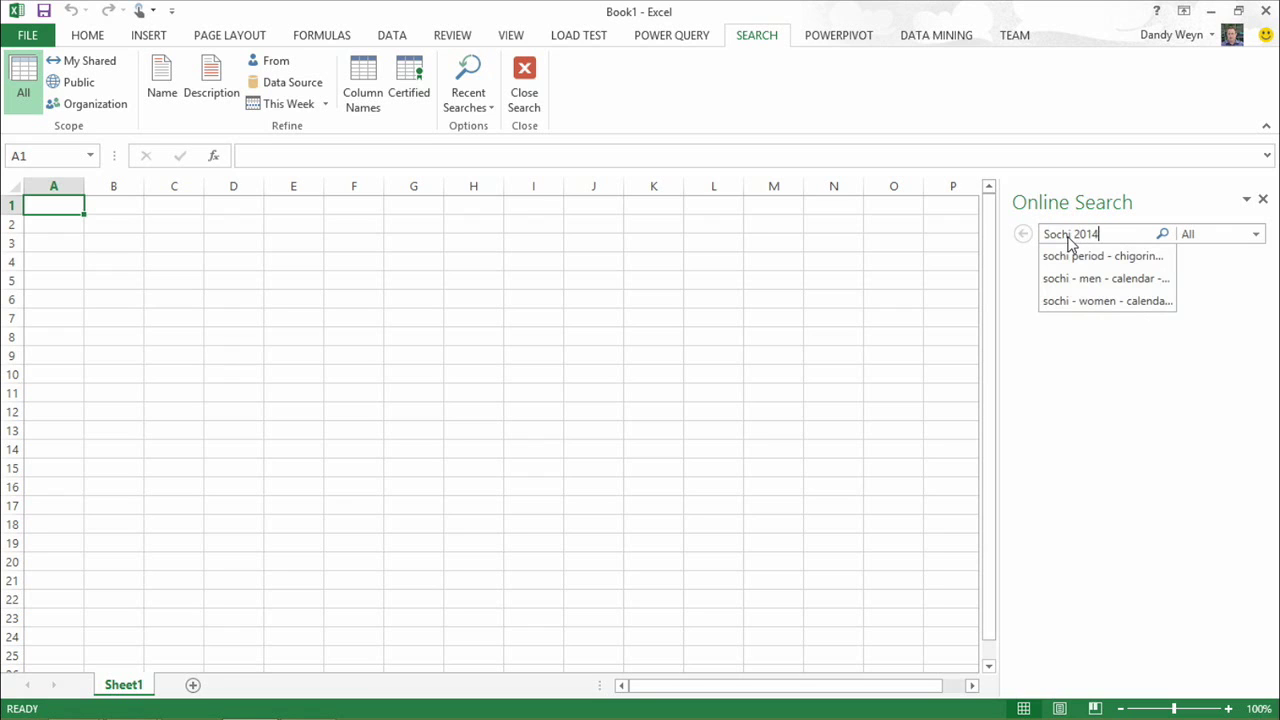
pyautogui.press('Return')
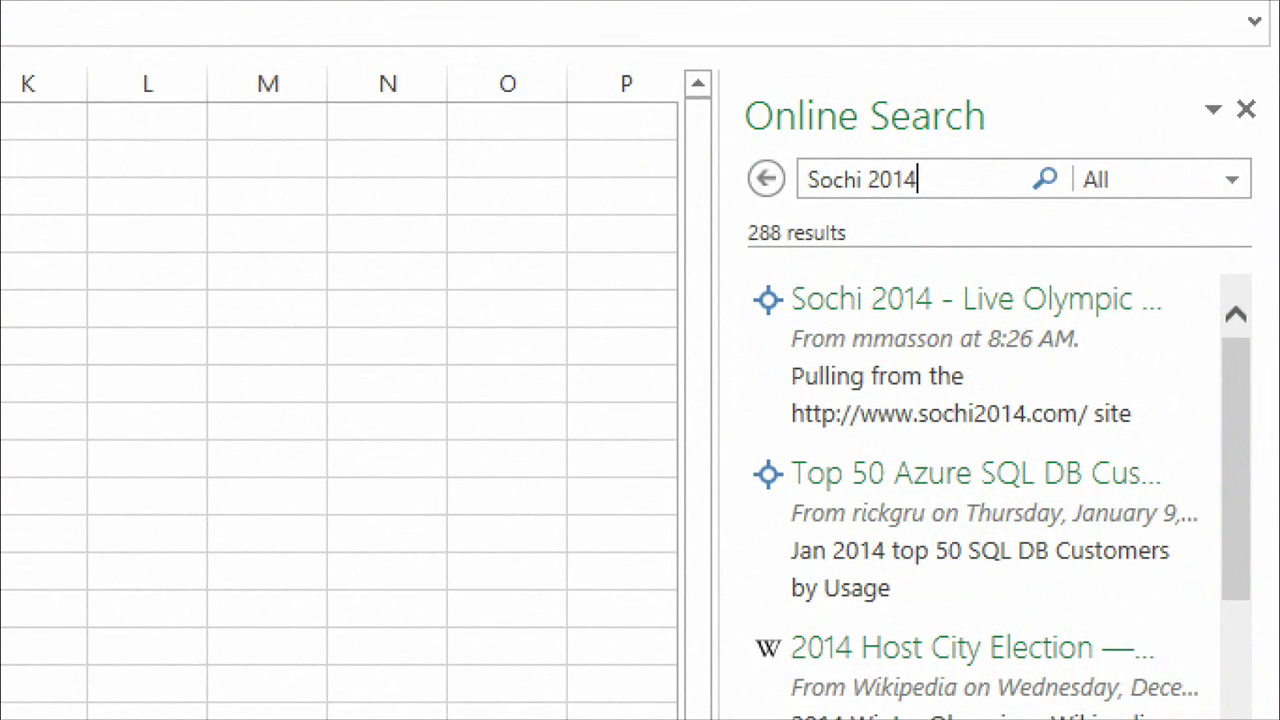
pyautogui.moveTo(1049, 319)
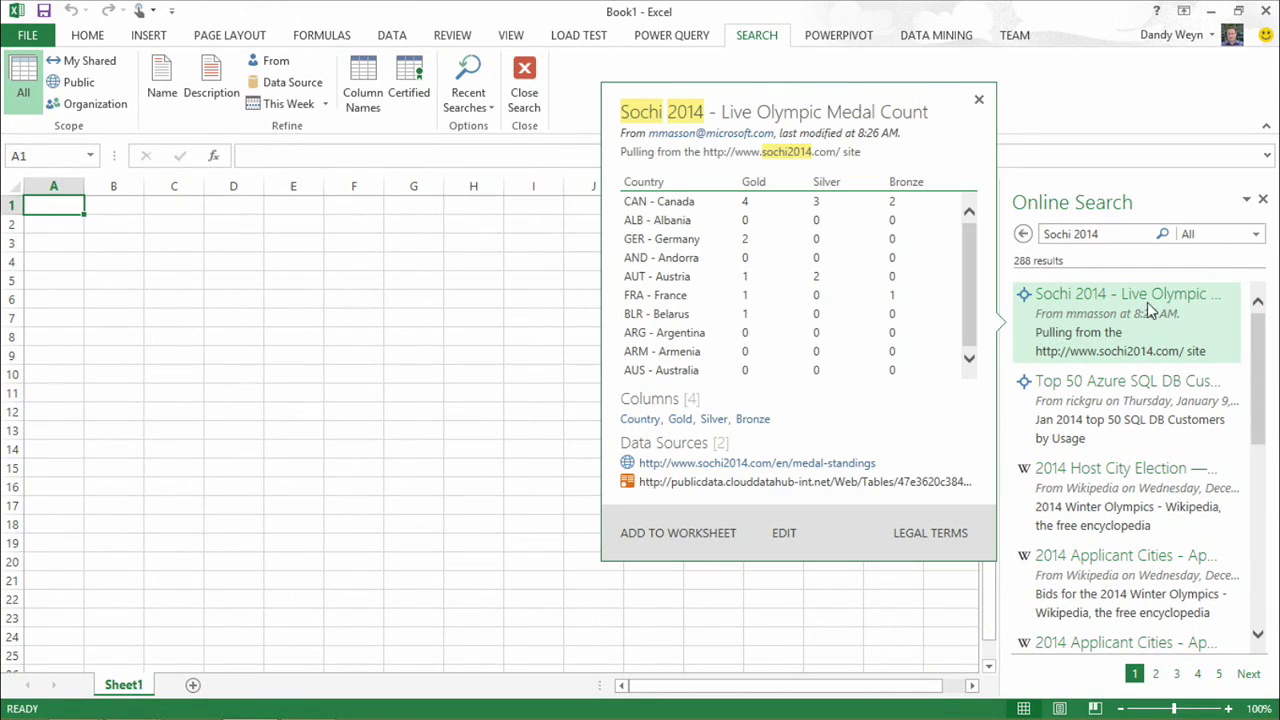
pyautogui.click(788, 535)
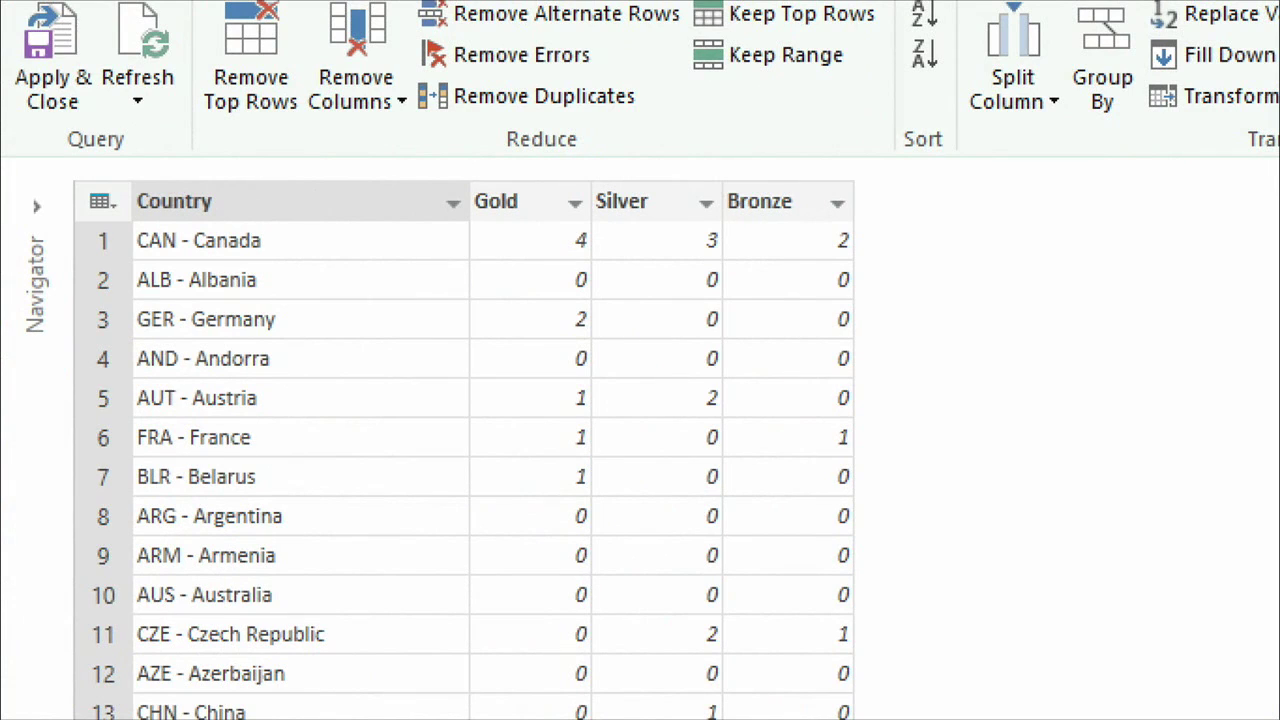
# Step: Split the Country column by the custom delimiter "-" at the left-most delimiter only
pyautogui.click(570, 250)
pyautogui.click(352, 250)
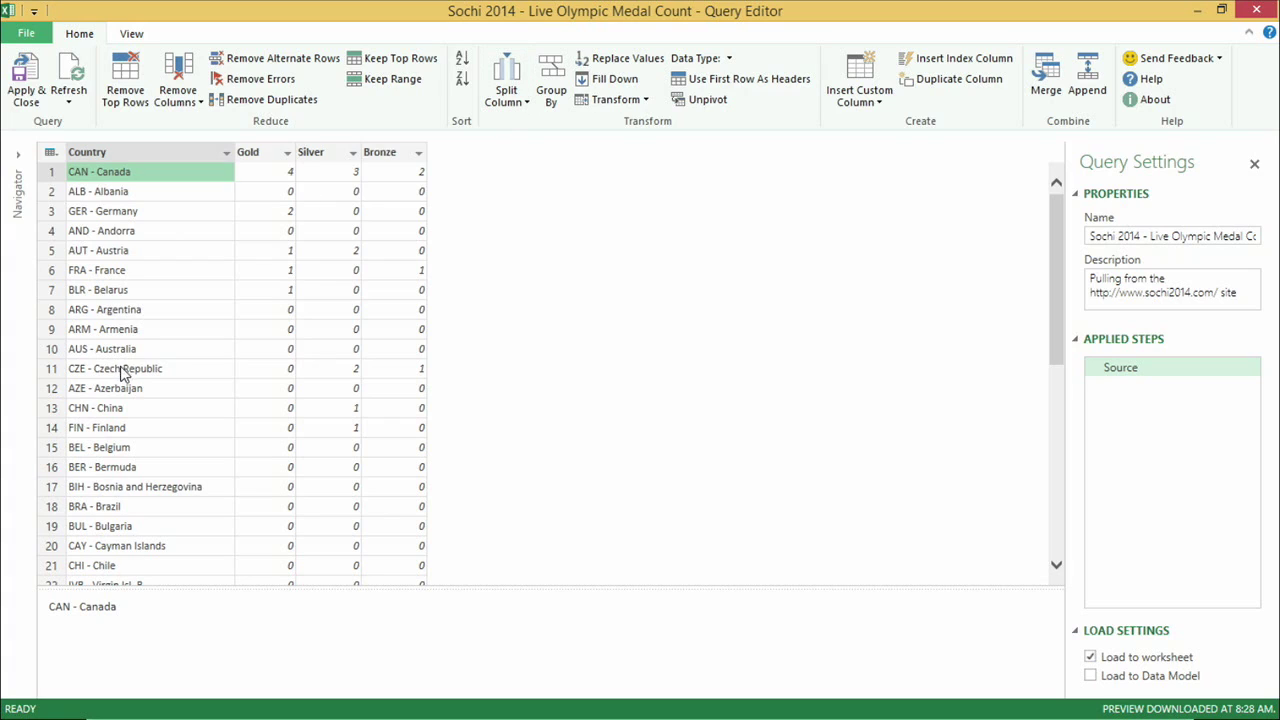
pyautogui.click(512, 106)
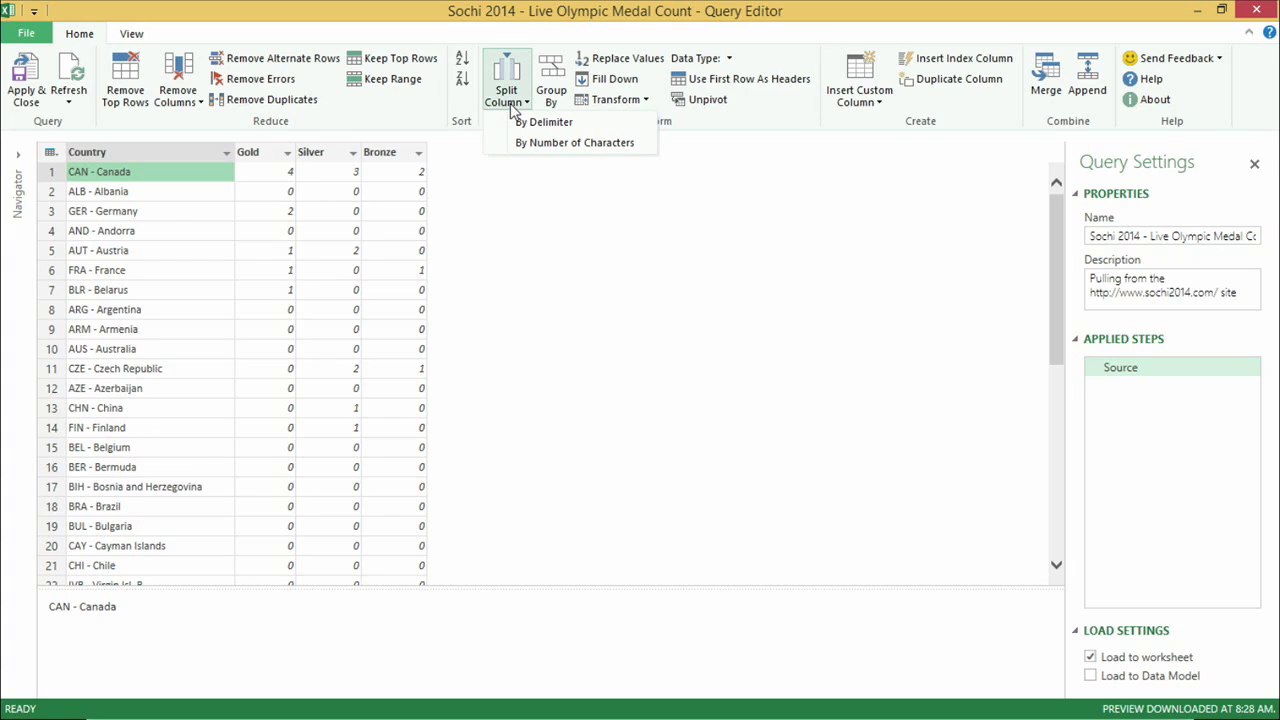
pyautogui.click(566, 124)
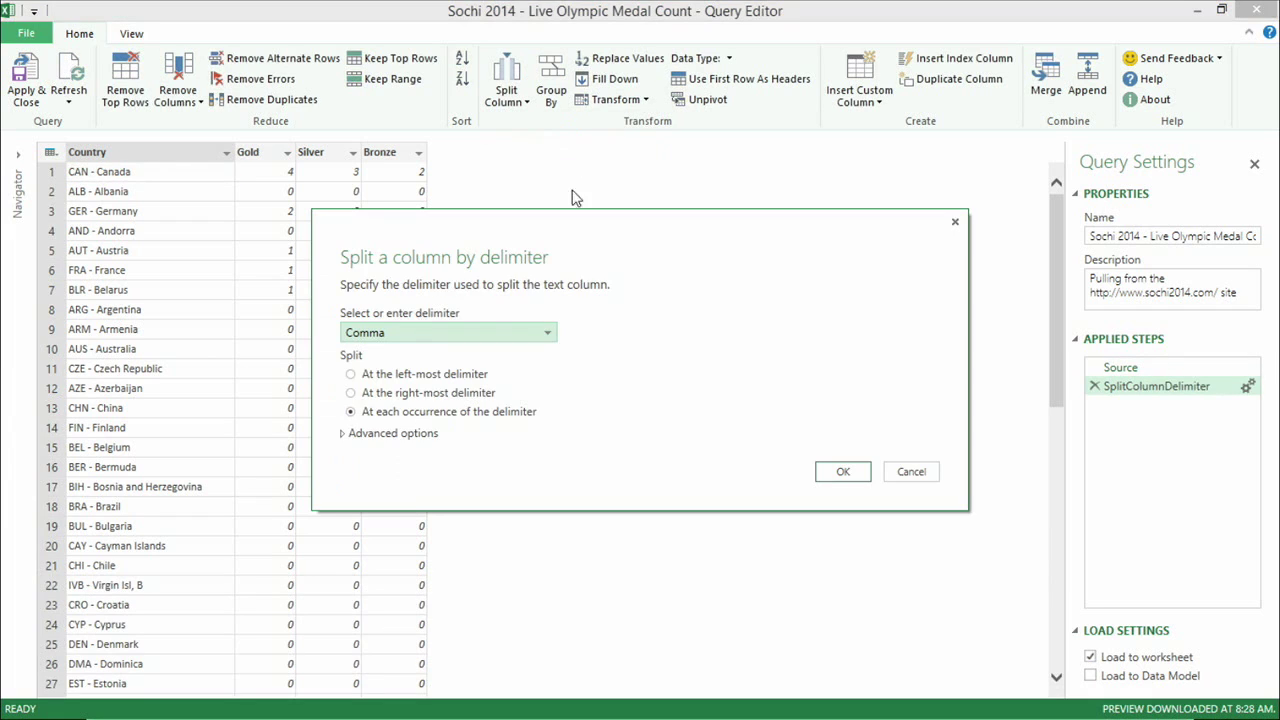
pyautogui.click(550, 334)
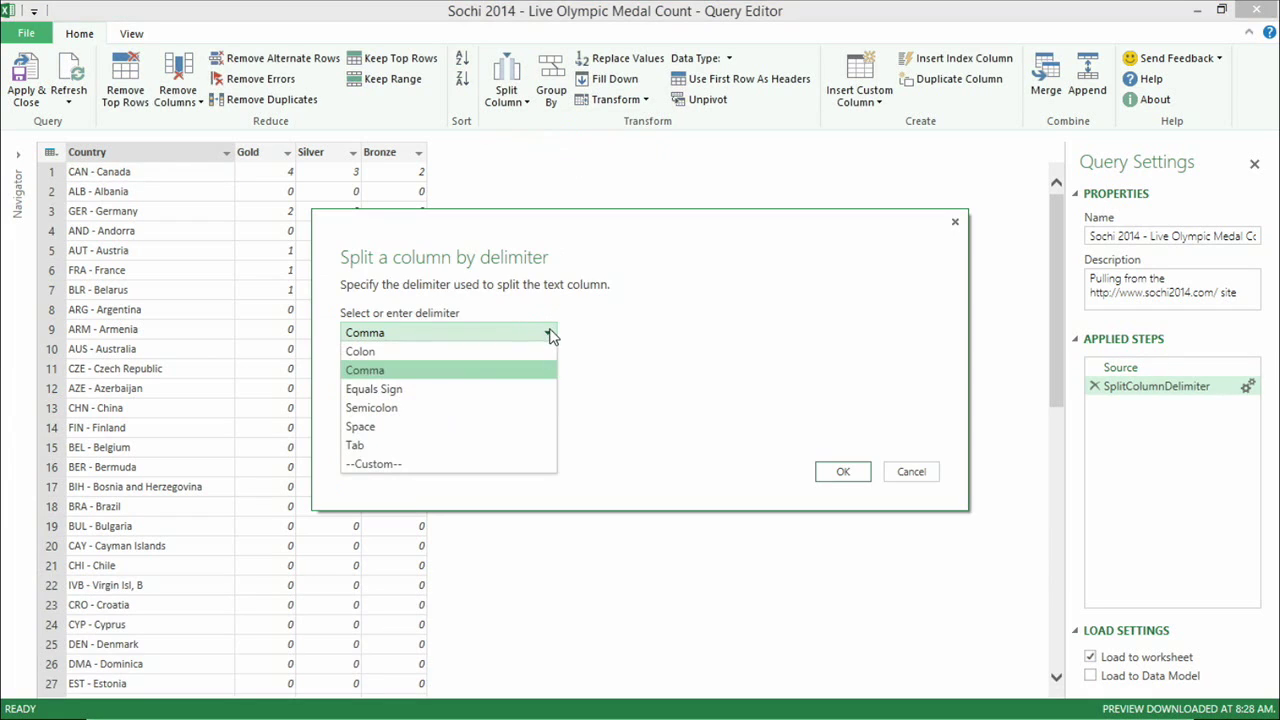
pyautogui.click(414, 465)
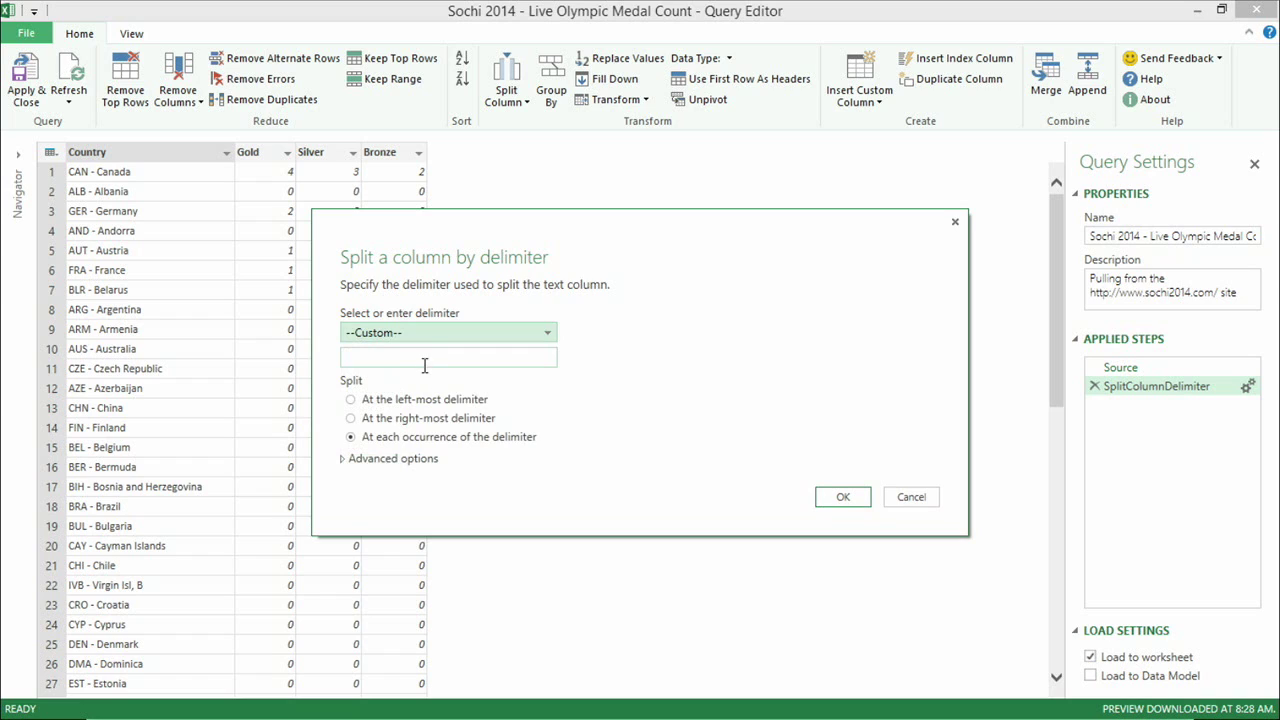
pyautogui.click(436, 357)
pyautogui.write('-')
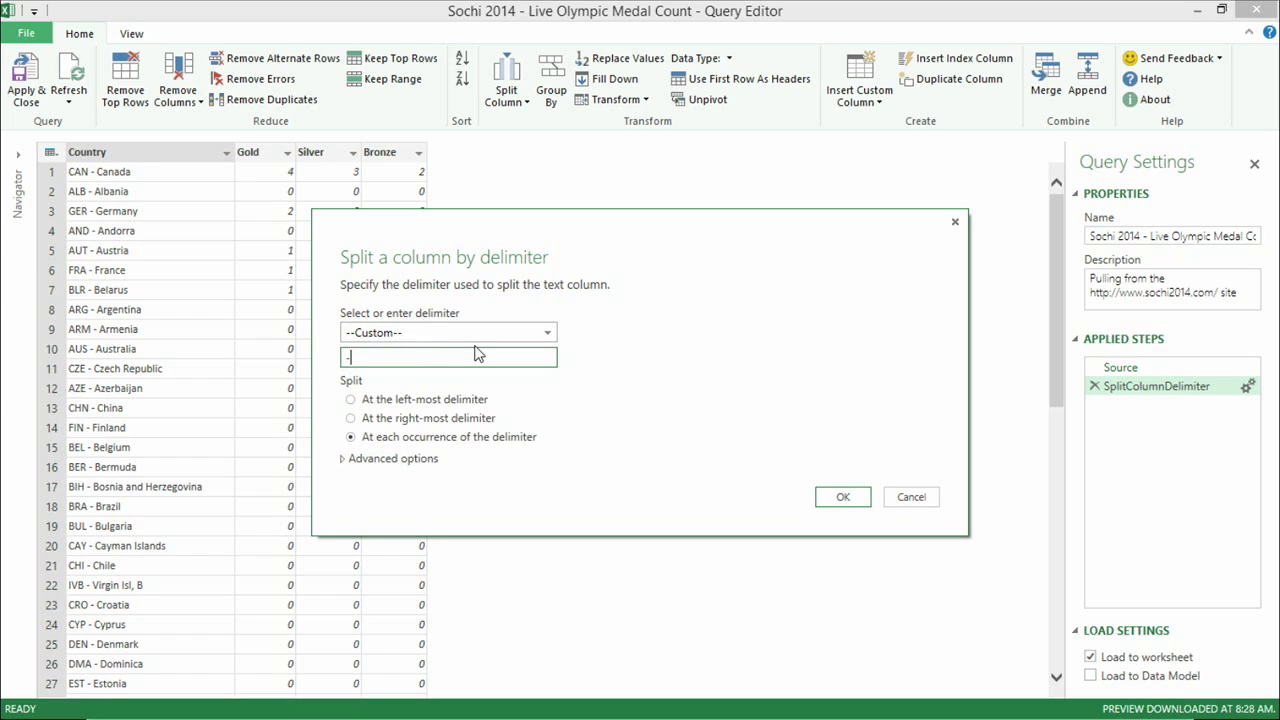
pyautogui.click(428, 399)
pyautogui.click(822, 490)
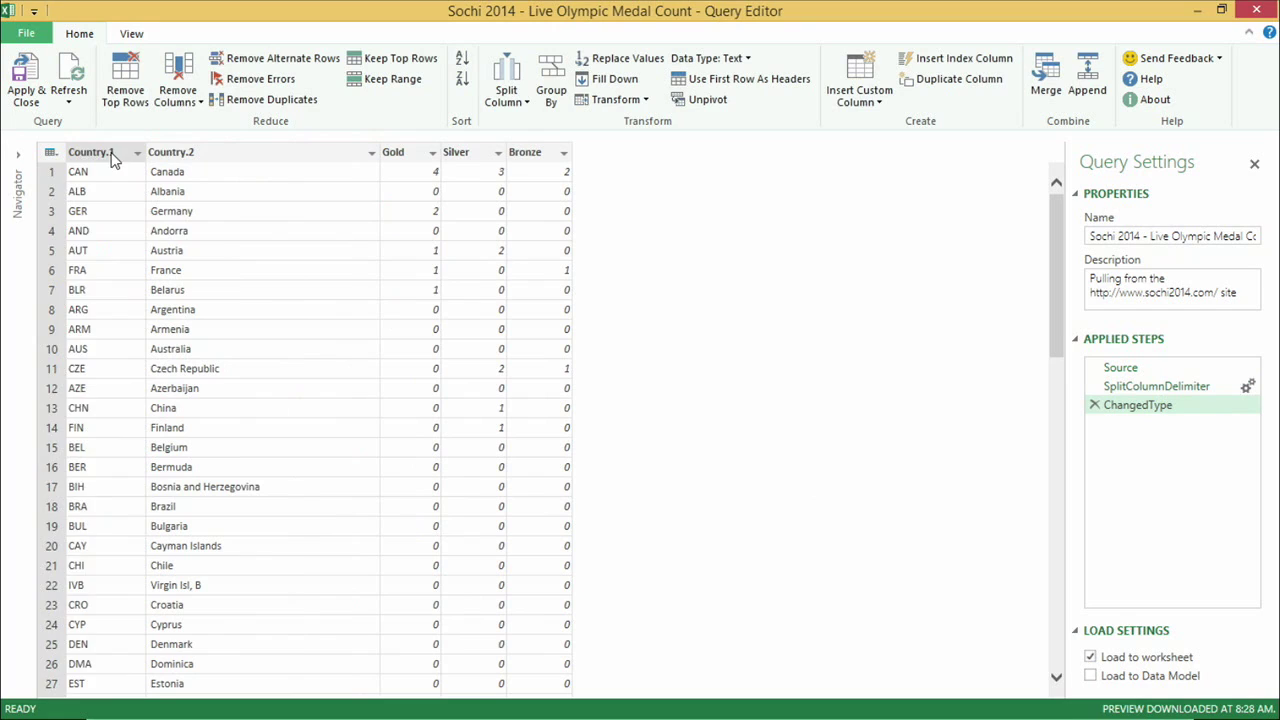
# Step: Remove the Country.1 column with the country codes and rename the Country.2 column as Country
pyautogui.click(111, 152)
pyautogui.rightClick(111, 151)
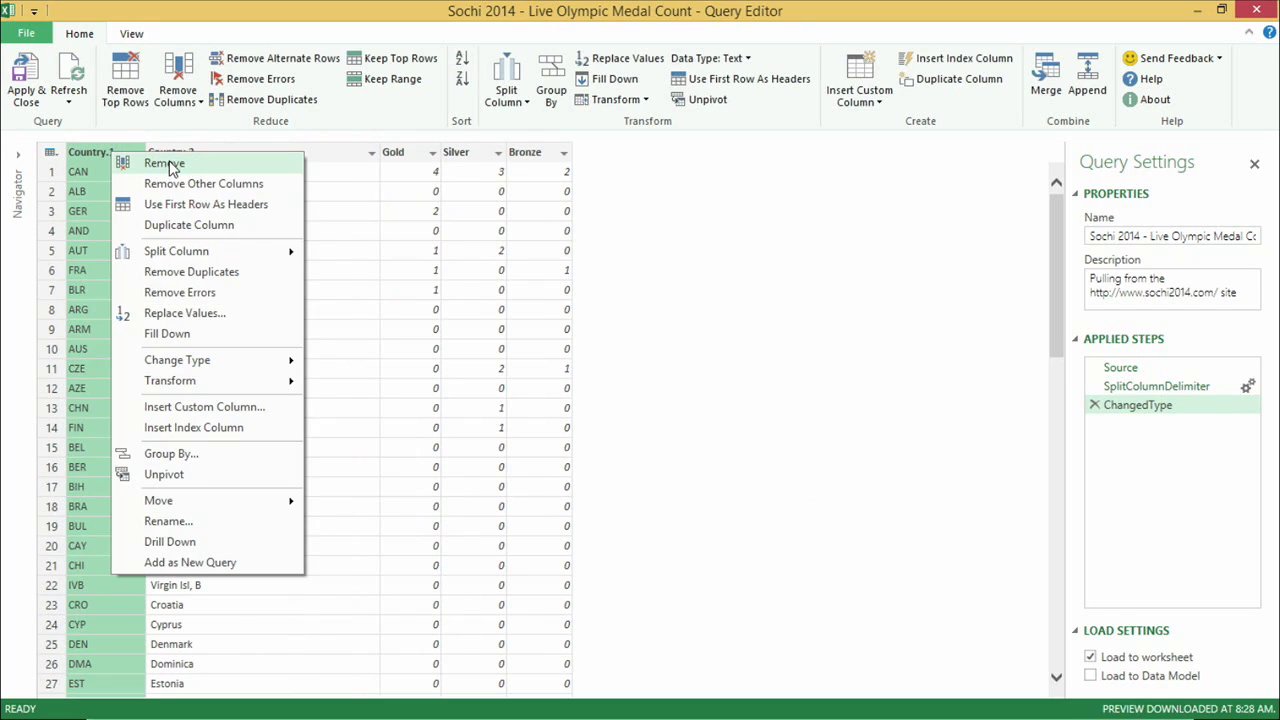
pyautogui.click(165, 164)
pyautogui.click(114, 157)
pyautogui.doubleClick(140, 158)
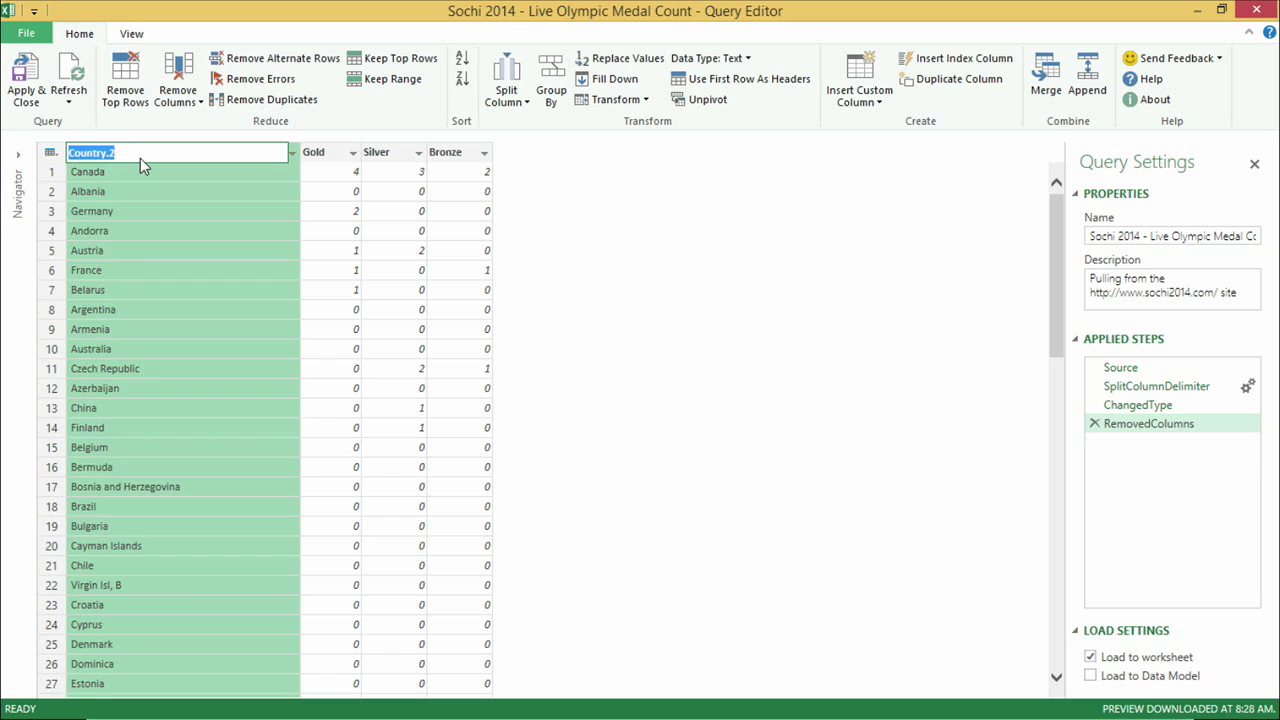
pyautogui.write('Country')
pyautogui.press('Return')
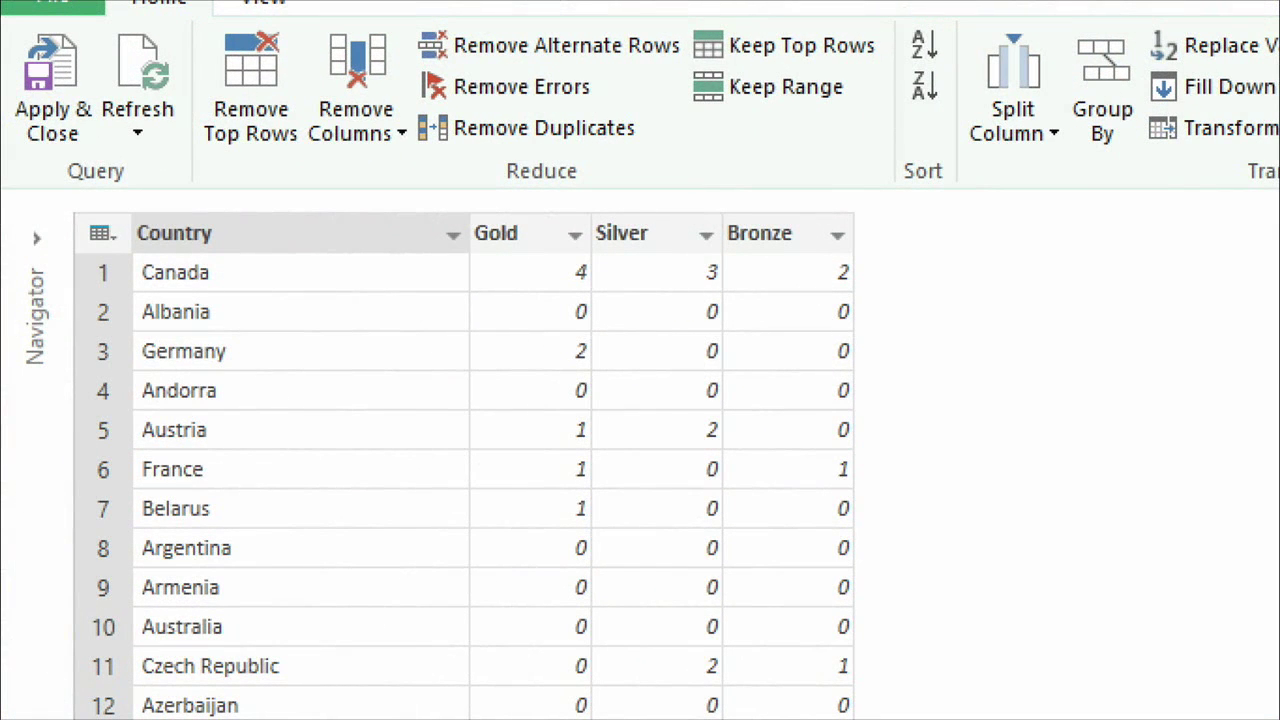
# Step: Insert a column that sums Gold, Silver and Bronze, and rename it as Total
pyautogui.click(526, 238)
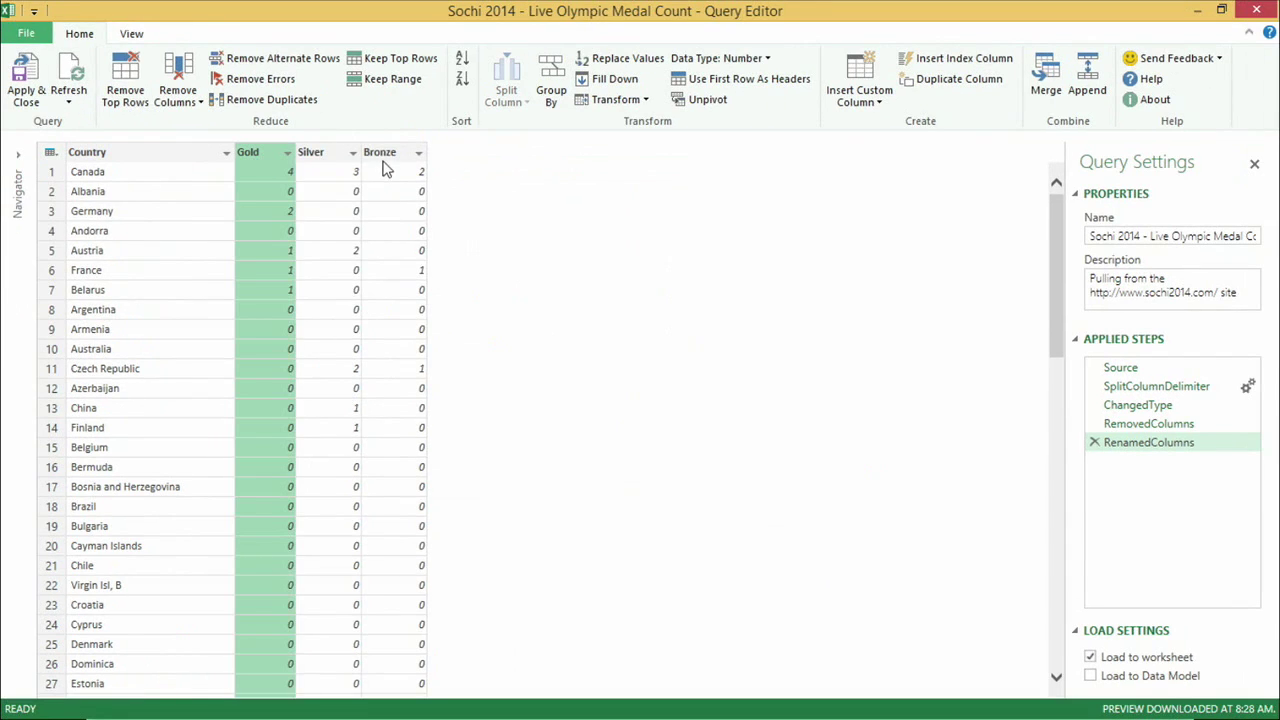
pyautogui.keyDown('shift'); pyautogui.click(382, 160); pyautogui.keyUp('shift')
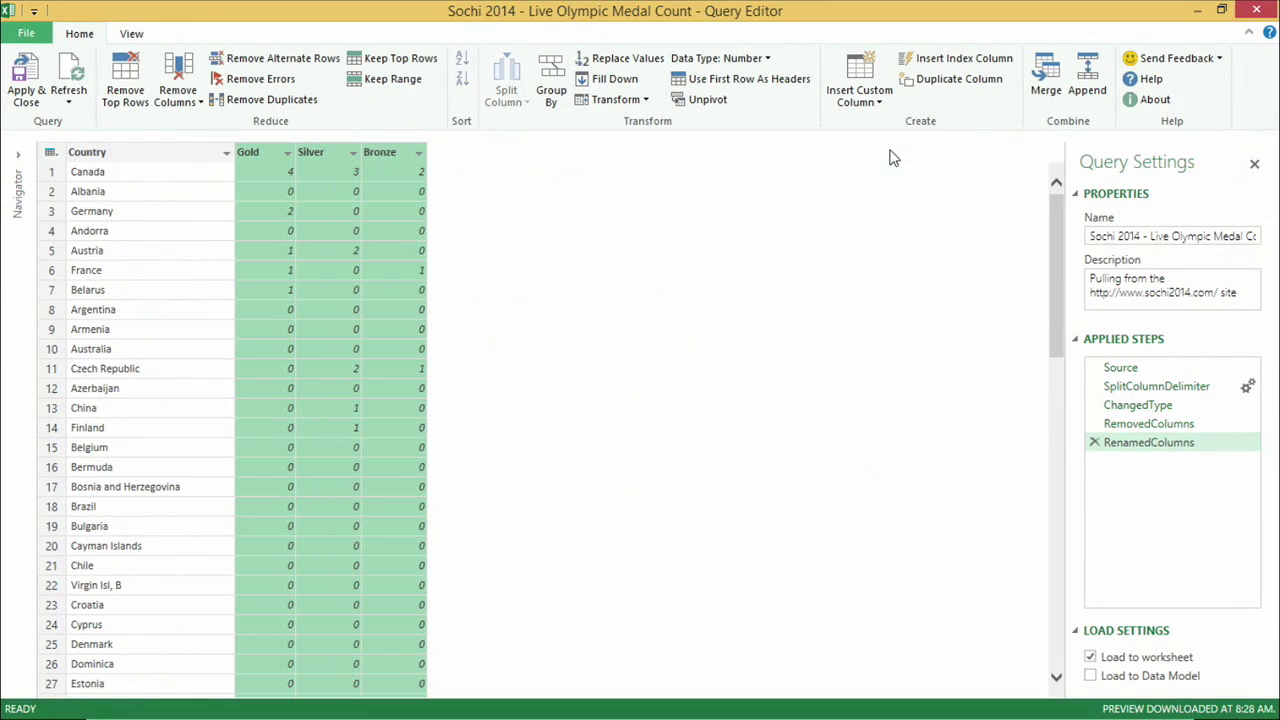
pyautogui.click(878, 108)
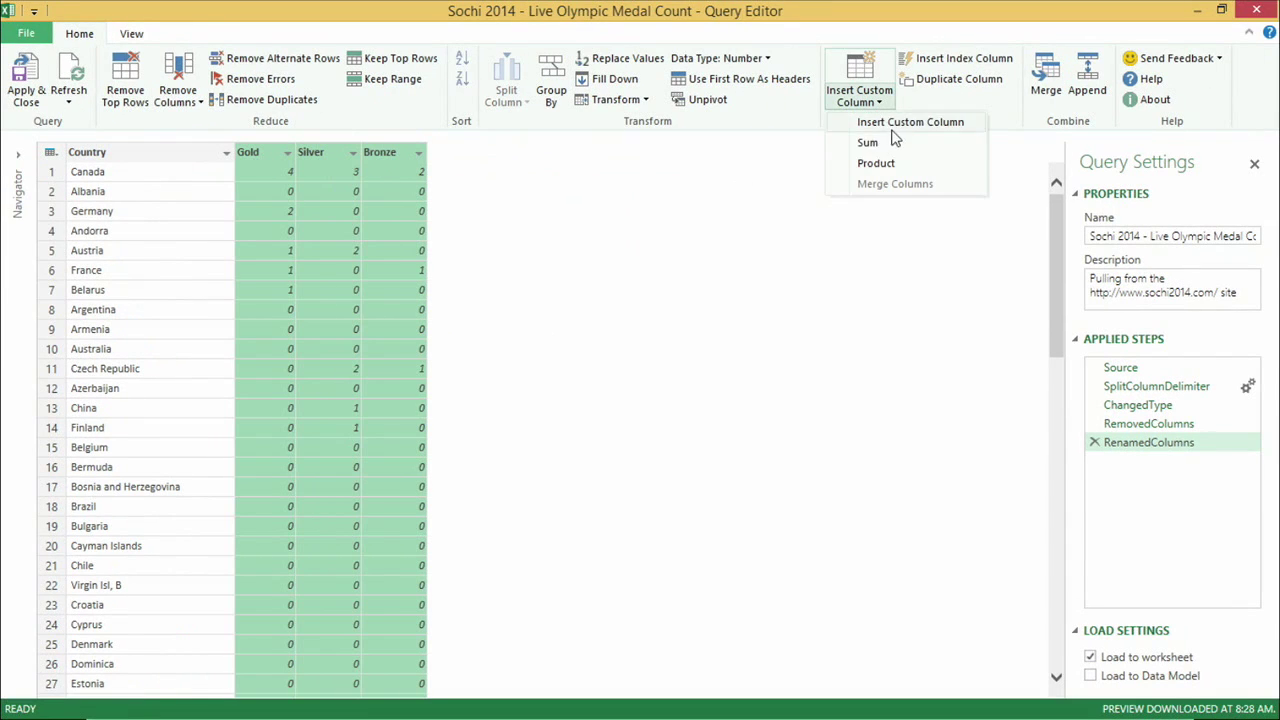
pyautogui.click(870, 143)
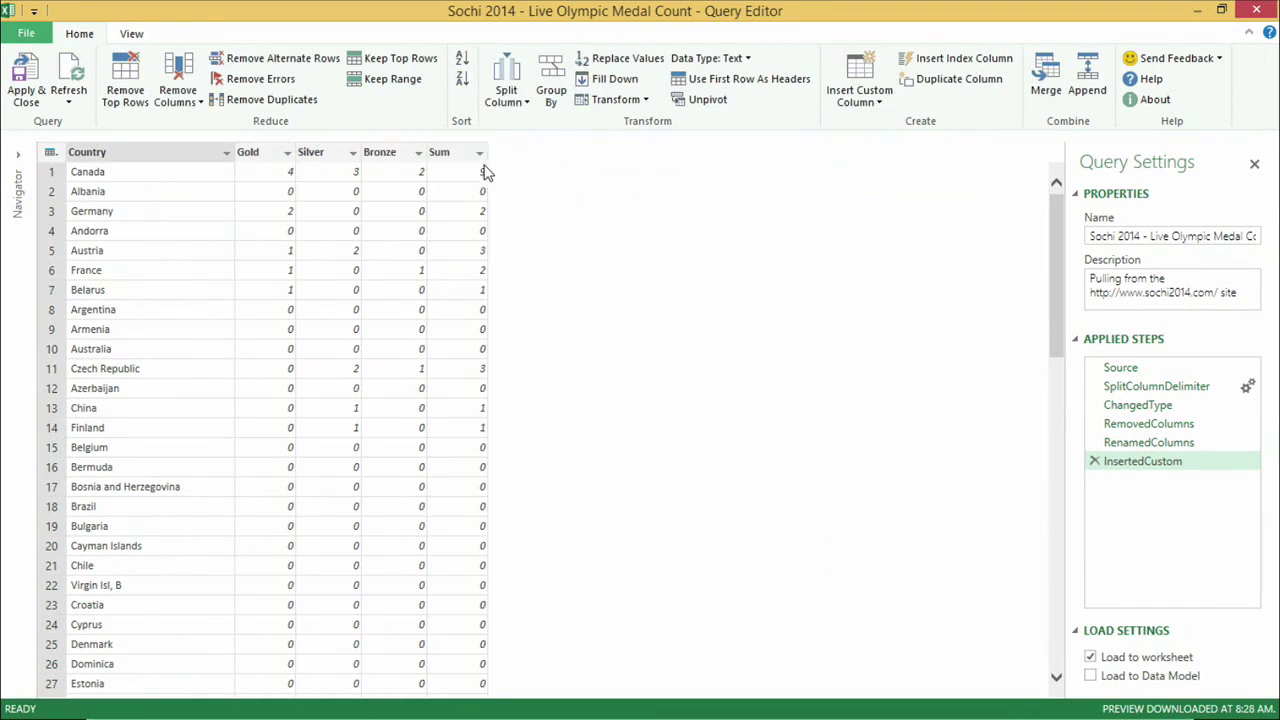
pyautogui.doubleClick(457, 157)
pyautogui.write('Total')
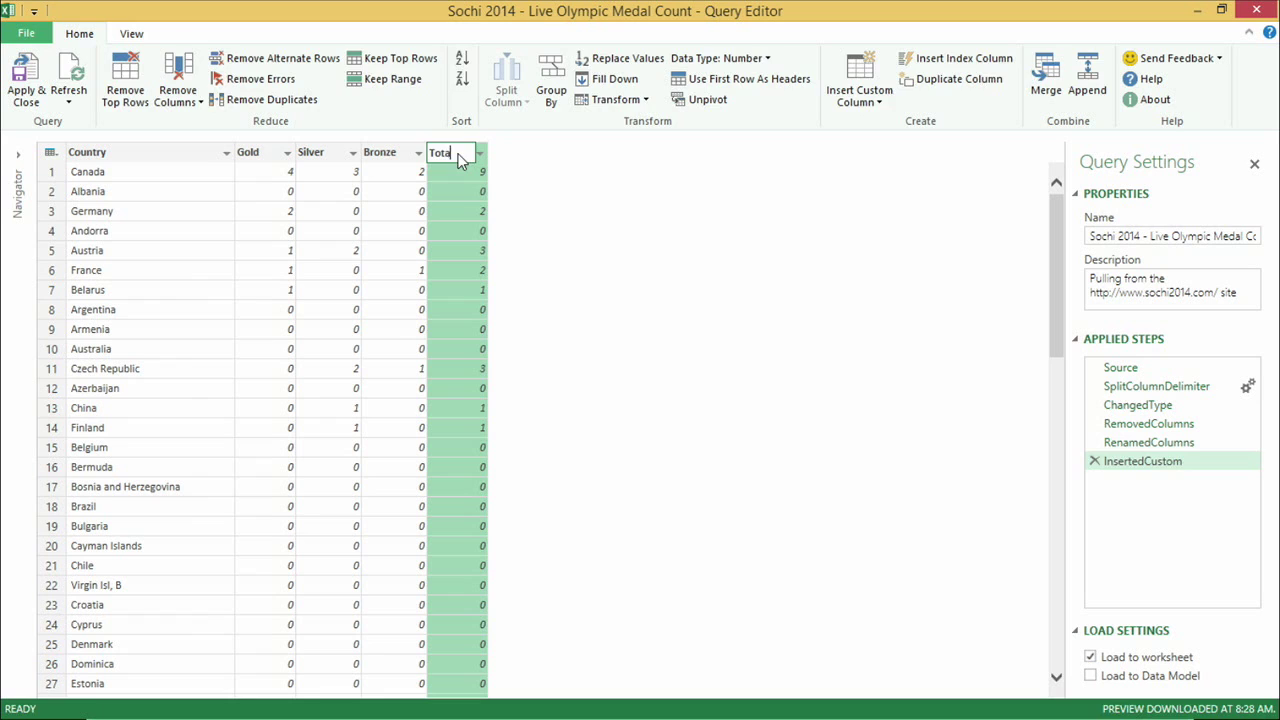
pyautogui.press('Return')
# Step: Remove the Gold, Silver and Bronze columns from the medal query
pyautogui.click(267, 156)
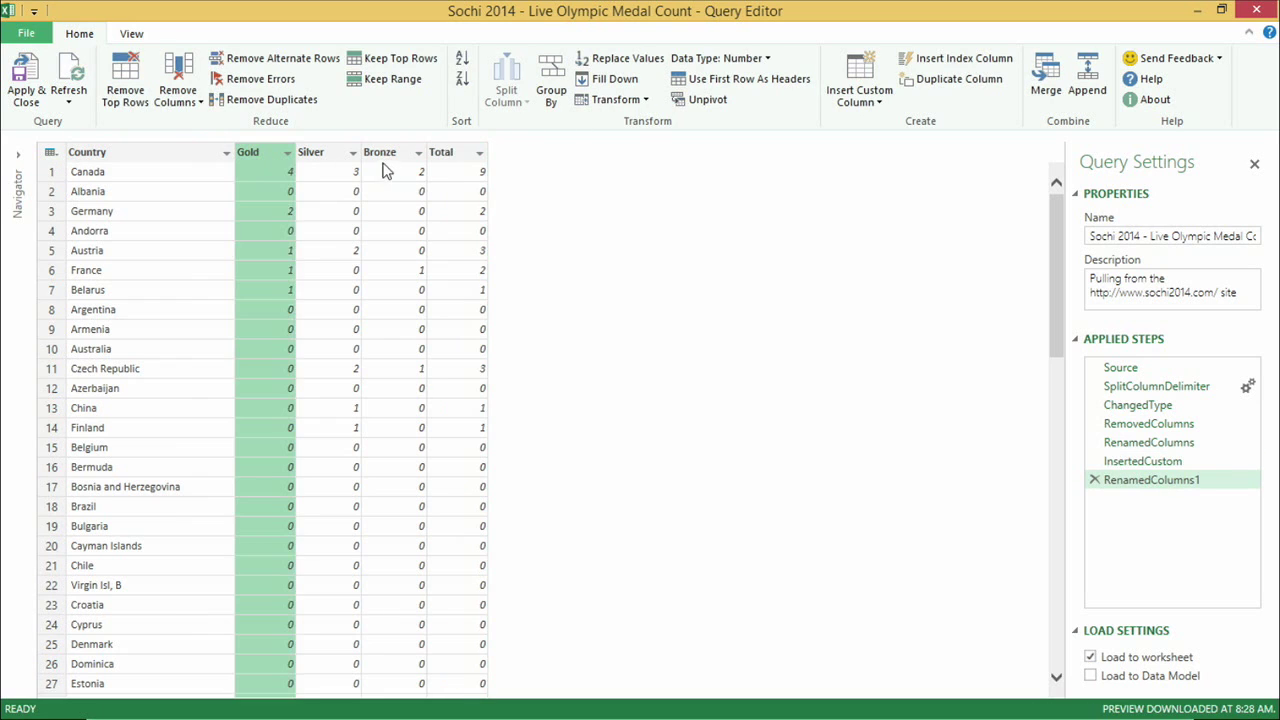
pyautogui.keyDown('shift'); pyautogui.click(389, 160); pyautogui.keyUp('shift')
pyautogui.rightClick(391, 162)
pyautogui.click(485, 190)
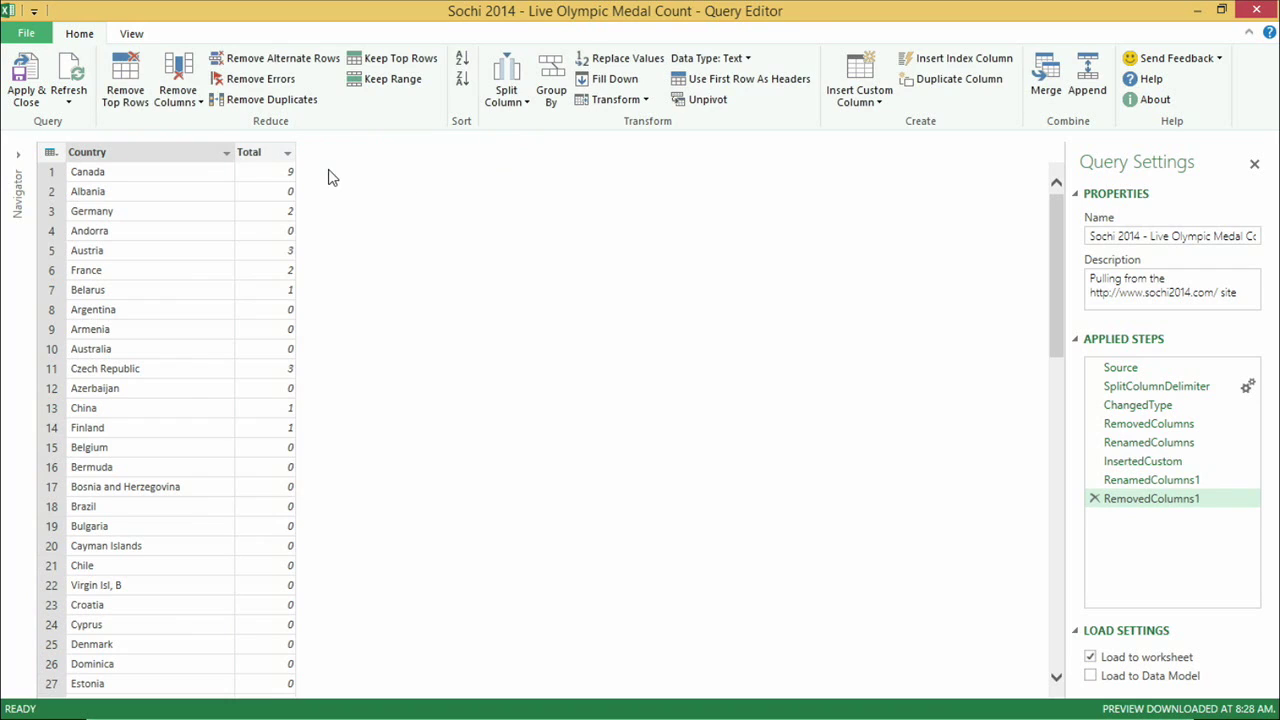
# Step: Filter the Total column with a greater-than condition that excludes zero totals, and load the query result into the worksheet
pyautogui.click(287, 156)
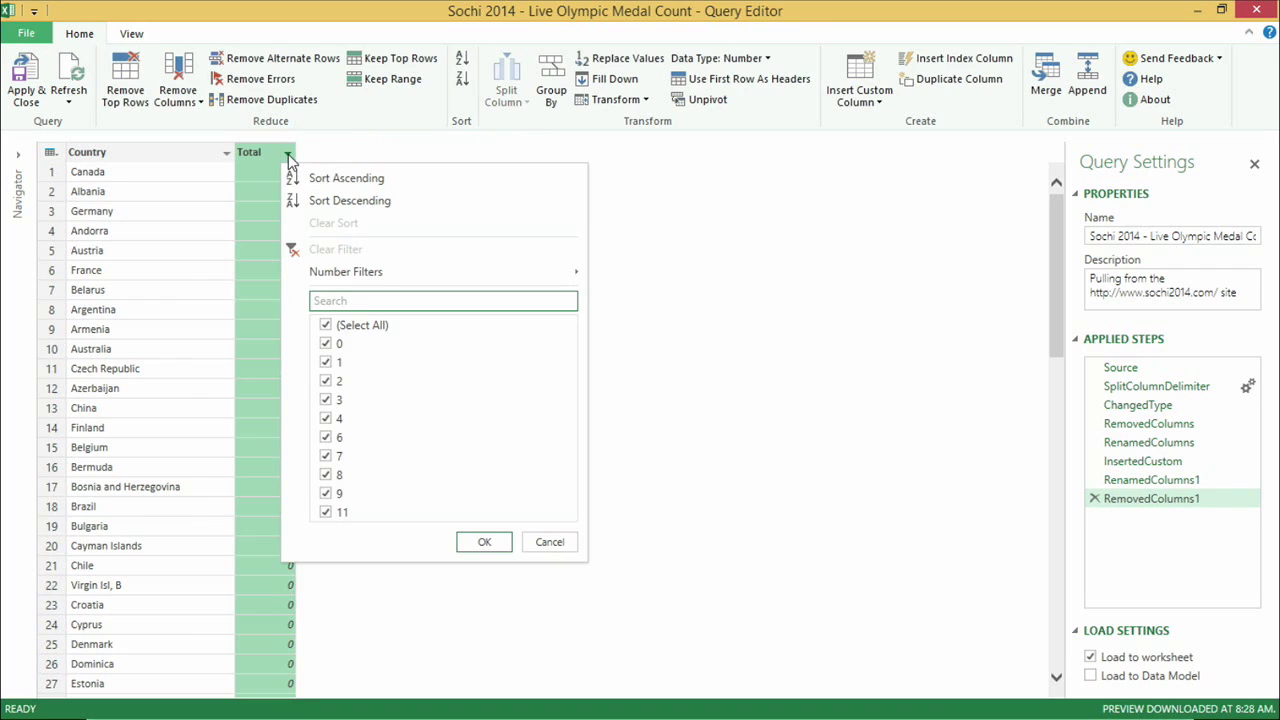
pyautogui.moveTo(434, 278)
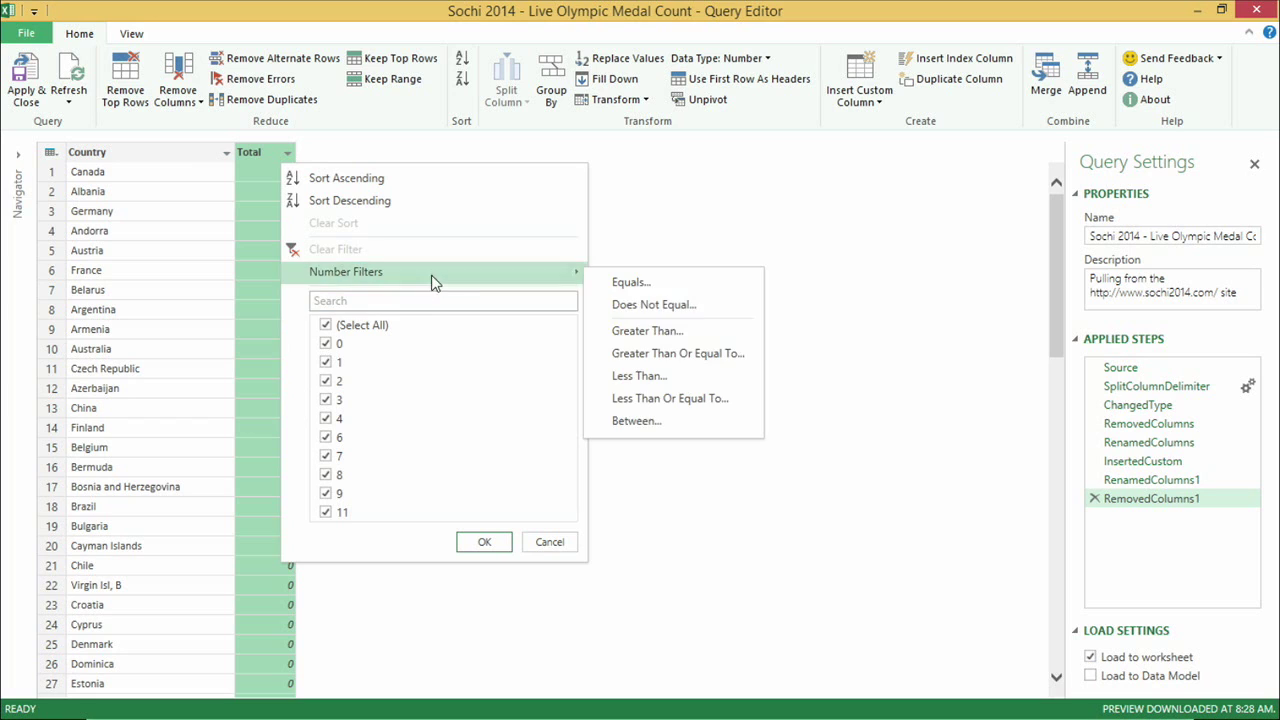
pyautogui.click(682, 336)
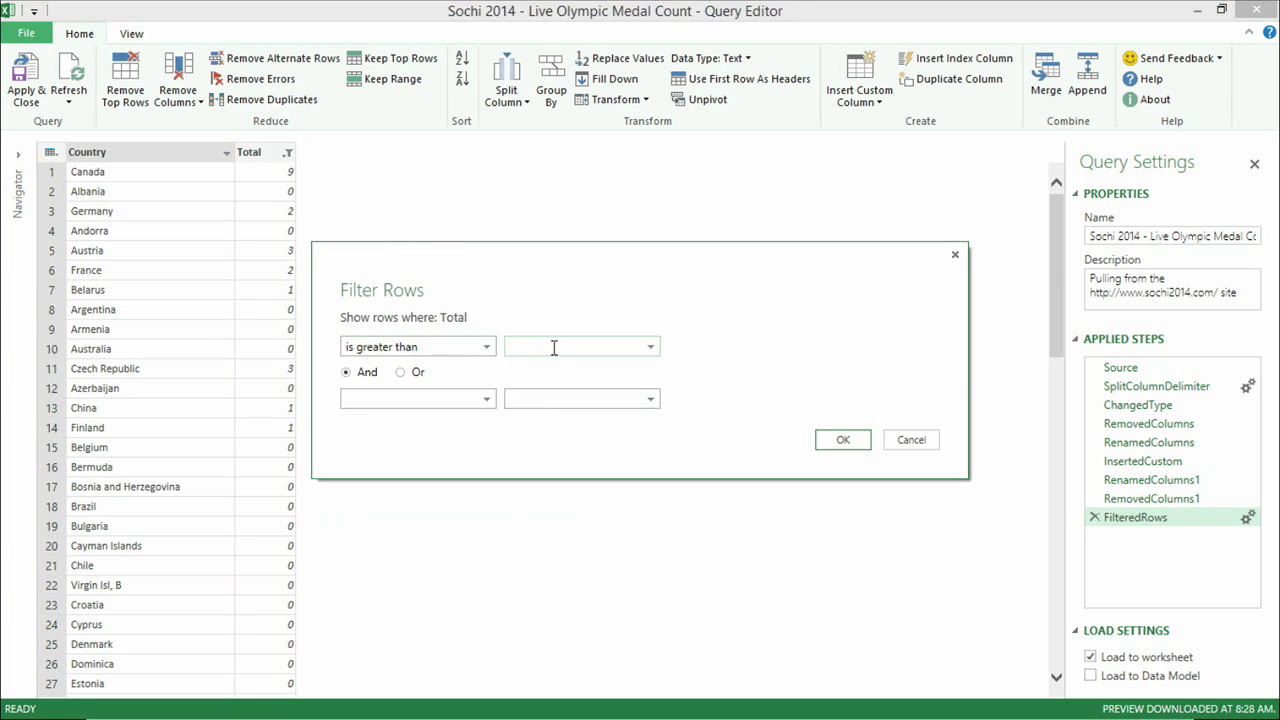
pyautogui.click(822, 444)
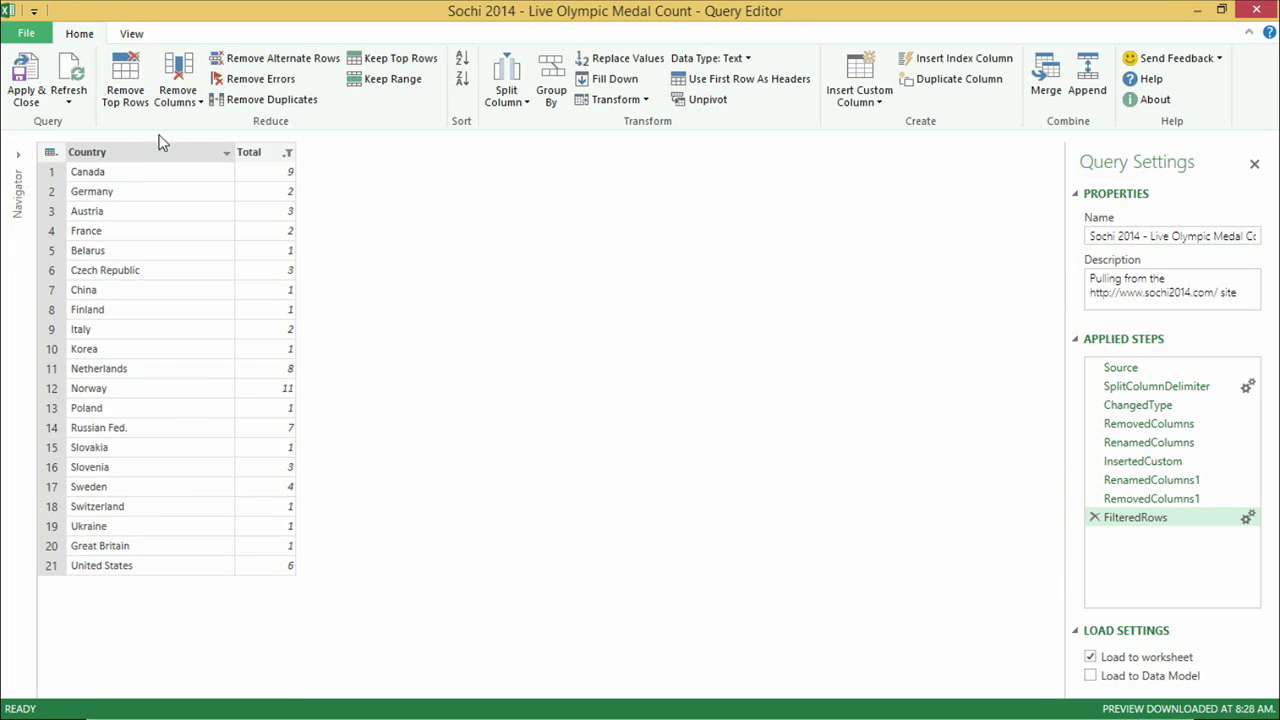
pyautogui.click(32, 90)
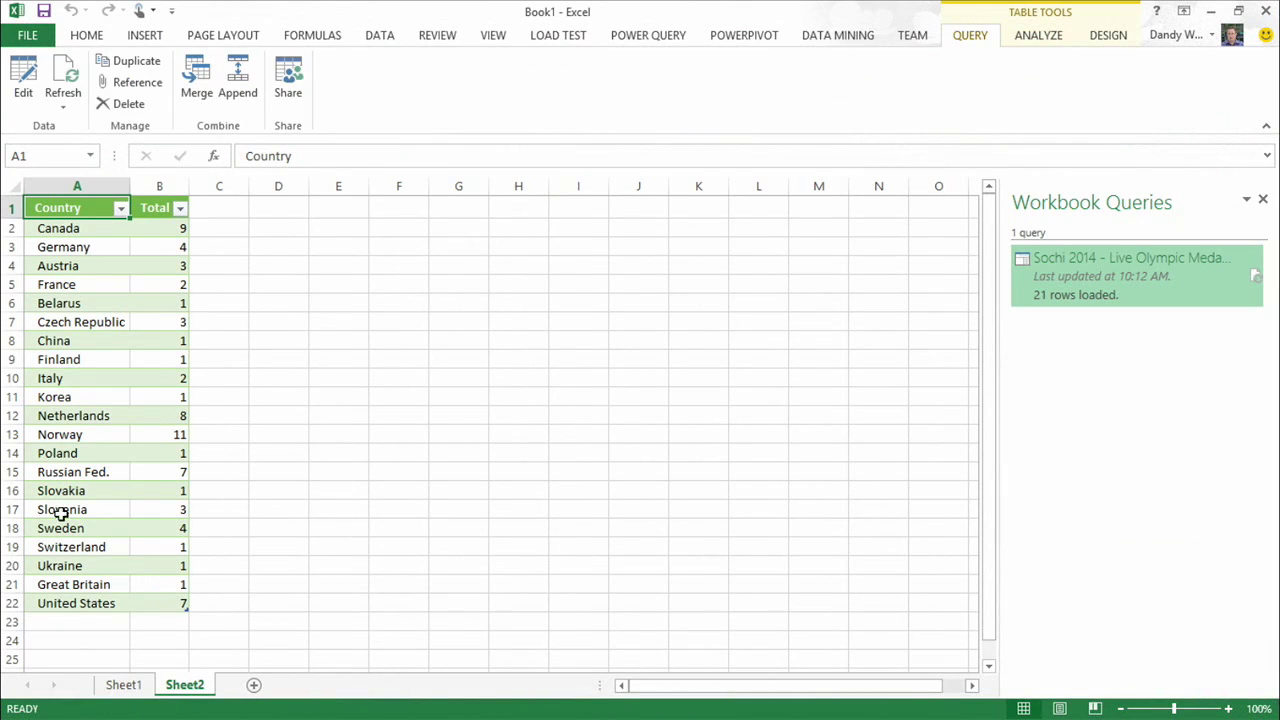
# Step: Reopen the Sochi 2014 query for editing, sort the Total column in descending order, and apply the change to the worksheet
pyautogui.rightClick(1075, 282)
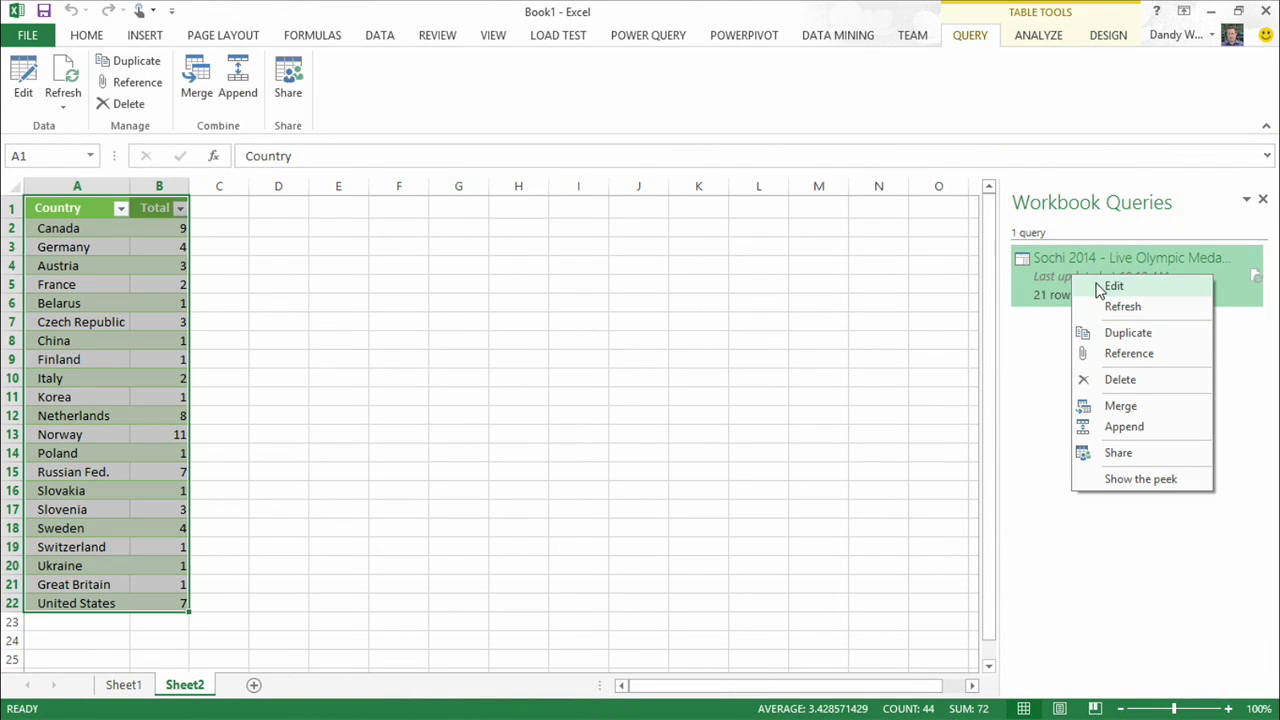
pyautogui.click(1112, 287)
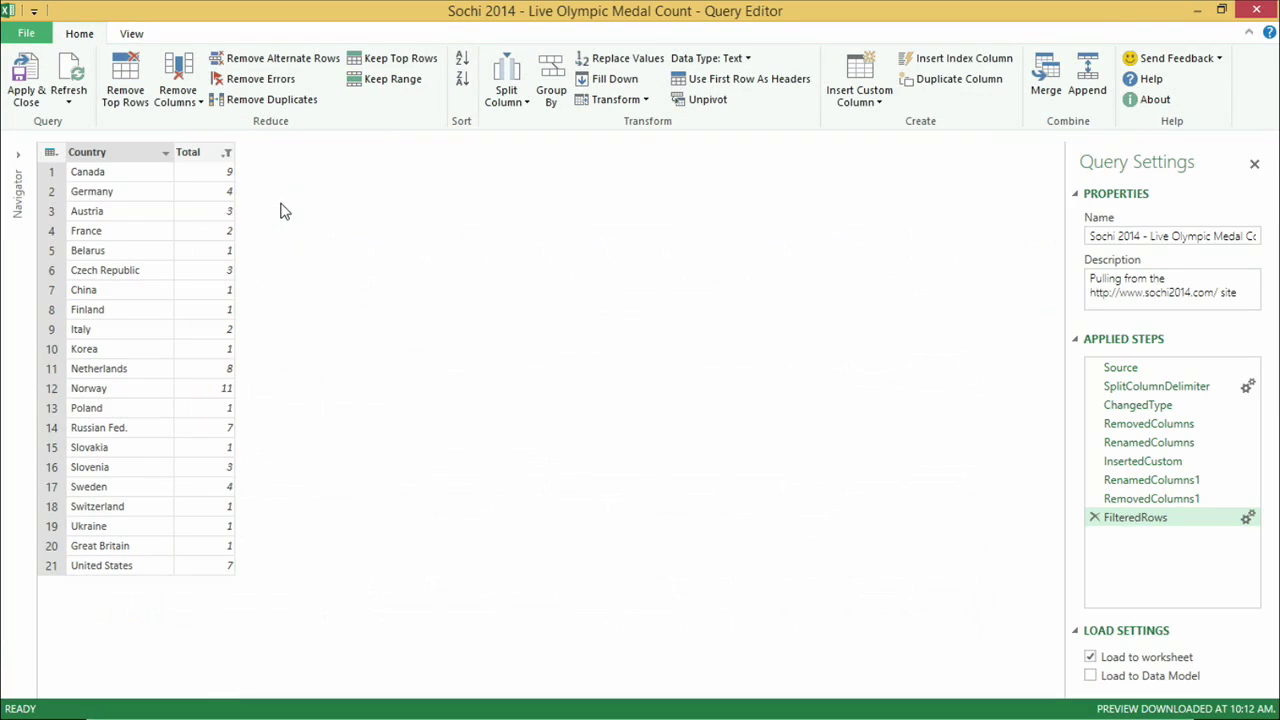
pyautogui.click(227, 152)
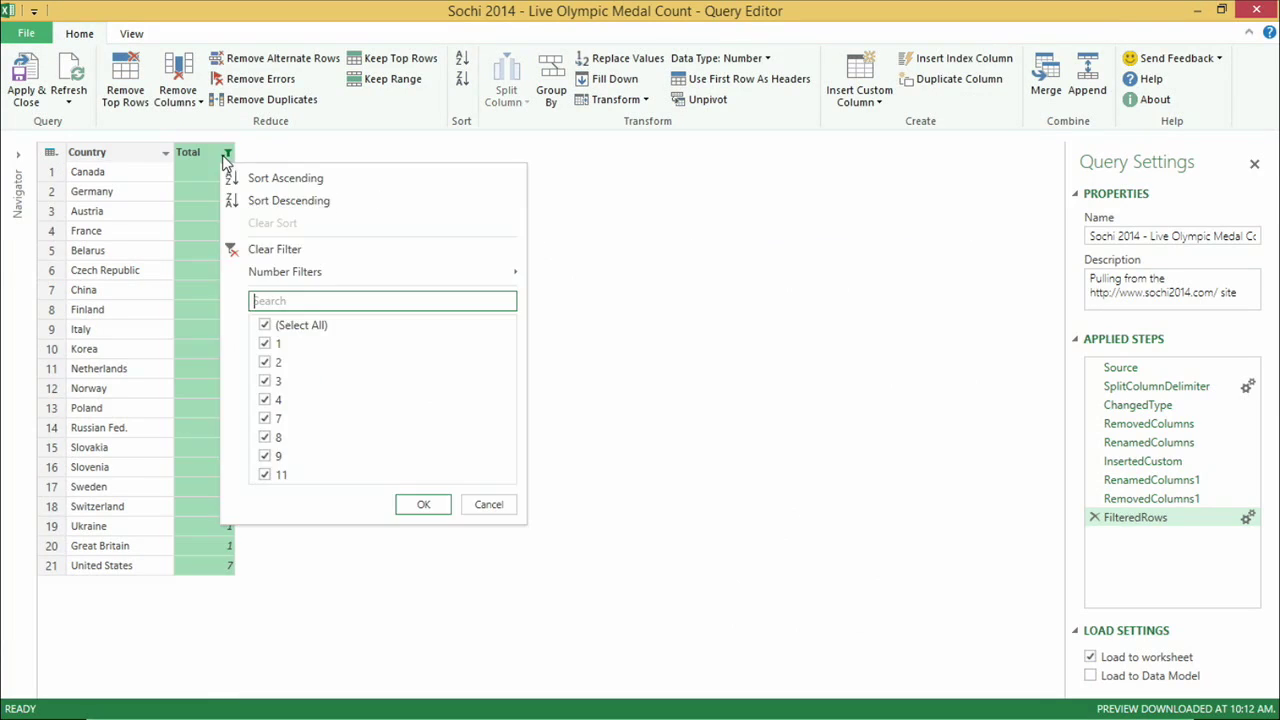
pyautogui.click(294, 200)
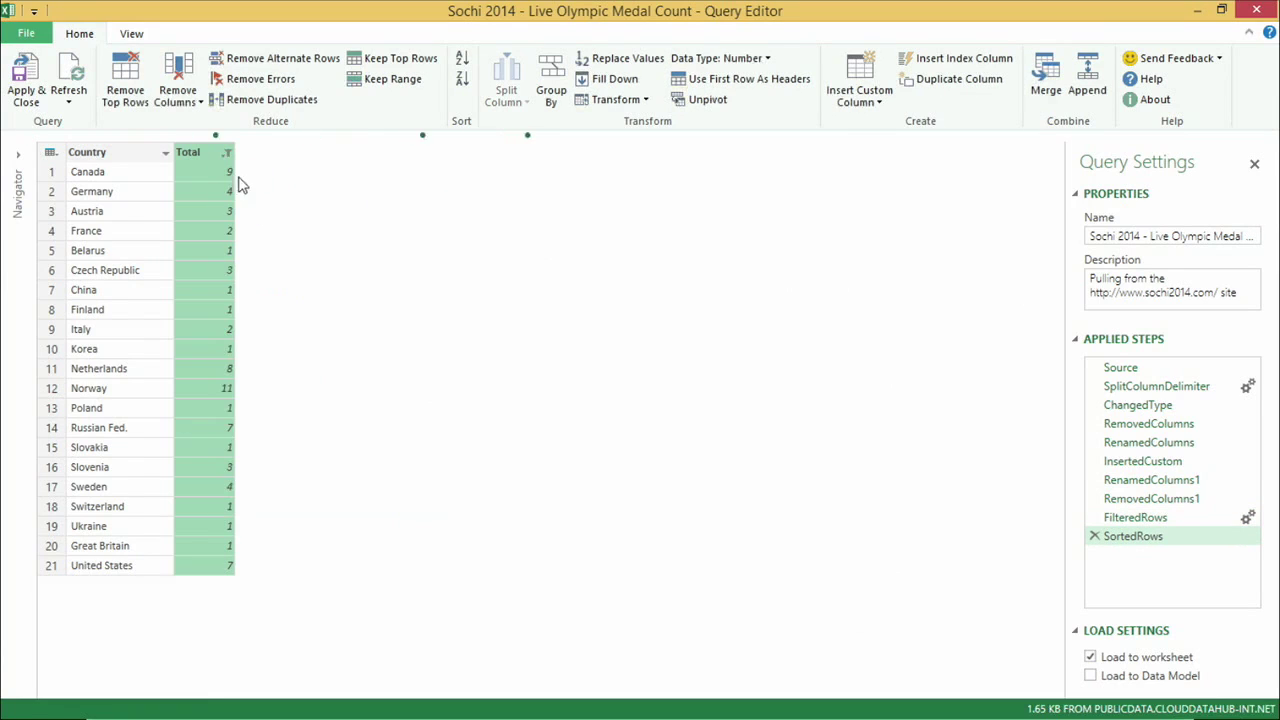
pyautogui.click(44, 82)
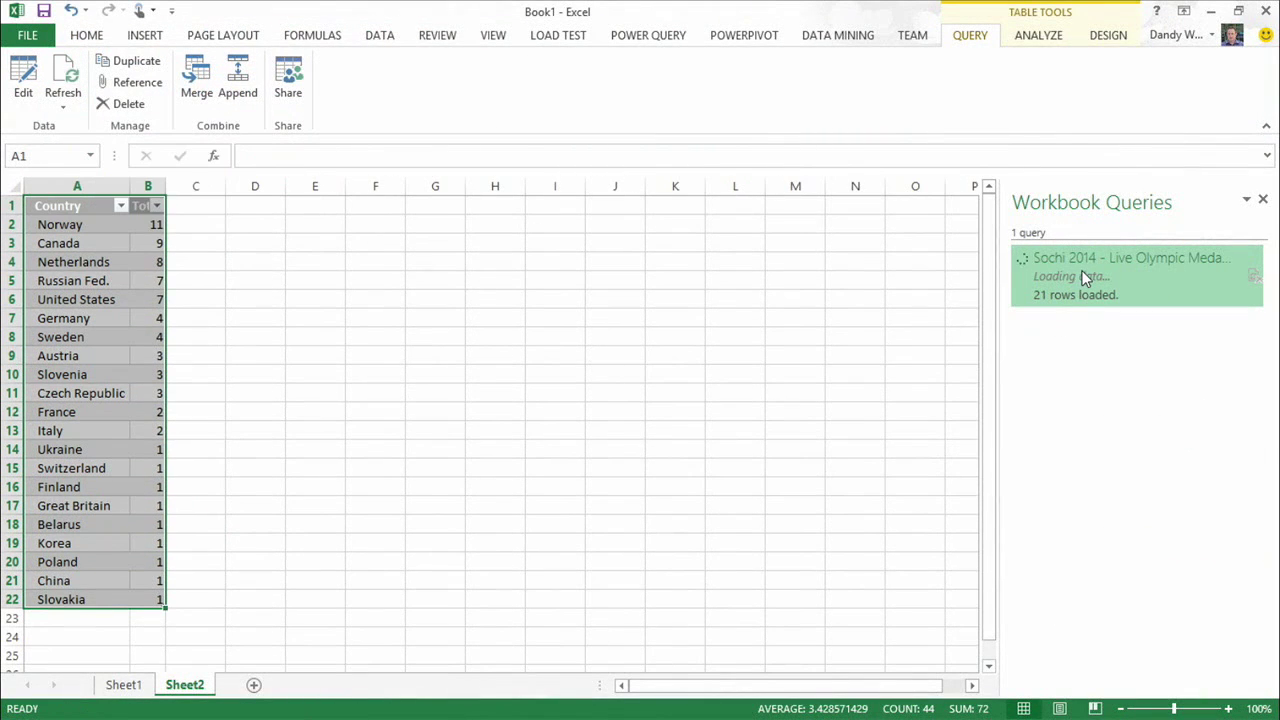
pyautogui.moveTo(1085, 278)
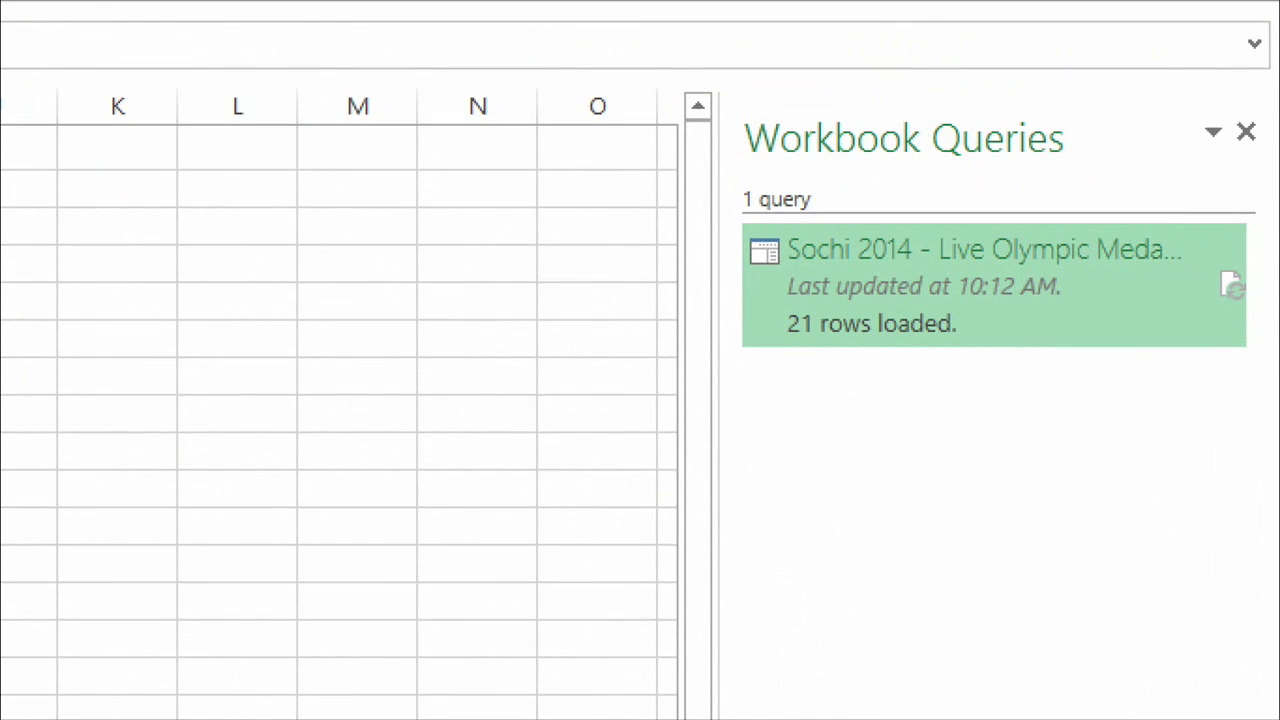
pyautogui.moveTo(1203, 262); pyautogui.dragTo(1262, 315)
pyautogui.click(1233, 287)
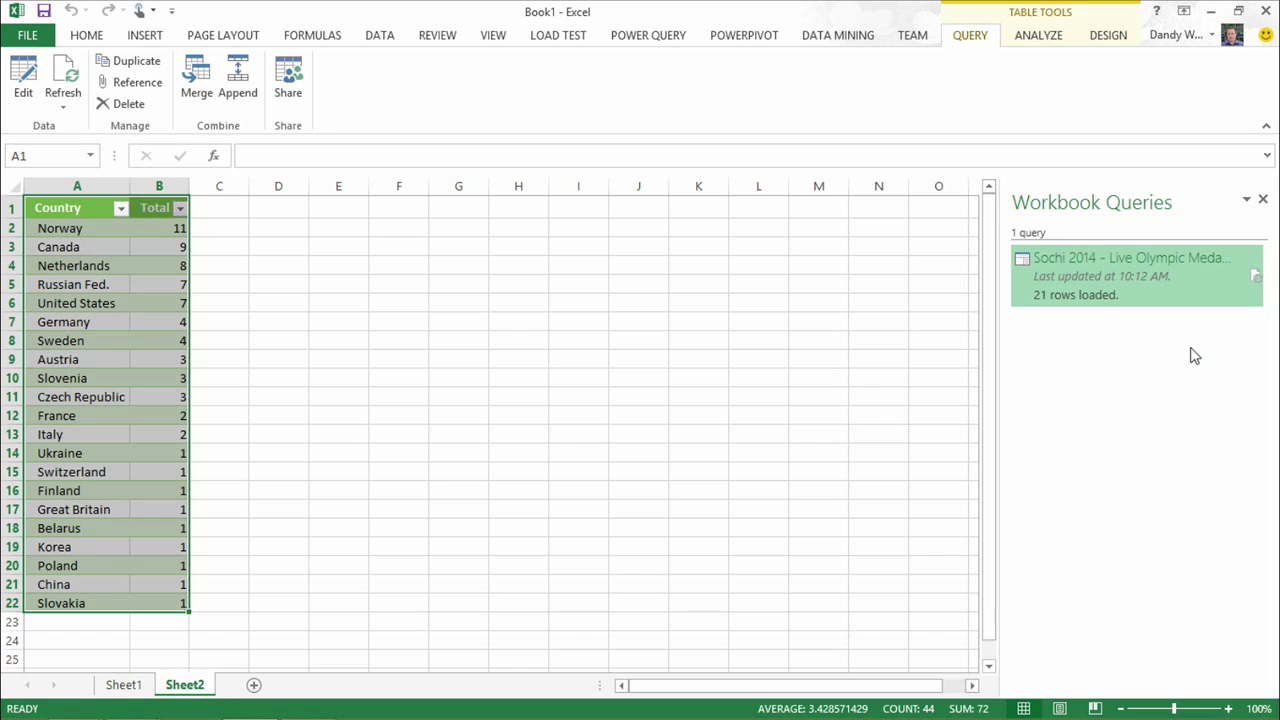
pyautogui.moveTo(1121, 255)
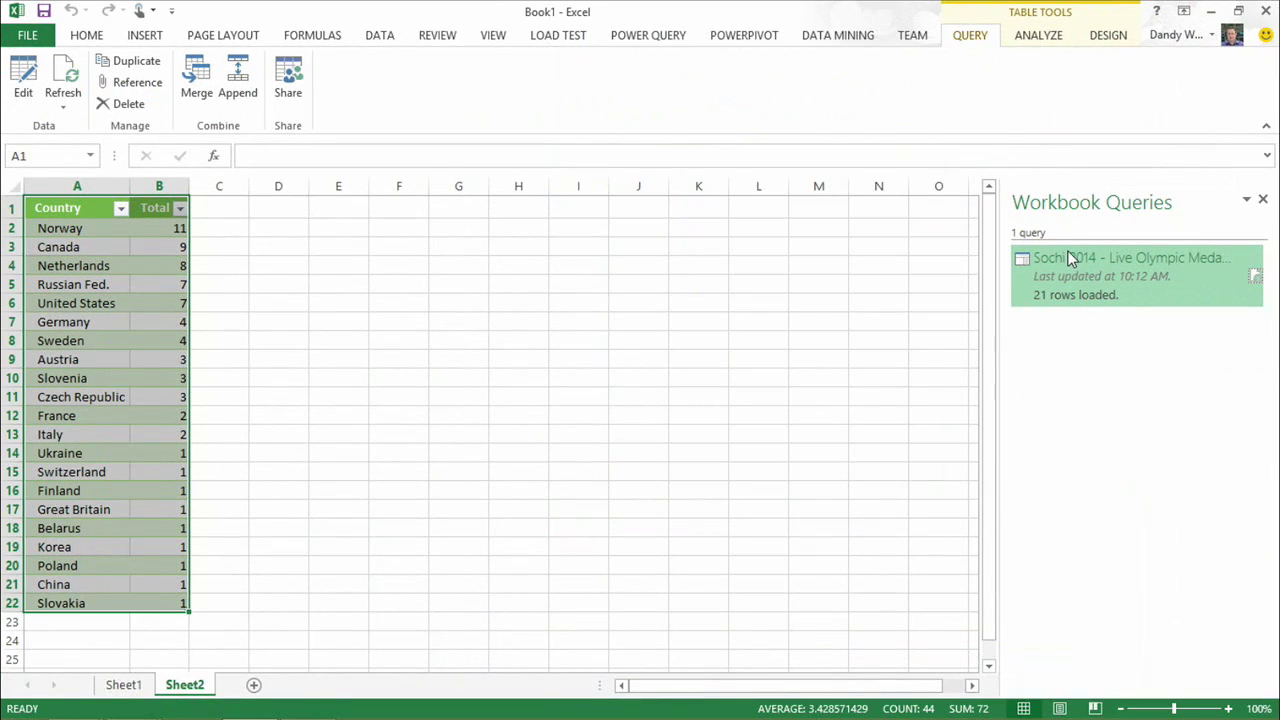
# Step: Switch to the Gapminder site in Internet Explorer, visit its home page, and open the Data page listing the indicators
pyautogui.moveTo(1068, 258)
pyautogui.moveTo(447, 716)
pyautogui.moveTo(73, 703)
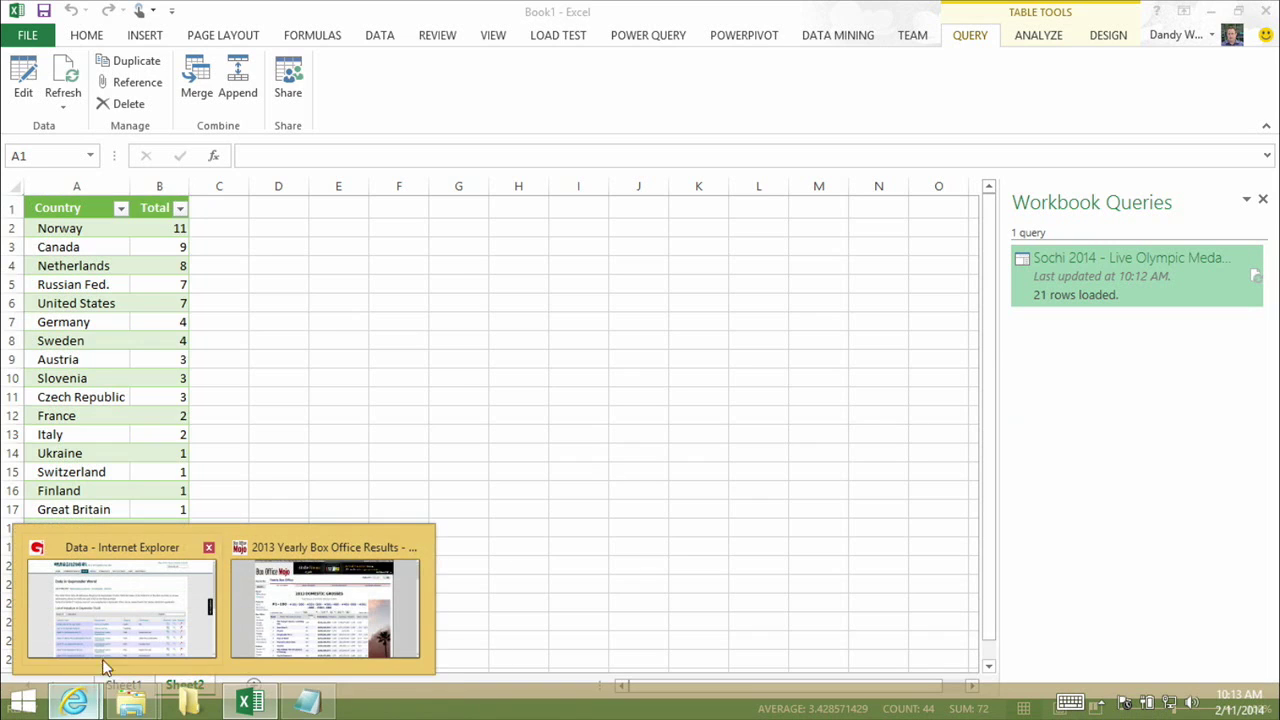
pyautogui.click(110, 650)
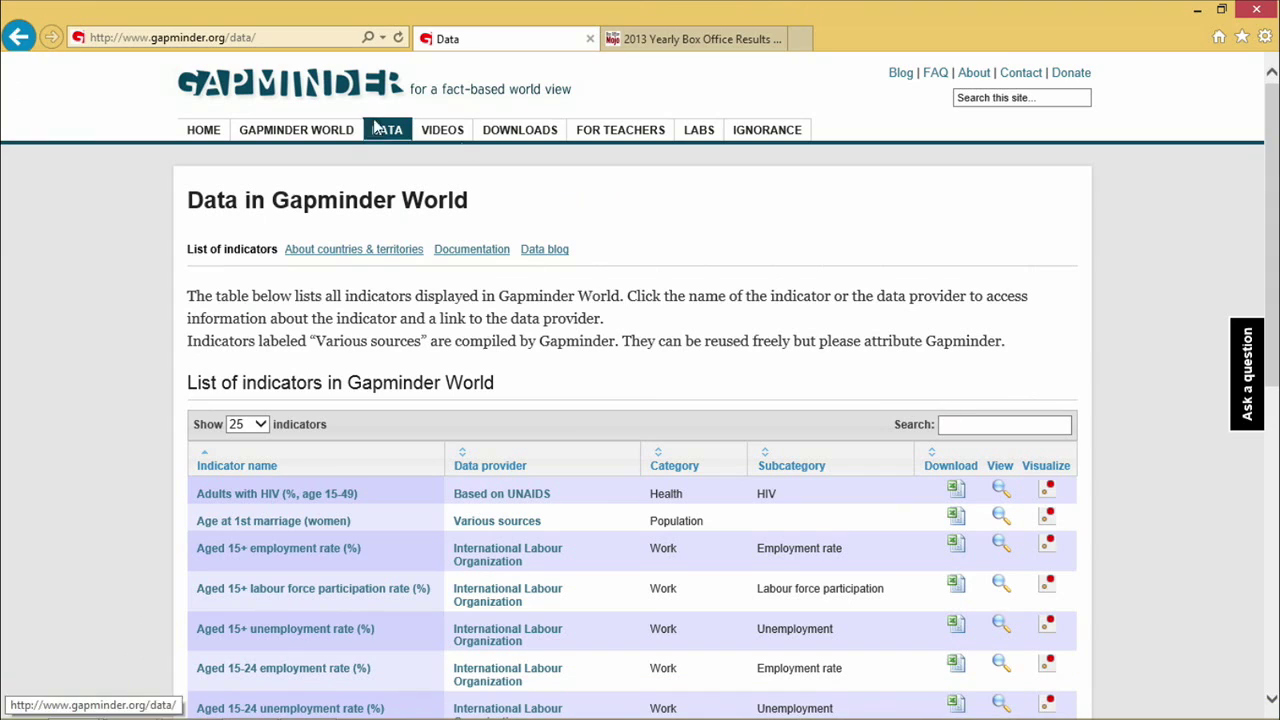
pyautogui.click(199, 130)
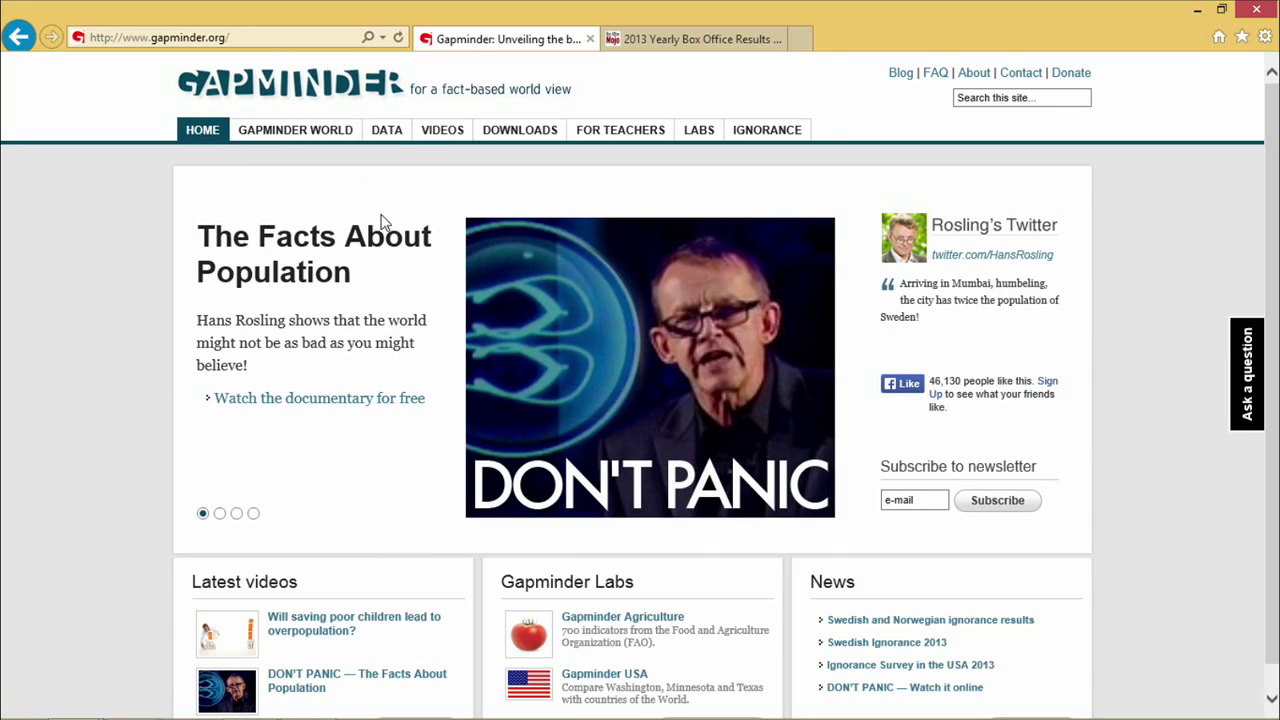
pyautogui.click(390, 134)
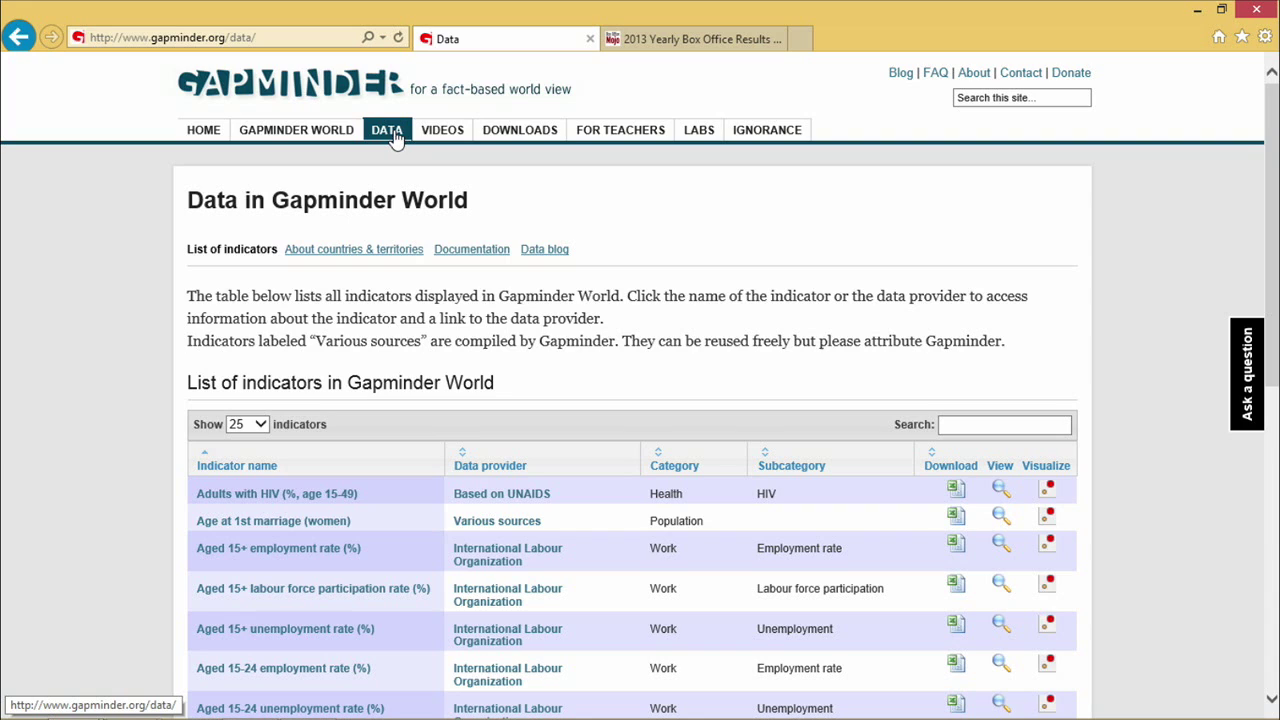
# Step: Search the indicator list for "BMI" and copy the Excel download link of Body Mass Index (BMI), men, Kg/m2
pyautogui.click(988, 425)
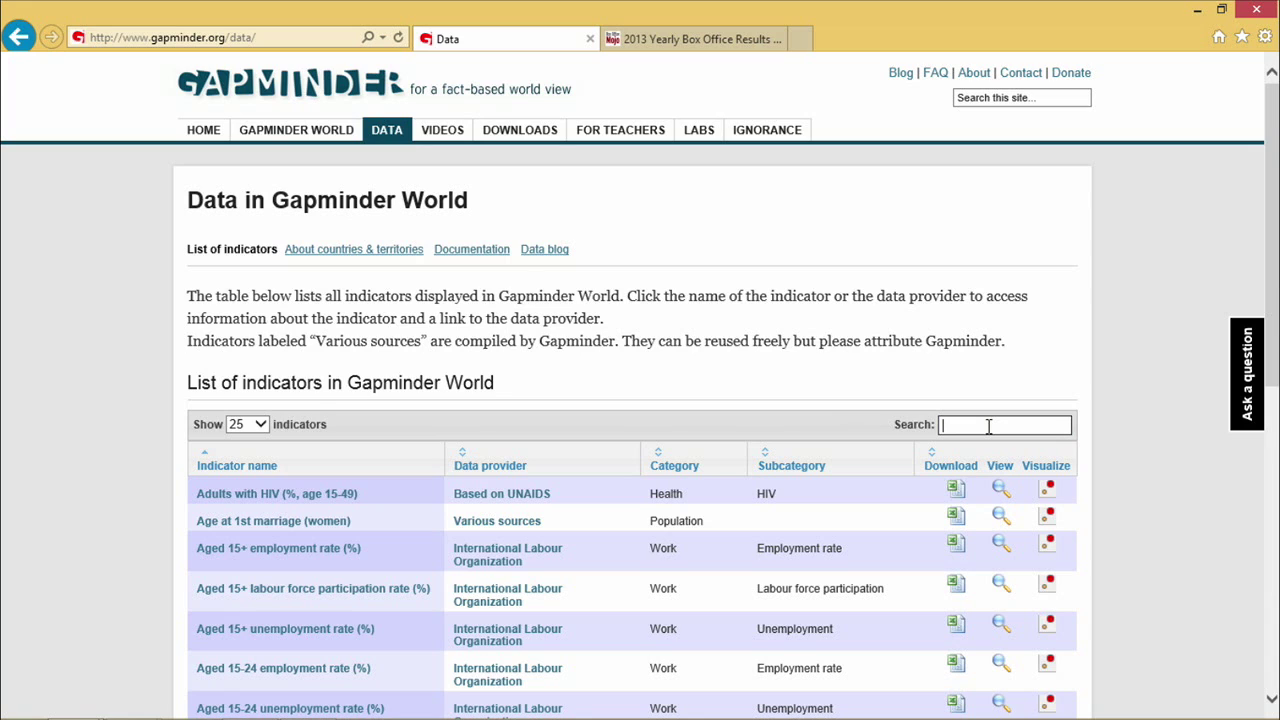
pyautogui.write('BMI')
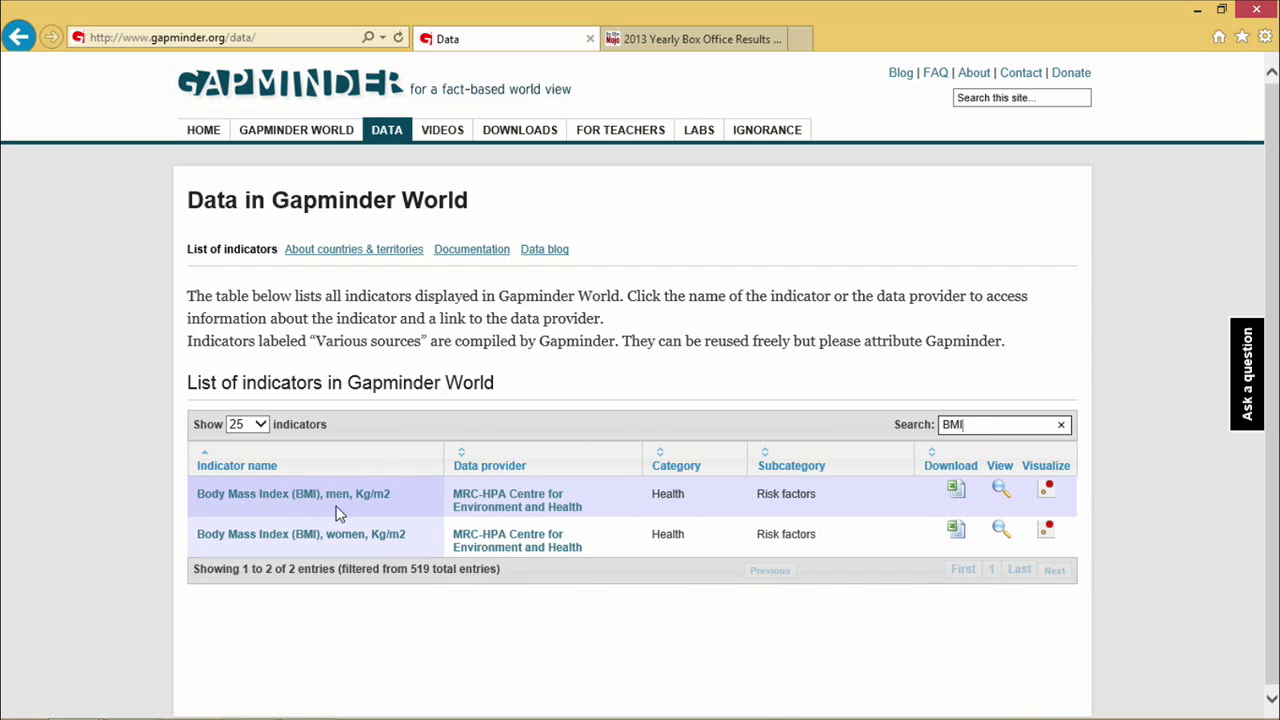
pyautogui.rightClick(956, 492)
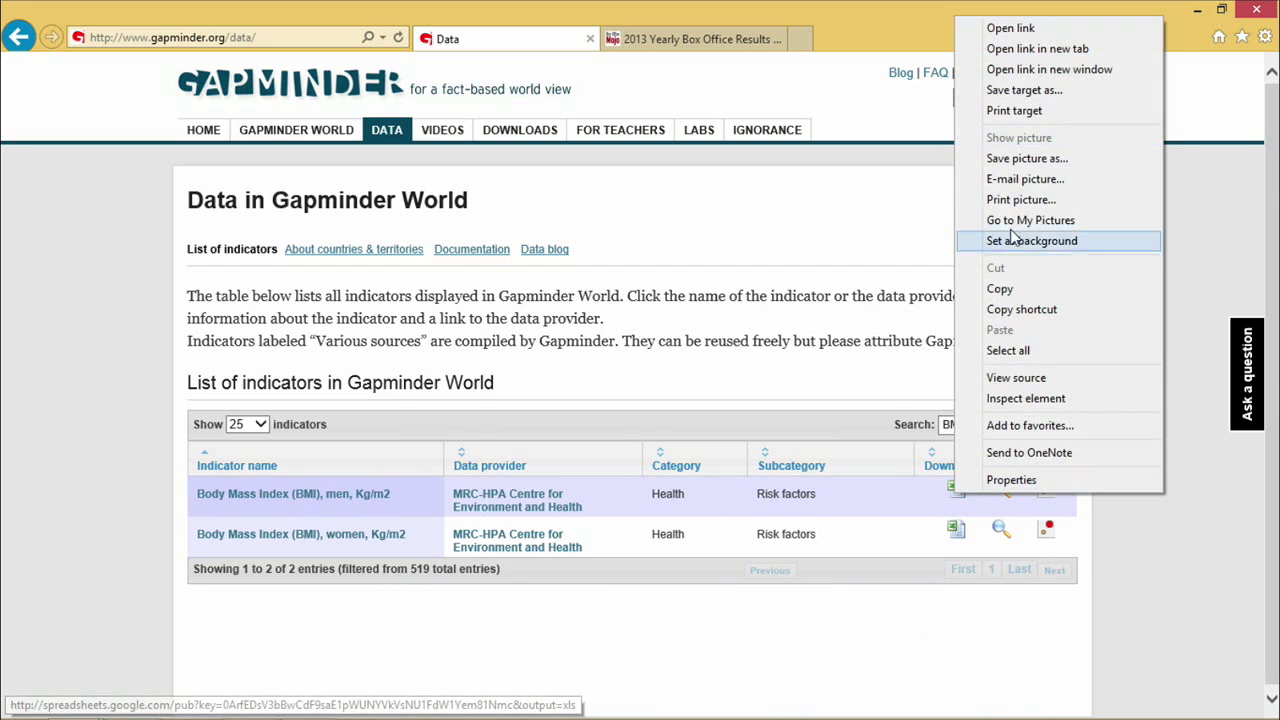
pyautogui.click(1053, 316)
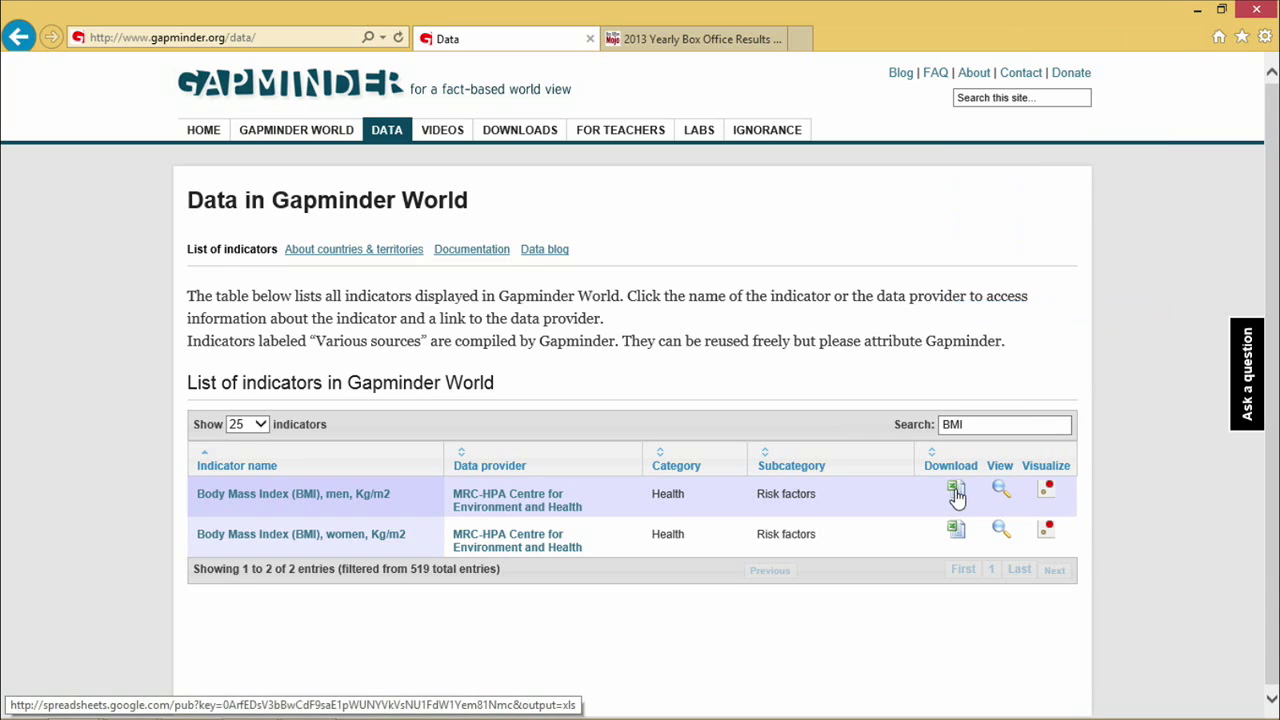
# Step: Switch back to Excel and create a Power Query web query from the copied Gapminder download URL
pyautogui.click(250, 703)
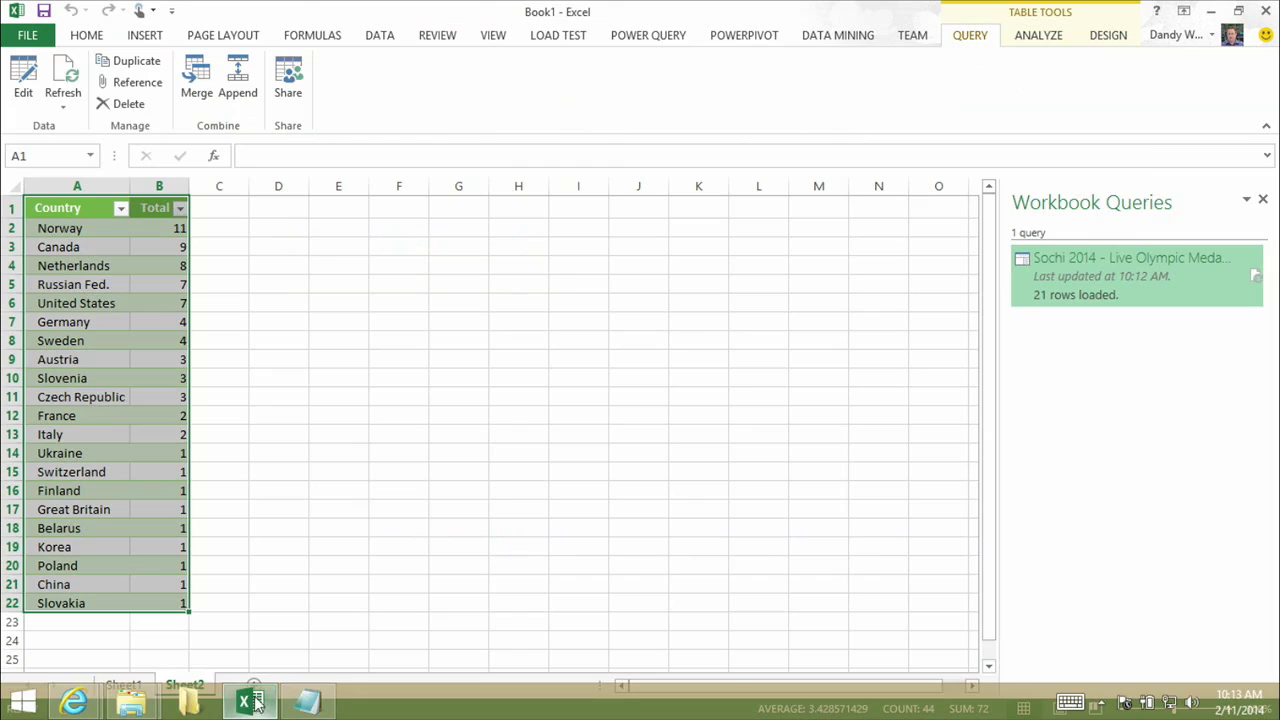
pyautogui.click(666, 38)
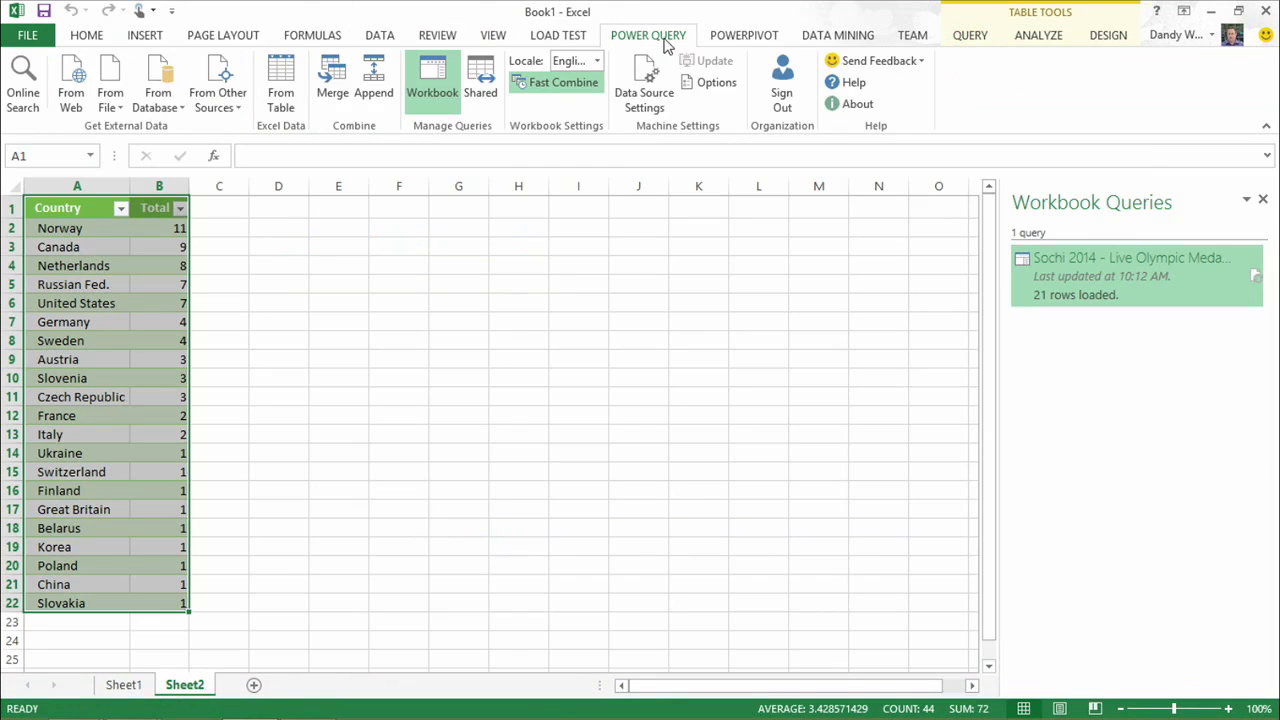
pyautogui.click(85, 97)
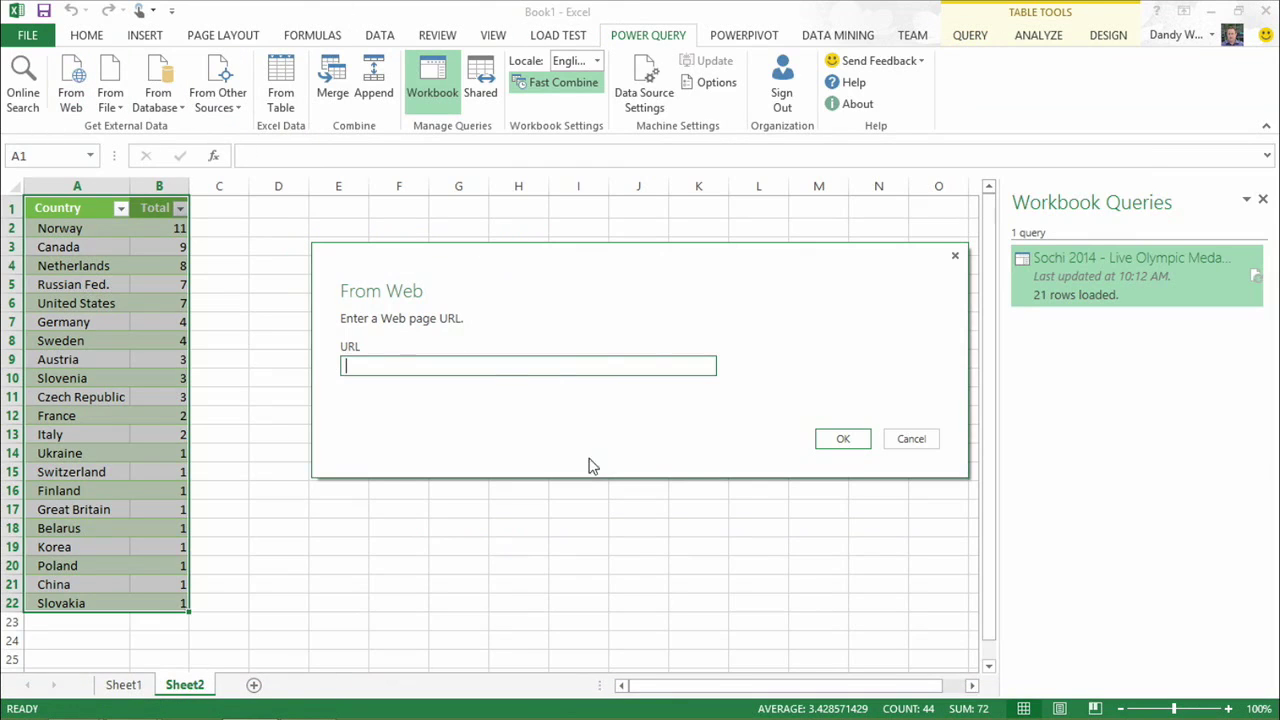
pyautogui.hotkey('ctrl', 'v')
pyautogui.click(843, 445)
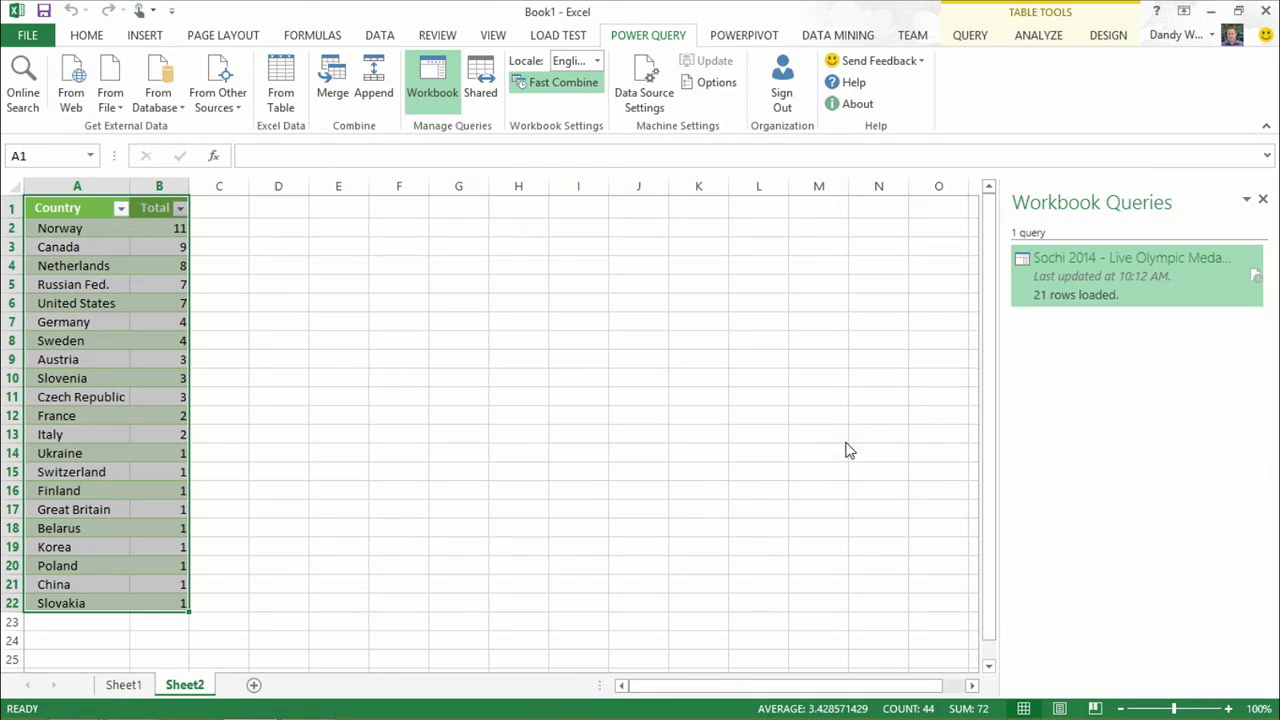
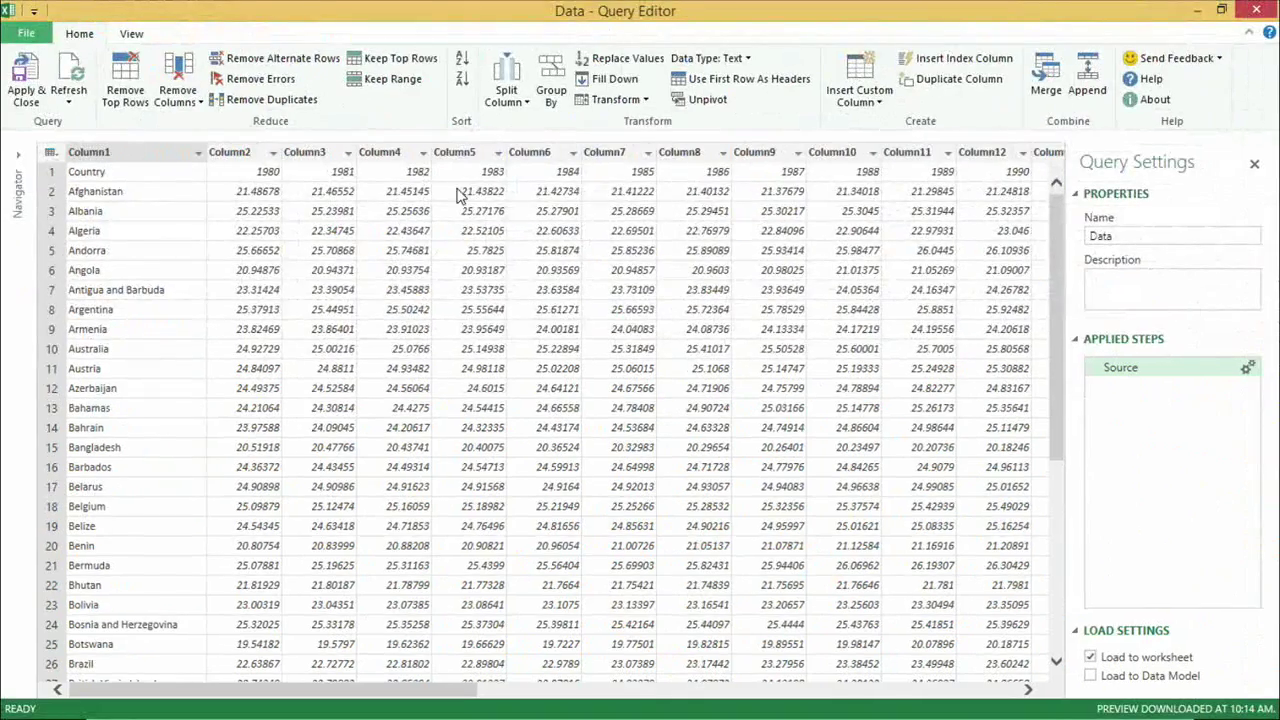
# Step: Use the first row as column headers and unpivot the year columns 1980 through 2008
pyautogui.click(950, 60)
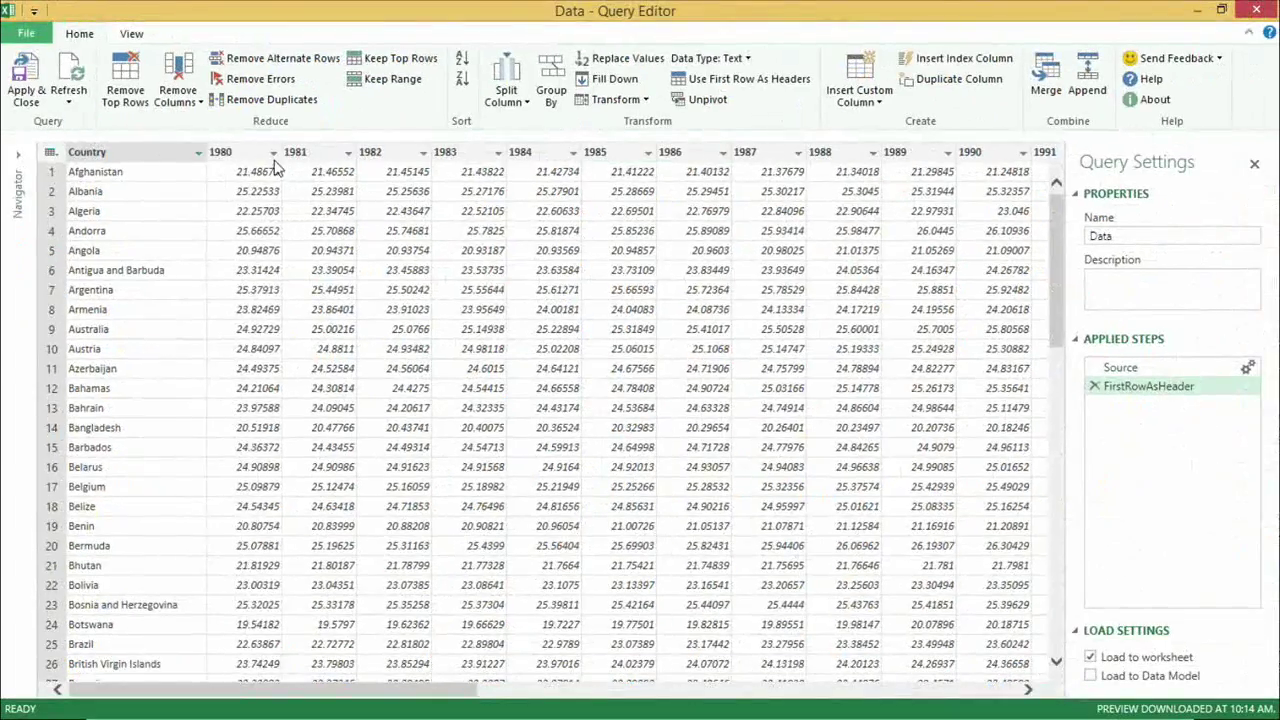
pyautogui.click(491, 197)
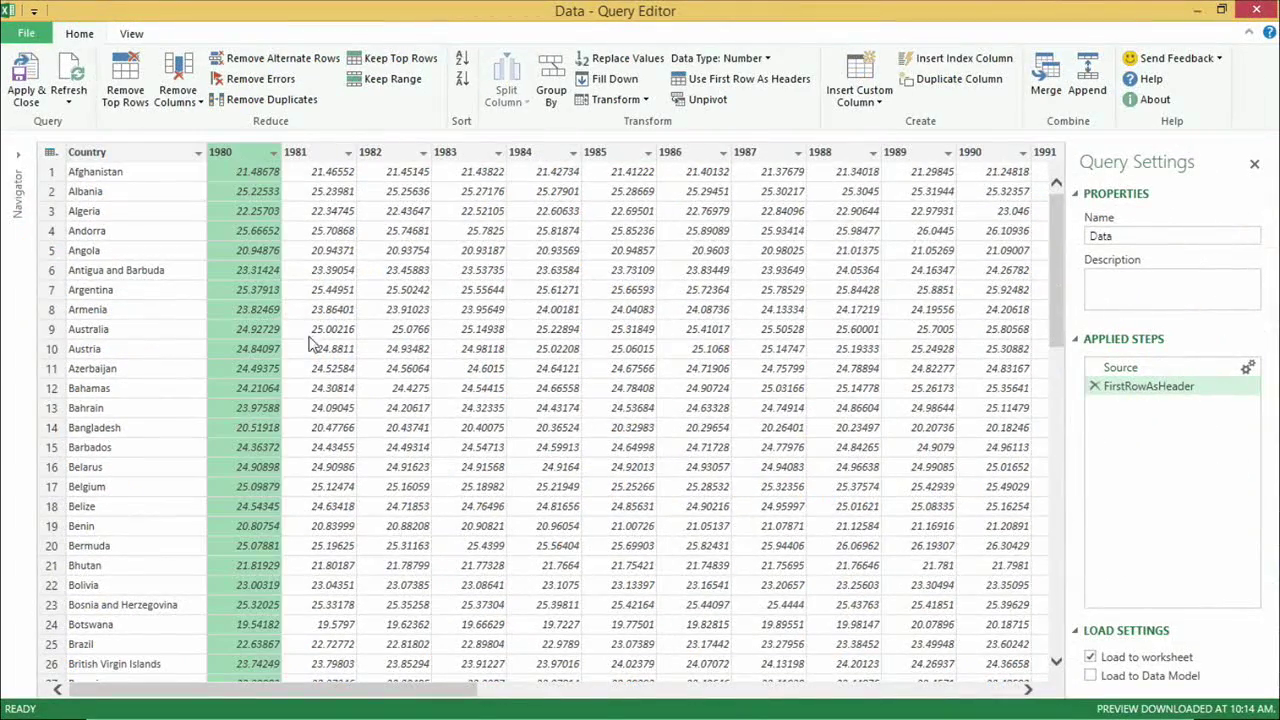
pyautogui.moveTo(395, 689); pyautogui.dragTo(715, 689)
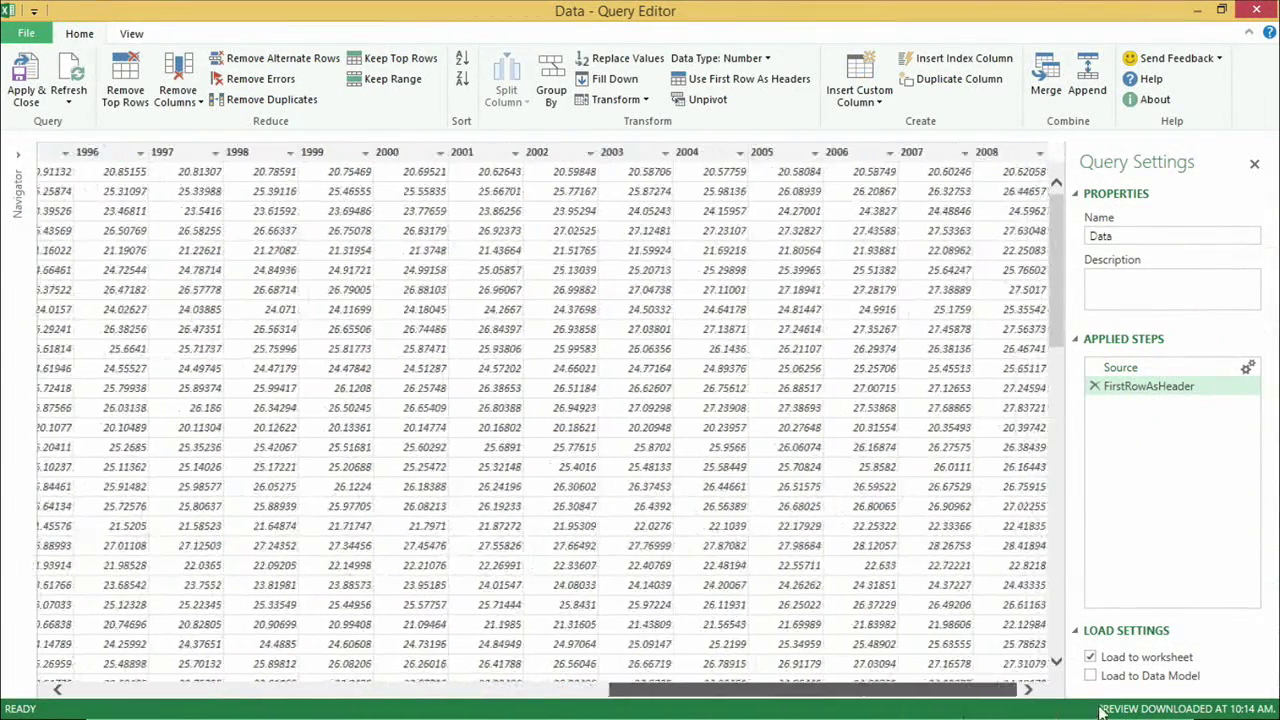
pyautogui.keyDown('shift'); pyautogui.click(996, 158); pyautogui.keyUp('shift')
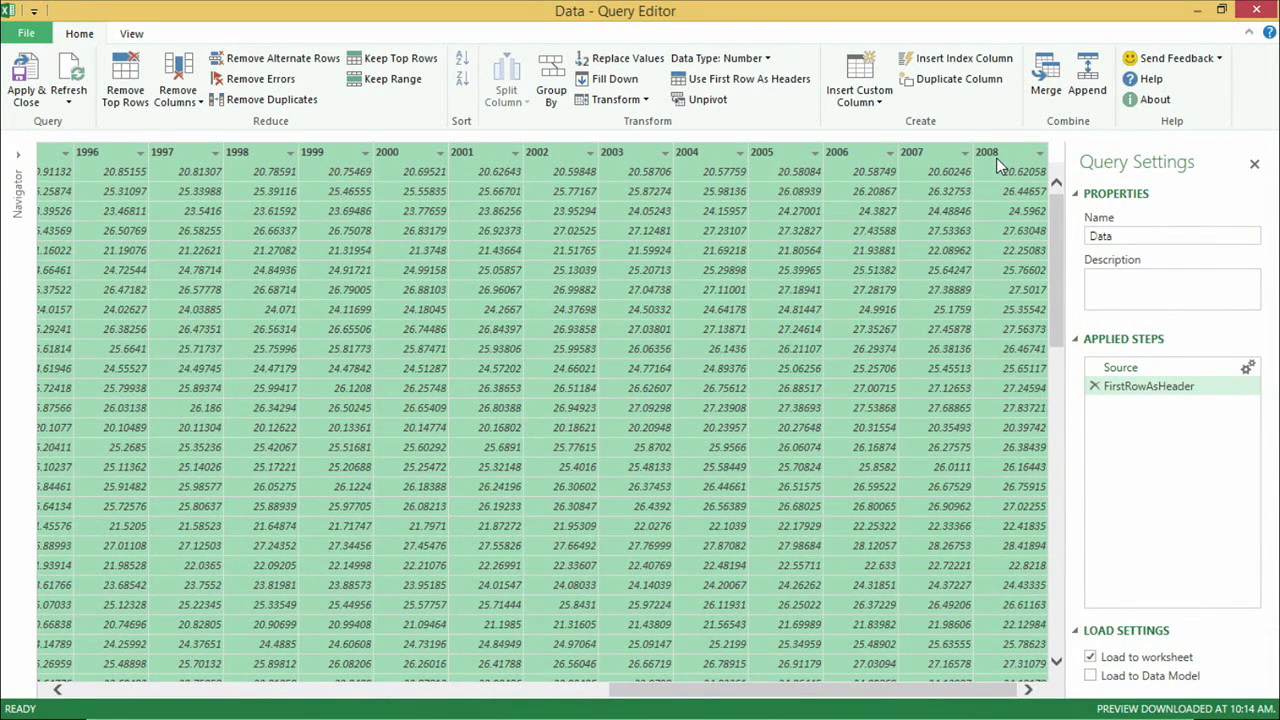
pyautogui.click(705, 100)
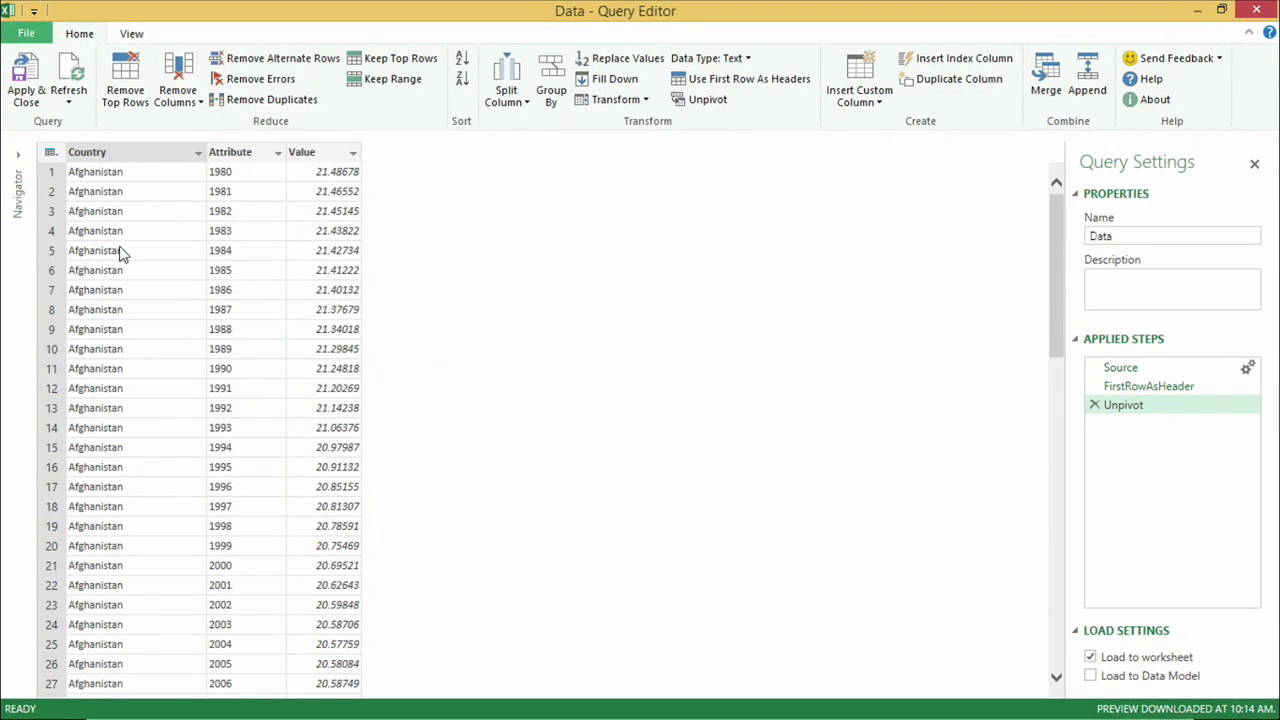
# Step: Rename the Attribute column as Year and the Value column as BMI
pyautogui.click(246, 156)
pyautogui.write('Year')
pyautogui.press('Return')
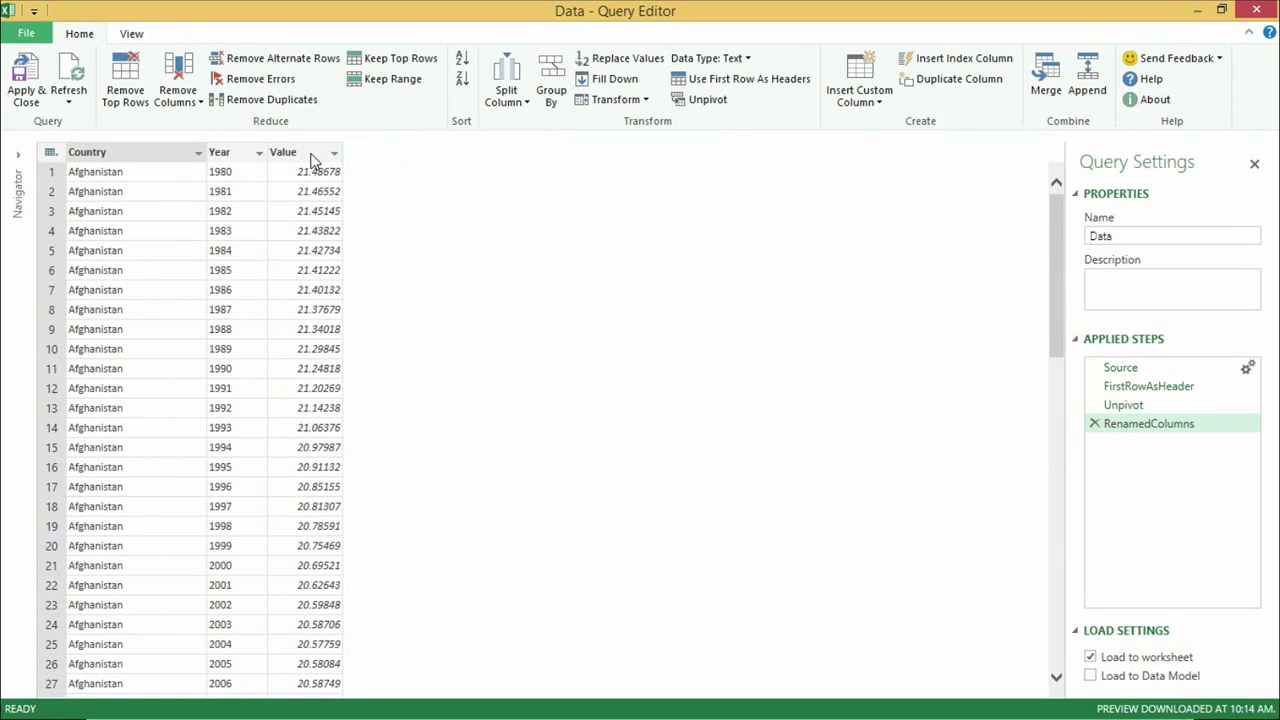
pyautogui.click(293, 153)
pyautogui.doubleClick(293, 153)
pyautogui.write('BMI')
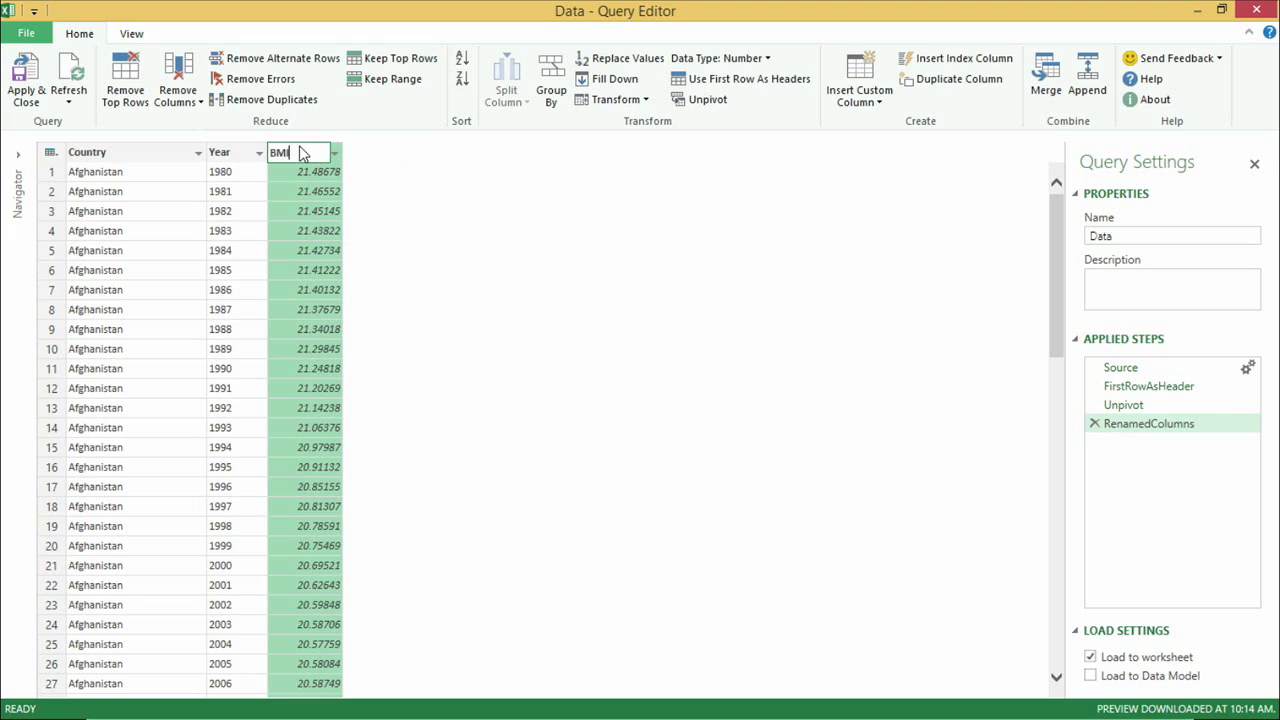
# Step: Change the data type of the Year and BMI columns to Number
pyautogui.press('Return')
pyautogui.click(230, 149)
pyautogui.keyDown('ctrl'); pyautogui.click(306, 153); pyautogui.keyUp('ctrl')
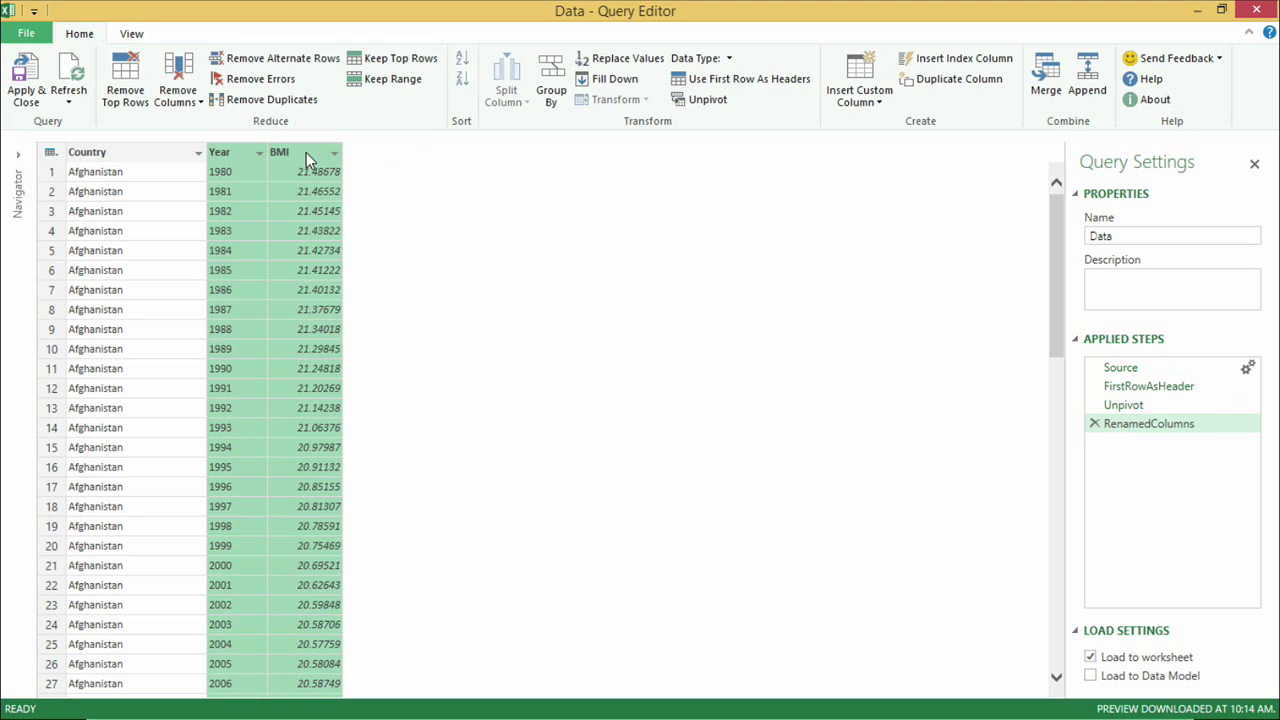
pyautogui.rightClick(306, 153)
pyautogui.moveTo(392, 299)
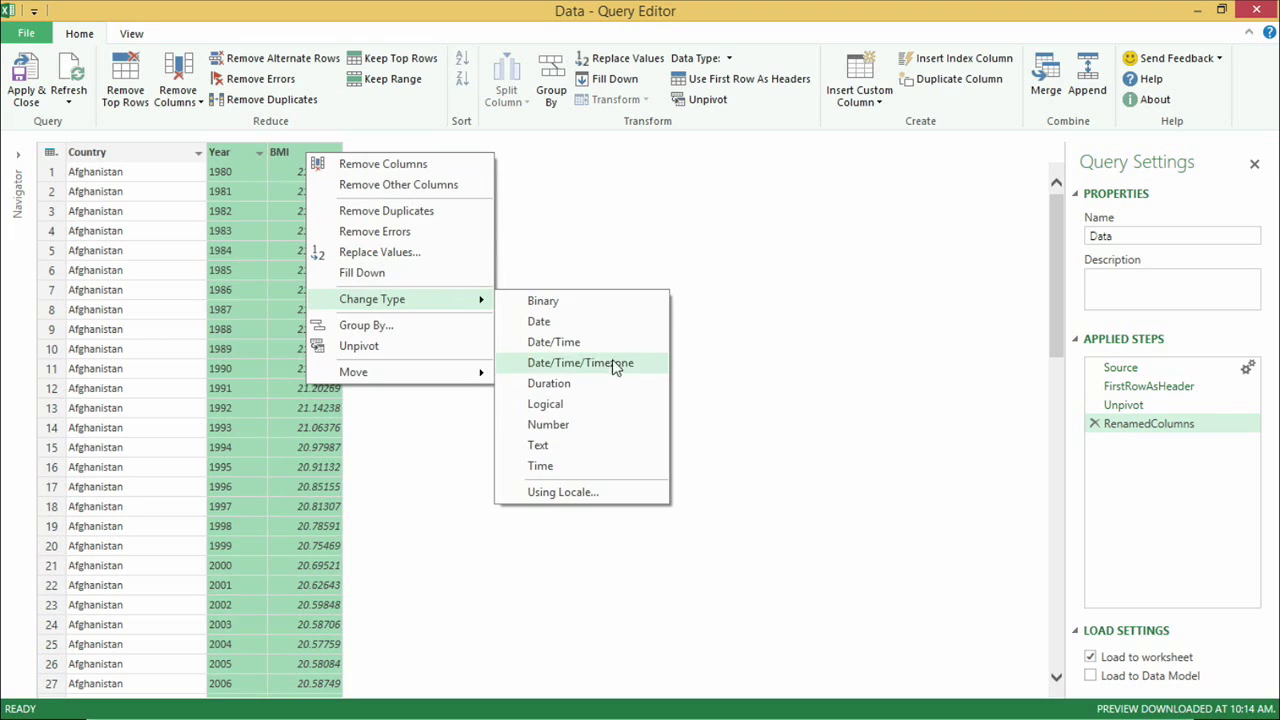
pyautogui.click(549, 425)
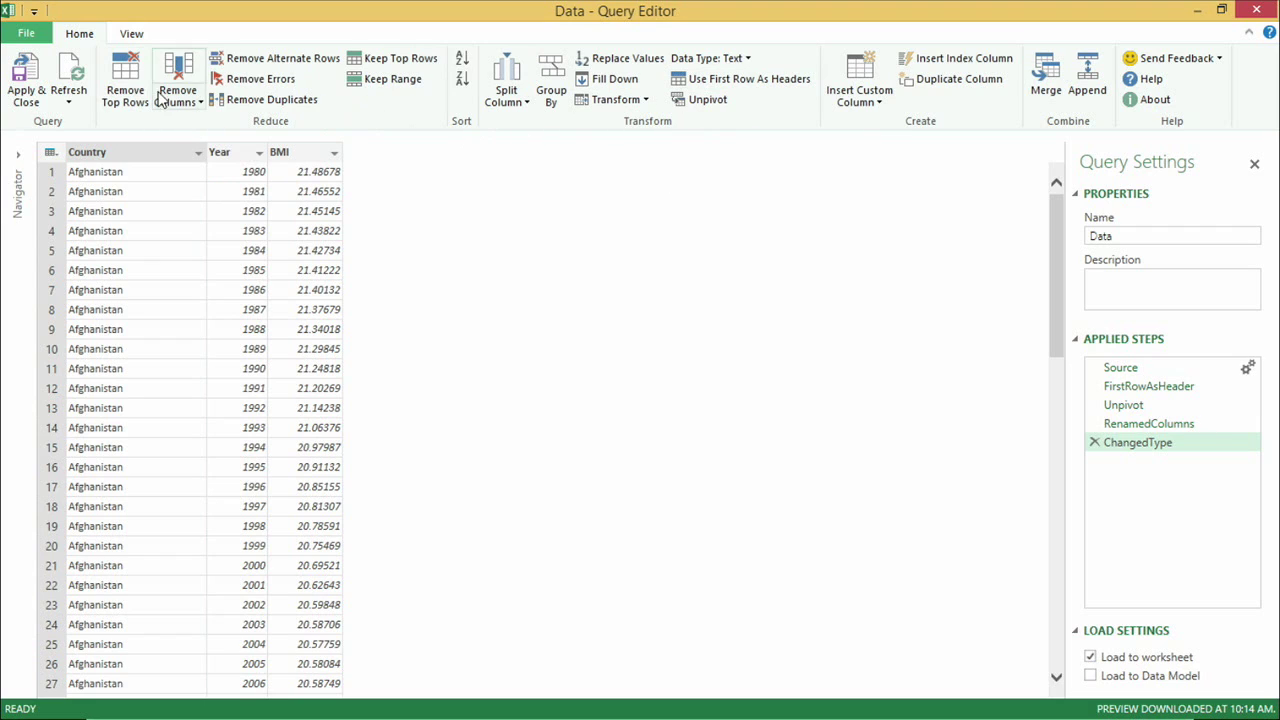
pyautogui.click(229, 155)
pyautogui.rightClick(229, 155)
pyautogui.moveTo(374, 357)
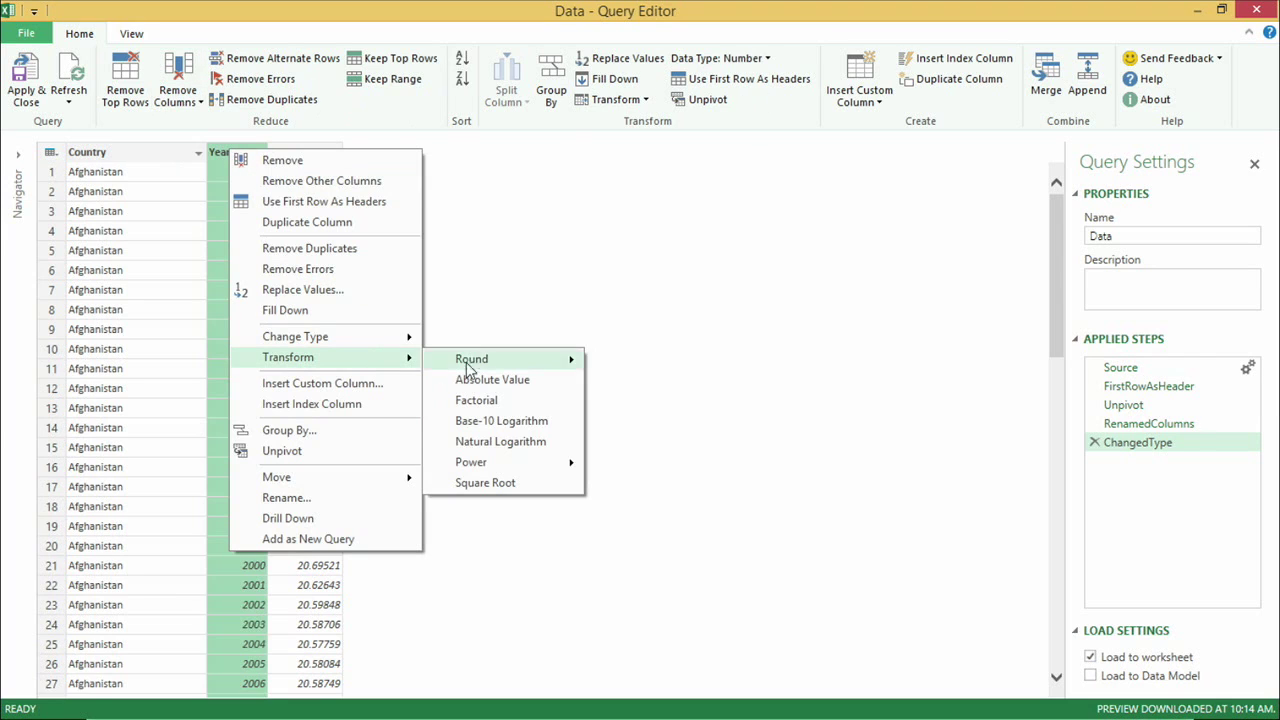
pyautogui.click(491, 314)
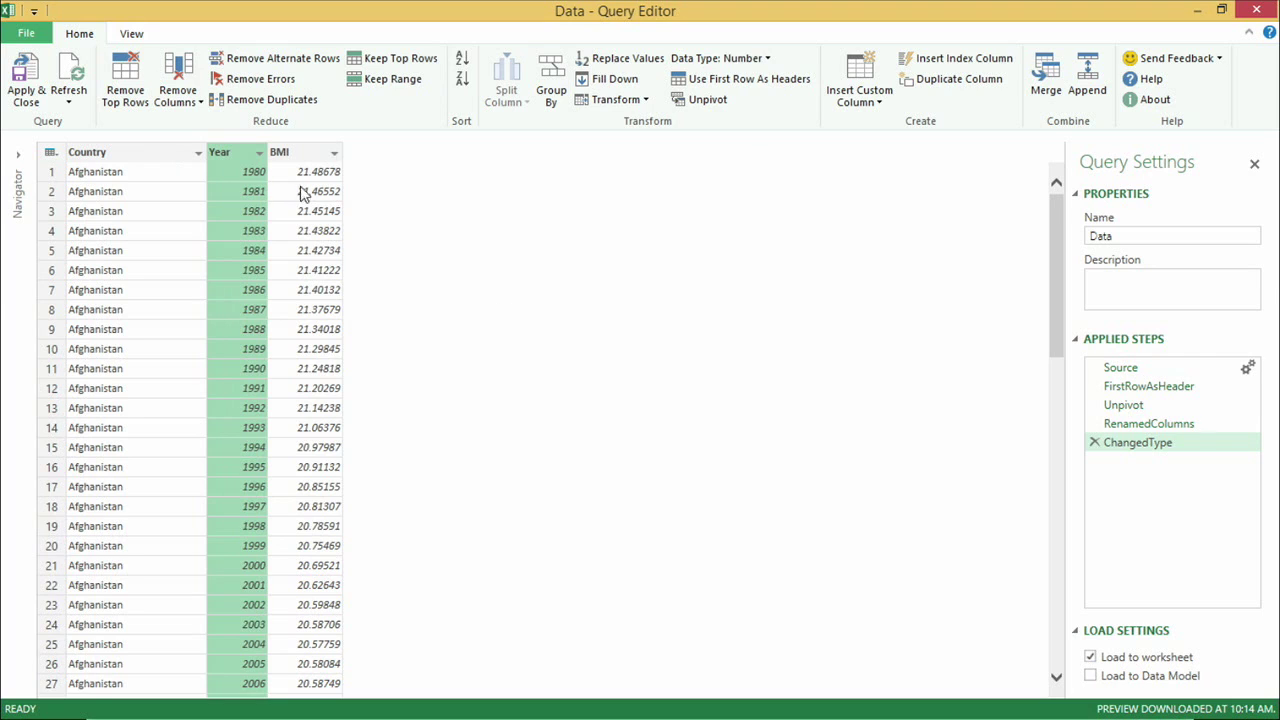
# Step: Rename the query as BMI and load it to the worksheet
pyautogui.doubleClick(1120, 238)
pyautogui.write('BMI')
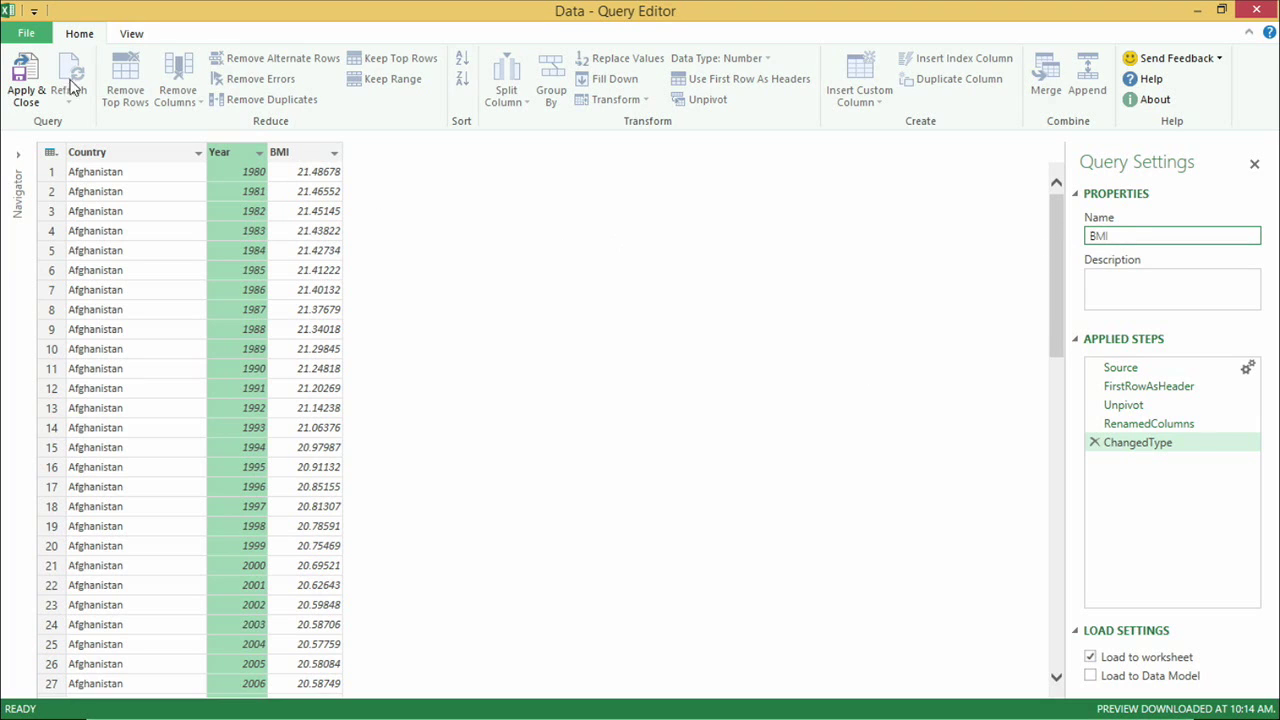
pyautogui.click(40, 100)
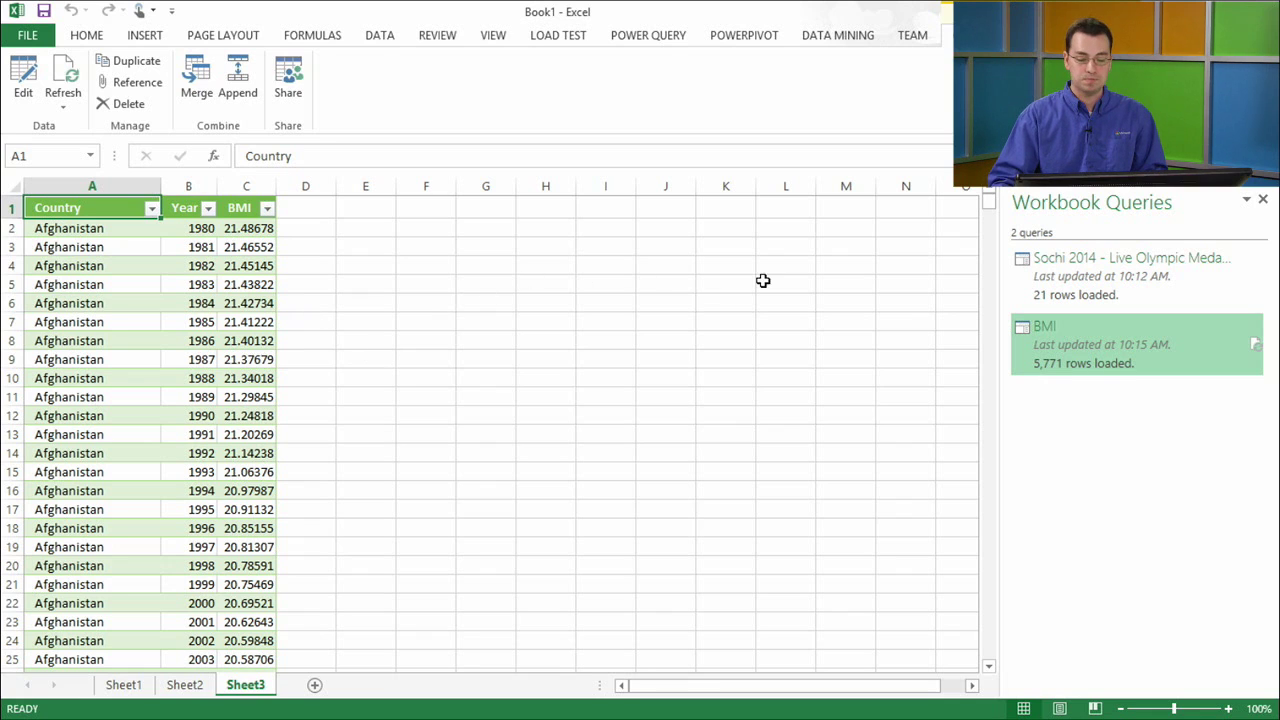
# Step: Search the organization's shared queries online for "GDP" and open Income - GDP Per Capita for editing
pyautogui.click(660, 37)
pyautogui.click(22, 82)
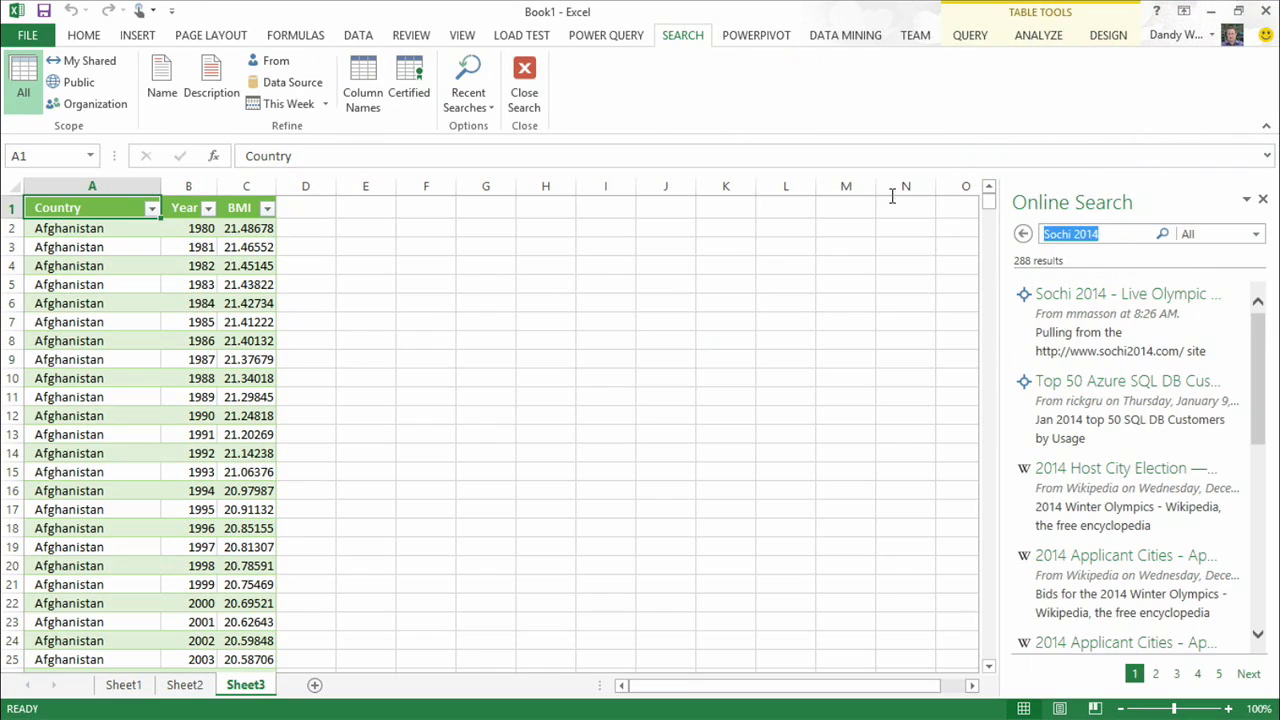
pyautogui.write('GDP')
pyautogui.click(1220, 234)
pyautogui.click(1214, 311)
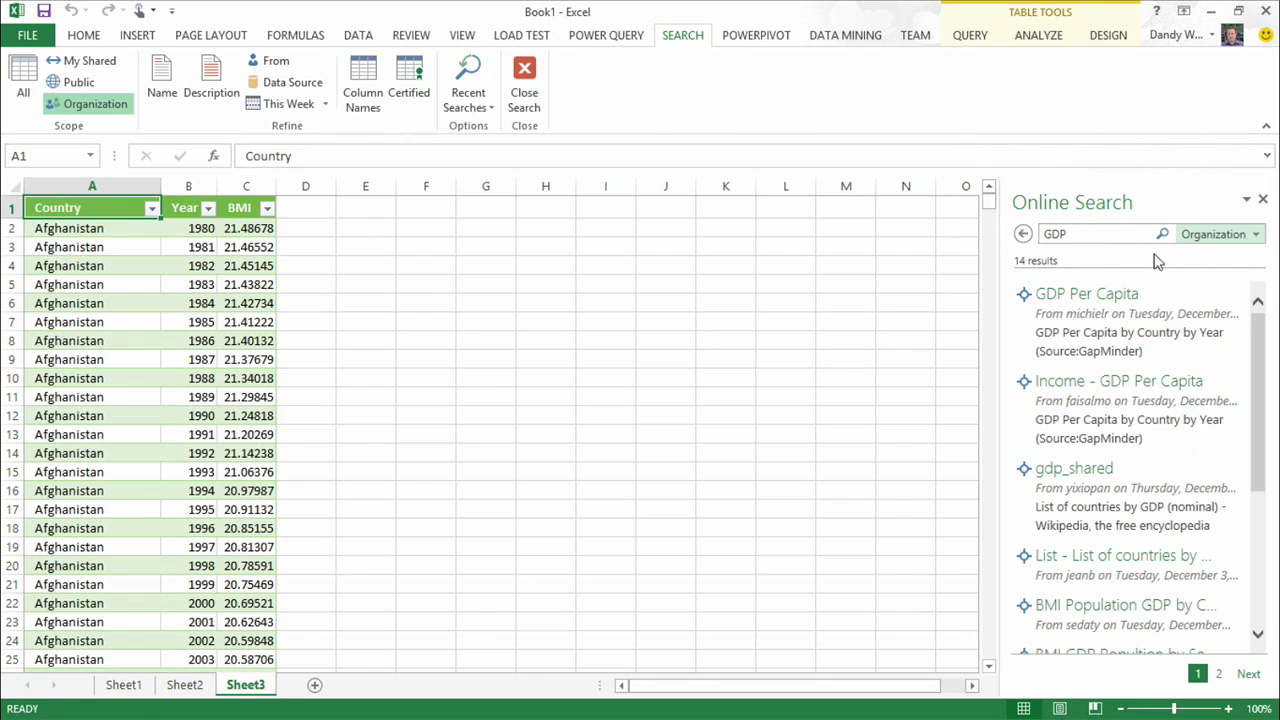
pyautogui.moveTo(1180, 390)
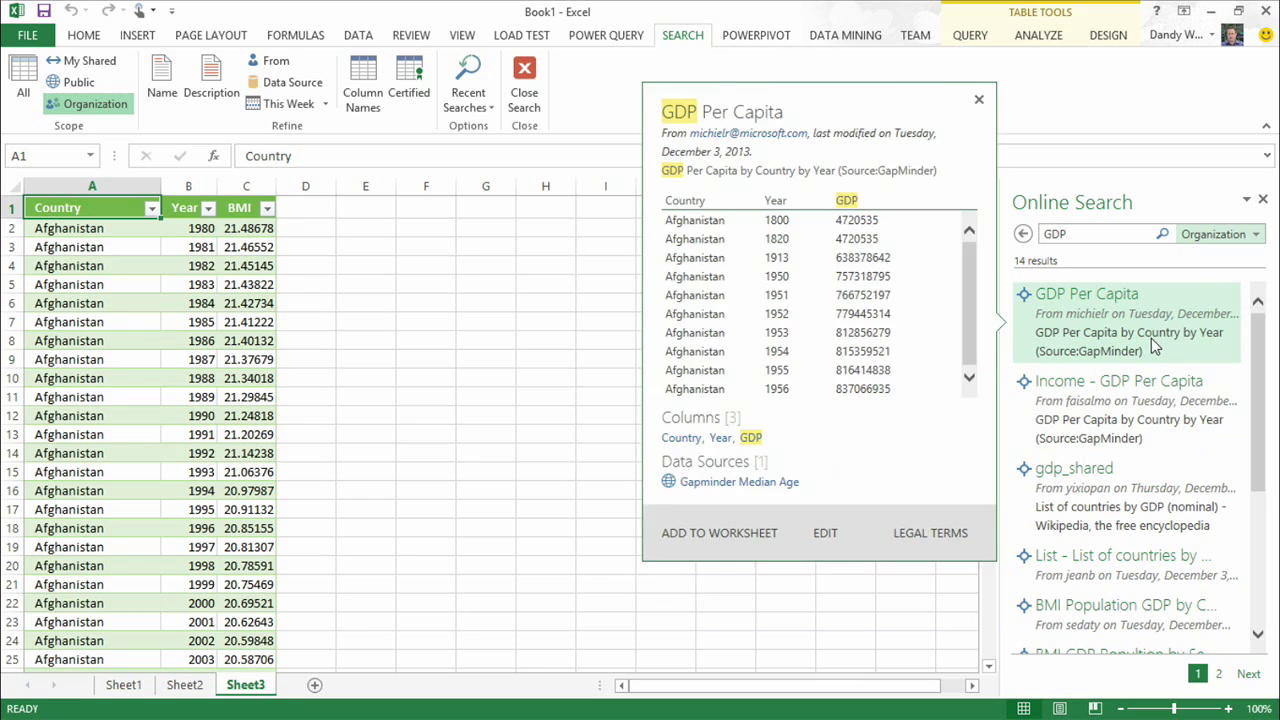
pyautogui.moveTo(1160, 412)
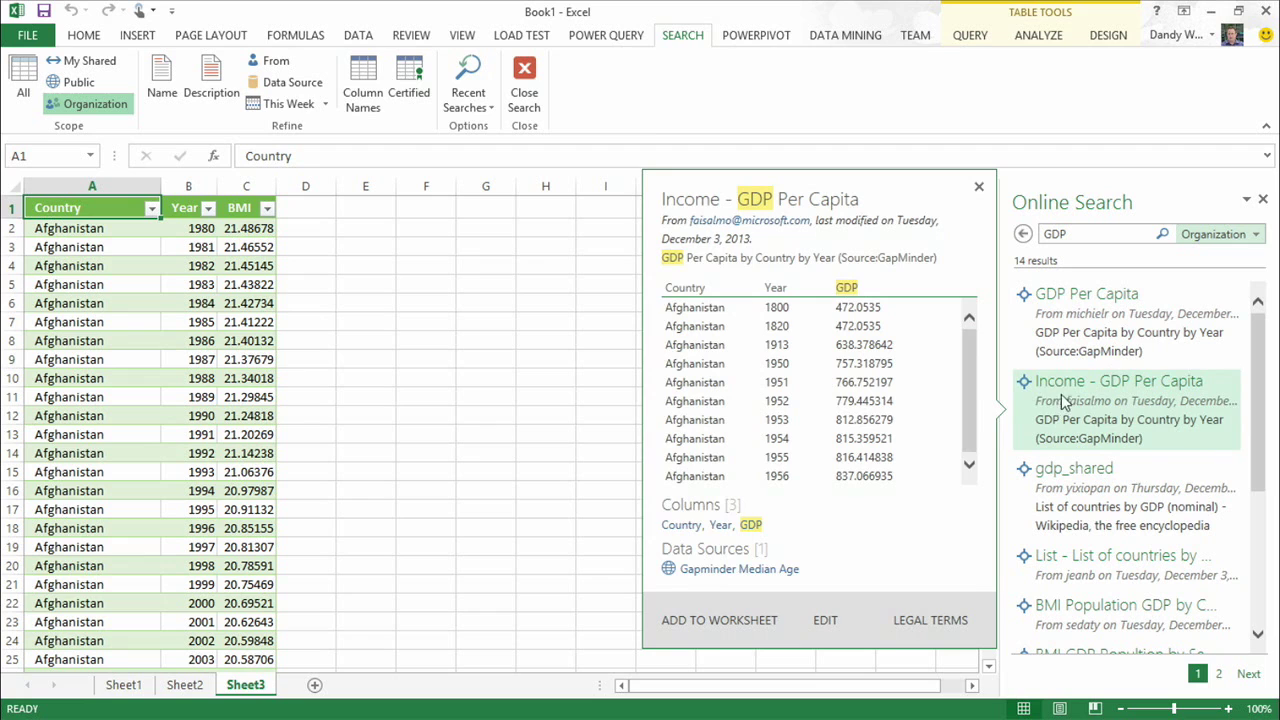
pyautogui.click(826, 619)
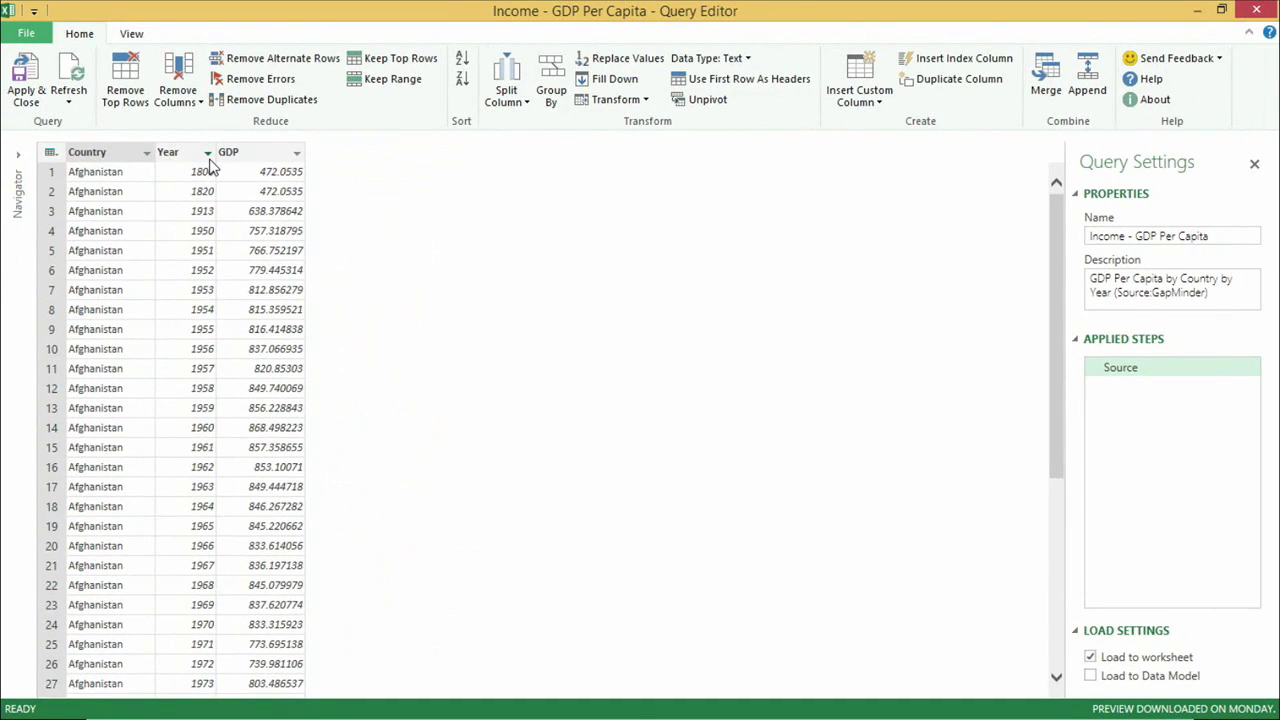
# Step: Filter the GDP query's Year column to values greater than or equal to 1980
pyautogui.click(208, 157)
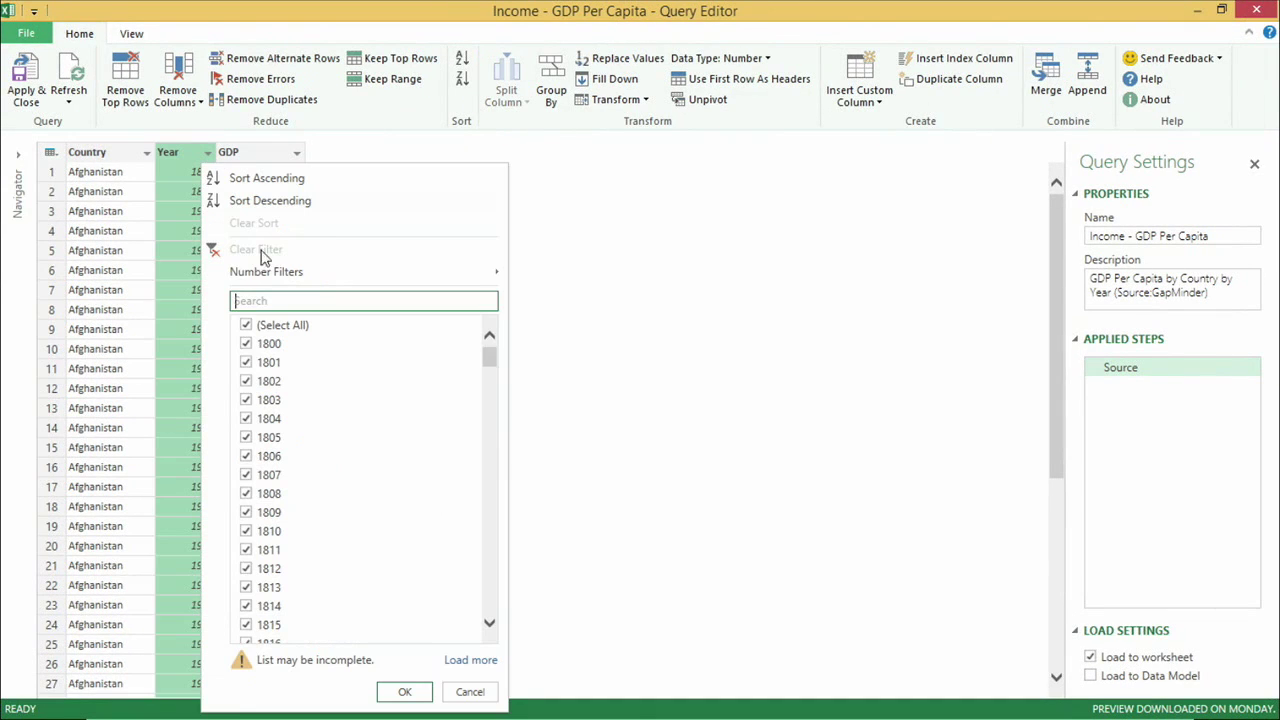
pyautogui.moveTo(285, 270)
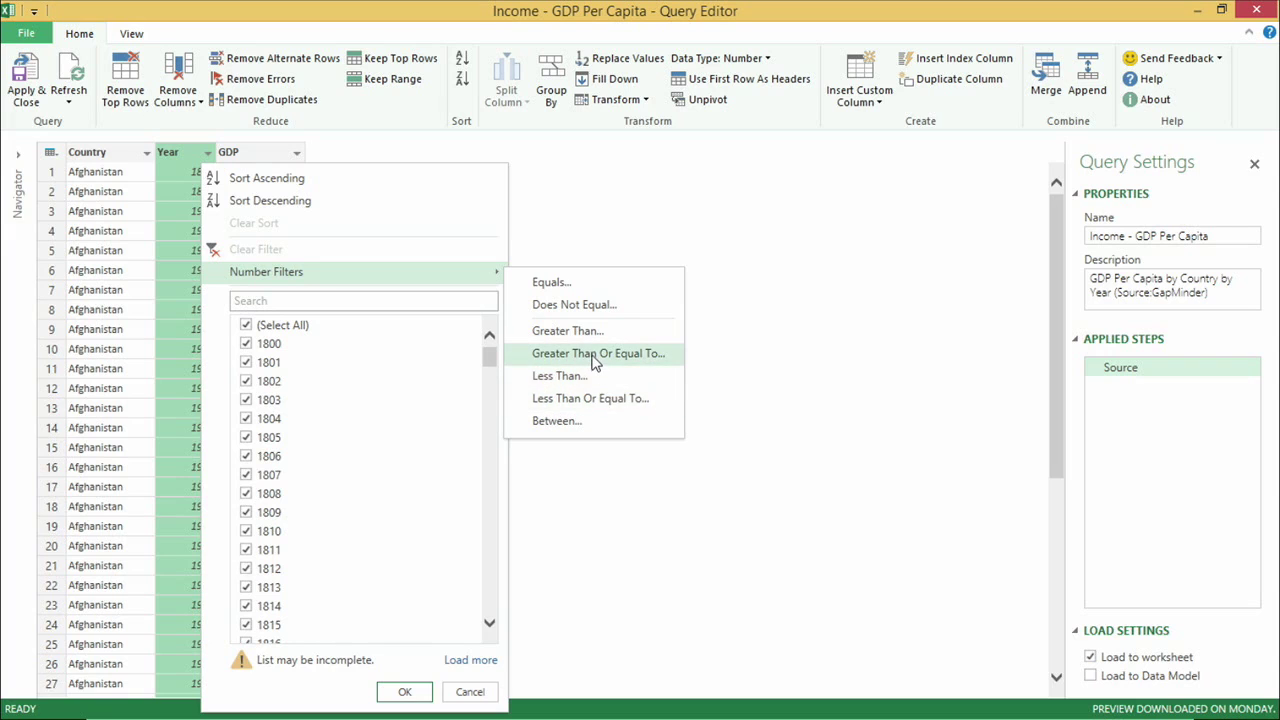
pyautogui.click(592, 355)
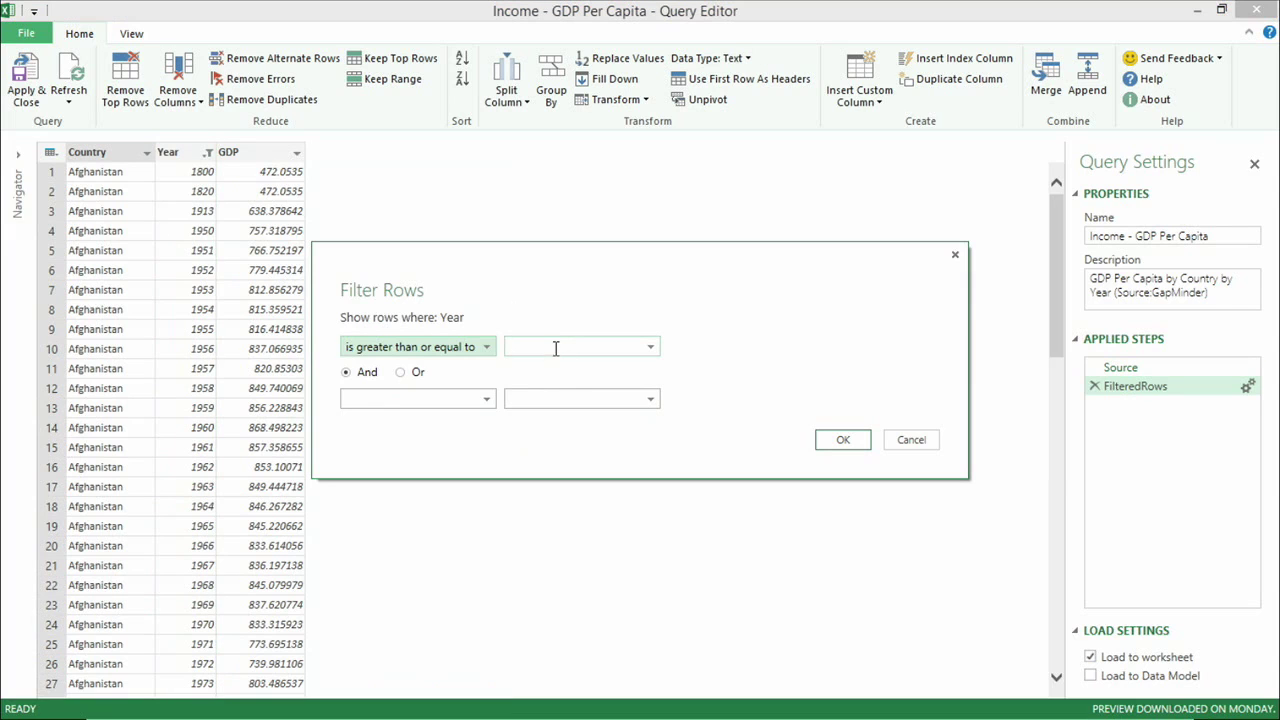
pyautogui.click(555, 347)
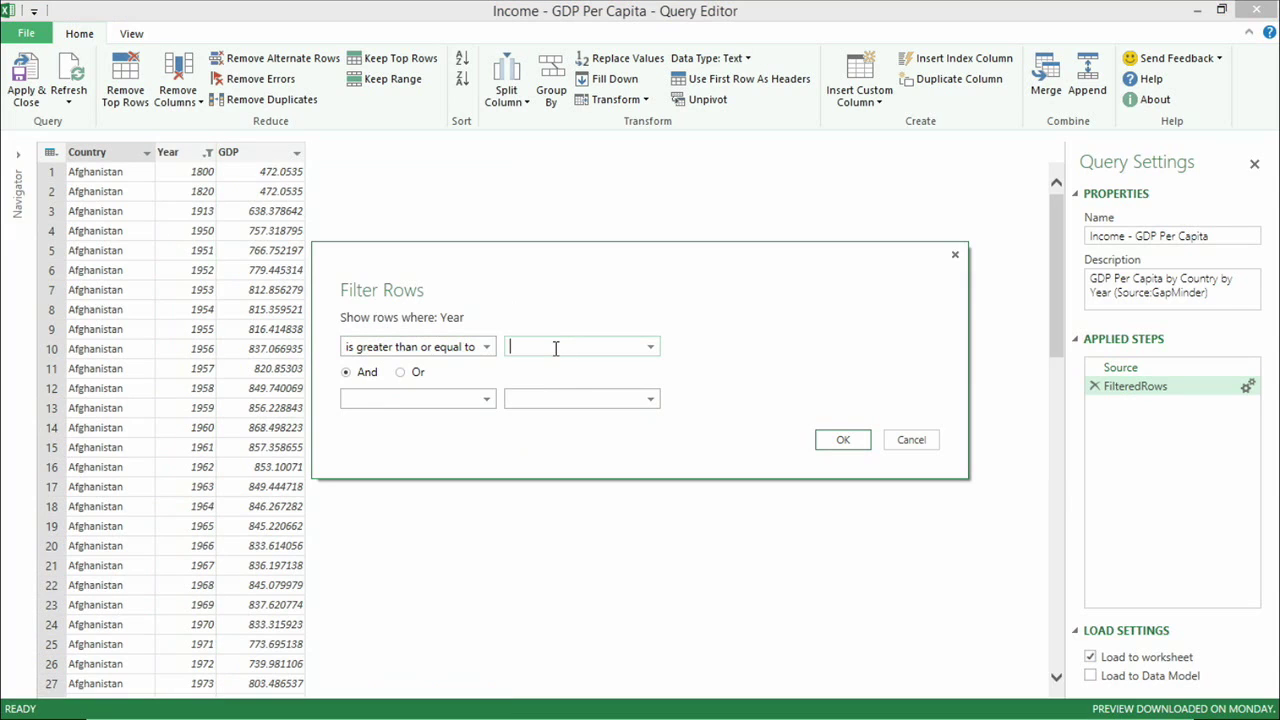
pyautogui.click(845, 441)
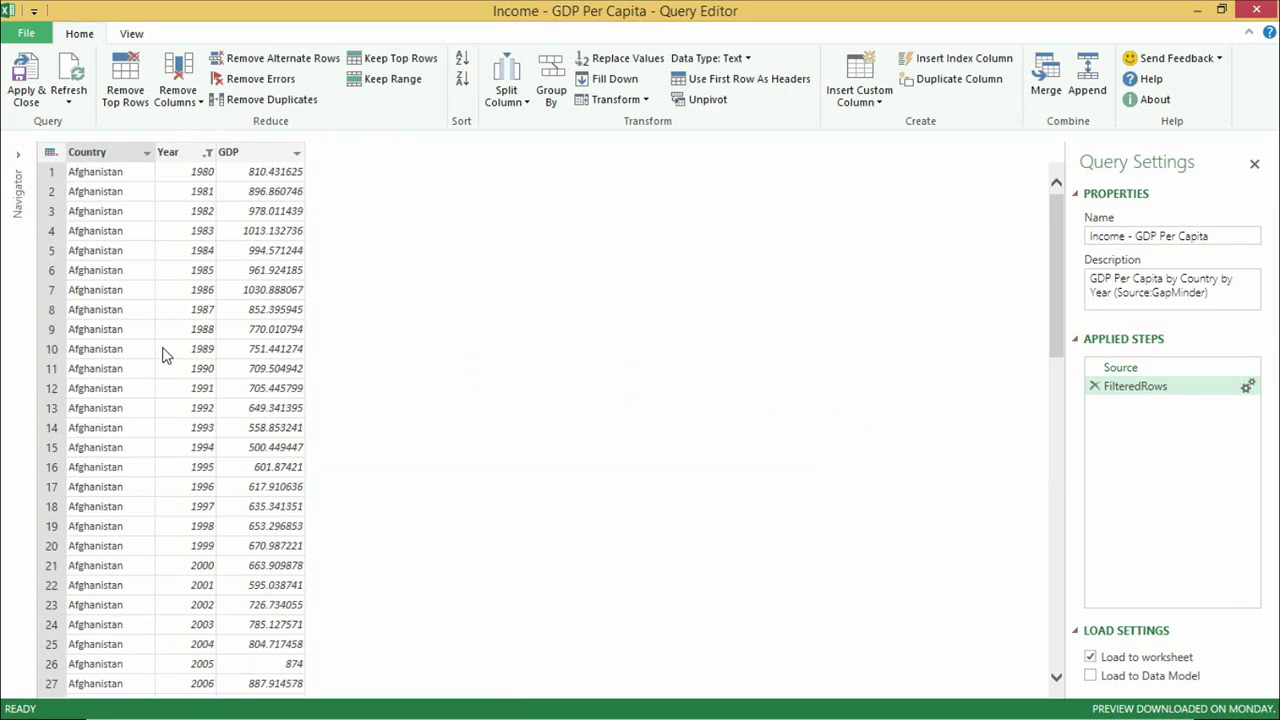
# Step: Rename the Income - GDP Per Capita query as GDP and load it to the worksheet
pyautogui.click(1232, 238)
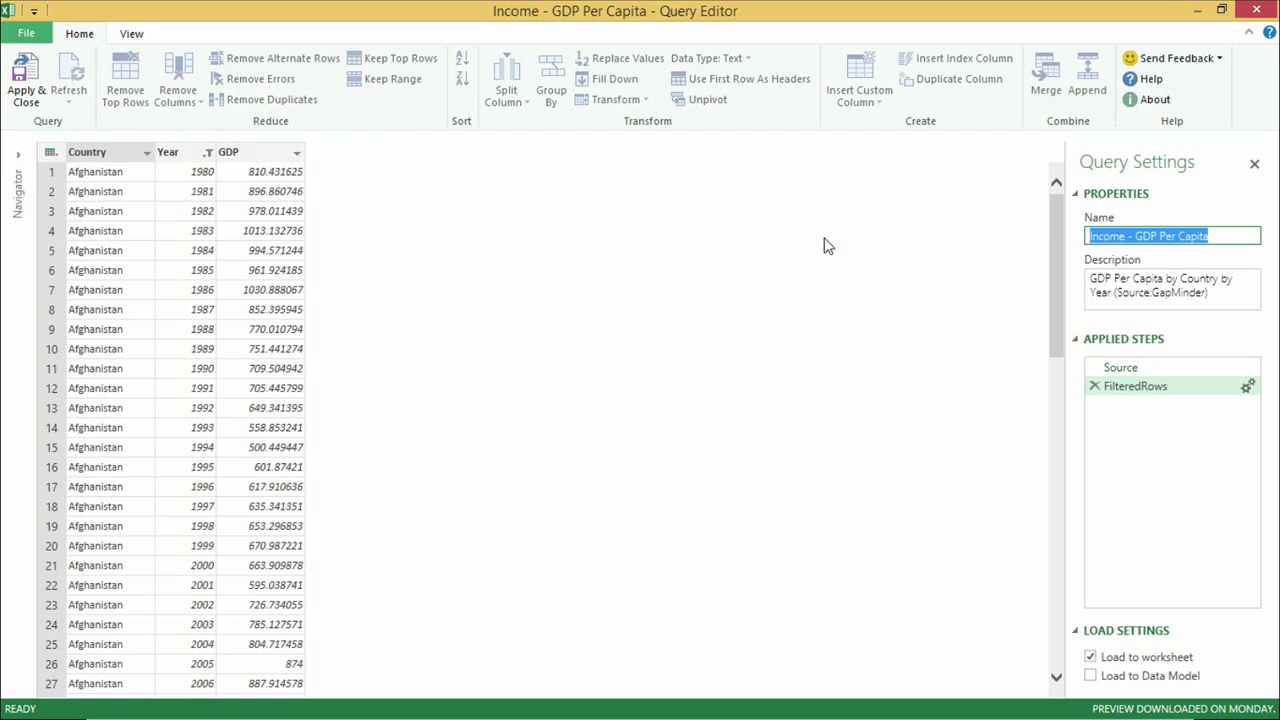
pyautogui.write('GDP')
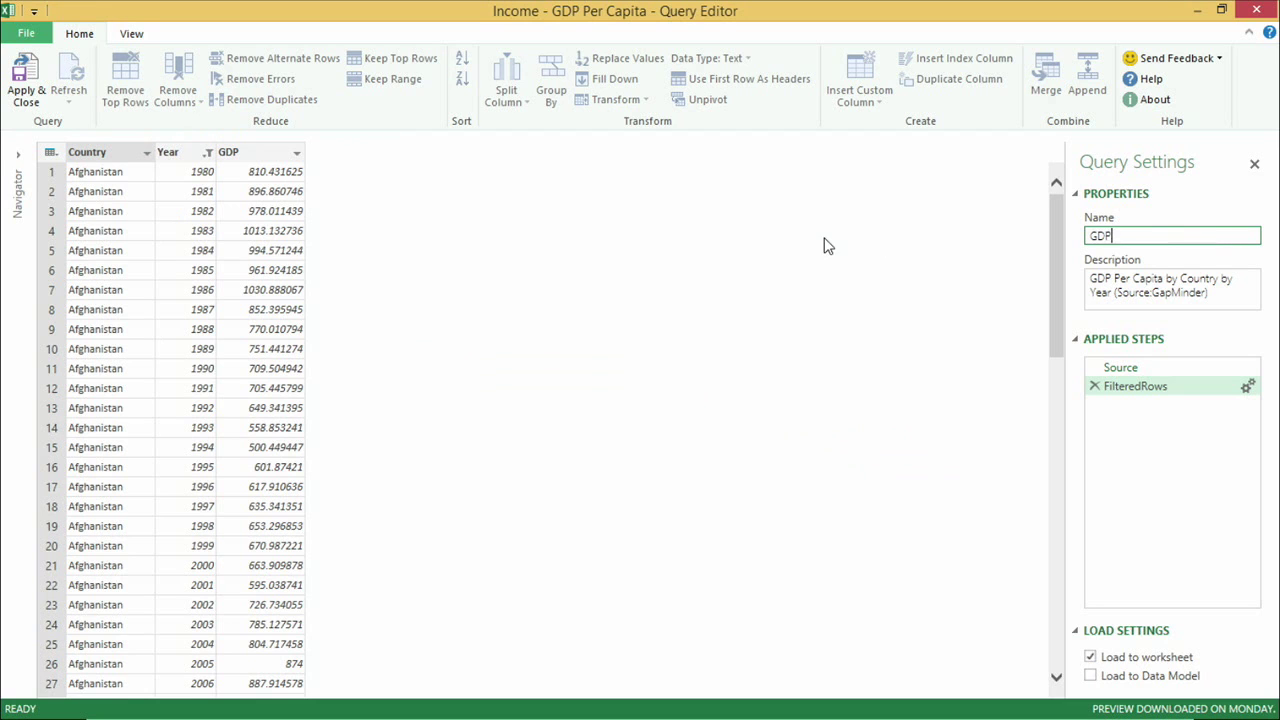
pyautogui.click(22, 65)
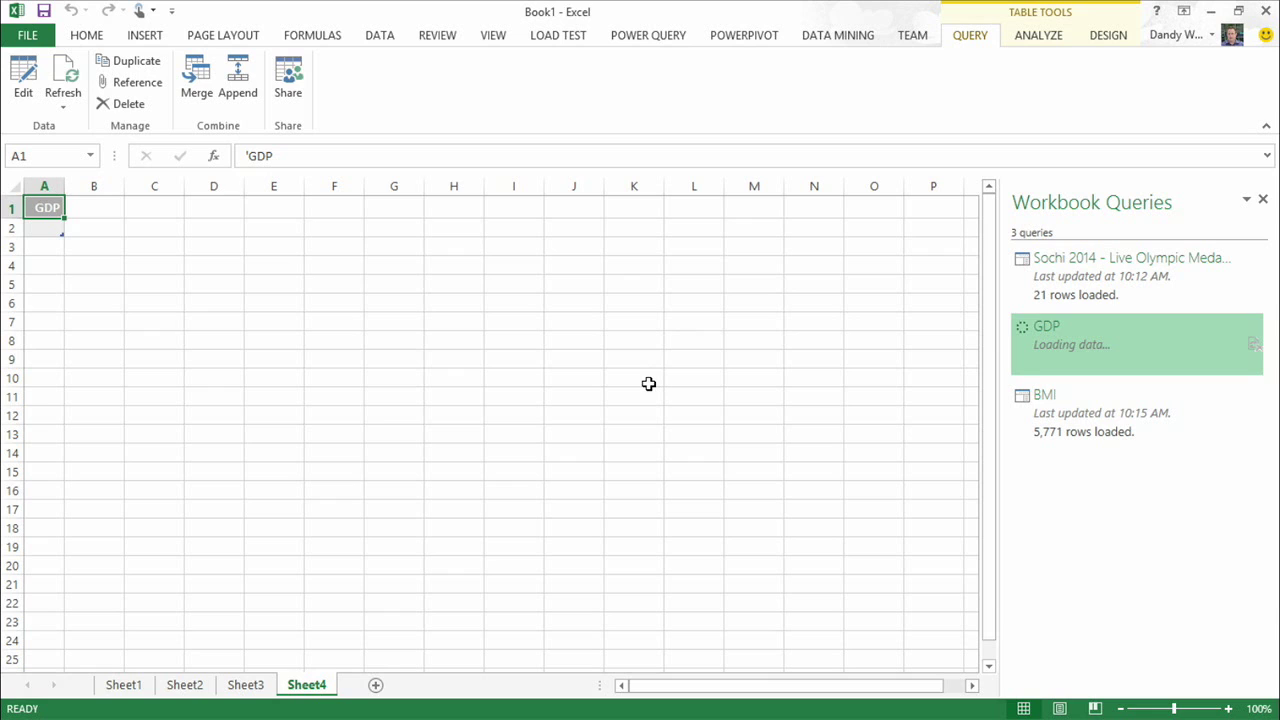
# Step: Search the organization's shared queries online for "Total Population" and open the GapMinder - Total Population by Country by Year query for editing
pyautogui.click(670, 38)
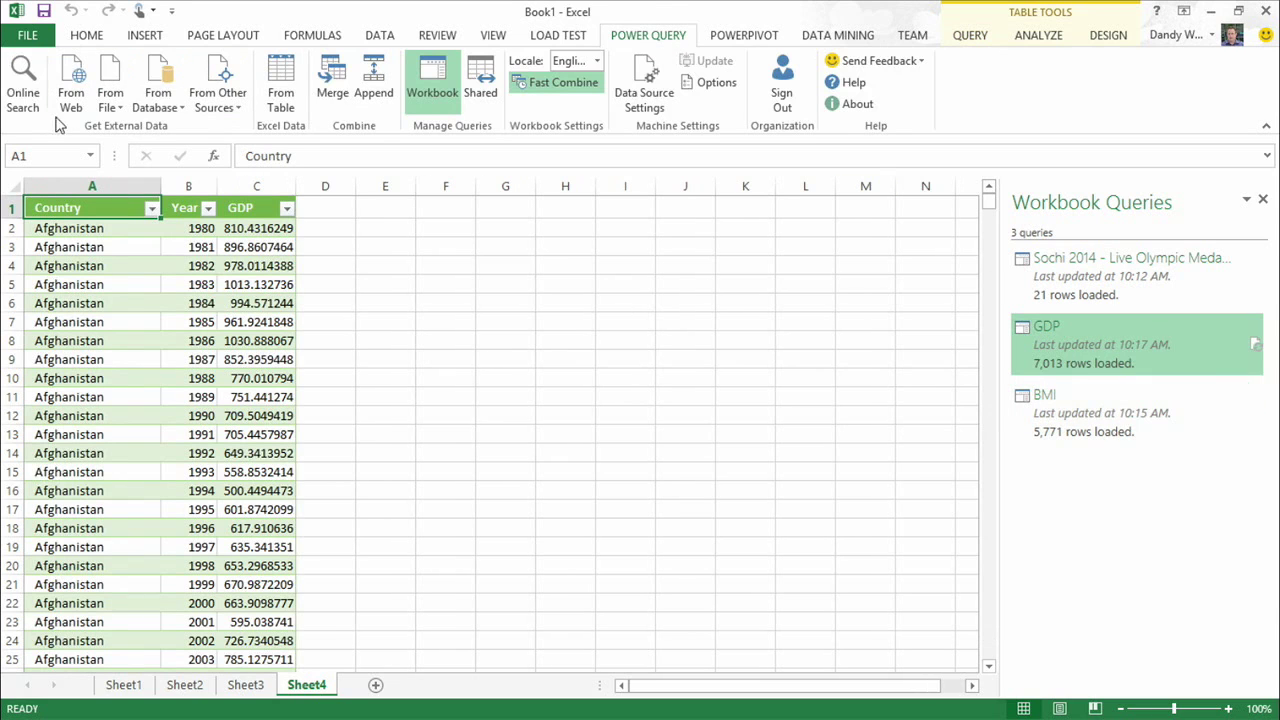
pyautogui.click(23, 100)
pyautogui.write('To')
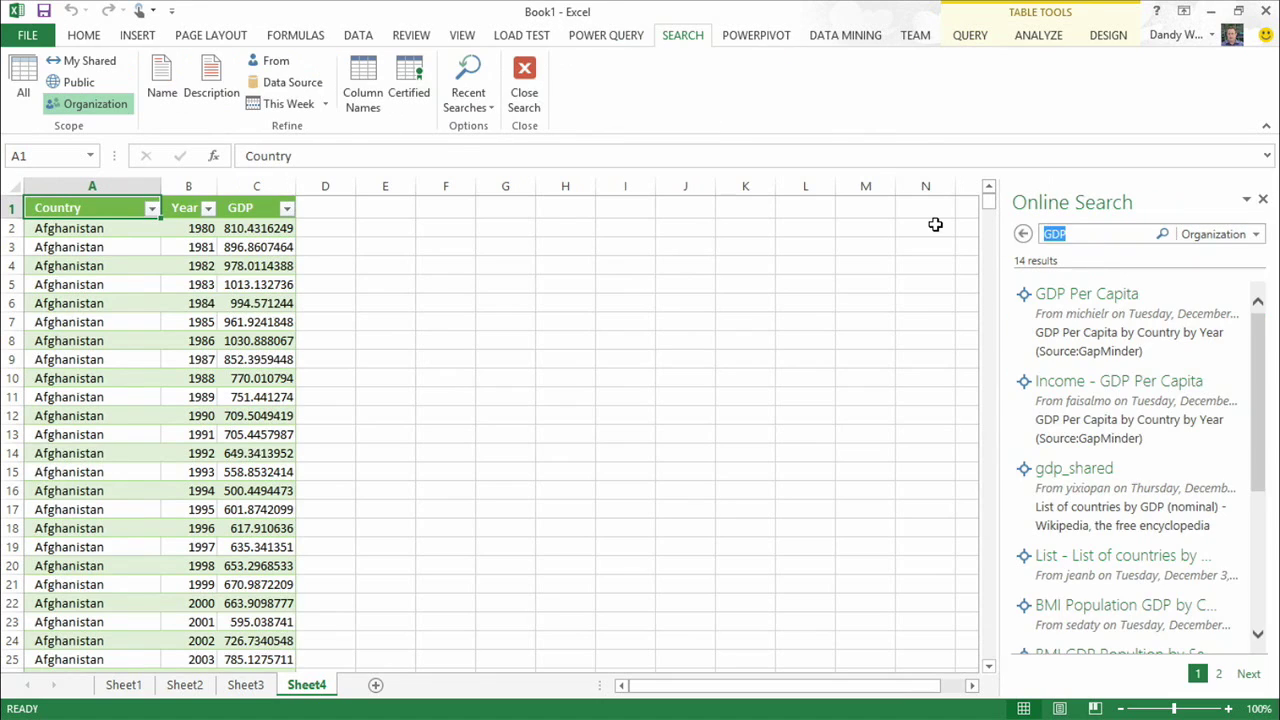
pyautogui.write('tal Popu')
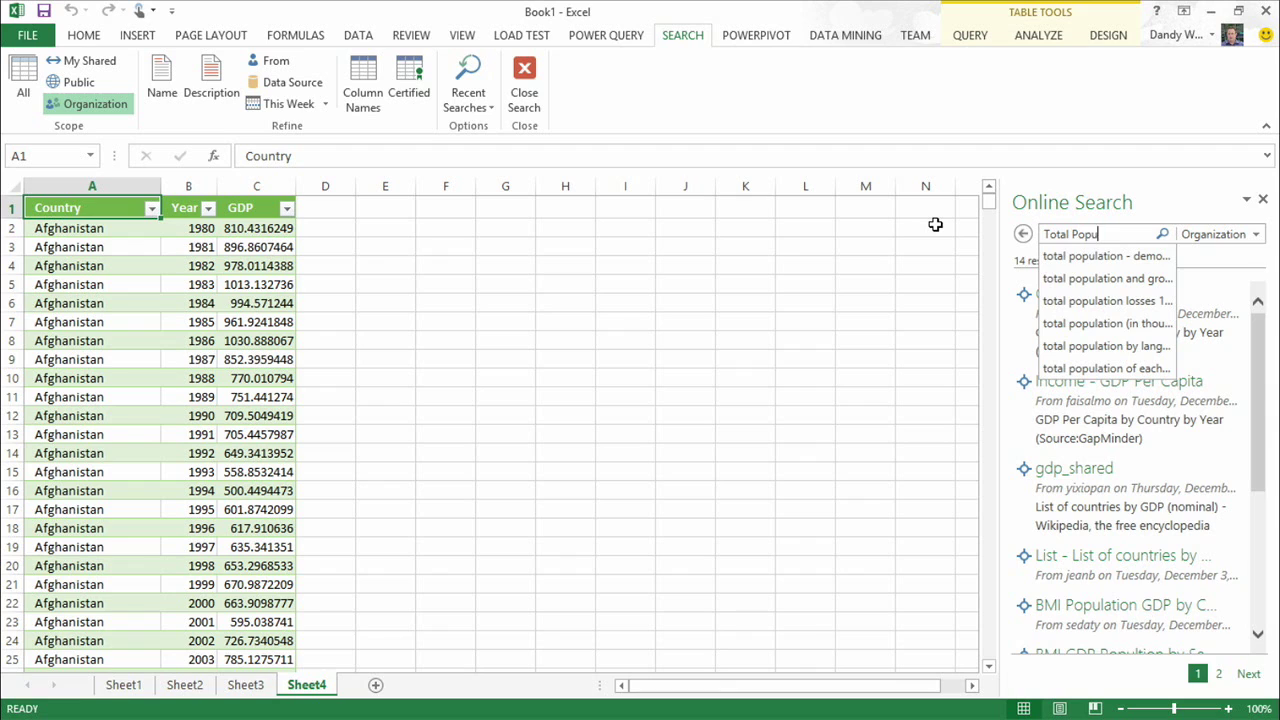
pyautogui.write('lation')
pyautogui.press('Return')
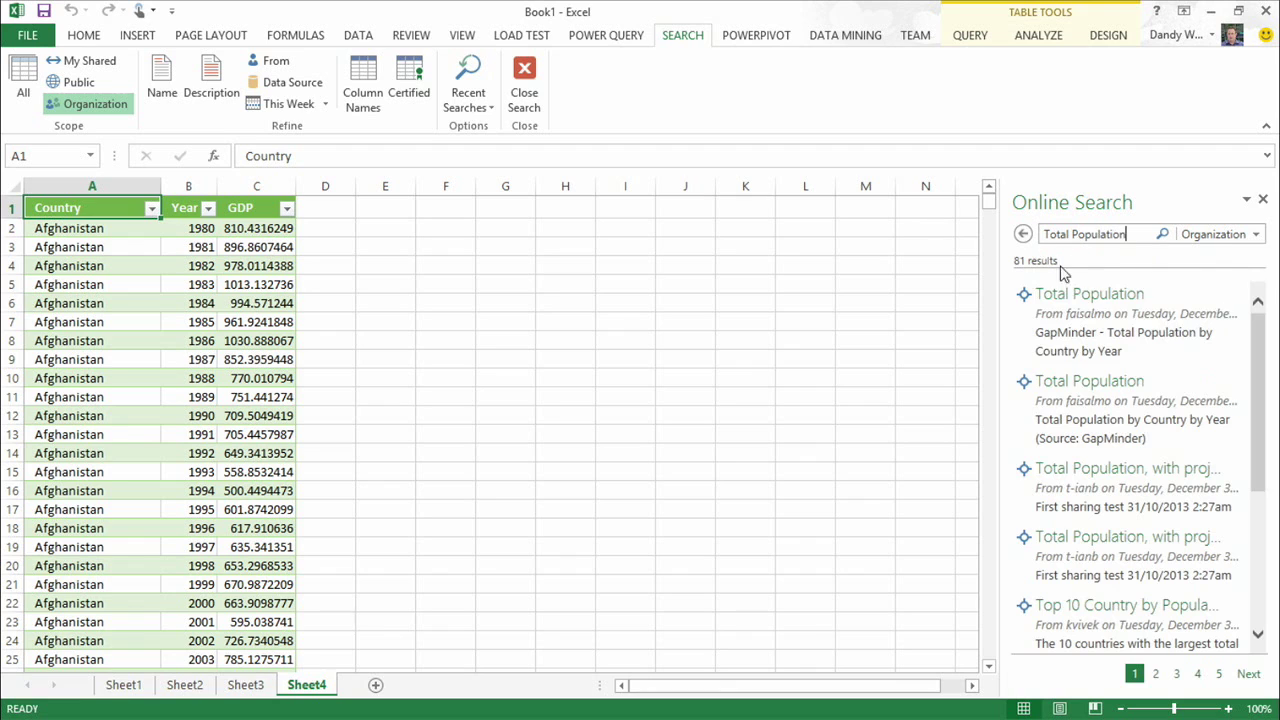
pyautogui.moveTo(1128, 308)
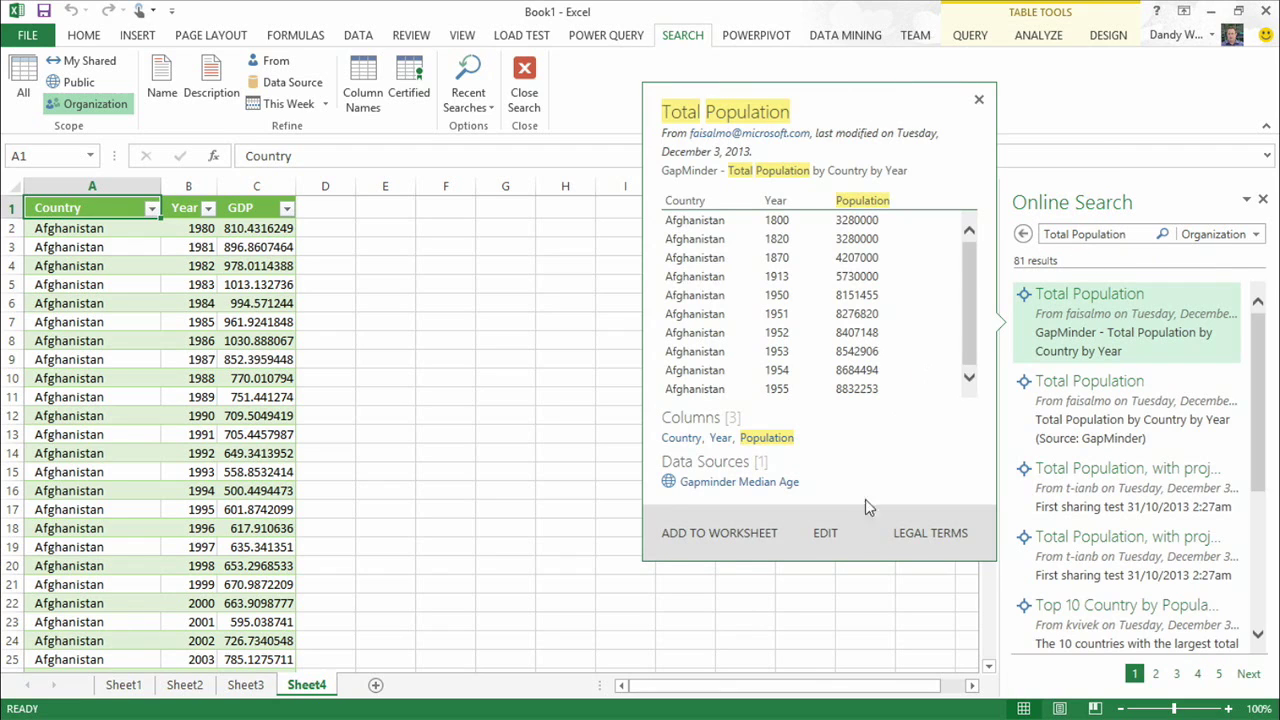
pyautogui.click(828, 537)
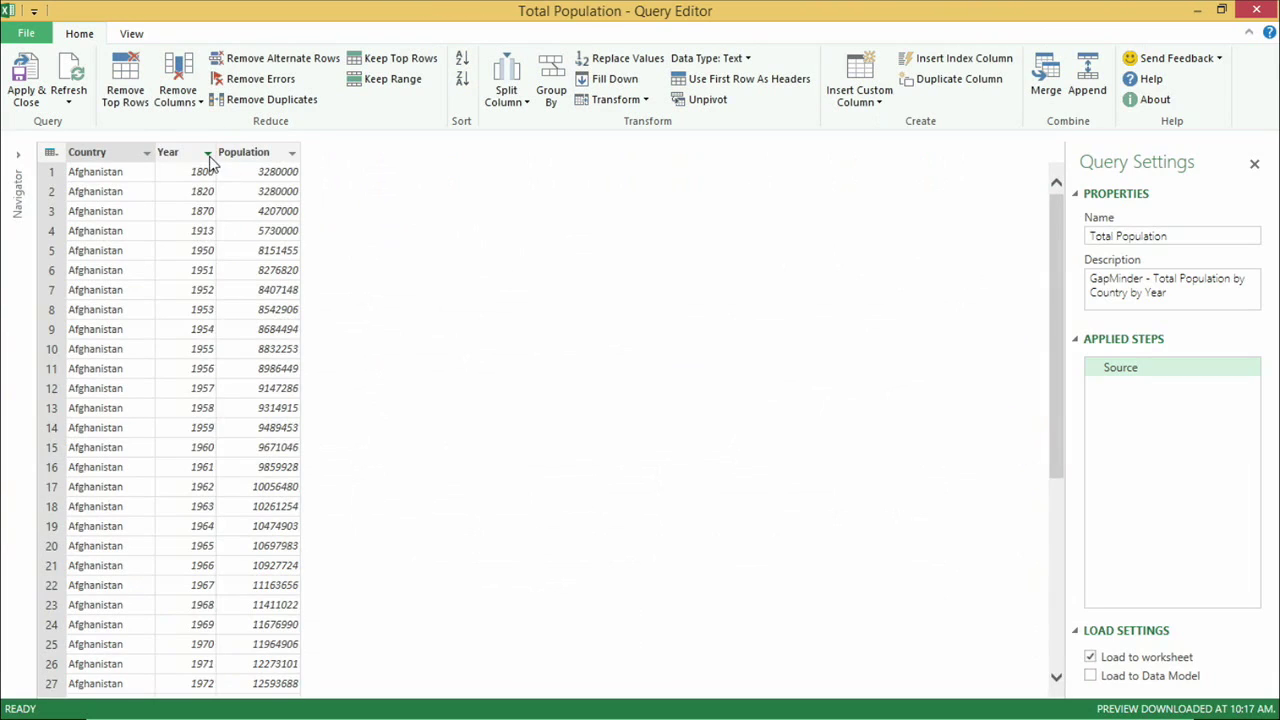
# Step: Filter the Total Population query's Year column to values greater than or equal to 1980
pyautogui.click(207, 153)
pyautogui.moveTo(316, 278)
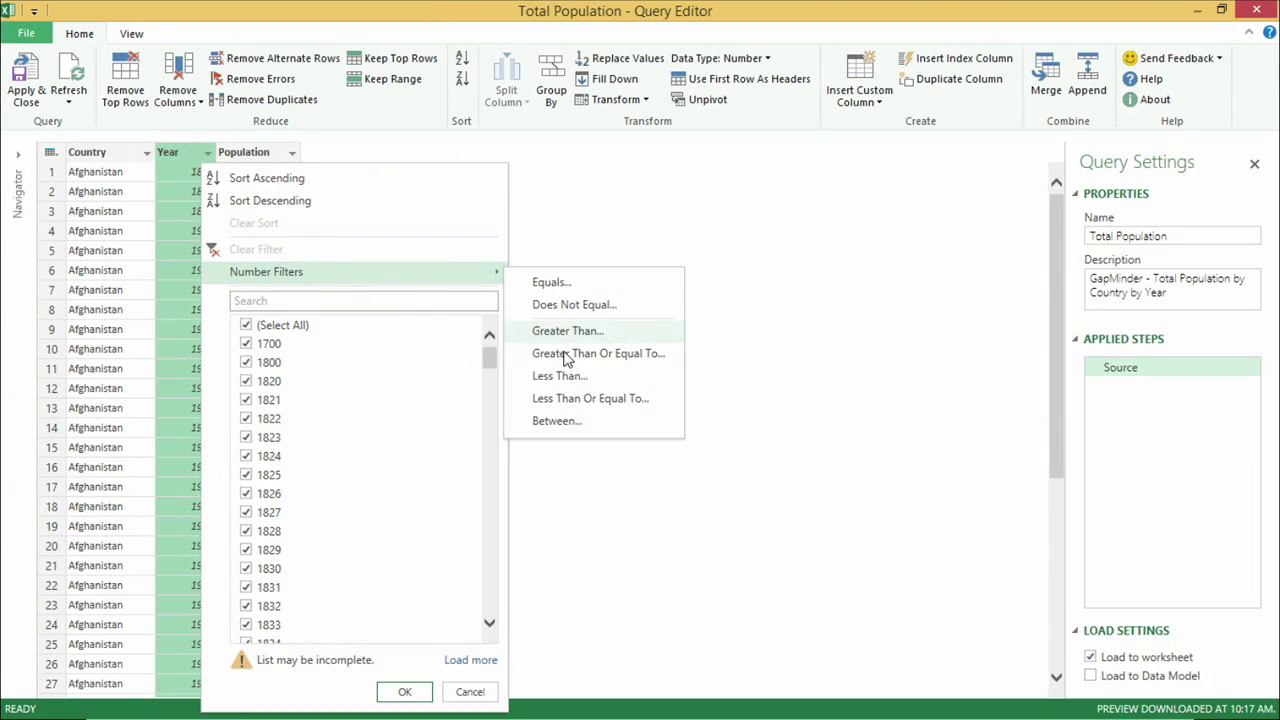
pyautogui.click(624, 362)
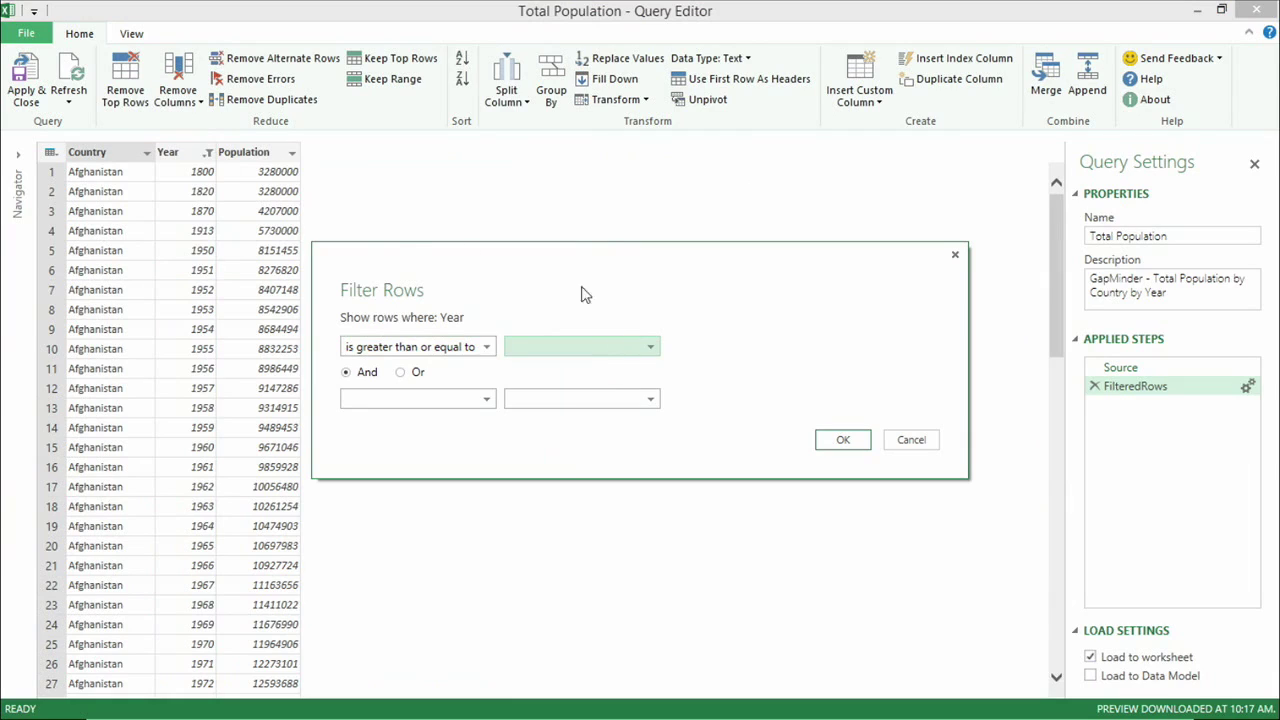
pyautogui.click(523, 343)
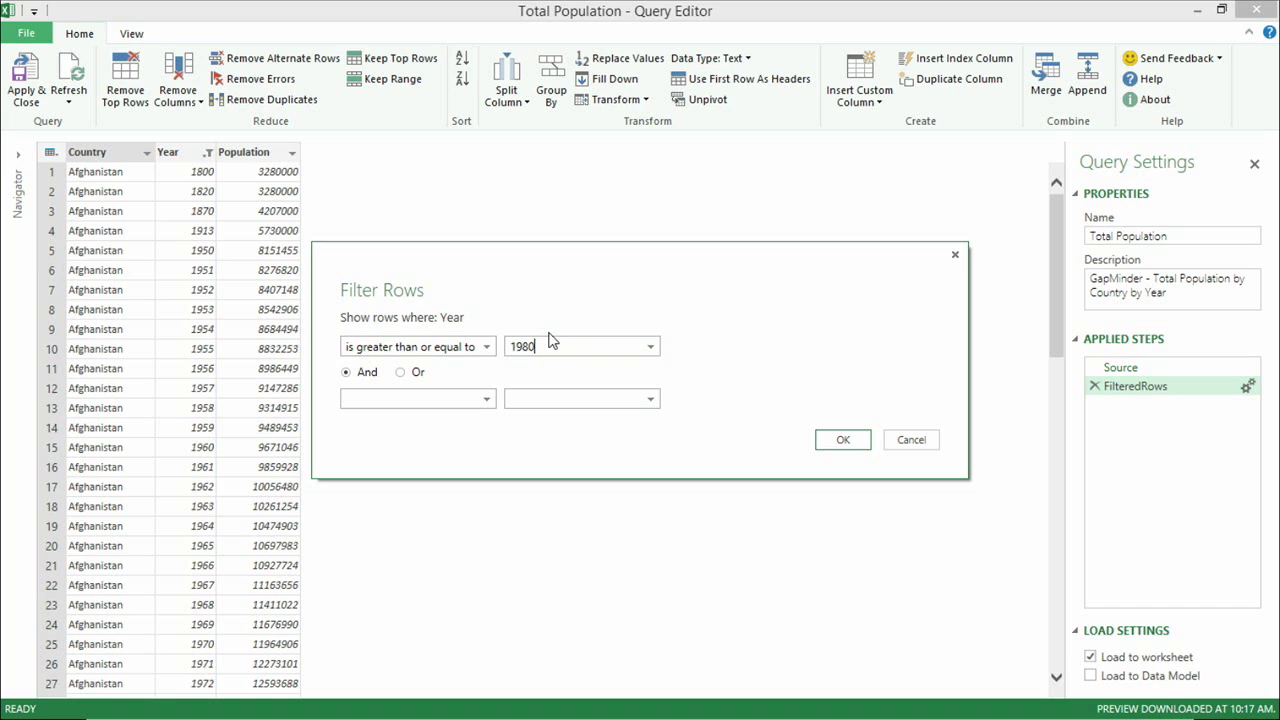
pyautogui.click(843, 440)
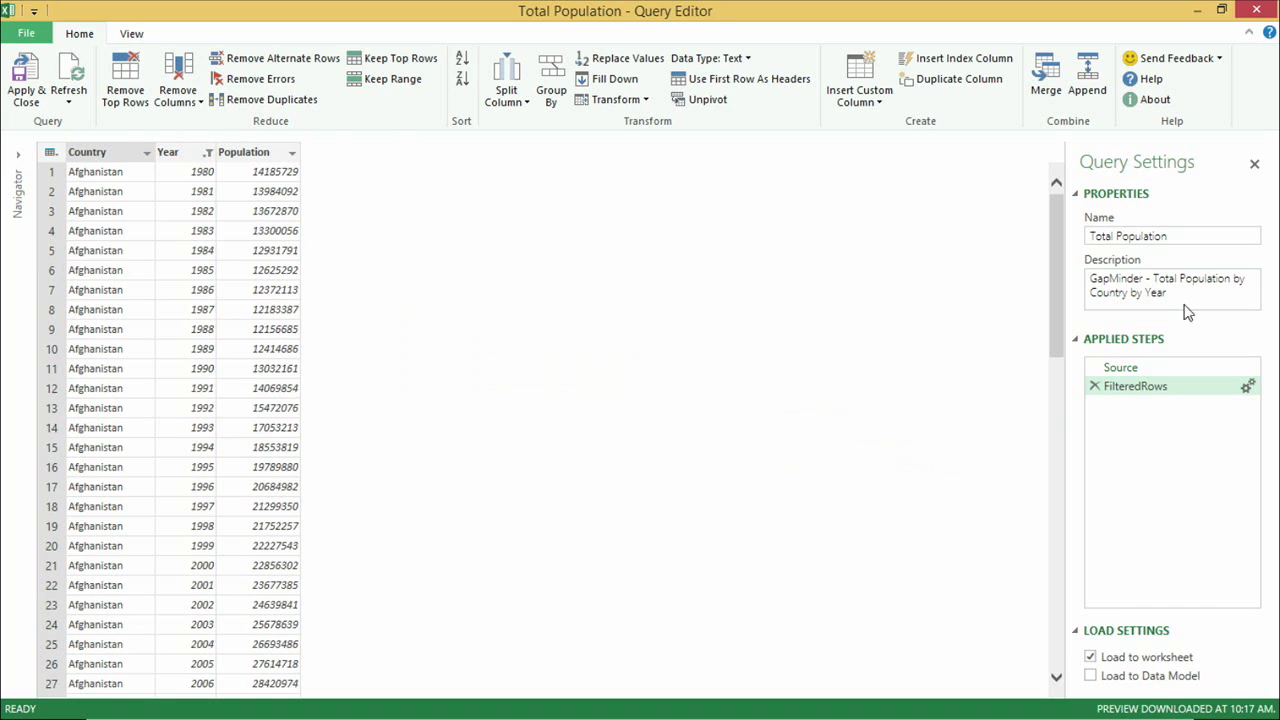
# Step: Rename the Total Population query as Population and load it to the worksheet
pyautogui.click(1183, 240)
pyautogui.write('P')
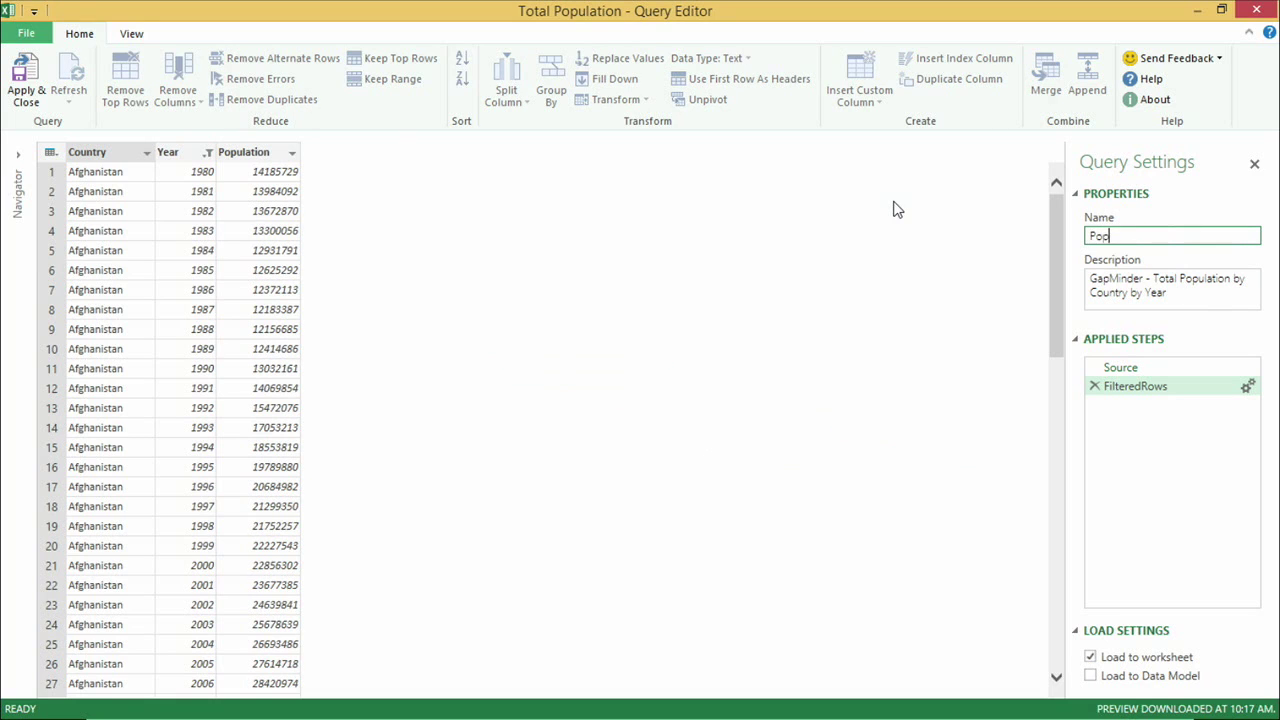
pyautogui.press('Return')
pyautogui.click(25, 78)
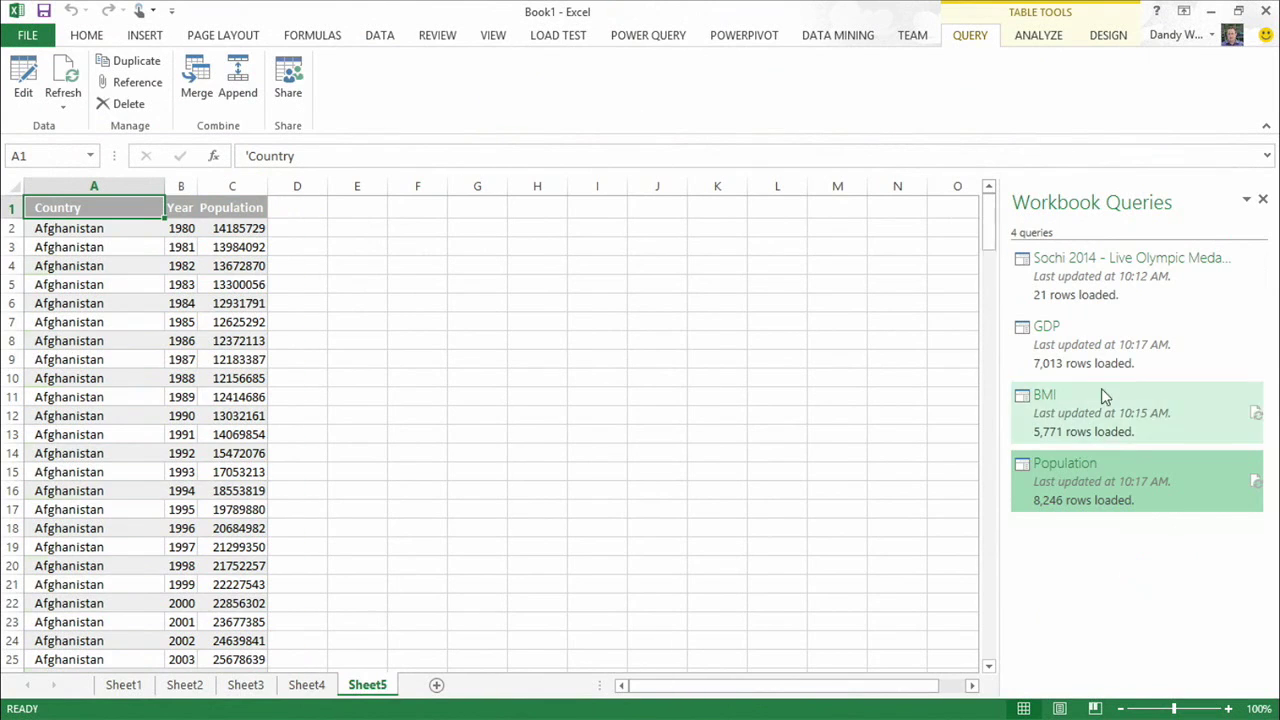
# Step: Merge the BMI query with the GDP query, matching on the Country and Year columns and including only matching rows
pyautogui.moveTo(1107, 373)
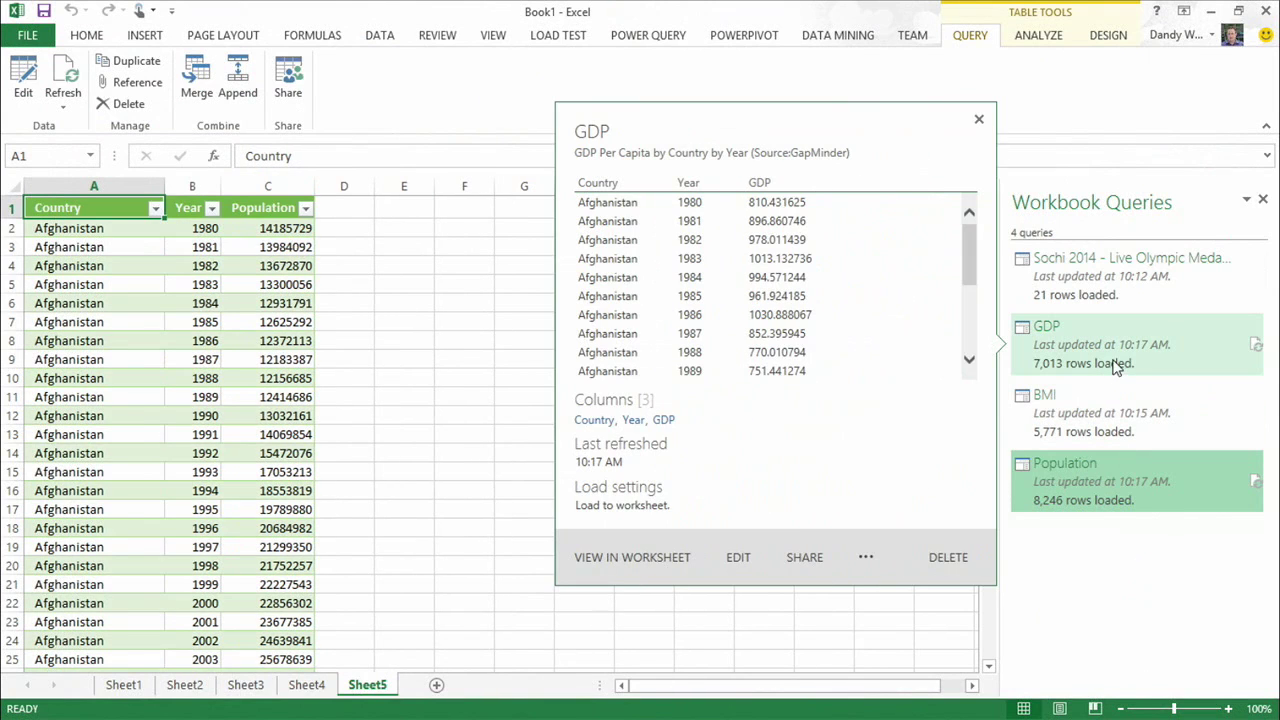
pyautogui.click(1125, 412)
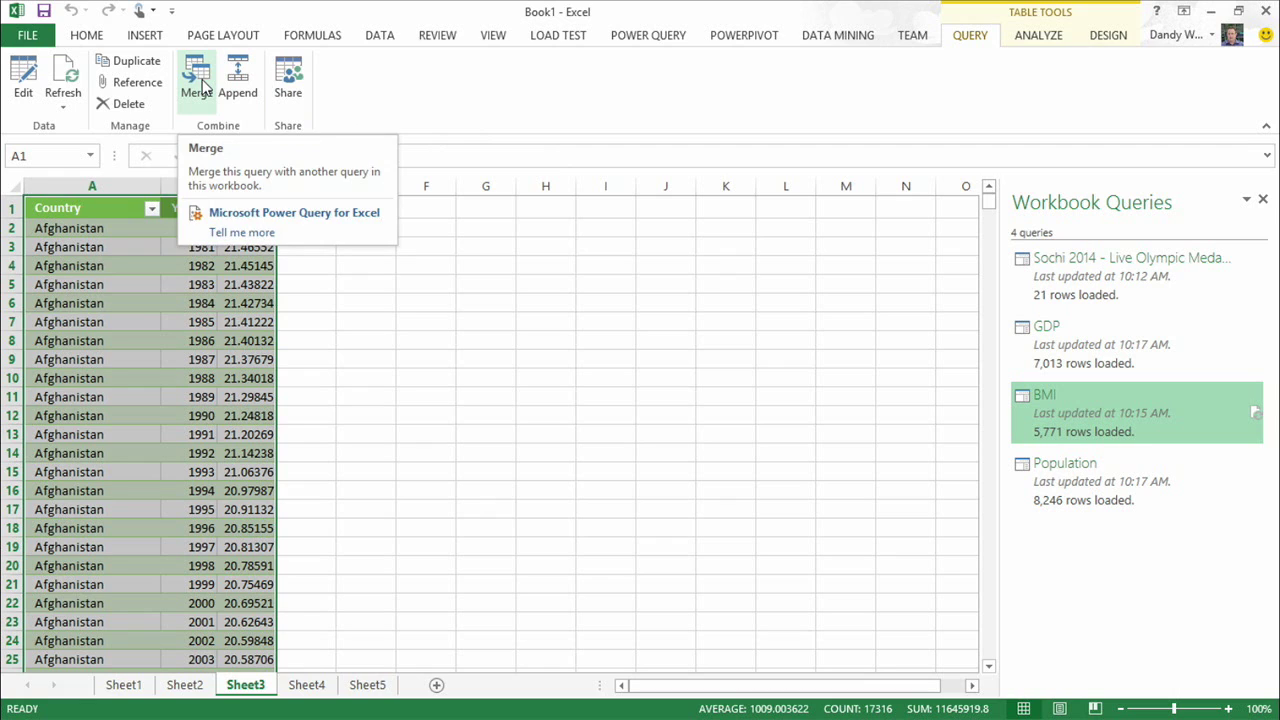
pyautogui.click(203, 80)
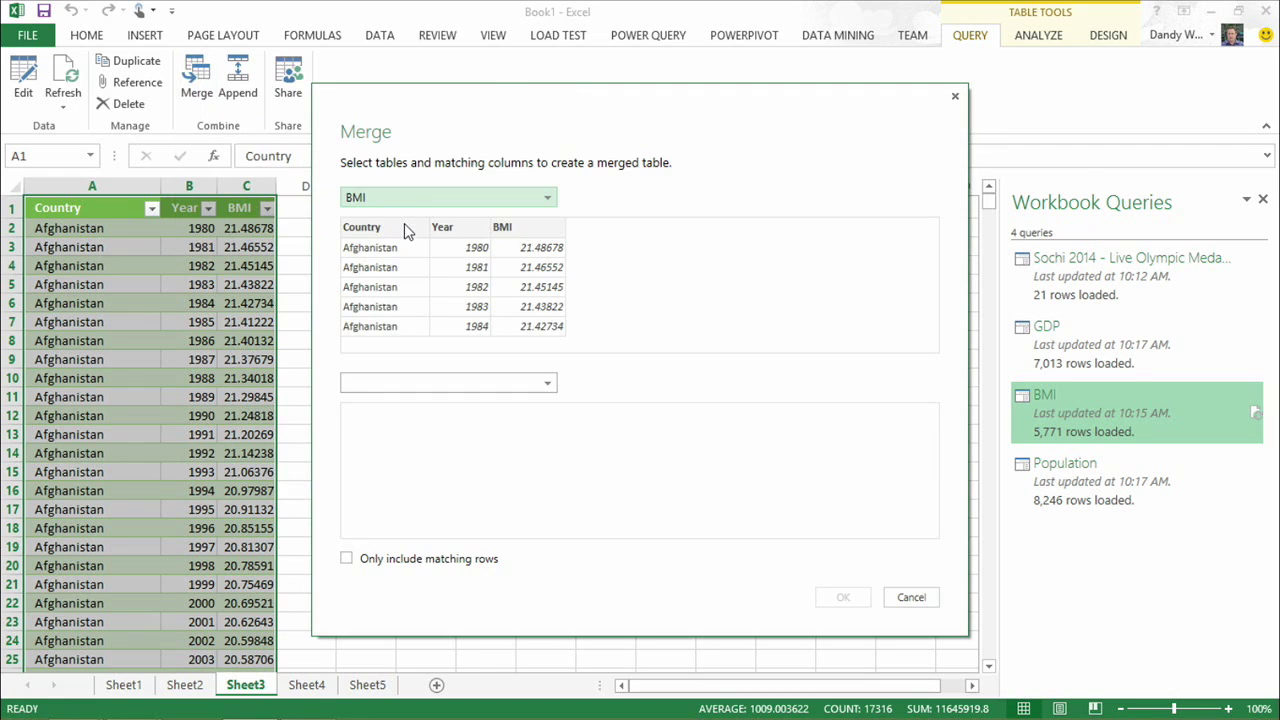
pyautogui.click(394, 386)
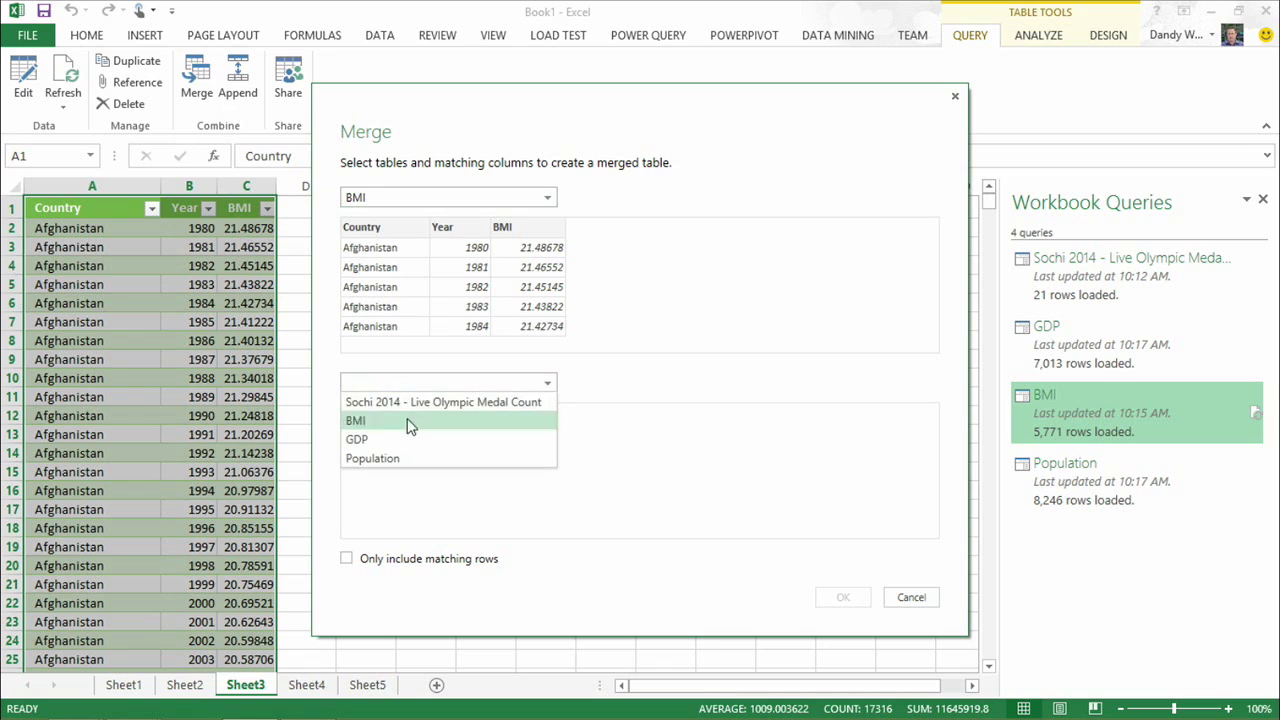
pyautogui.click(392, 438)
pyautogui.click(382, 231)
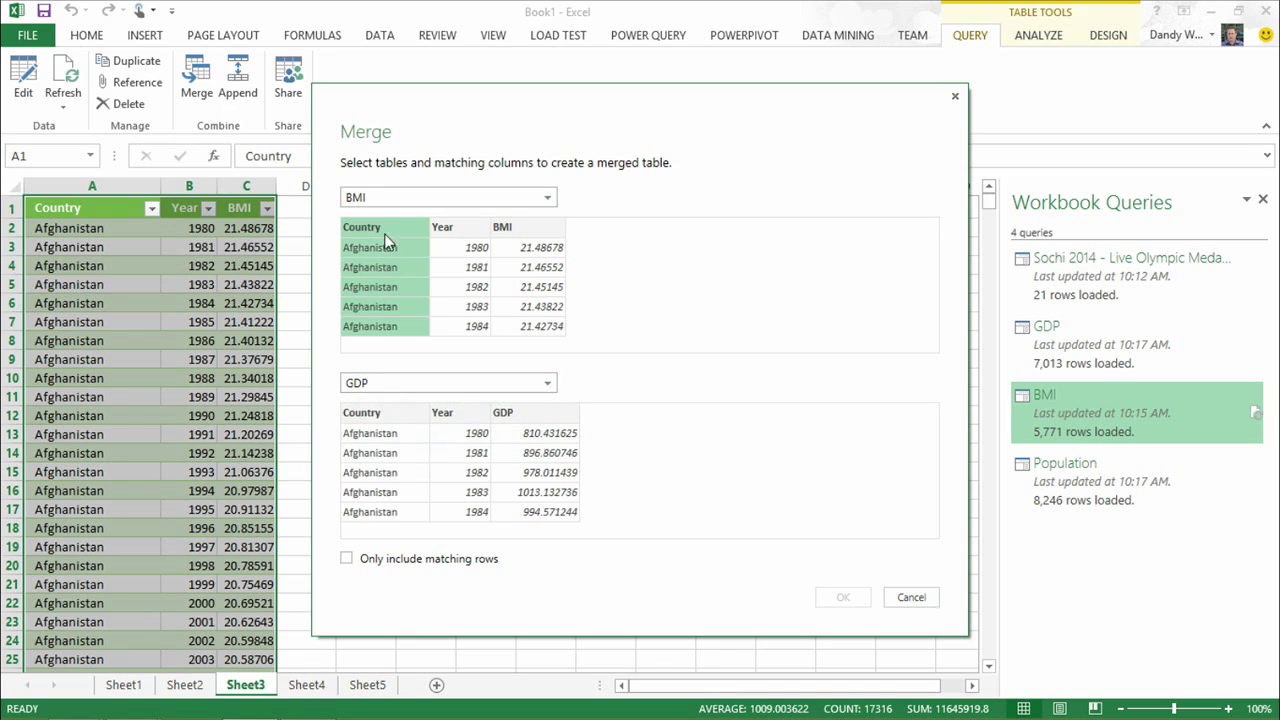
pyautogui.keyDown('ctrl'); pyautogui.click(441, 236); pyautogui.keyUp('ctrl')
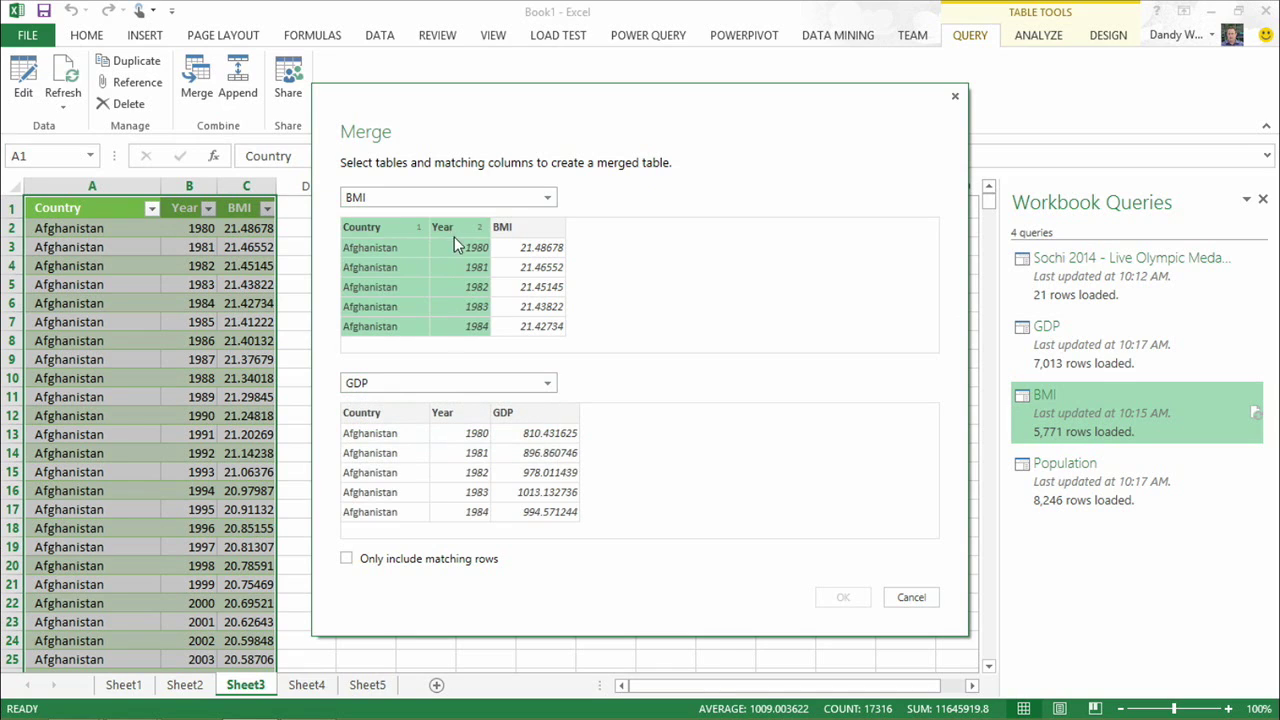
pyautogui.click(375, 415)
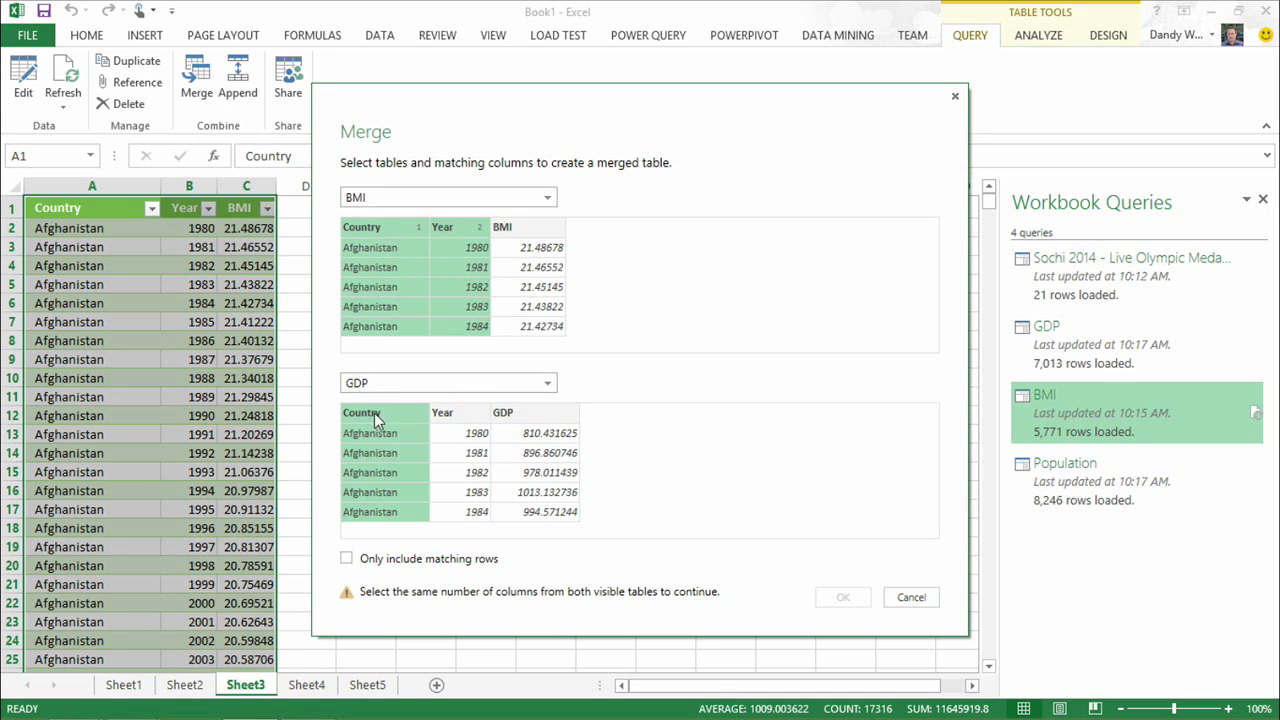
pyautogui.keyDown('ctrl'); pyautogui.click(450, 414); pyautogui.keyUp('ctrl')
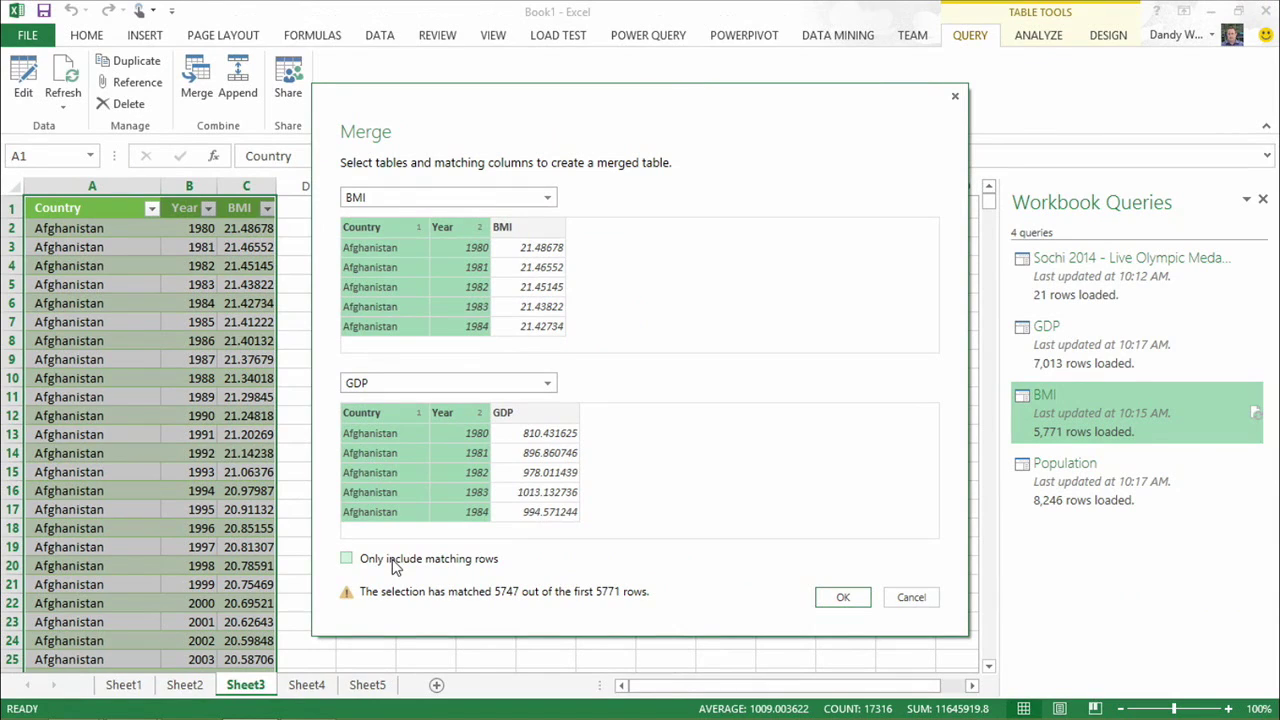
pyautogui.click(392, 566)
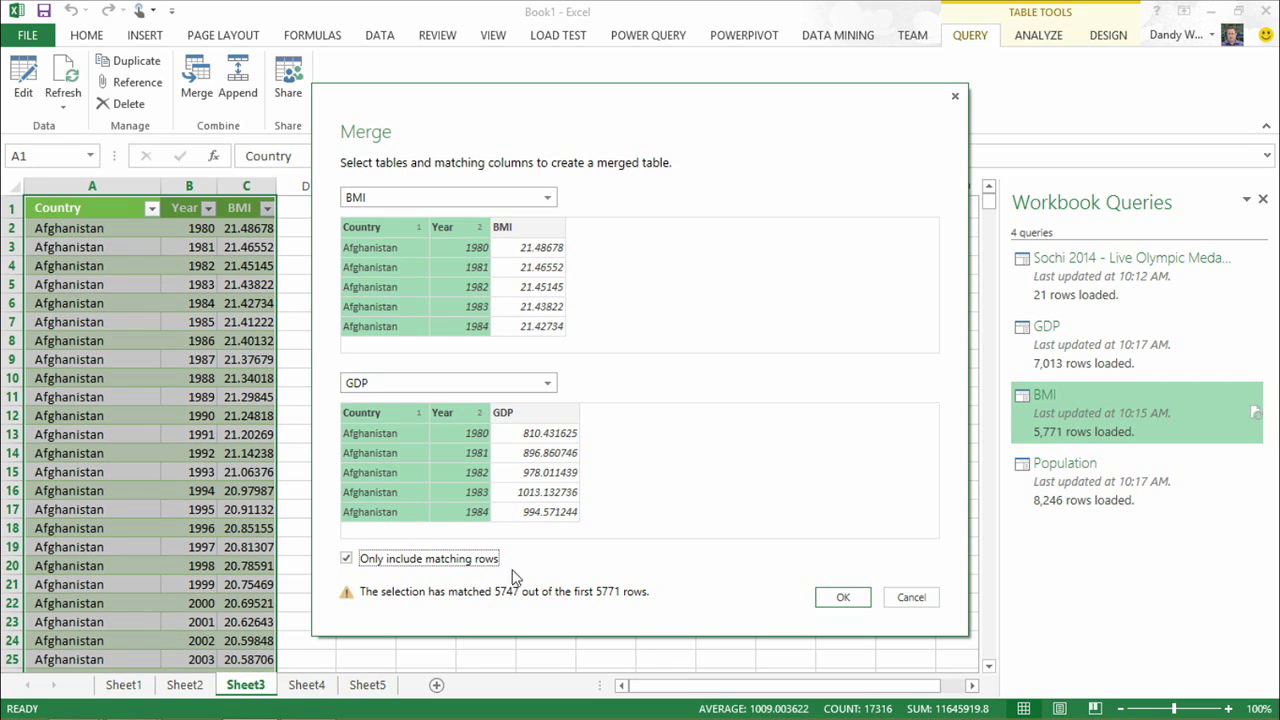
pyautogui.click(828, 597)
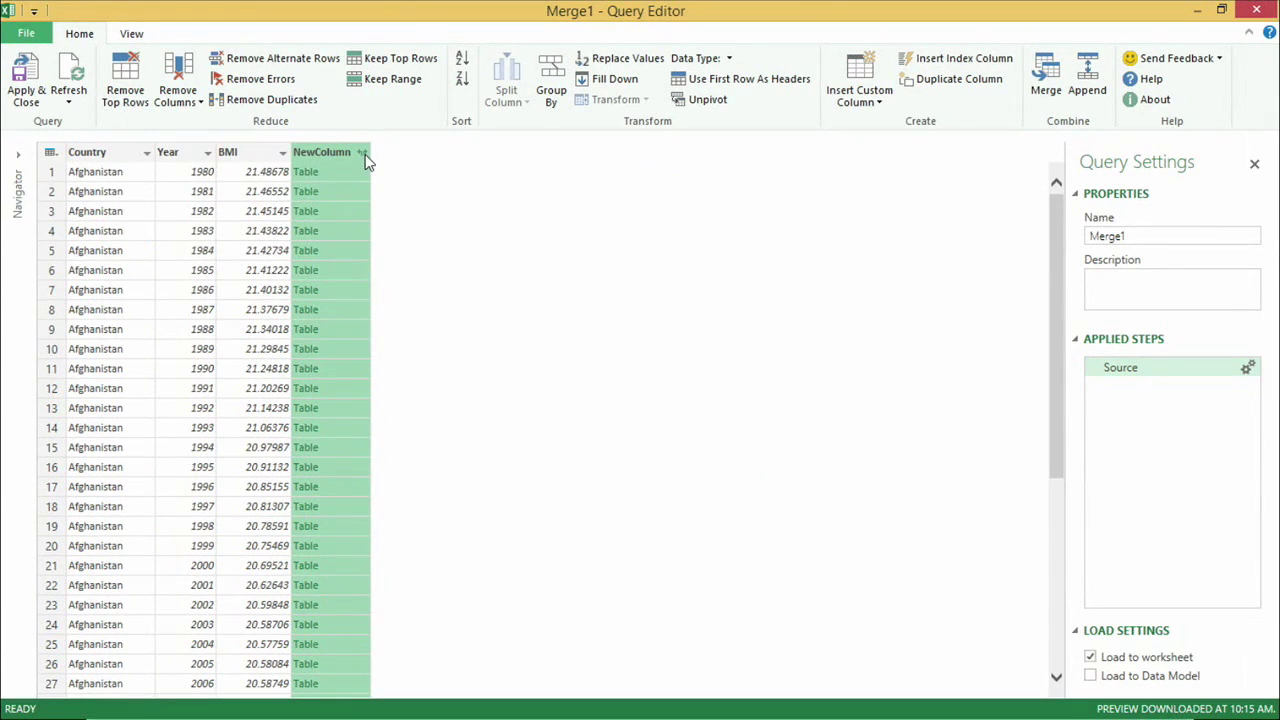
# Step: Expand the merged table column to only its GDP field and rename the resulting column as GDP
pyautogui.click(724, 223)
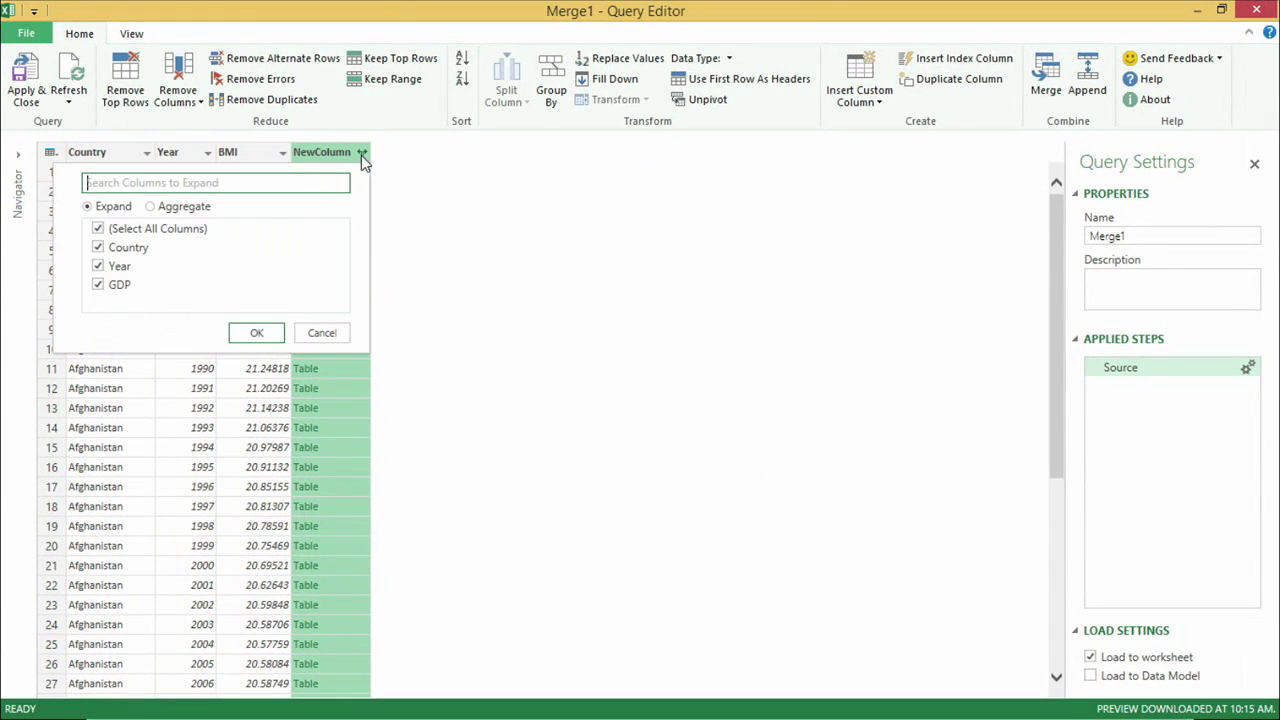
pyautogui.click(130, 229)
pyautogui.click(113, 286)
pyautogui.click(256, 333)
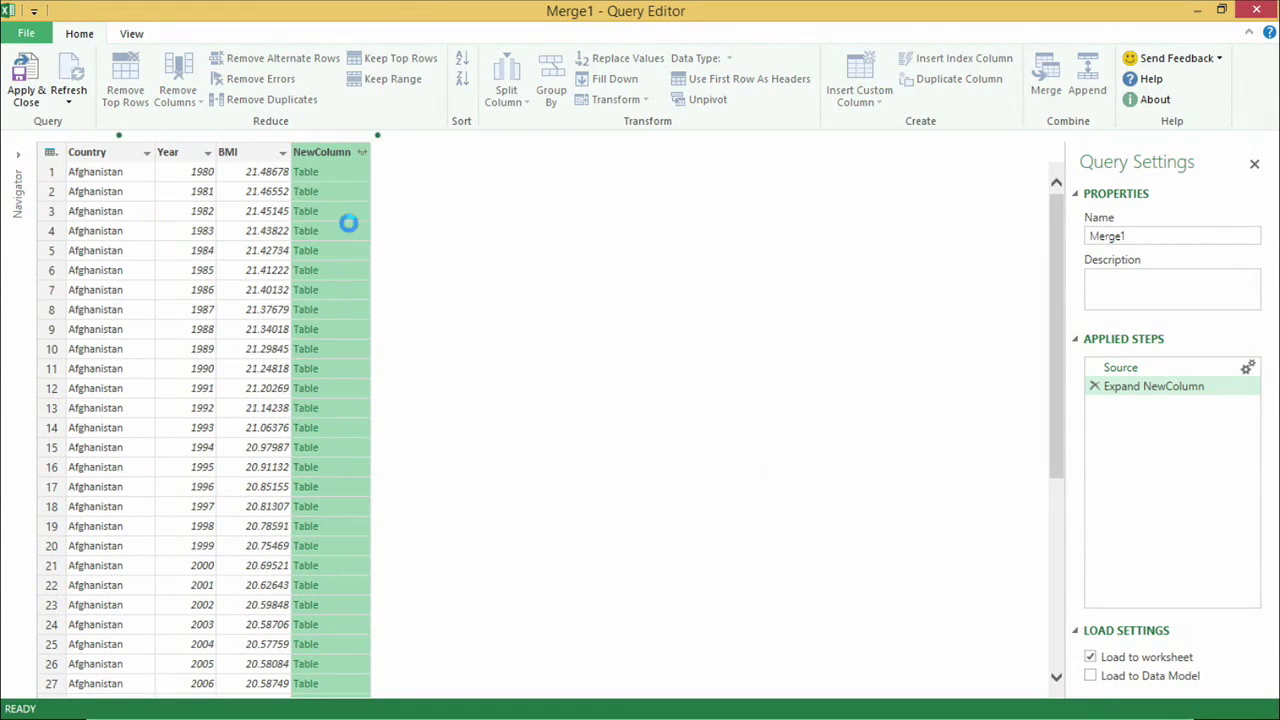
pyautogui.doubleClick(340, 153)
pyautogui.write('GDP')
pyautogui.press('Return')
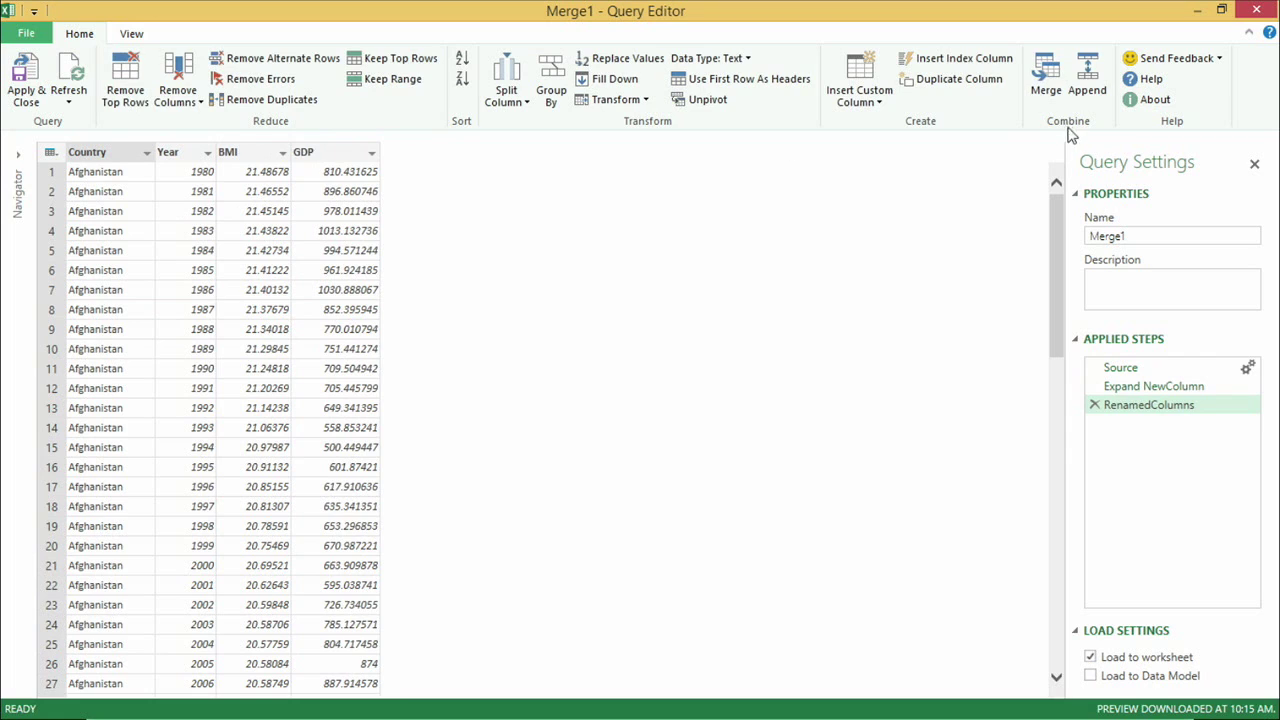
# Step: Merge the Population query into the current query, matching on the Country and Year columns
pyautogui.click(1042, 93)
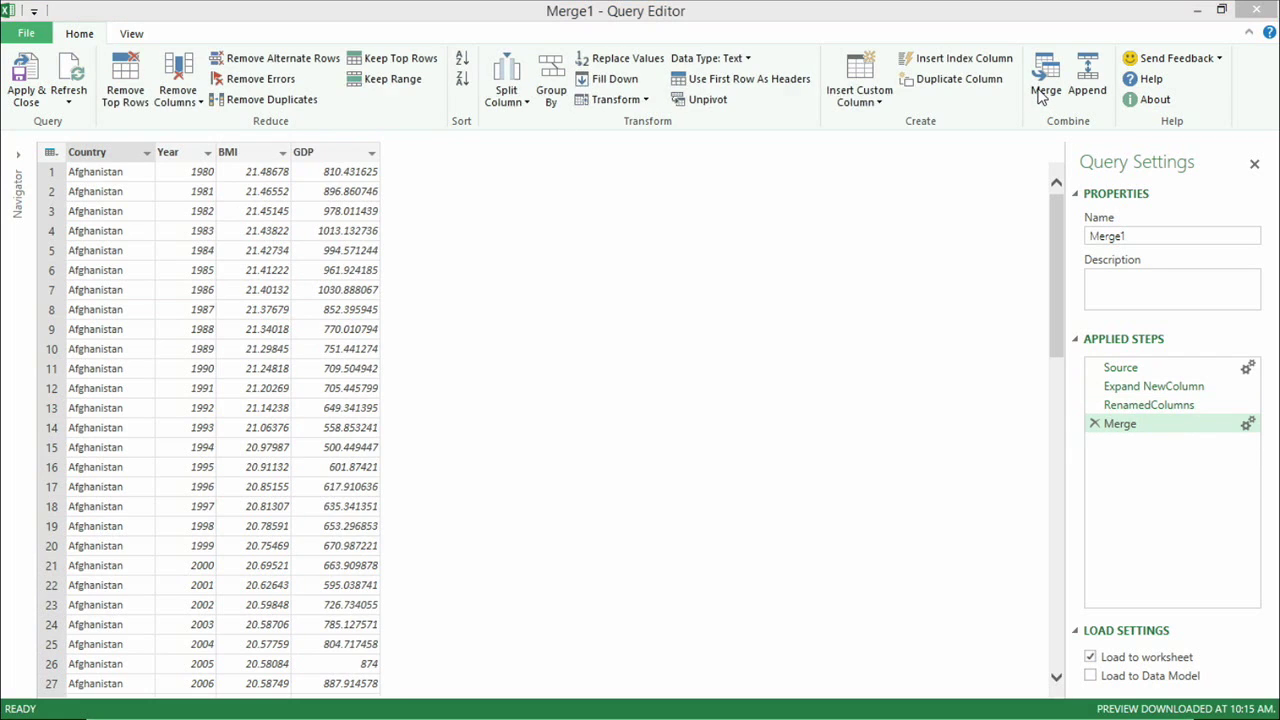
pyautogui.click(556, 358)
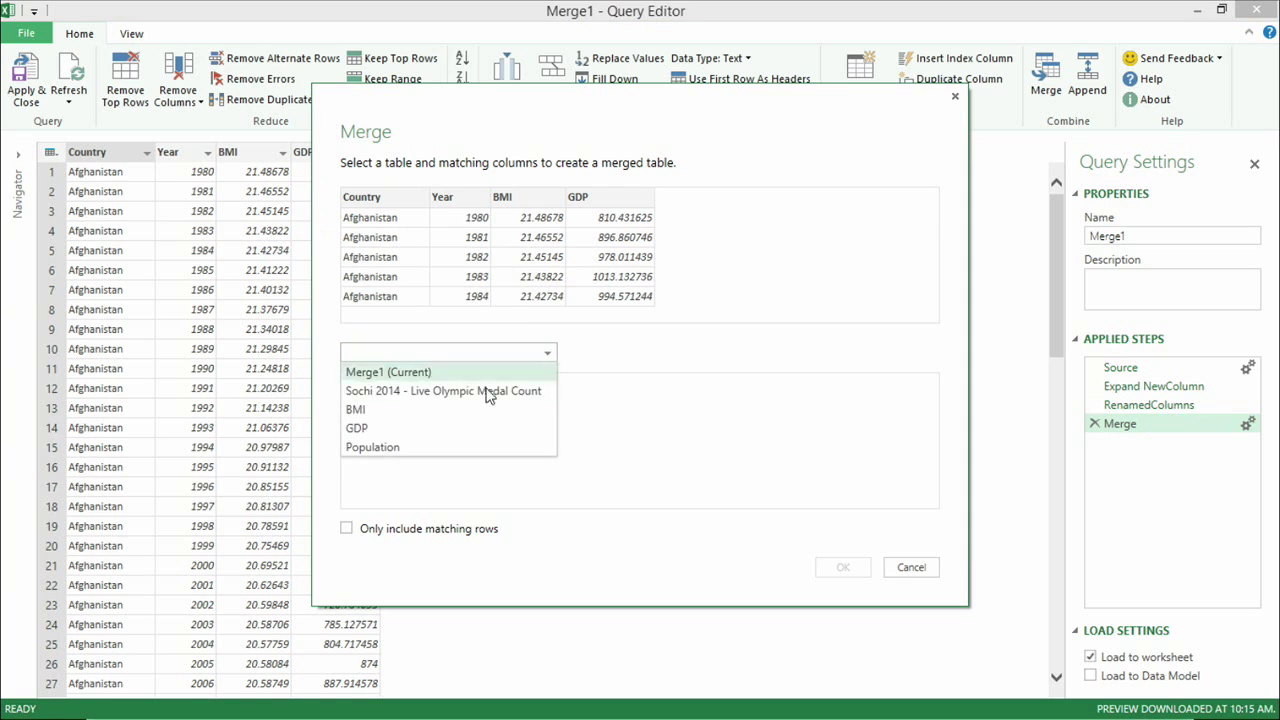
pyautogui.click(397, 451)
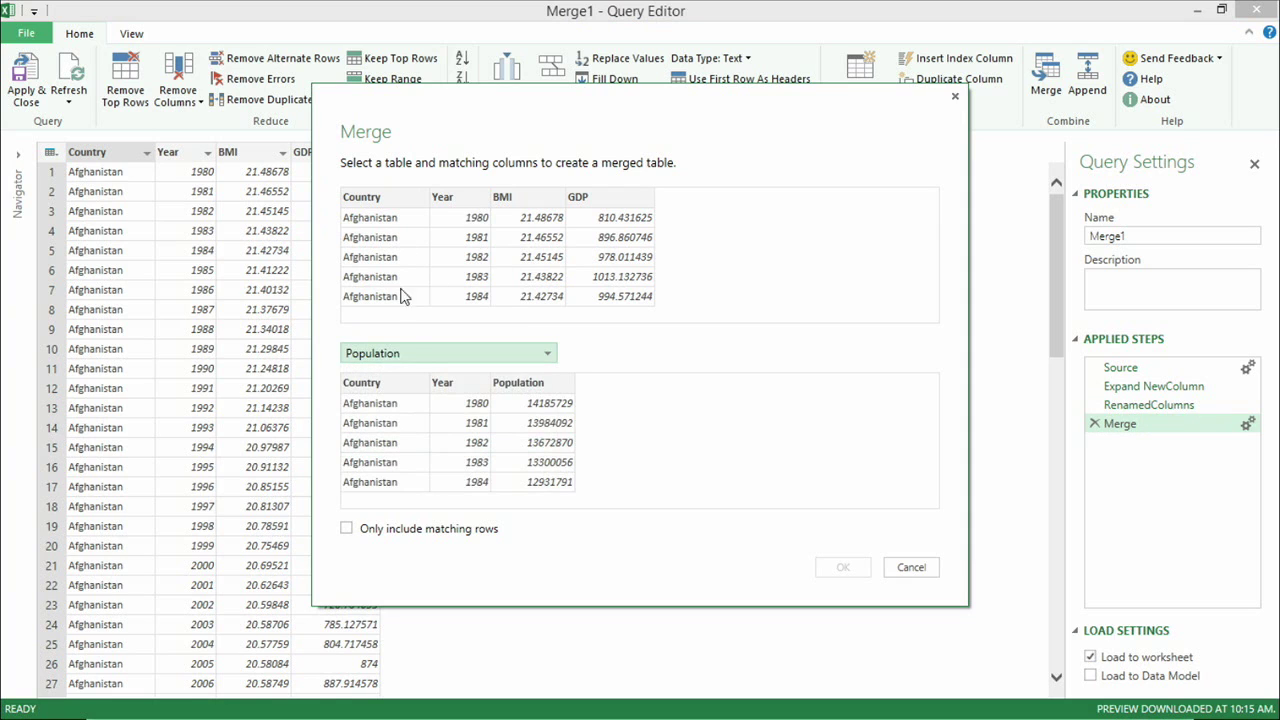
pyautogui.click(387, 198)
pyautogui.keyDown('ctrl'); pyautogui.click(455, 200); pyautogui.keyUp('ctrl')
pyautogui.click(385, 383)
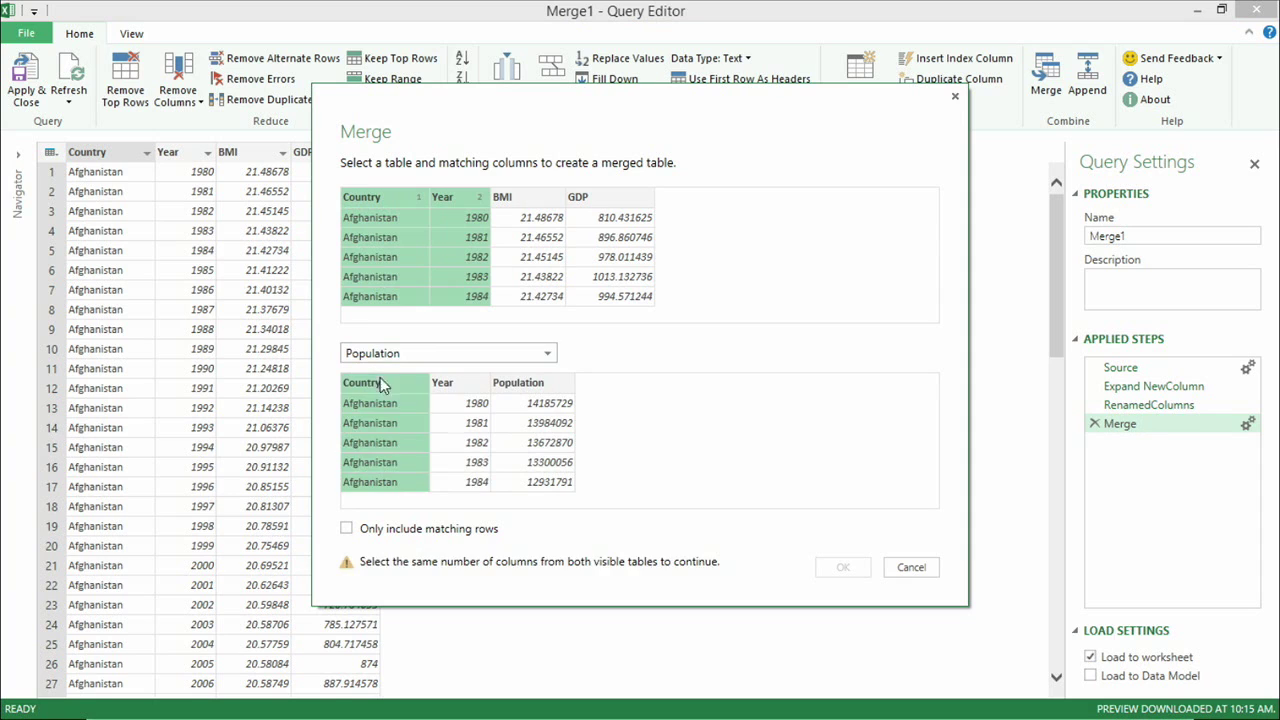
pyautogui.keyDown('ctrl'); pyautogui.click(457, 390); pyautogui.keyUp('ctrl')
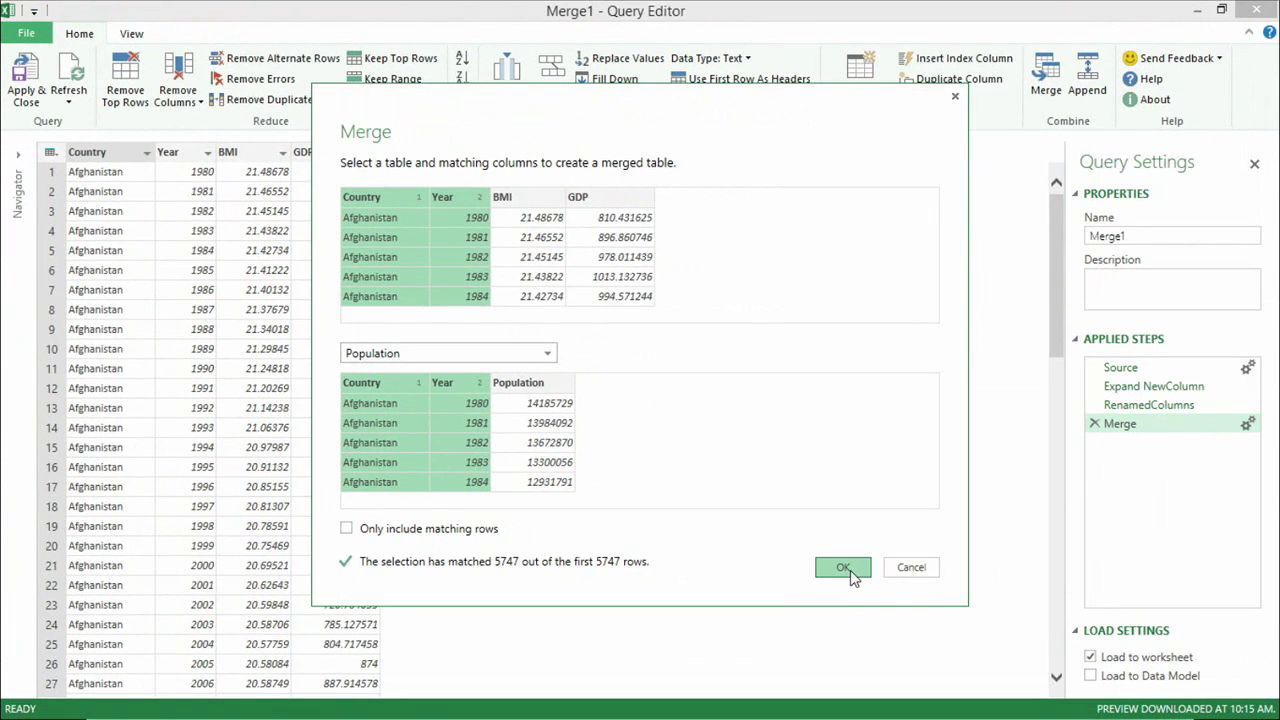
pyautogui.click(845, 568)
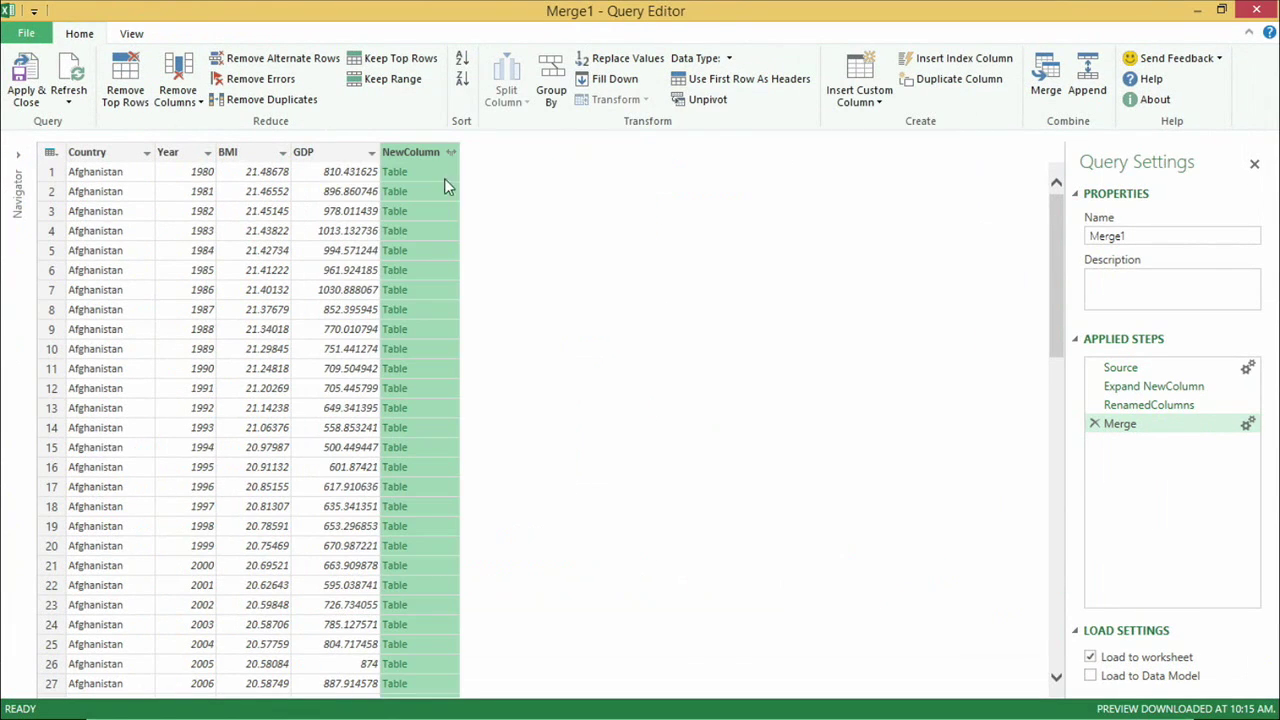
# Step: Expand the newly merged table column to only its Population field and rename the resulting column as Population
pyautogui.click(451, 153)
pyautogui.click(187, 247)
pyautogui.click(187, 266)
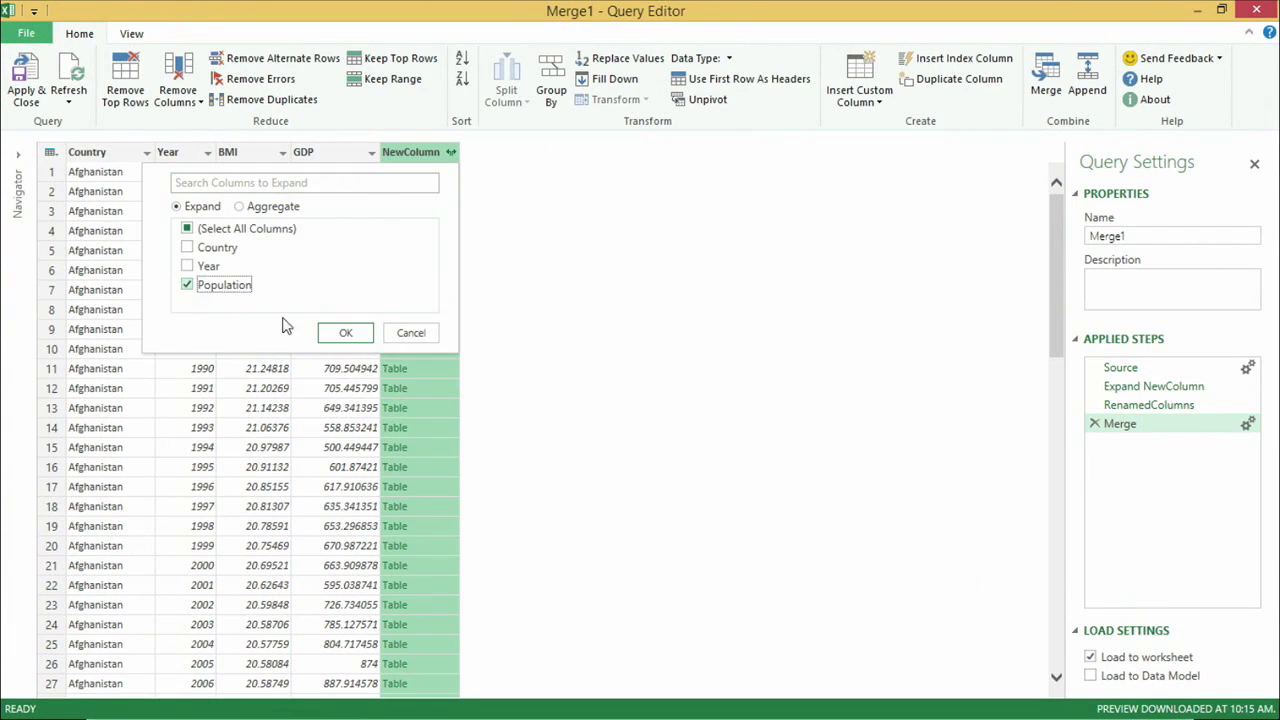
pyautogui.click(366, 342)
pyautogui.doubleClick(434, 153)
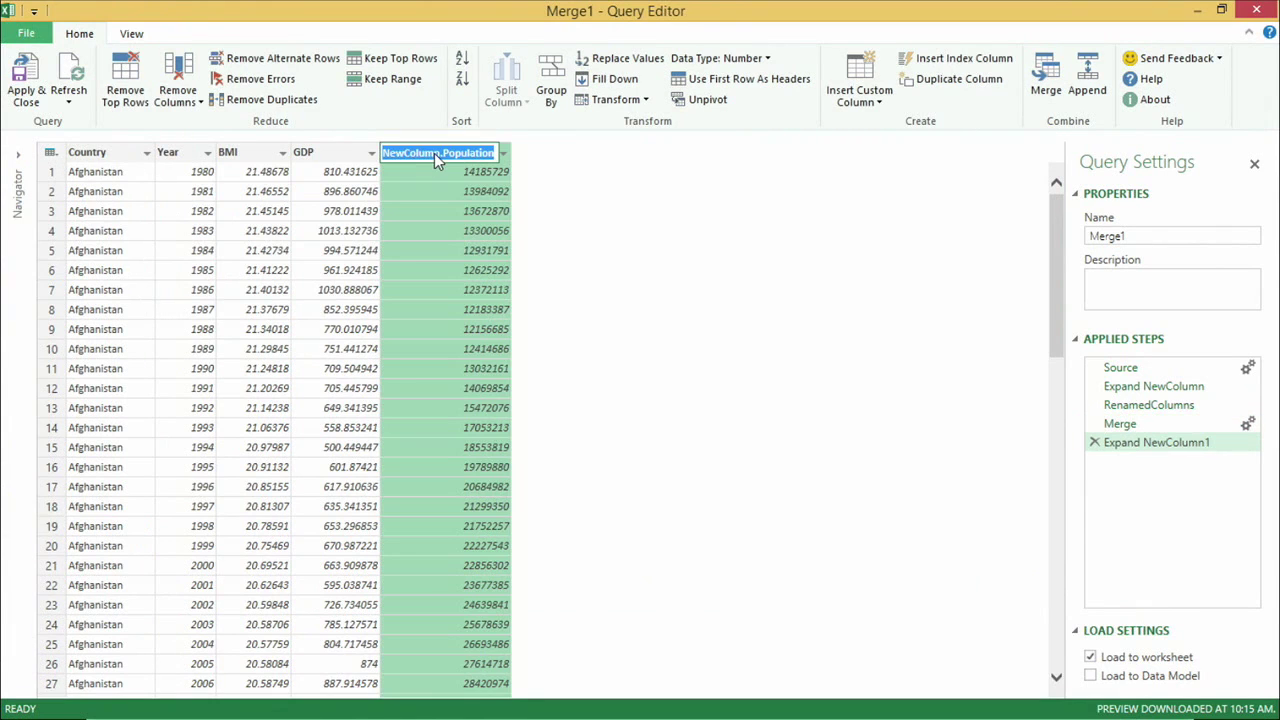
pyautogui.write('Population')
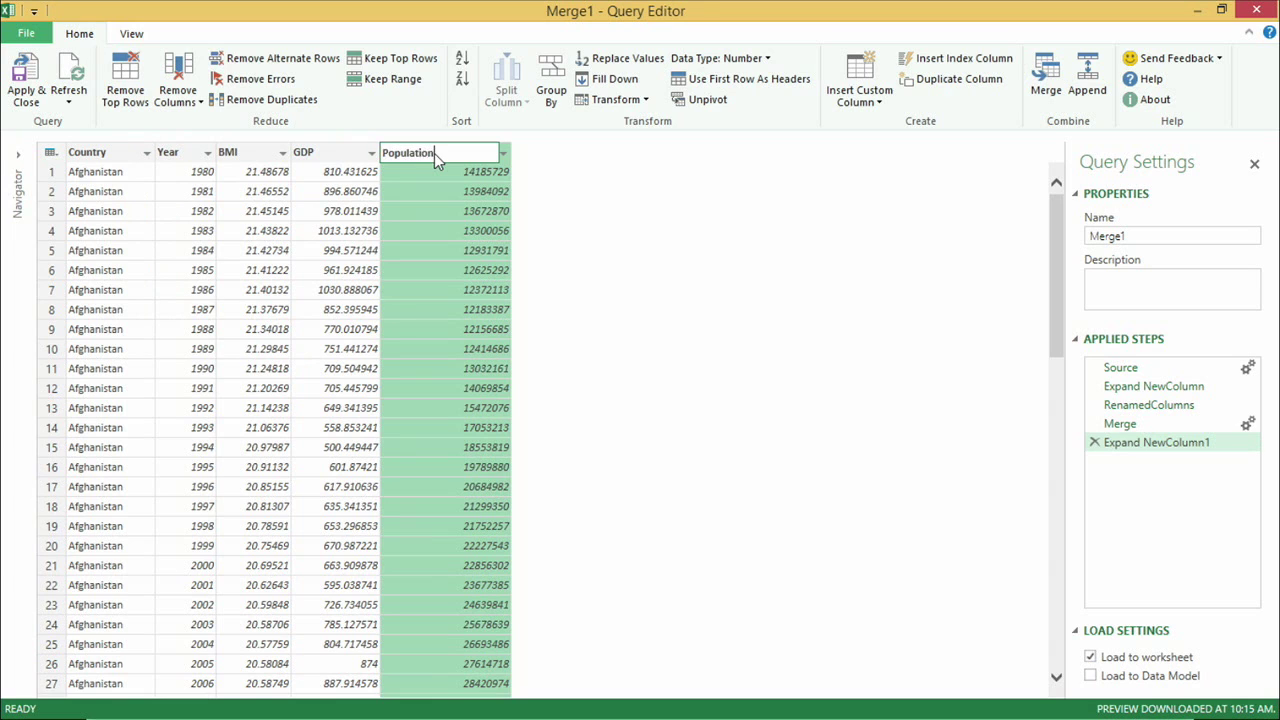
pyautogui.press('Return')
# Step: Rename the merged query as BMI GDP Population and load it to the worksheet
pyautogui.click(1180, 235)
pyautogui.write('BMI GD')
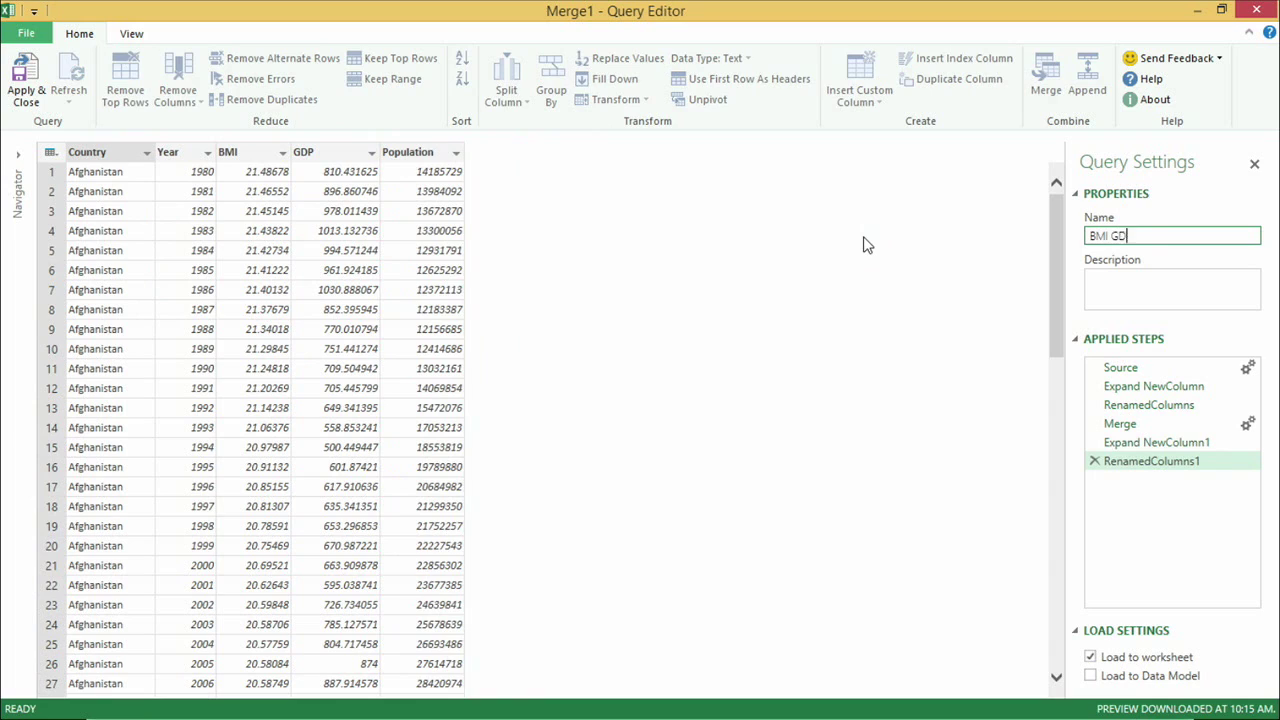
pyautogui.write('P Population')
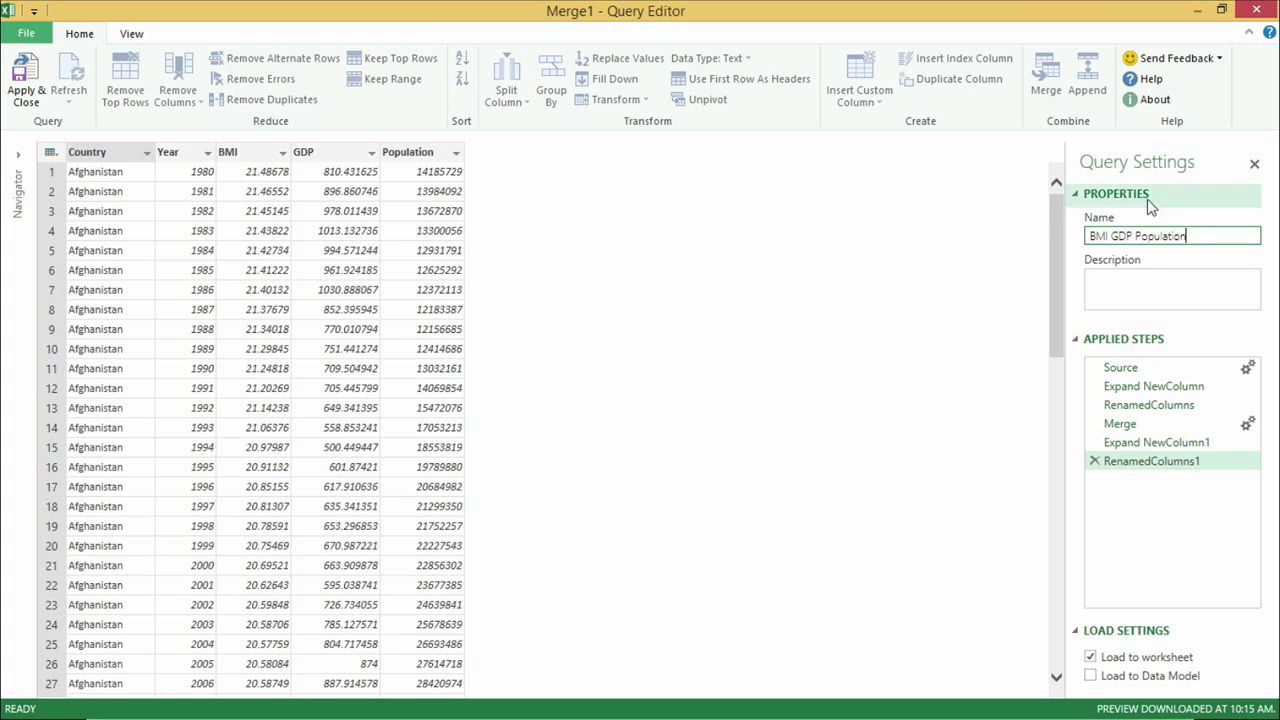
pyautogui.click(1202, 233)
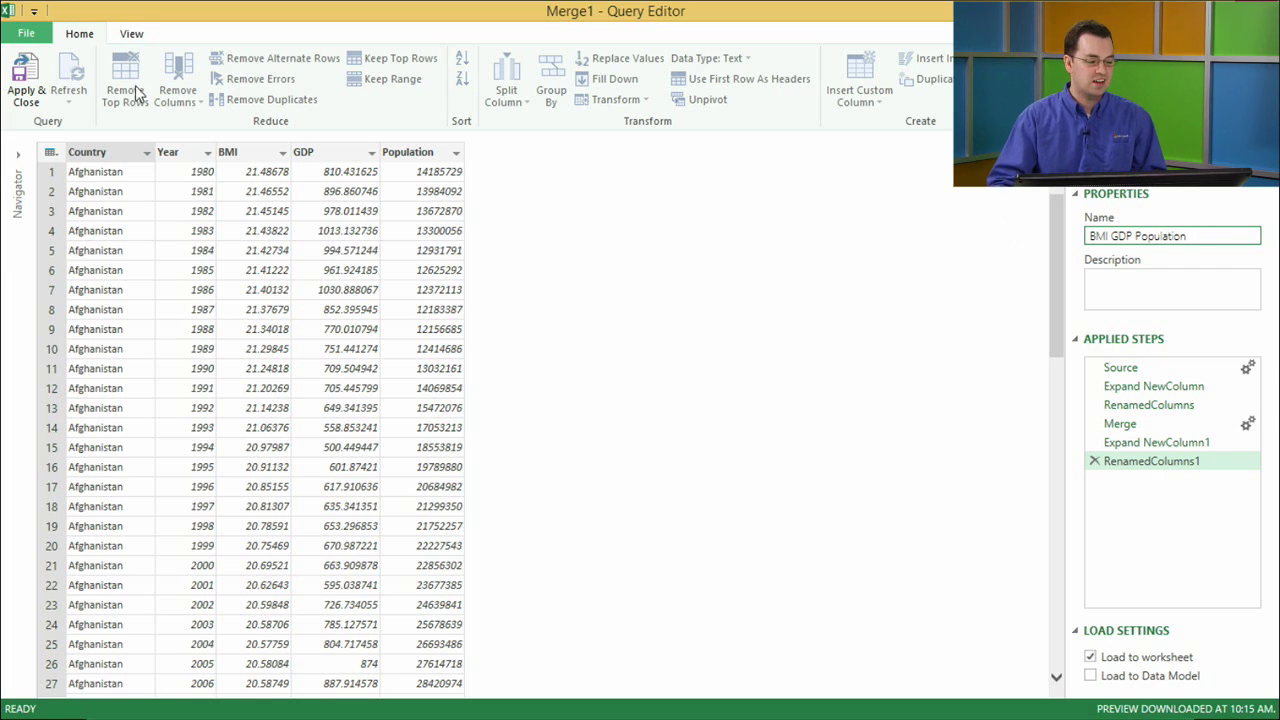
pyautogui.click(33, 70)
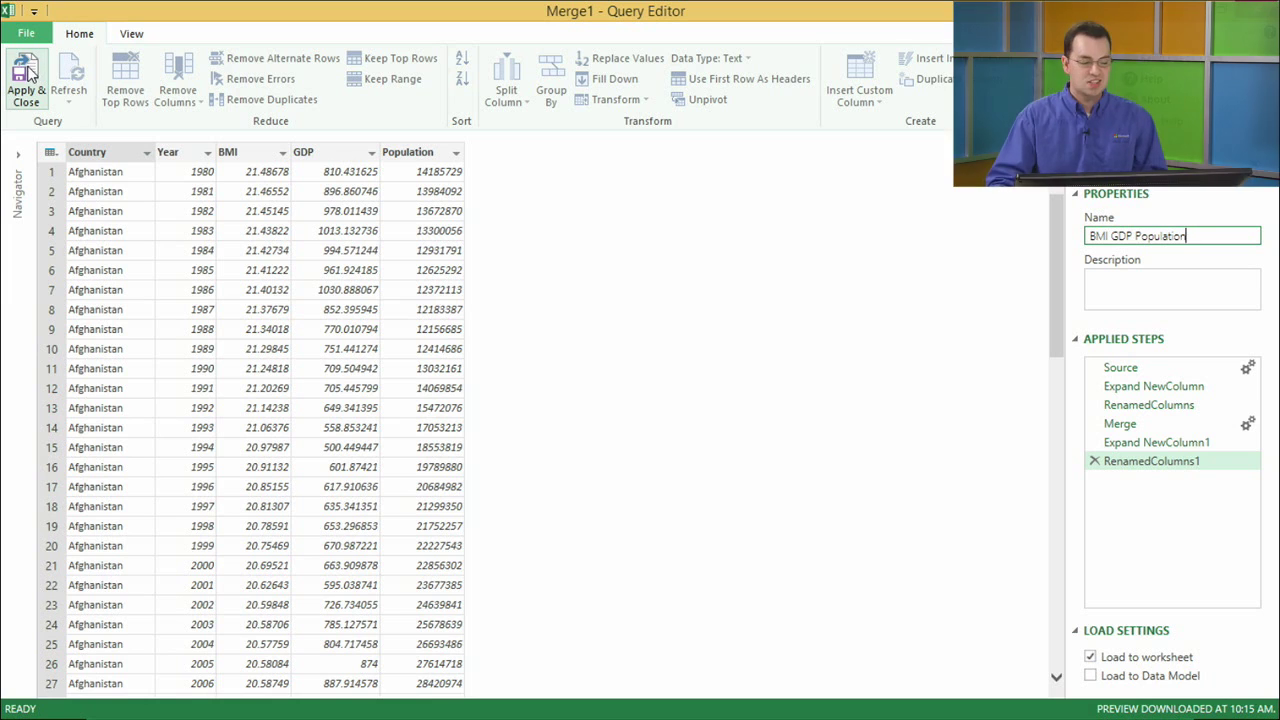
pyautogui.click(30, 75)
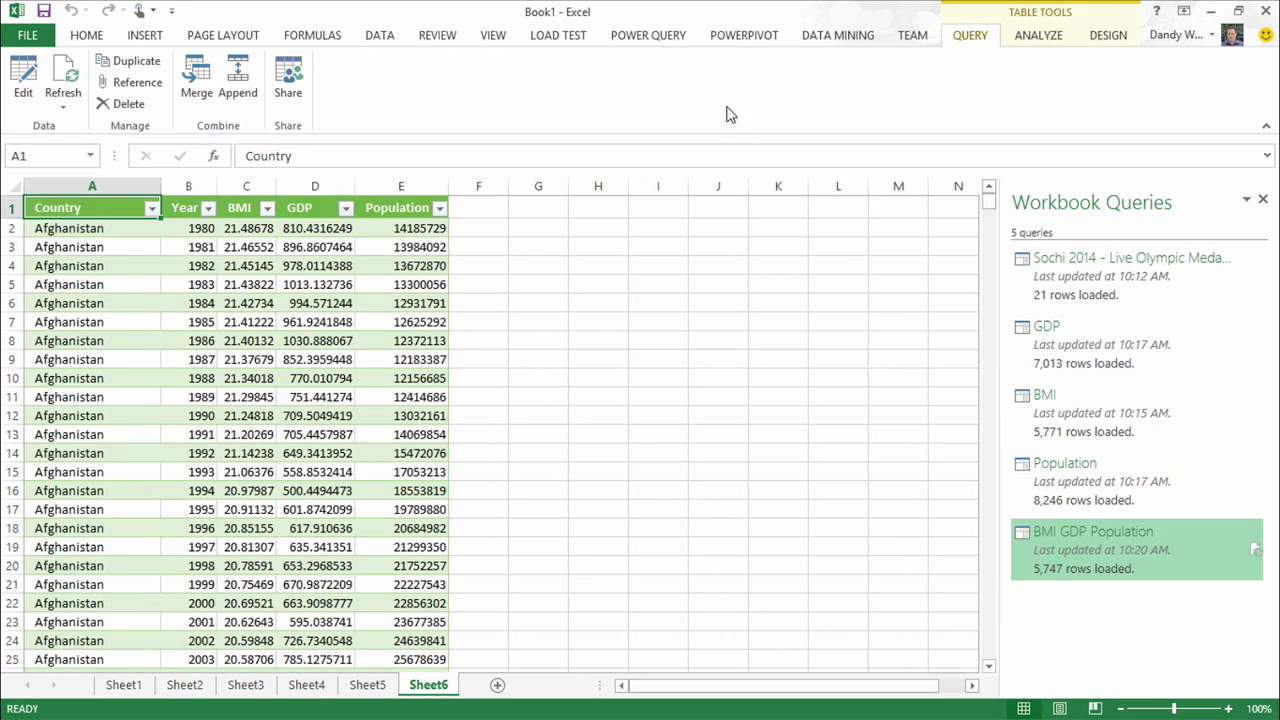
# Step: Insert a Power View report from the merged data and delete its default table
pyautogui.click(145, 36)
pyautogui.click(628, 84)
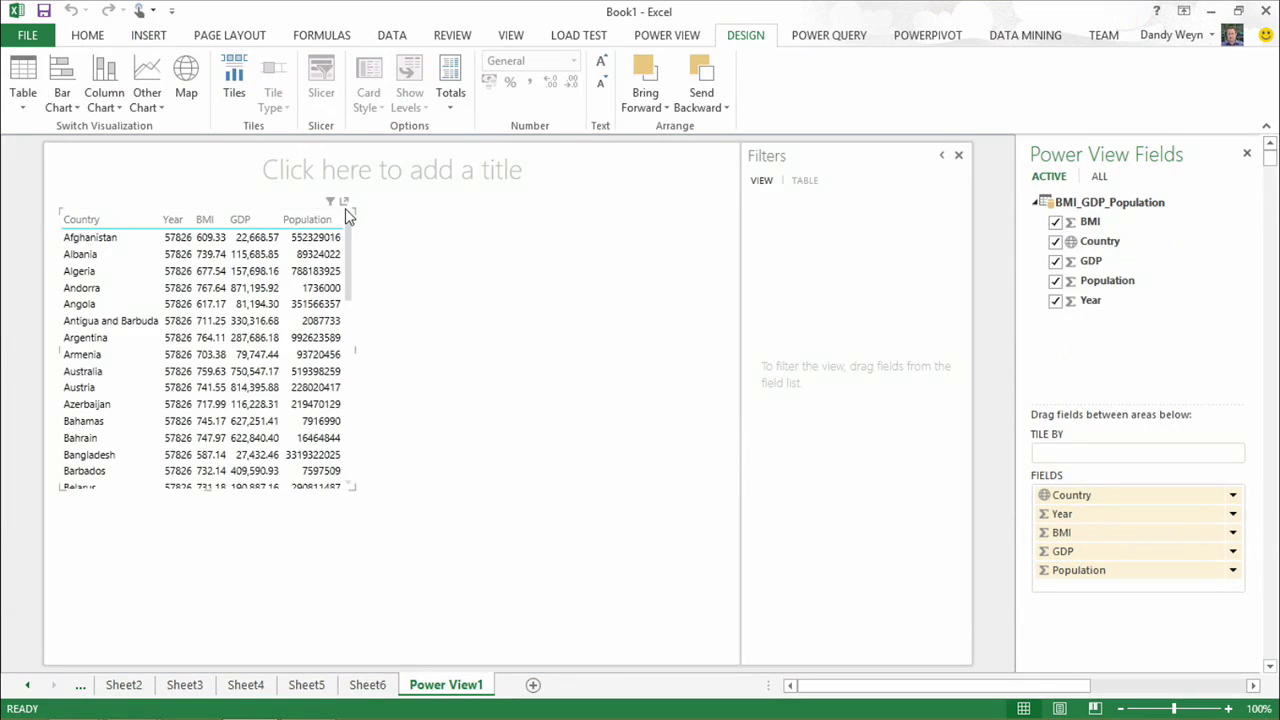
pyautogui.press('Delete')
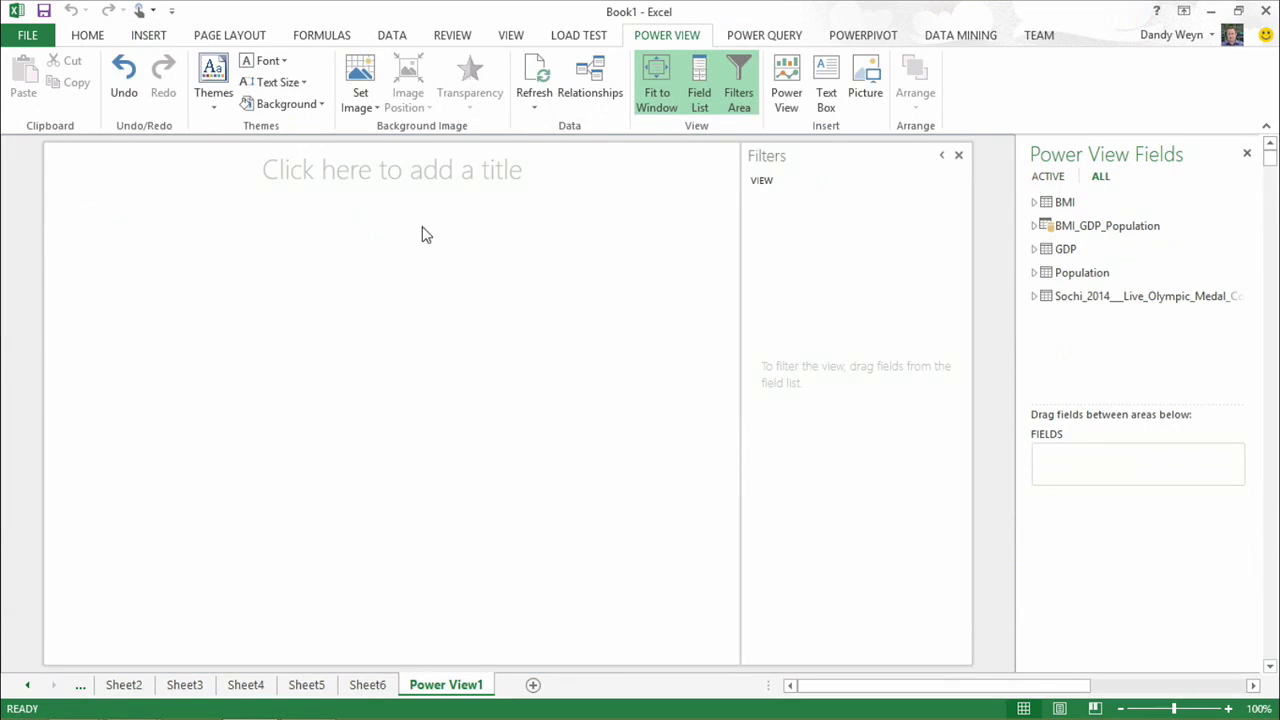
# Step: Add the BMI, GDP and Population fields from the BMI_GDP_Population table to the Power View report
pyautogui.click(1034, 226)
pyautogui.click(1055, 245)
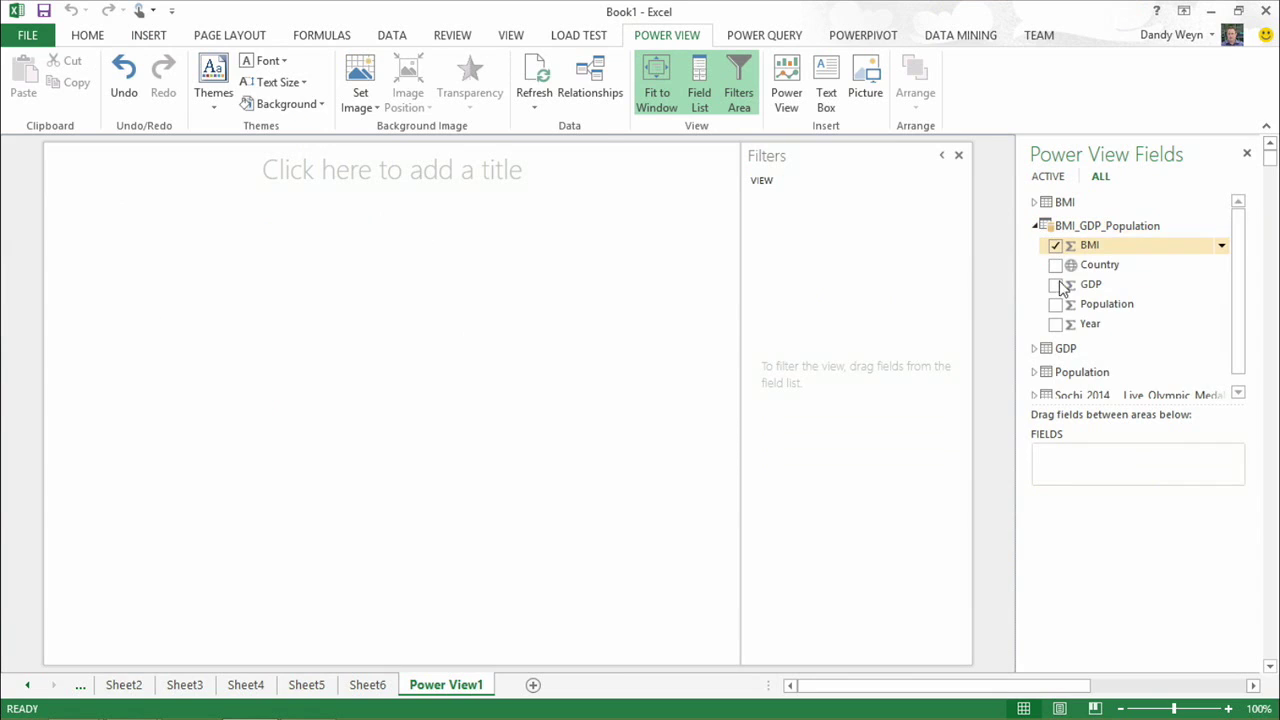
pyautogui.click(1055, 285)
pyautogui.click(1055, 305)
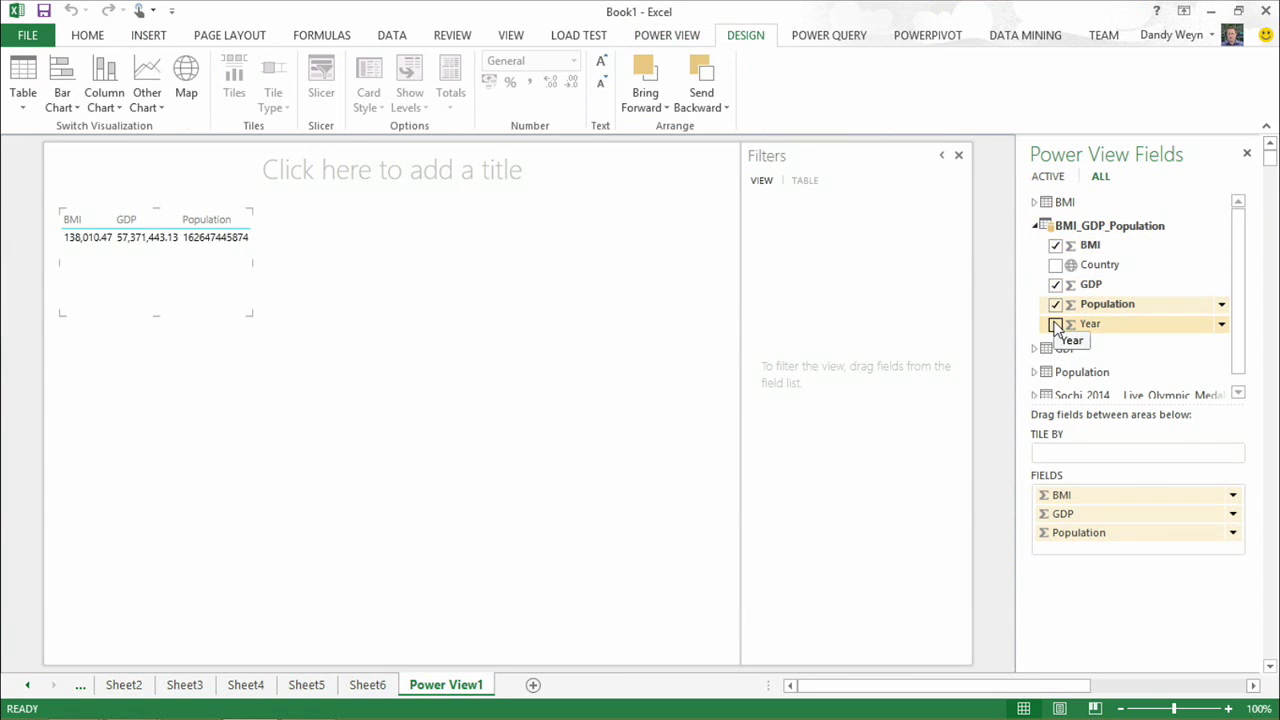
# Step: Convert the BMI, GDP and Population table to a scatter chart and enlarge it to fill the report canvas
pyautogui.click(152, 106)
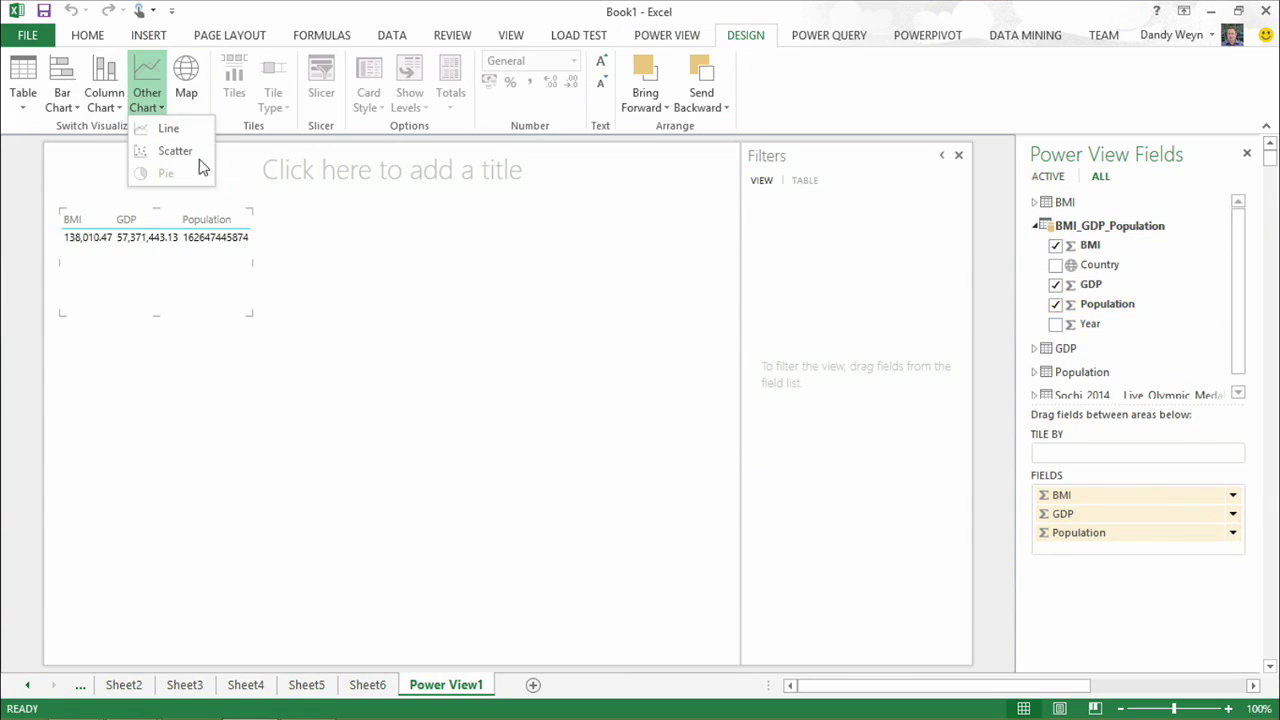
pyautogui.click(168, 130)
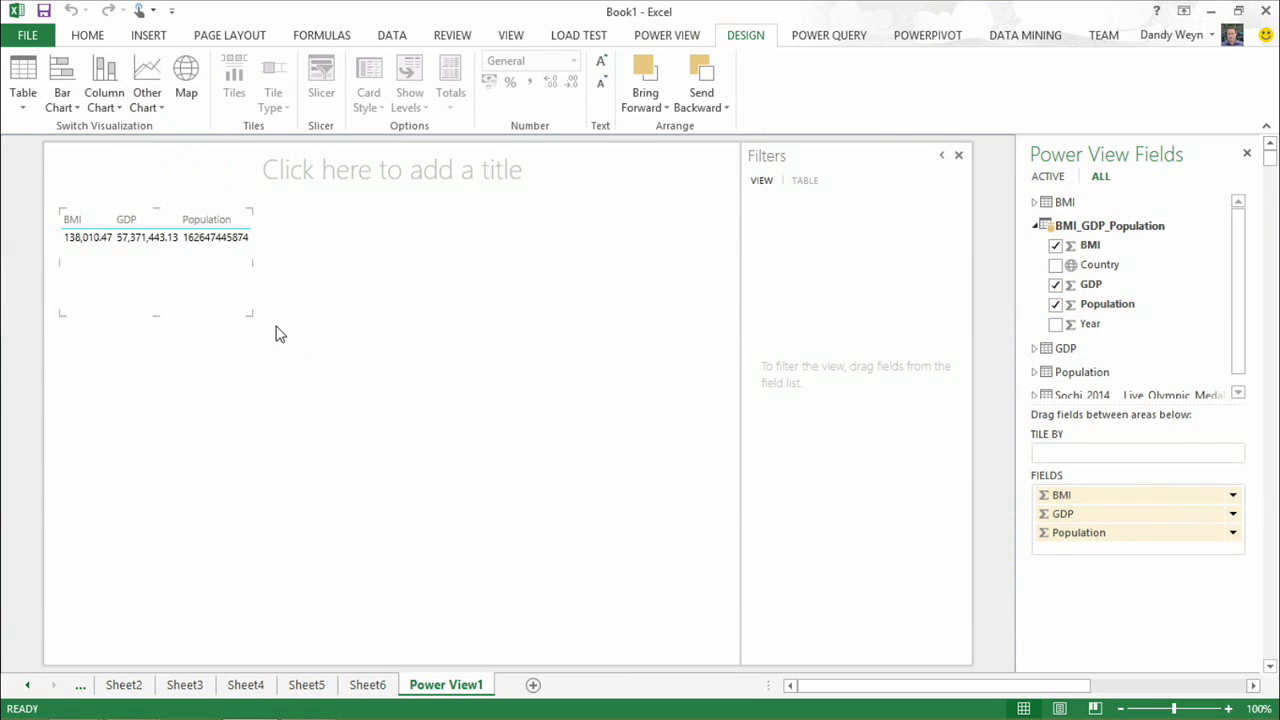
pyautogui.moveTo(250, 313); pyautogui.dragTo(717, 654)
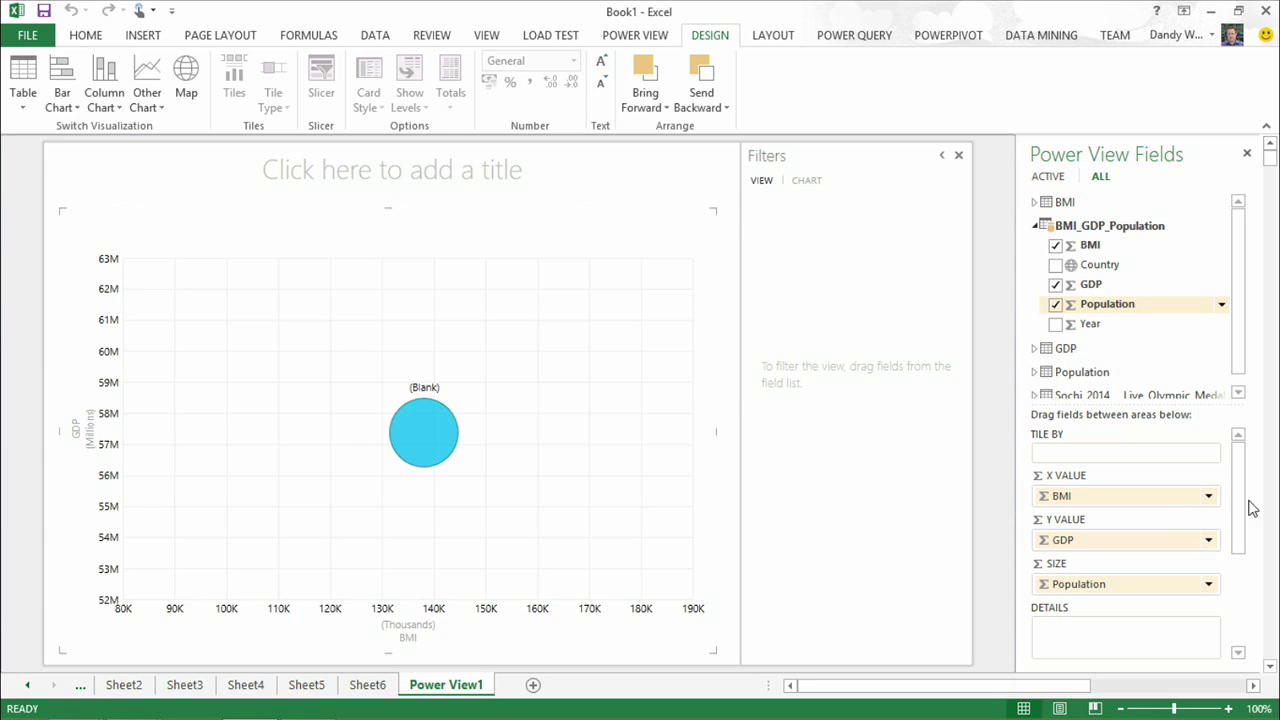
pyautogui.scroll(-1, 1240, 380)
pyautogui.scroll(-1, 1240, 350)
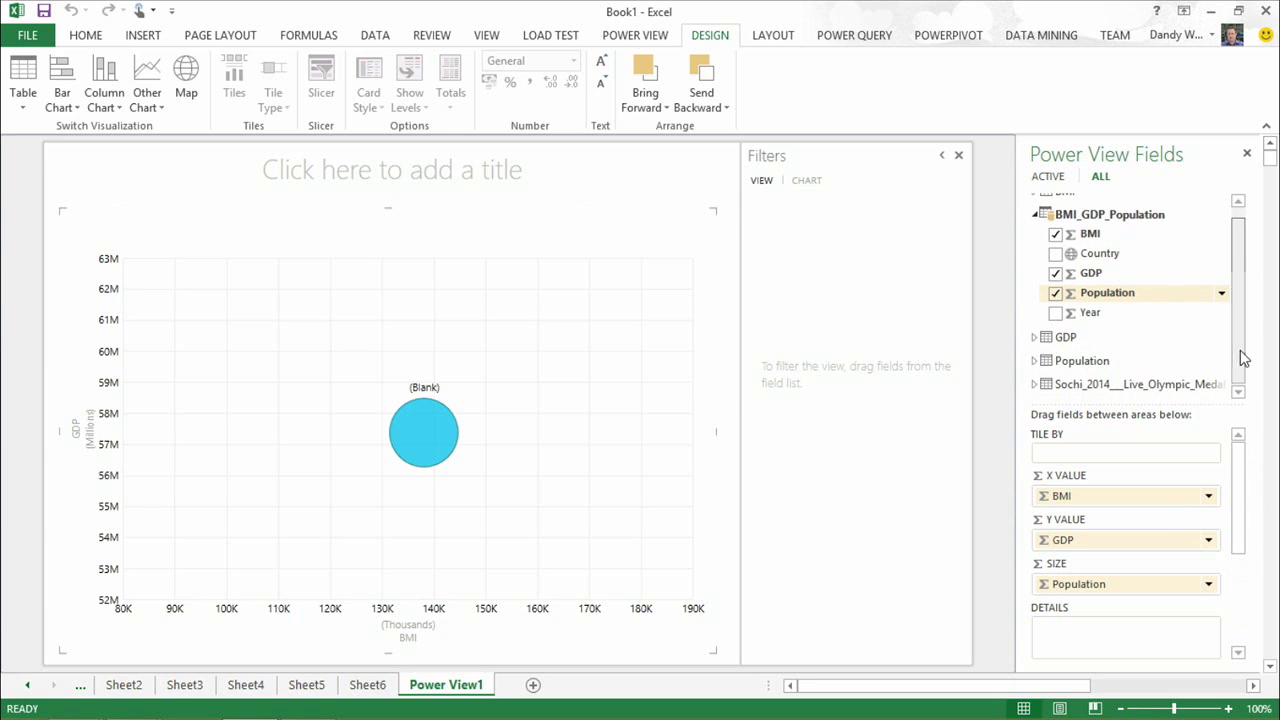
# Step: Set Year as the scatter chart's play axis and Country as its details, and play the yearly animation
pyautogui.scroll(-3, 1240, 560)
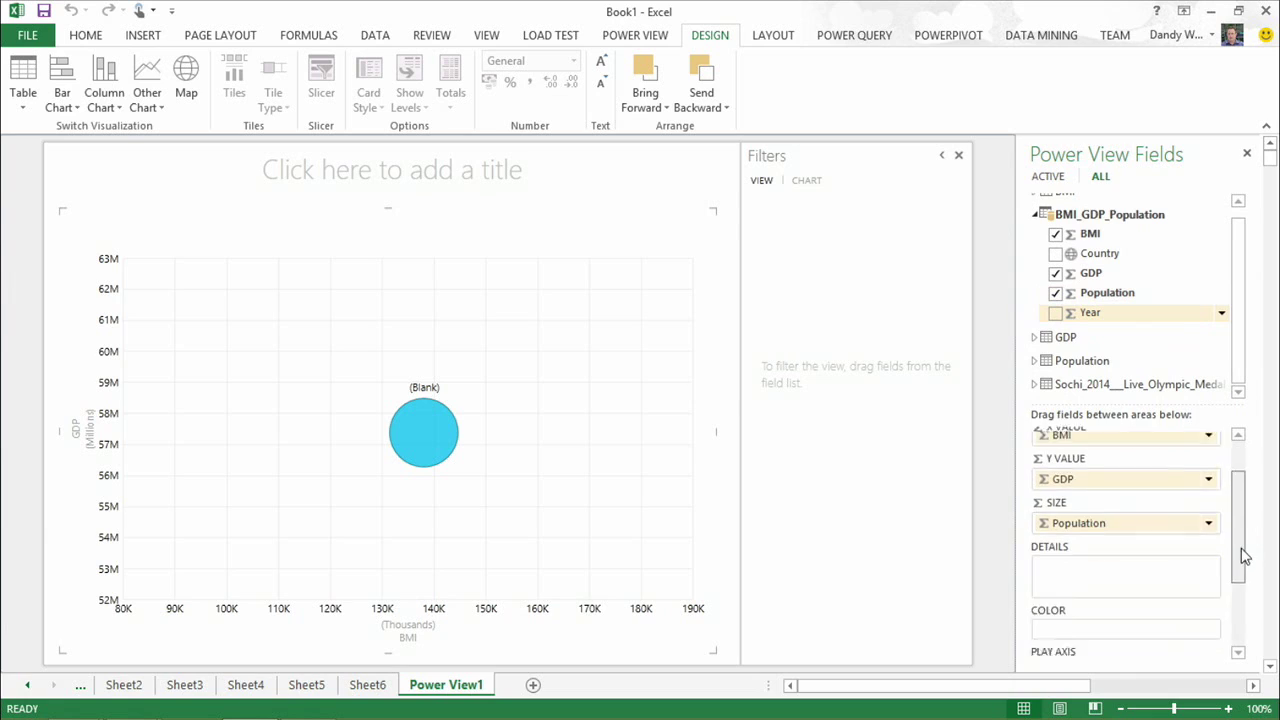
pyautogui.moveTo(1075, 318); pyautogui.dragTo(1078, 634)
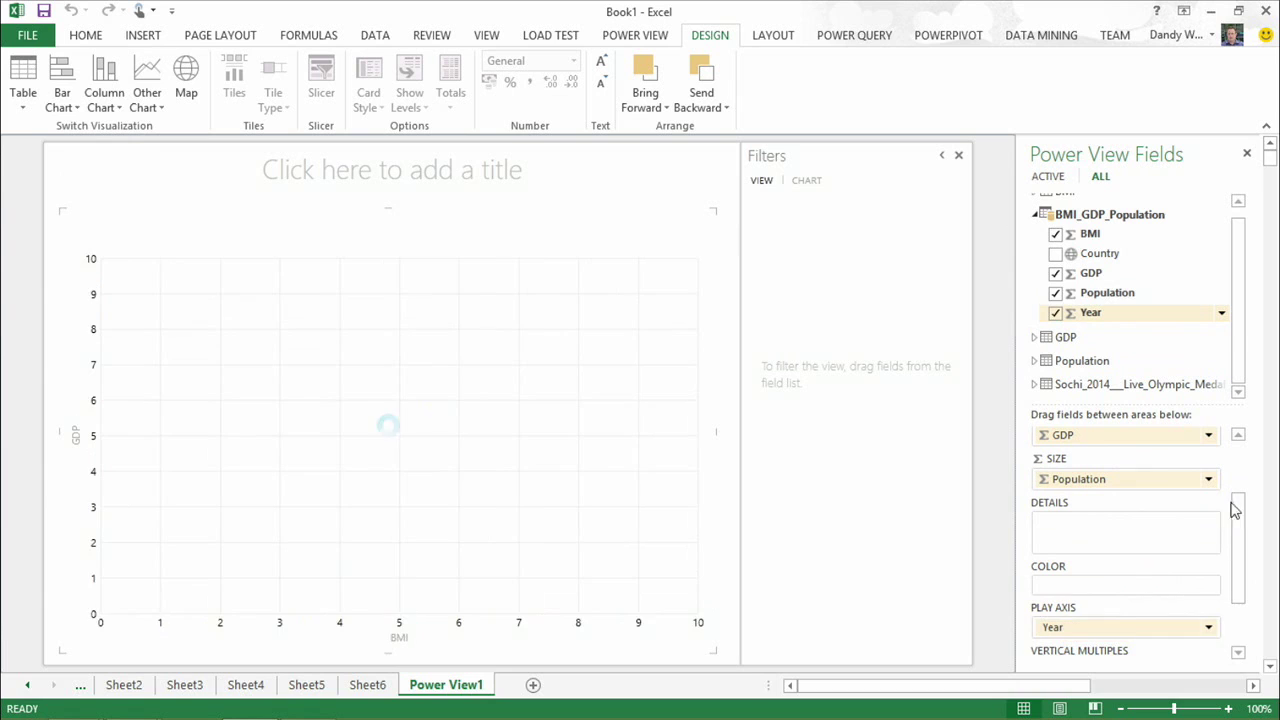
pyautogui.moveTo(1088, 254); pyautogui.dragTo(1089, 526)
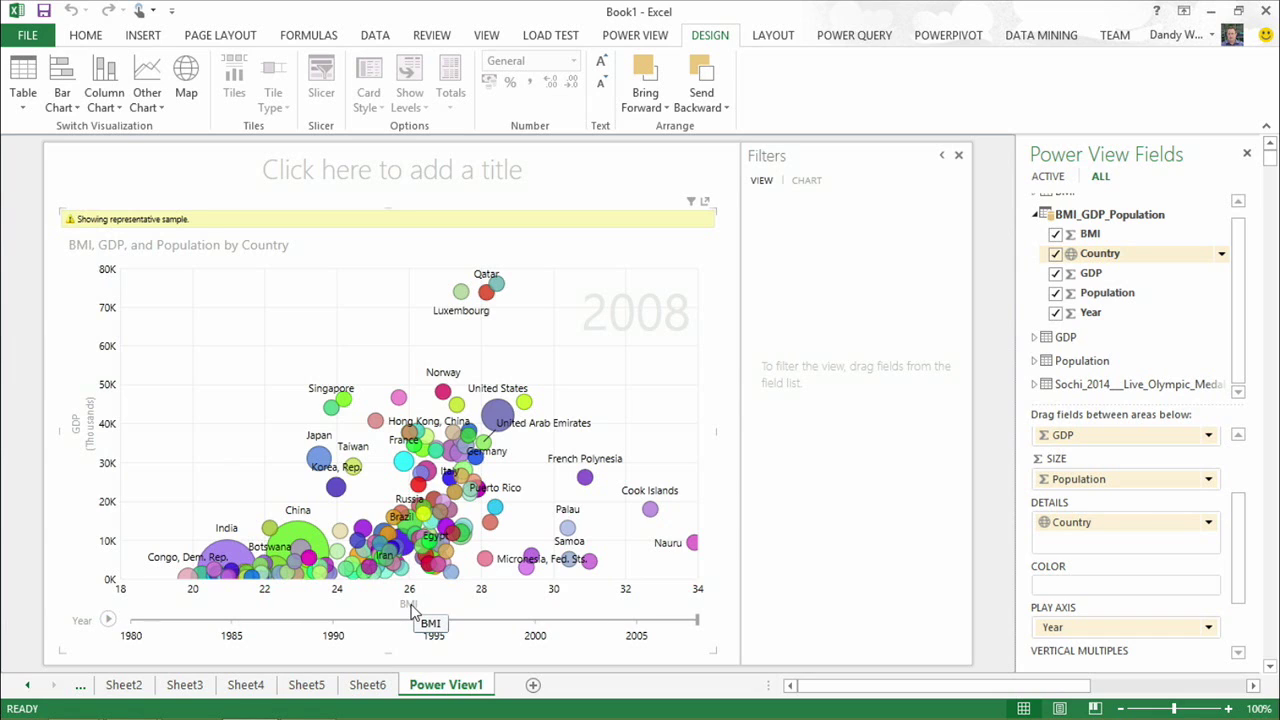
pyautogui.click(108, 620)
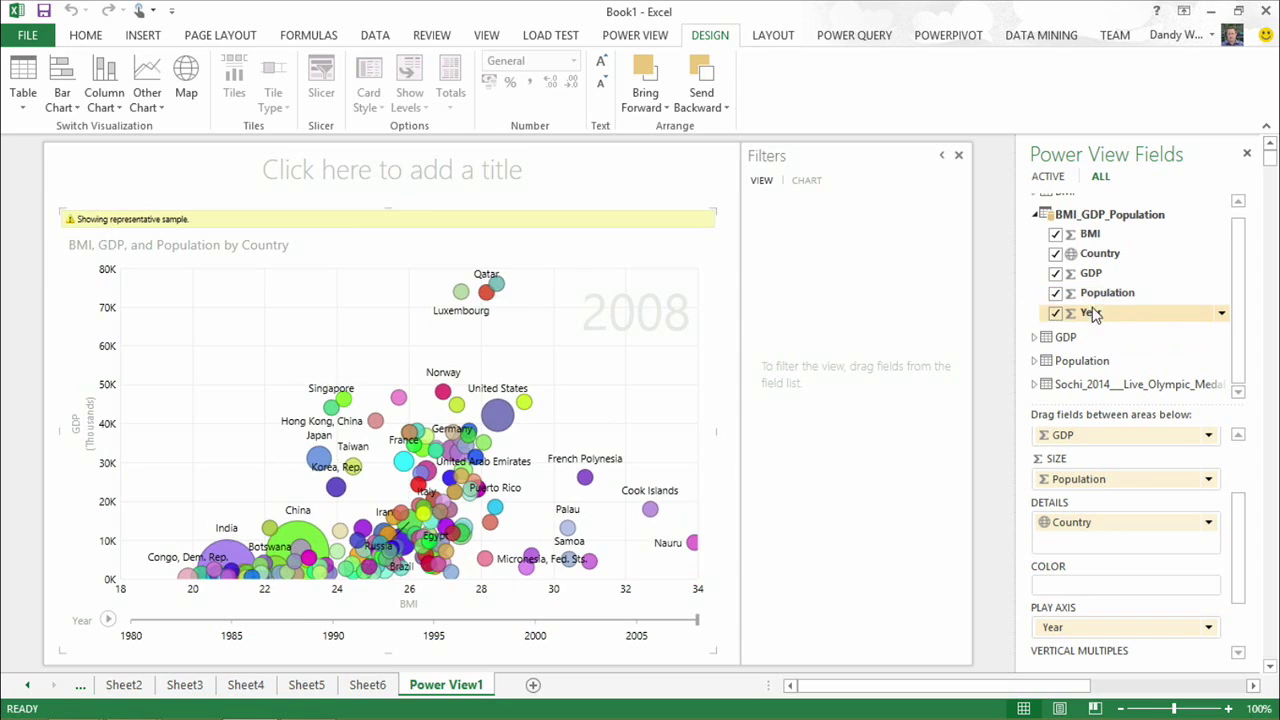
# Step: Filter the report view to Population greater than or equal to 72571784 and replay the yearly animation
pyautogui.moveTo(1072, 296); pyautogui.dragTo(768, 232)
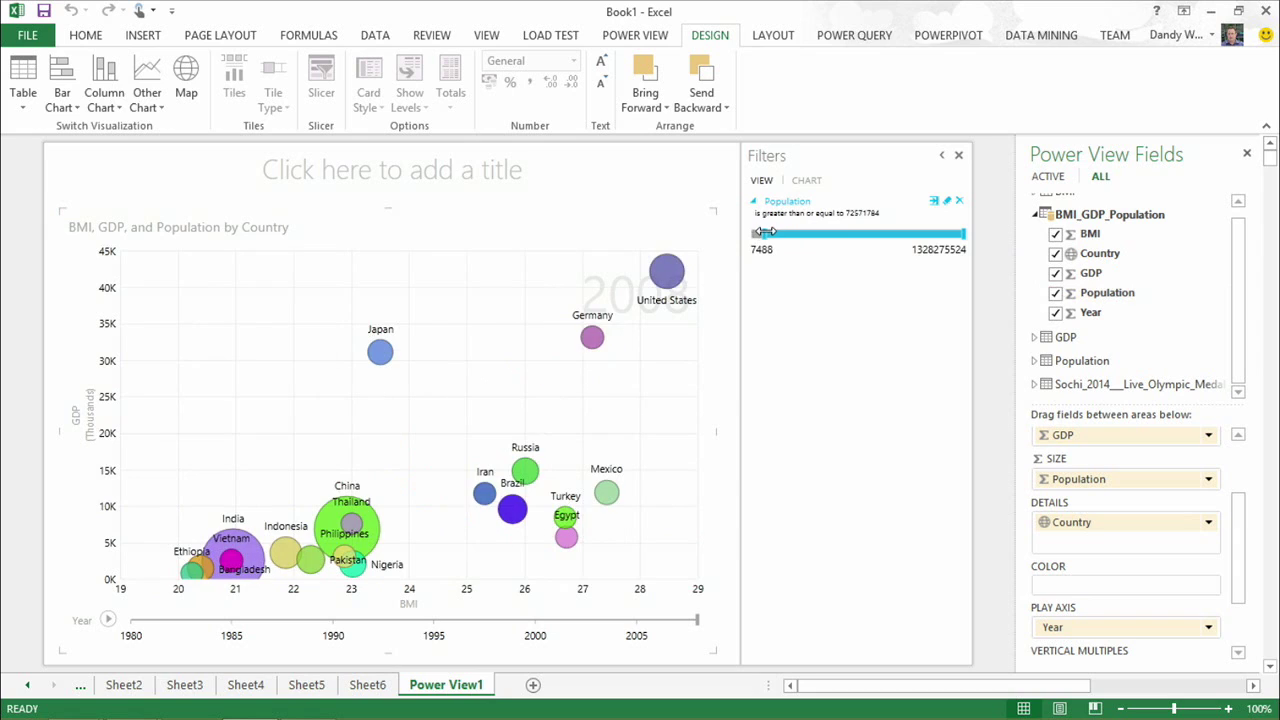
pyautogui.click(109, 620)
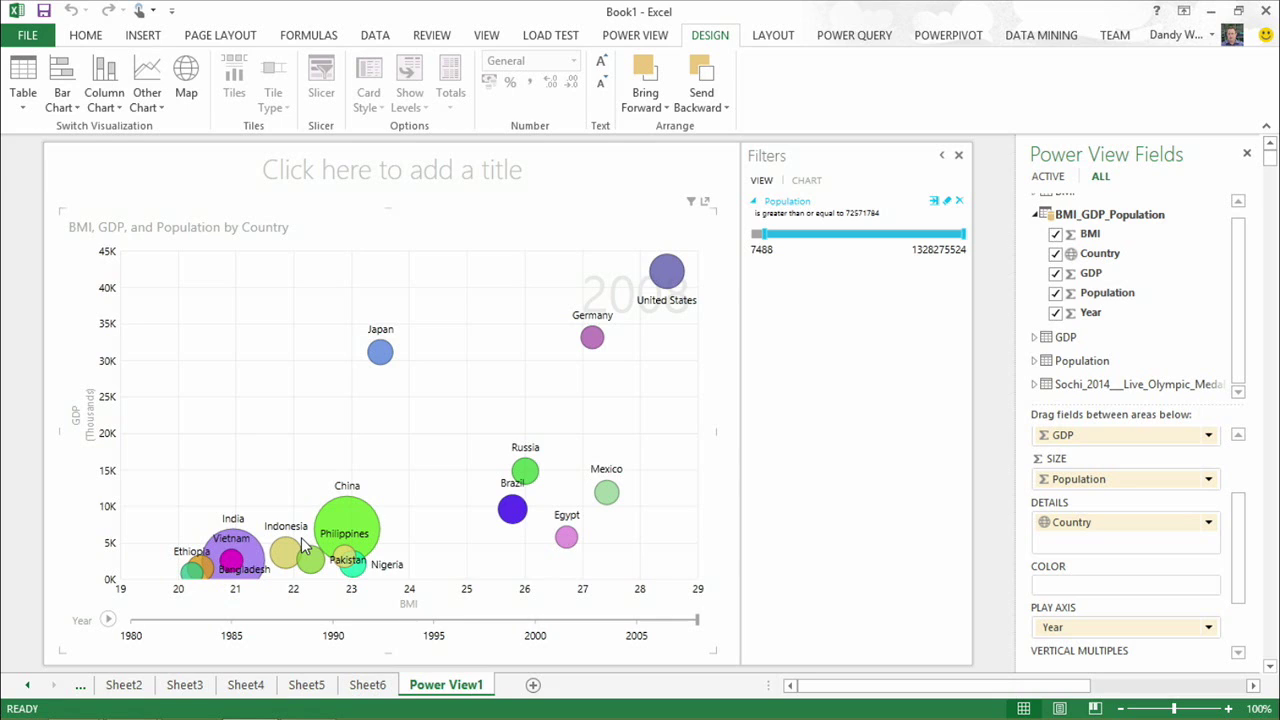
pyautogui.moveTo(292, 547)
# Step: Start another Excel instance and create a blank workbook in it
pyautogui.rightClick(250, 703)
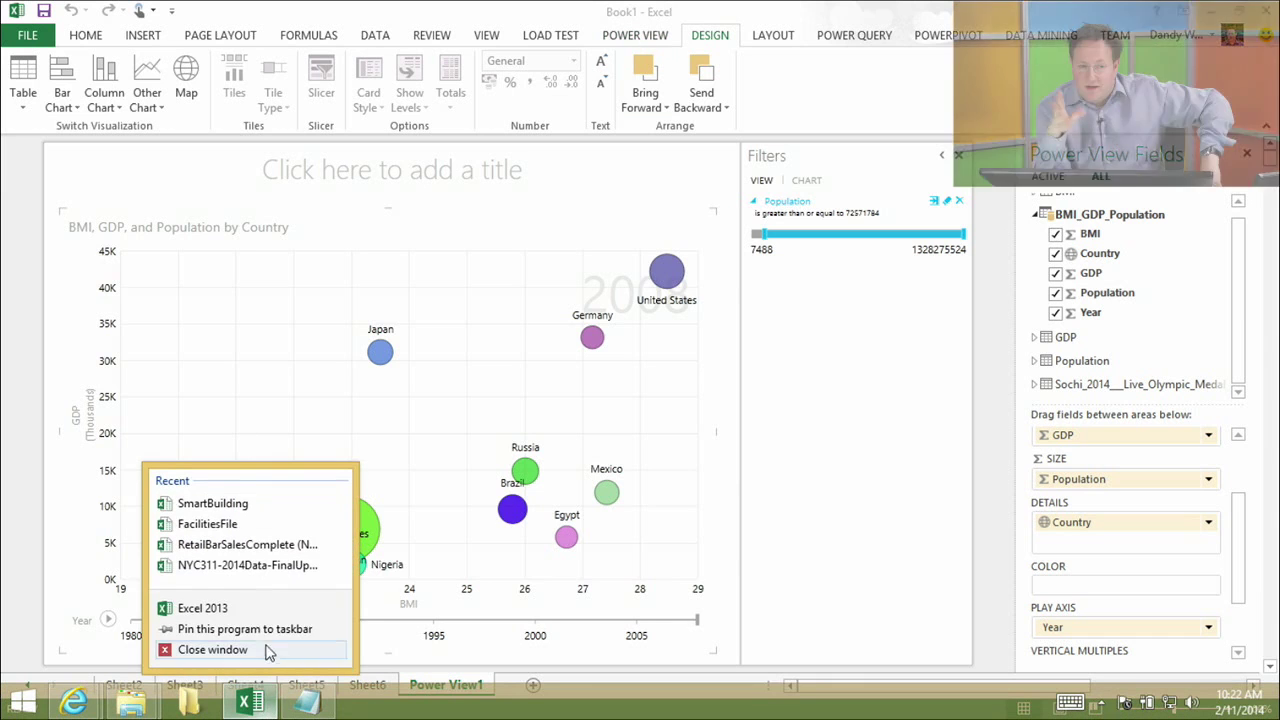
pyautogui.click(250, 612)
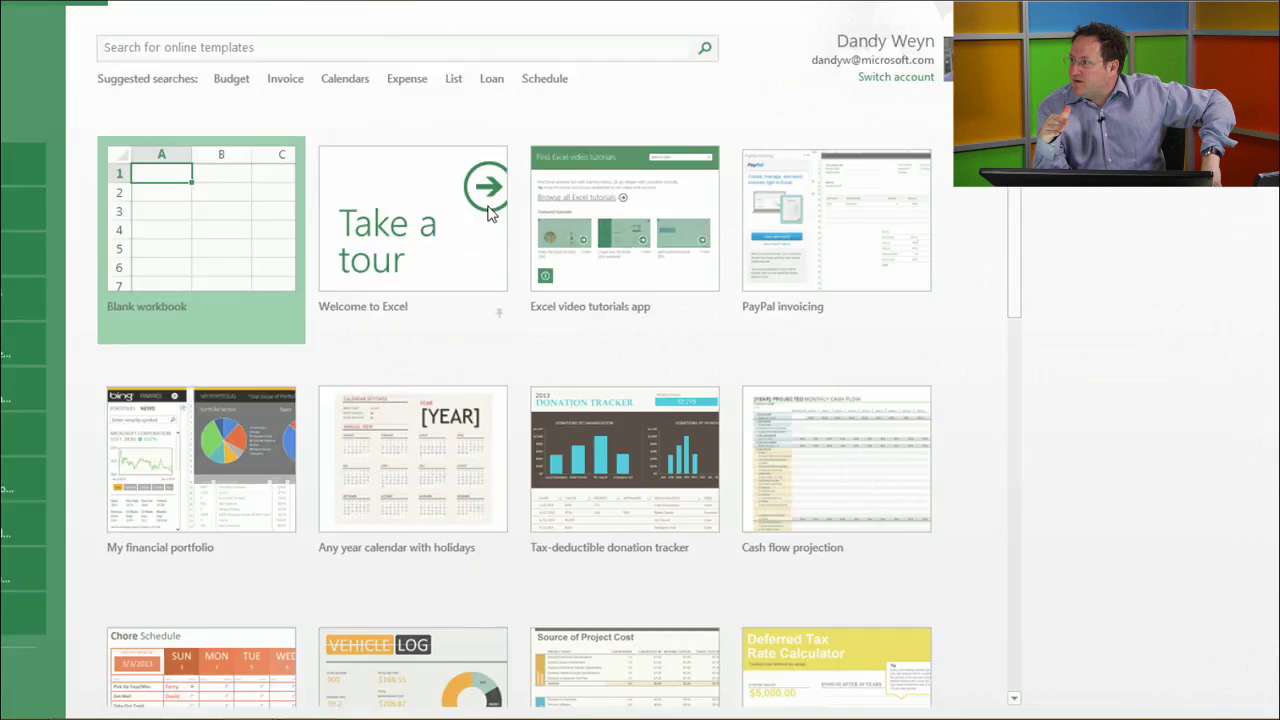
pyautogui.click(200, 240)
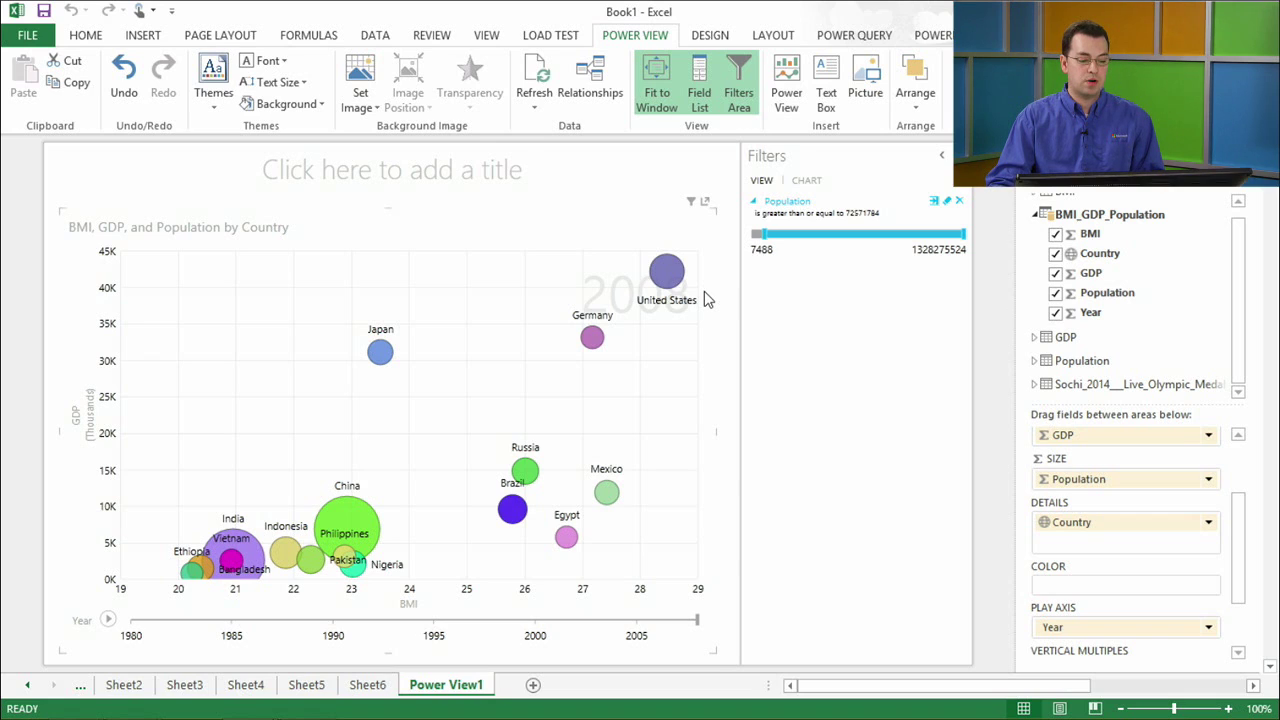
# Step: Open the BMI GDP Population query from Book1's workbook queries for editing and examine its applied steps and load settings
pyautogui.click(850, 38)
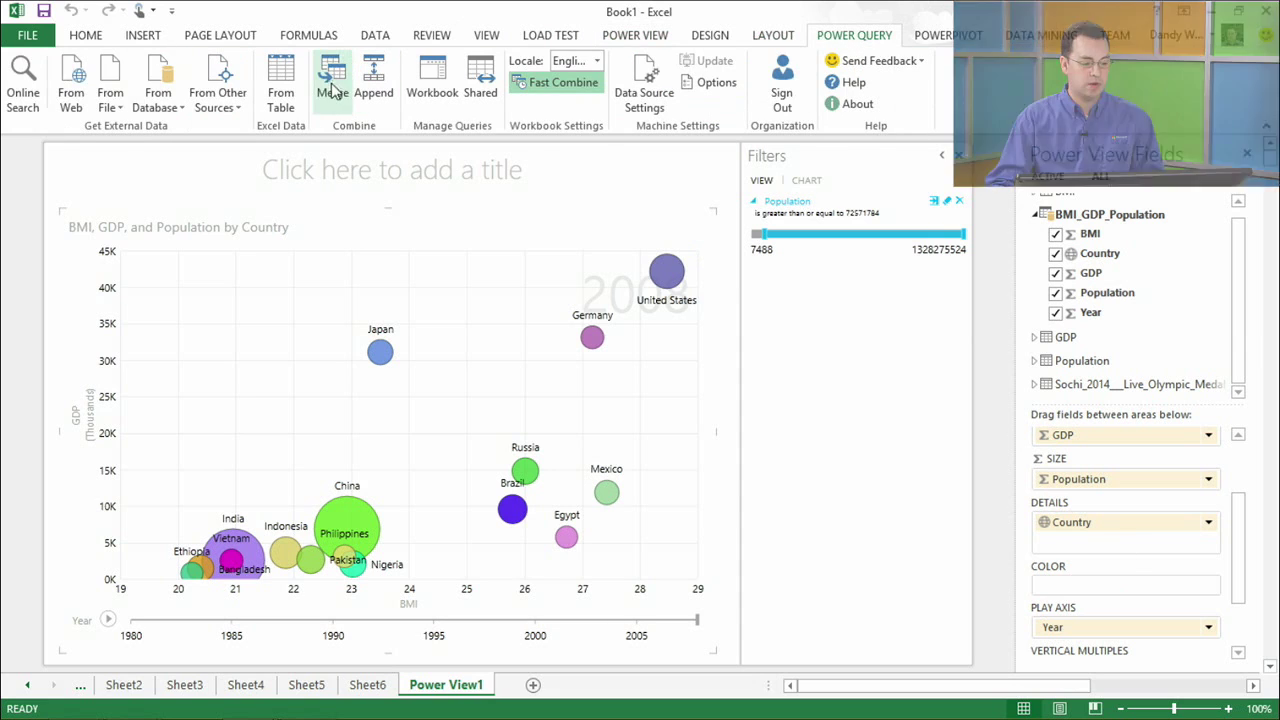
pyautogui.click(432, 82)
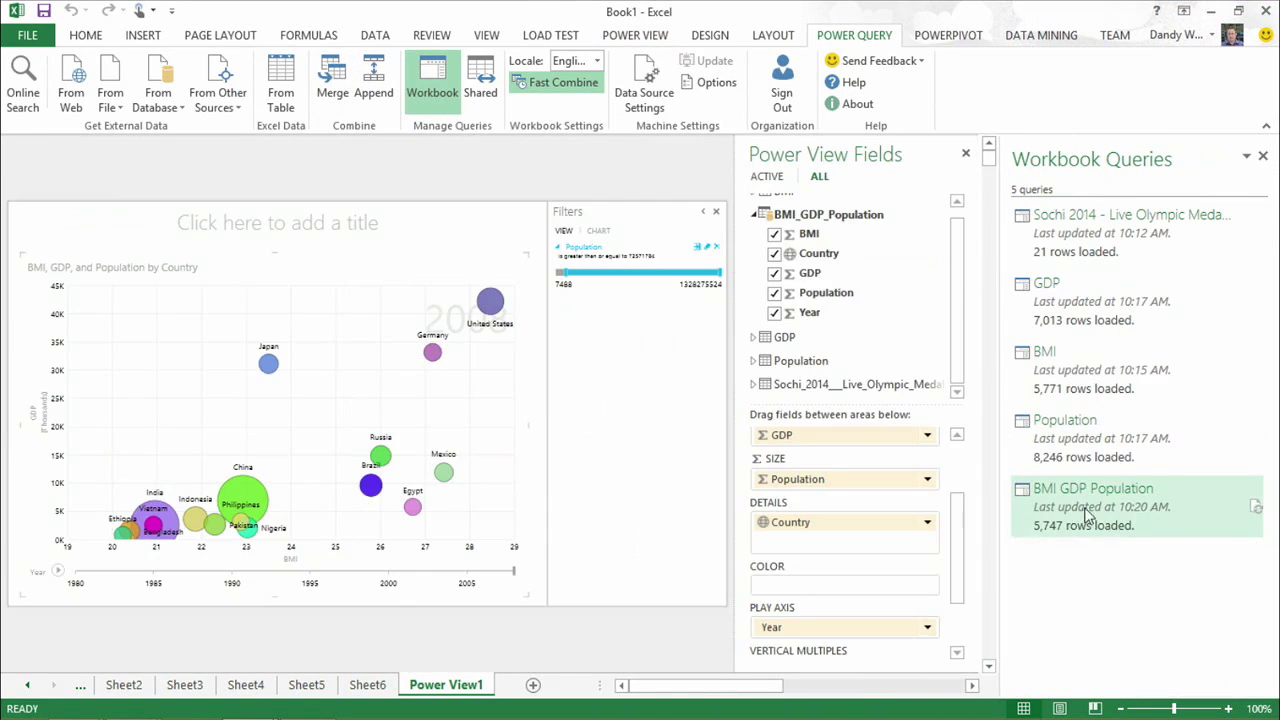
pyautogui.rightClick(1105, 505)
pyautogui.click(1152, 518)
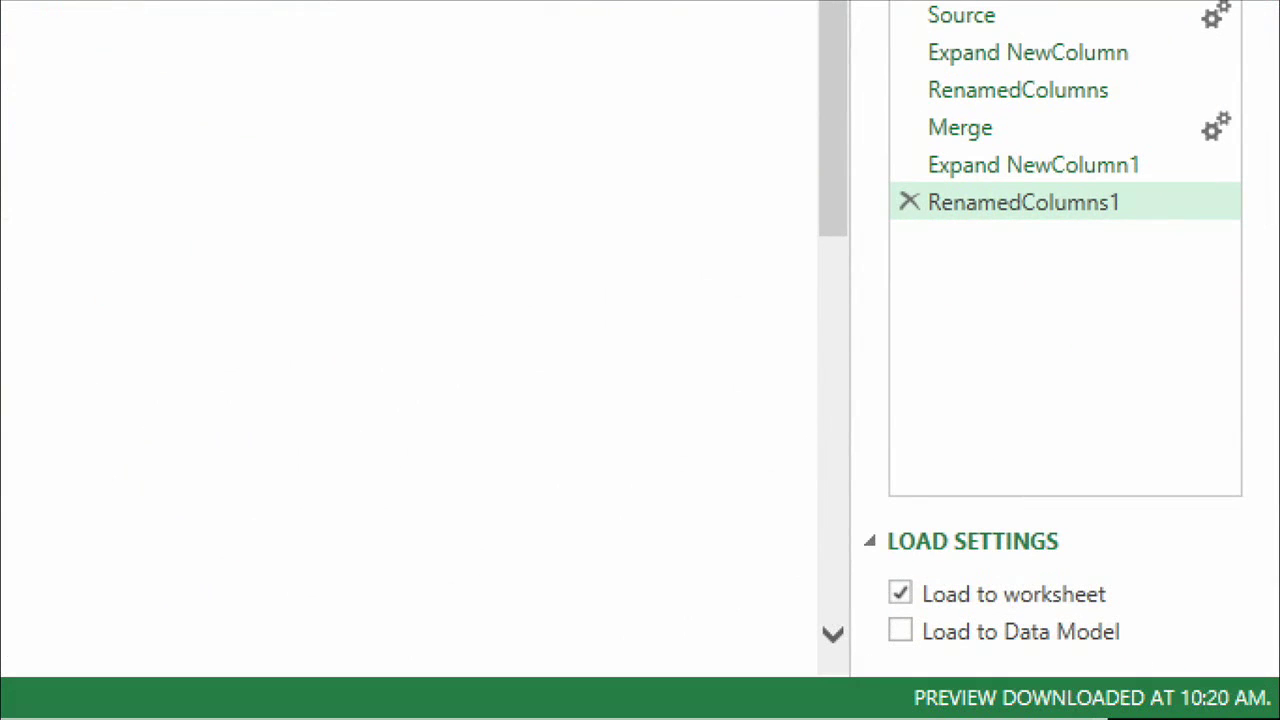
pyautogui.moveTo(846, 510); pyautogui.dragTo(1181, 677)
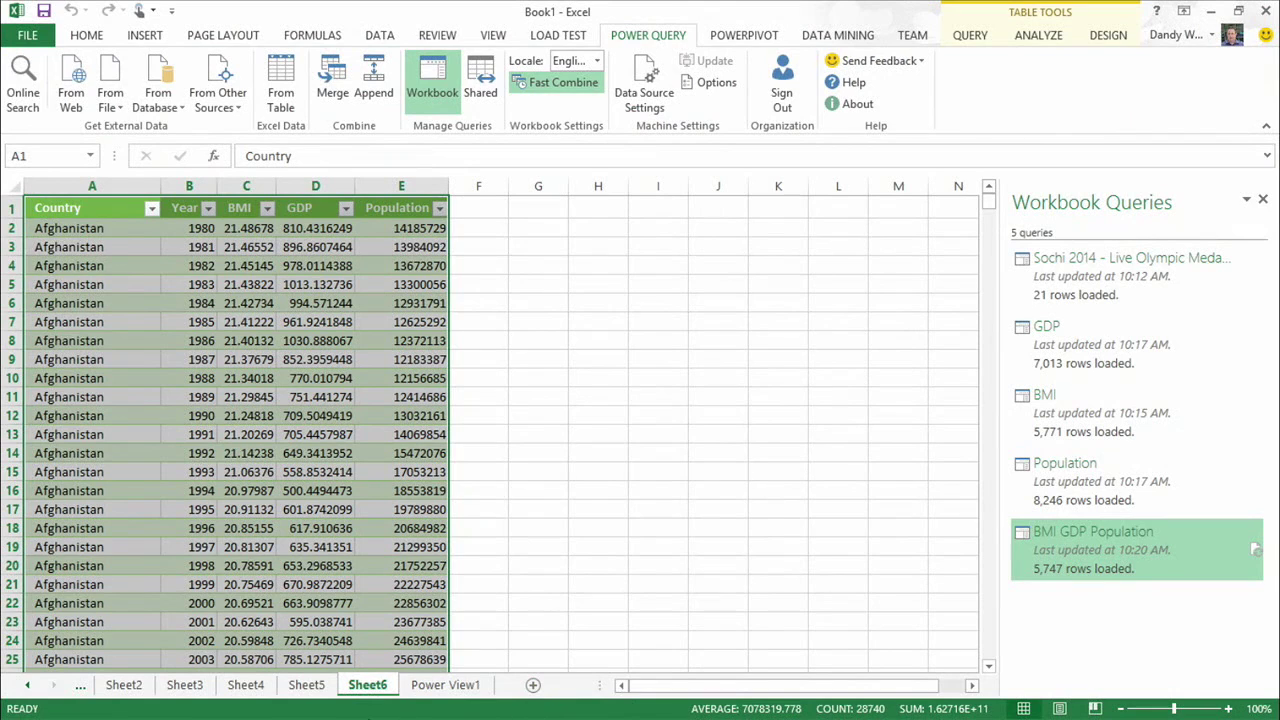
# Step: Switch to the Book2 workbook and connect Power Query to the SQL Server database server localhost
pyautogui.hotkey('alt', 'Tab')
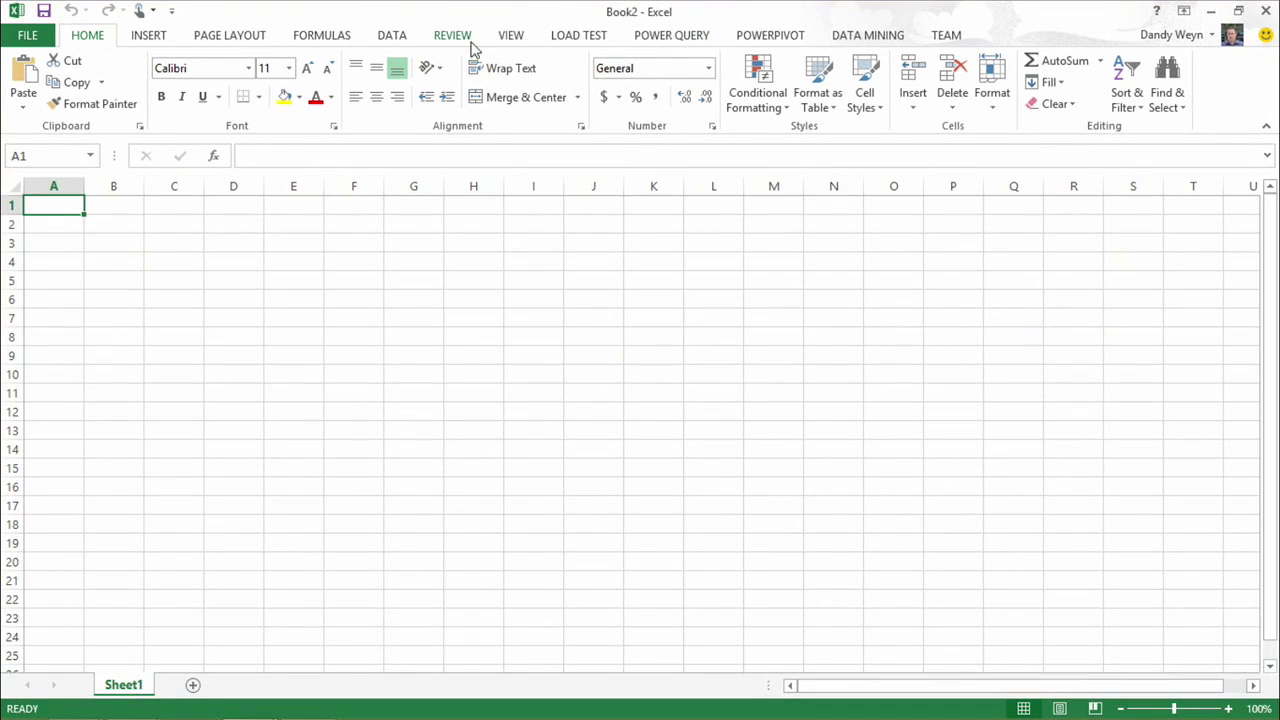
pyautogui.click(669, 45)
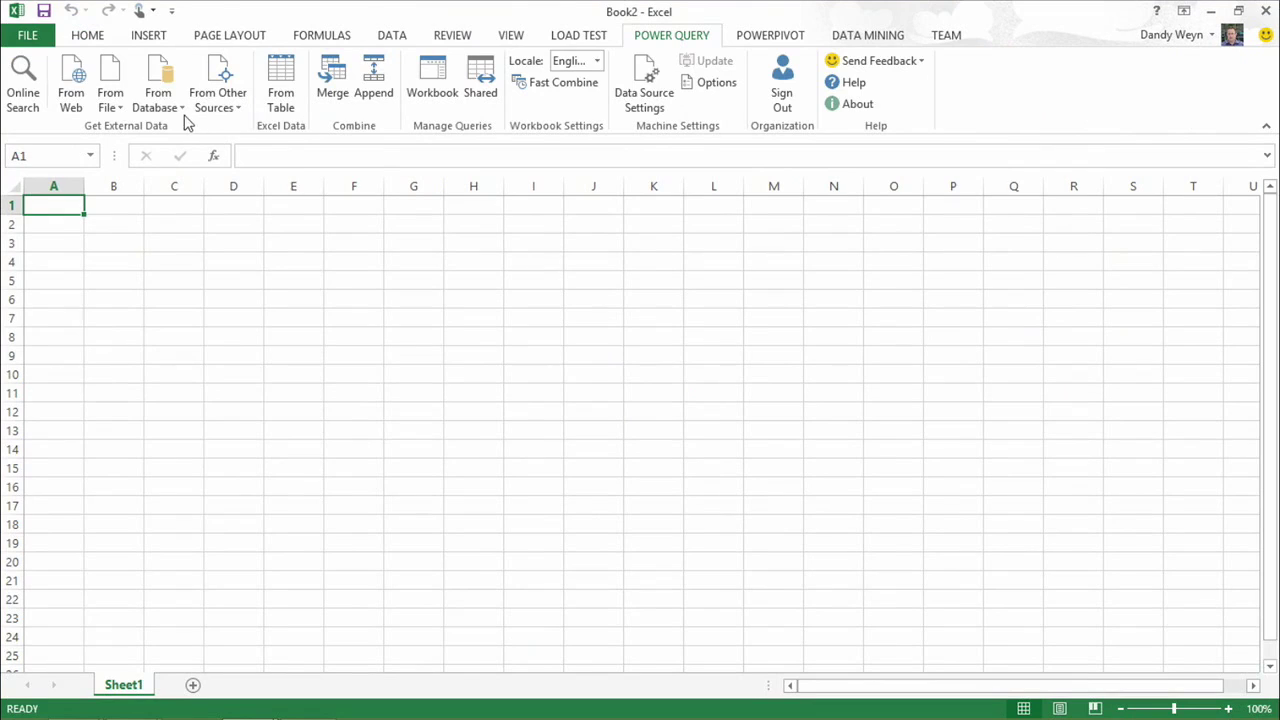
pyautogui.click(158, 100)
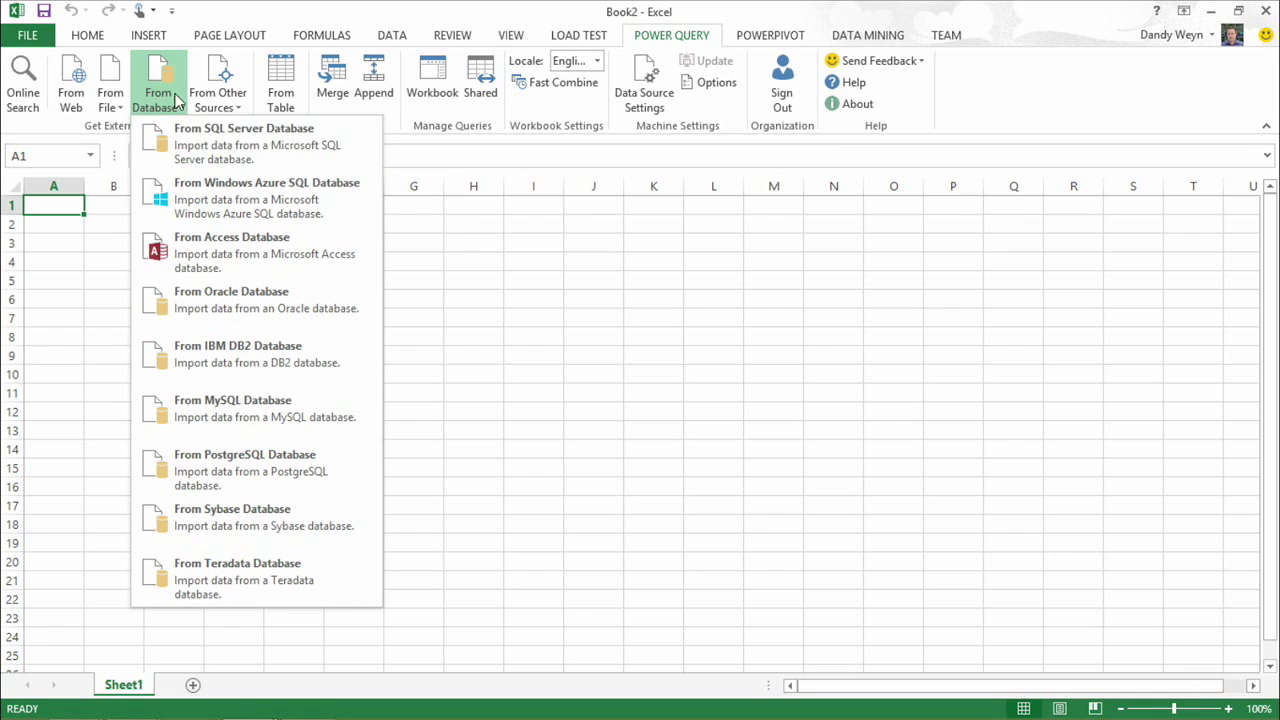
pyautogui.click(251, 150)
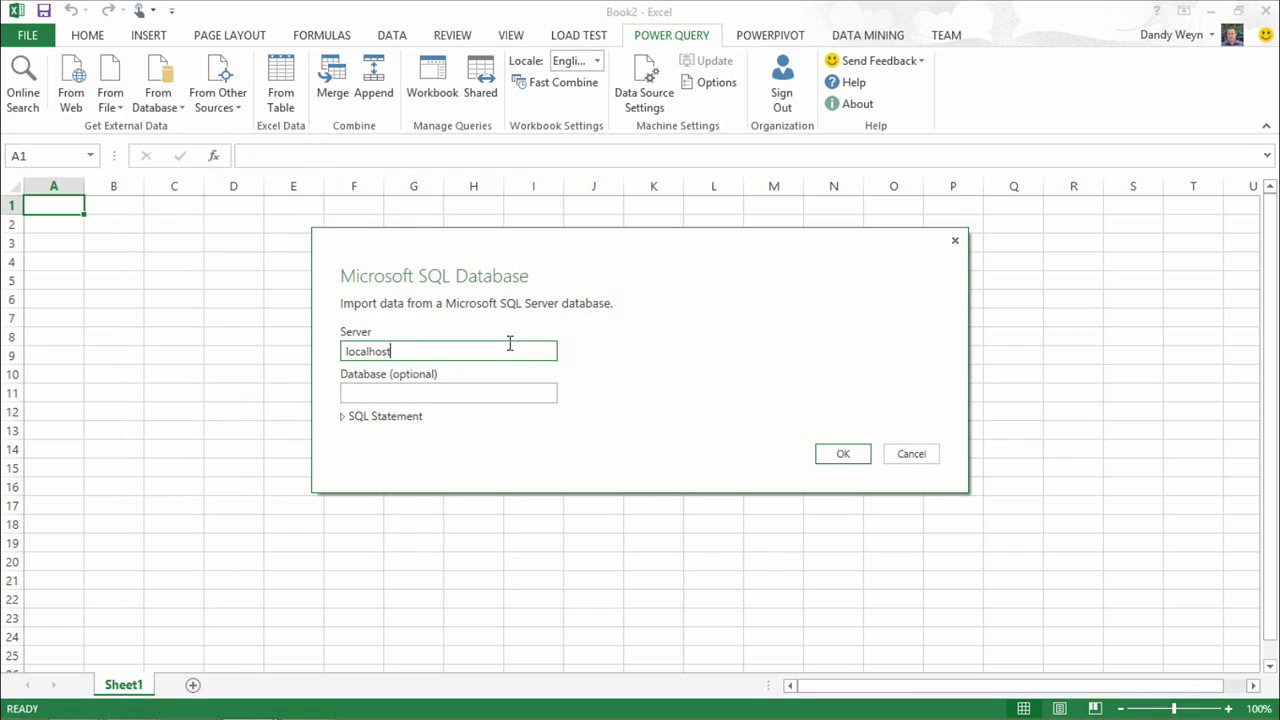
pyautogui.press('Return')
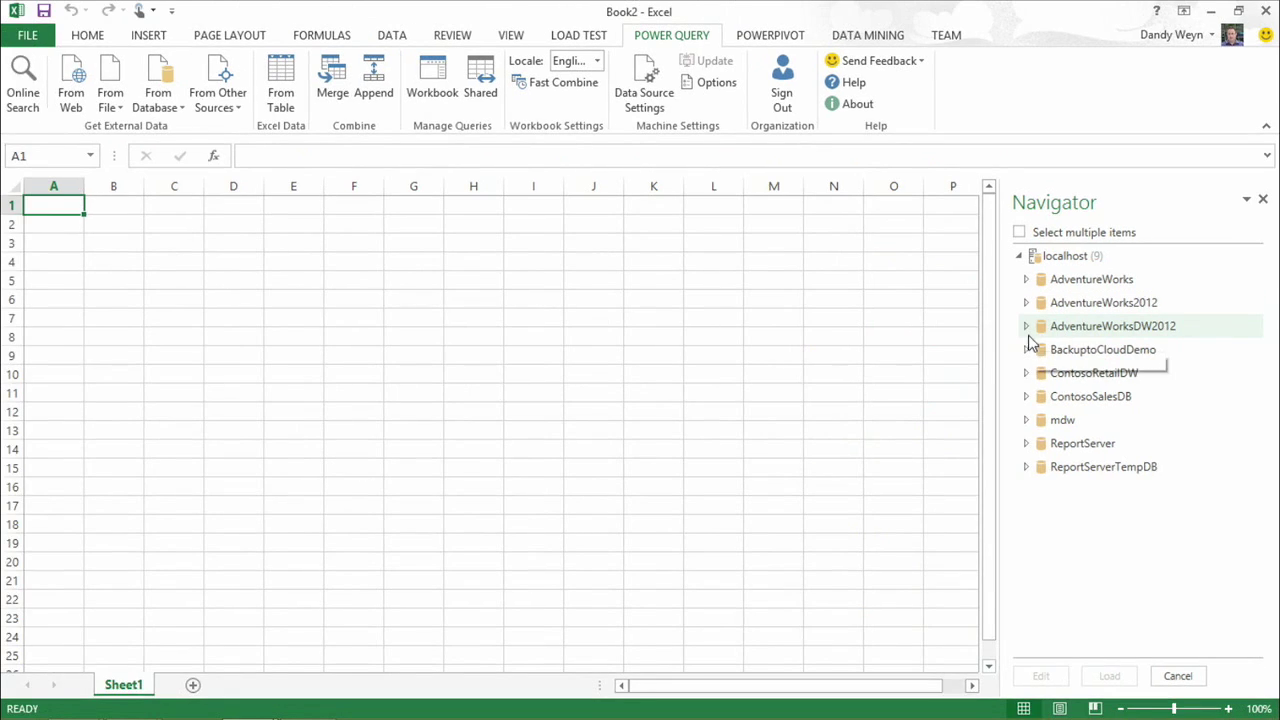
# Step: Open the FactFinance table of the AdventureWorksDW2012 database for editing in the Query Editor
pyautogui.click(1027, 328)
pyautogui.scroll(-6, 1150, 440)
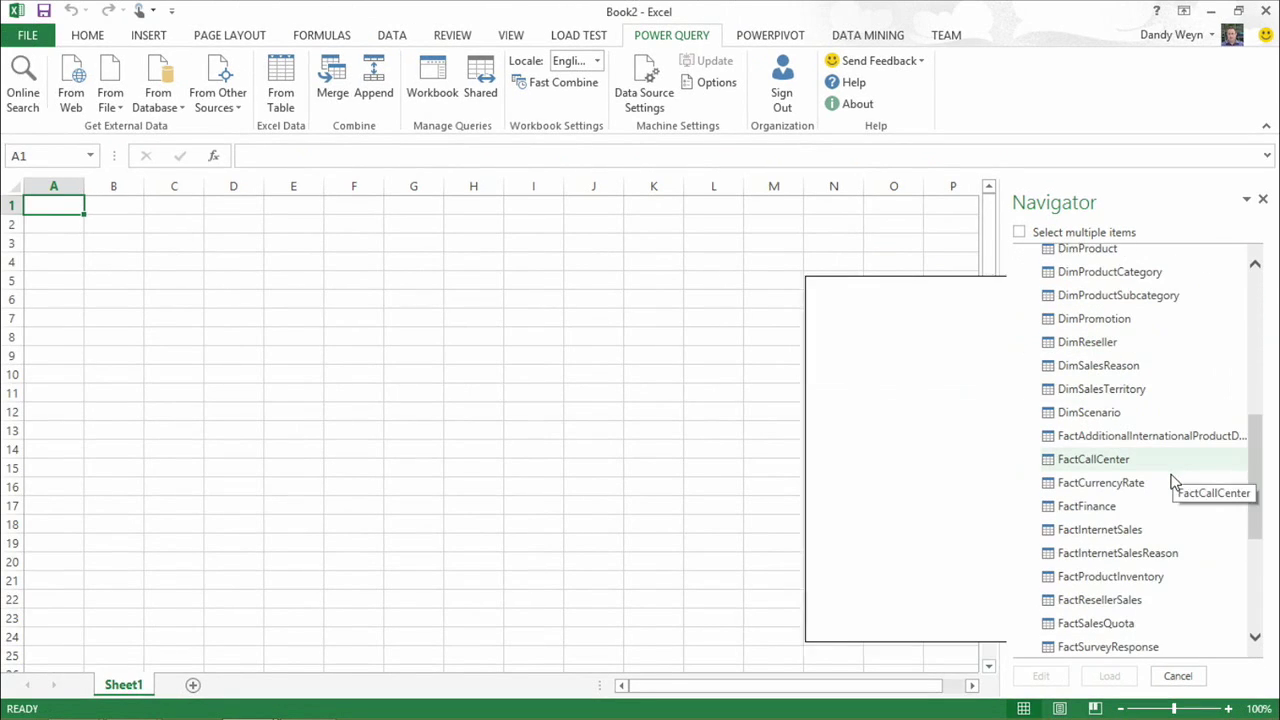
pyautogui.scroll(-1, 1120, 460)
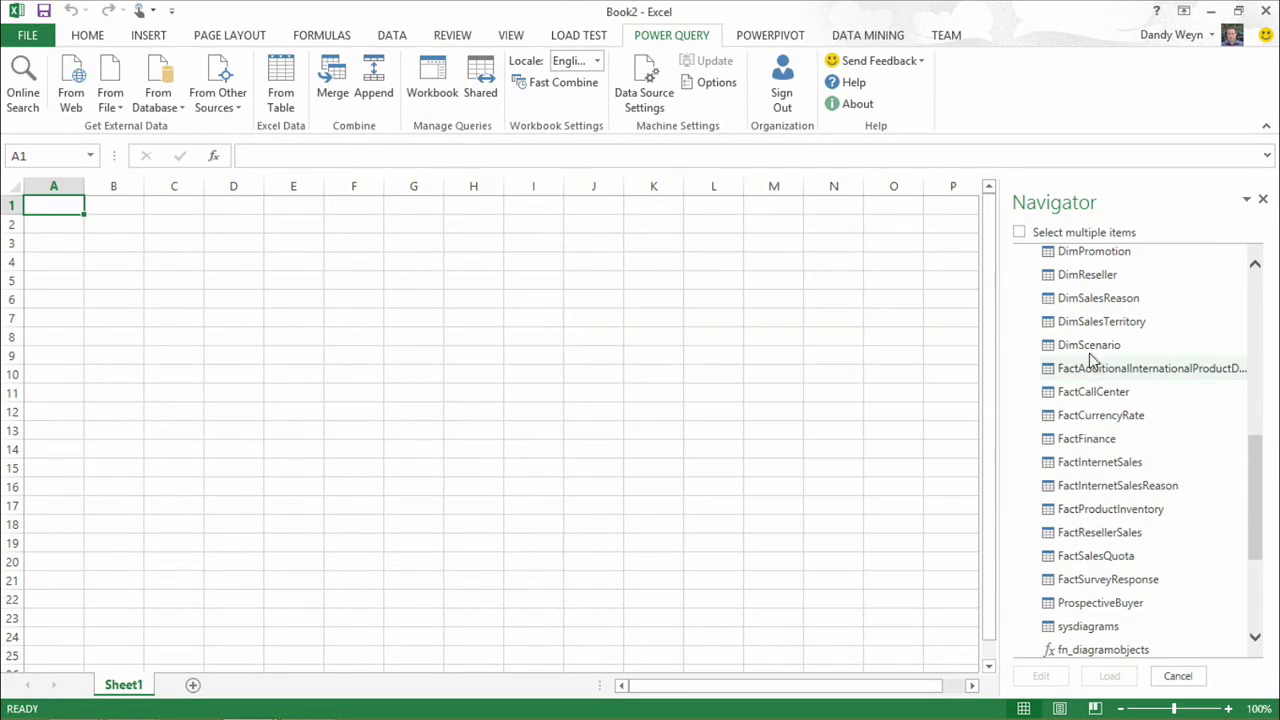
pyautogui.moveTo(1088, 342)
pyautogui.moveTo(1104, 452)
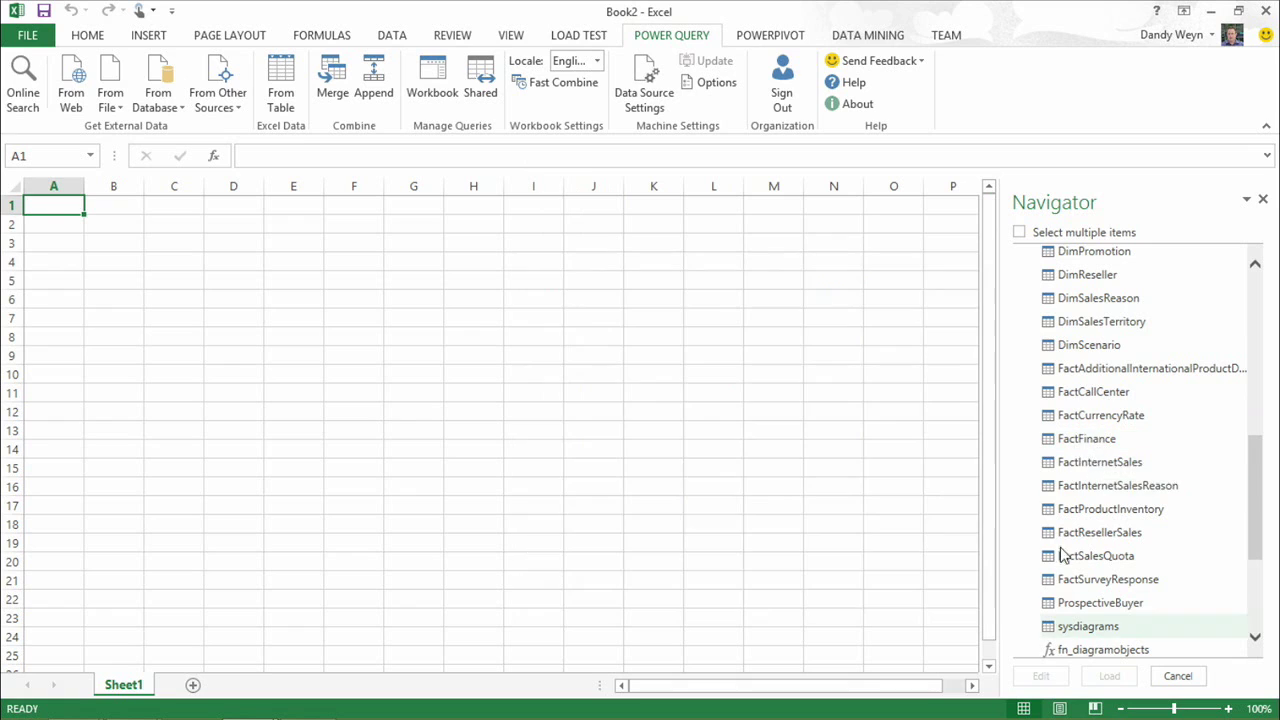
pyautogui.click(1087, 442)
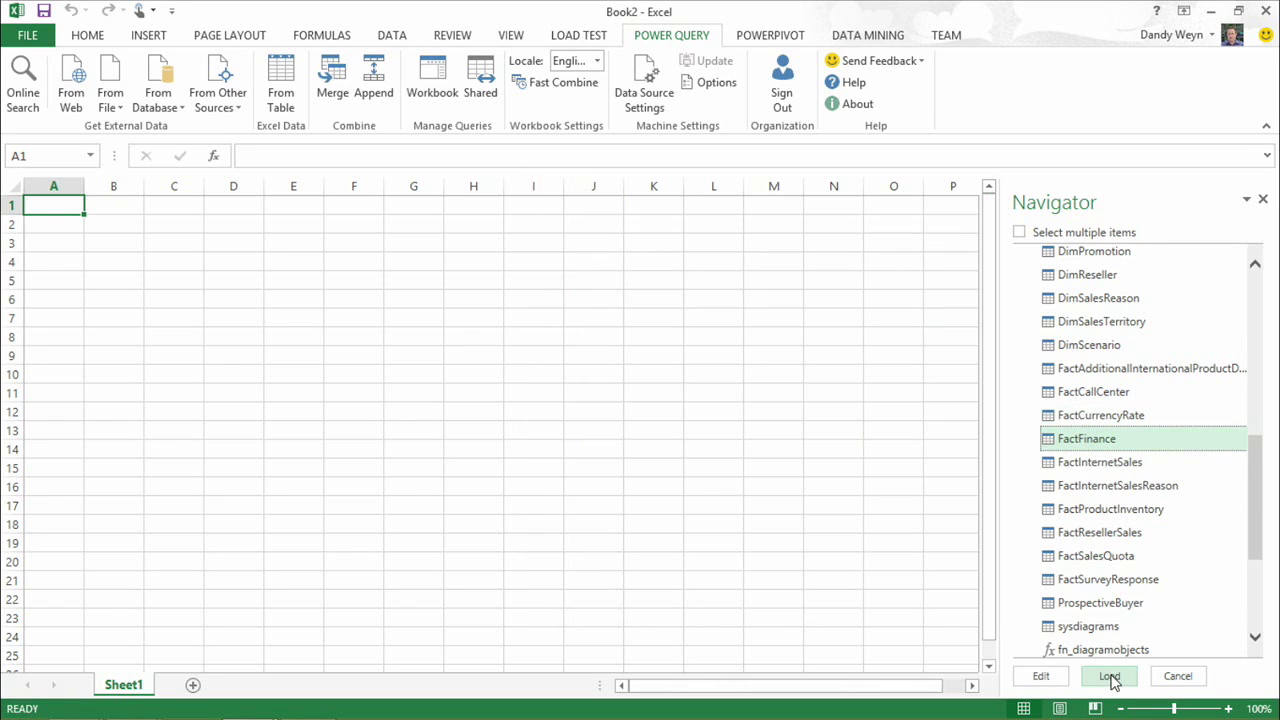
pyautogui.click(1041, 676)
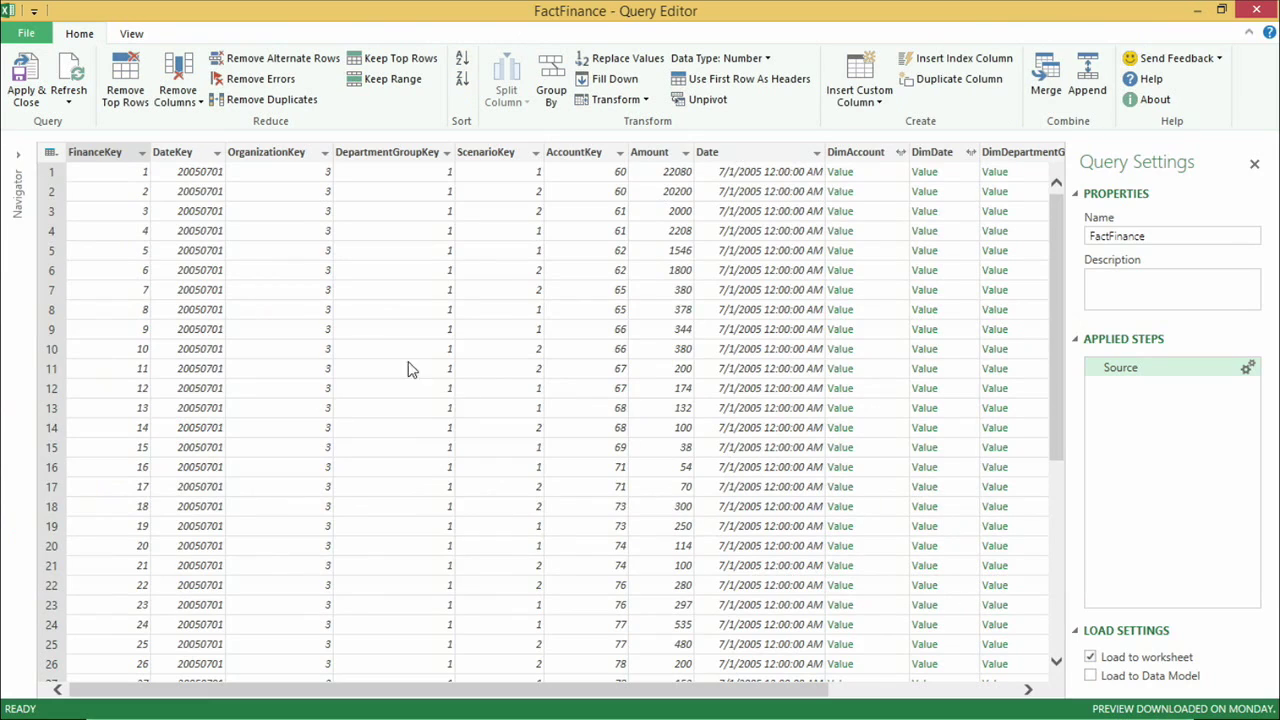
# Step: Filter the FactFinance rows to those whose FinanceKey is less than 20
pyautogui.click(142, 156)
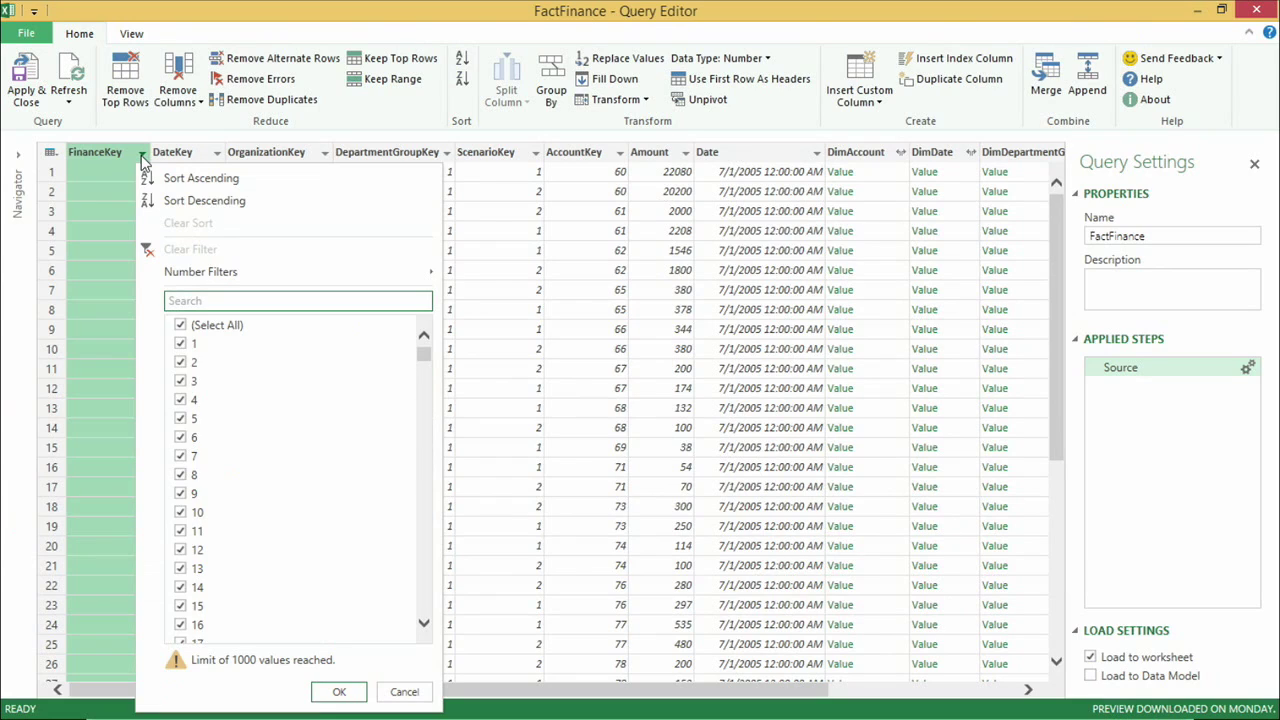
pyautogui.moveTo(218, 283)
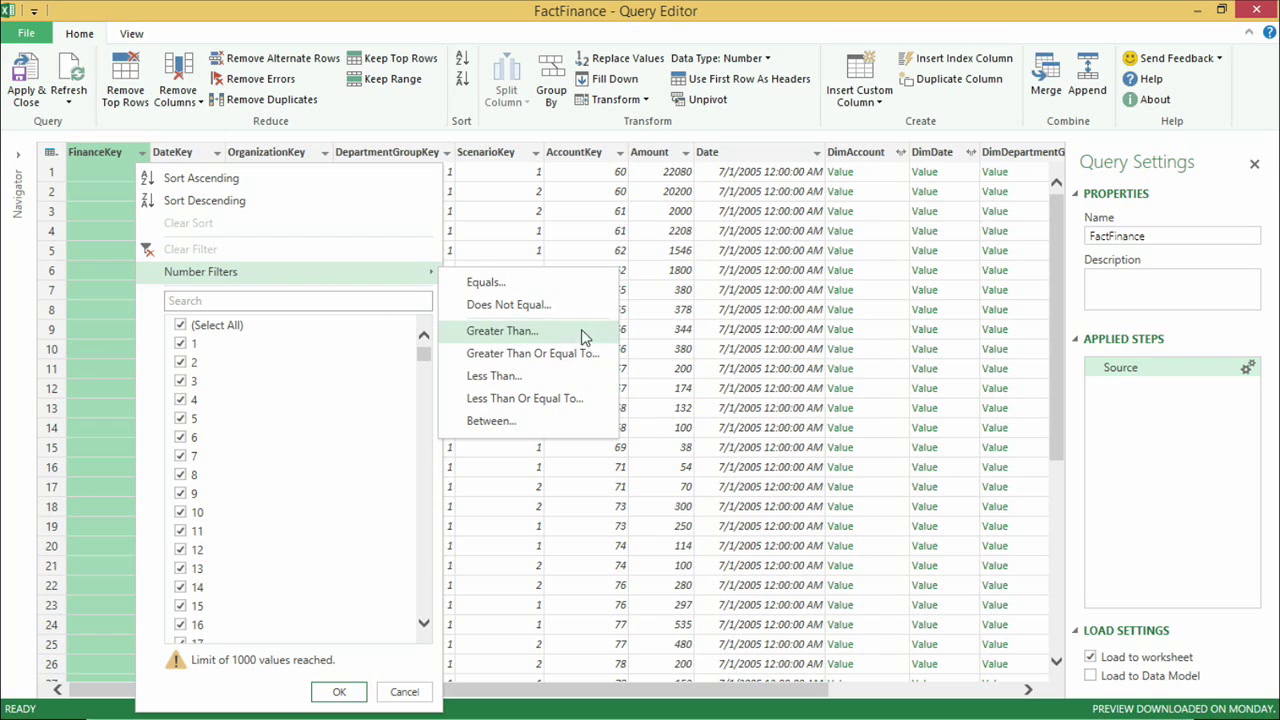
pyautogui.click(525, 376)
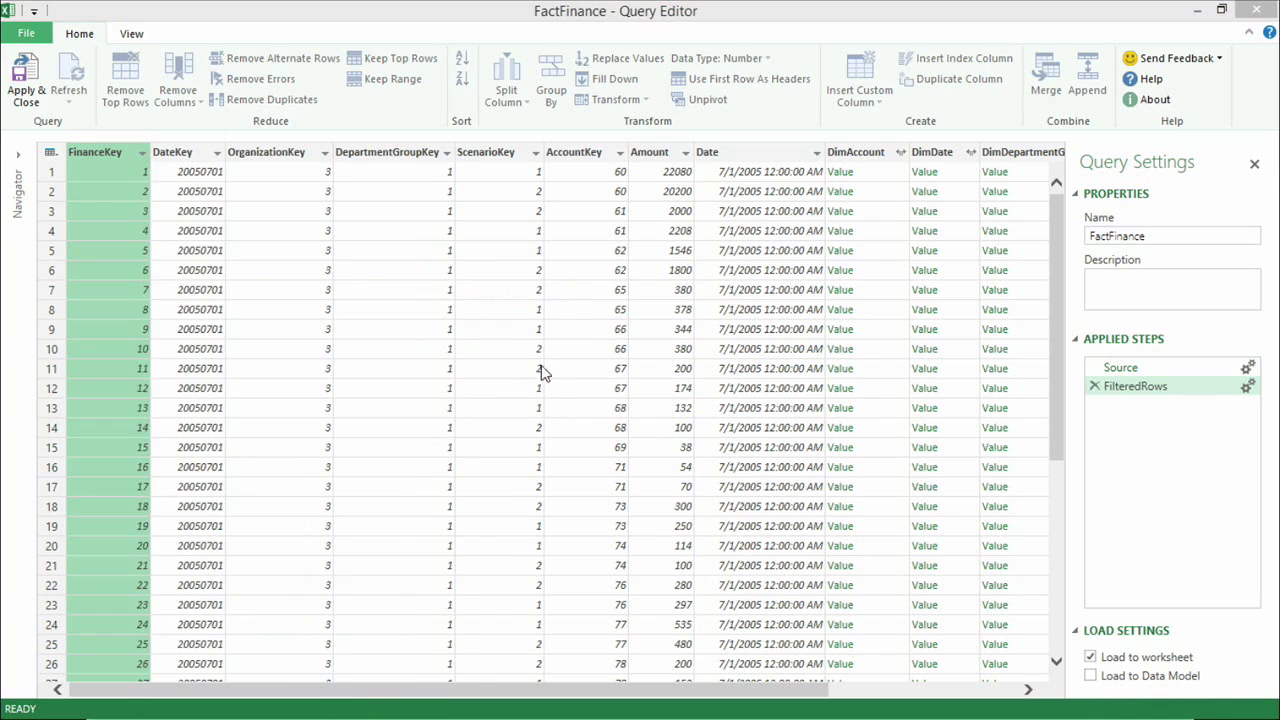
pyautogui.click(573, 349)
pyautogui.write('20')
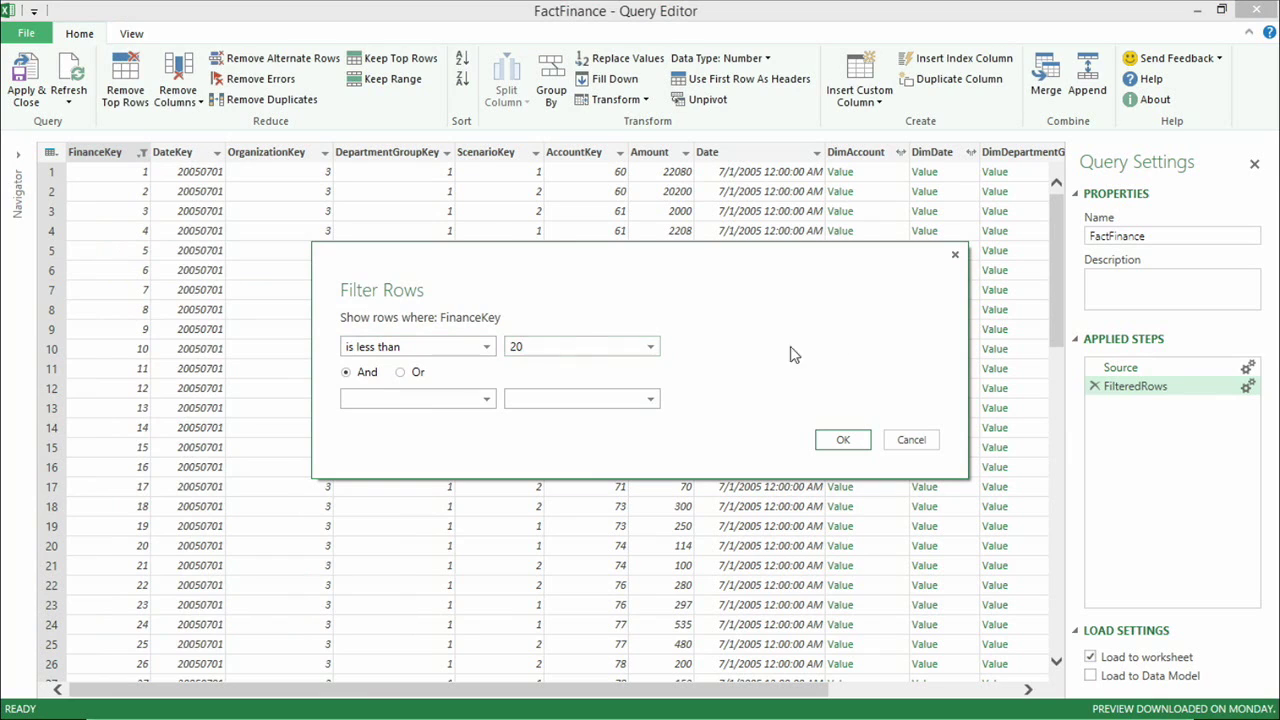
pyautogui.click(843, 440)
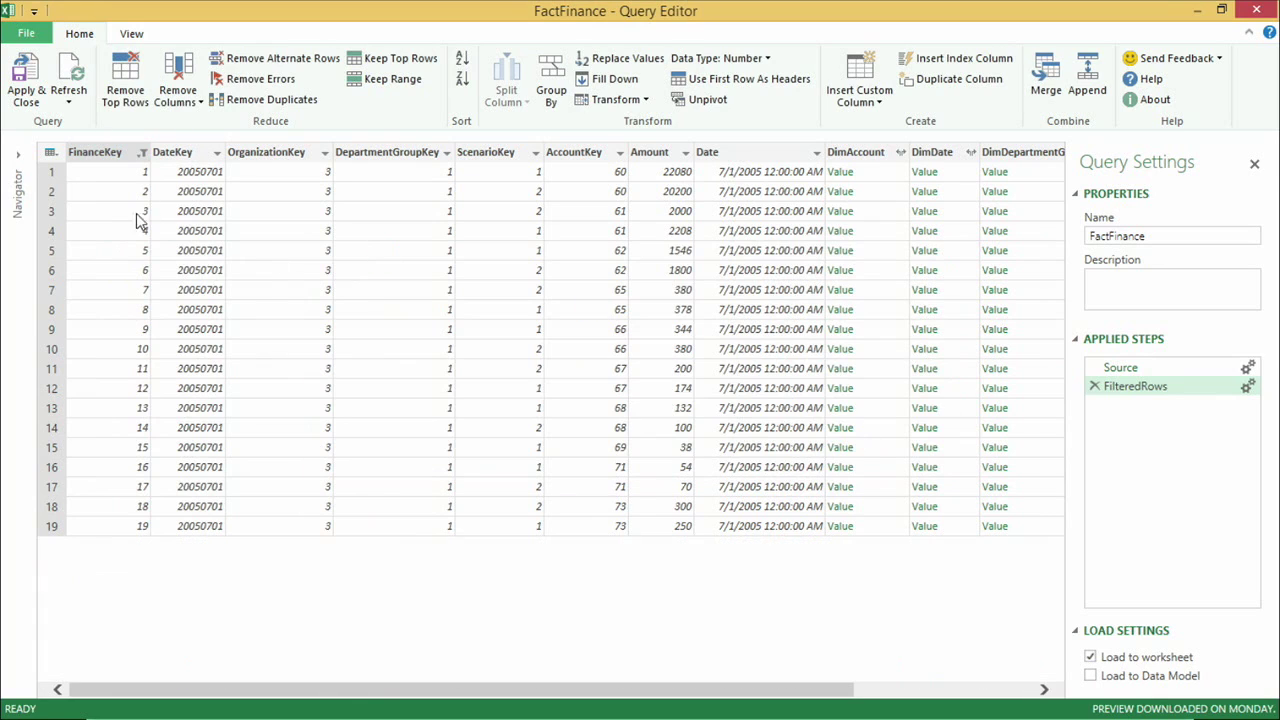
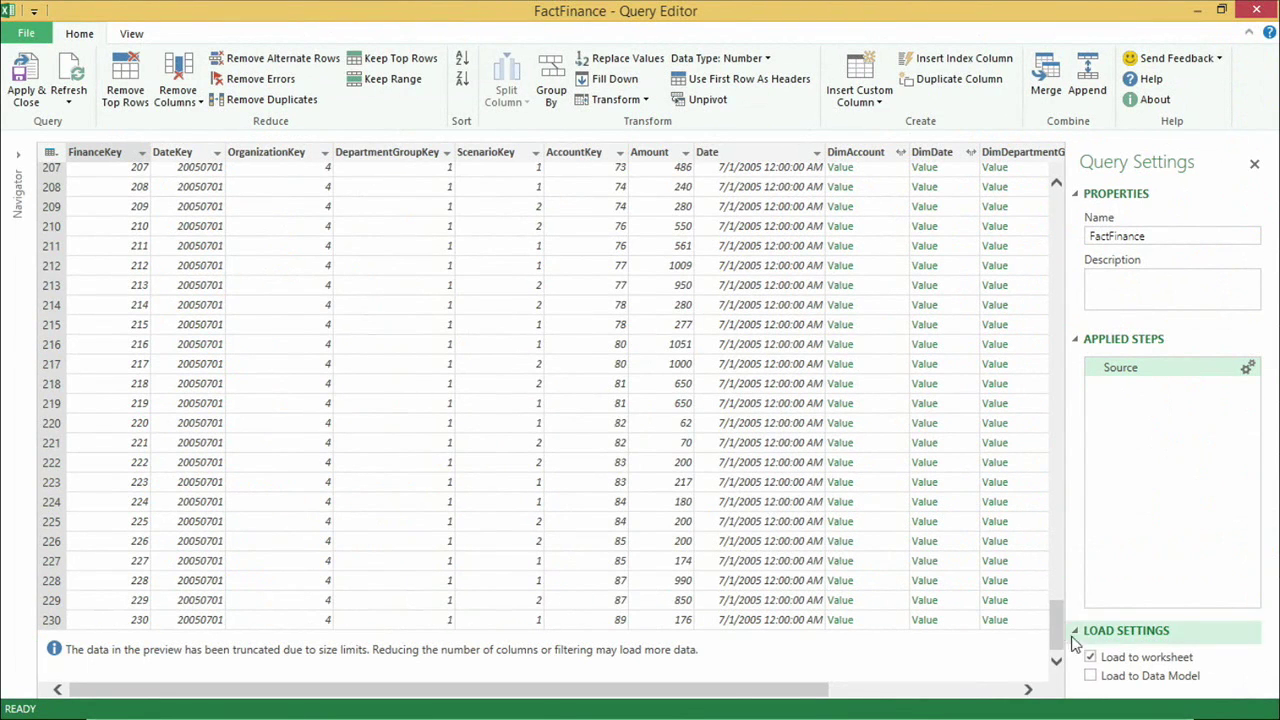
# Step: Remove the OrganizationKey, DepartmentGroupKey and ScenarioKey columns from the FactFinance query
pyautogui.moveTo(1056, 640); pyautogui.dragTo(1048, 197)
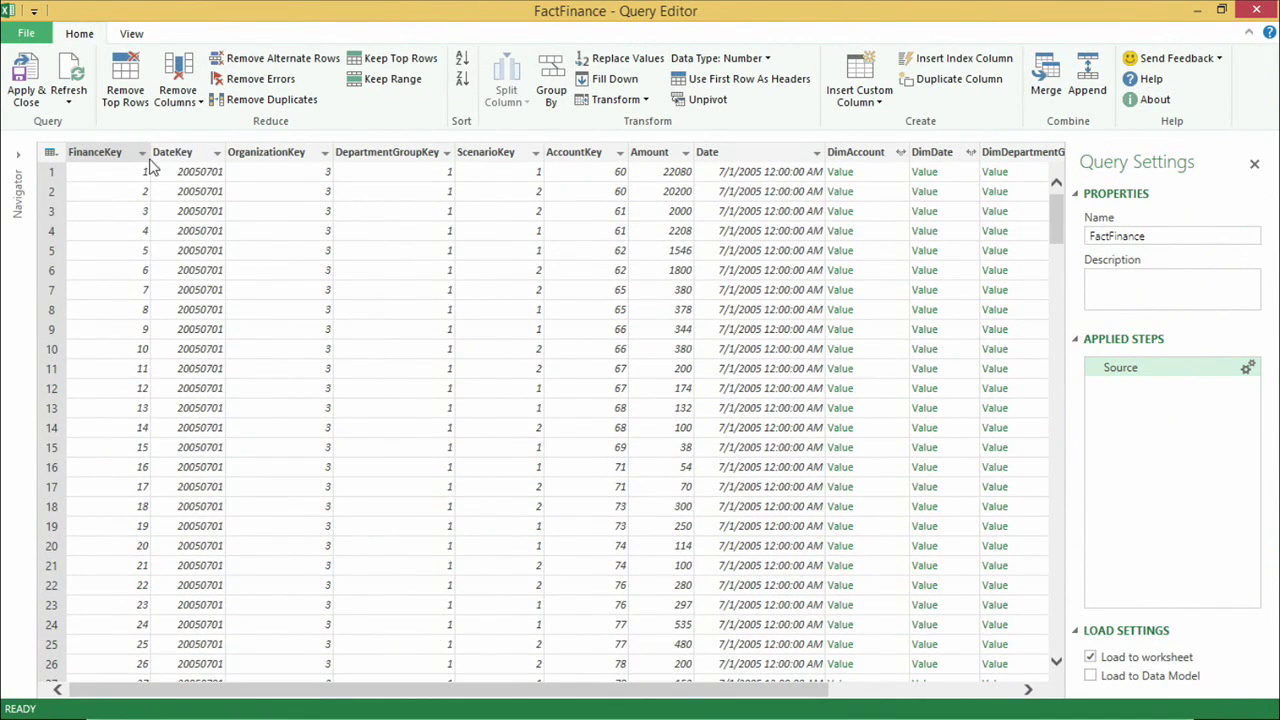
pyautogui.click(290, 152)
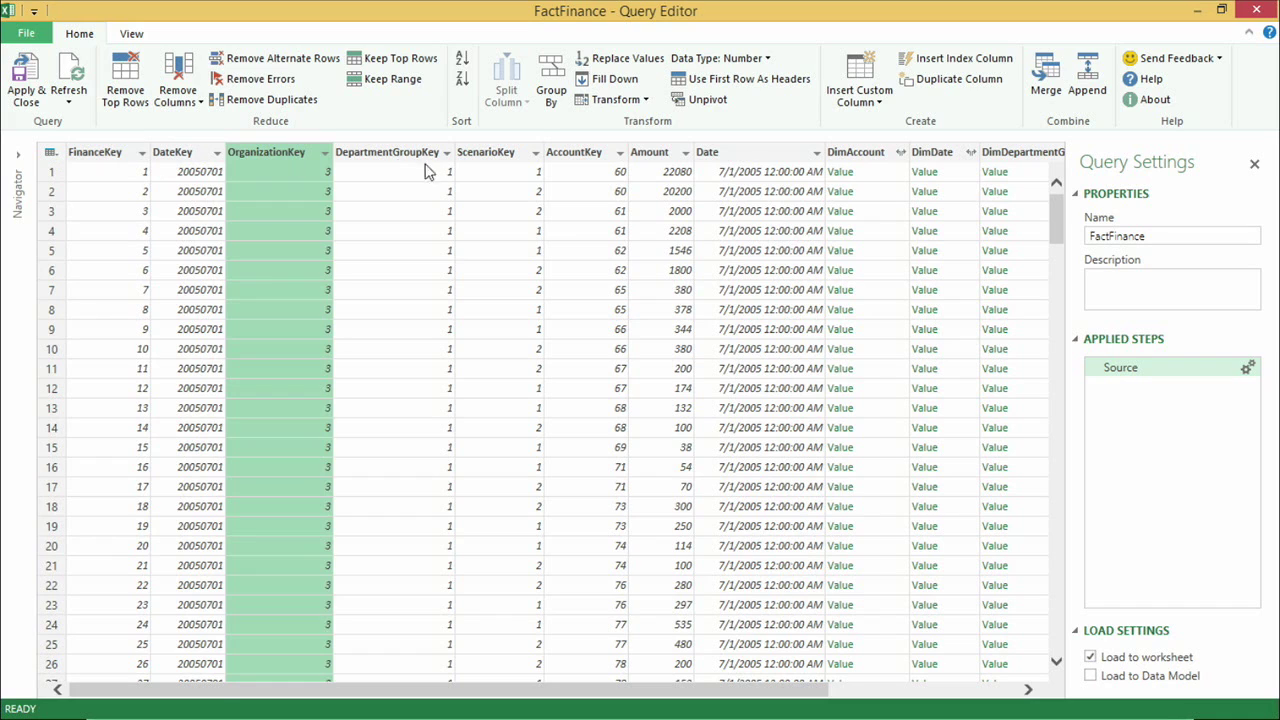
pyautogui.keyDown('shift'); pyautogui.click(482, 152); pyautogui.keyUp('shift')
pyautogui.rightClick(482, 150)
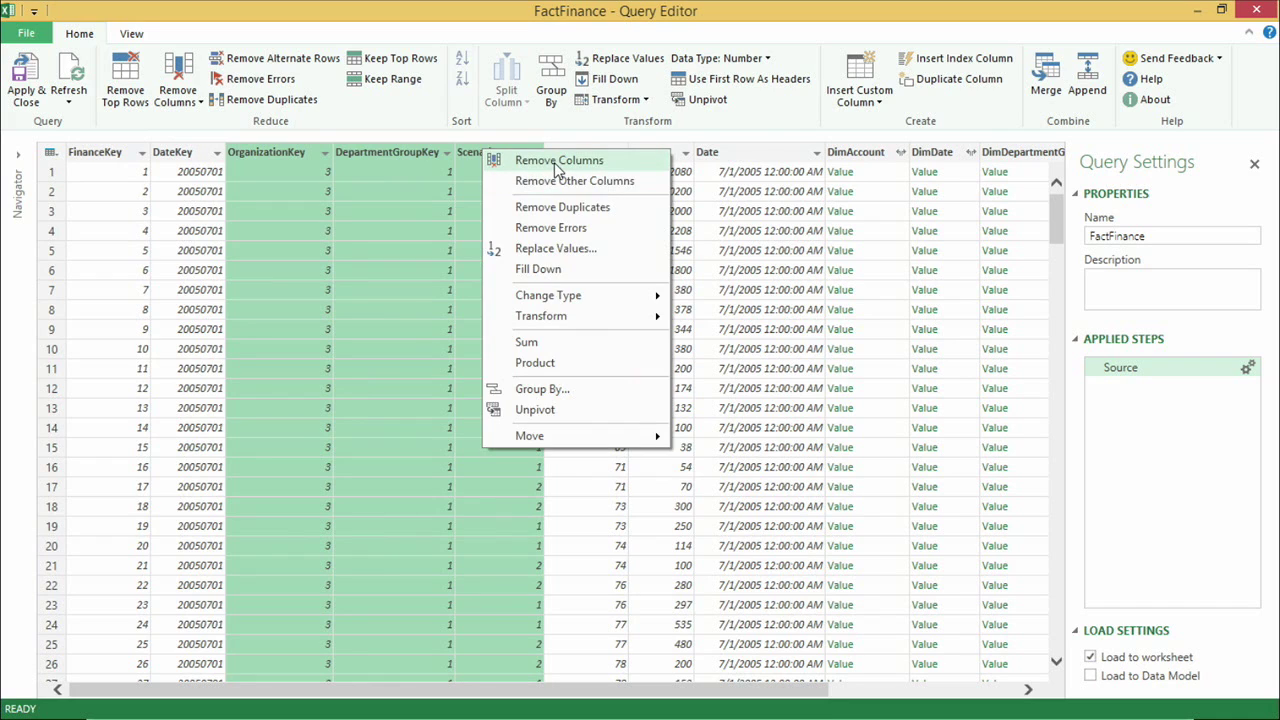
pyautogui.click(558, 163)
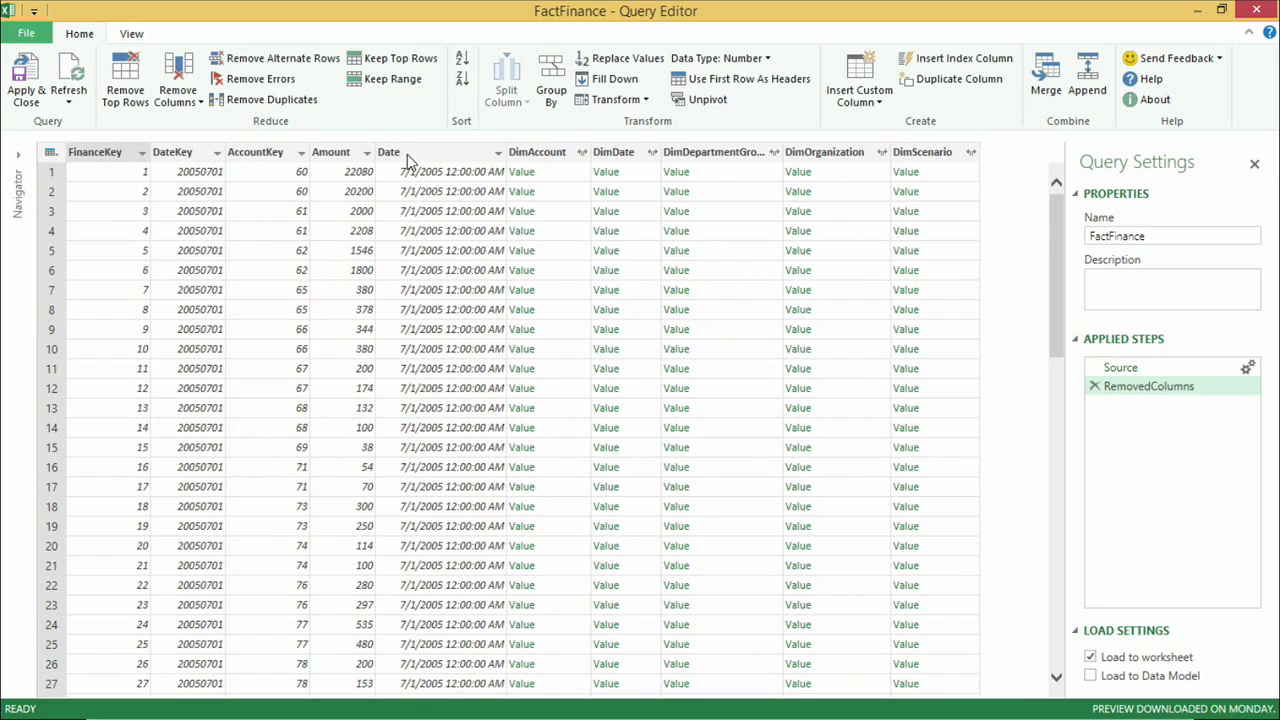
# Step: Filter the FactFinance query to keep only rows where FinanceKey is less than 20
pyautogui.click(142, 157)
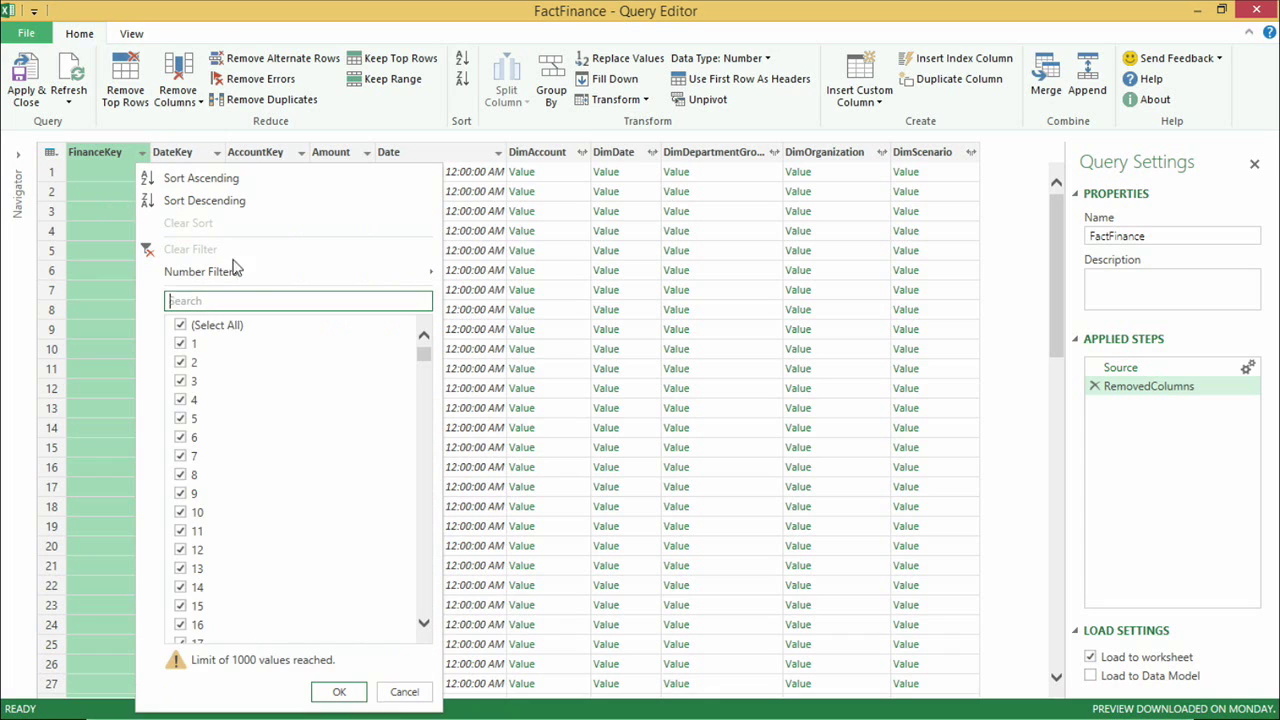
pyautogui.moveTo(253, 272)
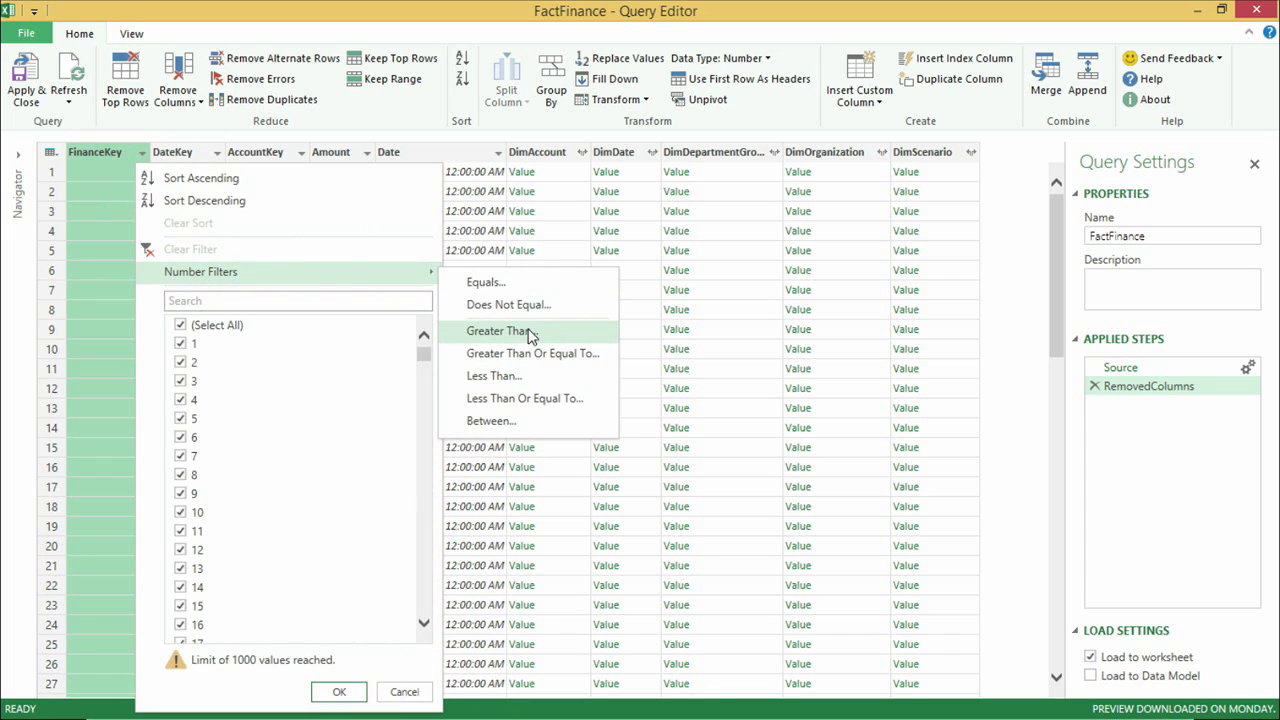
pyautogui.click(526, 376)
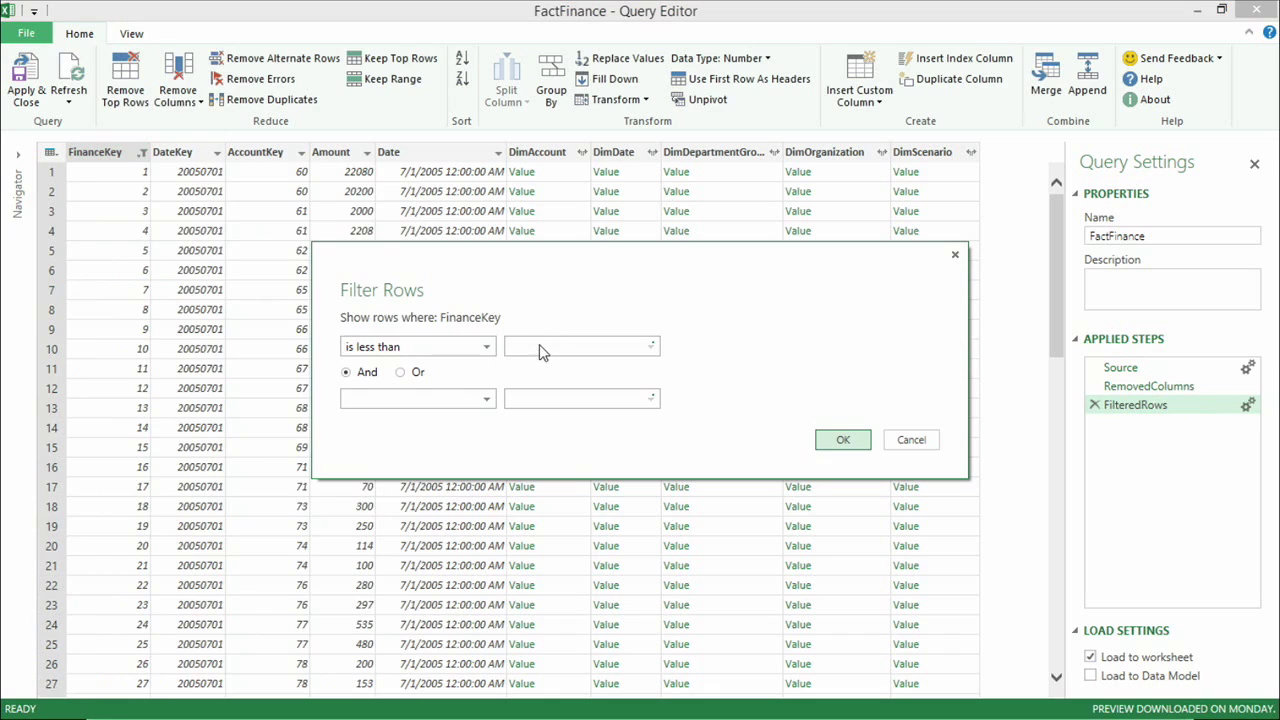
pyautogui.click(541, 345)
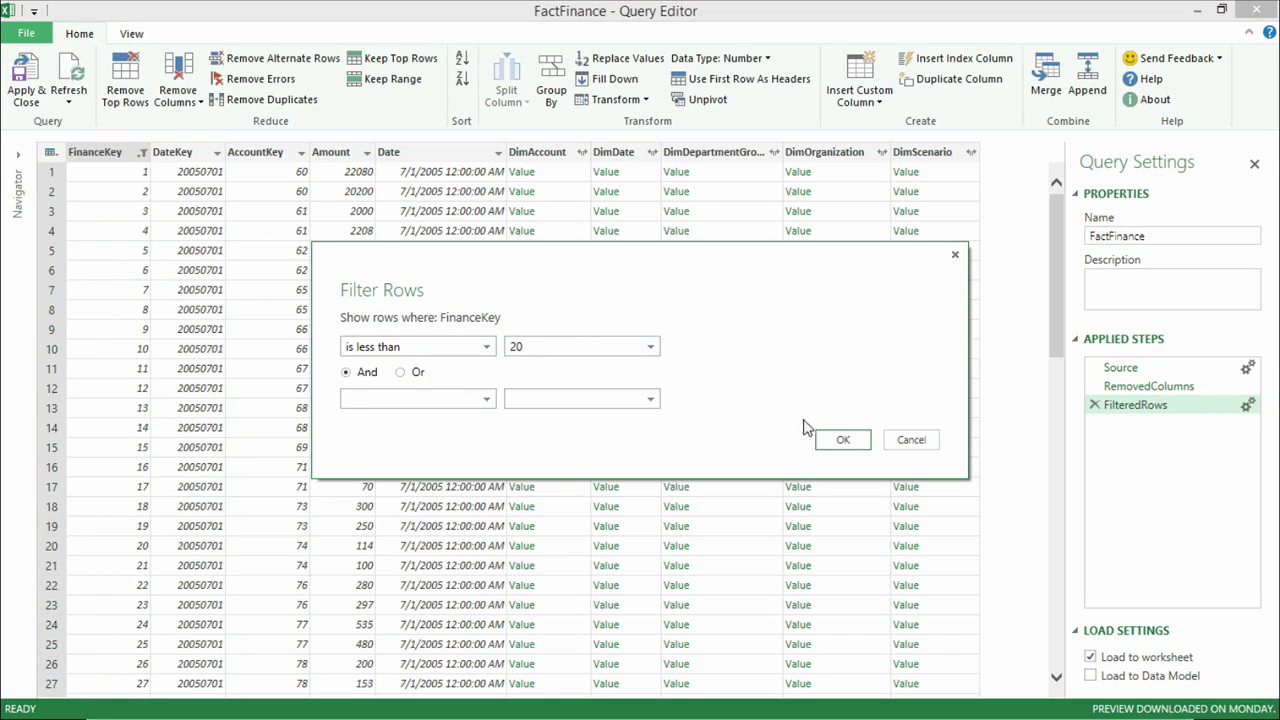
pyautogui.click(840, 440)
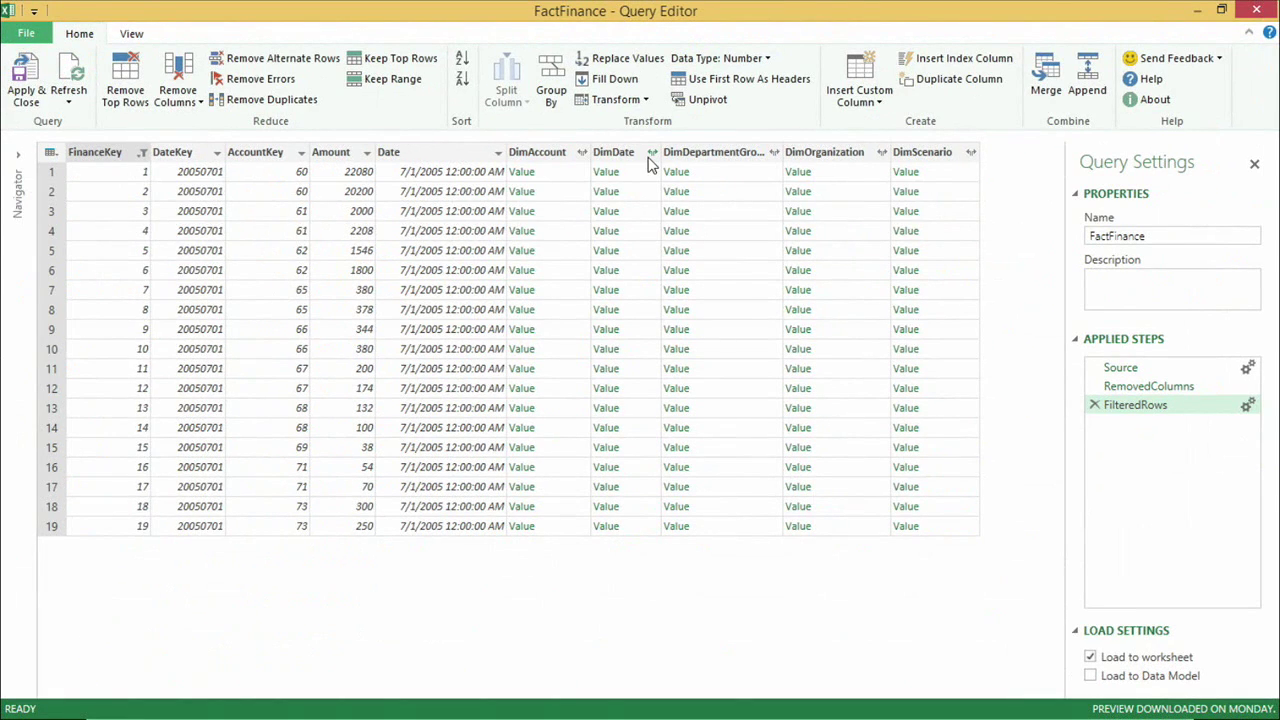
# Step: Expand the DimAccount column to include only its AccountDescription field
pyautogui.click(582, 152)
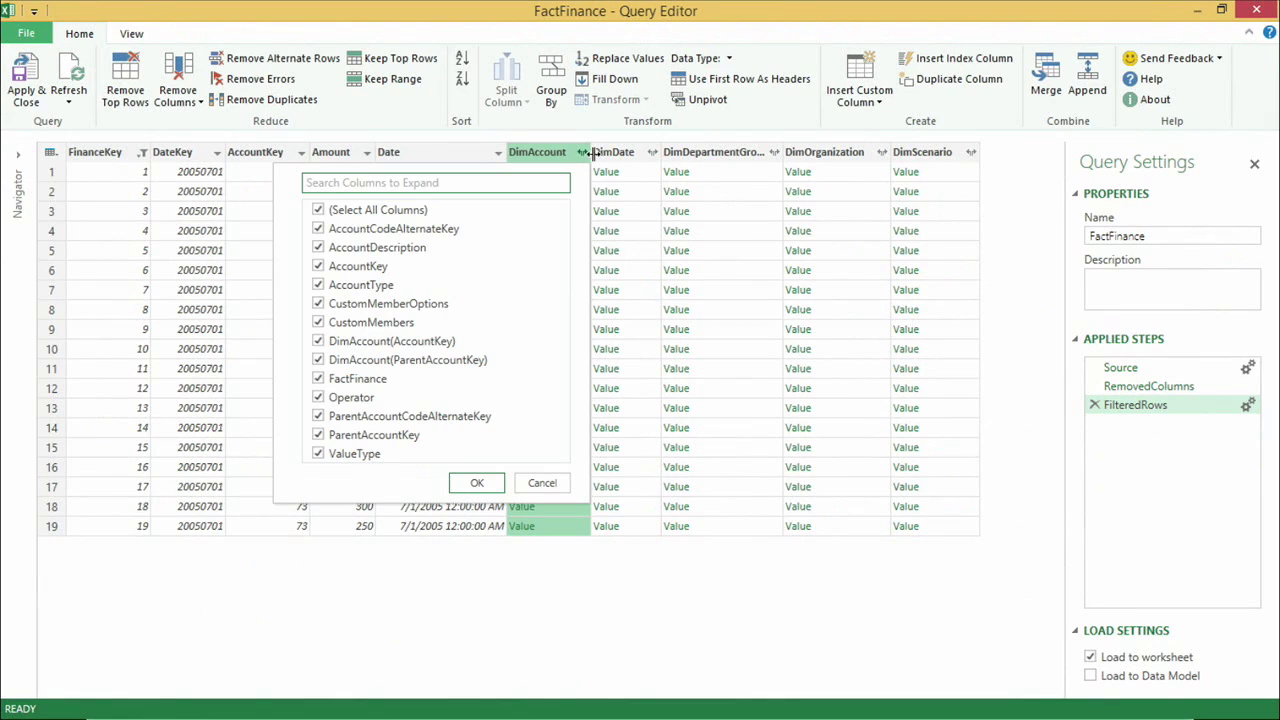
pyautogui.click(378, 211)
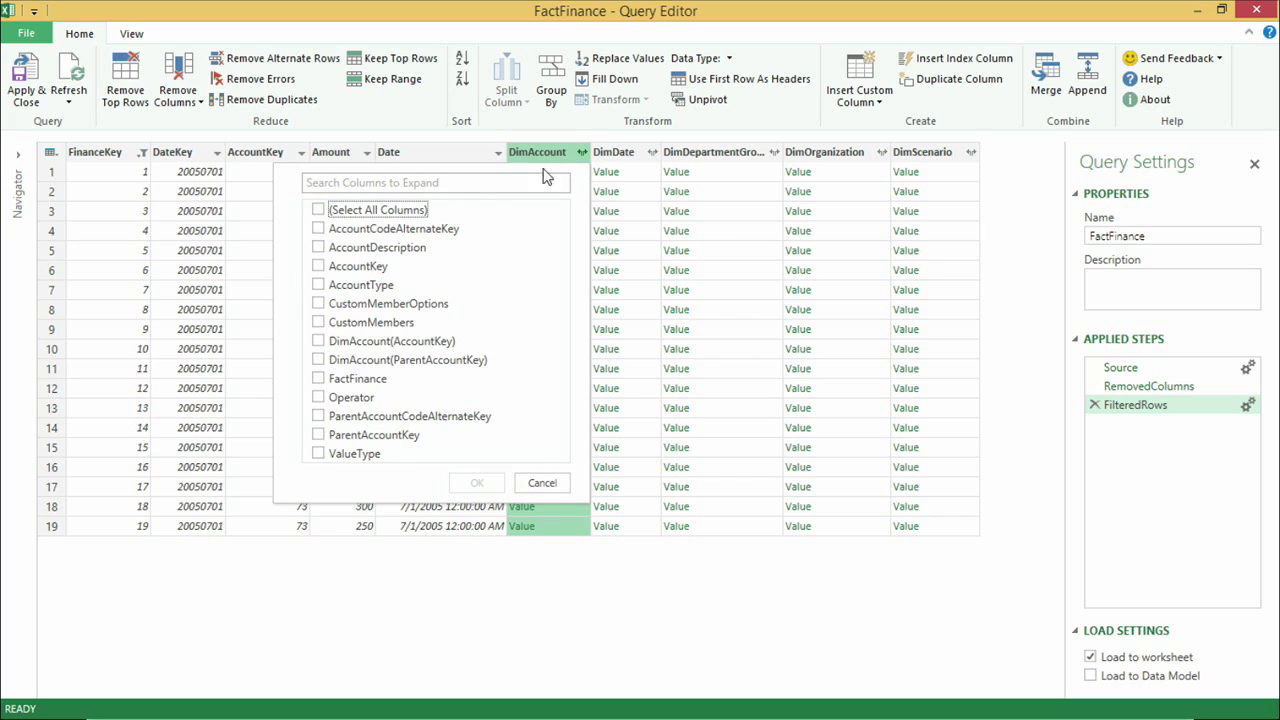
pyautogui.click(385, 250)
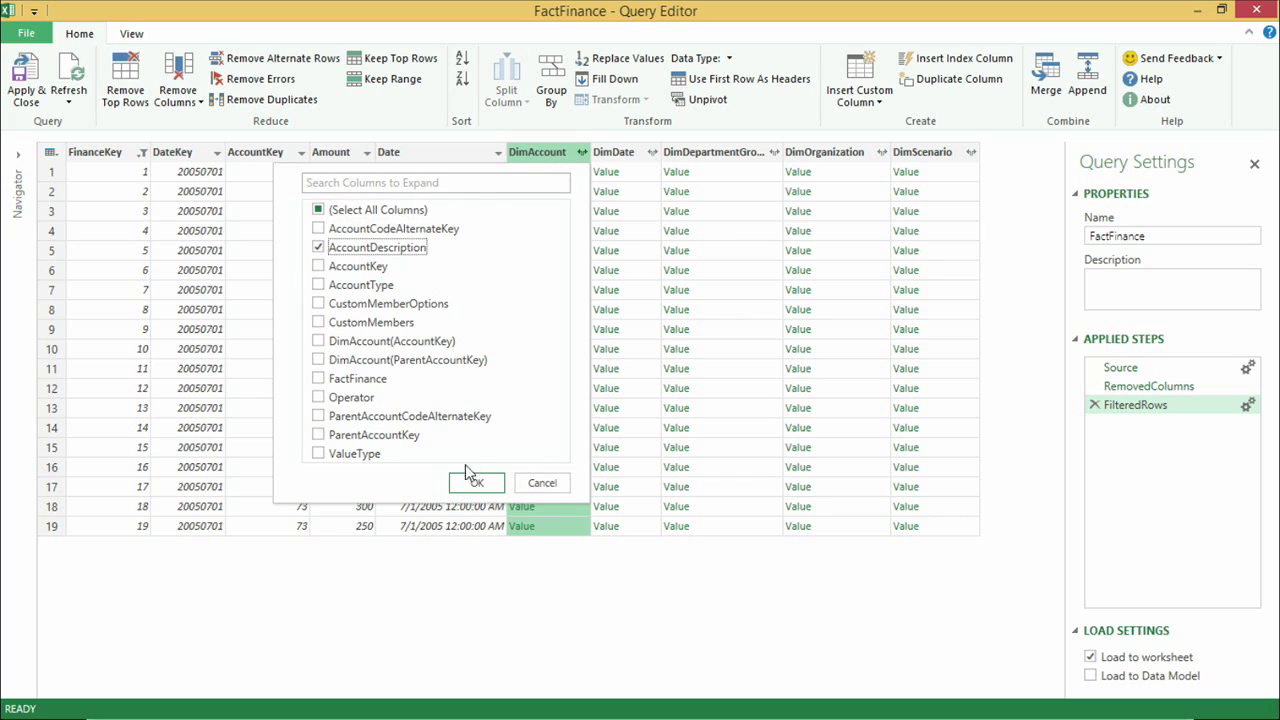
pyautogui.click(476, 483)
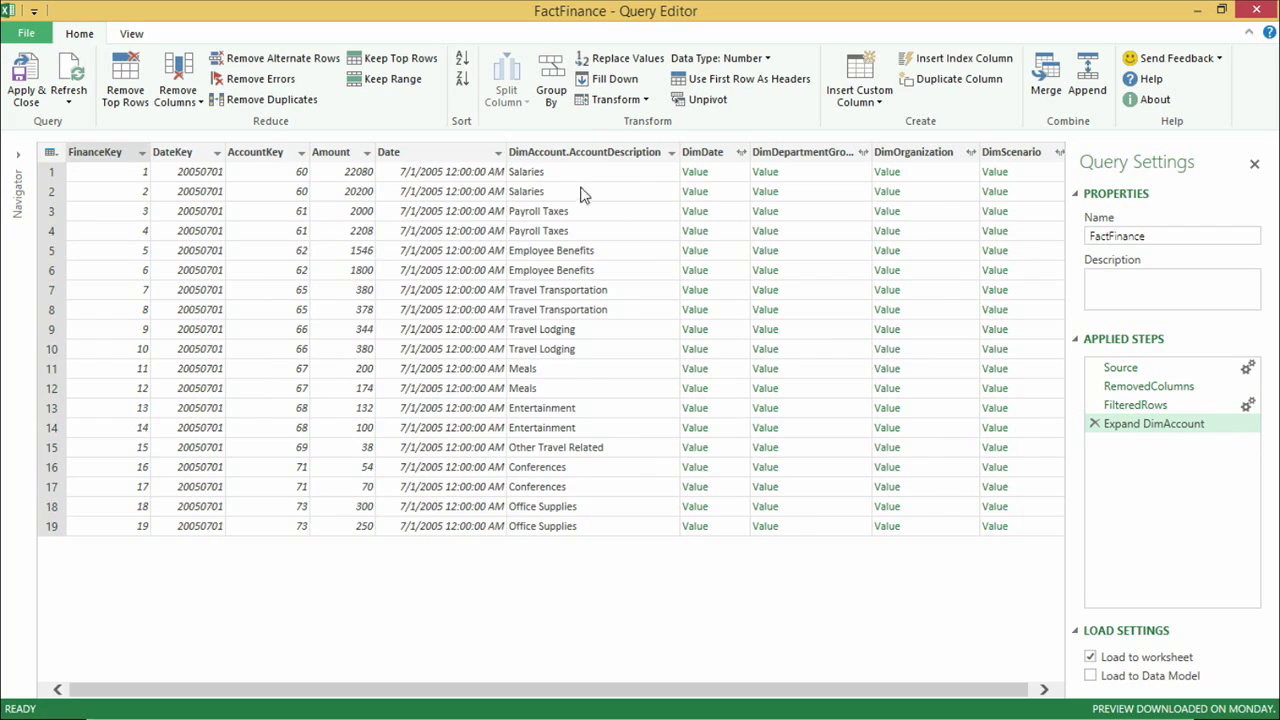
# Step: Remove the DimDate column and expand the DimDepartmentGroup column to only its DepartmentGroupName field
pyautogui.rightClick(705, 158)
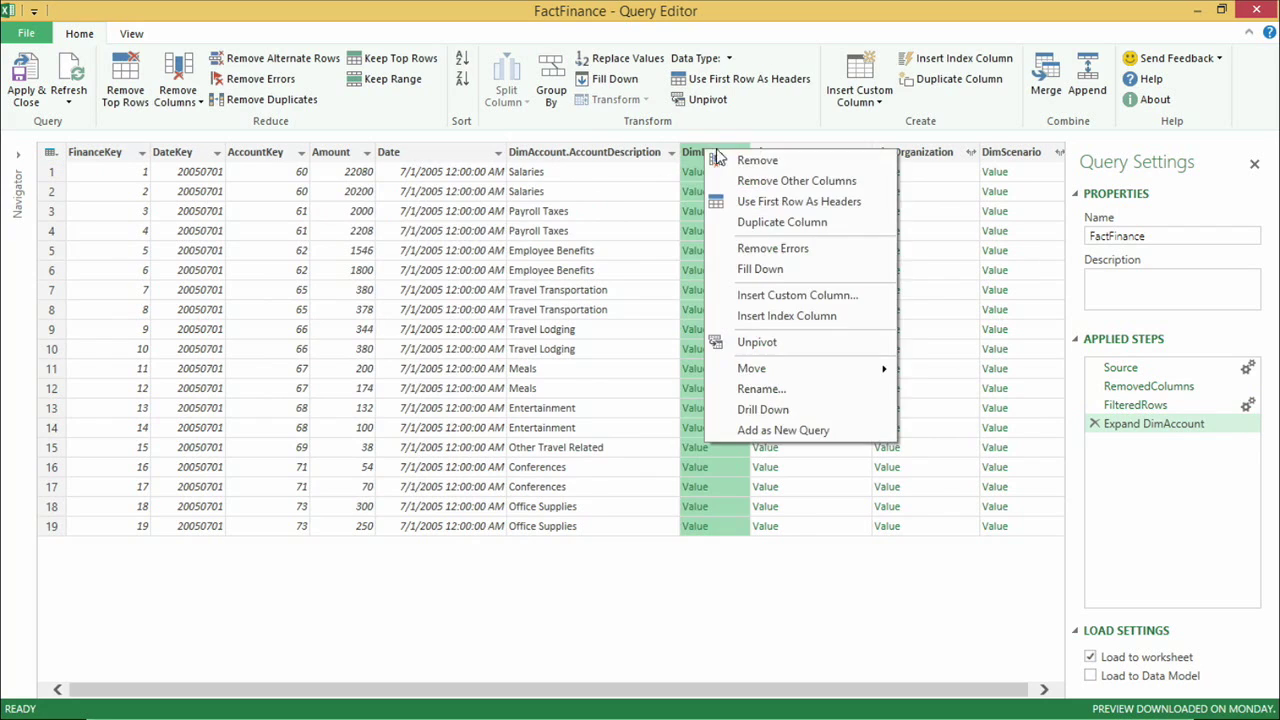
pyautogui.click(738, 160)
pyautogui.click(792, 152)
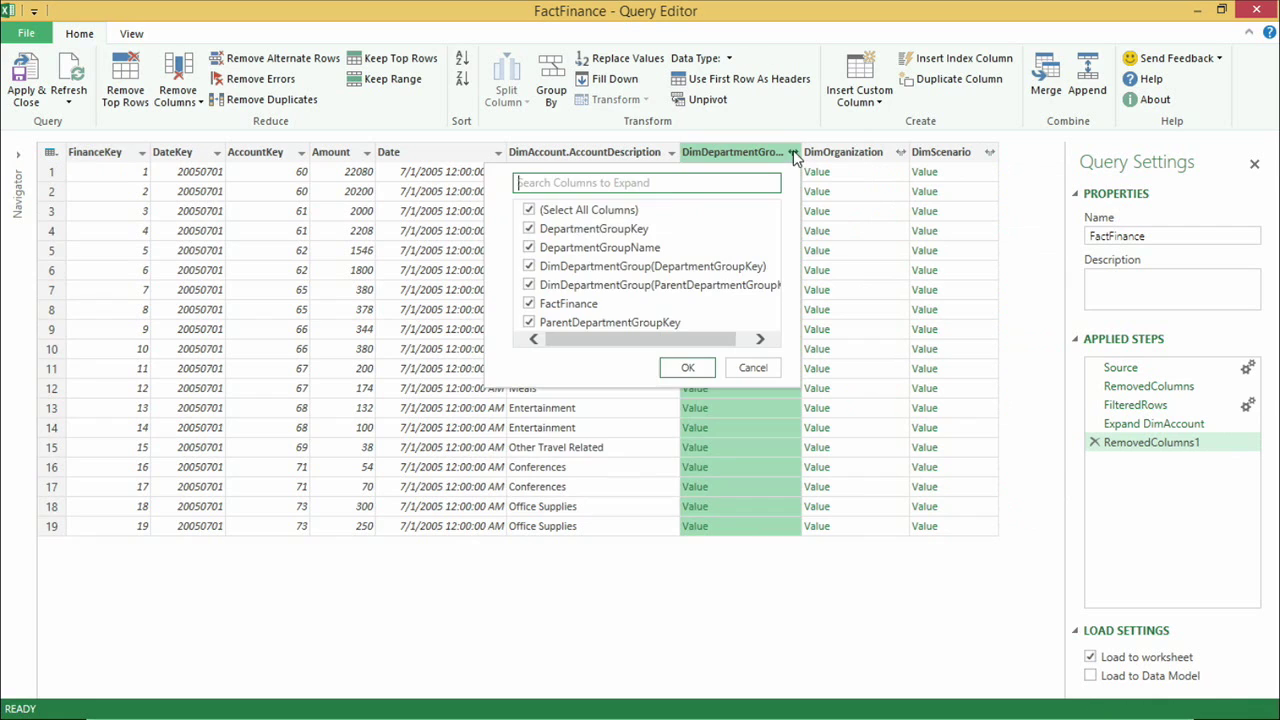
pyautogui.click(585, 210)
pyautogui.click(592, 249)
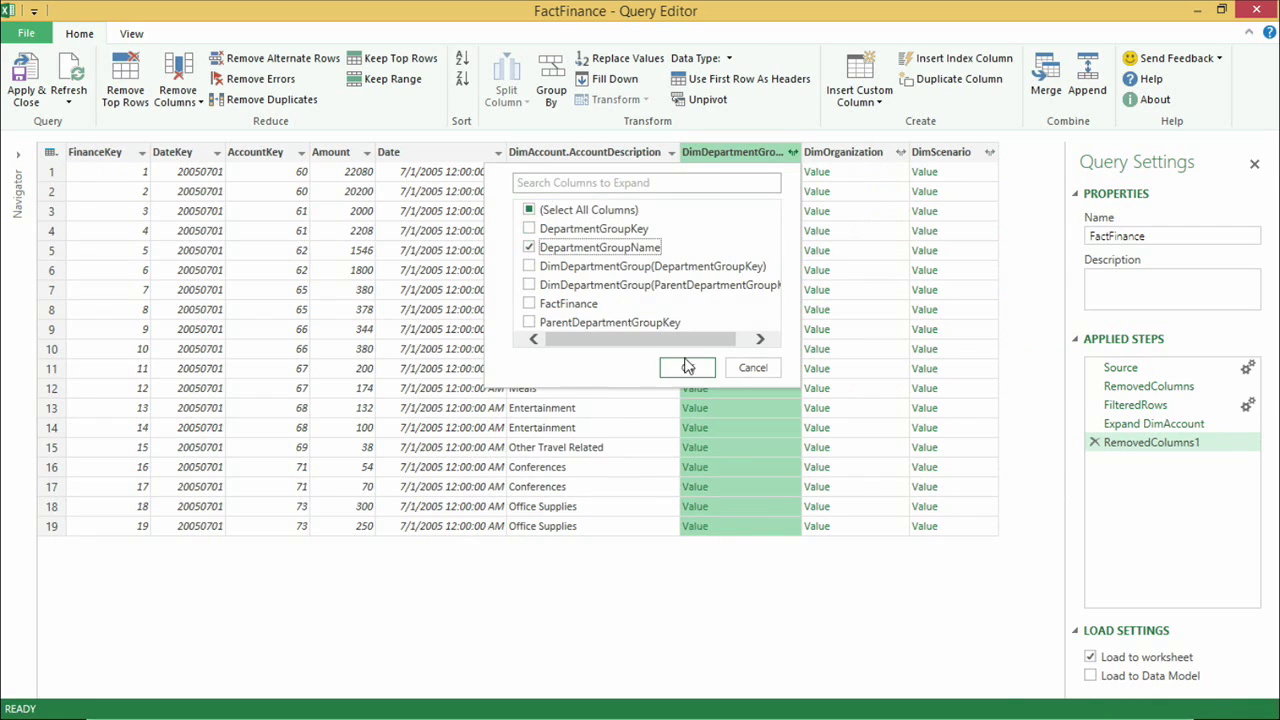
pyautogui.click(687, 367)
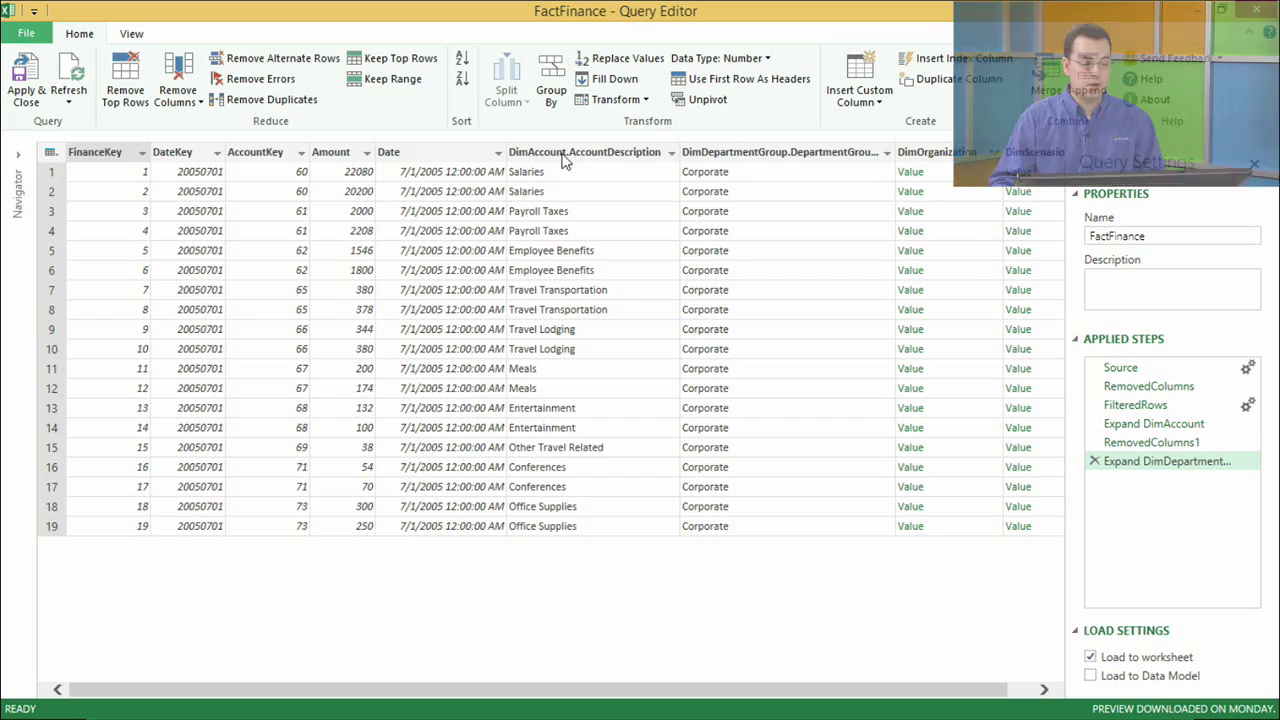
# Step: Close the Query Editor discarding the FactFinance changes, and enable selecting multiple items in the Navigator
pyautogui.click(1256, 10)
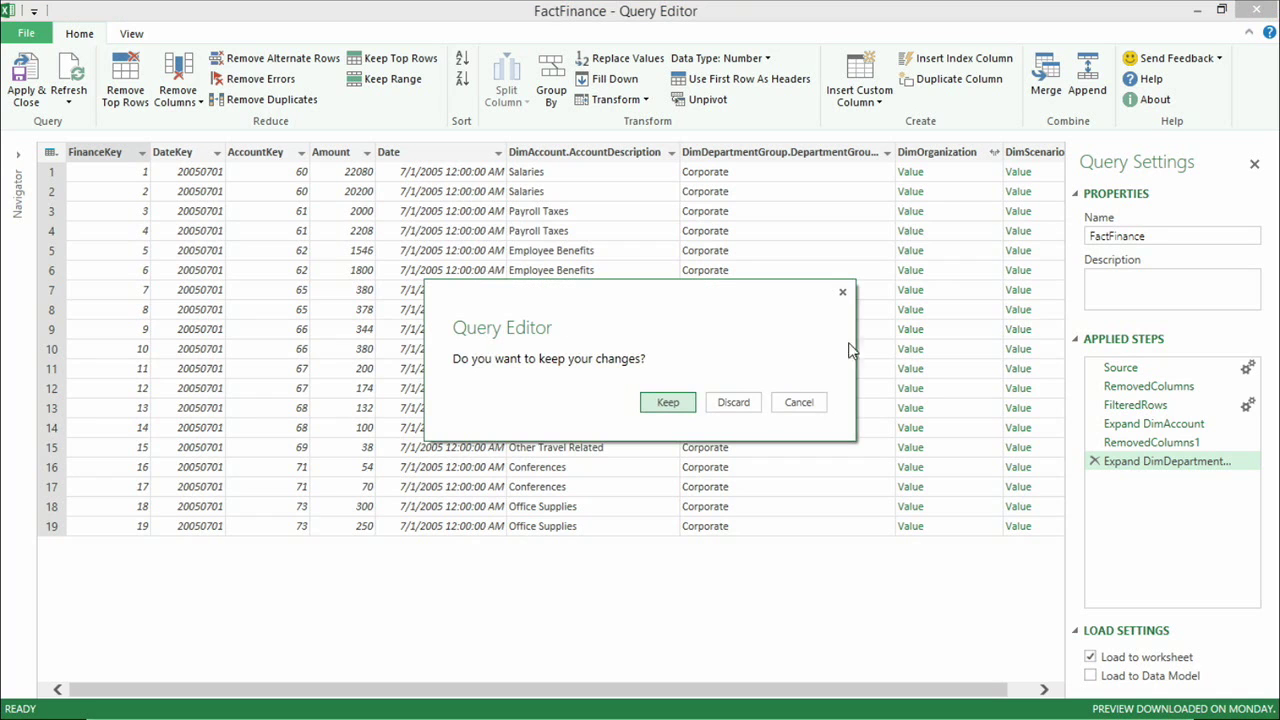
pyautogui.click(731, 401)
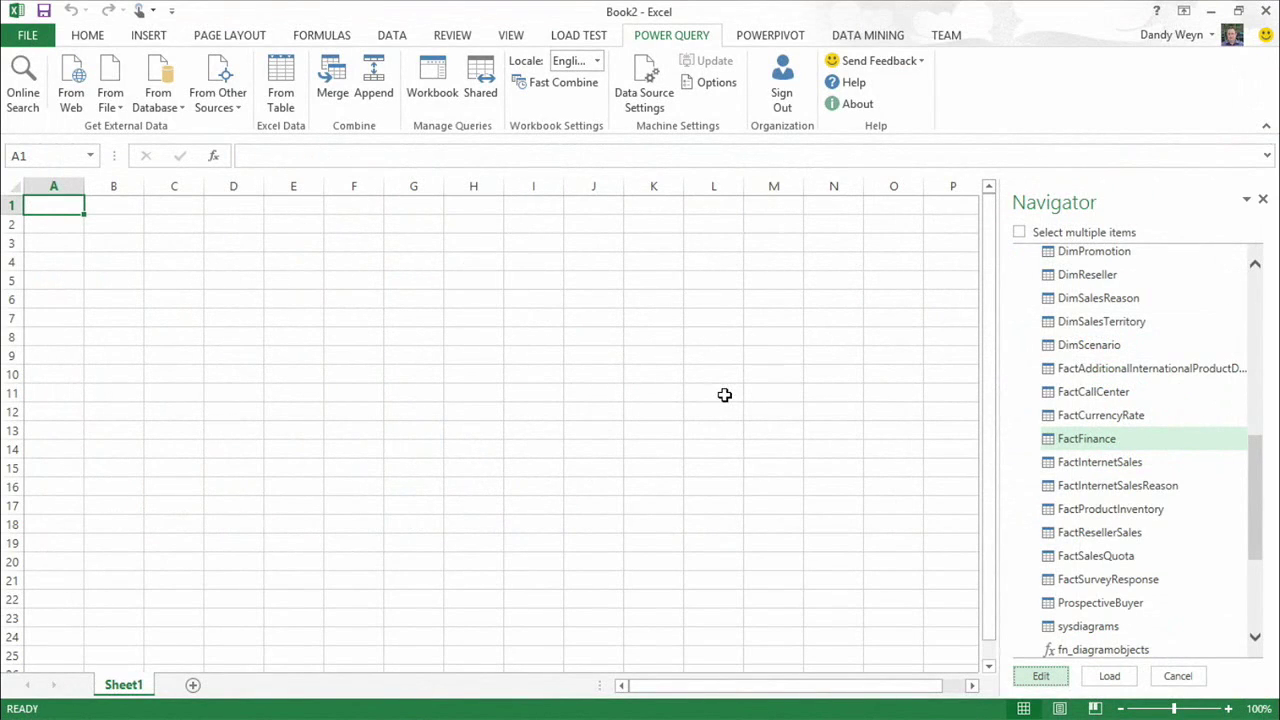
pyautogui.click(1073, 234)
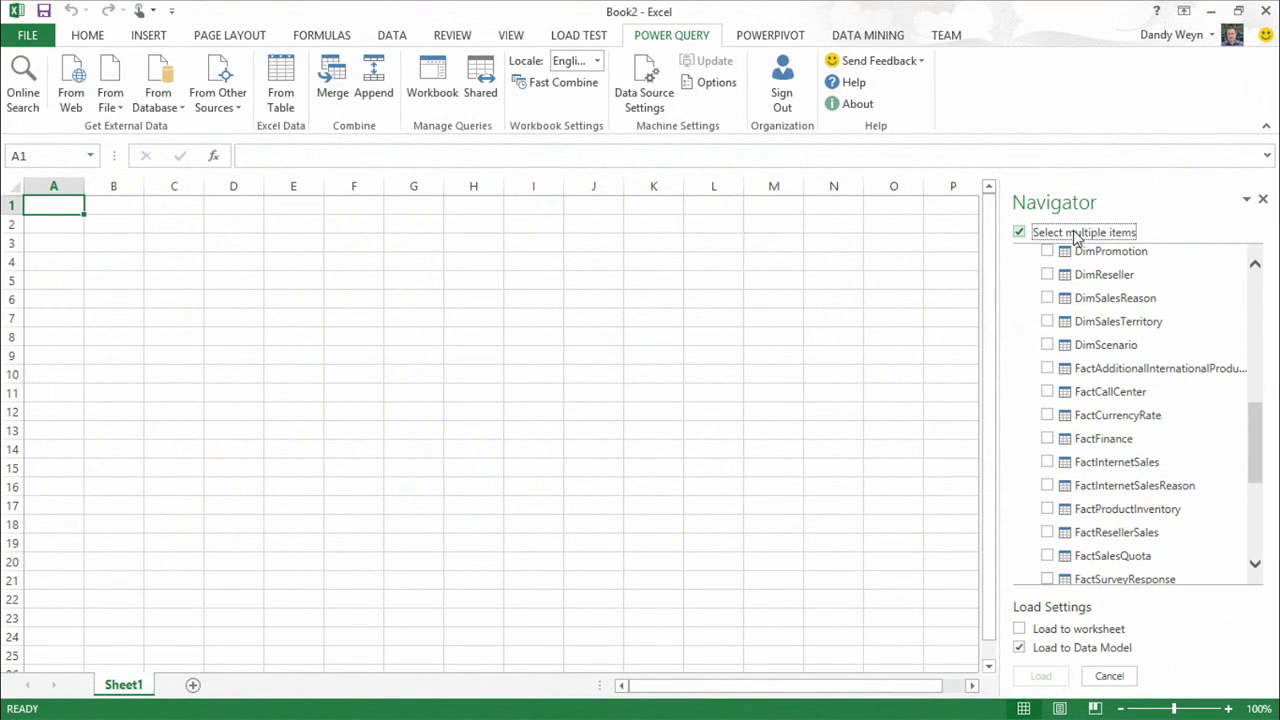
# Step: Load the DimCustomer, DimProduct, DimProductCategory, DimProductSubcategory and FactInternetSales tables into the Data Model
pyautogui.moveTo(1254, 437); pyautogui.dragTo(1249, 369)
pyautogui.click(1047, 348)
pyautogui.scroll(-2, 1254, 405)
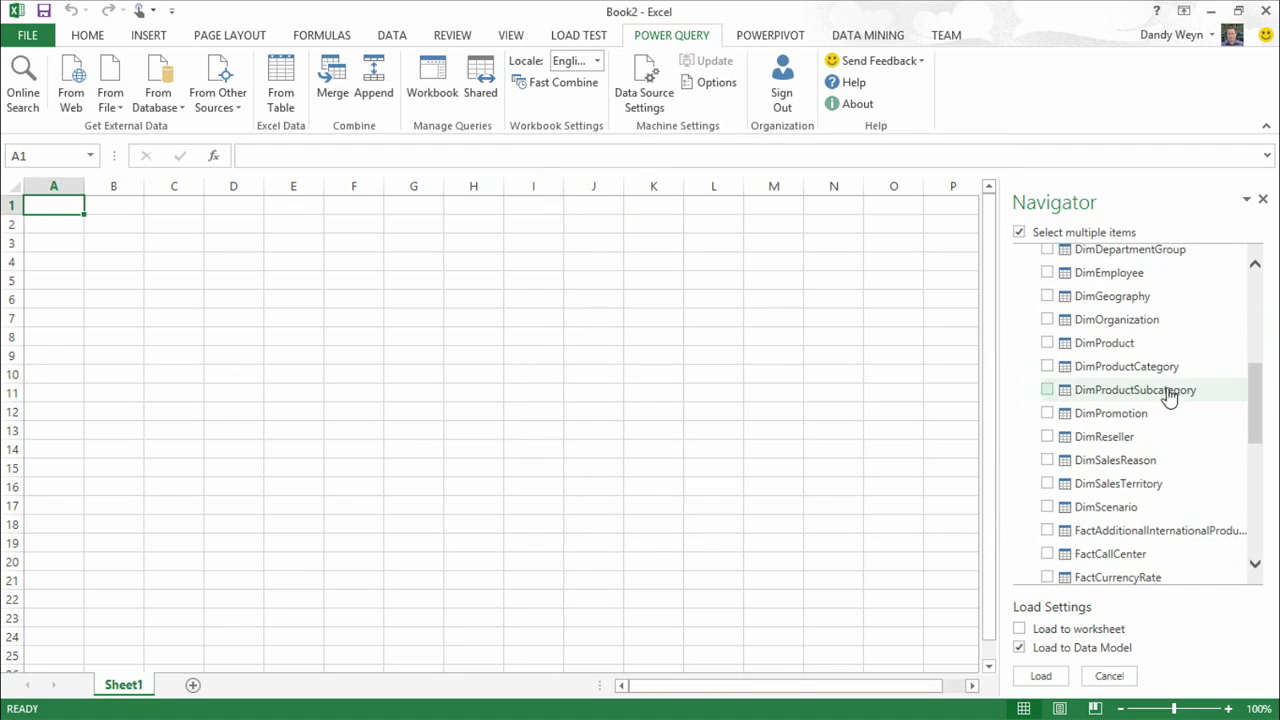
pyautogui.click(1047, 343)
pyautogui.click(1047, 366)
pyautogui.click(1047, 390)
pyautogui.moveTo(1256, 421); pyautogui.dragTo(1257, 478)
pyautogui.click(1047, 361)
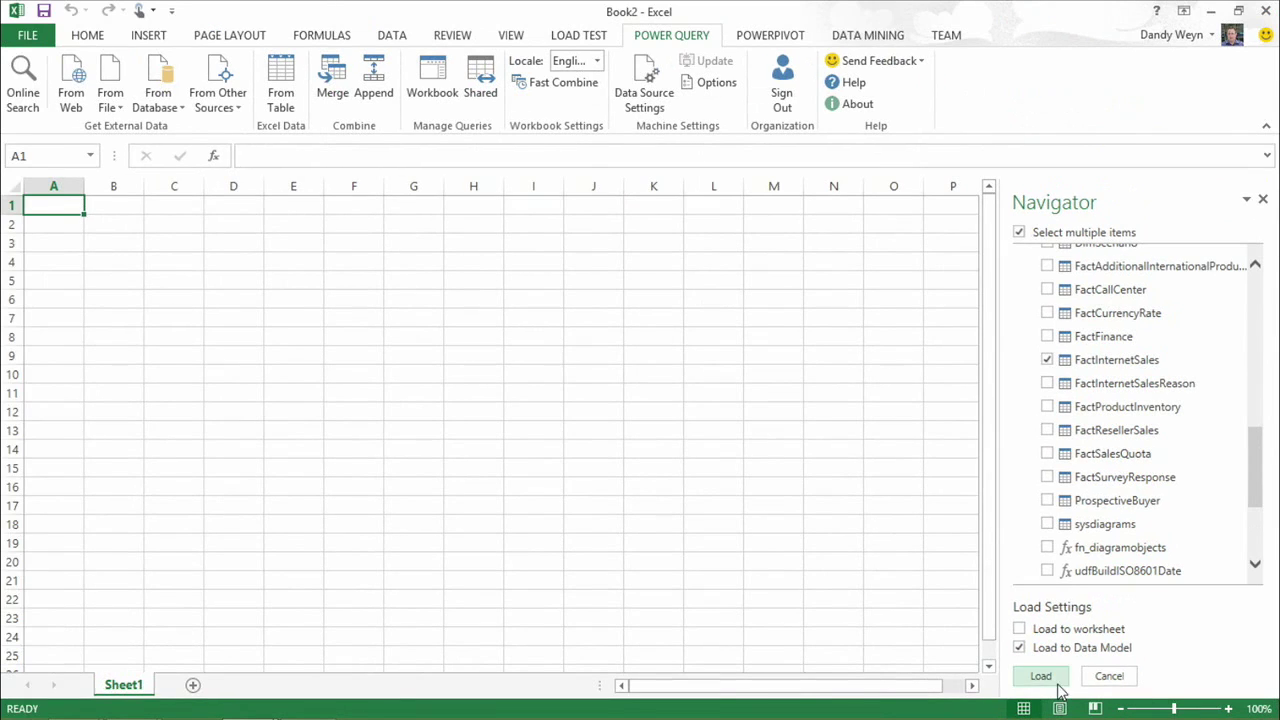
pyautogui.click(920, 697)
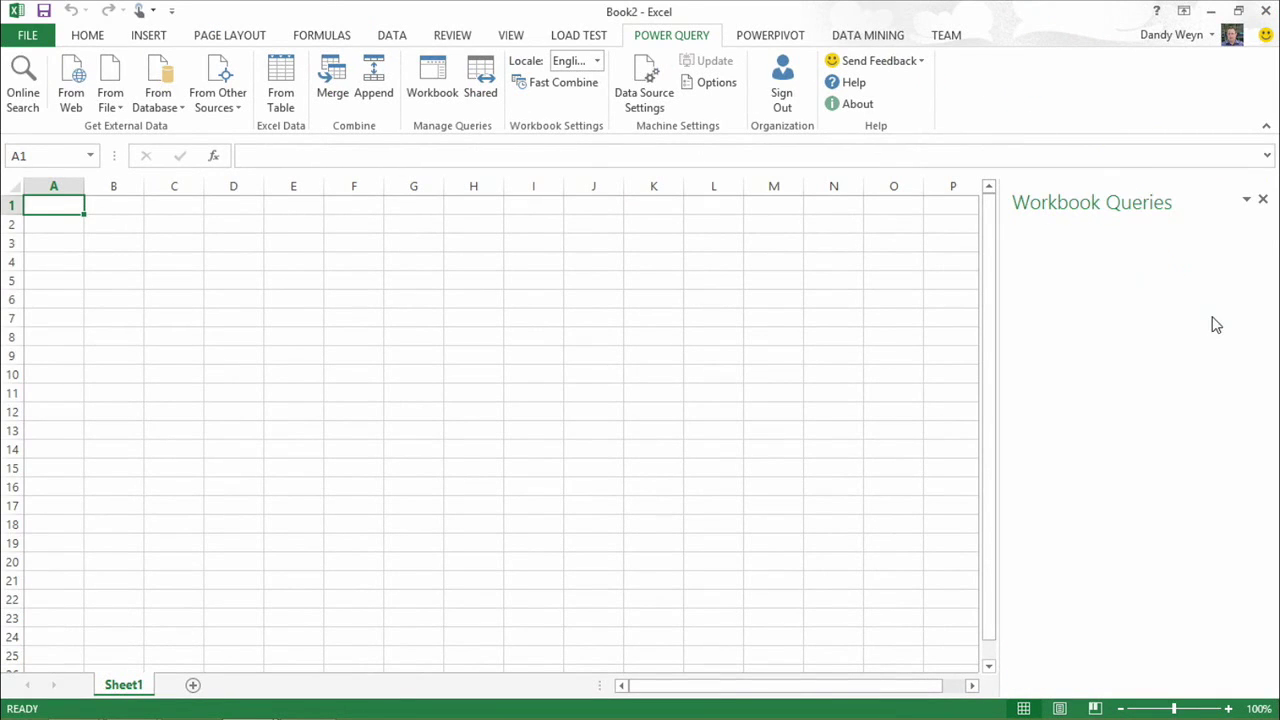
pyautogui.moveTo(1216, 392)
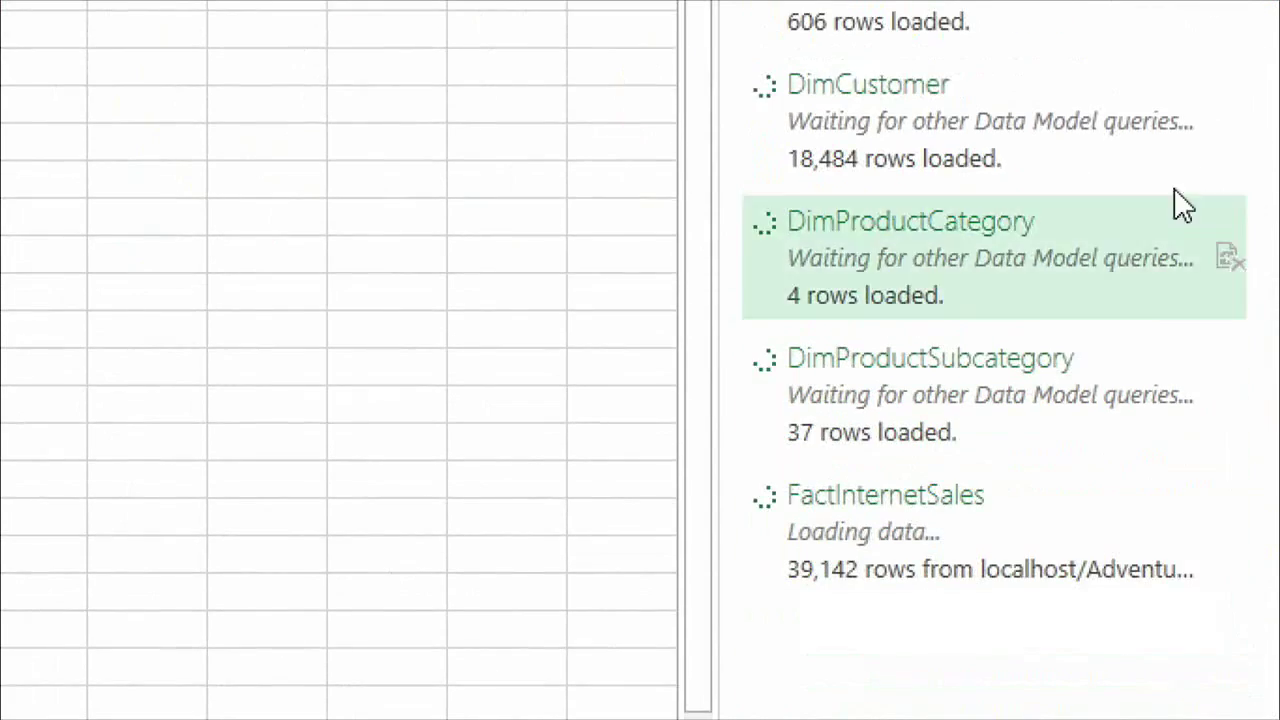
# Step: Open the workbook's Data Model in the PowerPivot window and display it in Diagram View
pyautogui.moveTo(800, 100)
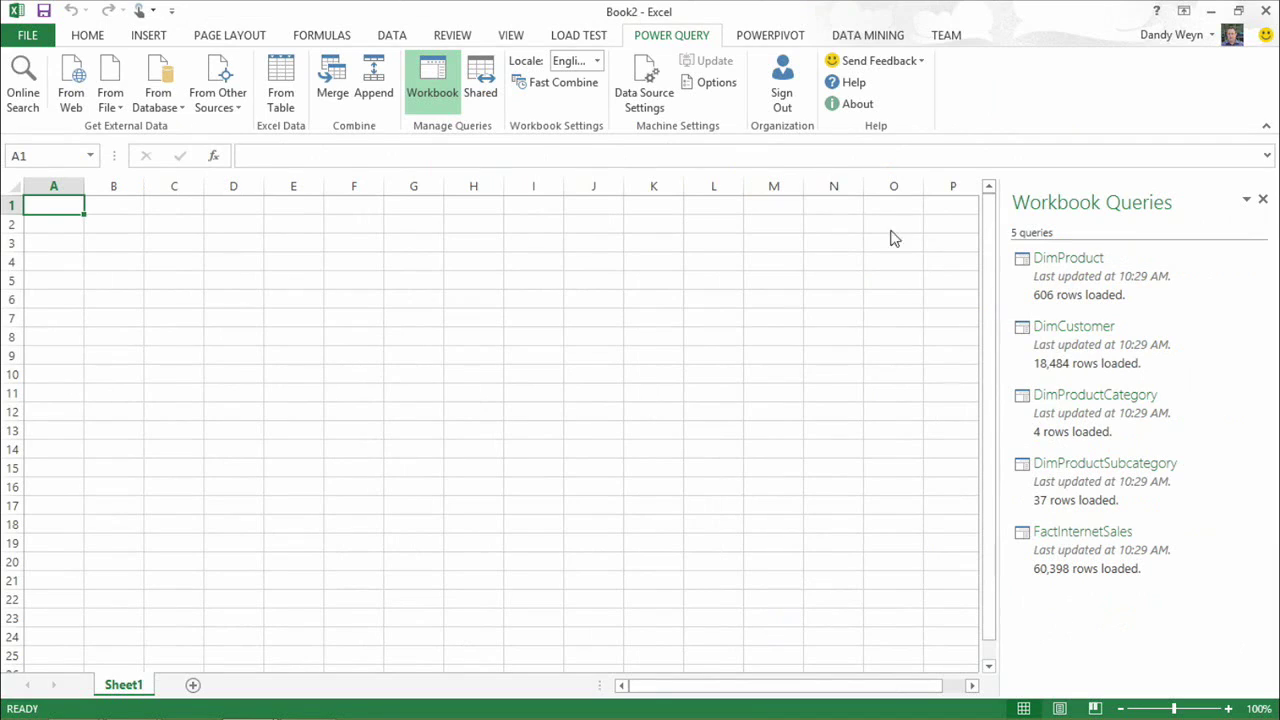
pyautogui.click(777, 38)
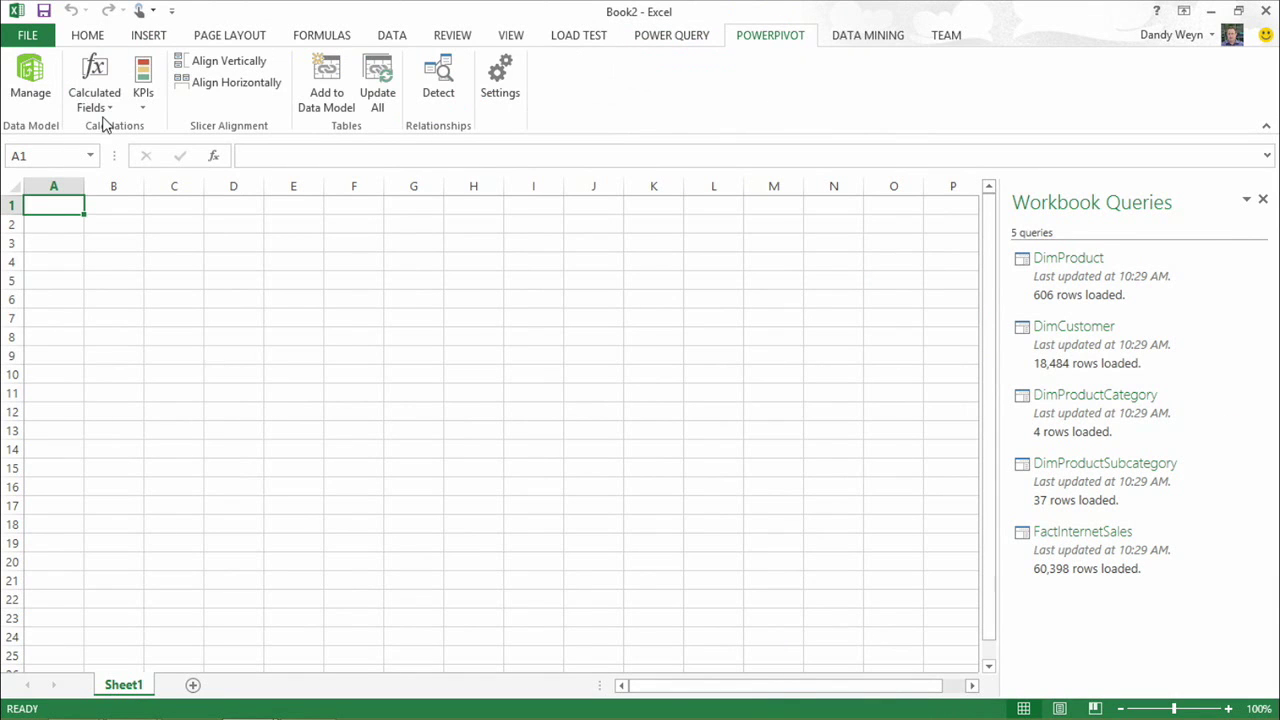
pyautogui.click(30, 85)
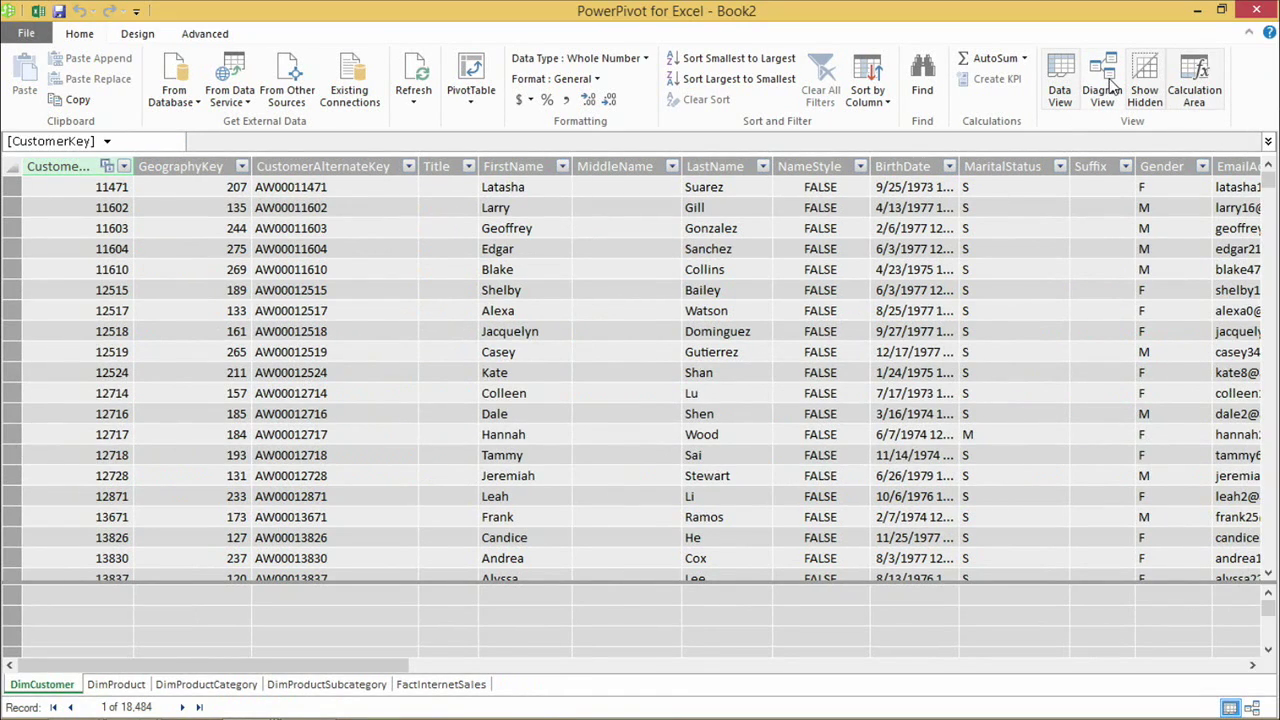
pyautogui.click(1111, 86)
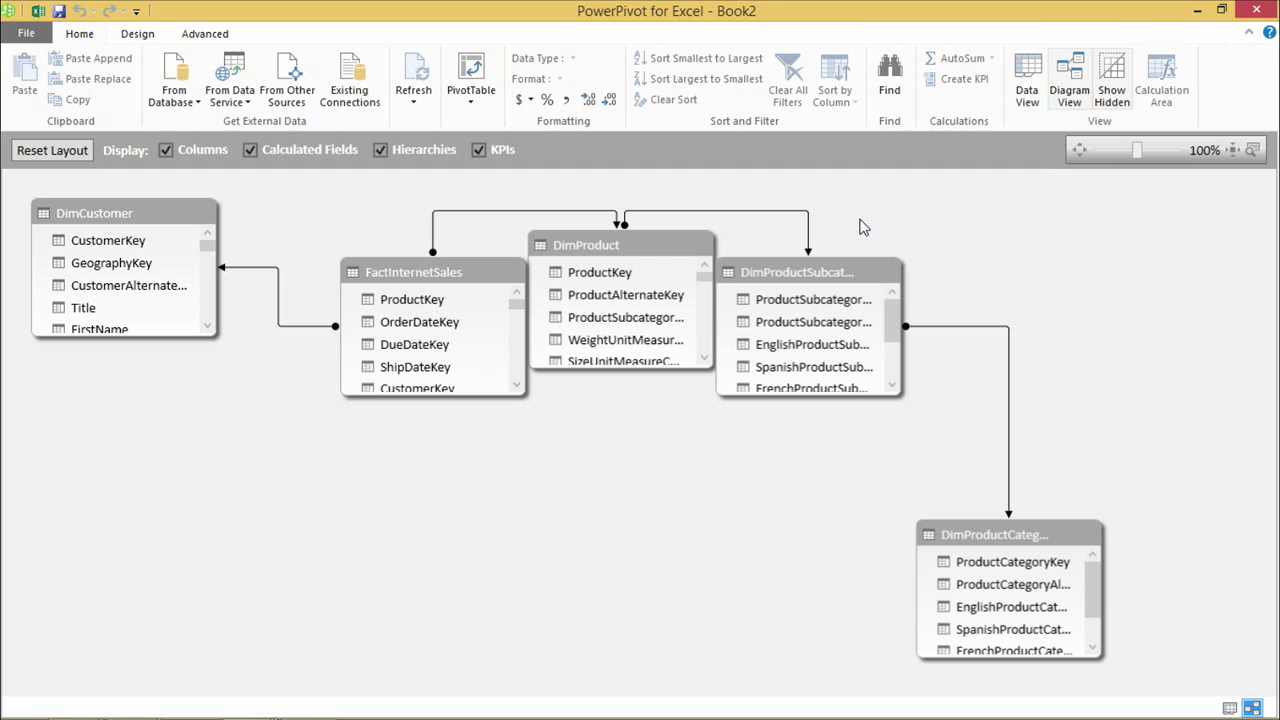
# Step: Rearrange the FactInternetSales, DimProduct, product subcategory and product category tables in the diagram so their relationships are clearly laid out
pyautogui.moveTo(425, 275); pyautogui.dragTo(258, 512)
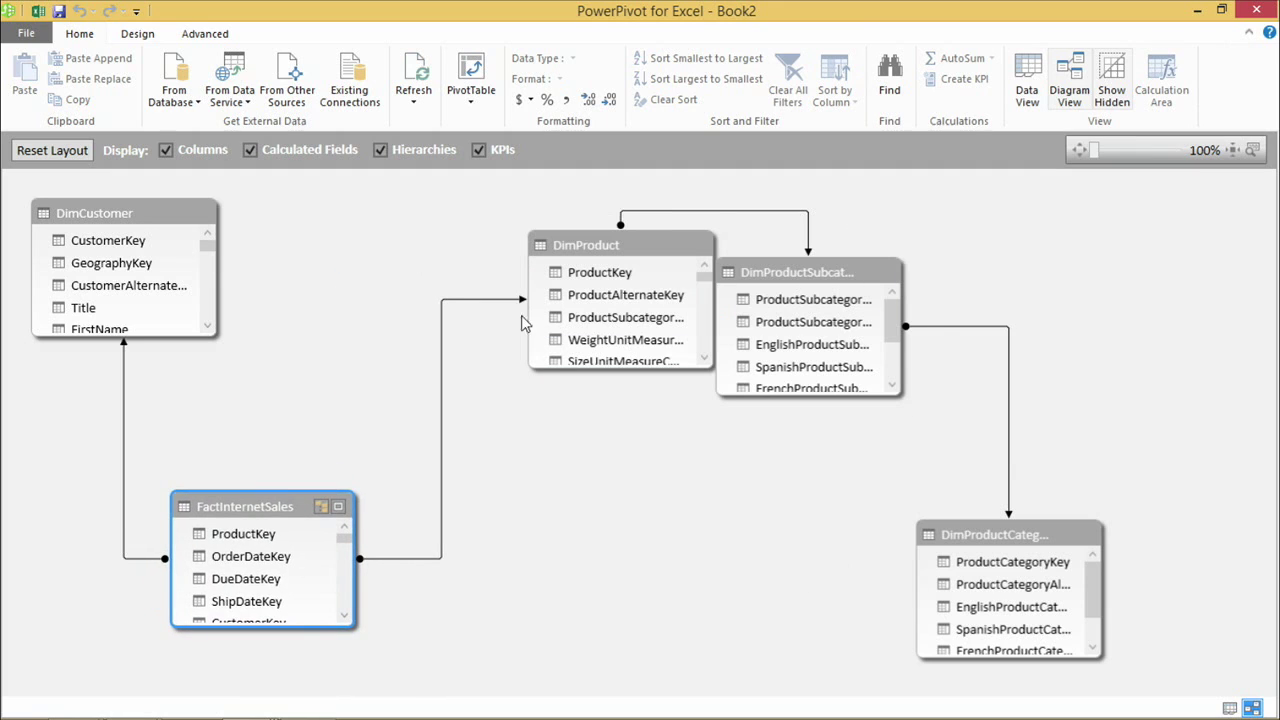
pyautogui.moveTo(608, 251); pyautogui.dragTo(455, 302)
pyautogui.moveTo(765, 272); pyautogui.dragTo(709, 256)
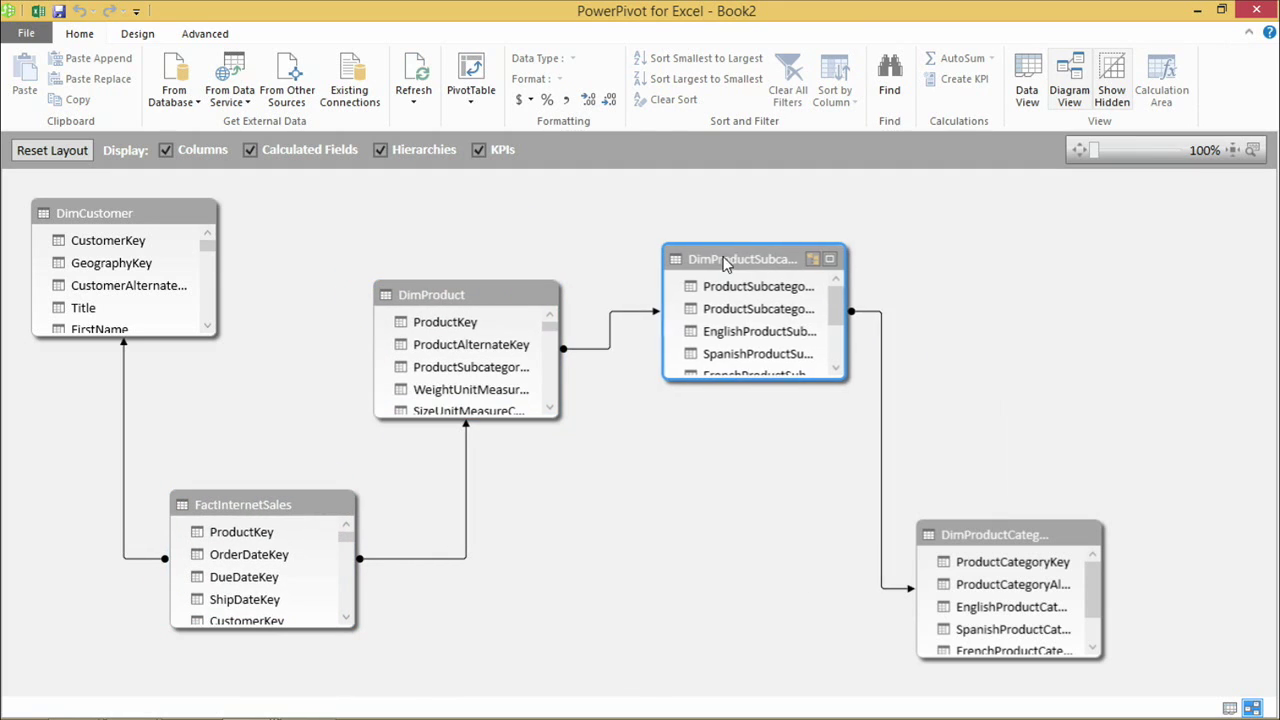
pyautogui.moveTo(998, 539); pyautogui.dragTo(707, 568)
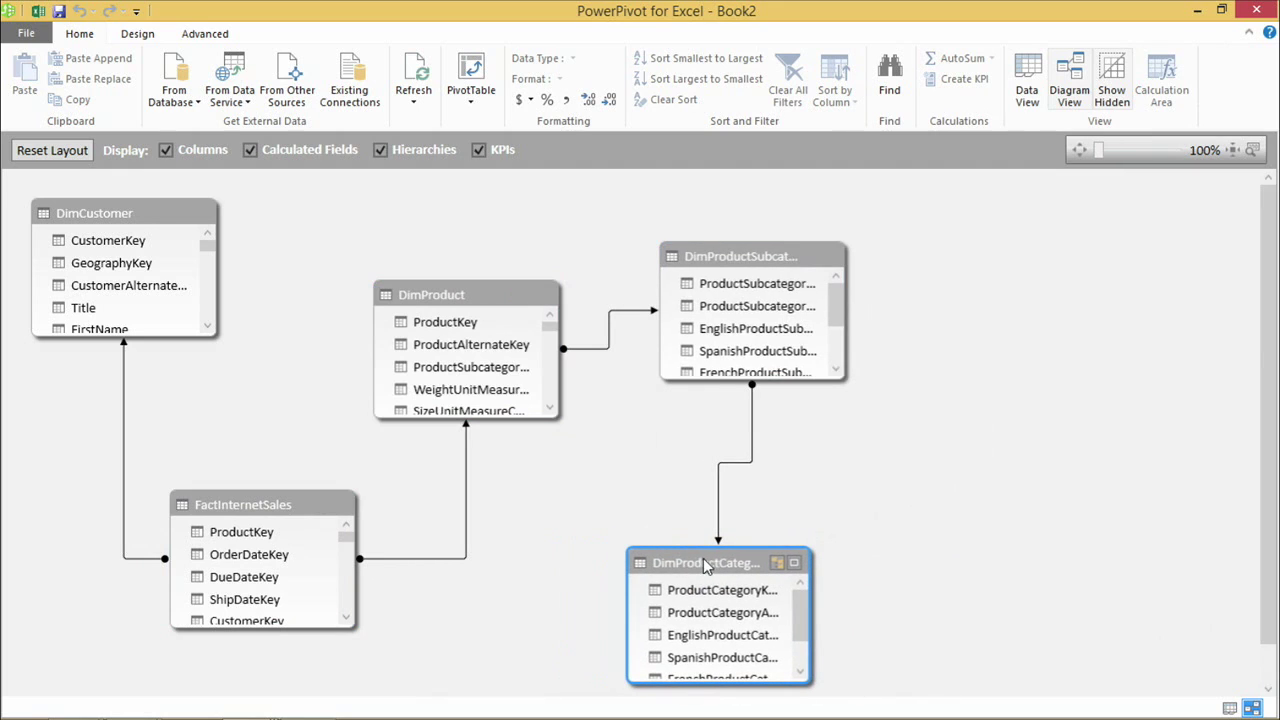
pyautogui.click(400, 560)
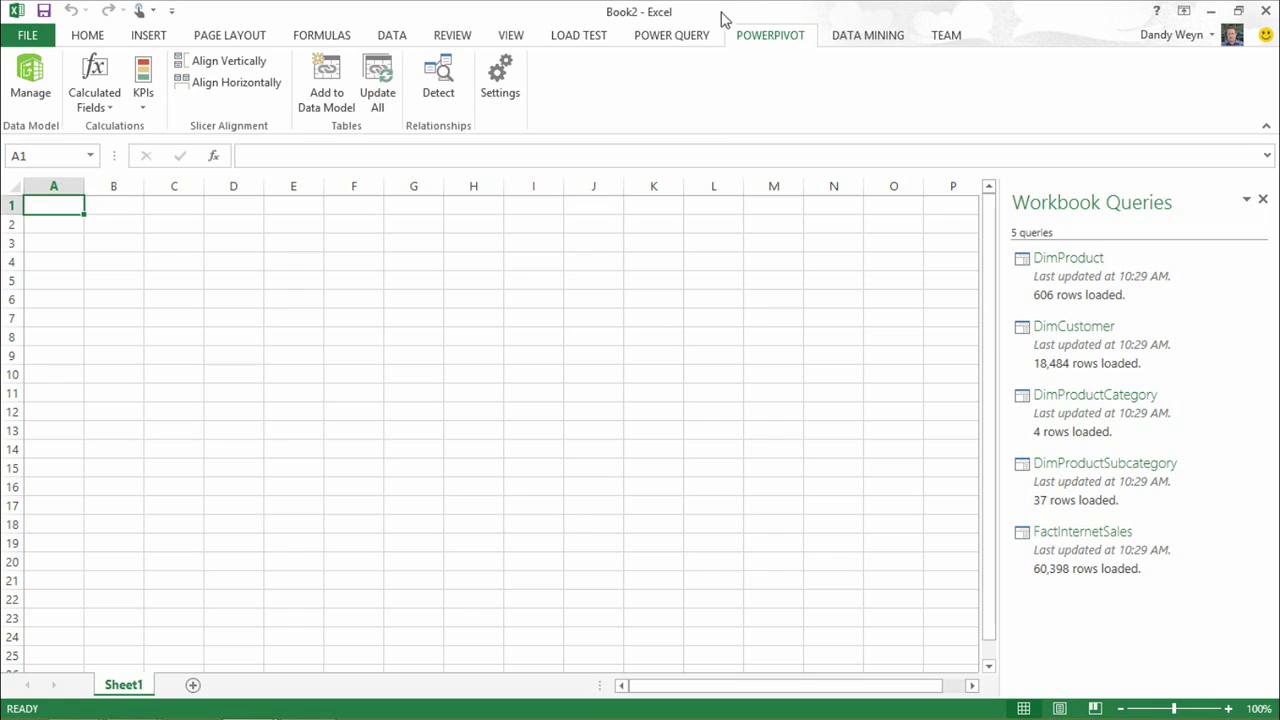
# Step: Copy the path of the D:\JumpStart\PQDEMO\DATA folder from File Explorer and return to the Book2 workbook's Power Query commands
pyautogui.click(700, 37)
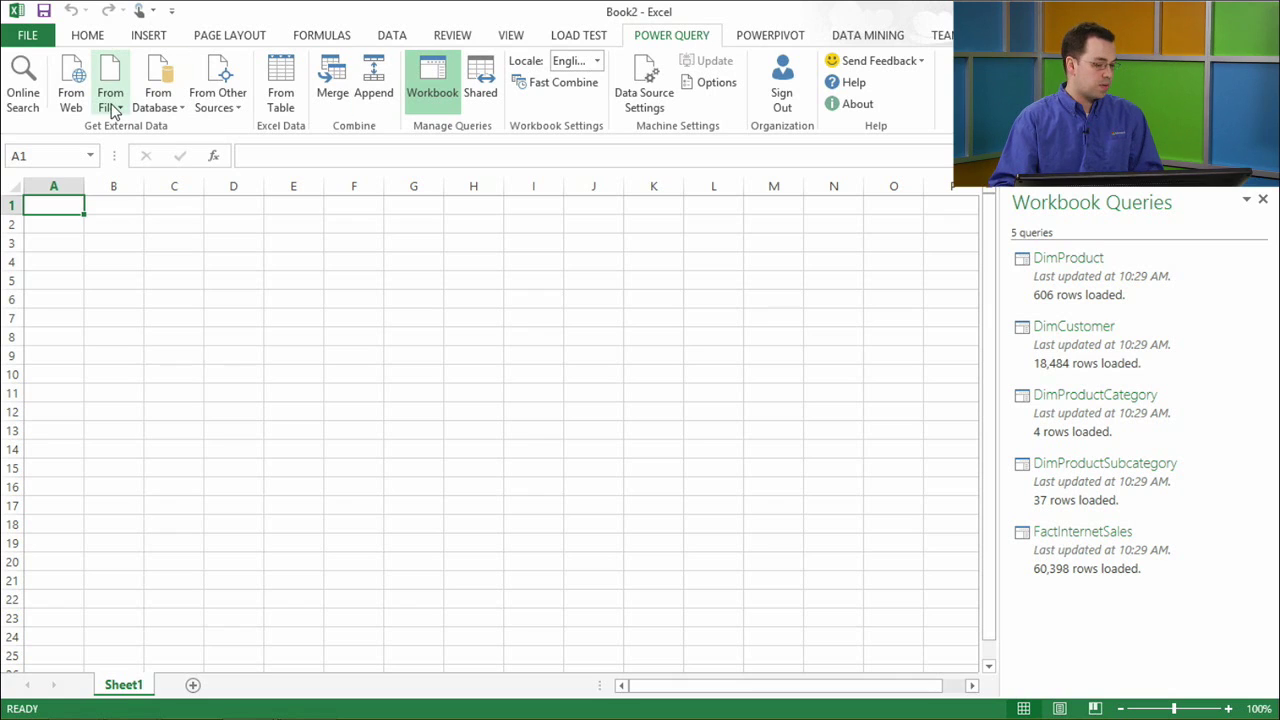
pyautogui.moveTo(188, 700)
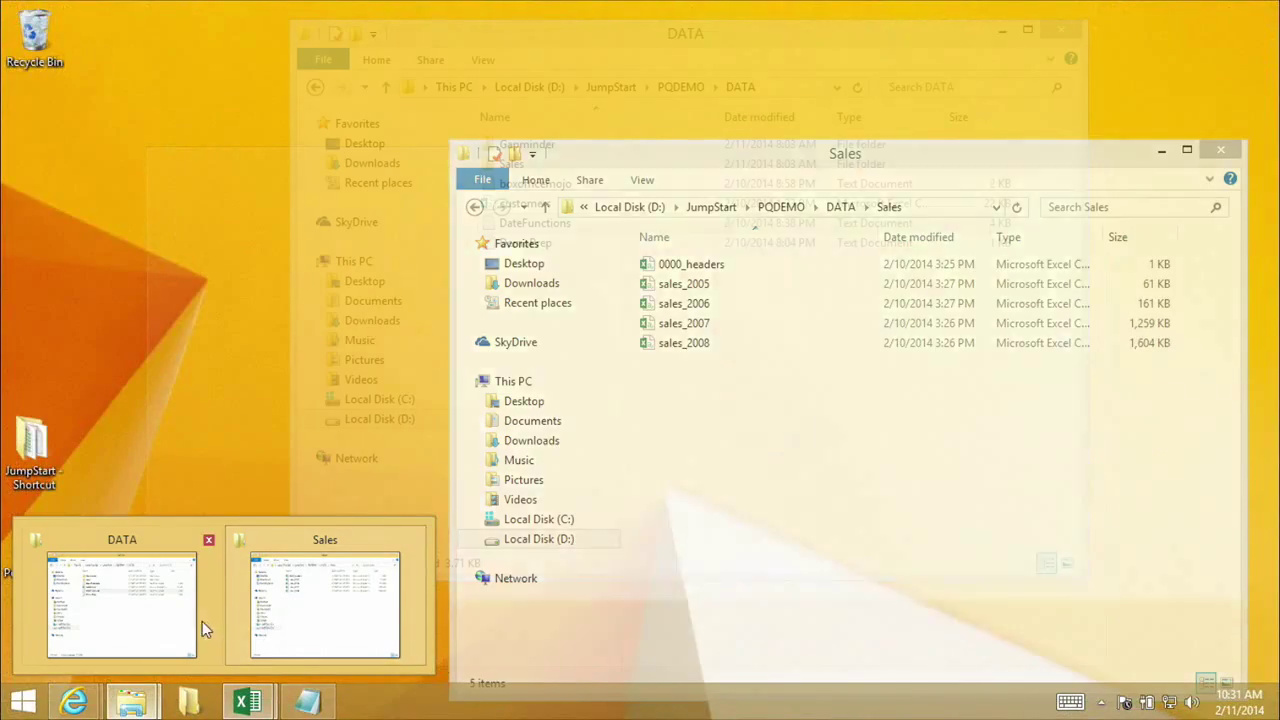
pyautogui.click(202, 621)
pyautogui.click(794, 87)
pyautogui.hotkey('ctrl', 'c')
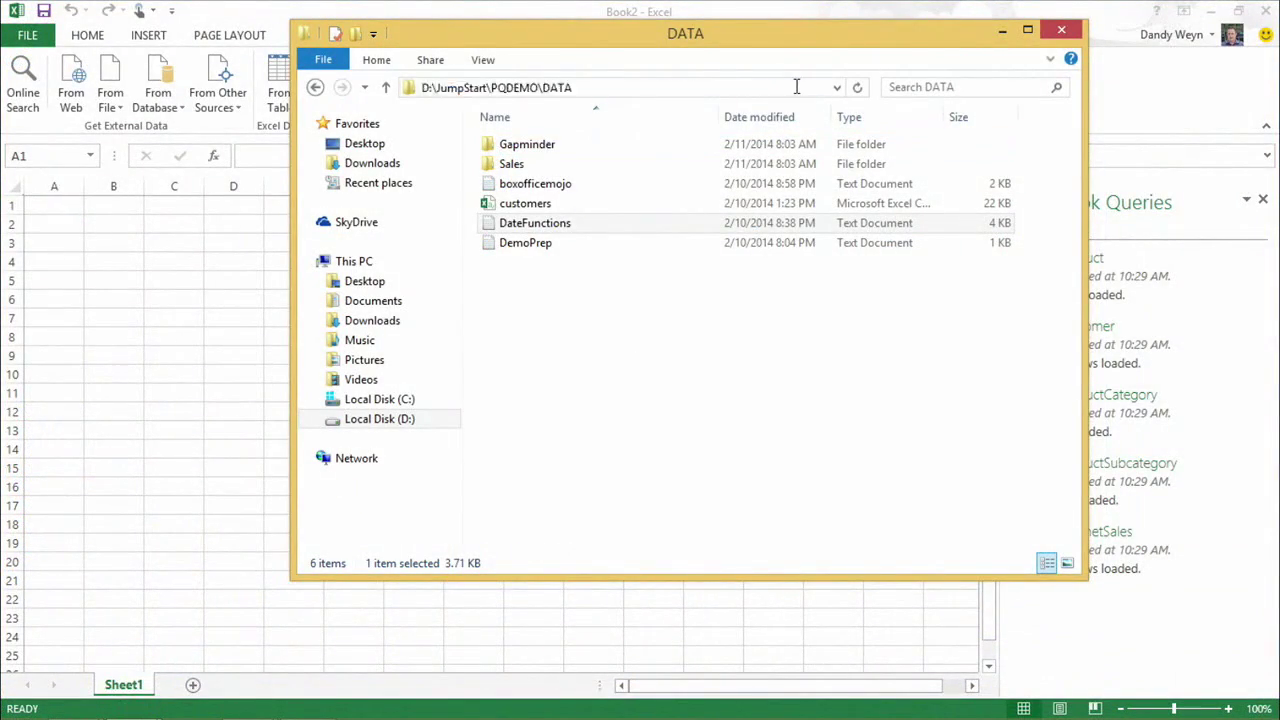
pyautogui.click(785, 15)
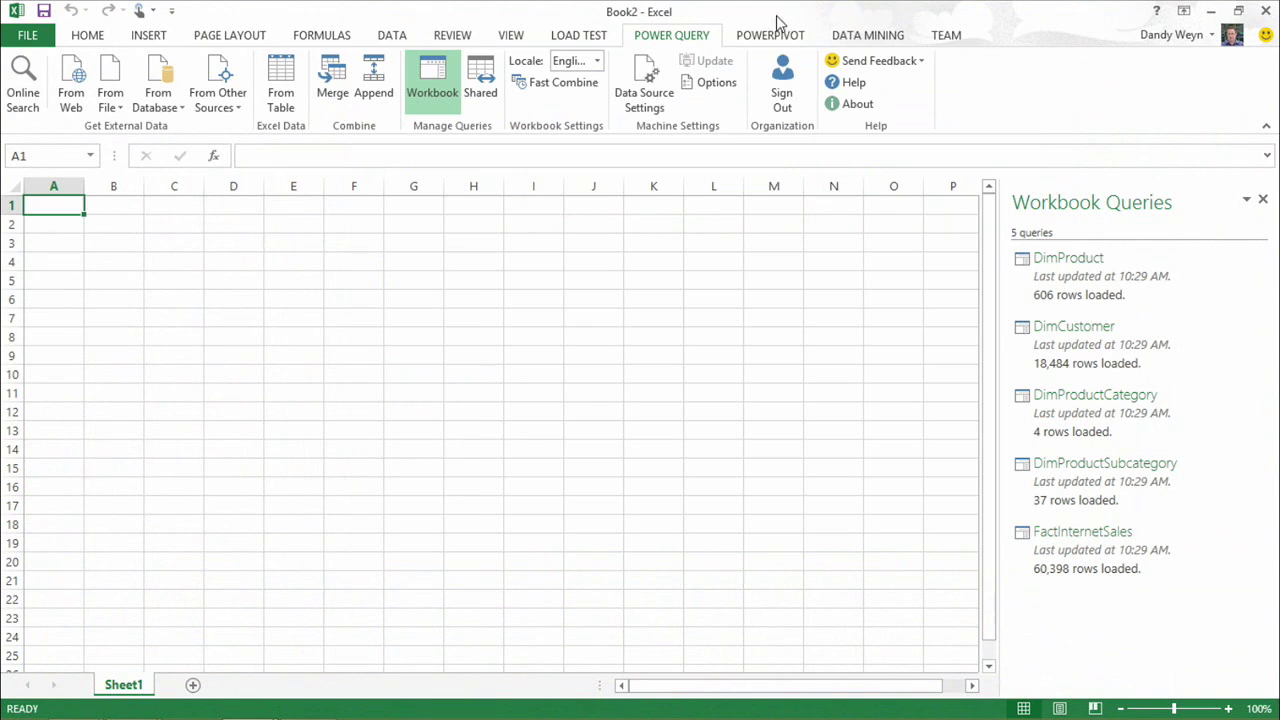
# Step: Import the customers CSV file from the D:\JumpStart\PQDEMO\DATA folder into a new Power Query query
pyautogui.click(108, 108)
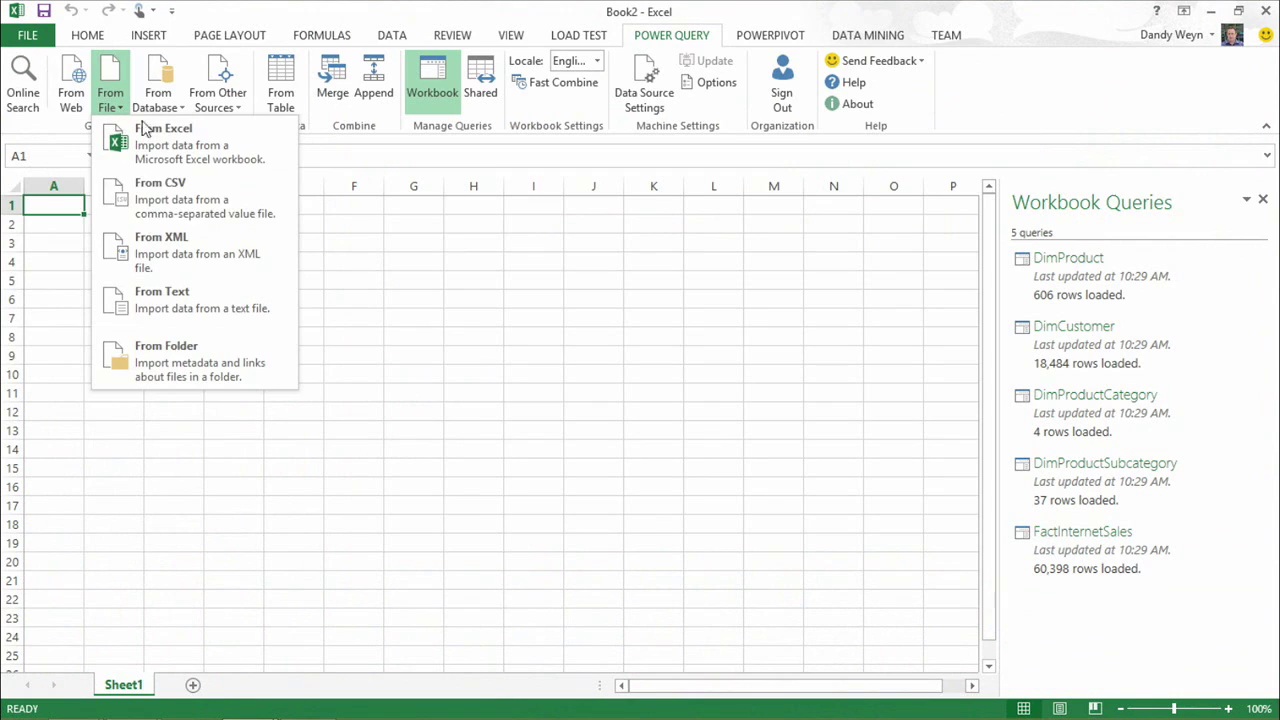
pyautogui.click(201, 203)
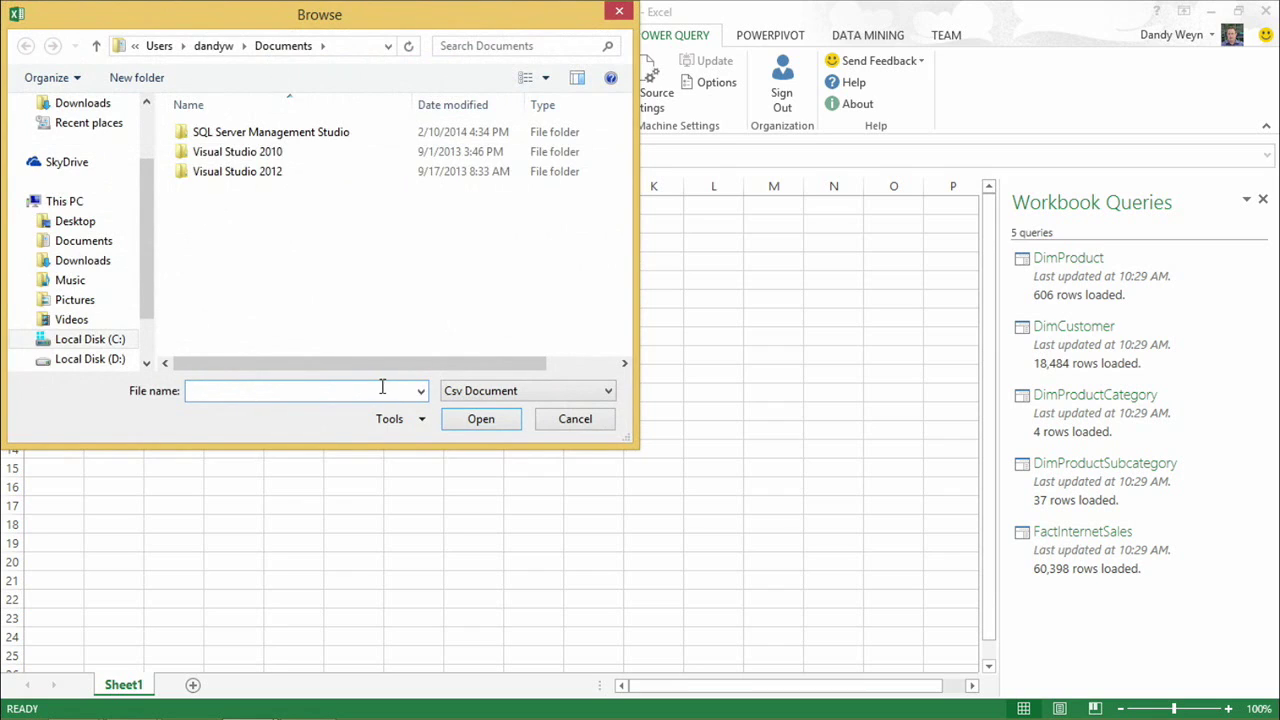
pyautogui.hotkey('ctrl', 'v')
pyautogui.click(466, 422)
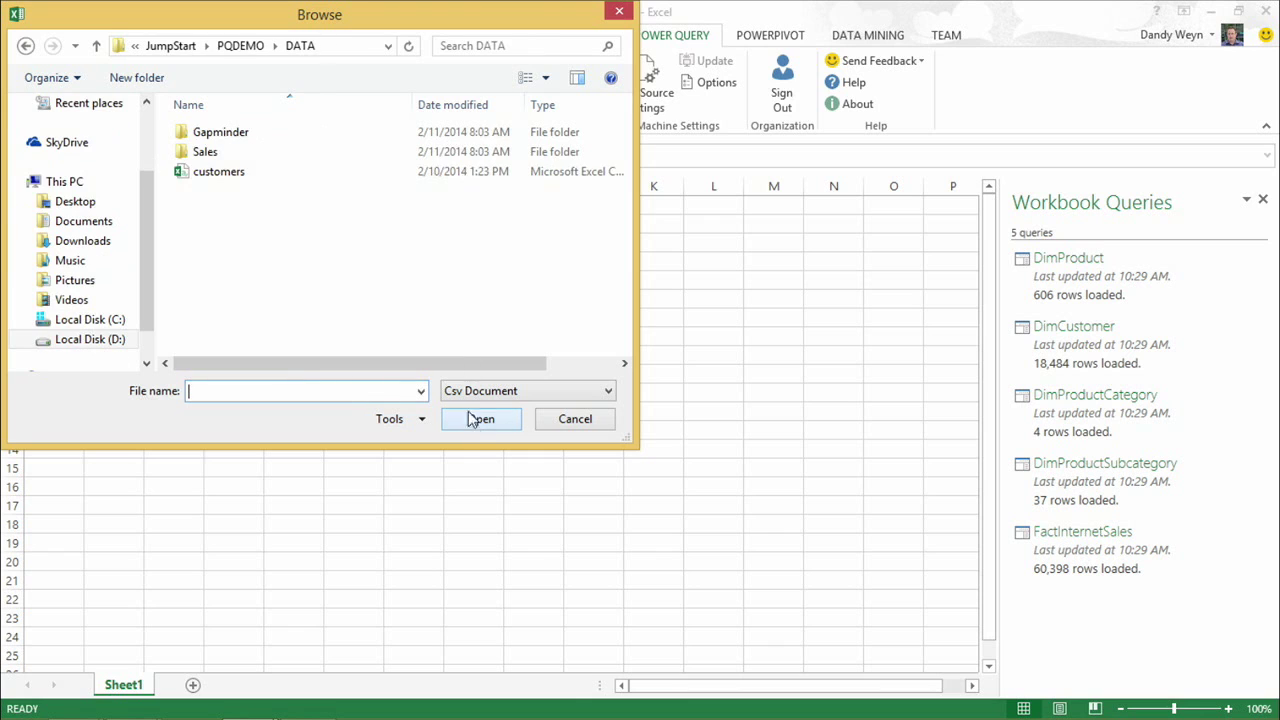
pyautogui.click(237, 173)
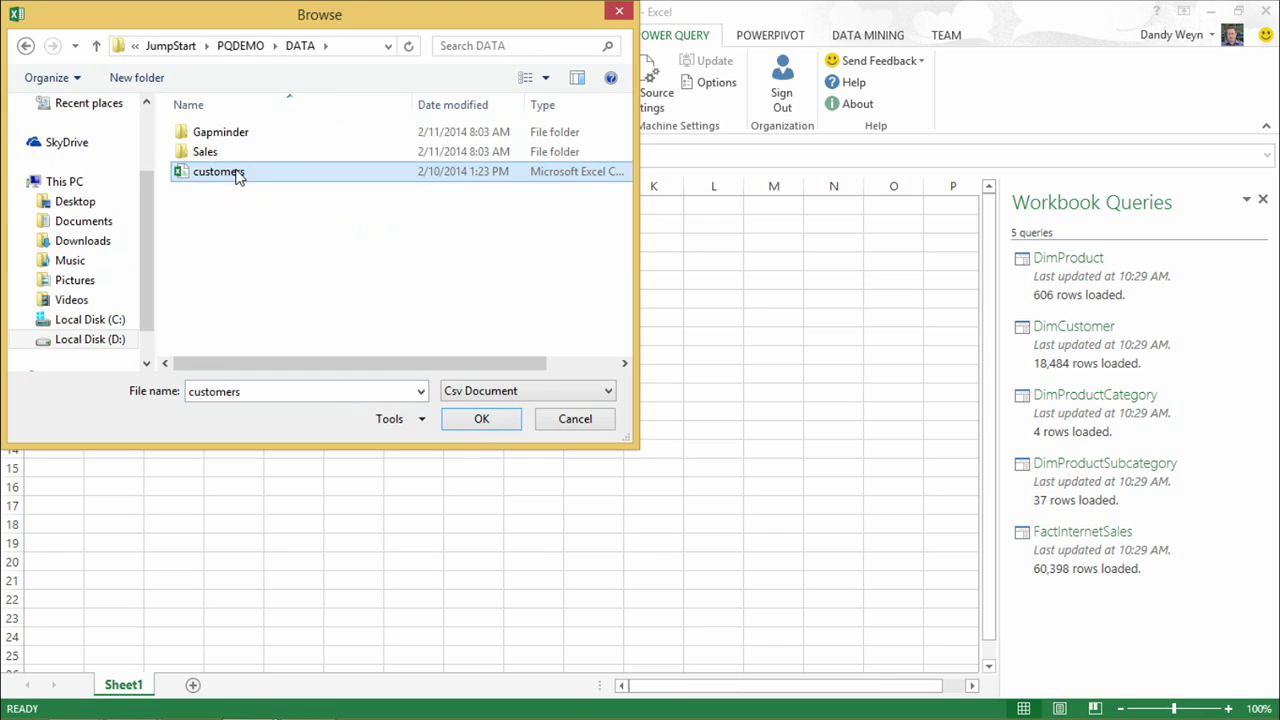
pyautogui.doubleClick(218, 172)
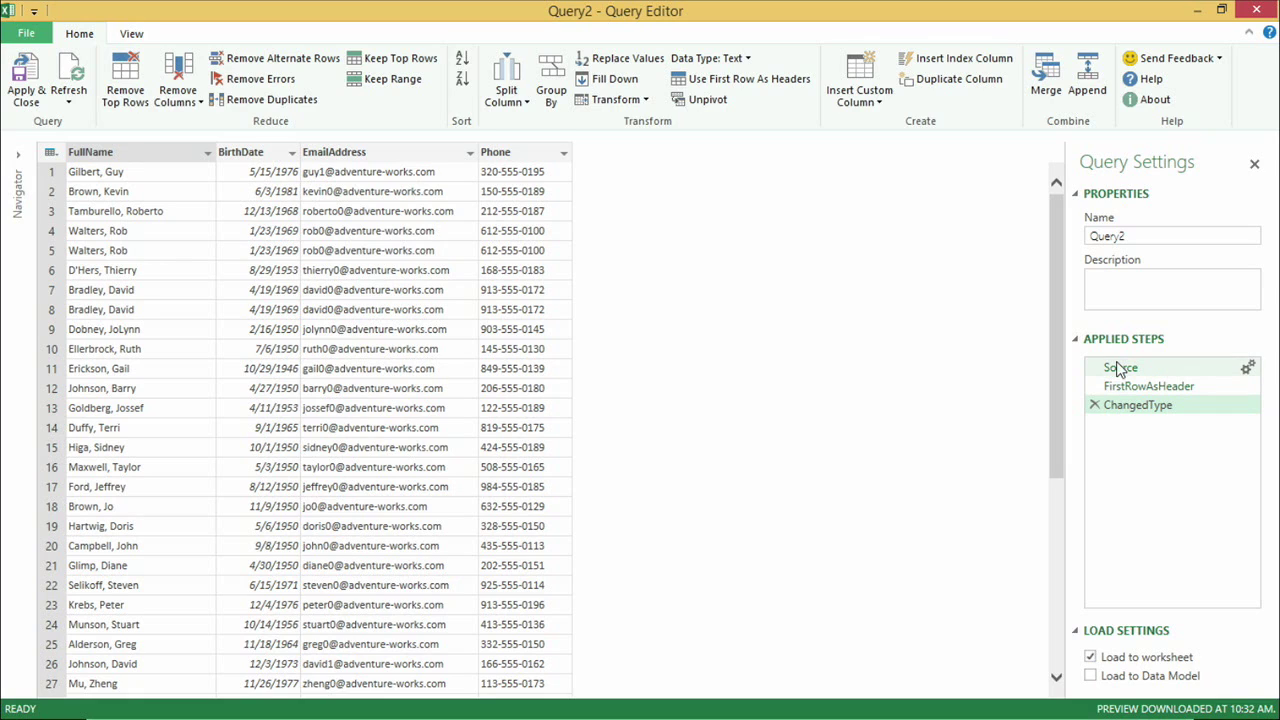
# Step: Split the FullName column by the comma delimiter, splitting only at the left-most delimiter
pyautogui.click(196, 155)
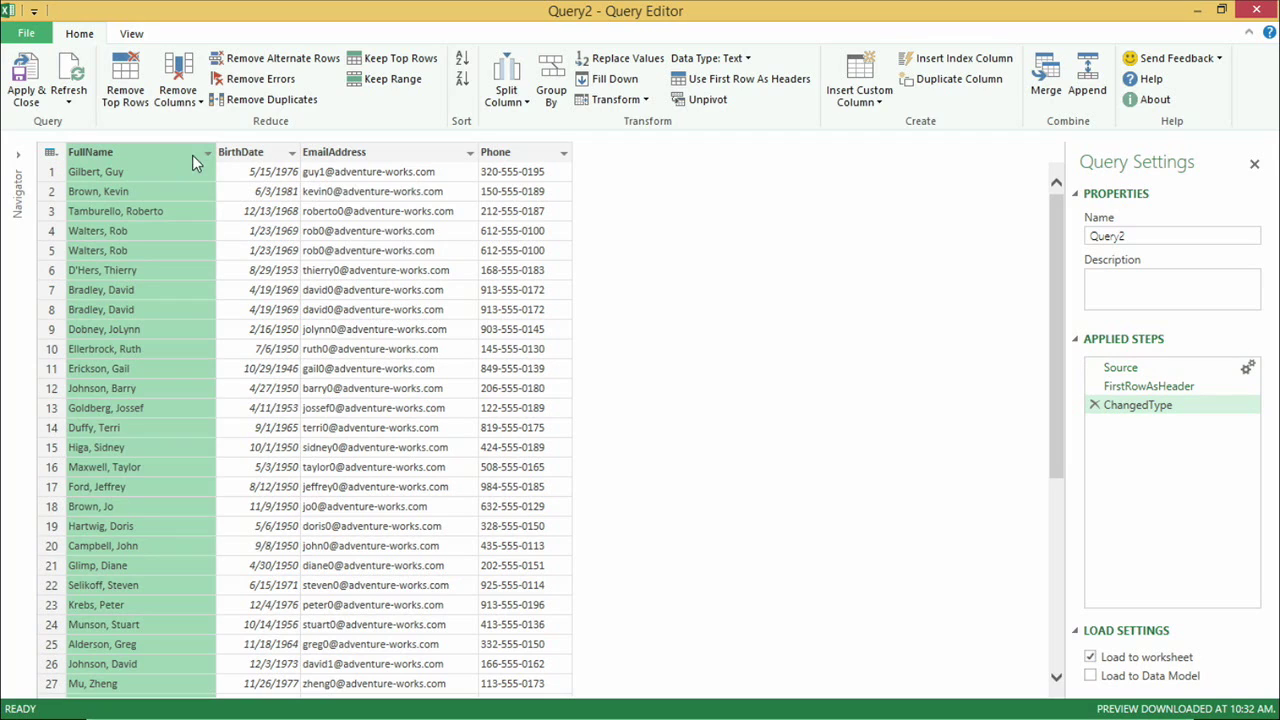
pyautogui.click(507, 95)
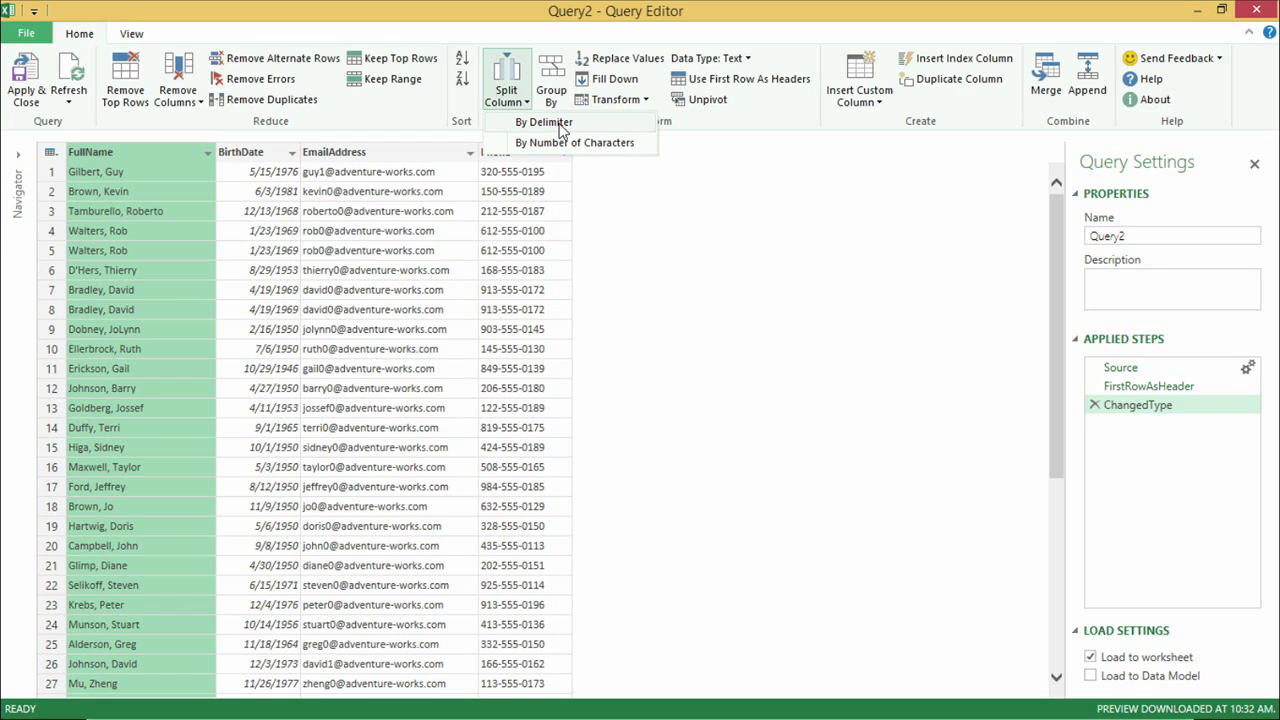
pyautogui.click(558, 122)
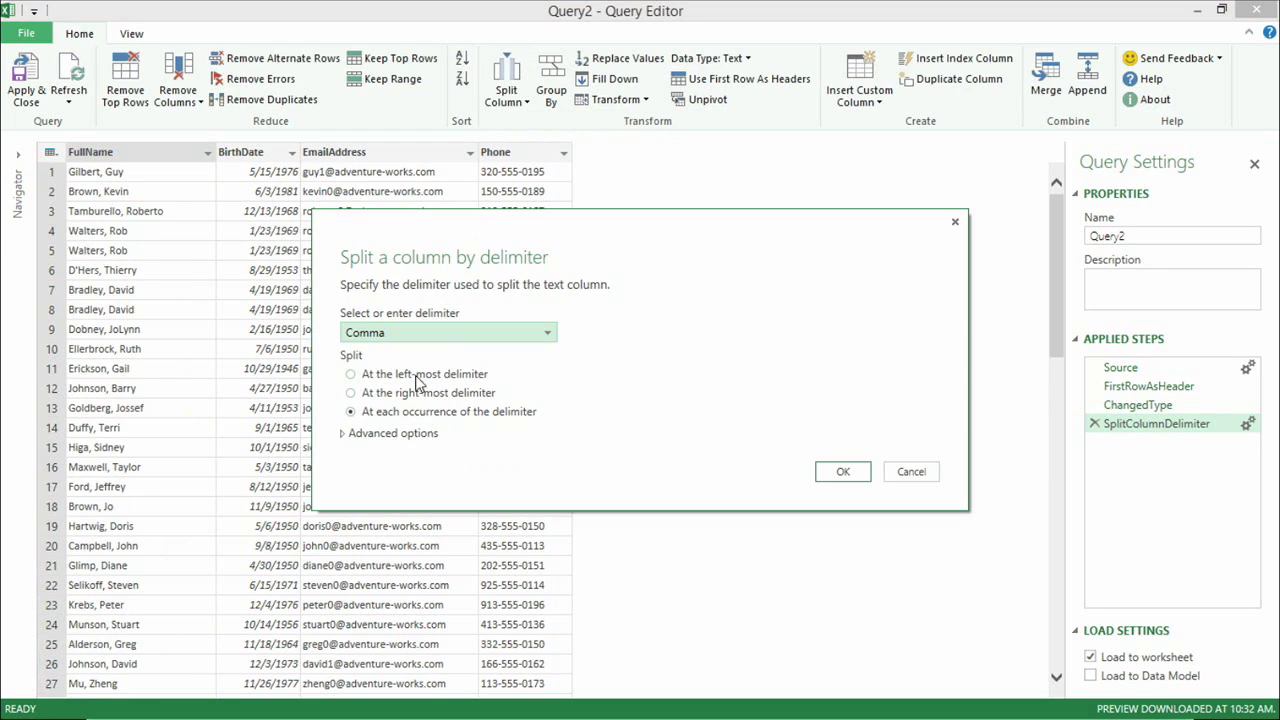
pyautogui.click(420, 379)
pyautogui.click(840, 454)
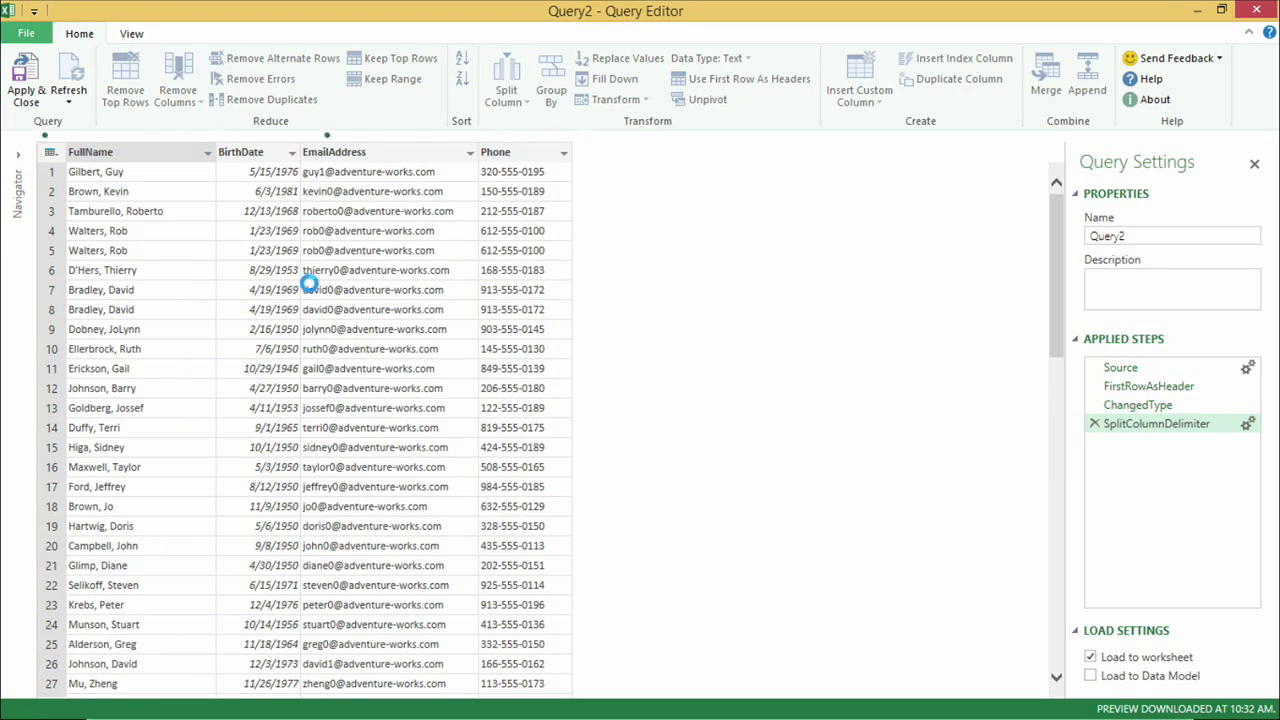
# Step: Rename the first column produced by the split to FamilyName
pyautogui.doubleClick(125, 153)
pyautogui.write('Family Nam')
pyautogui.press('BackSpace')
pyautogui.press('BackSpace')
pyautogui.press('BackSpace')
pyautogui.press('BackSpace')
pyautogui.write('Name')
pyautogui.press('Return')
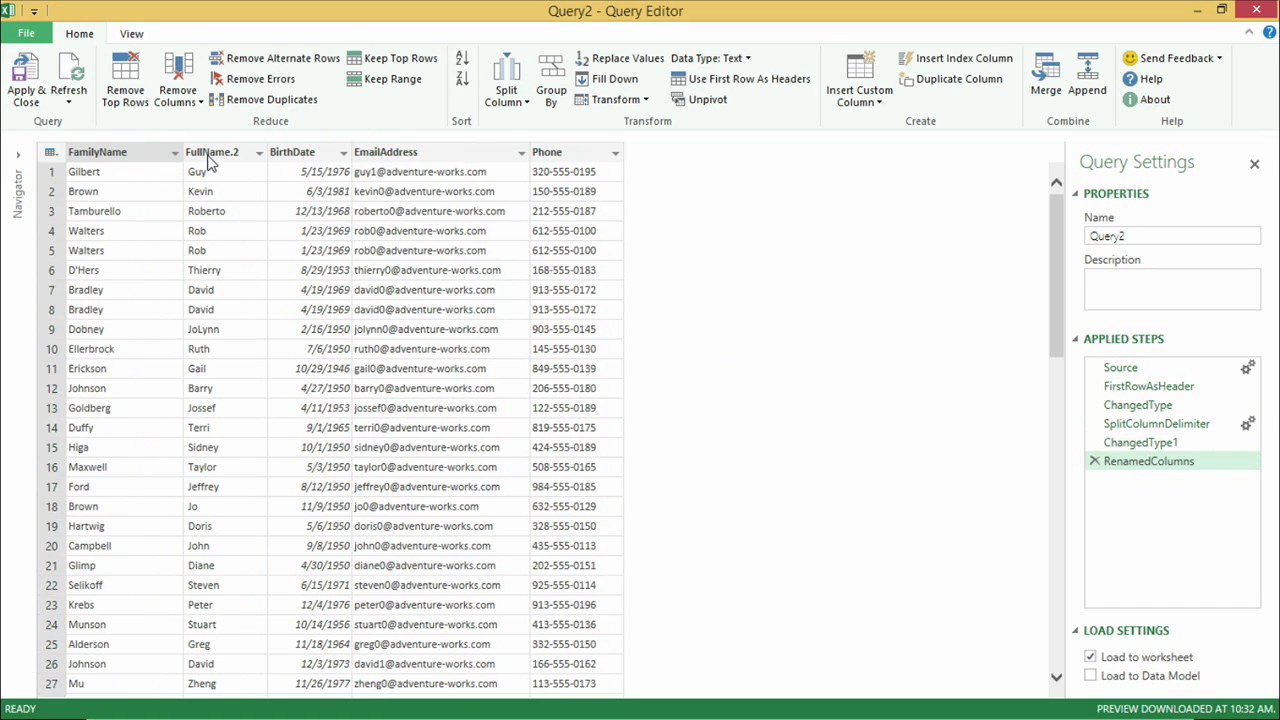
# Step: Rename the FullName.2 column to GivenName and move it in front of the FamilyName column
pyautogui.doubleClick(207, 156)
pyautogui.write('GivenName')
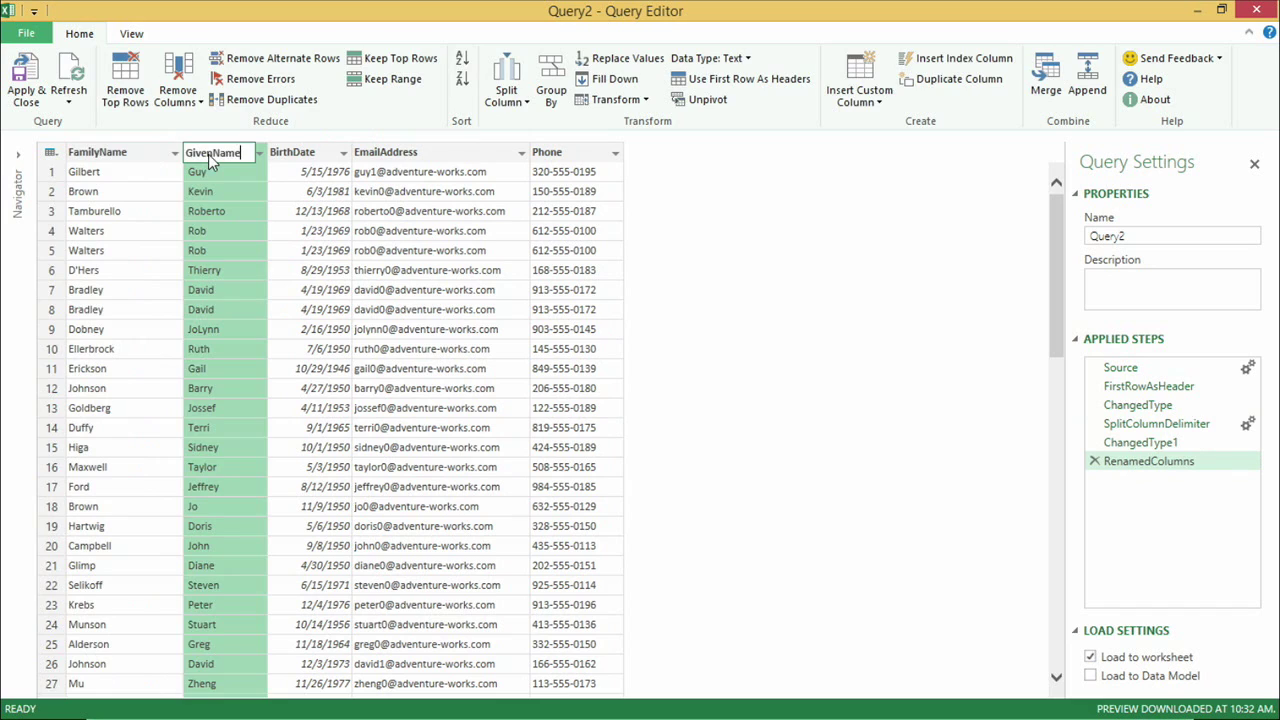
pyautogui.press('Return')
pyautogui.moveTo(211, 160); pyautogui.dragTo(110, 152)
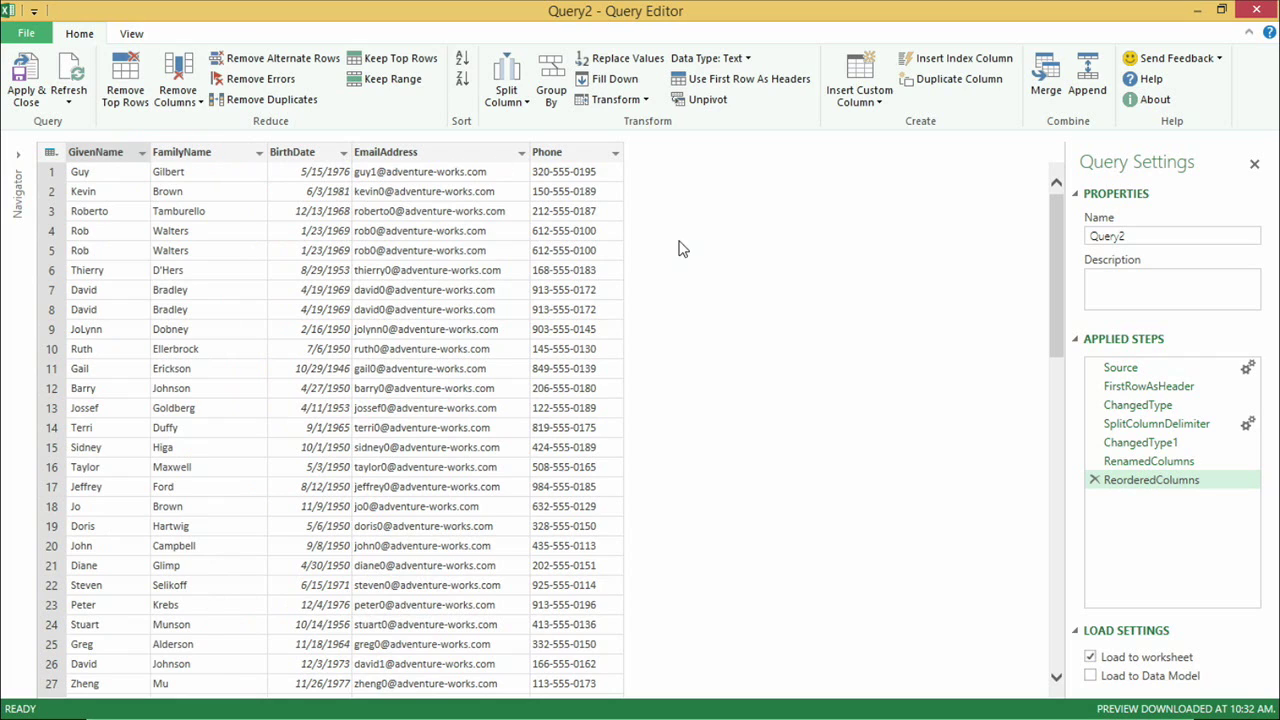
# Step: Name the query Customers and apply it so the data loads into a worksheet
pyautogui.doubleClick(1148, 237)
pyautogui.write('Customer')
pyautogui.write('a')
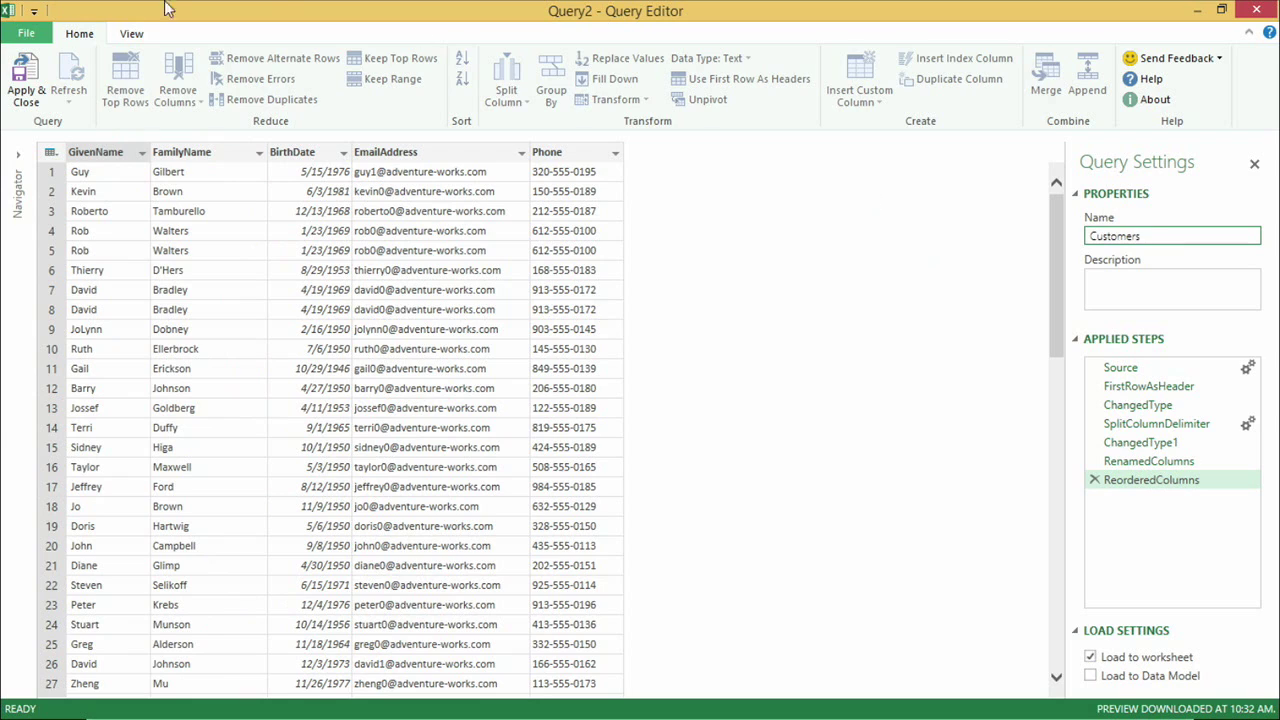
pyautogui.click(25, 78)
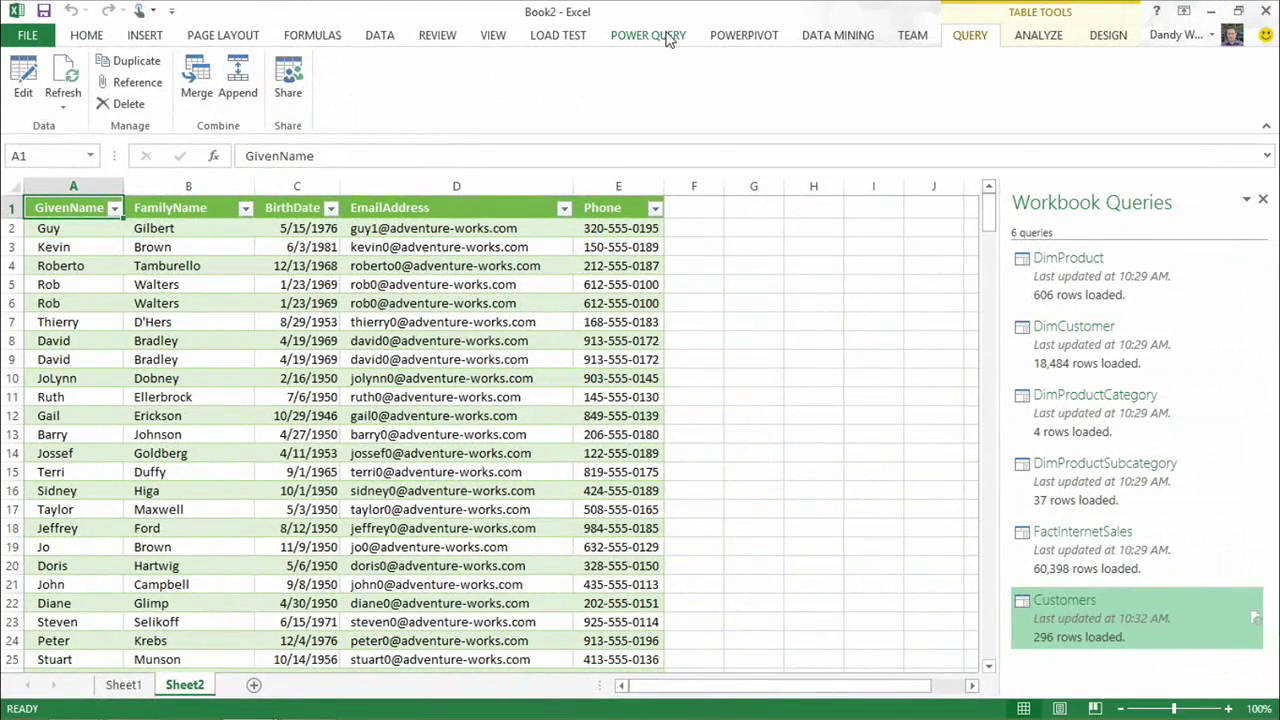
pyautogui.click(1245, 71)
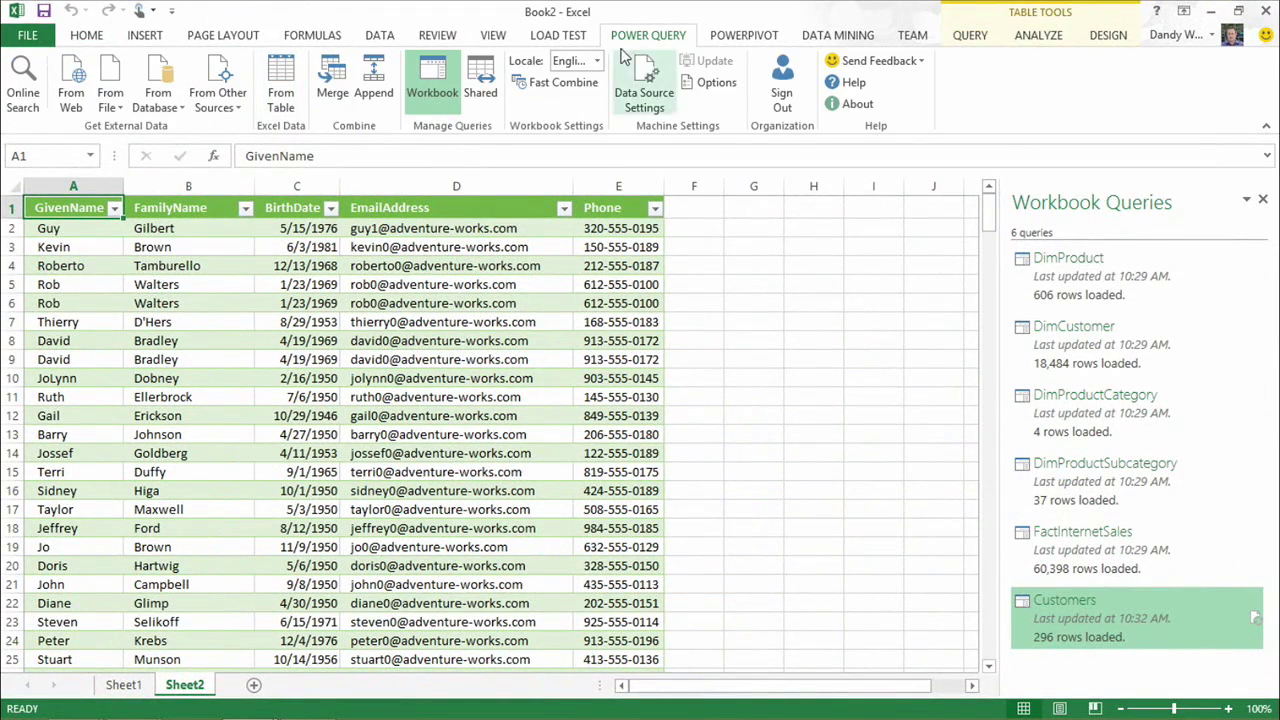
pyautogui.click(120, 106)
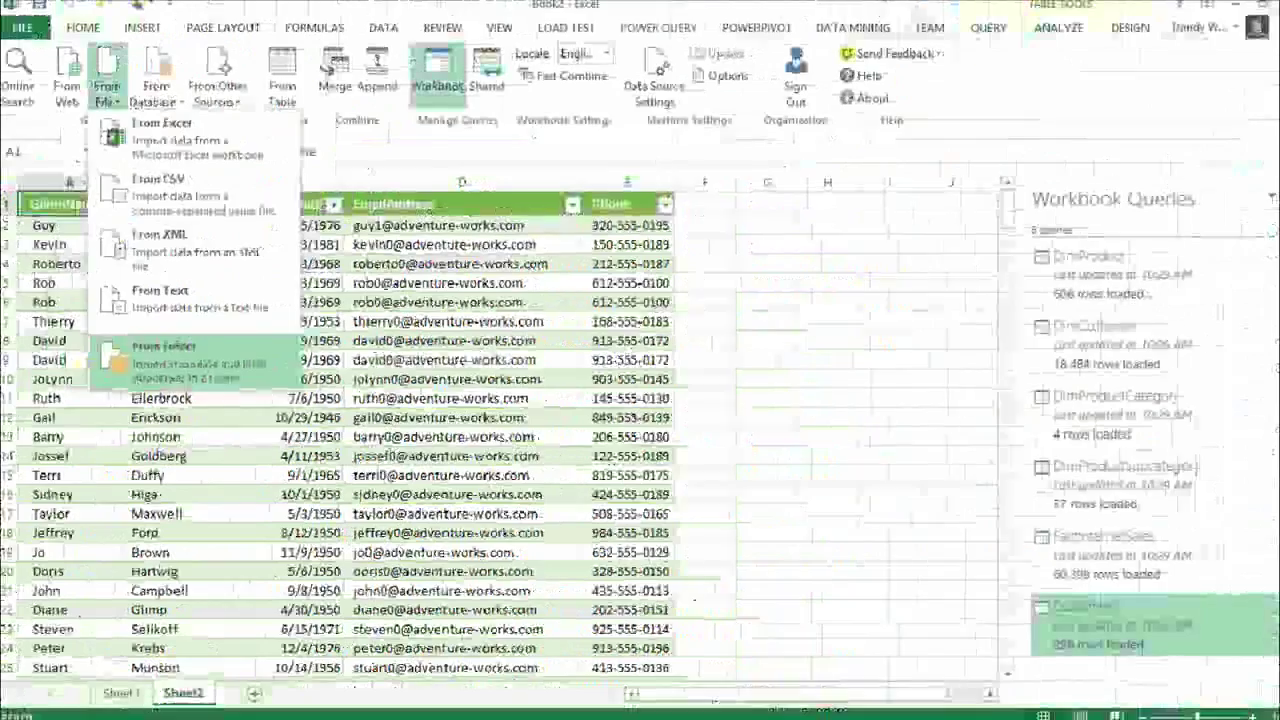
pyautogui.press('Escape')
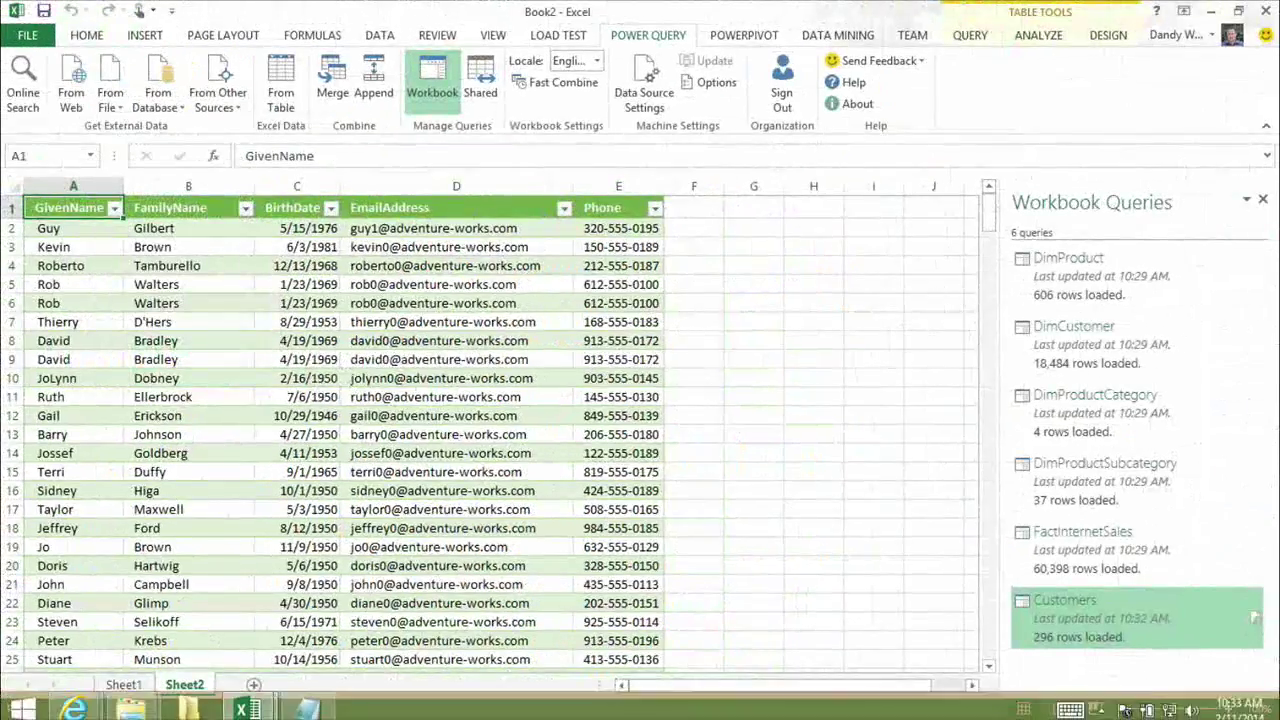
# Step: Switch to File Explorer, look over the yearly sales files and copy the path of the Sales folder
pyautogui.moveTo(135, 711)
pyautogui.click(329, 606)
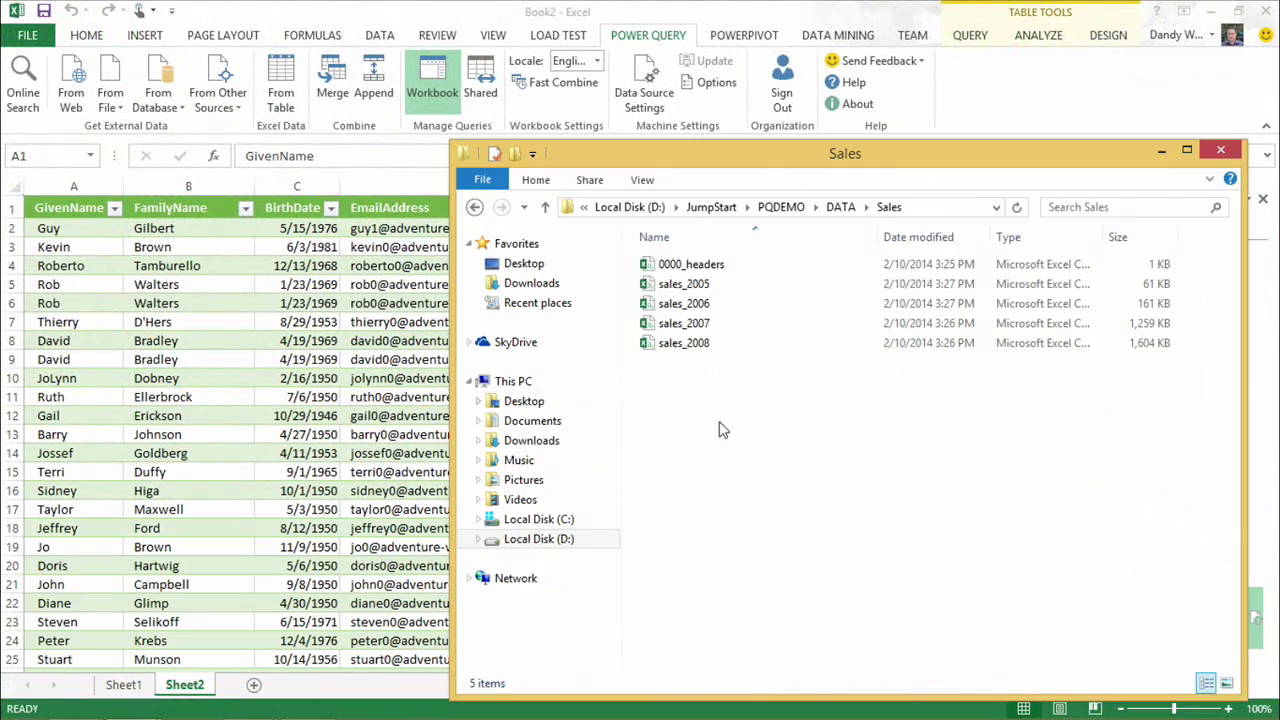
pyautogui.click(738, 304)
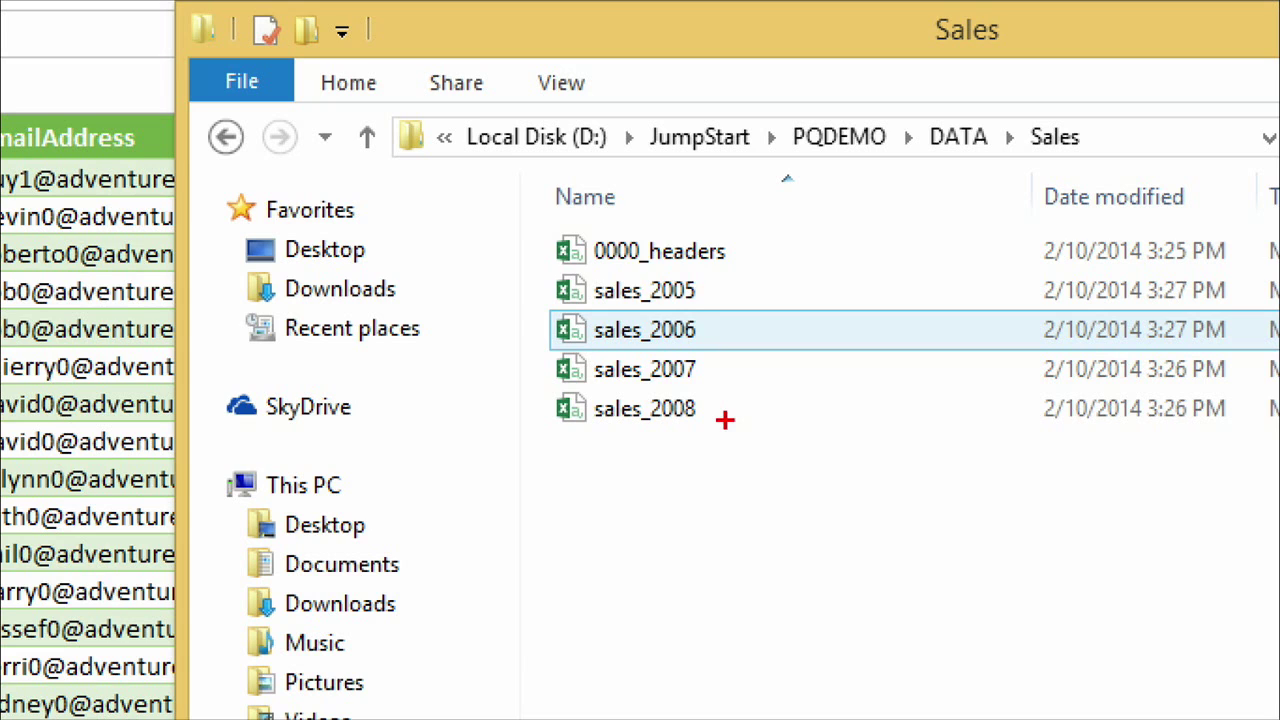
pyautogui.click(725, 420)
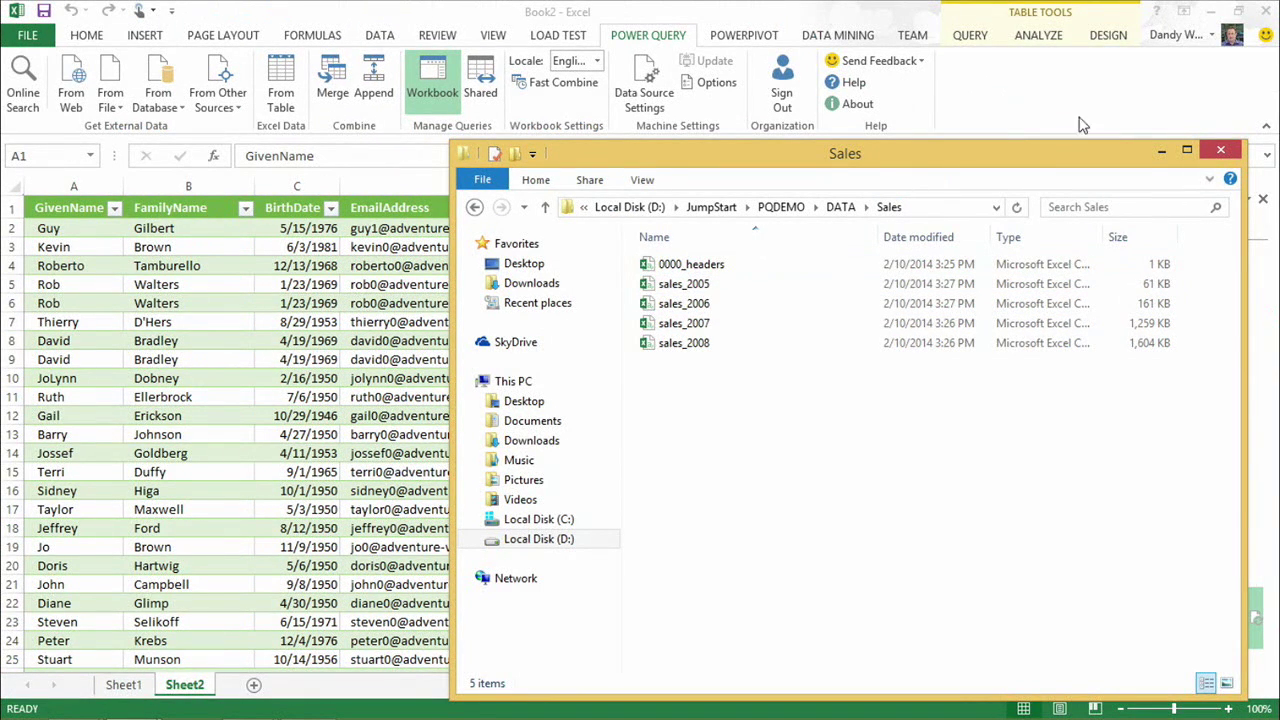
pyautogui.click(920, 208)
pyautogui.hotkey('ctrl', 'c')
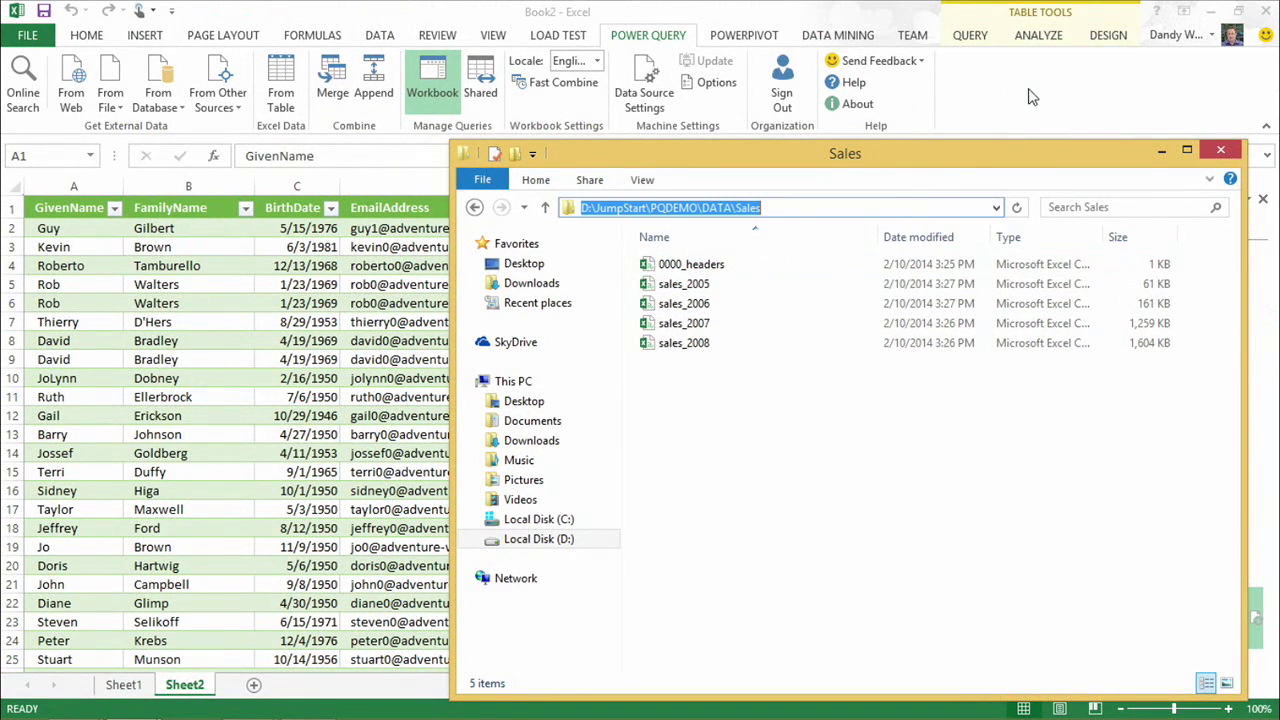
# Step: Back in Excel, create a Power Query import from the folder D:\JumpStart\PQDEMO\DATA\Sales
pyautogui.click(1030, 97)
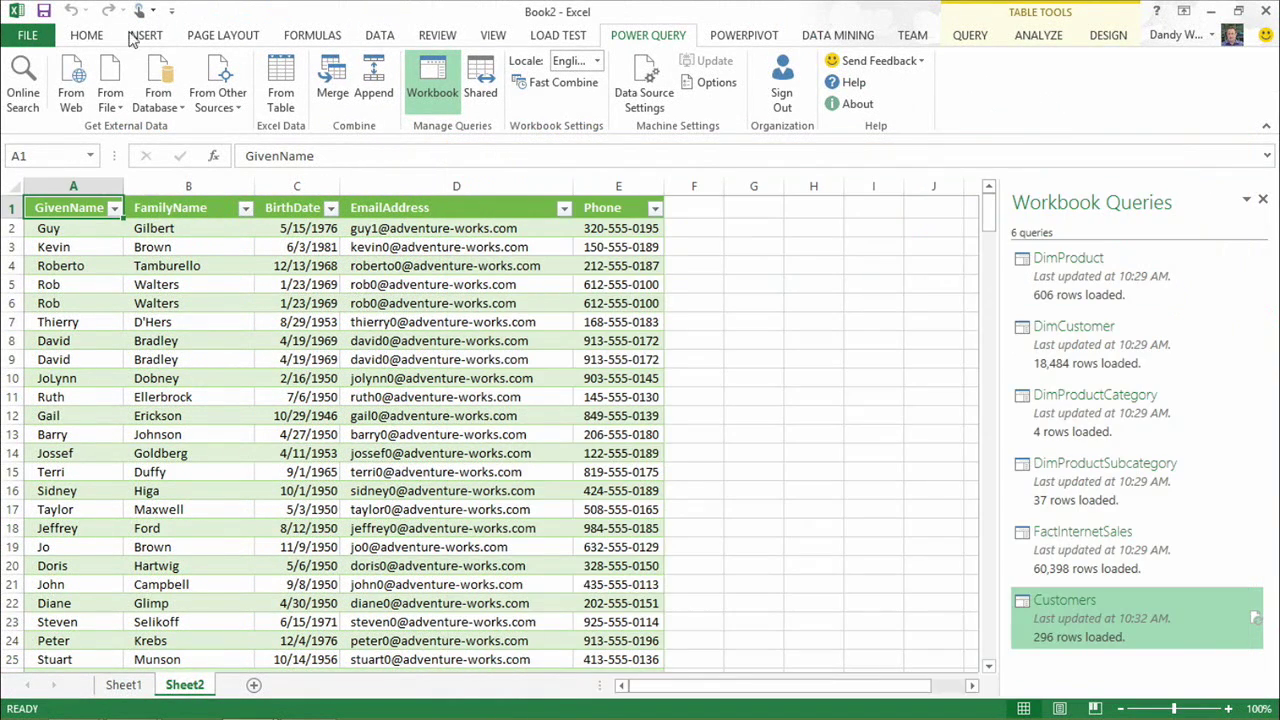
pyautogui.click(121, 110)
pyautogui.click(172, 362)
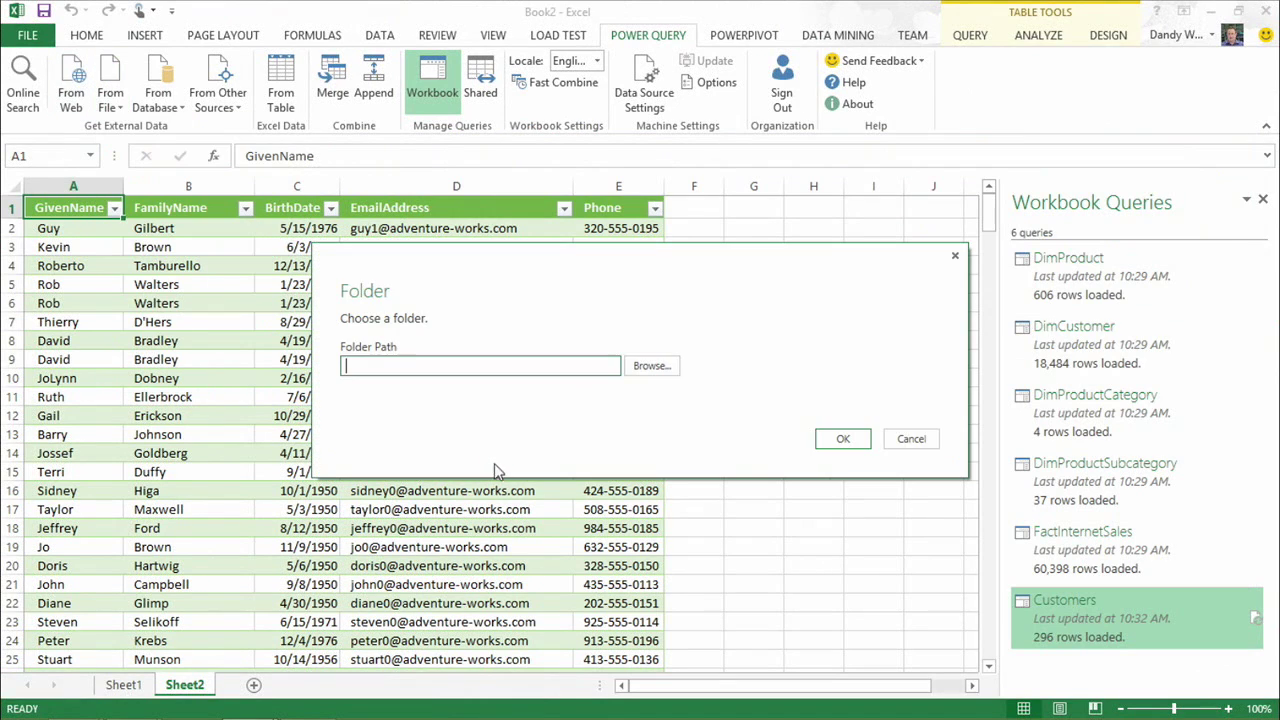
pyautogui.hotkey('ctrl', 'v')
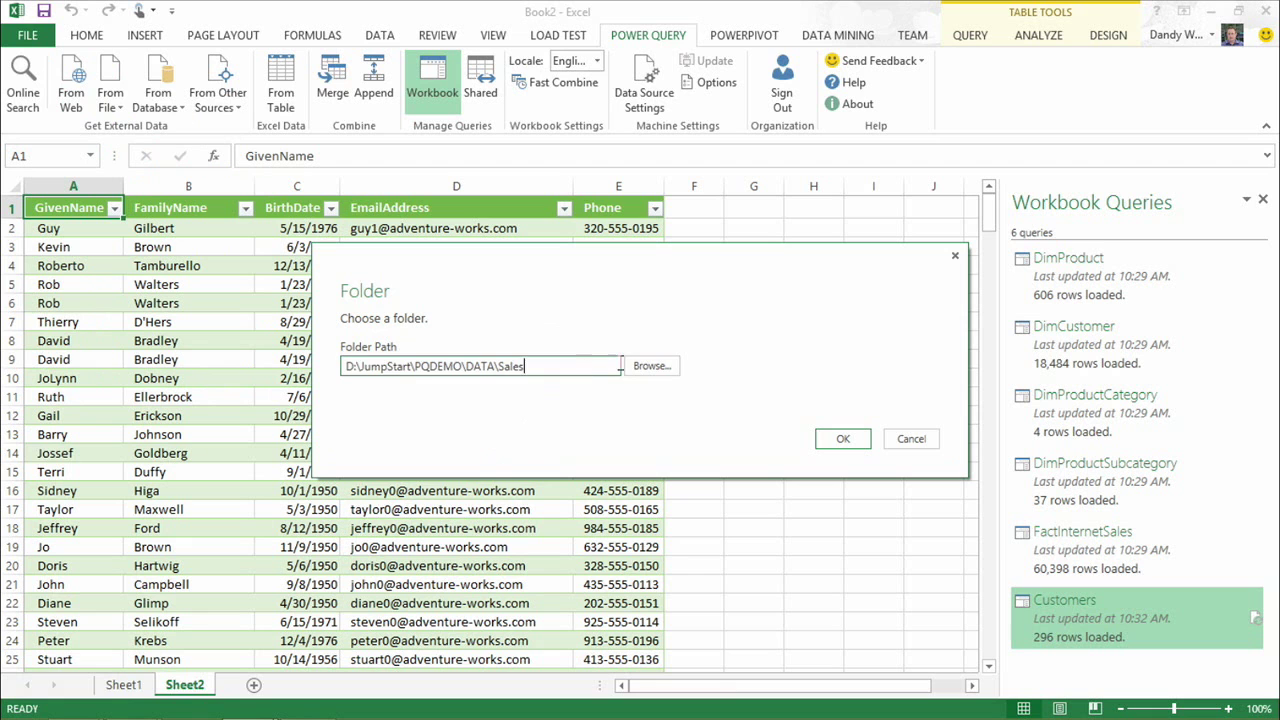
pyautogui.click(845, 440)
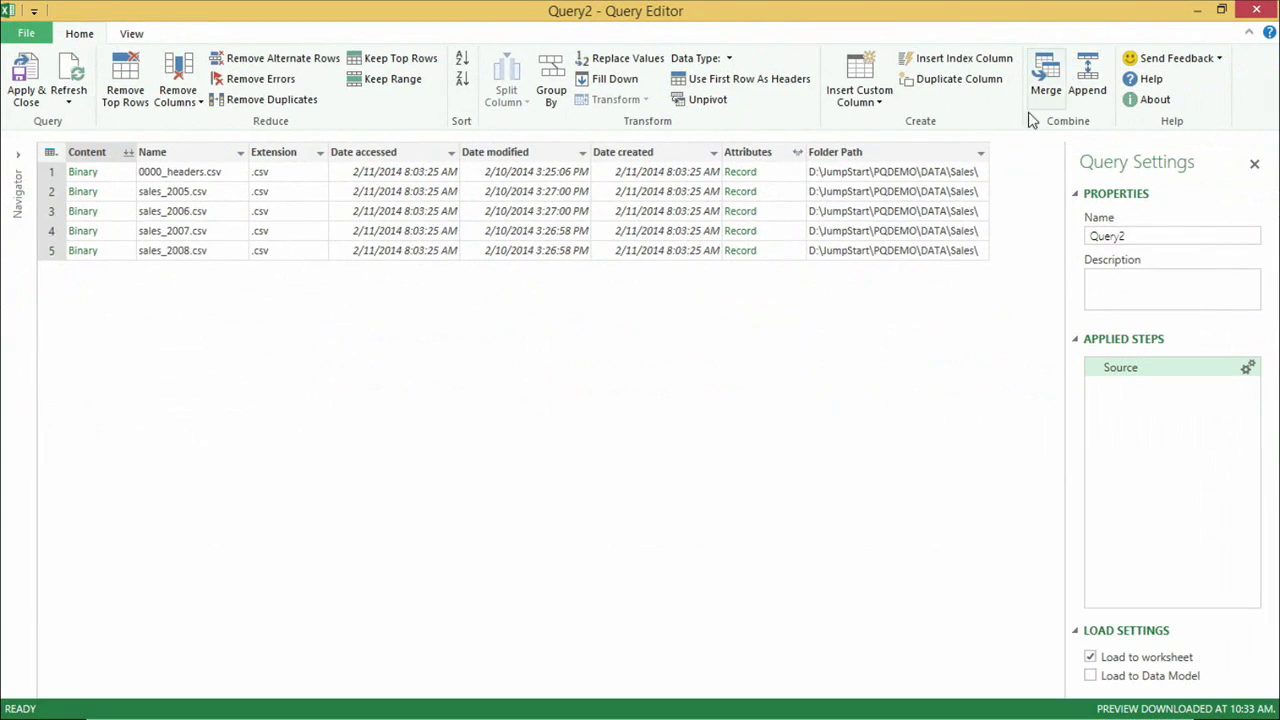
# Step: Inspect the Attributes records of 0000_headers.csv and sales_2005.csv in an enlarged preview area
pyautogui.click(785, 172)
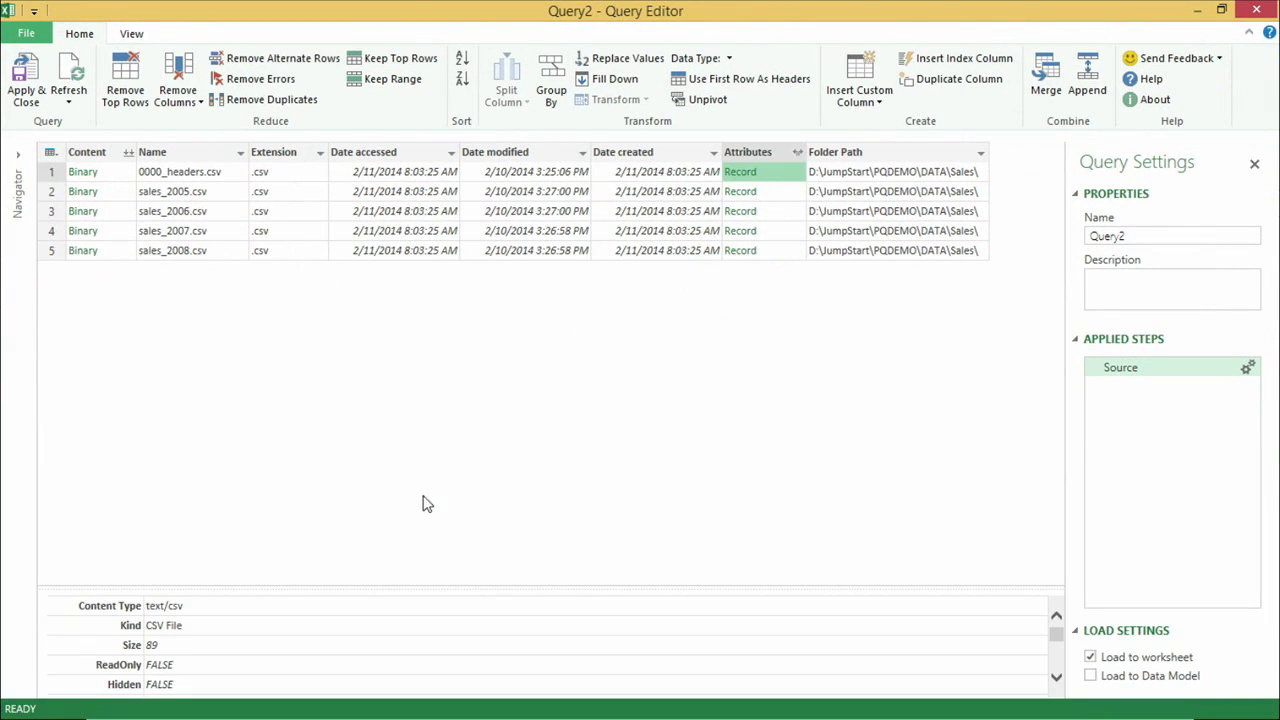
pyautogui.moveTo(371, 589); pyautogui.dragTo(395, 444)
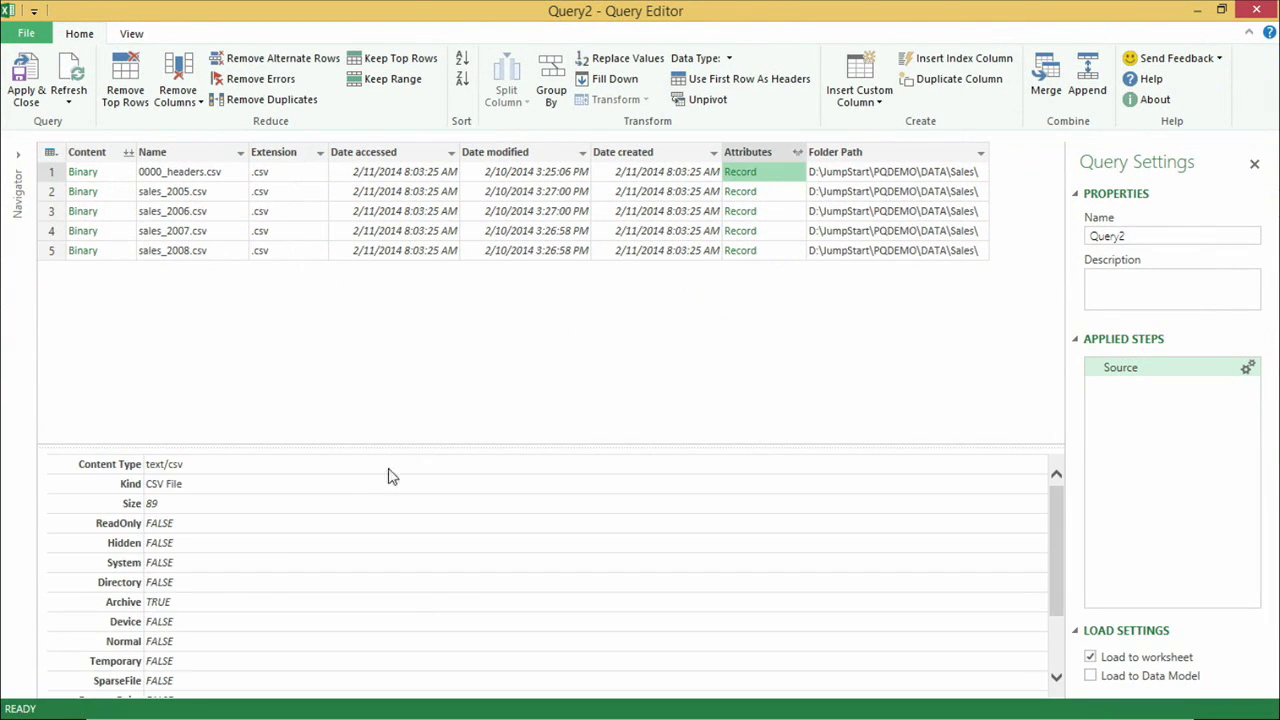
pyautogui.click(776, 195)
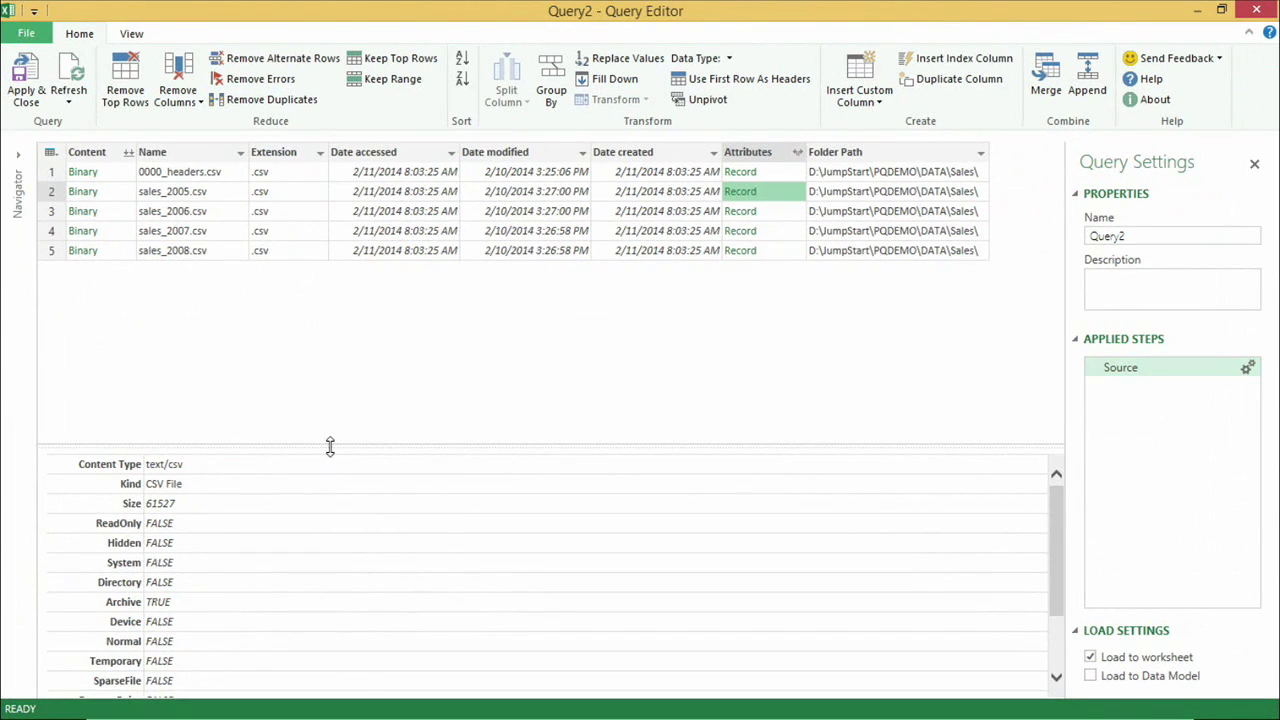
pyautogui.moveTo(333, 445); pyautogui.dragTo(341, 485)
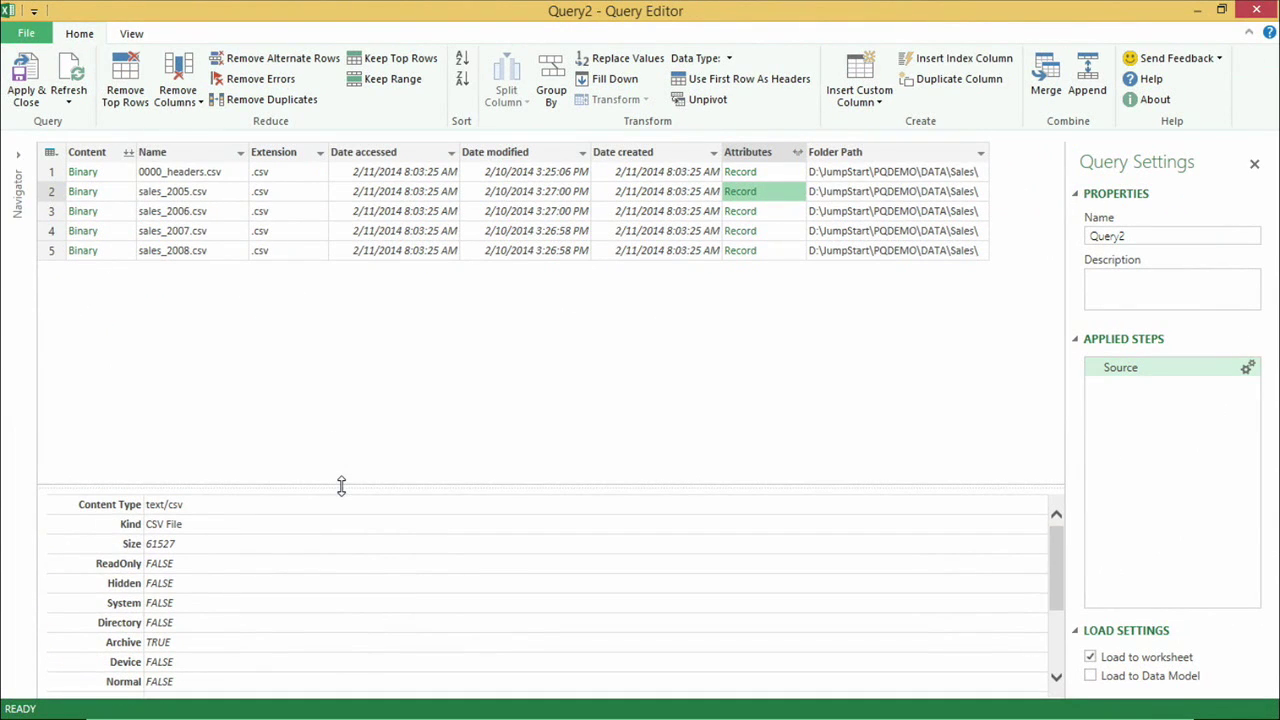
# Step: Combine the binaries in the Content column into one table and keep only the SalesAmount and OrderDate columns
pyautogui.click(121, 200)
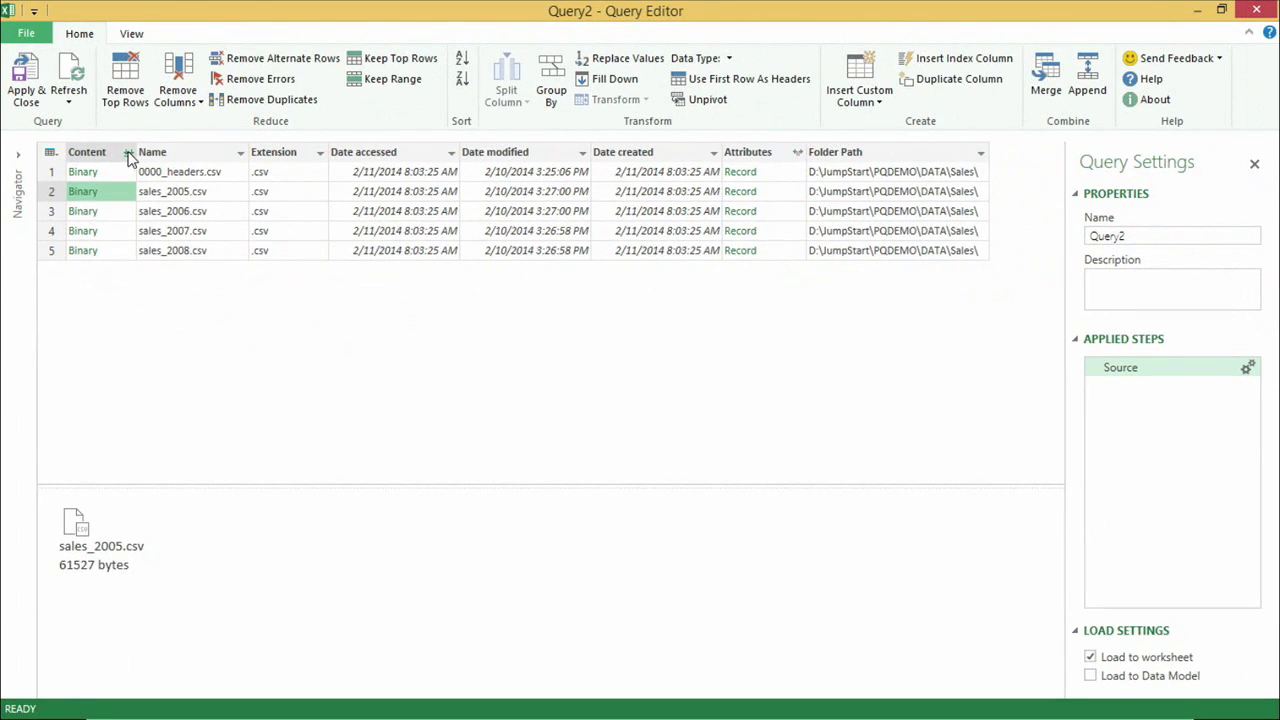
pyautogui.click(128, 152)
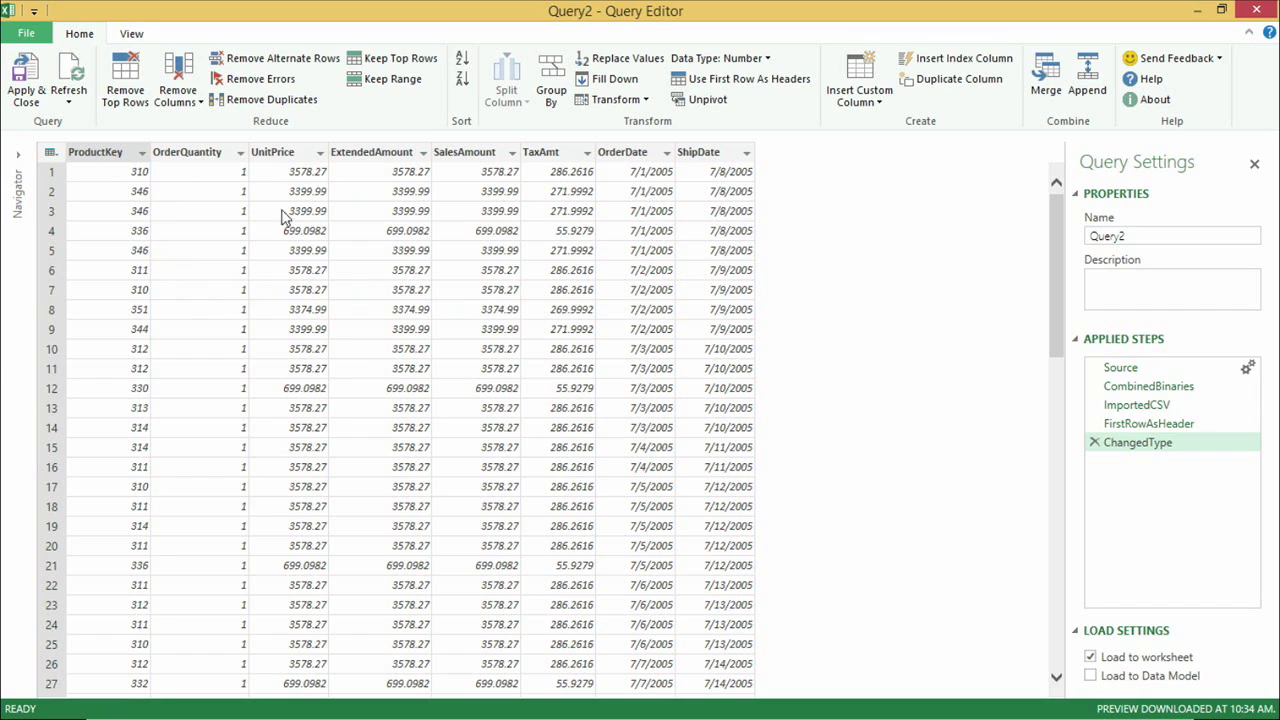
pyautogui.click(476, 155)
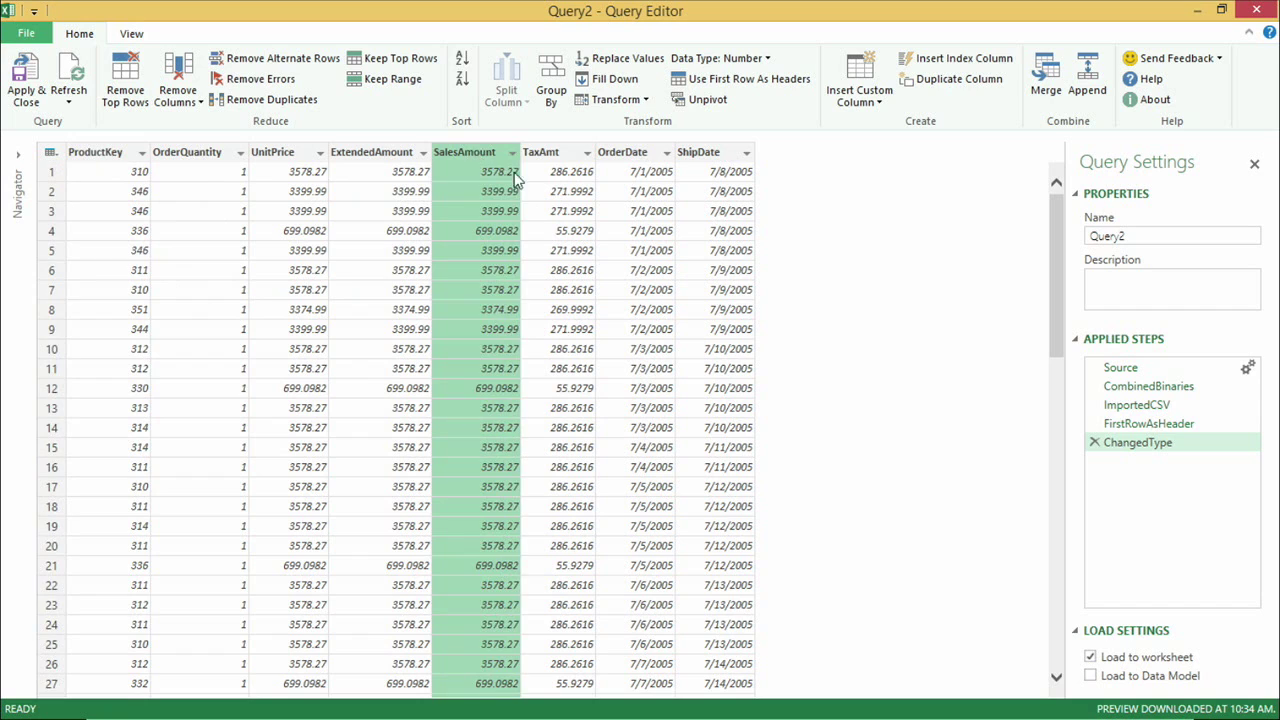
pyautogui.keyDown('ctrl'); pyautogui.click(622, 155); pyautogui.keyUp('ctrl')
pyautogui.rightClick(624, 153)
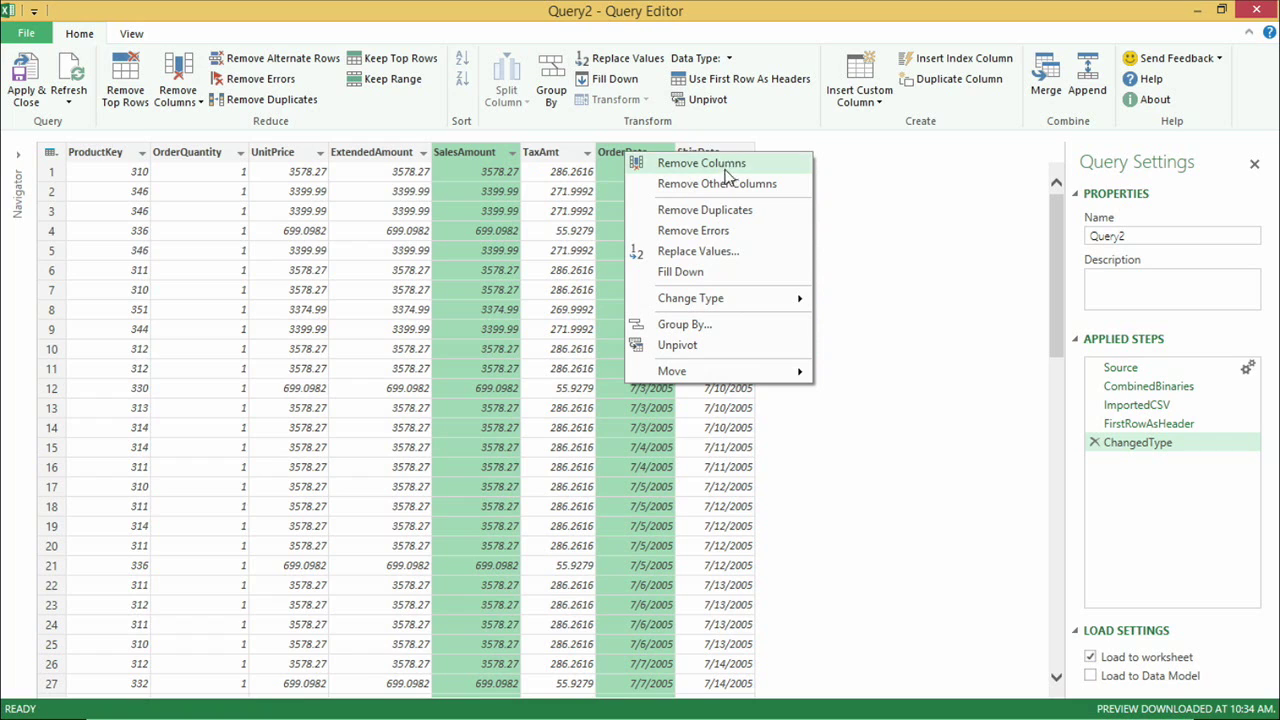
pyautogui.click(729, 188)
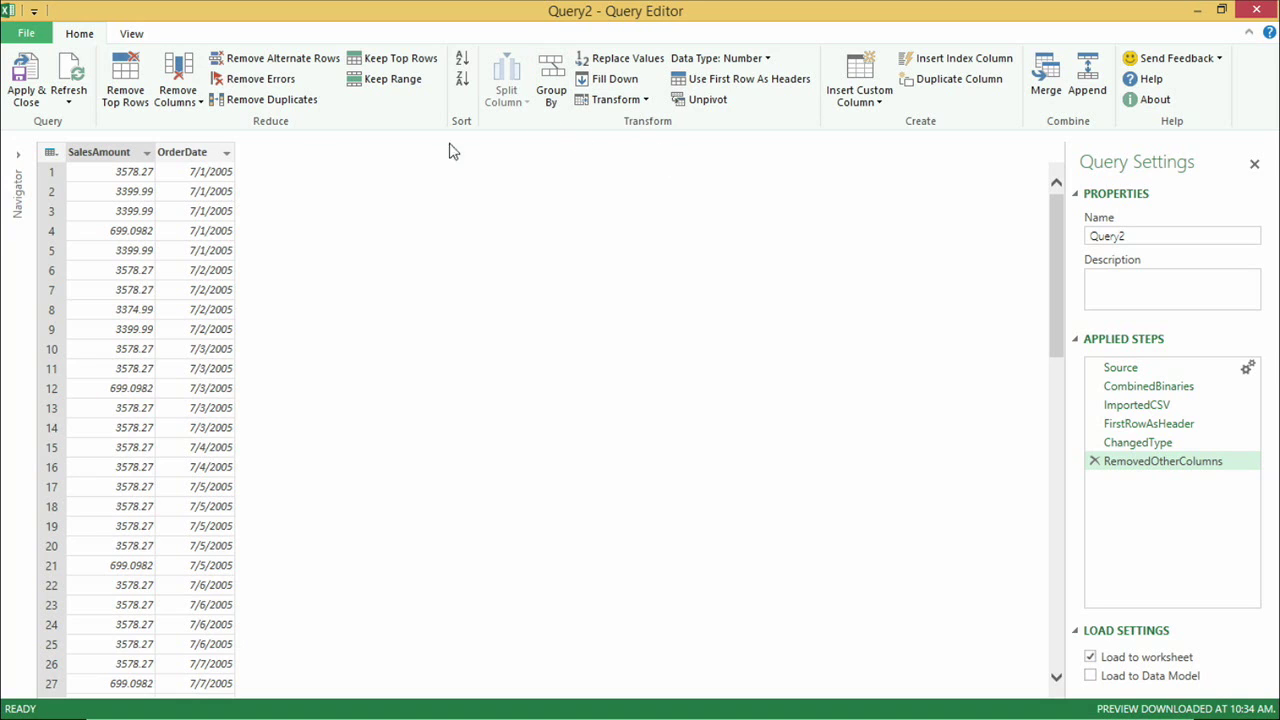
# Step: Group the rows by OrderDate with a new column TotalSales that sums SalesAmount
pyautogui.click(190, 152)
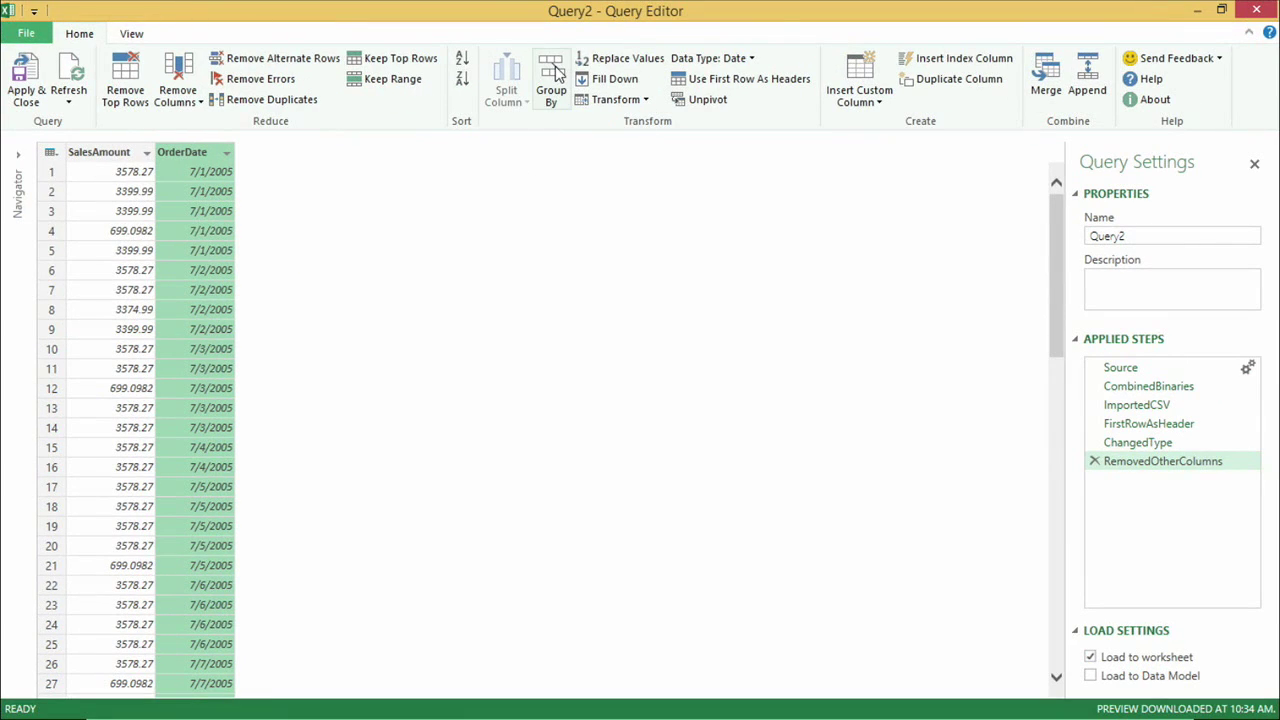
pyautogui.click(553, 75)
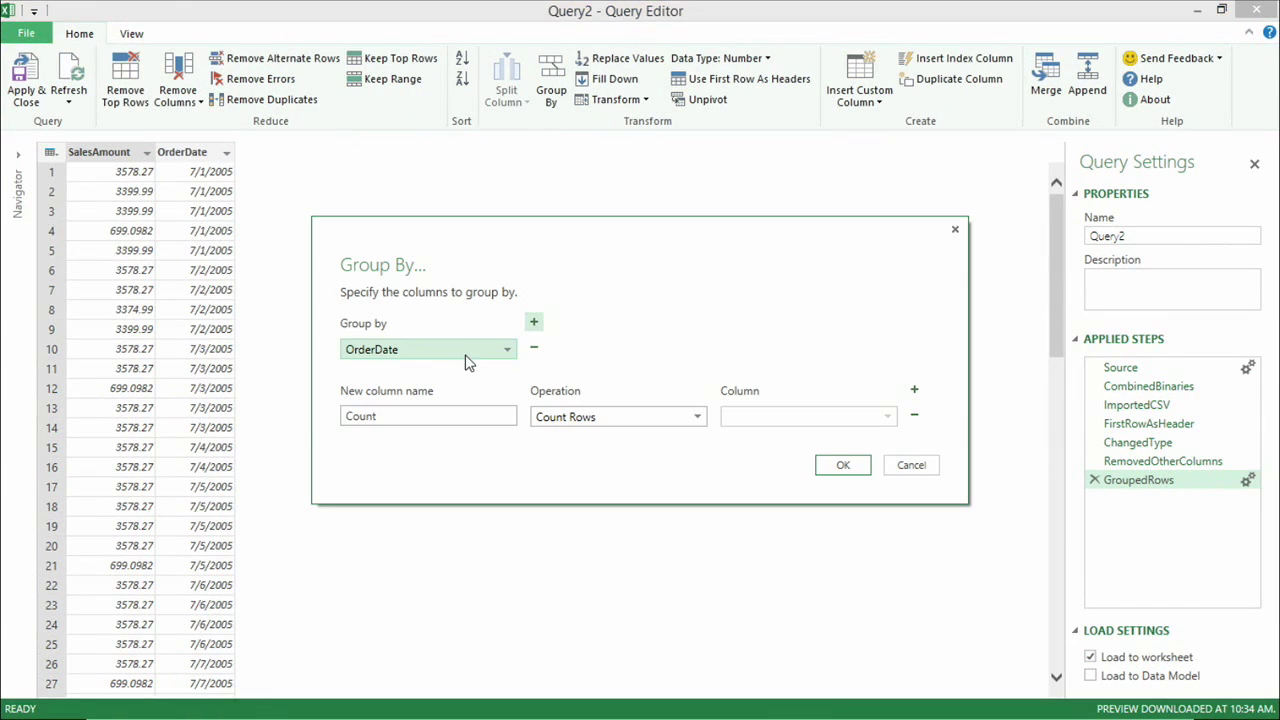
pyautogui.click(698, 420)
pyautogui.scroll(2, 620, 450)
pyautogui.click(594, 436)
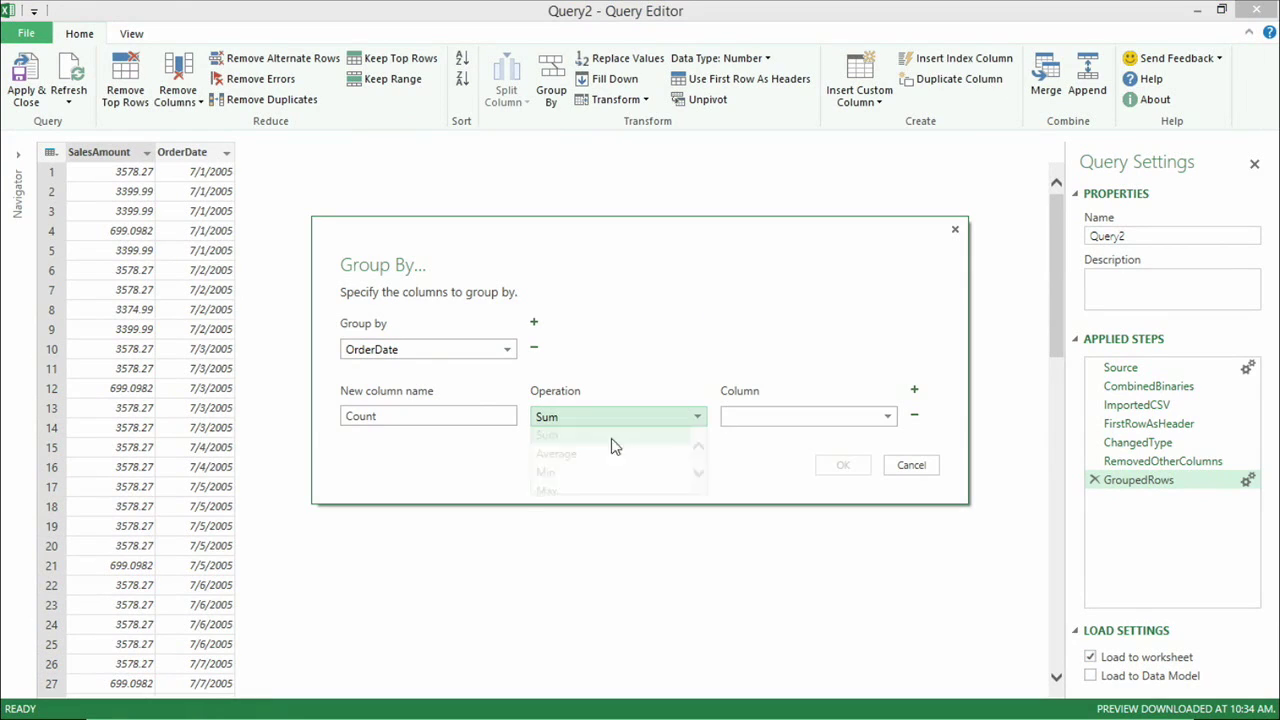
pyautogui.click(785, 428)
pyautogui.click(777, 434)
pyautogui.moveTo(400, 416); pyautogui.dragTo(288, 420)
pyautogui.write('TotalSales')
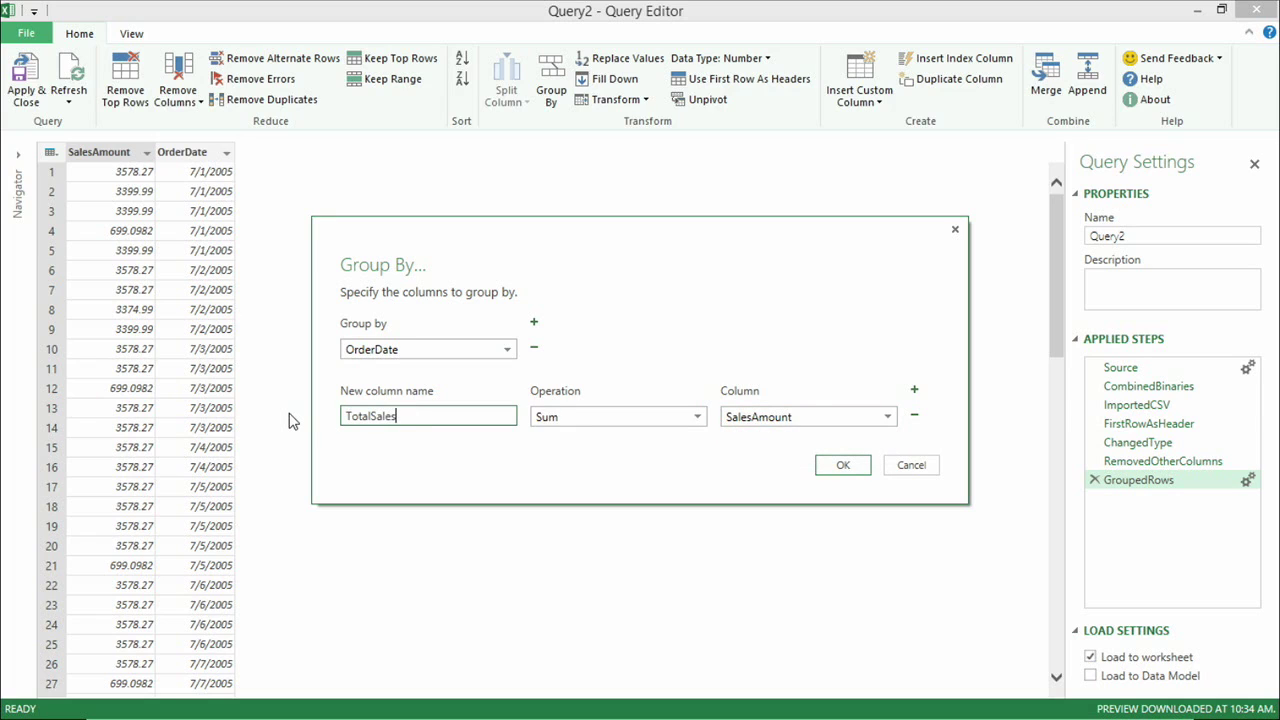
pyautogui.click(840, 465)
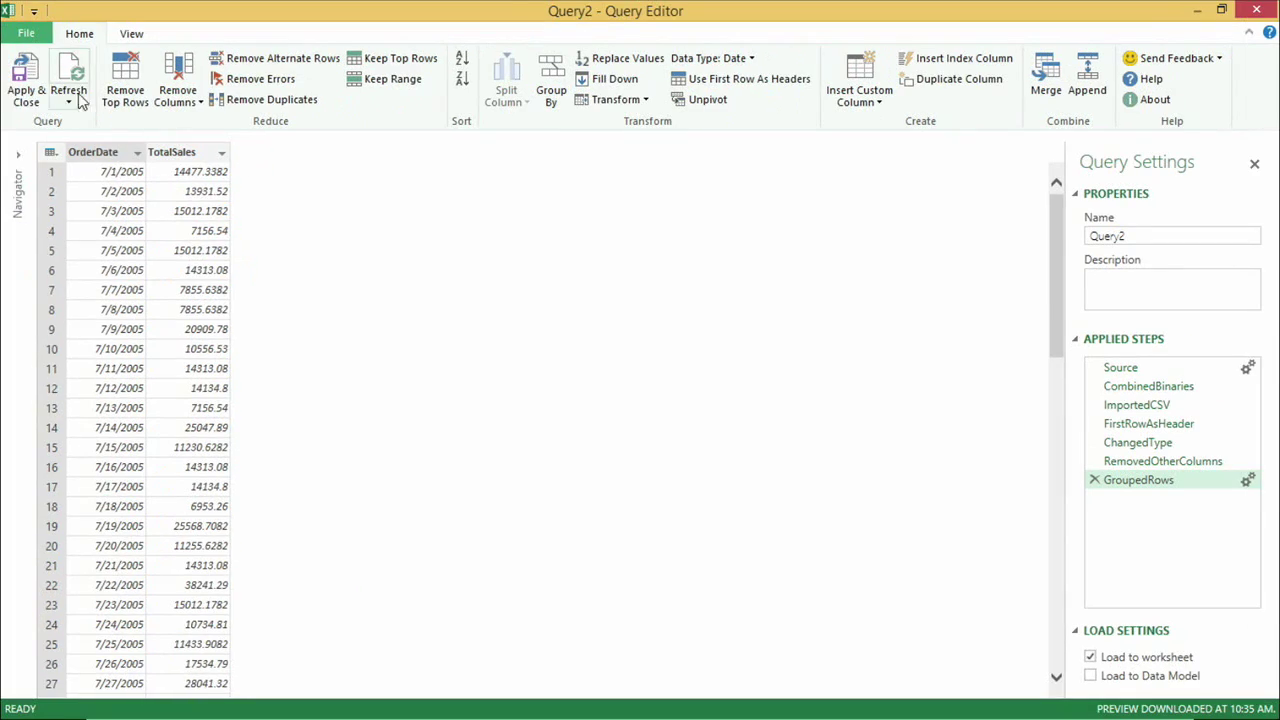
# Step: Apply the query to load the grouped sales into a worksheet and look through the loaded dates
pyautogui.click(50, 30)
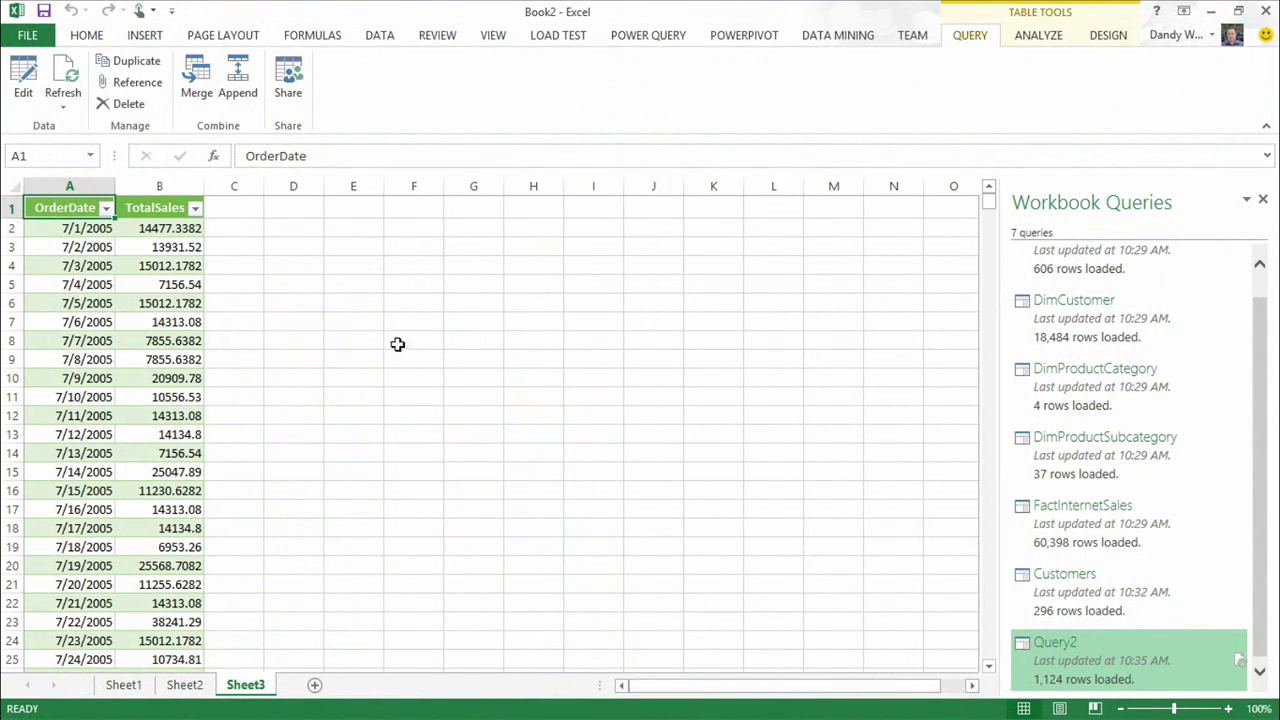
pyautogui.click(96, 283)
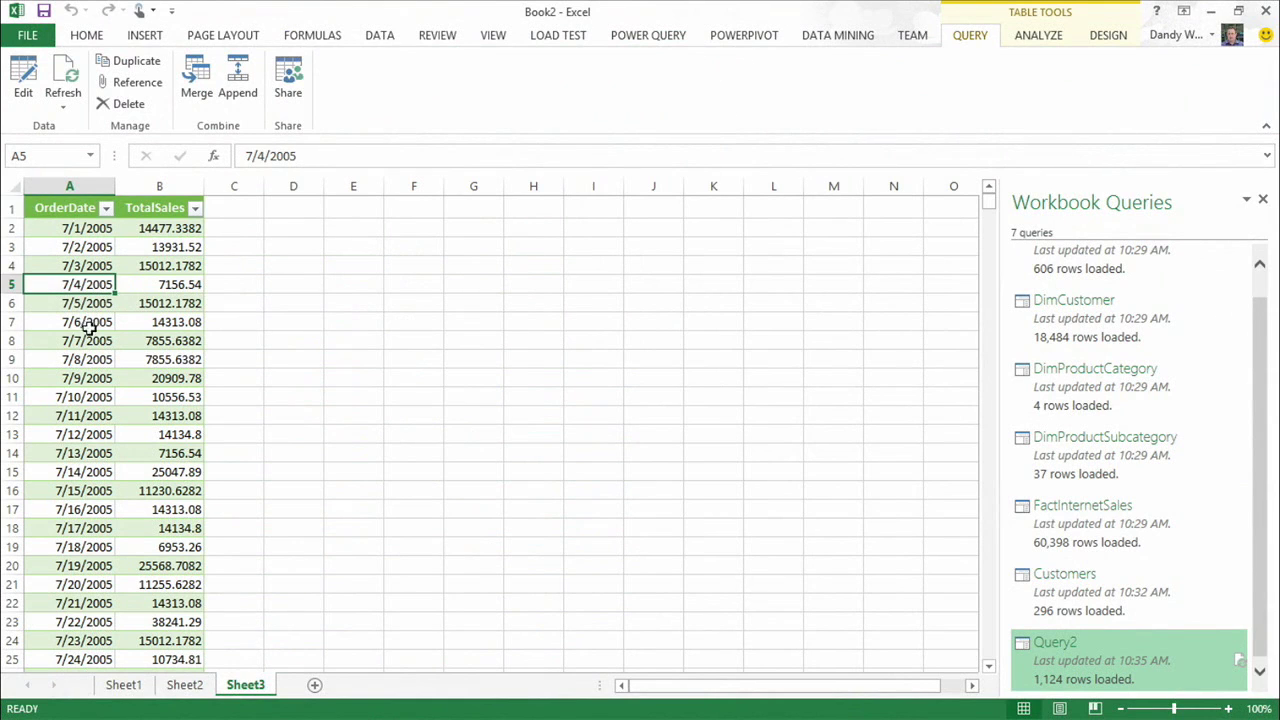
pyautogui.scroll(-20, 100, 340)
pyautogui.scroll(-20, 101, 356)
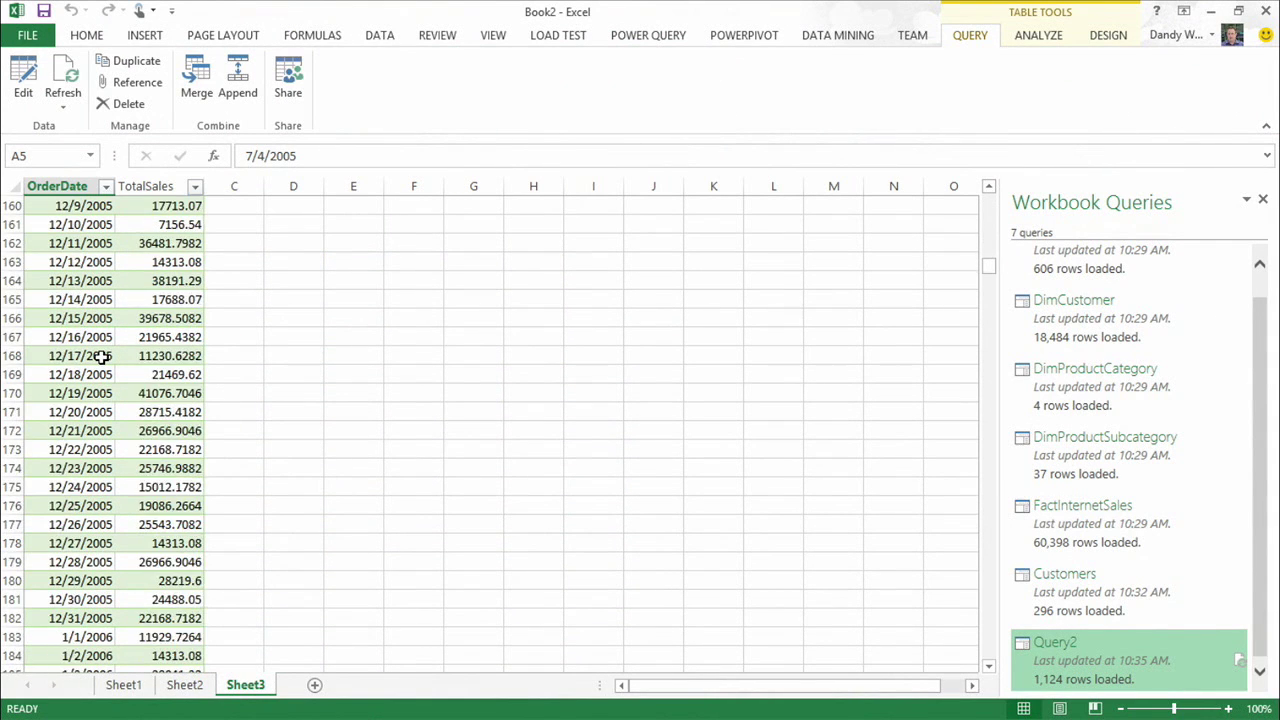
pyautogui.scroll(9, 101, 357)
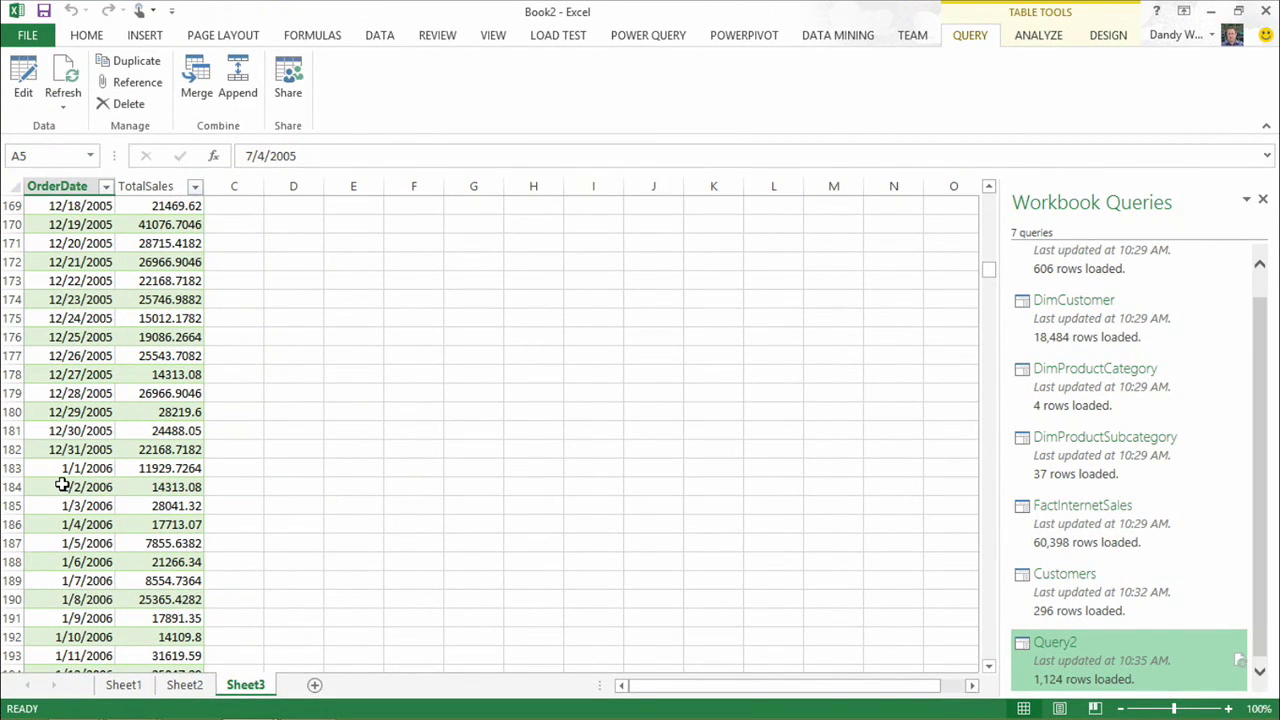
# Step: Connect to the Windows Azure HDInsight storage account dehdinsight and open its scenarios folder for query editing
pyautogui.click(668, 36)
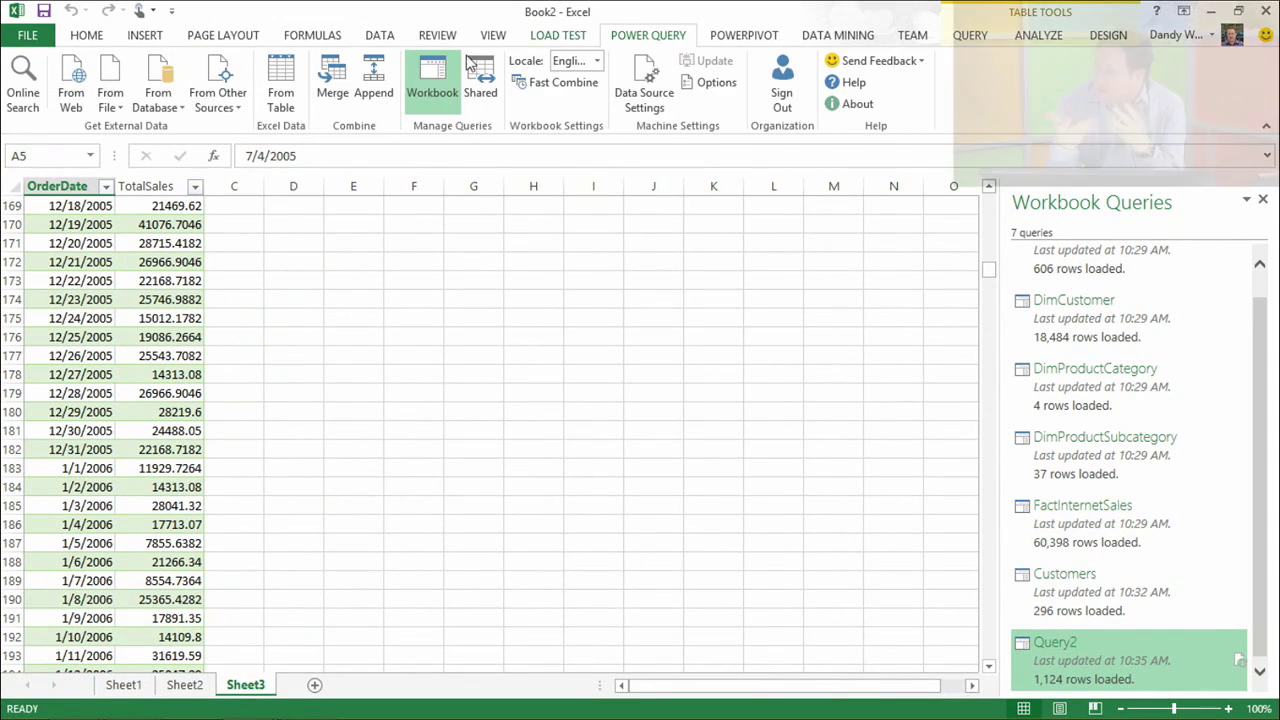
pyautogui.click(233, 108)
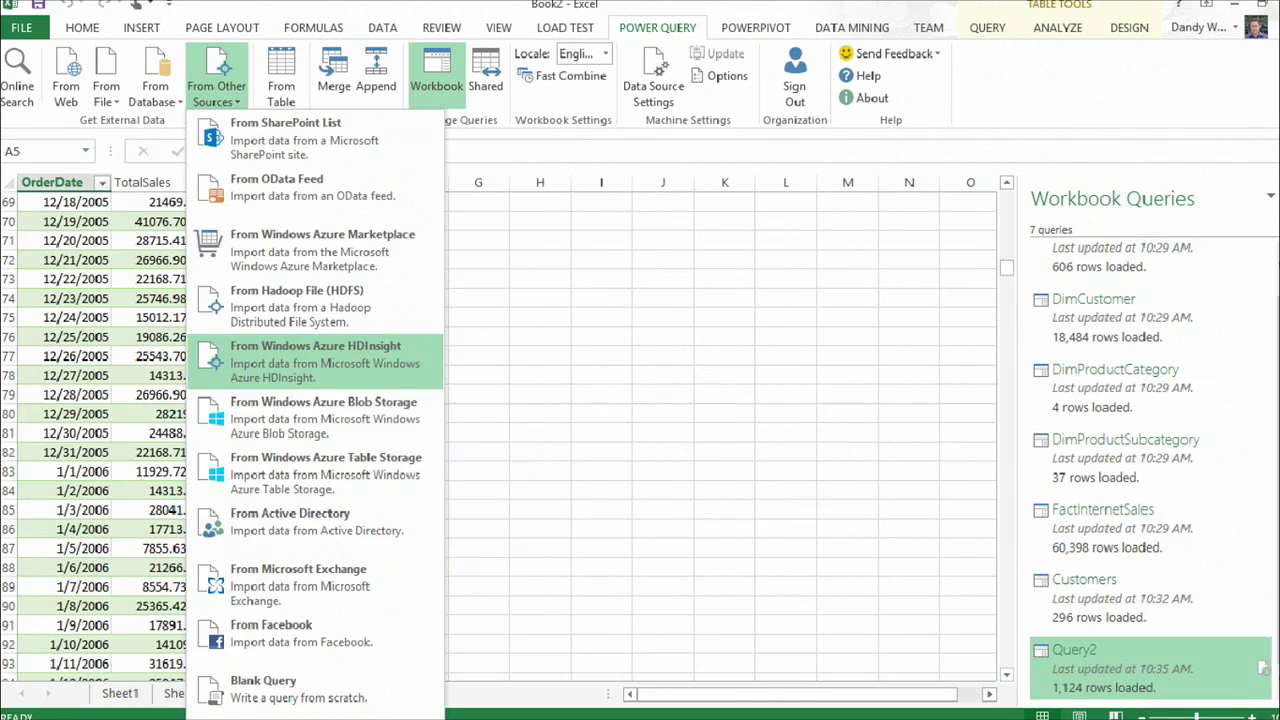
pyautogui.press('Escape')
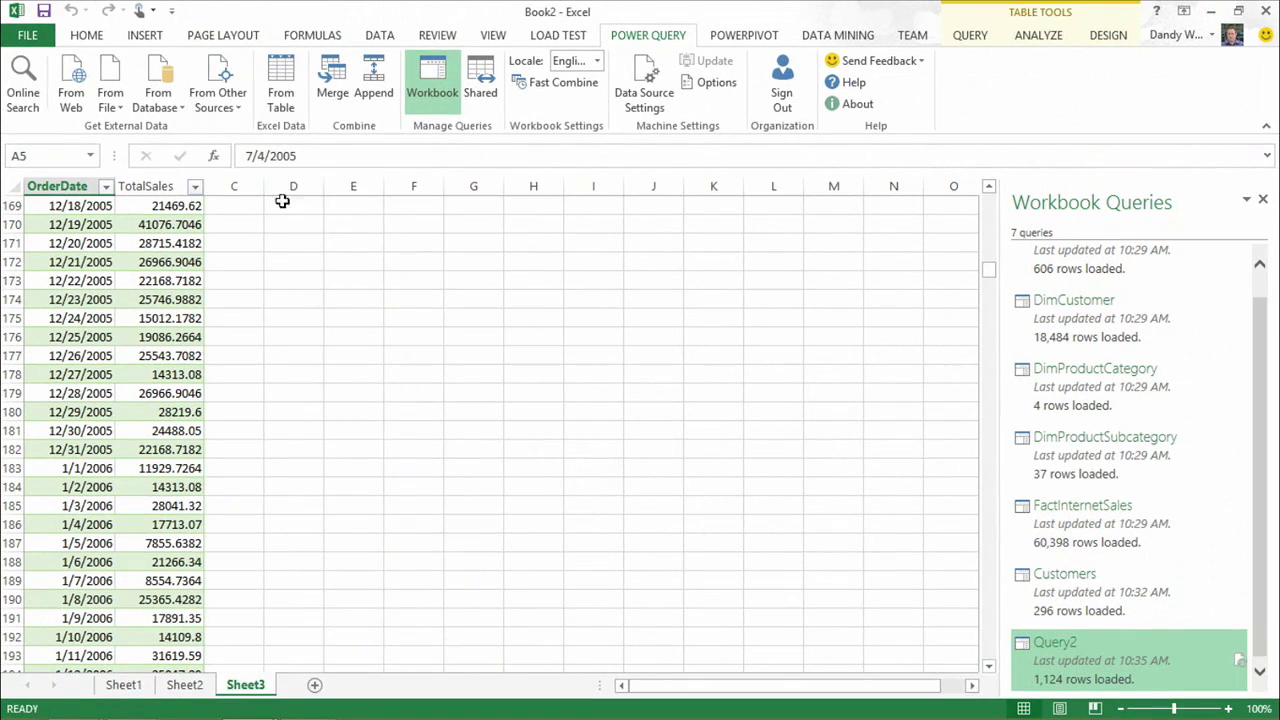
pyautogui.click(218, 95)
pyautogui.click(310, 355)
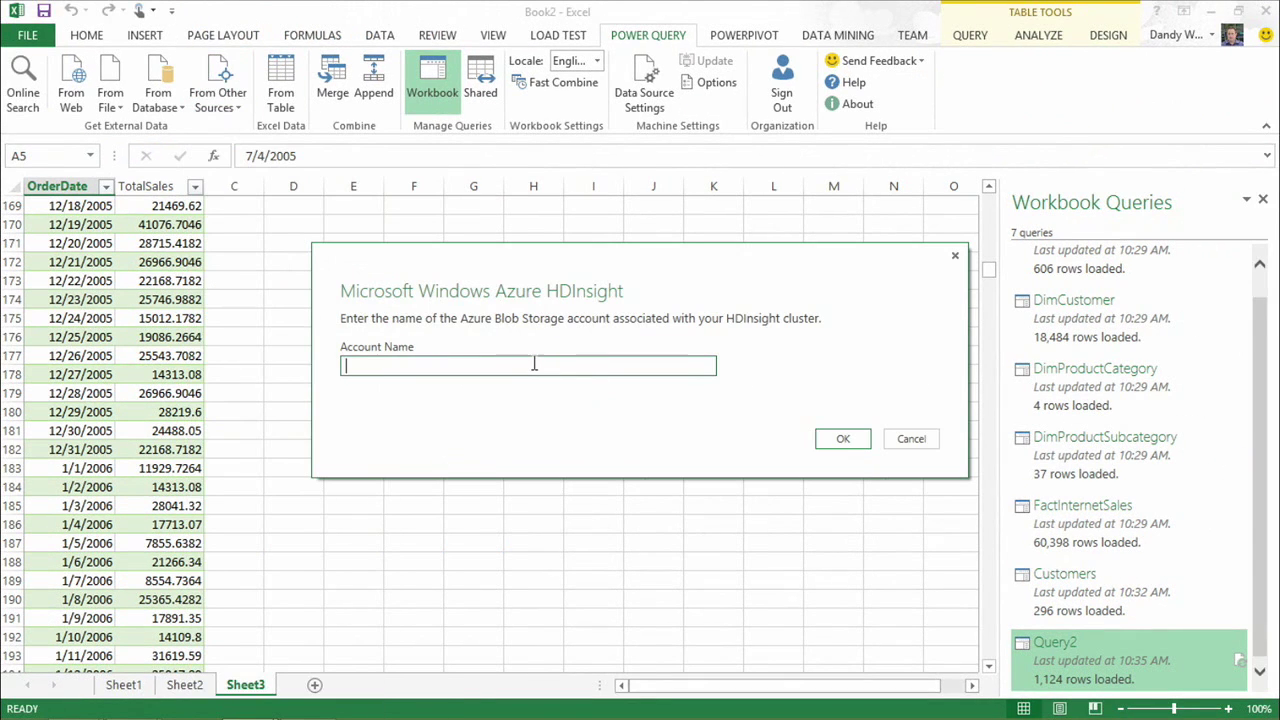
pyautogui.write('dehdinsight')
pyautogui.press('Return')
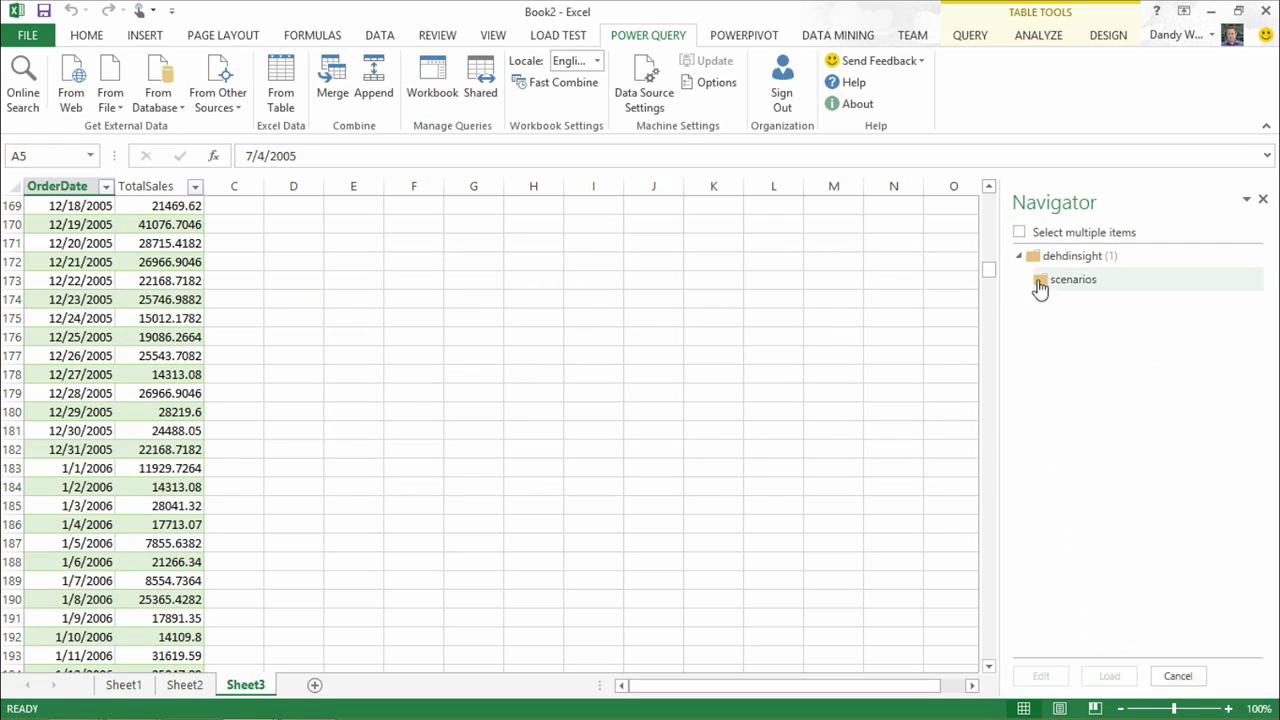
pyautogui.moveTo(1050, 287)
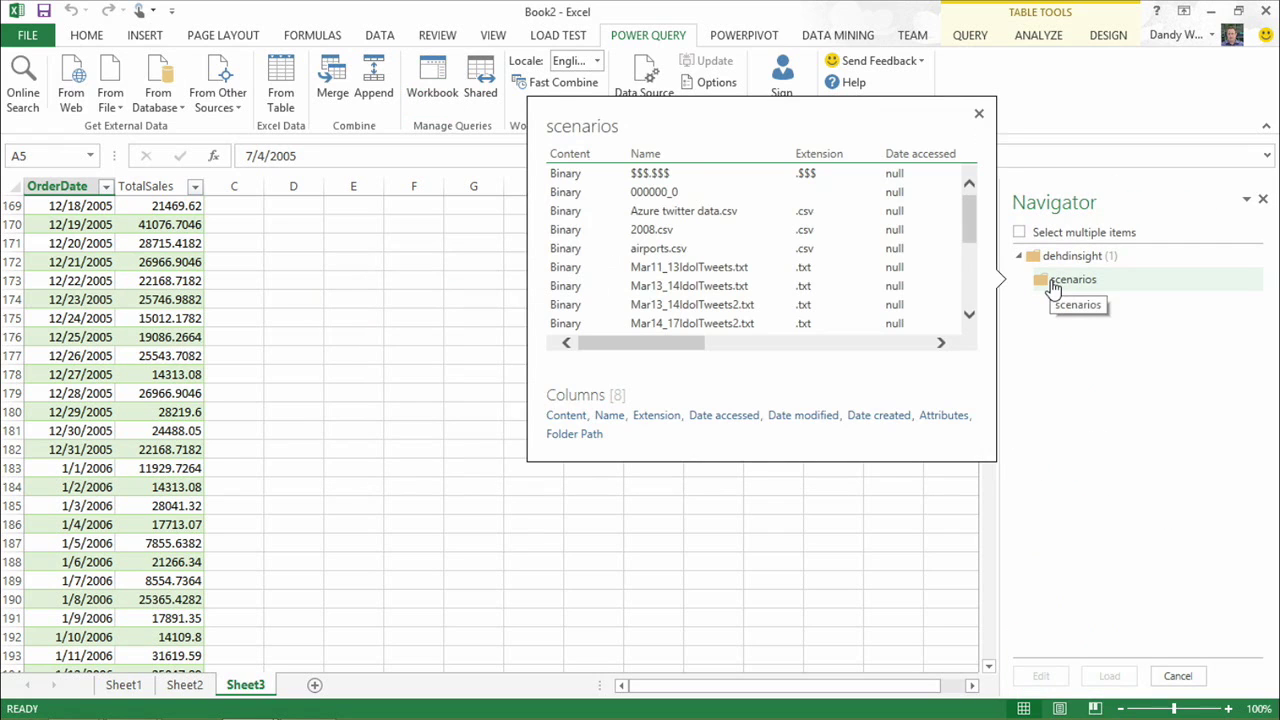
pyautogui.doubleClick(1066, 281)
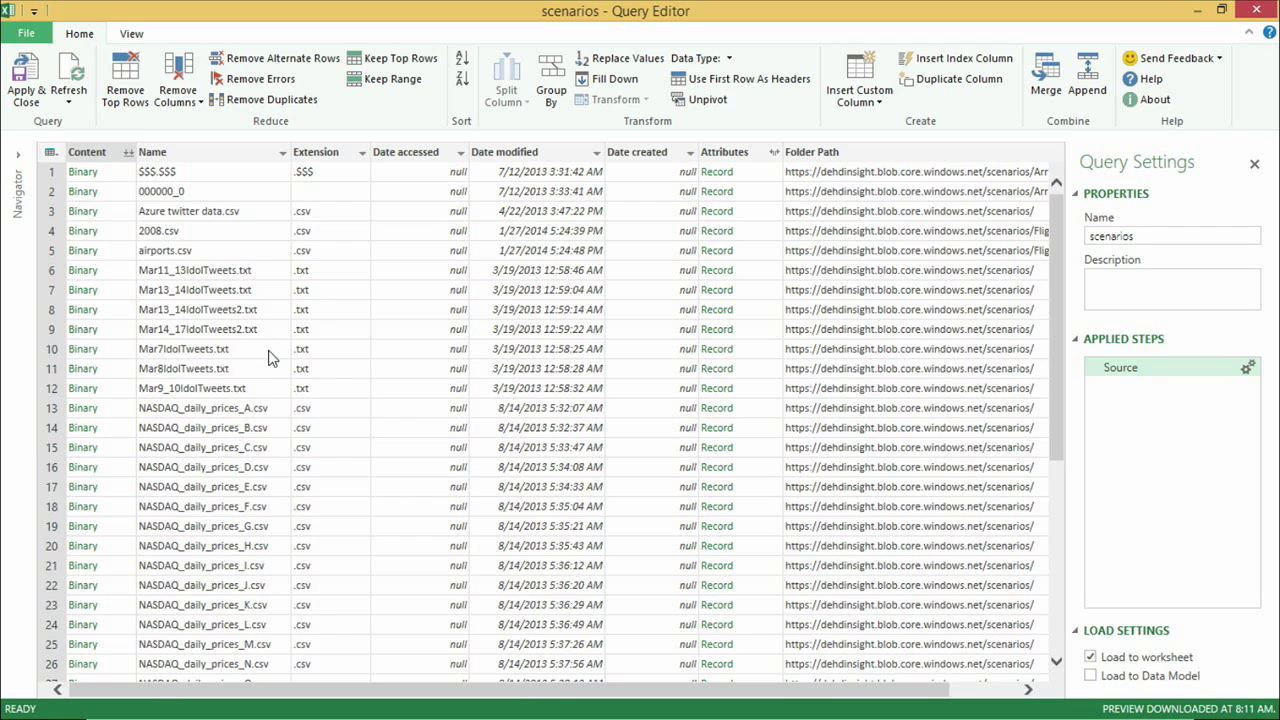
# Step: Filter the Extension column so that only the .csv files are kept
pyautogui.click(363, 154)
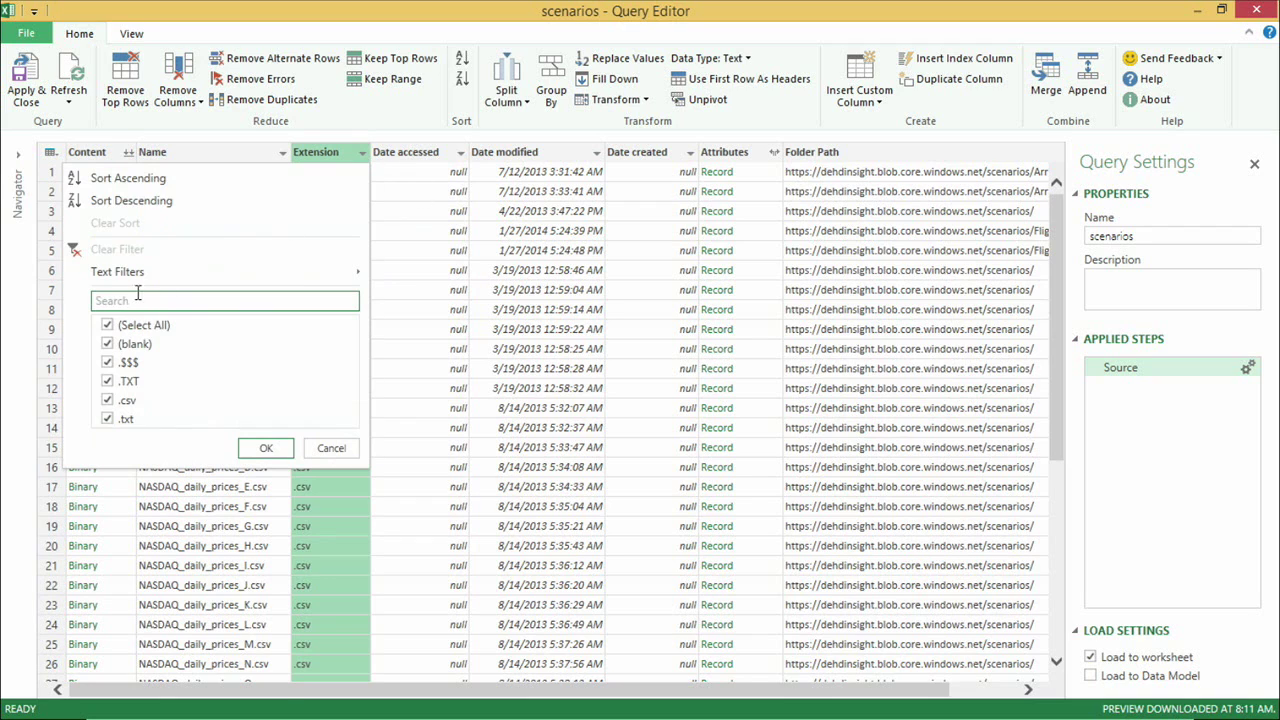
pyautogui.click(107, 325)
pyautogui.click(107, 400)
pyautogui.click(107, 419)
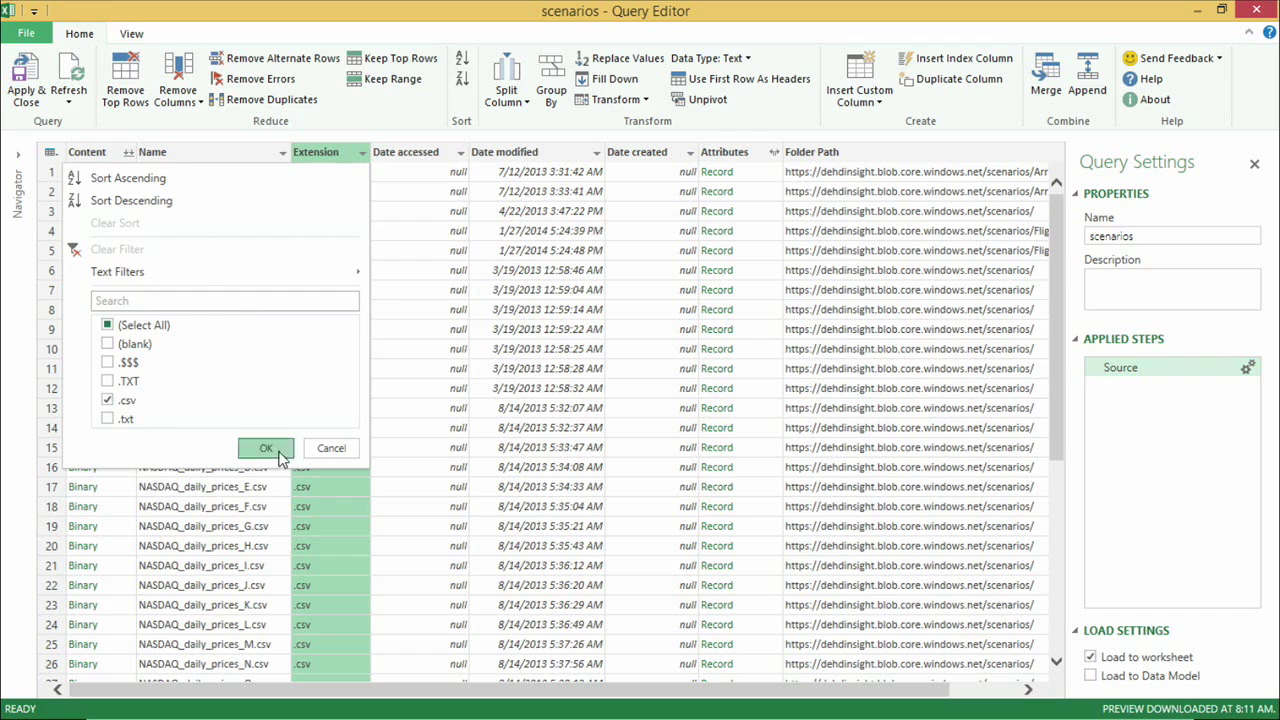
pyautogui.click(263, 448)
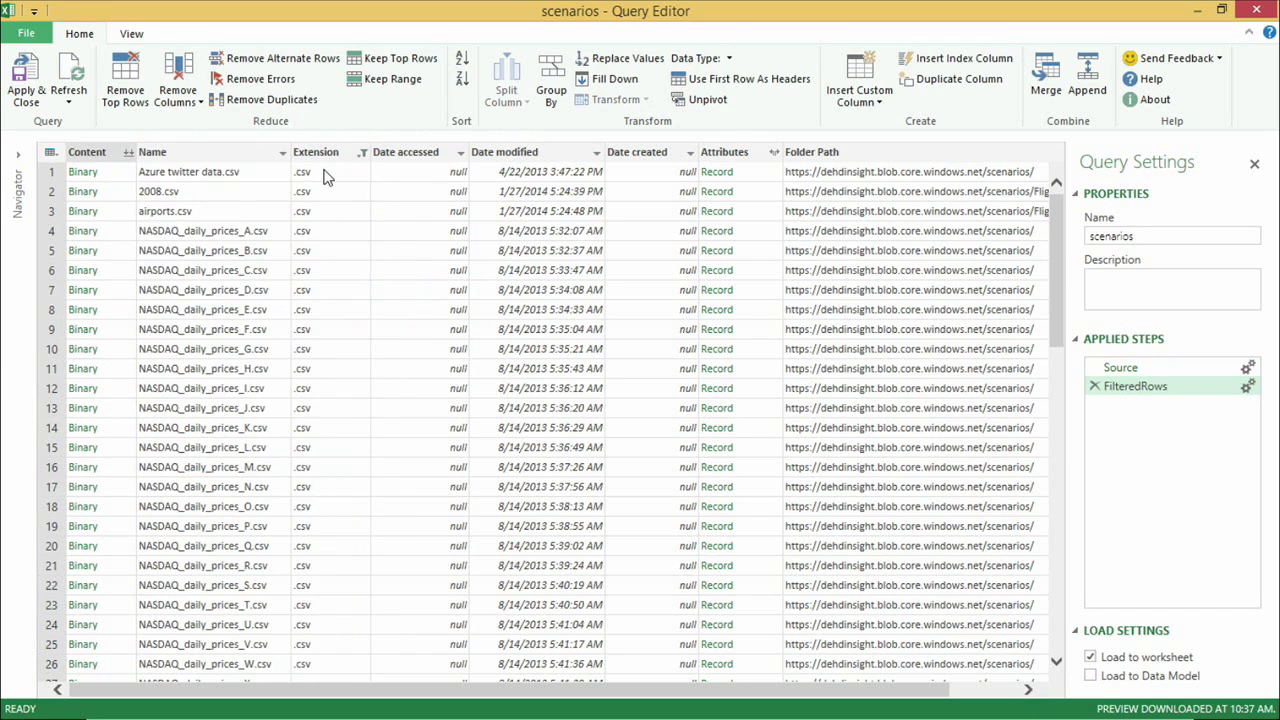
# Step: Filter the Name column to files whose name begins with NASDAQ
pyautogui.click(212, 244)
pyautogui.scroll(-8, 240, 298)
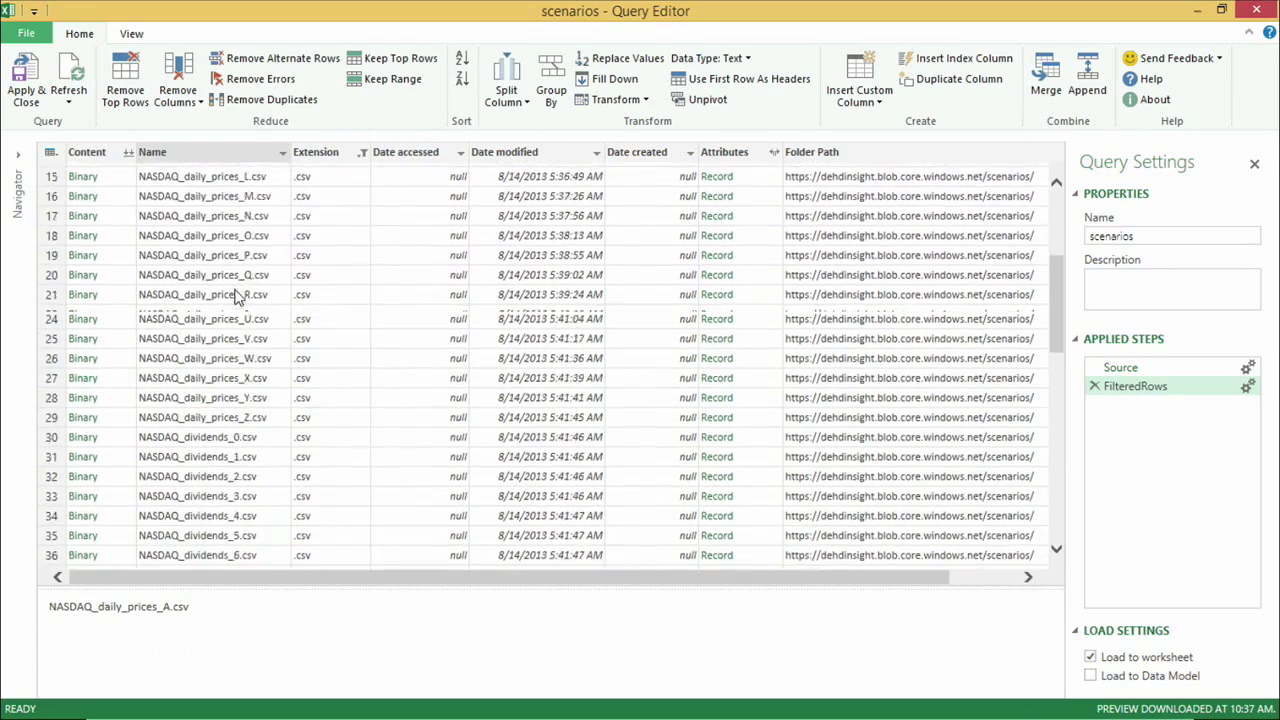
pyautogui.scroll(8, 237, 298)
pyautogui.click(283, 152)
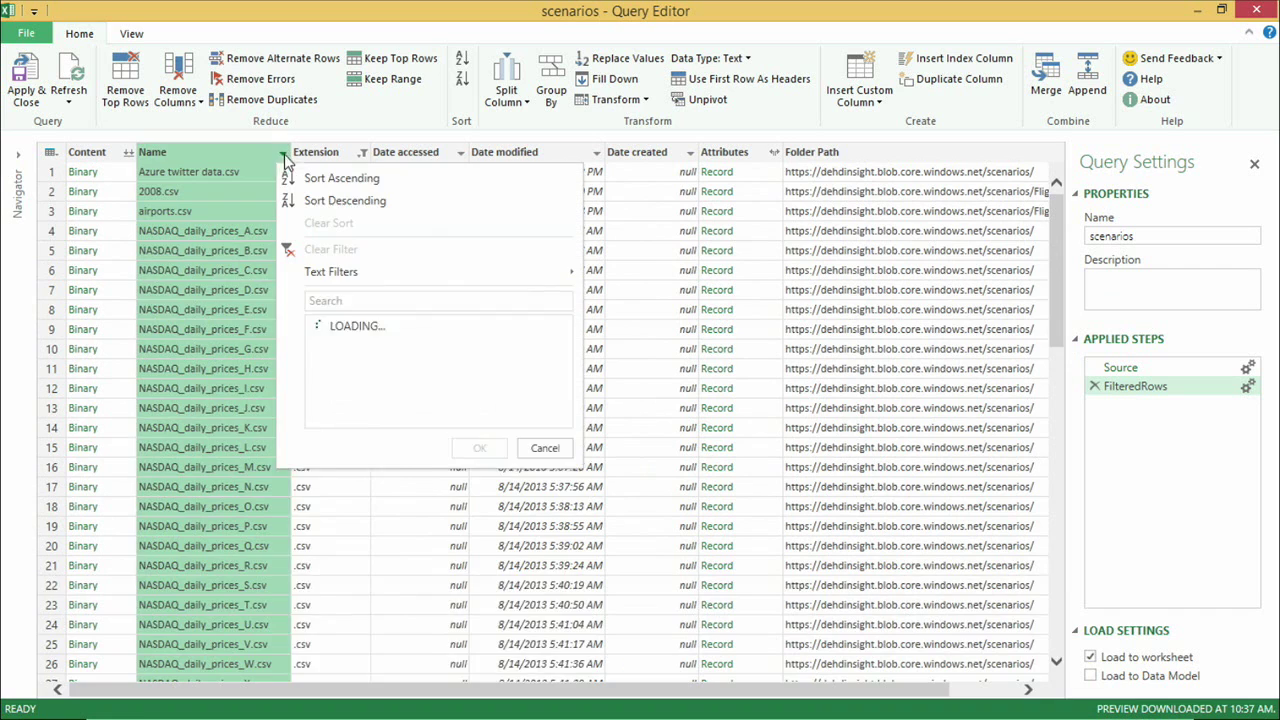
pyautogui.moveTo(563, 277)
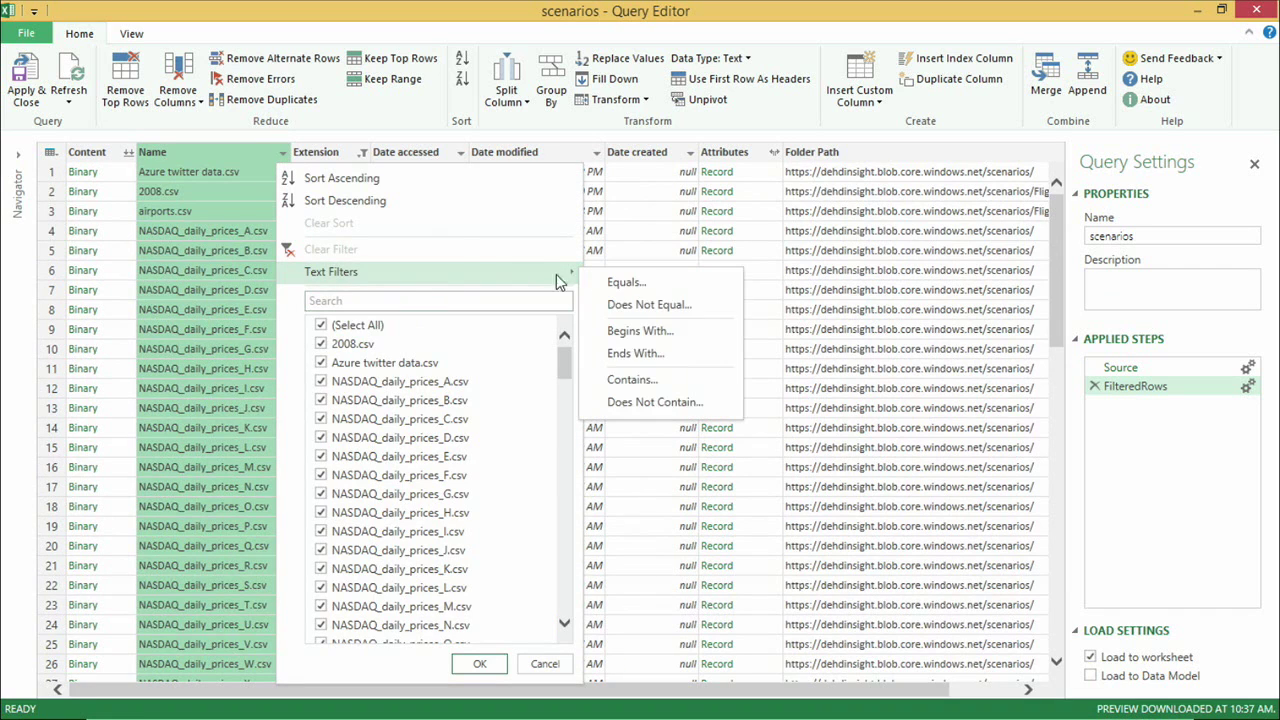
pyautogui.click(651, 334)
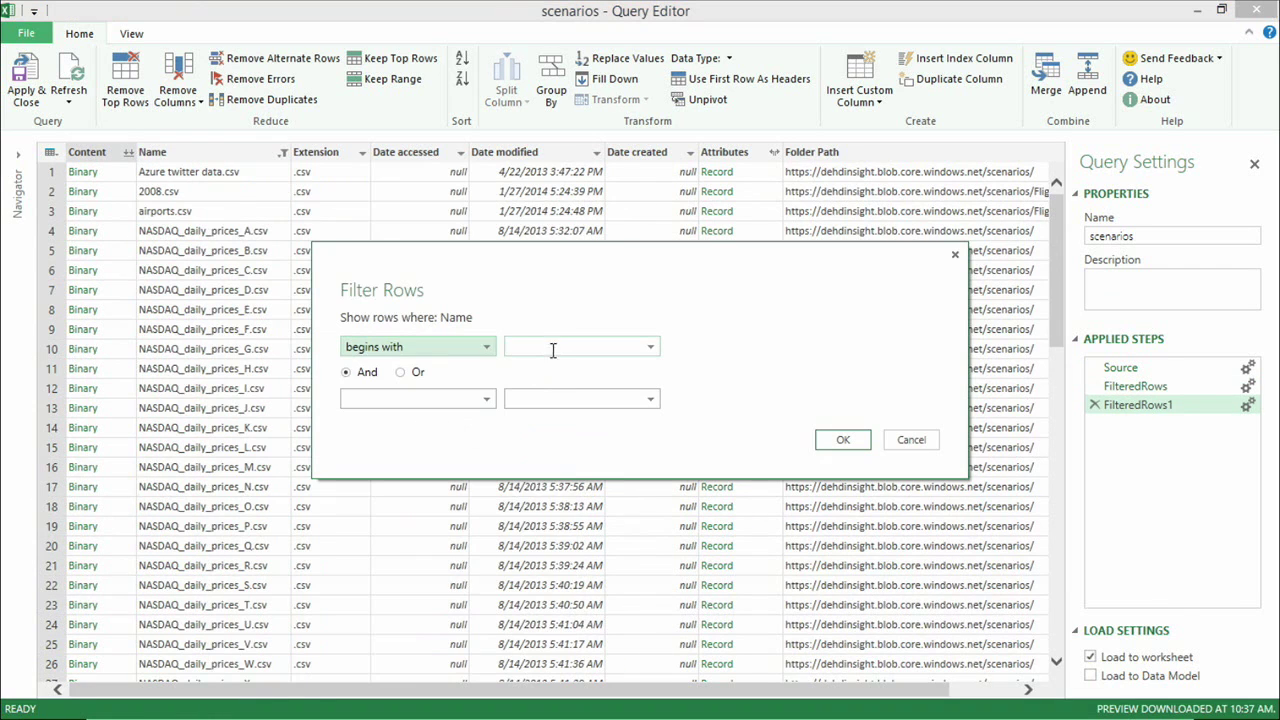
pyautogui.click(553, 345)
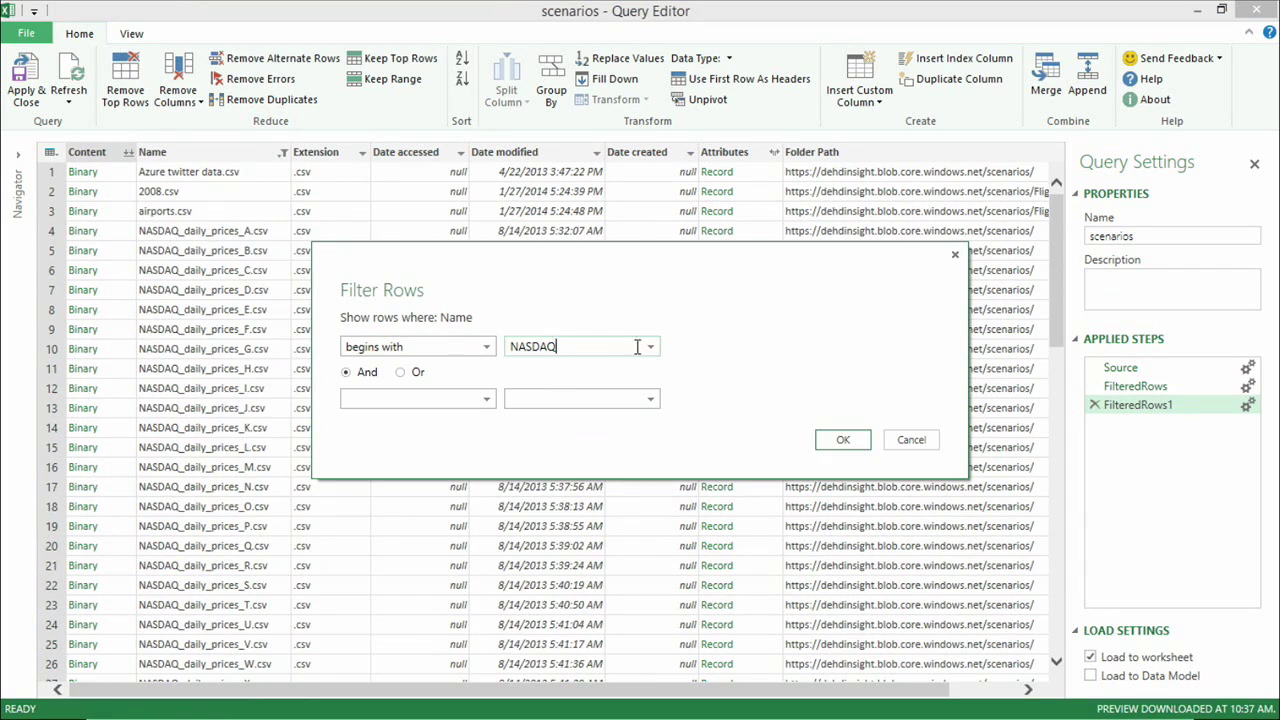
pyautogui.click(860, 440)
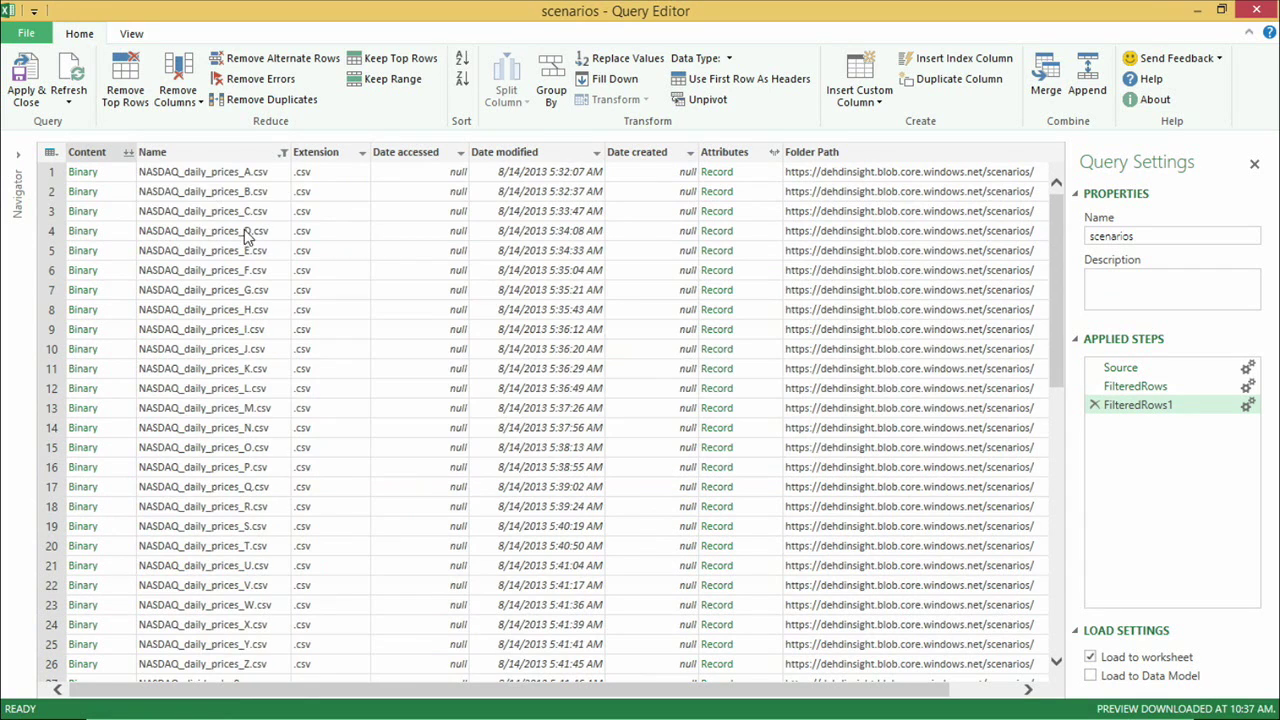
# Step: Narrow the Name column to the daily prices files by adding a contains text filter
pyautogui.scroll(-3, 240, 285)
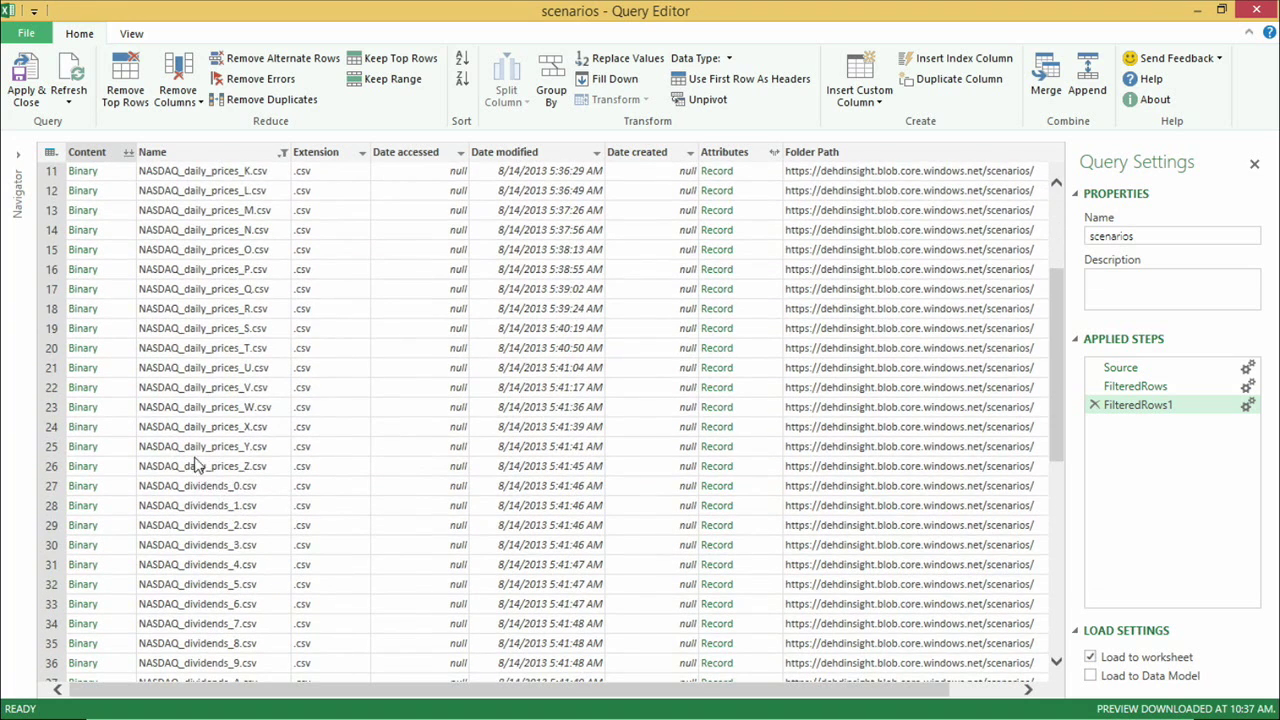
pyautogui.click(223, 485)
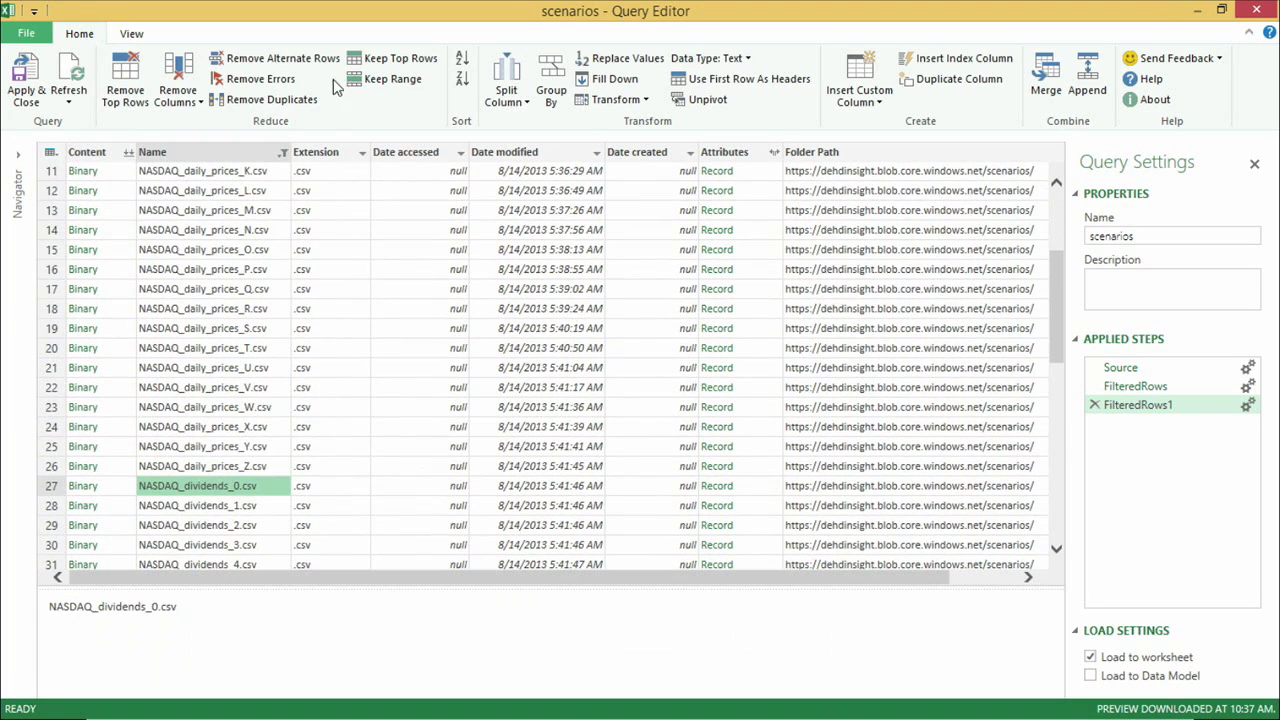
pyautogui.click(285, 154)
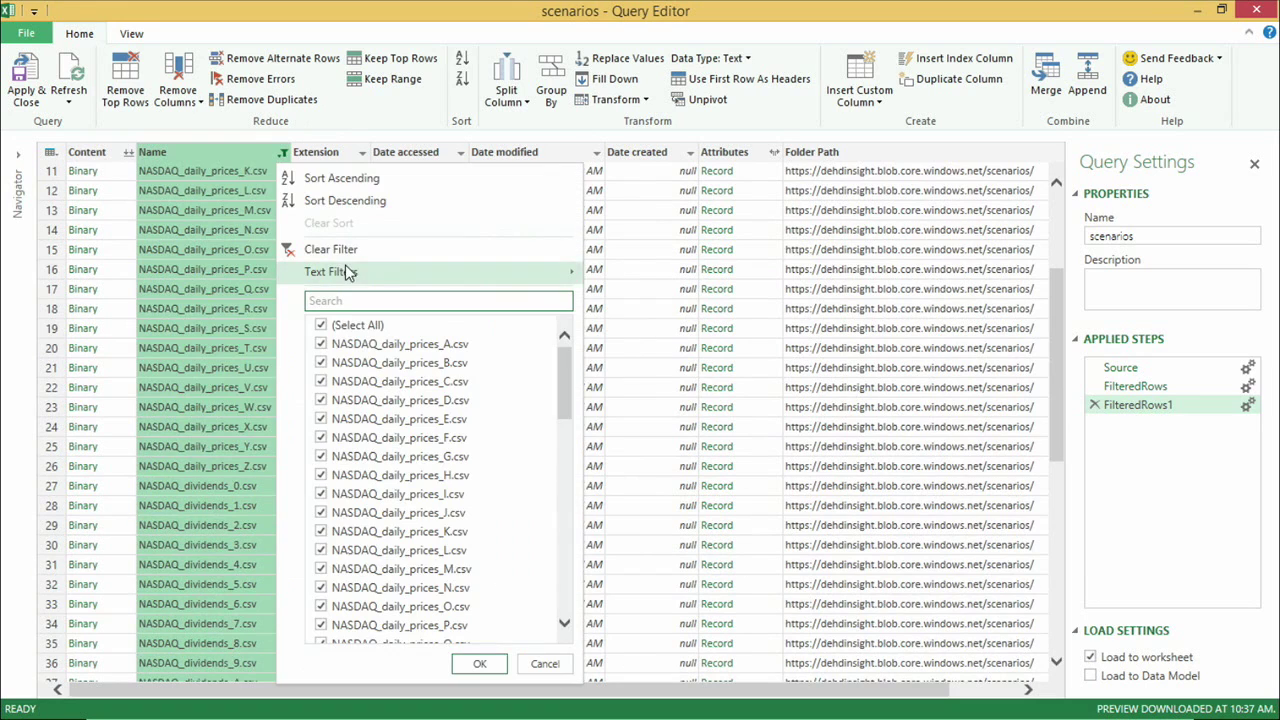
pyautogui.moveTo(340, 272)
pyautogui.click(663, 381)
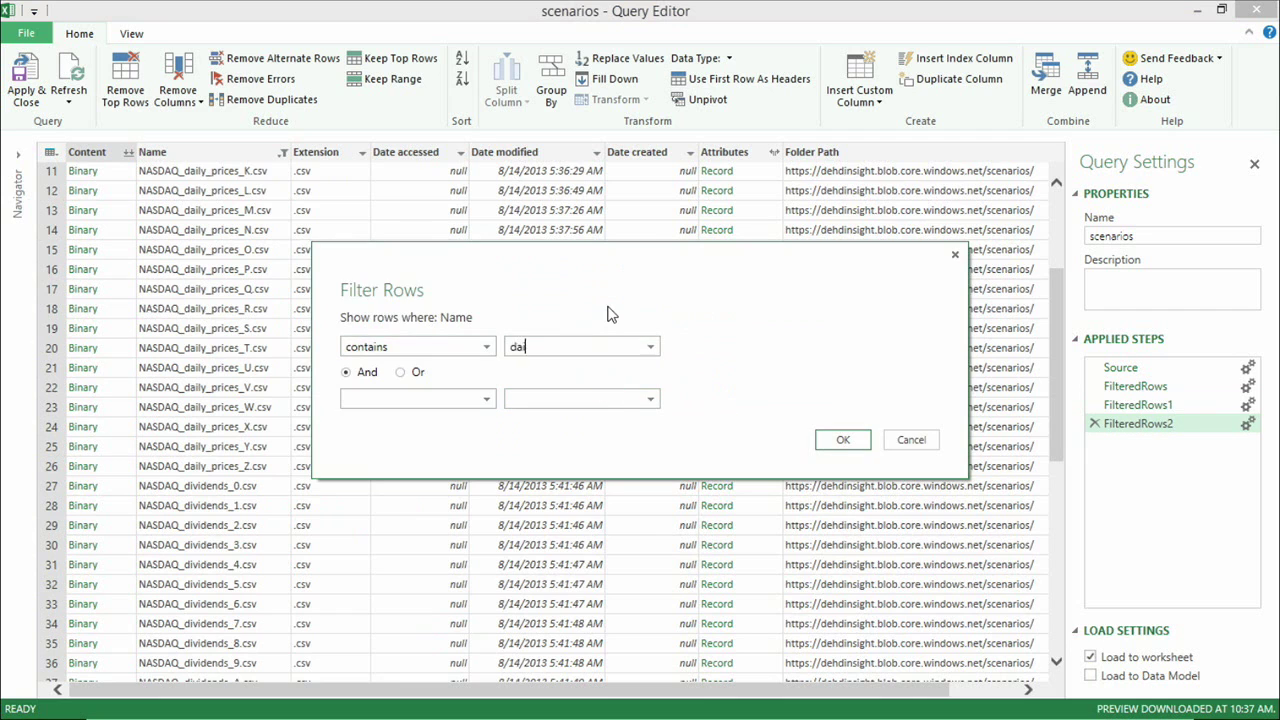
pyautogui.press('Return')
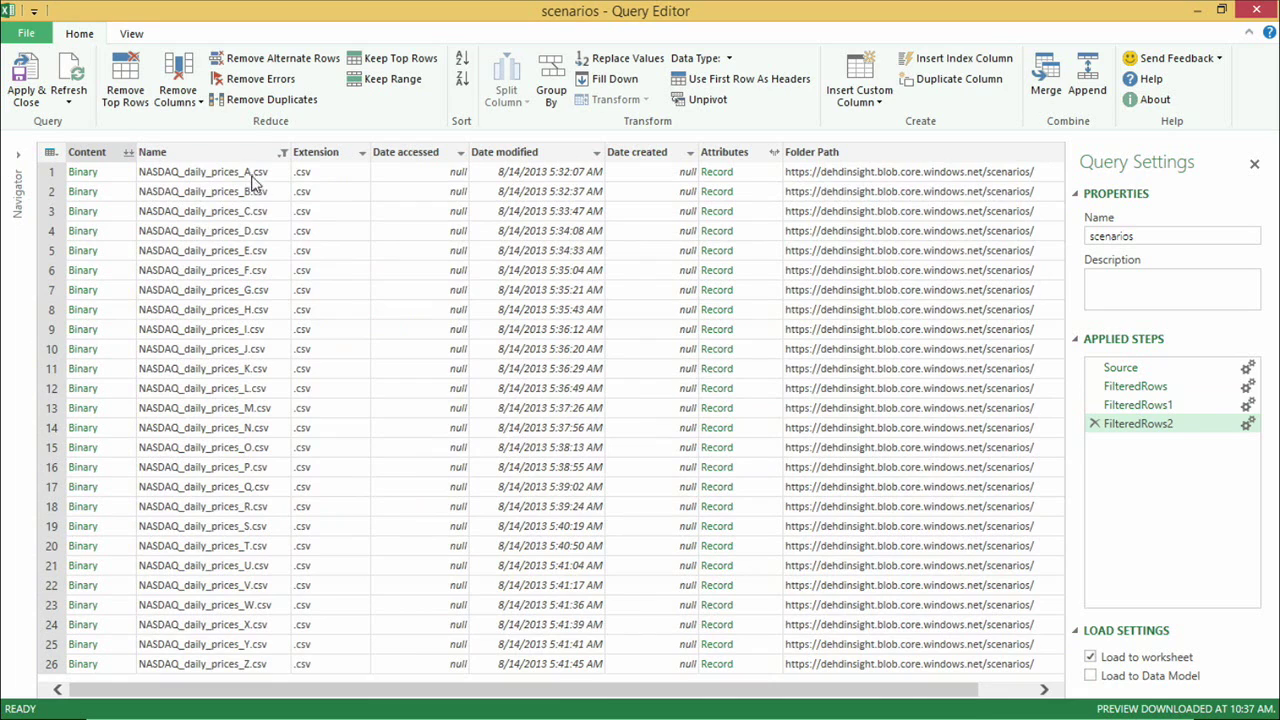
# Step: Check the remaining files and the first file's Attributes record, and combine the binaries in the Content column into one table
pyautogui.click(265, 172)
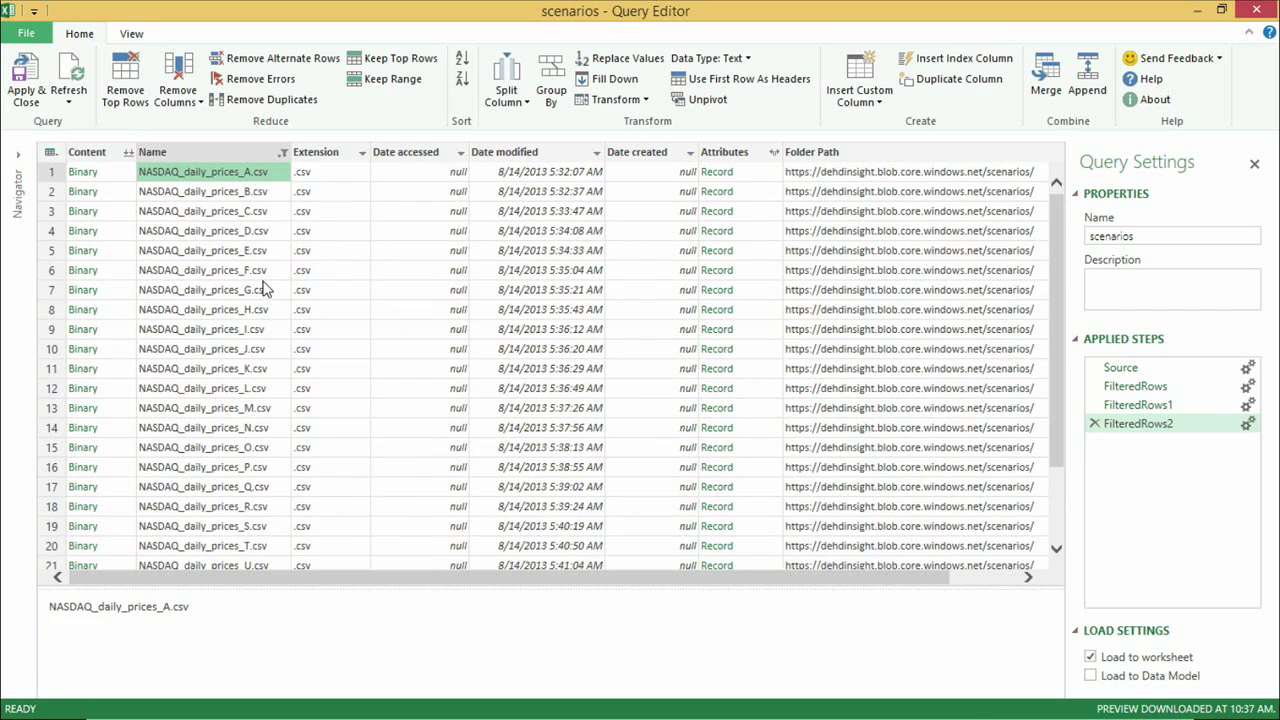
pyautogui.scroll(-2, 263, 292)
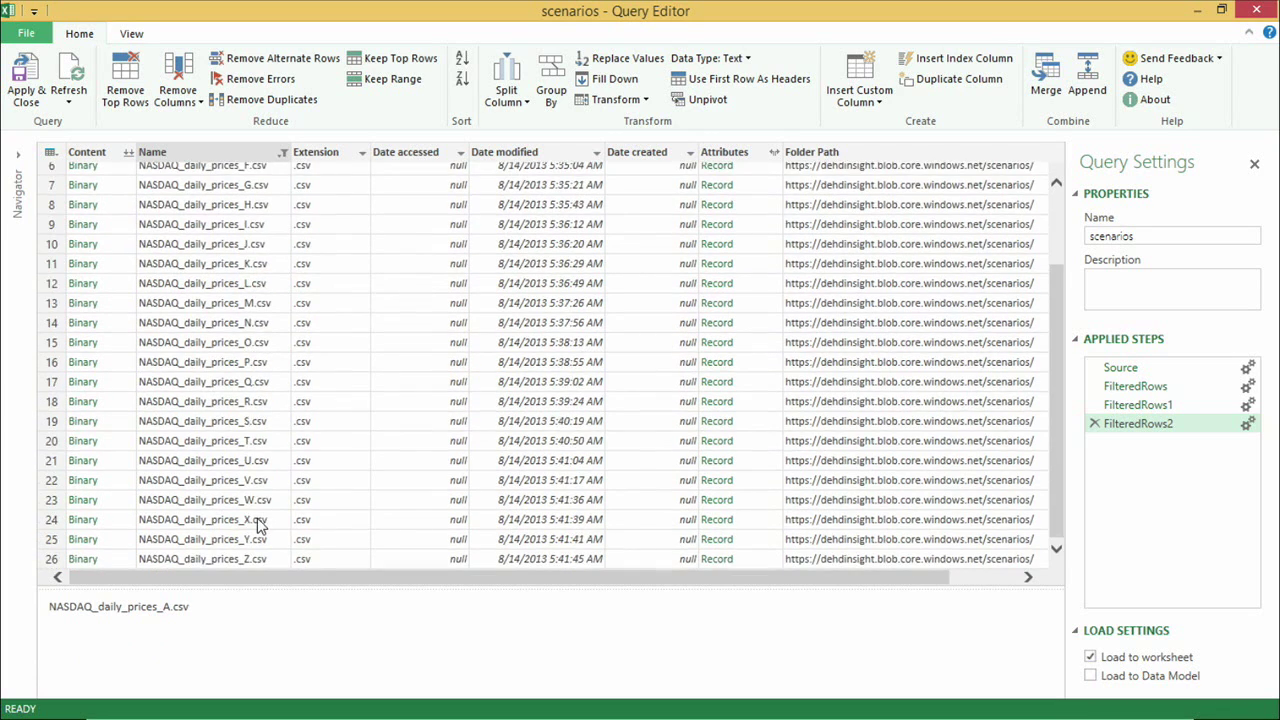
pyautogui.scroll(2, 259, 510)
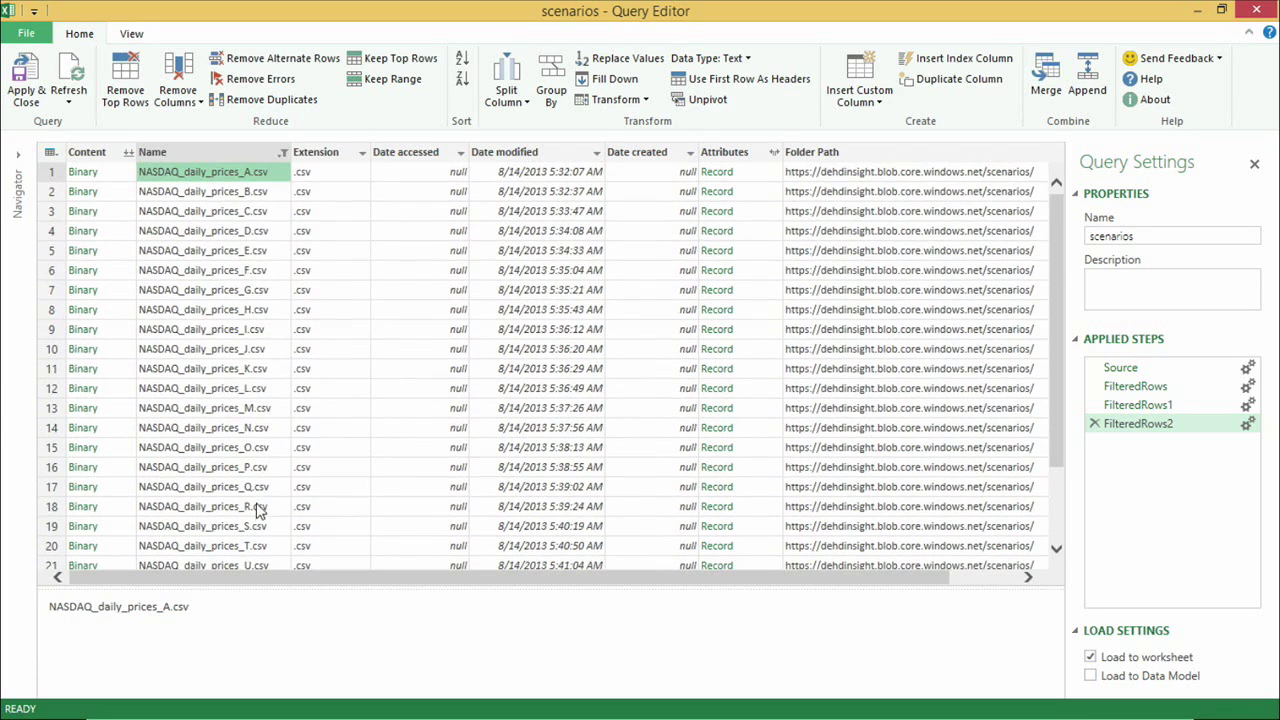
pyautogui.click(745, 180)
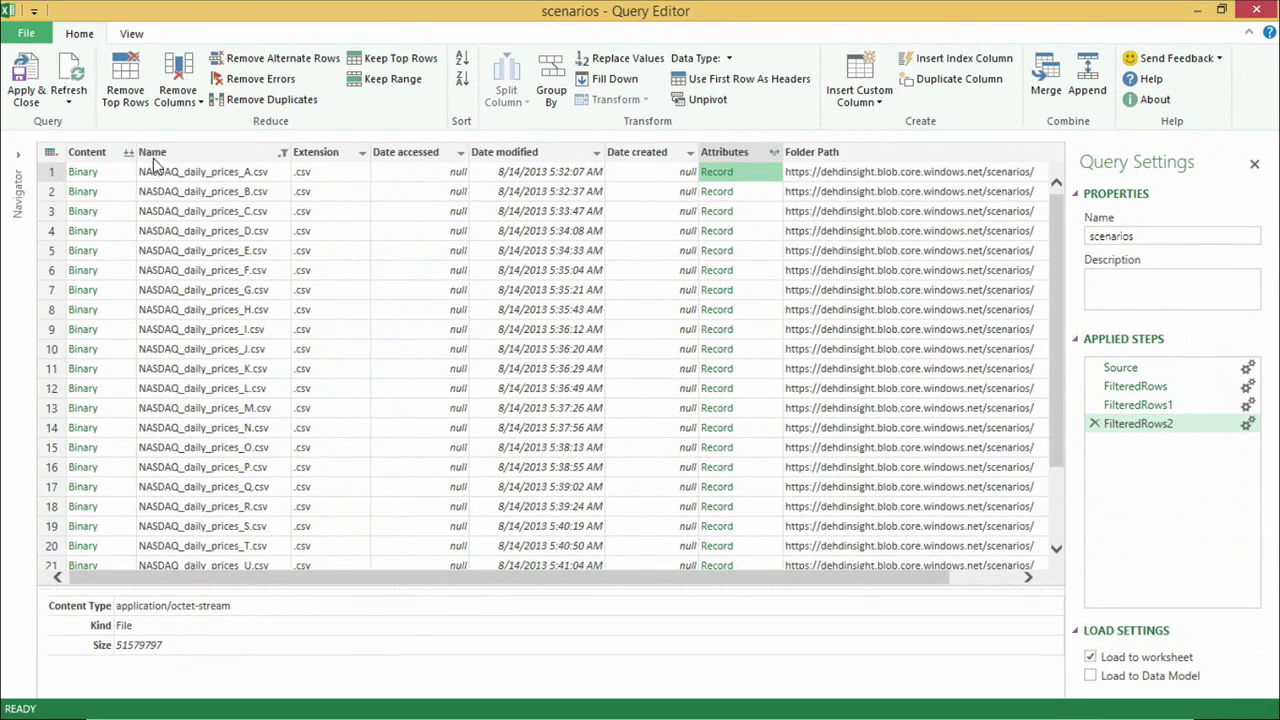
pyautogui.click(129, 152)
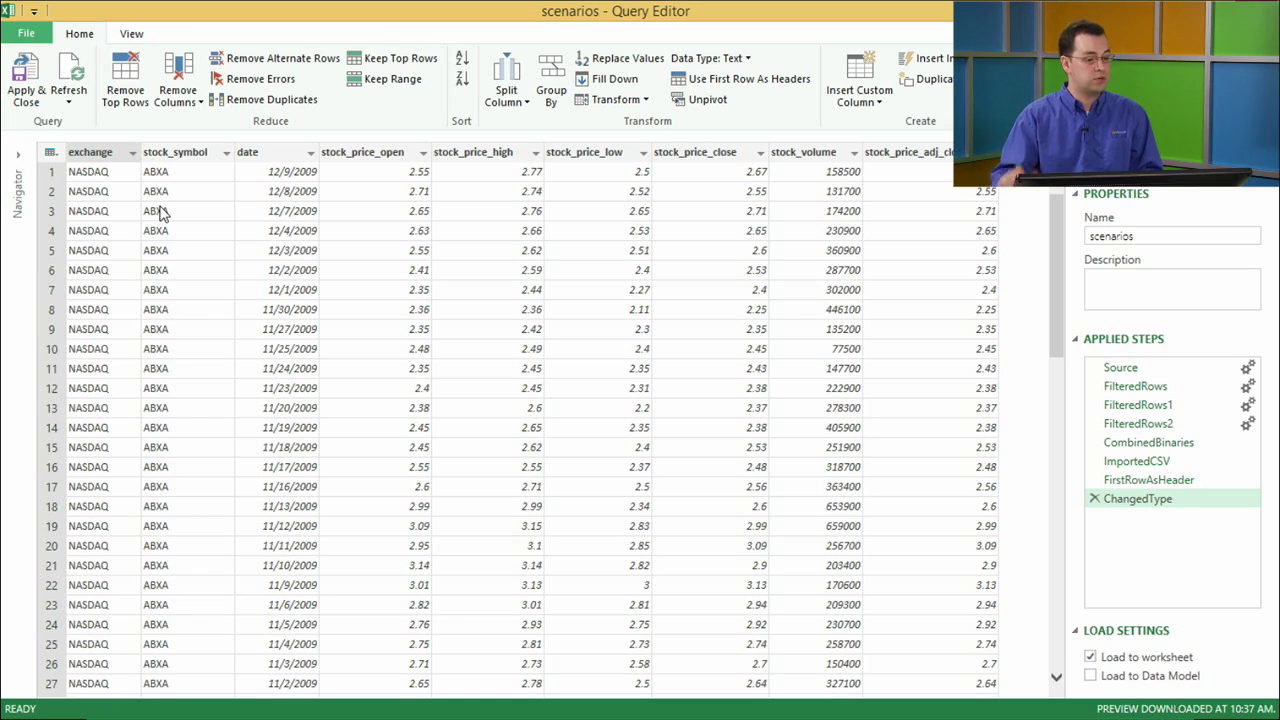
pyautogui.click(311, 156)
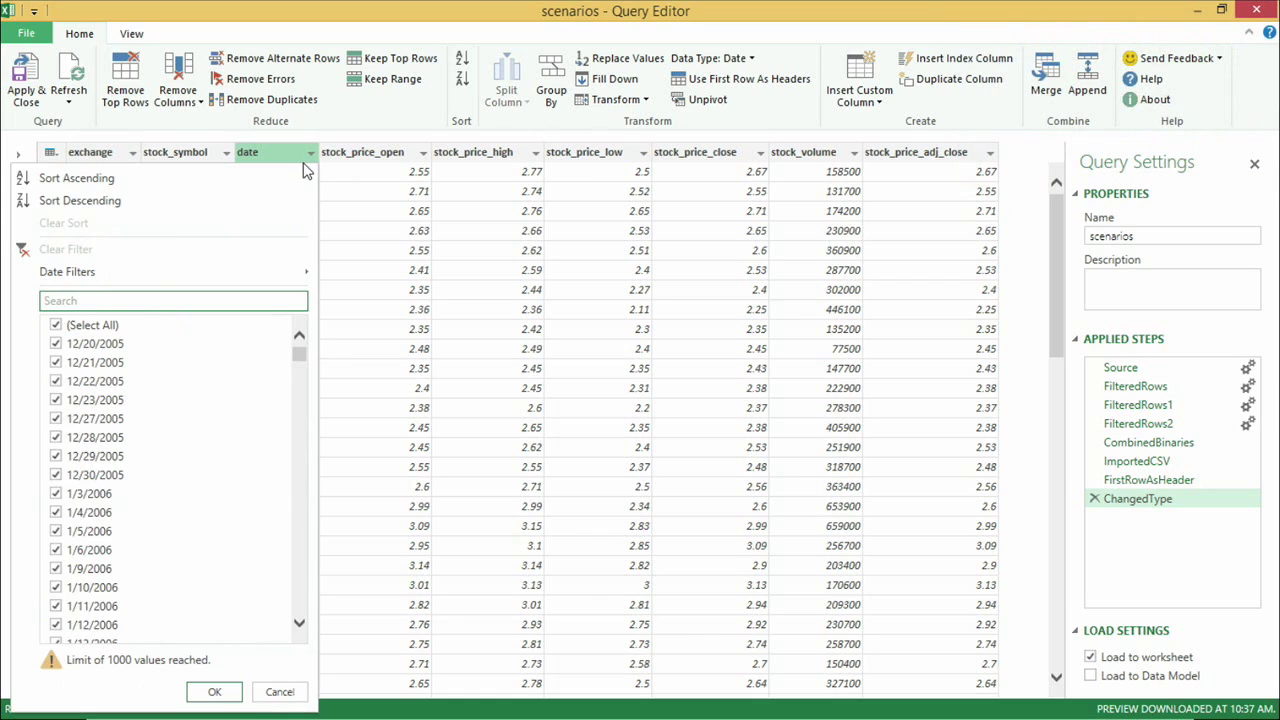
pyautogui.click(311, 157)
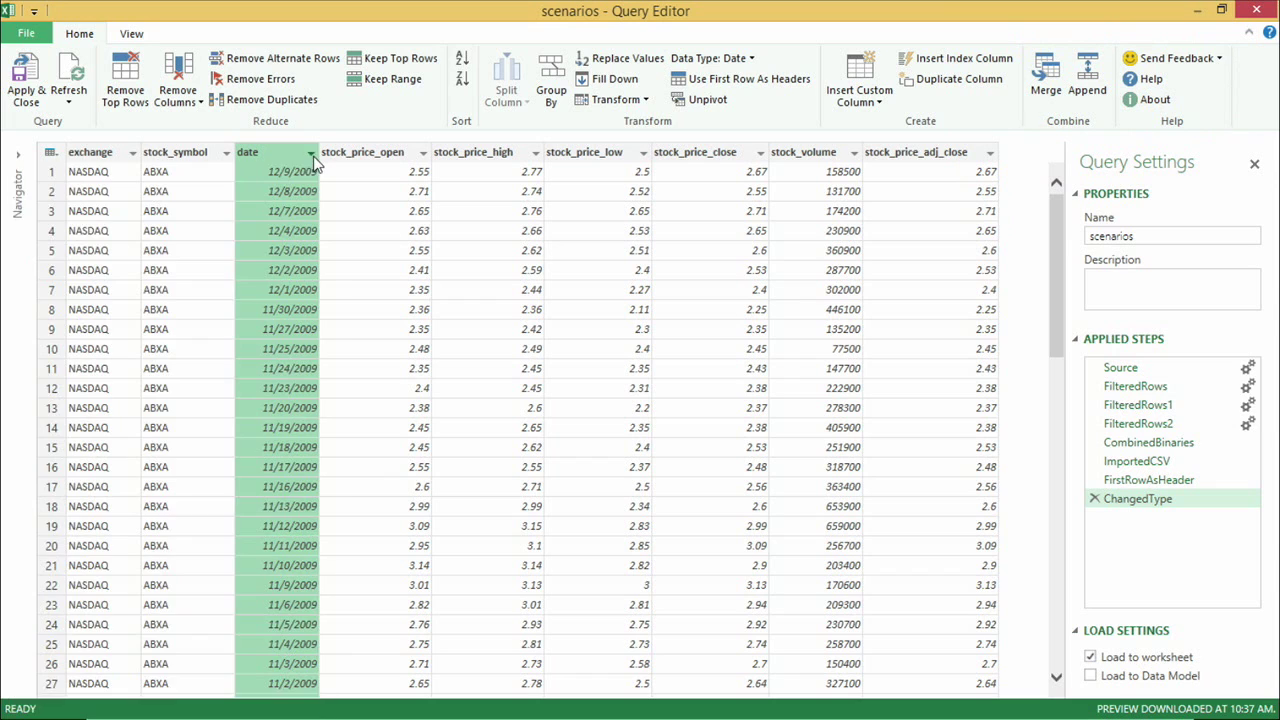
pyautogui.rightClick(296, 158)
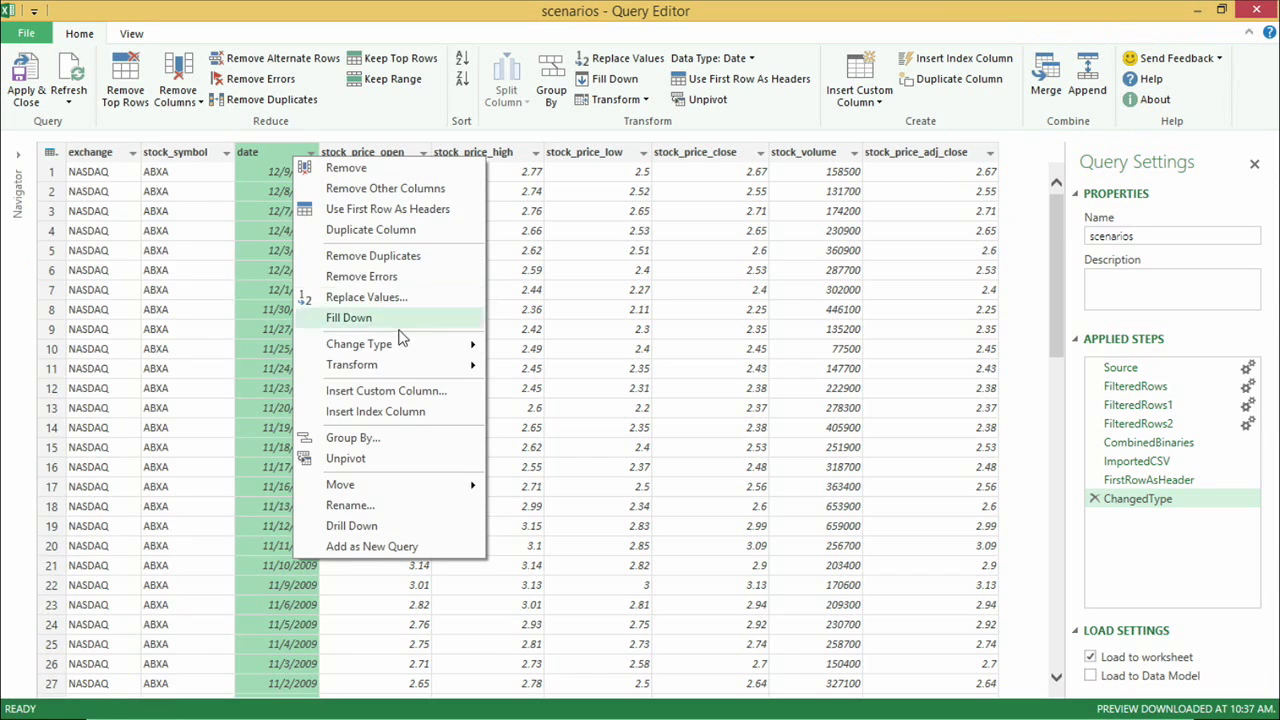
pyautogui.click(305, 148)
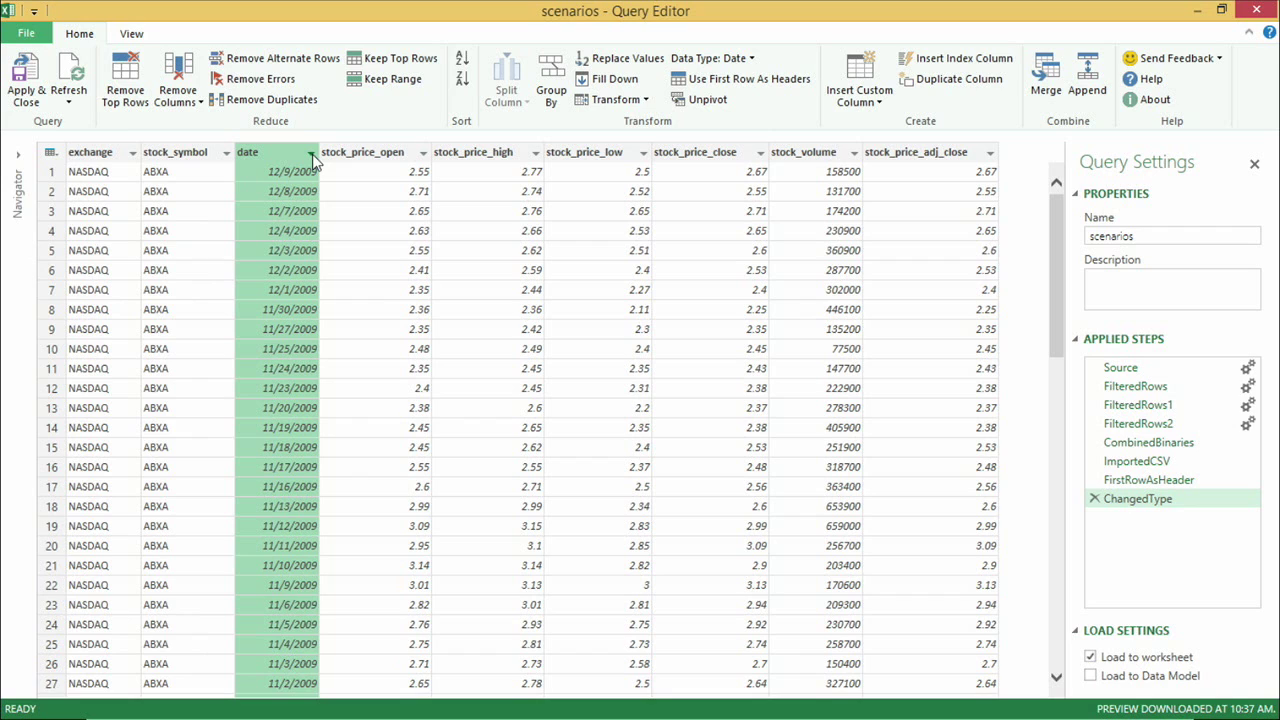
pyautogui.click(379, 152)
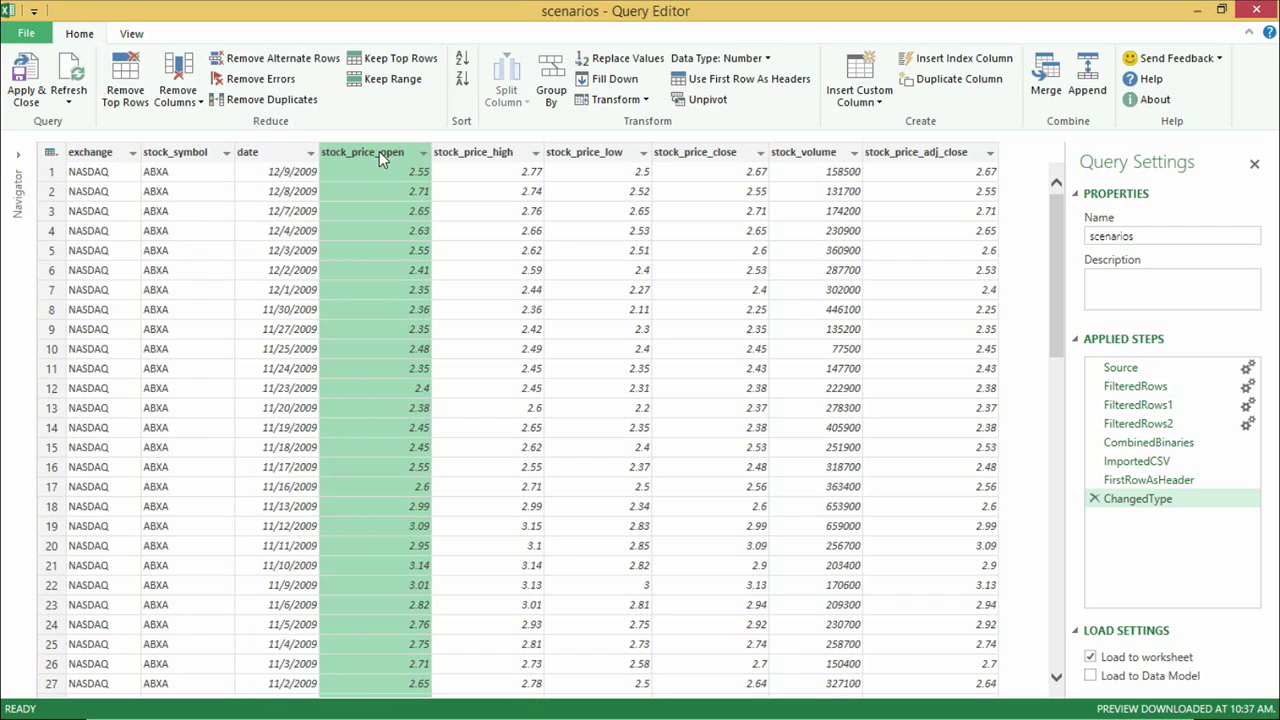
pyautogui.click(310, 153)
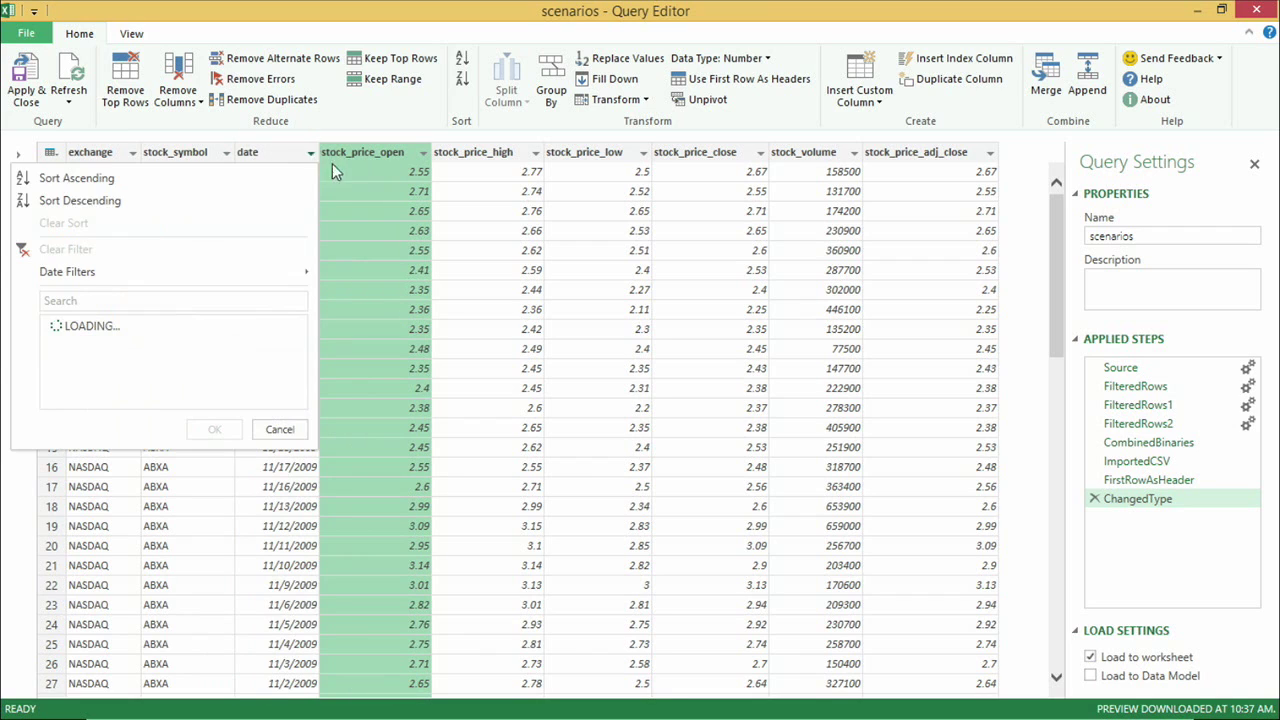
pyautogui.moveTo(248, 276)
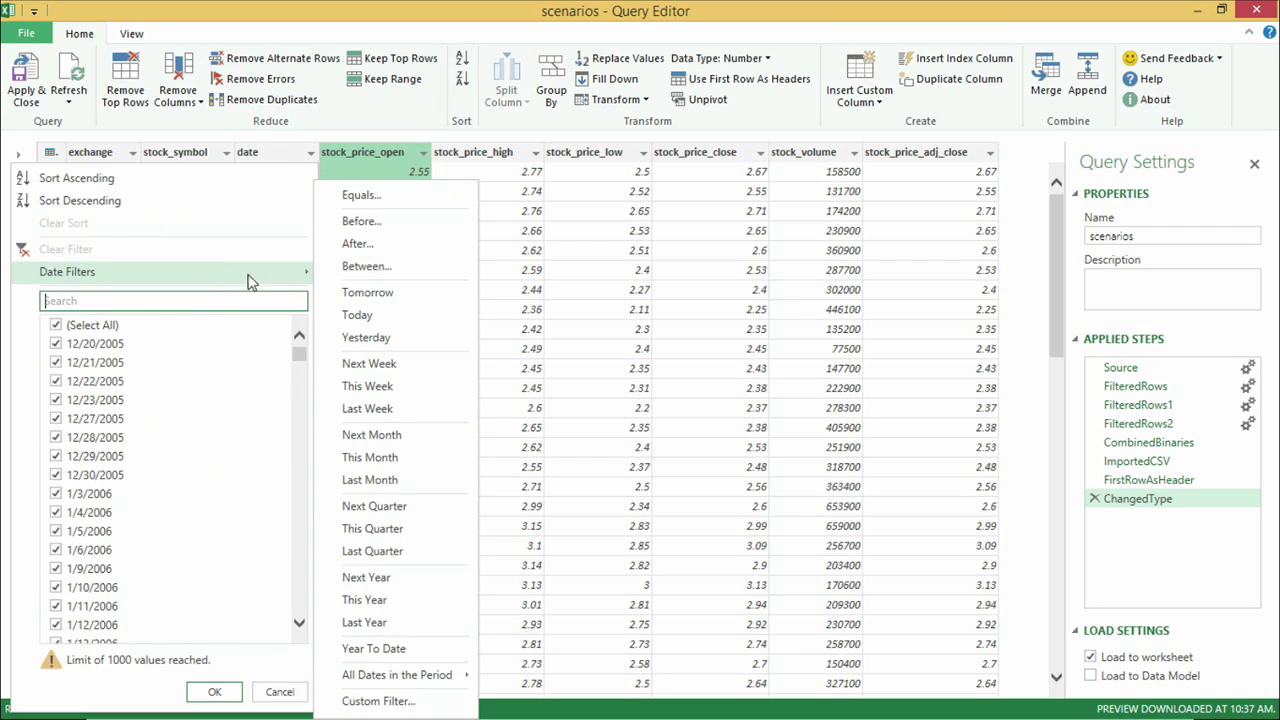
pyautogui.click(389, 267)
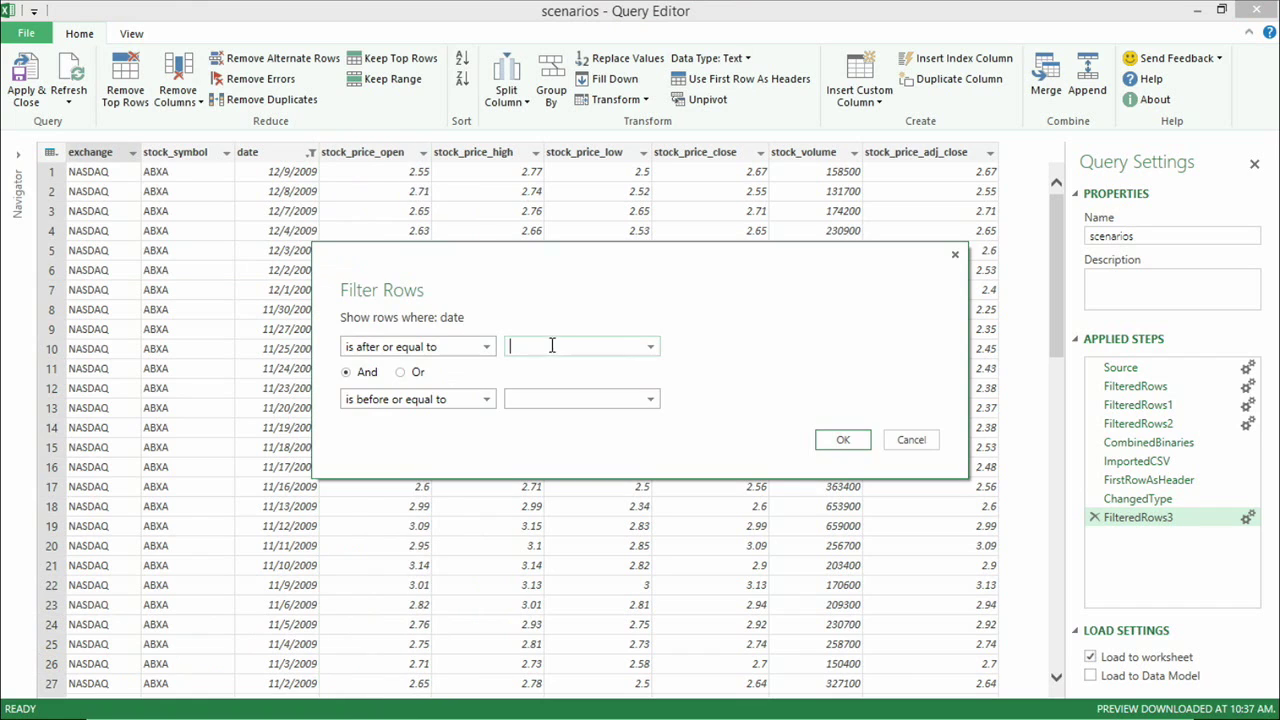
pyautogui.click(912, 444)
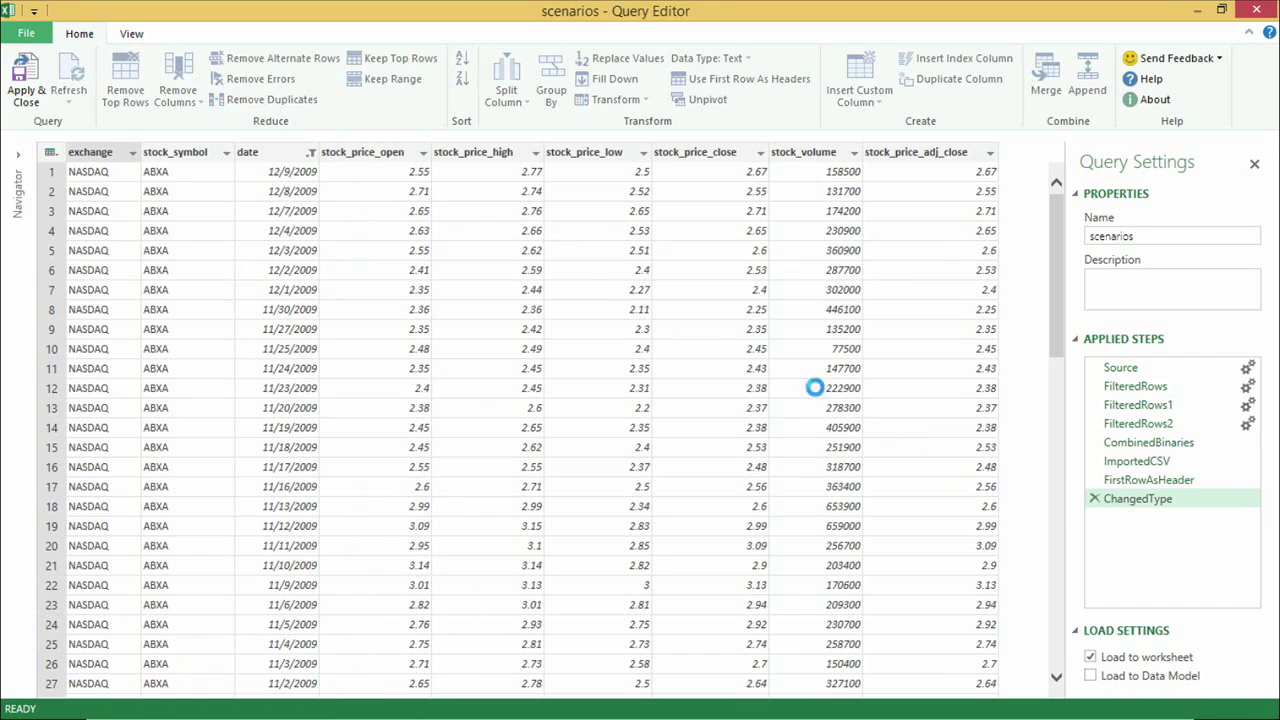
# Step: Filter the date column to dates between 11/01/2009 and 01/01/2010 inclusive, and look through the filtered rows
pyautogui.click(310, 157)
pyautogui.click(311, 155)
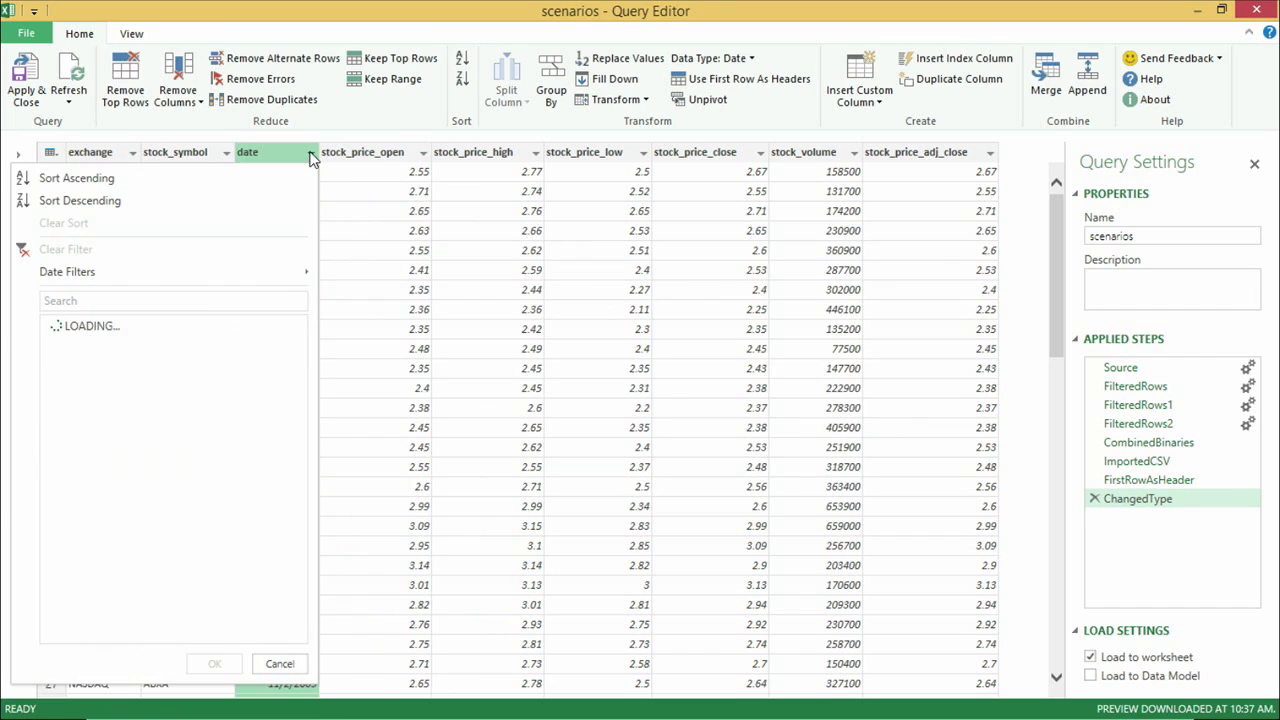
pyautogui.moveTo(243, 280)
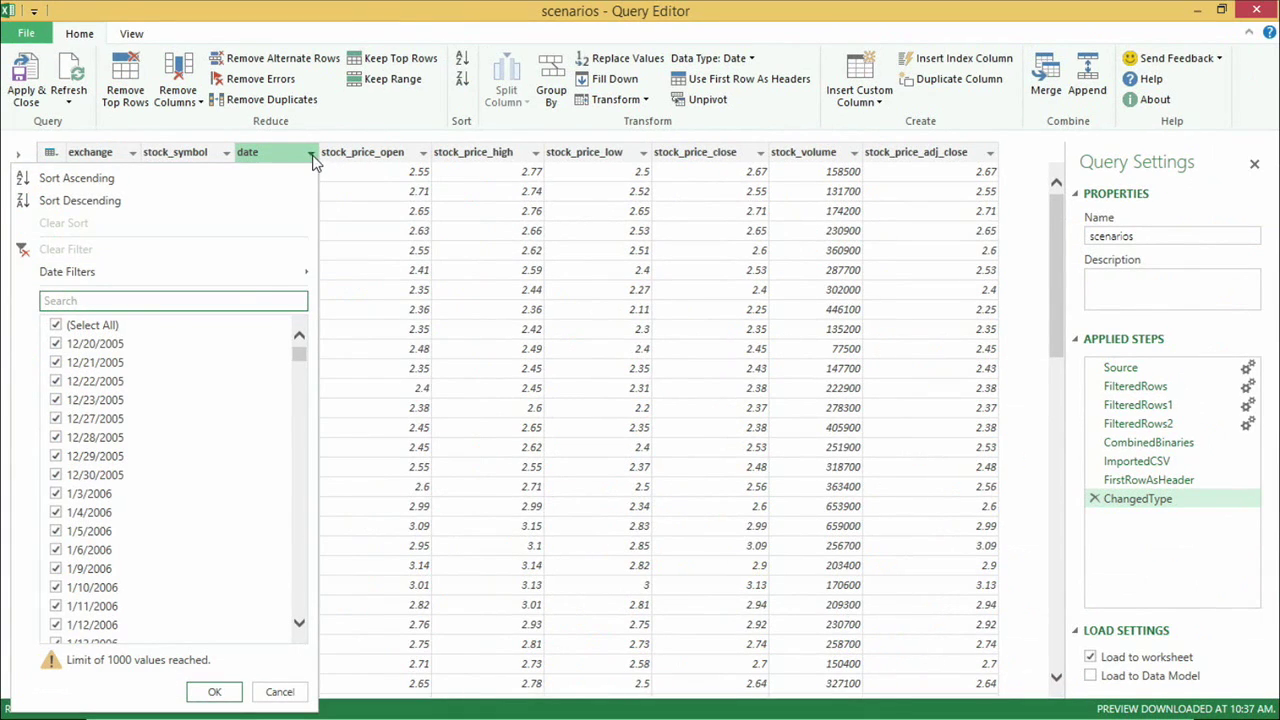
pyautogui.moveTo(225, 276)
pyautogui.click(384, 265)
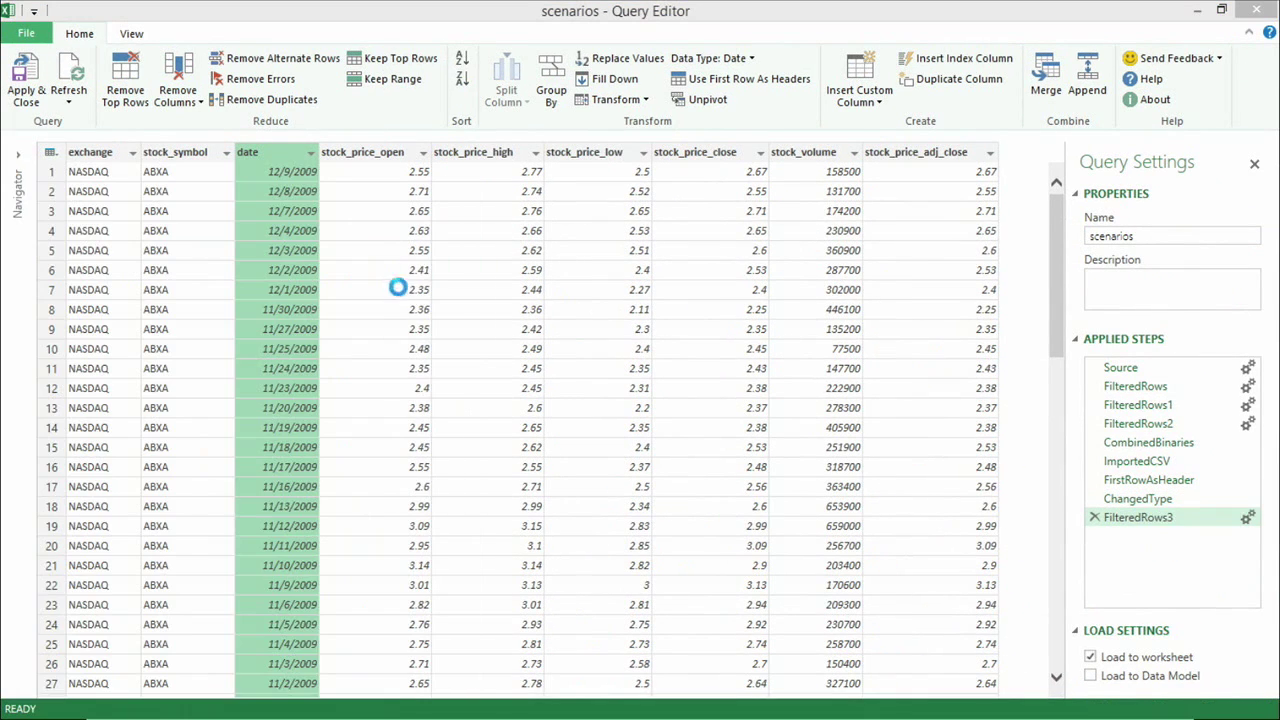
pyautogui.click(569, 349)
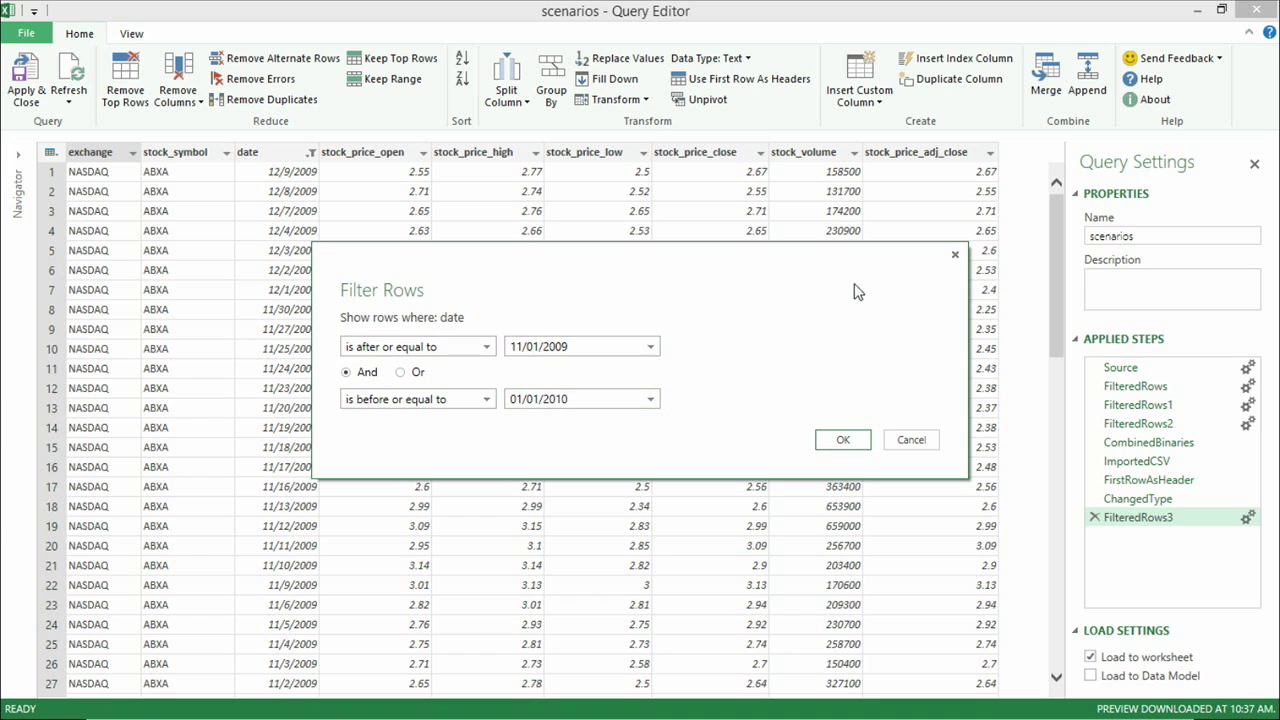
pyautogui.click(843, 440)
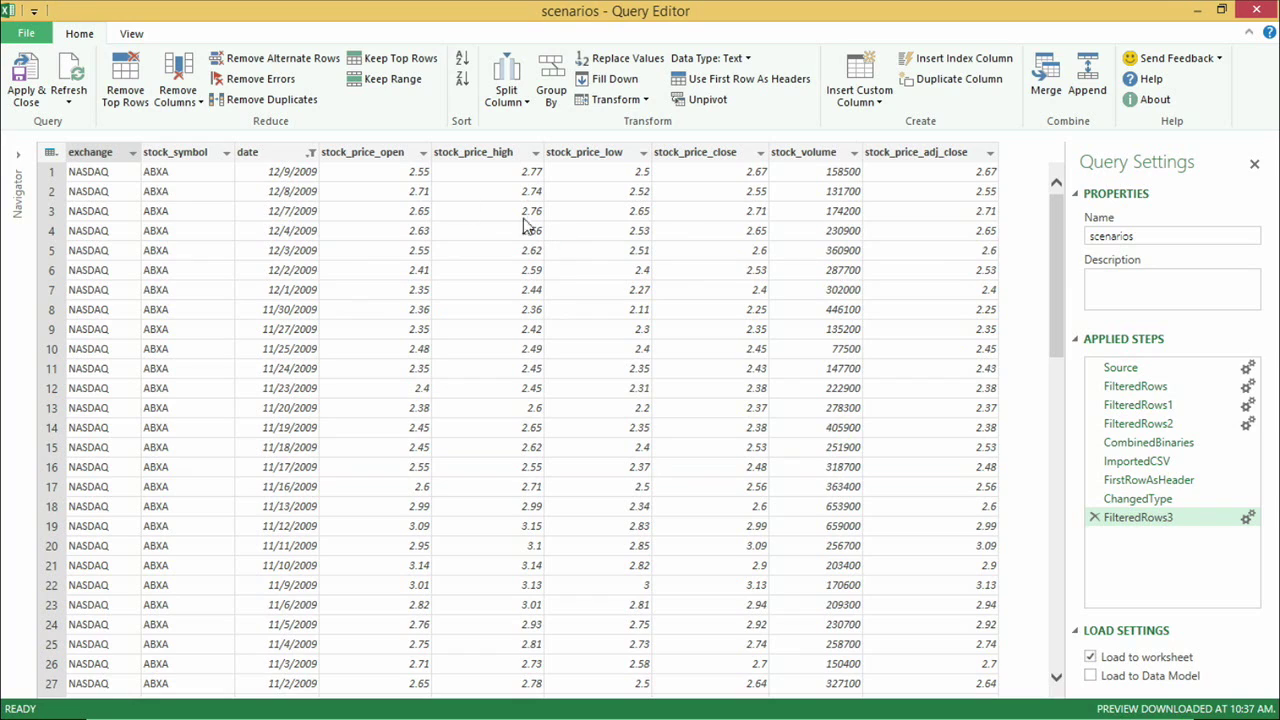
pyautogui.scroll(-1, 270, 325)
pyautogui.scroll(-8, 272, 326)
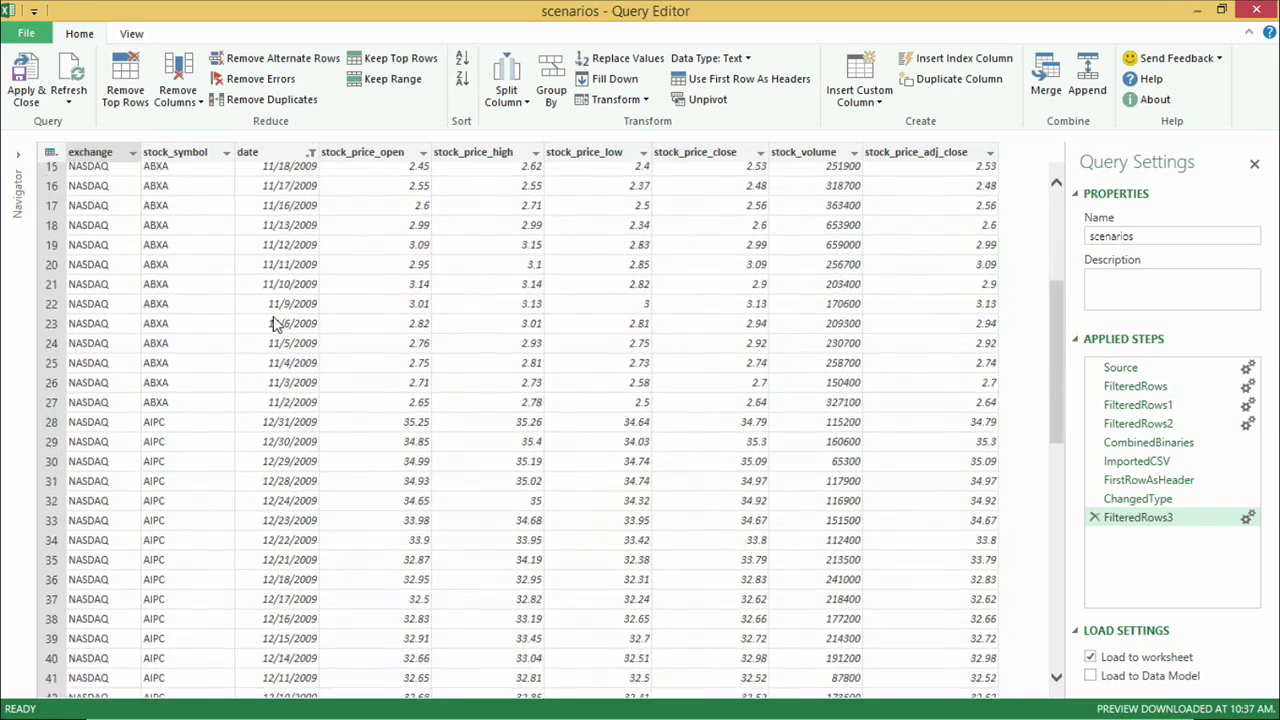
pyautogui.scroll(2, 240, 330)
pyautogui.scroll(-12, 297, 333)
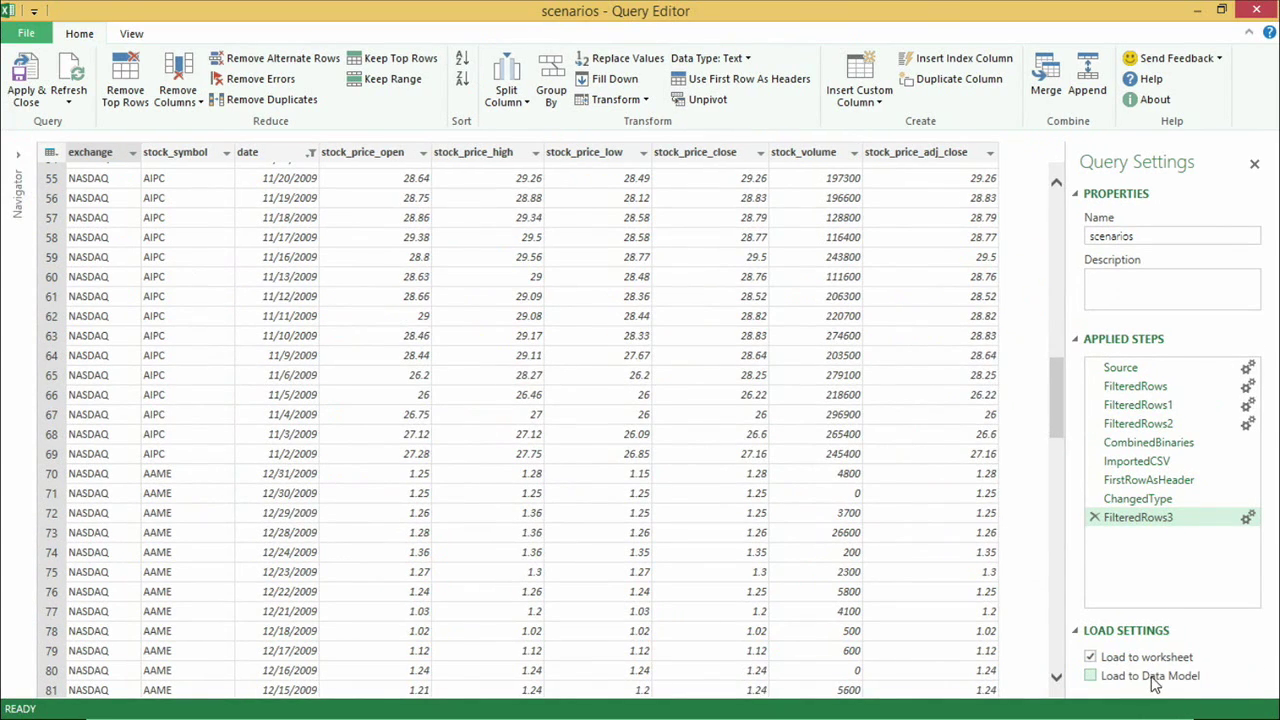
# Step: Set the scenarios query to load only to the Data Model, apply it, and check its load status in the workbook queries
pyautogui.click(960, 648)
pyautogui.click(1122, 660)
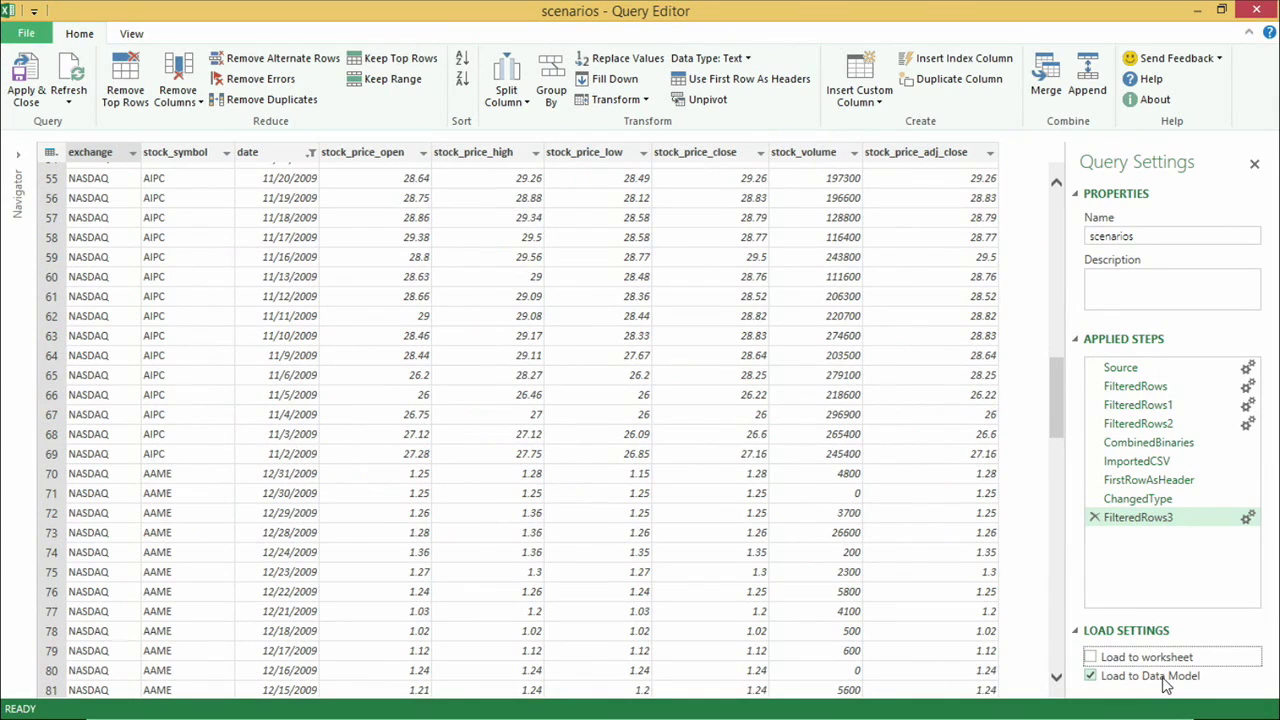
pyautogui.click(27, 95)
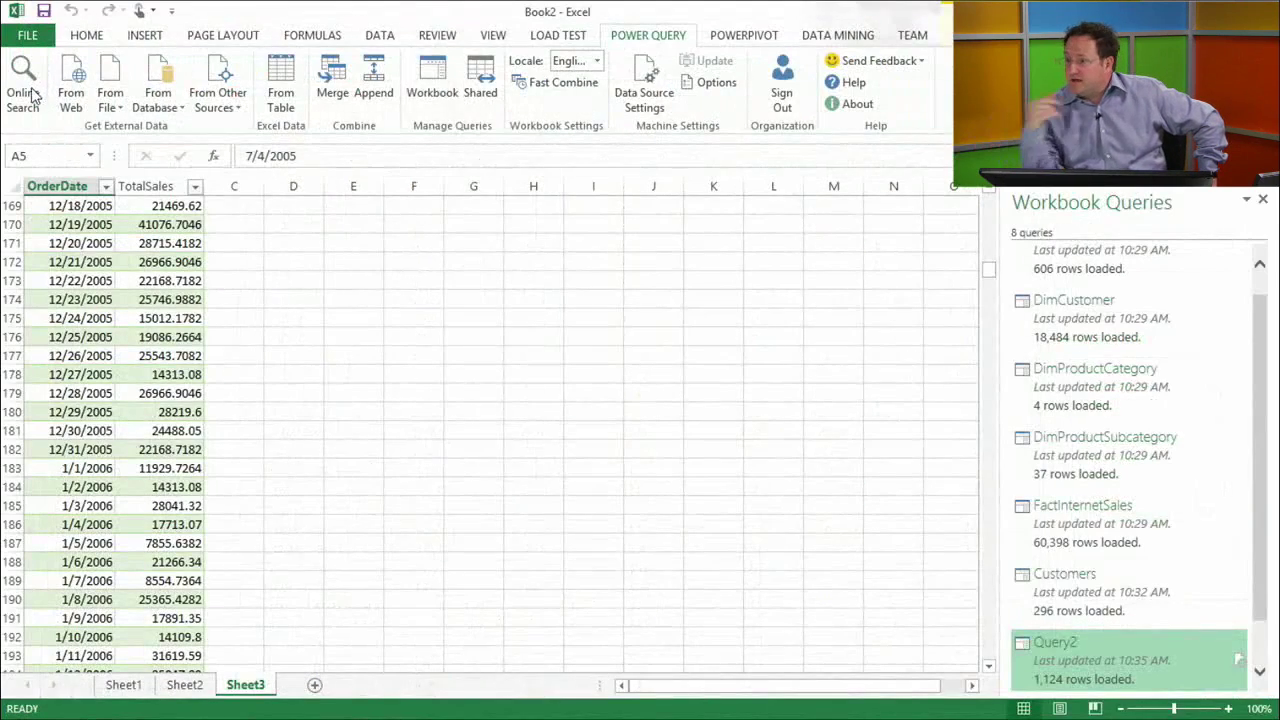
pyautogui.scroll(-1, 1260, 645)
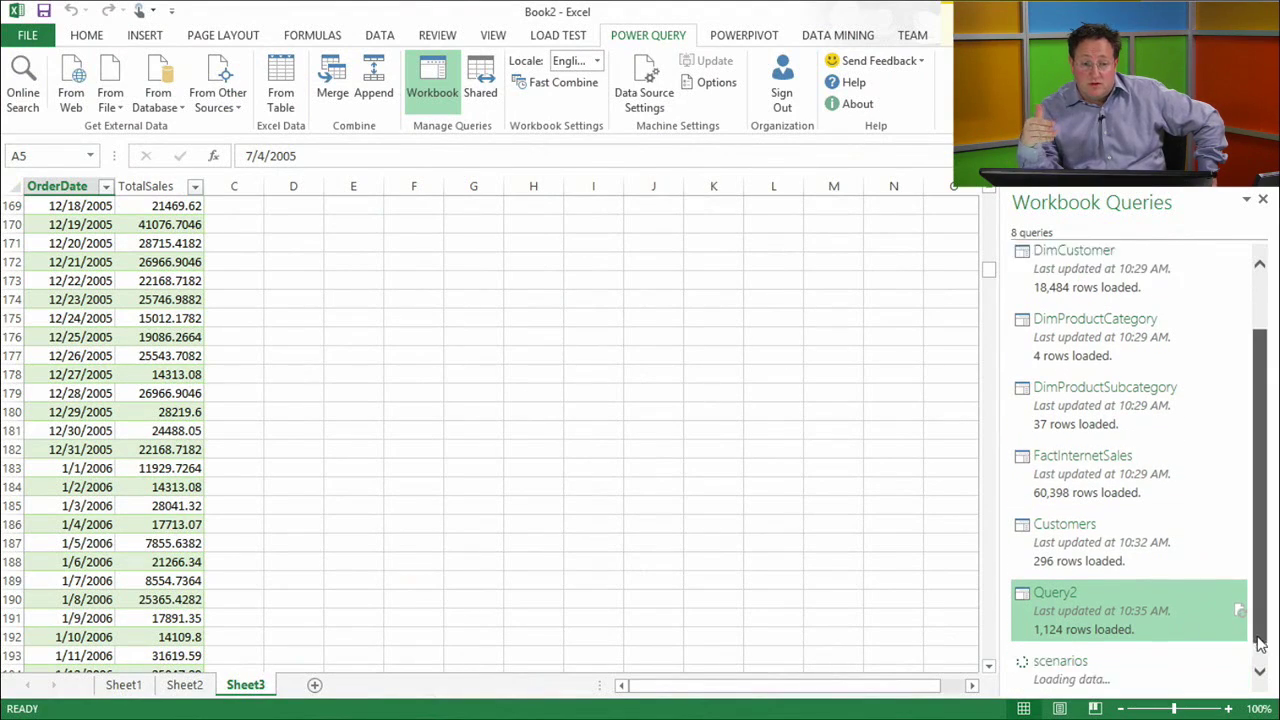
pyautogui.scroll(-1, 1260, 645)
pyautogui.moveTo(1175, 670)
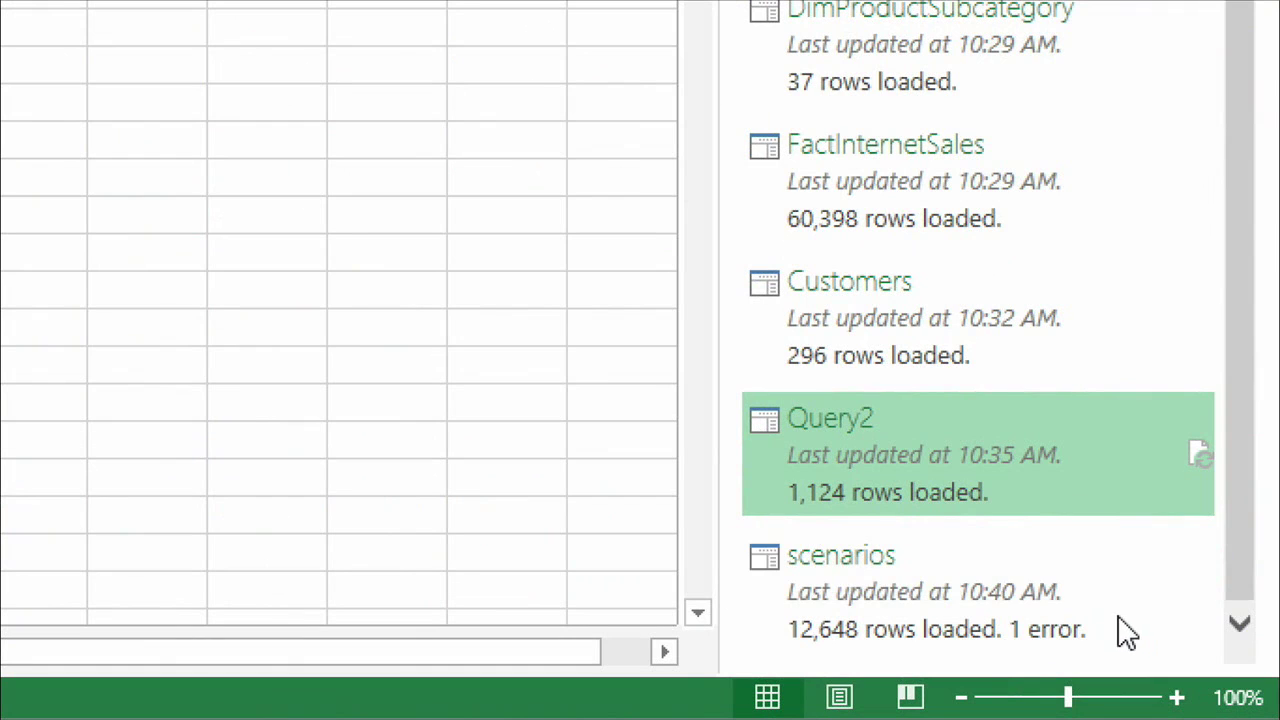
pyautogui.moveTo(1214, 591)
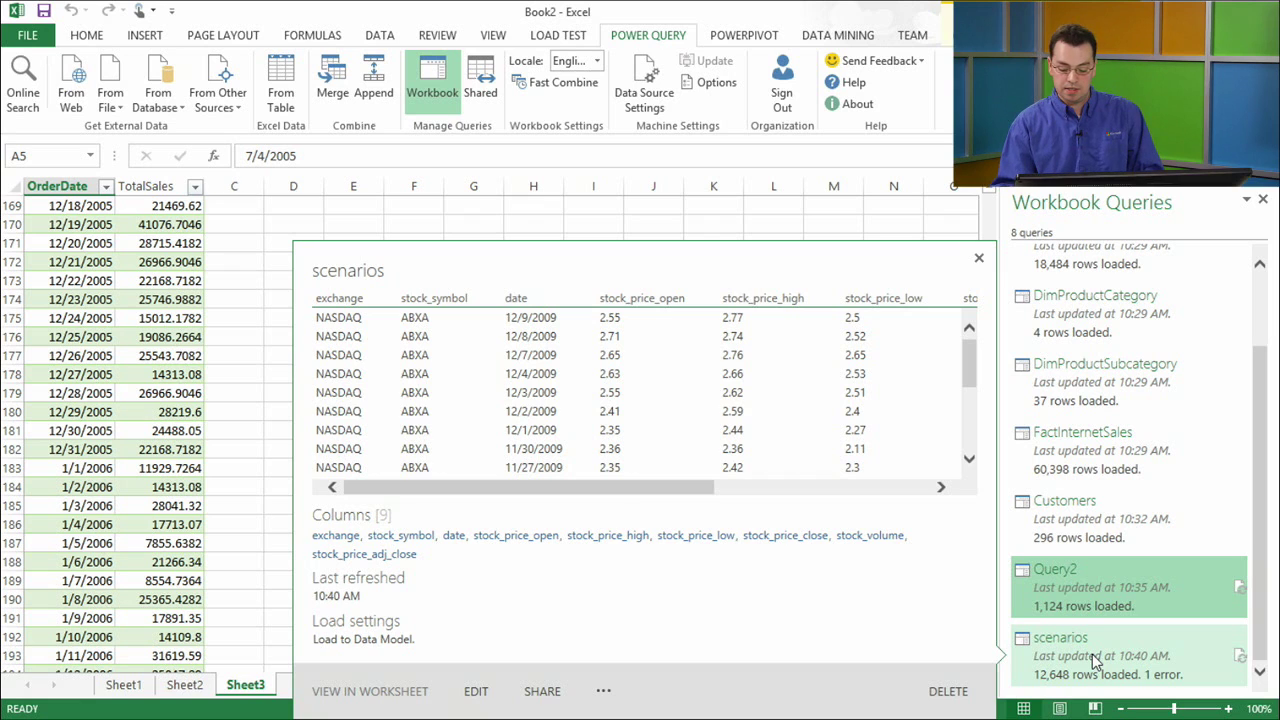
# Step: Reopen the scenarios query for editing and delete its date filter step, FilteredRows3
pyautogui.rightClick(1092, 654)
pyautogui.click(1136, 515)
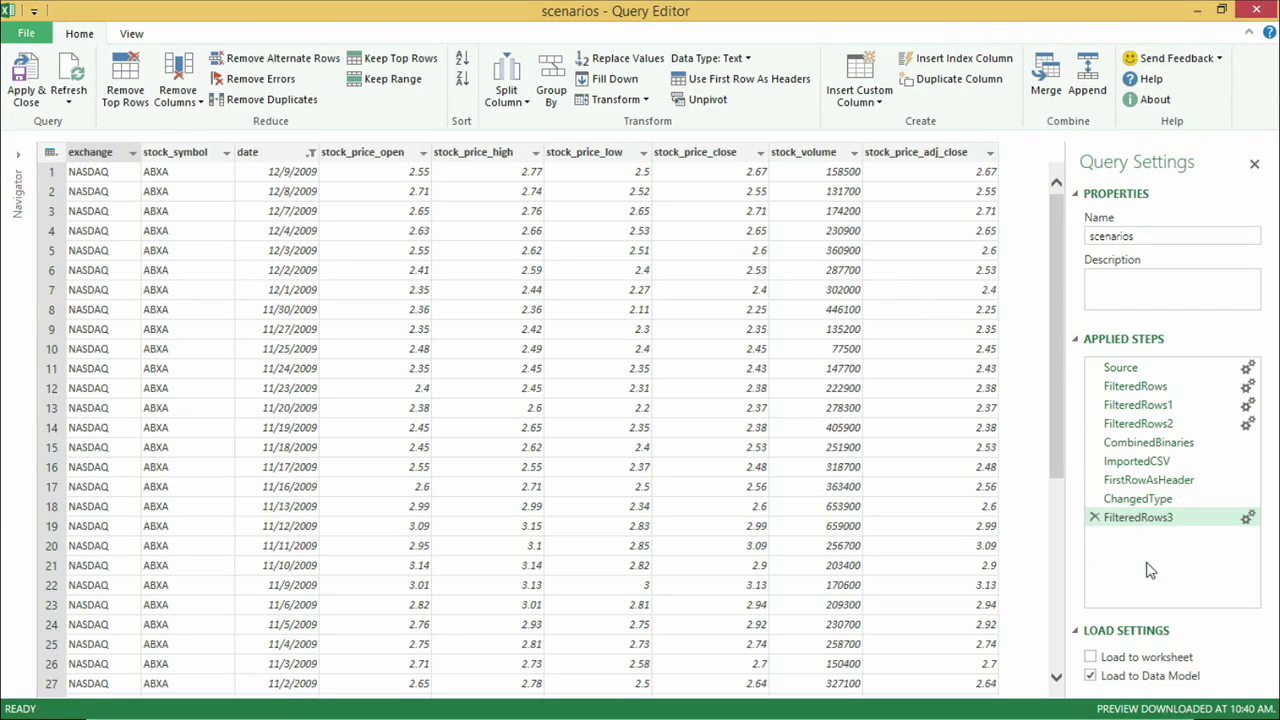
pyautogui.click(1096, 519)
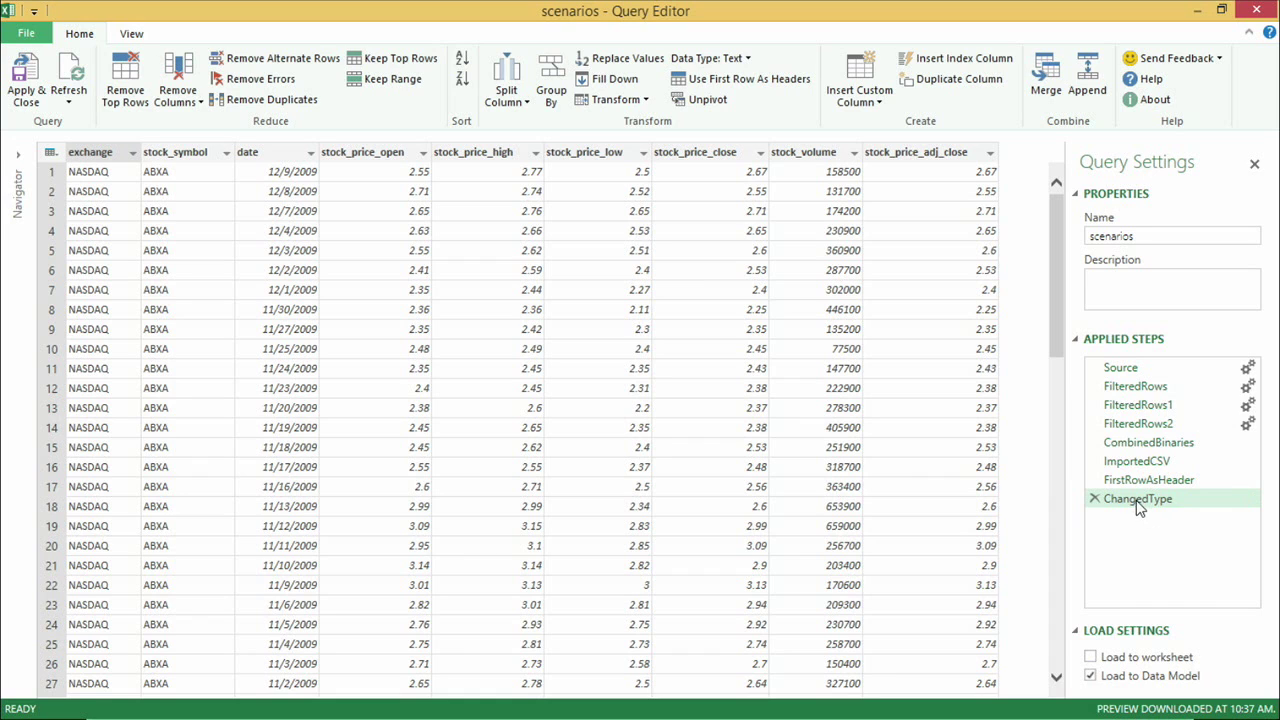
# Step: Apply the edited scenarios query to the workbook and cancel its data download
pyautogui.click(30, 80)
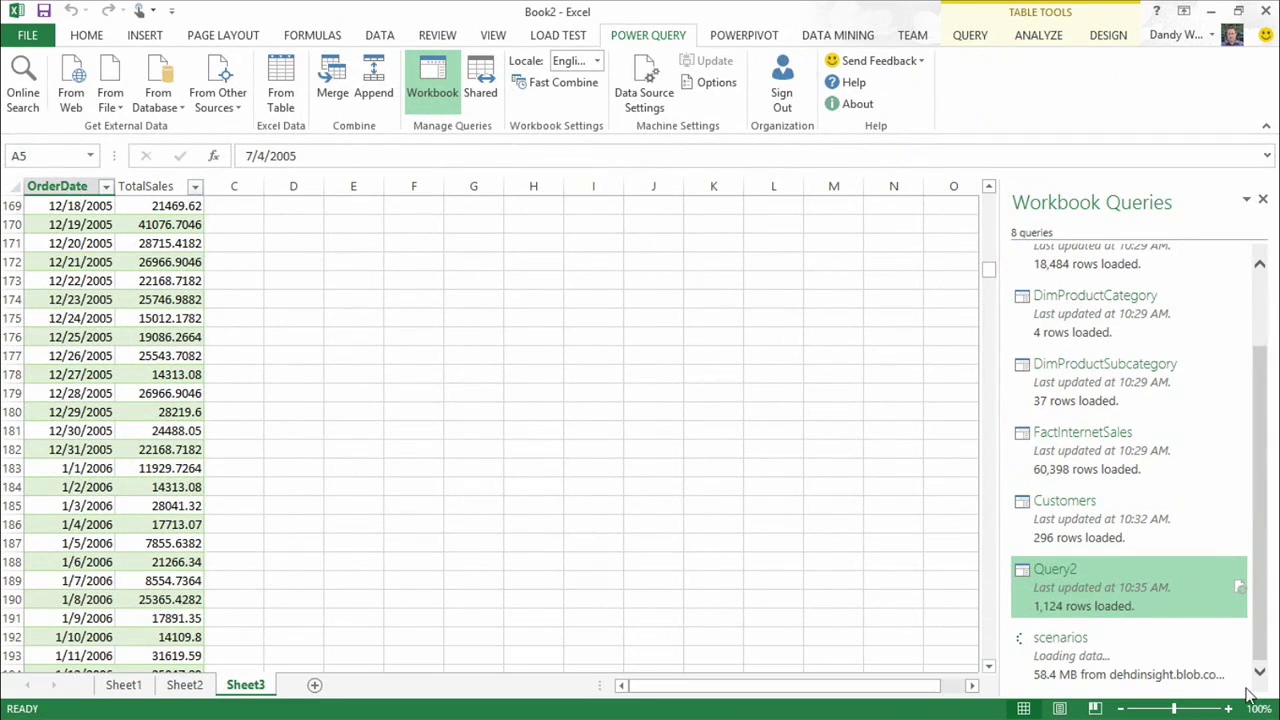
pyautogui.moveTo(1240, 660)
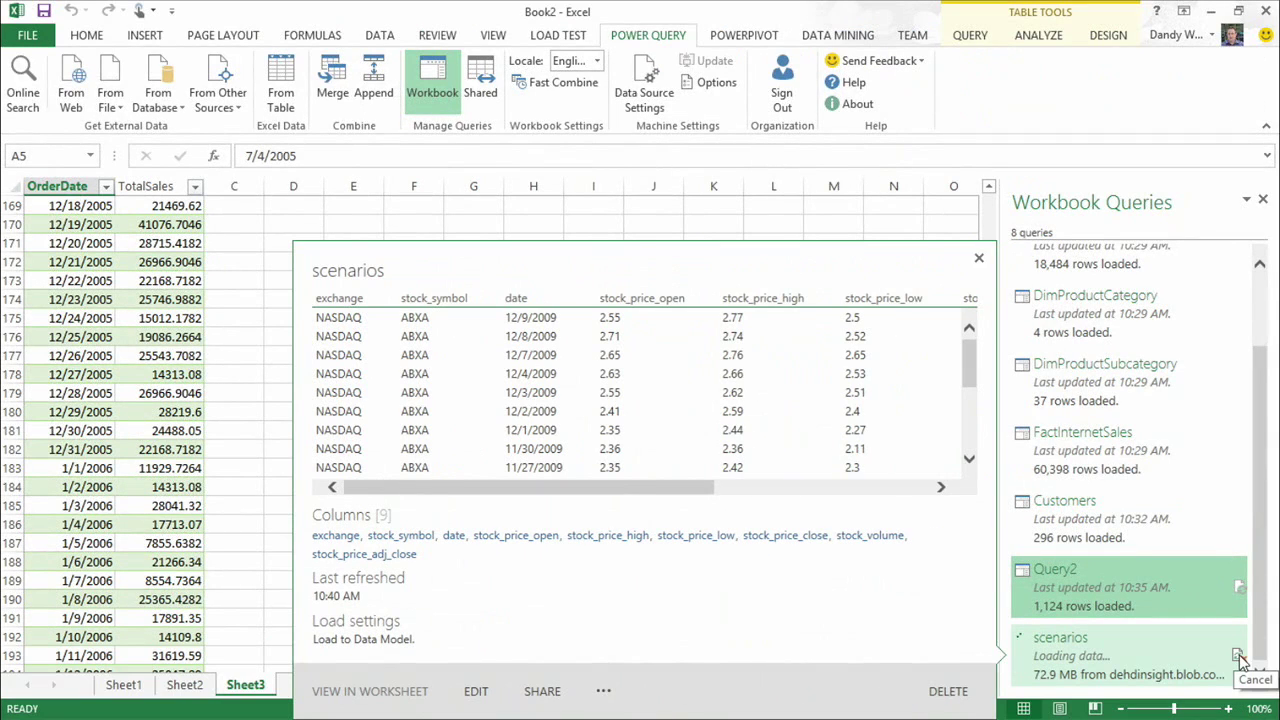
pyautogui.click(1240, 660)
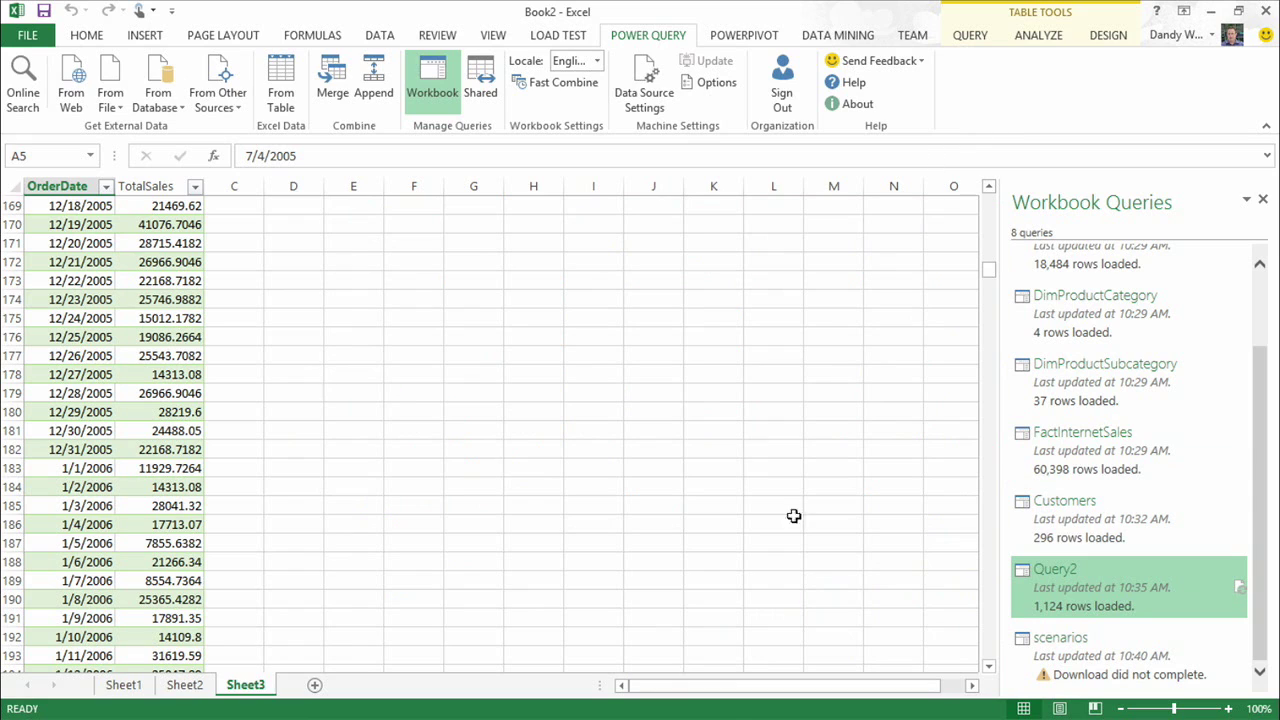
# Step: Open the scenarios query for editing again
pyautogui.rightClick(1081, 570)
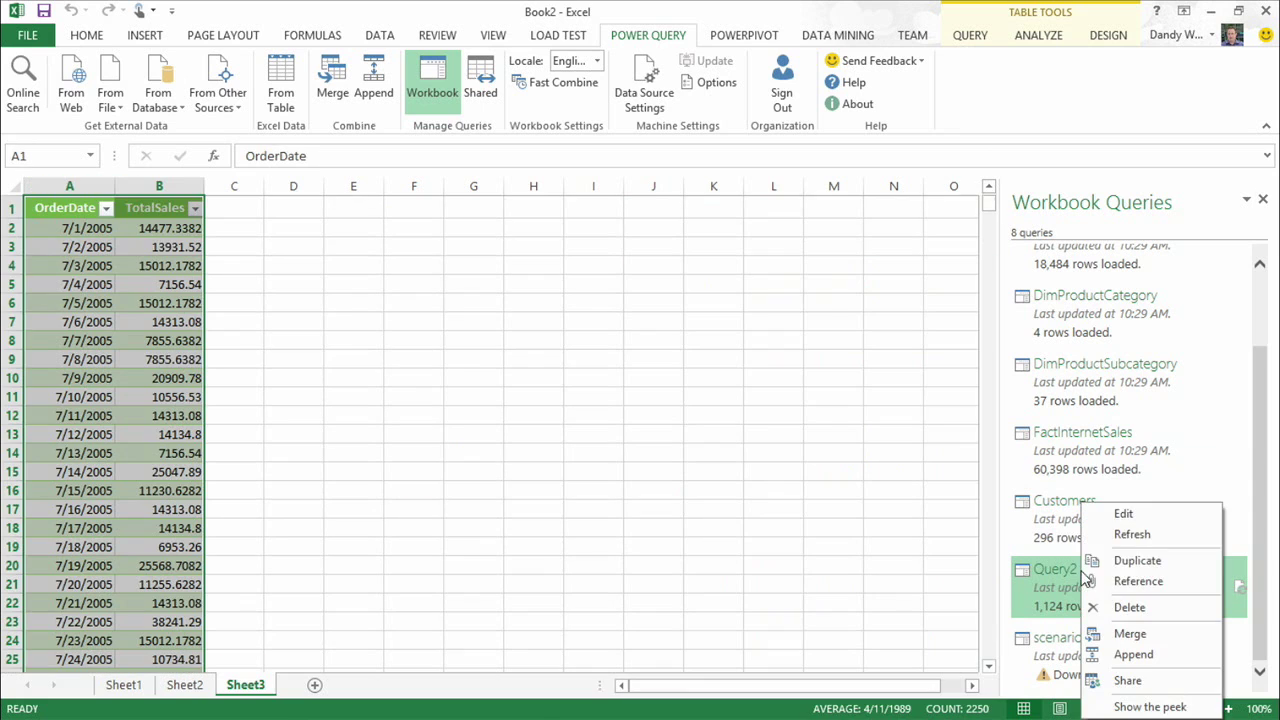
pyautogui.click(1266, 590)
pyautogui.rightClick(1145, 660)
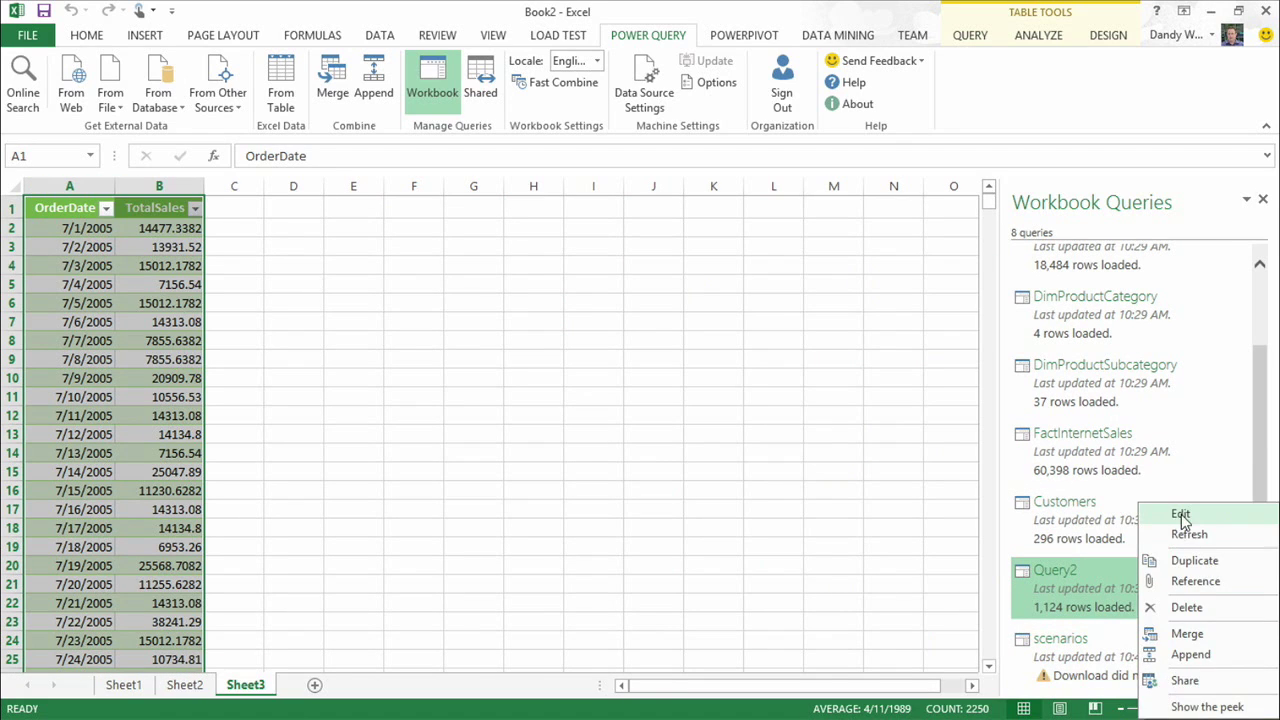
pyautogui.click(1180, 514)
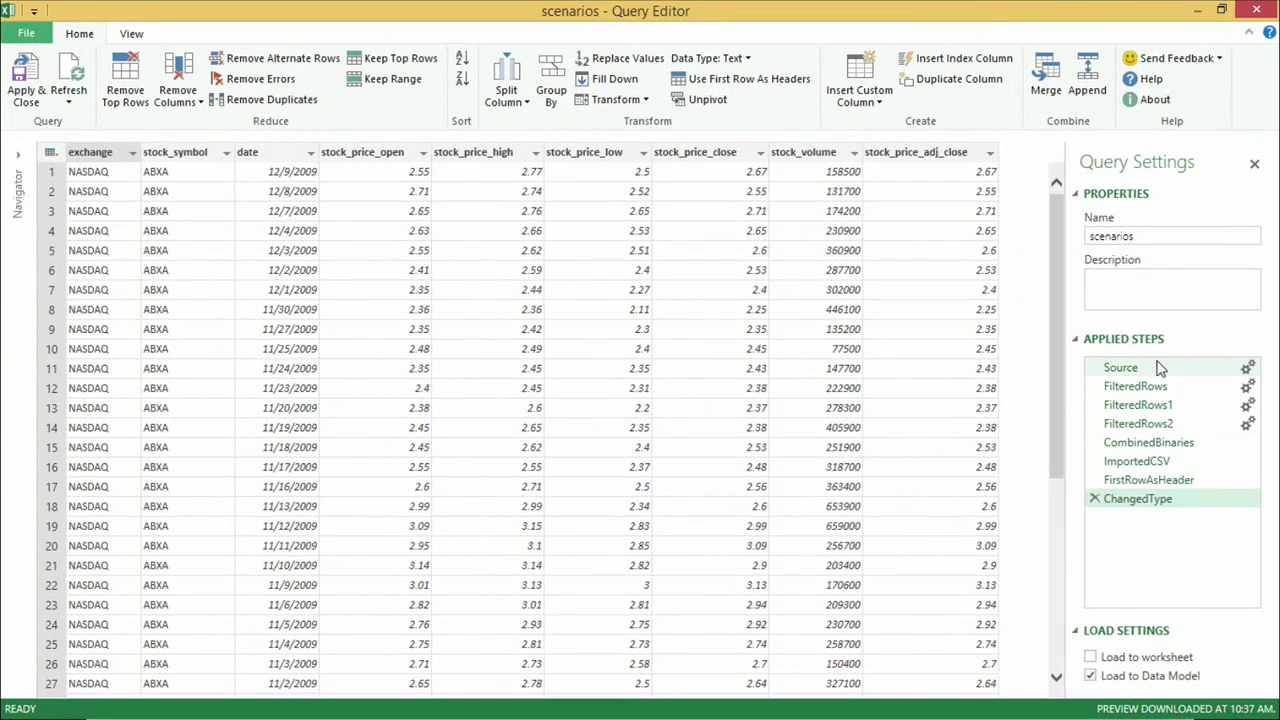
# Step: Examine the data preview at the scenarios query's applied steps, from Source through the row filters and CSV import to ChangedType
pyautogui.click(1150, 370)
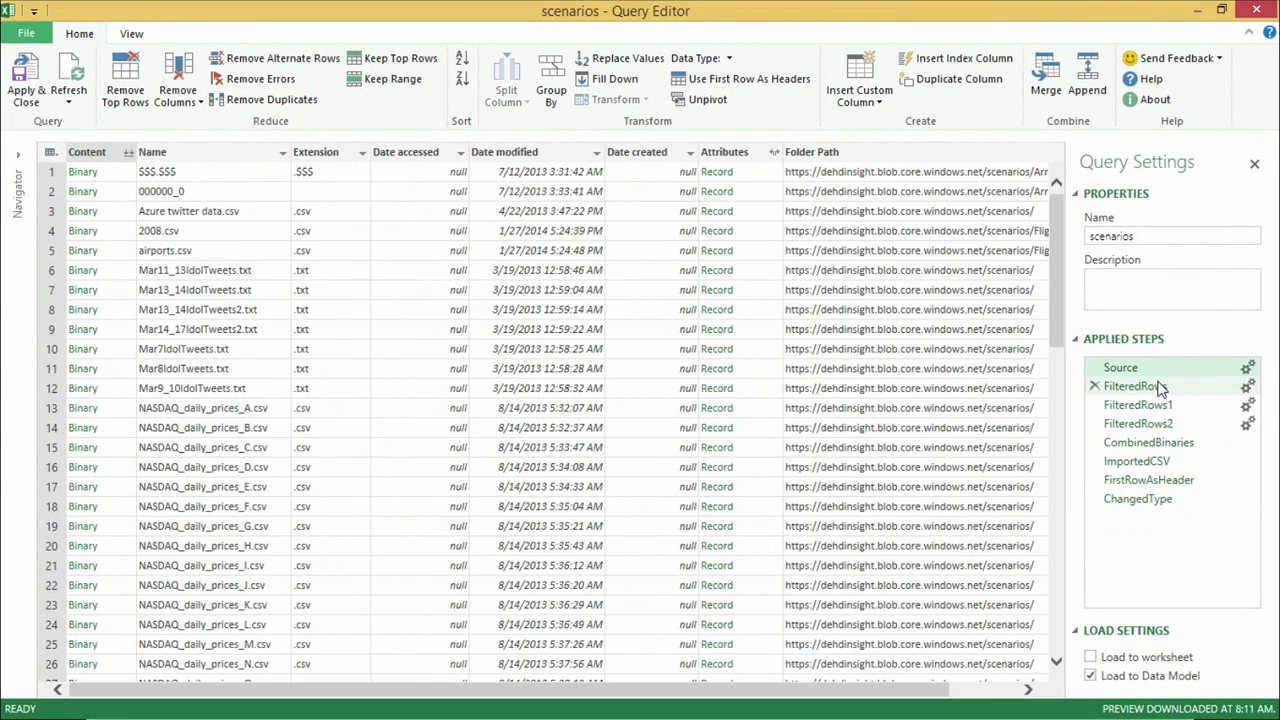
pyautogui.click(1160, 388)
pyautogui.click(1168, 406)
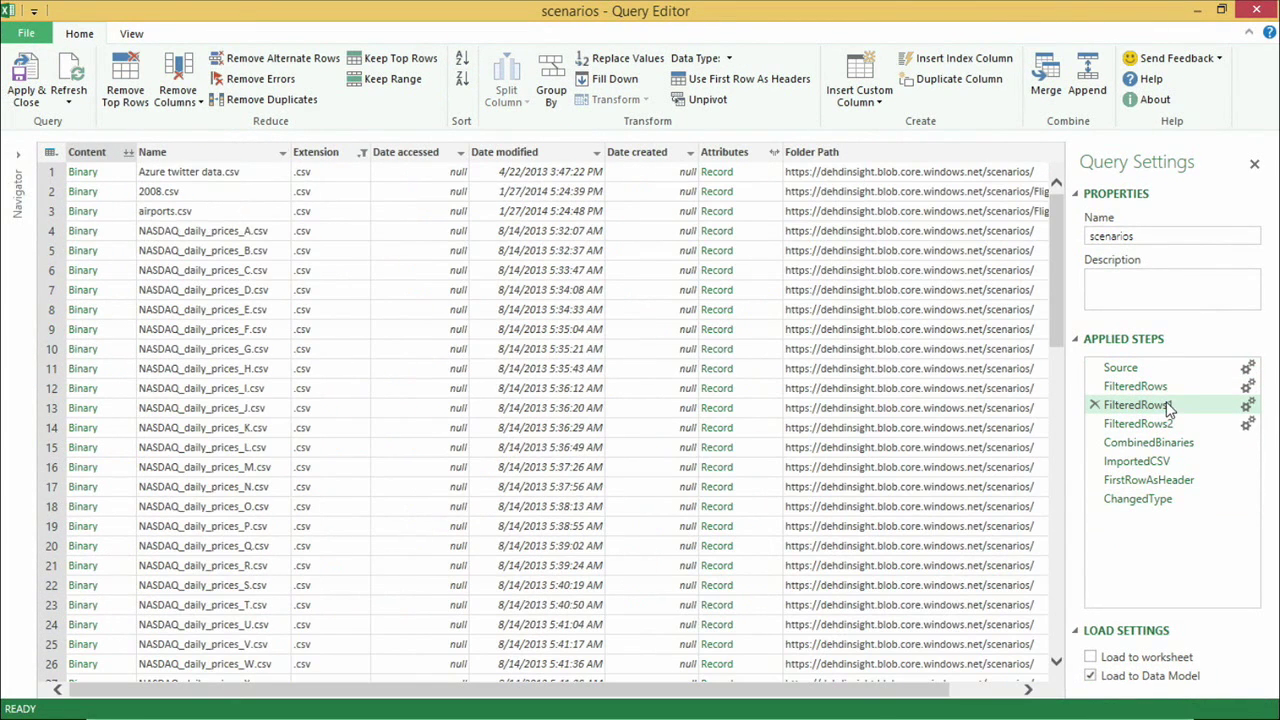
pyautogui.click(1160, 388)
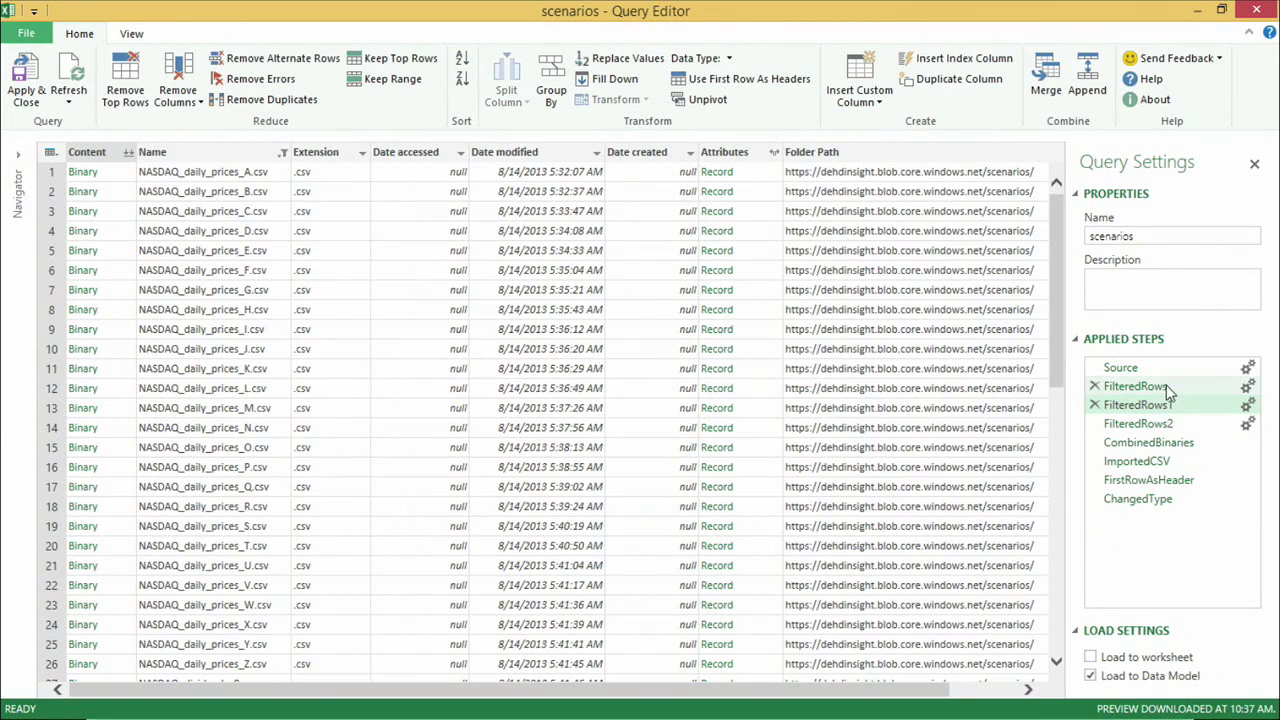
pyautogui.click(1168, 406)
pyautogui.click(1172, 424)
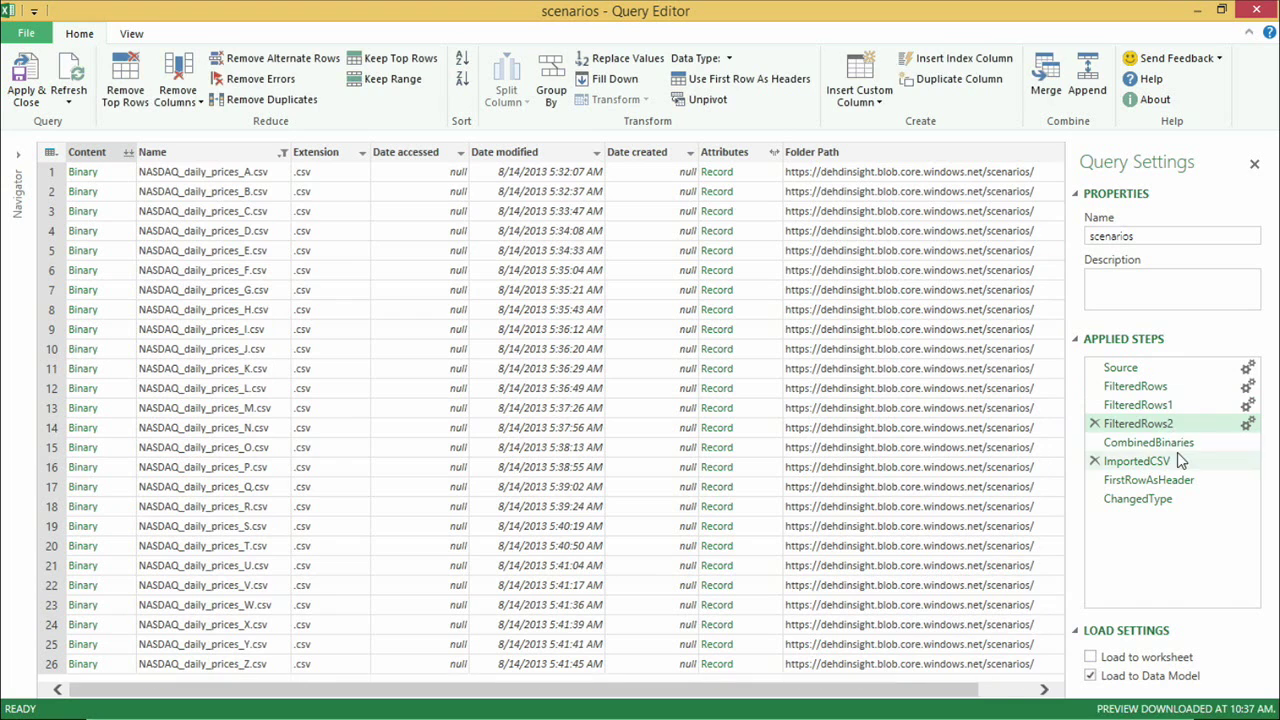
pyautogui.click(1178, 464)
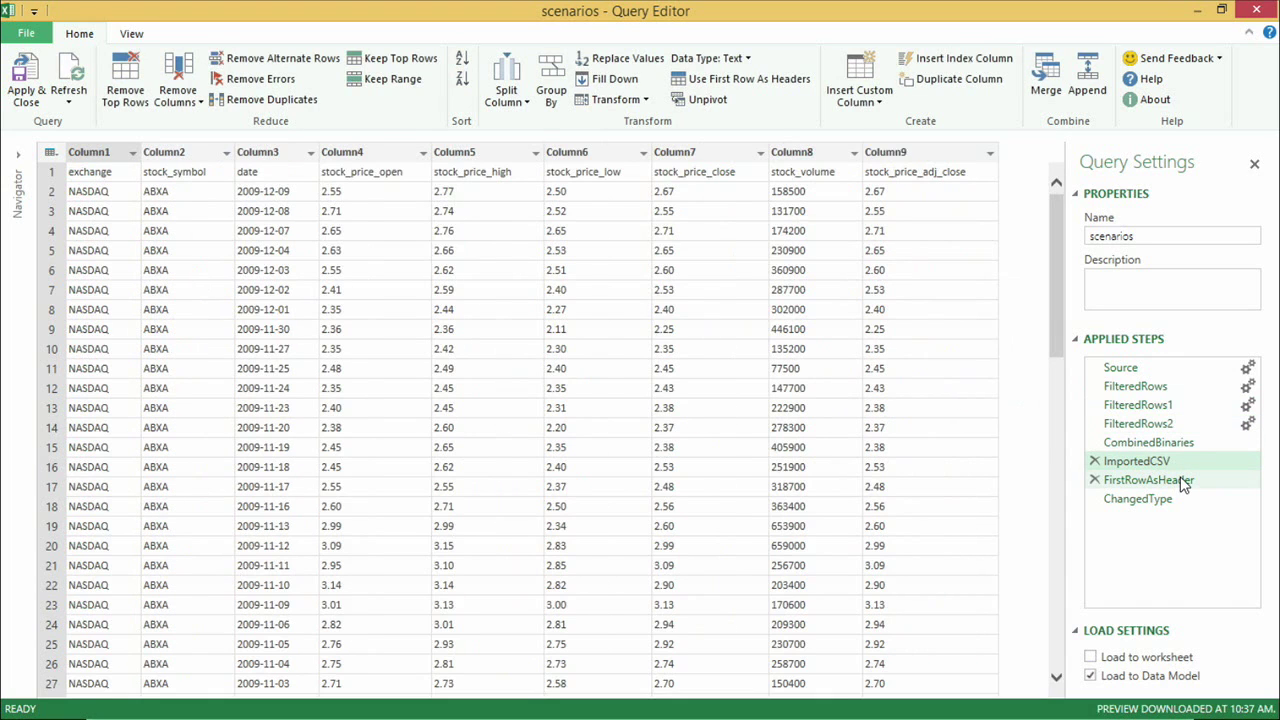
pyautogui.click(1183, 482)
pyautogui.click(1179, 499)
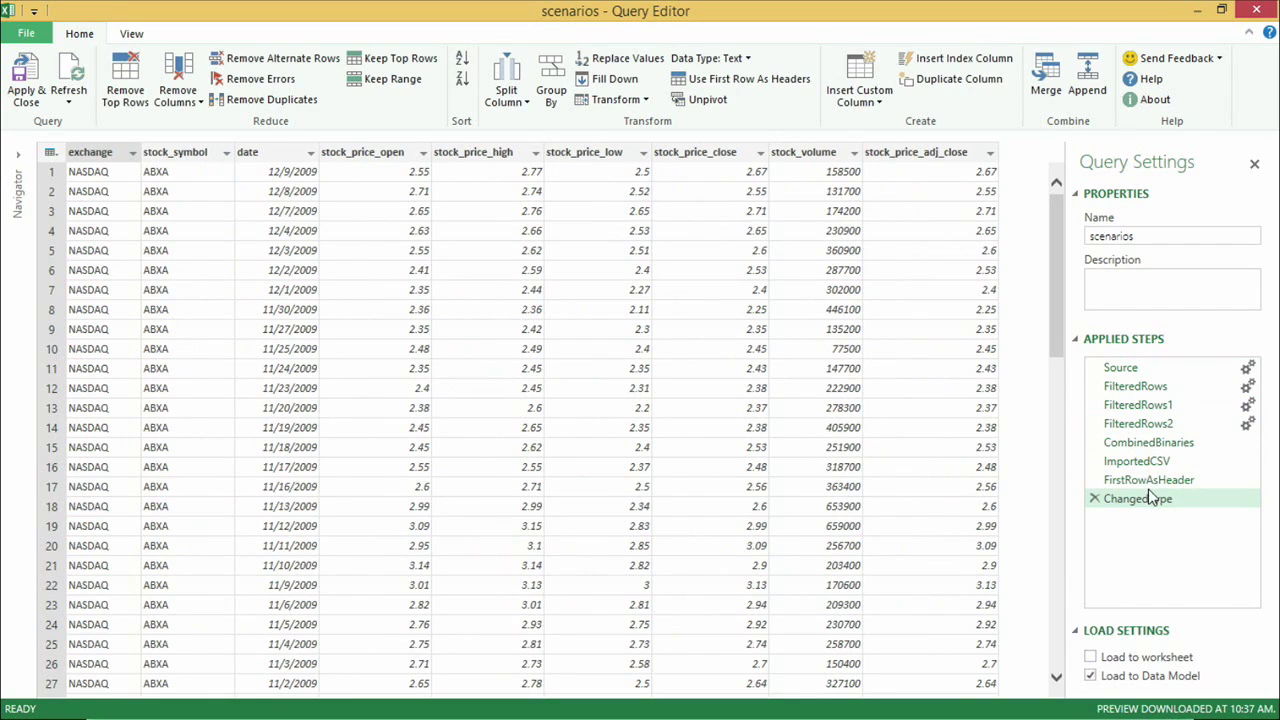
# Step: Show the formula bar and review the formulas behind the FirstRowAsHeader, ImportedCSV and ChangedType steps
pyautogui.click(134, 36)
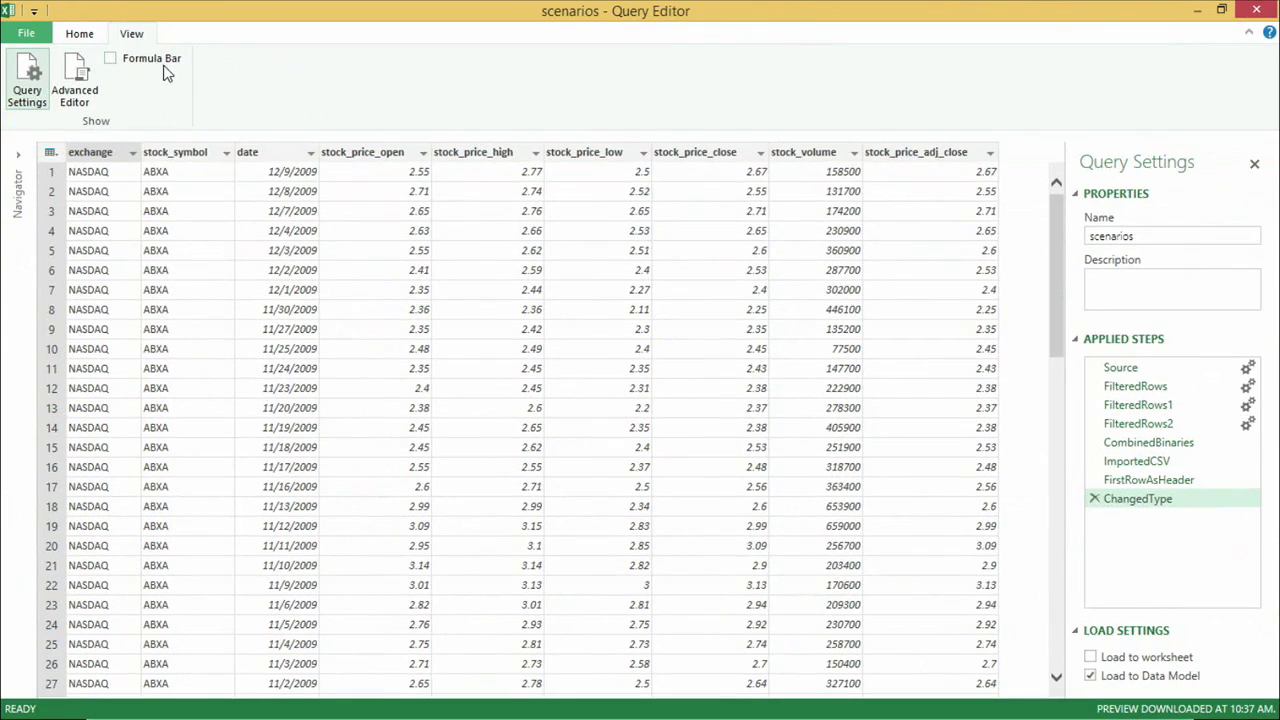
pyautogui.click(220, 116)
pyautogui.click(178, 70)
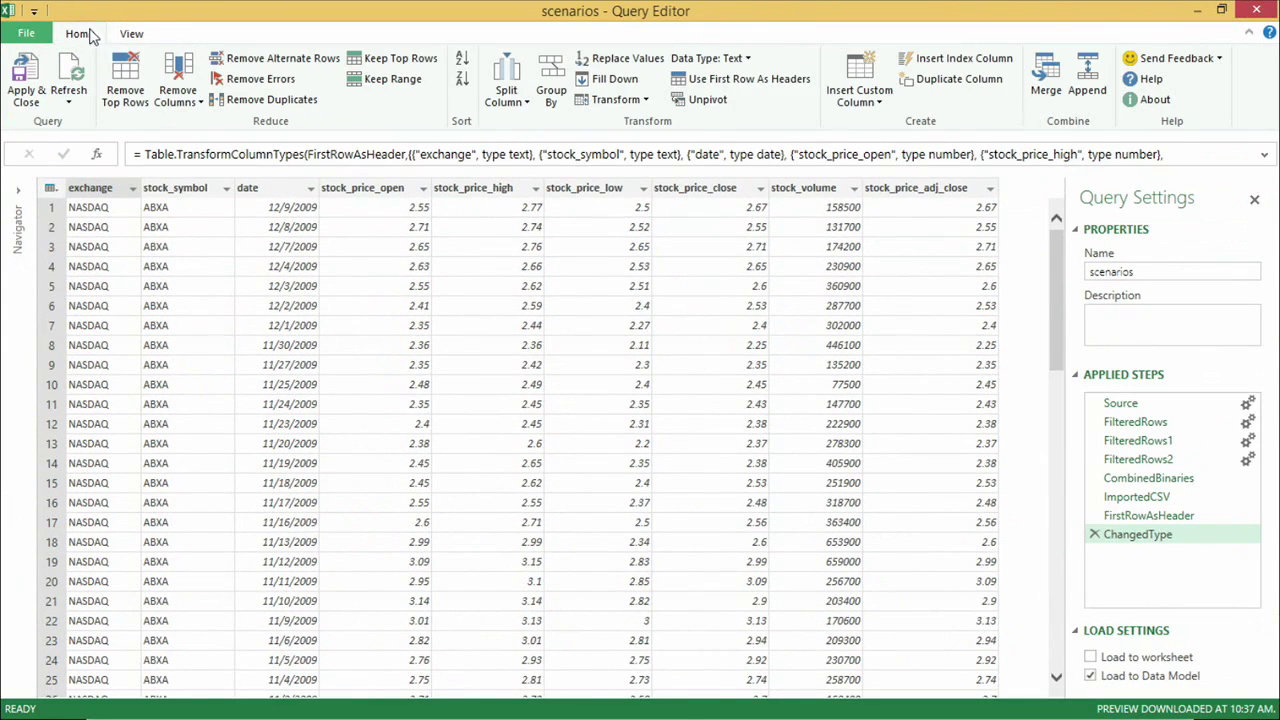
pyautogui.click(1190, 516)
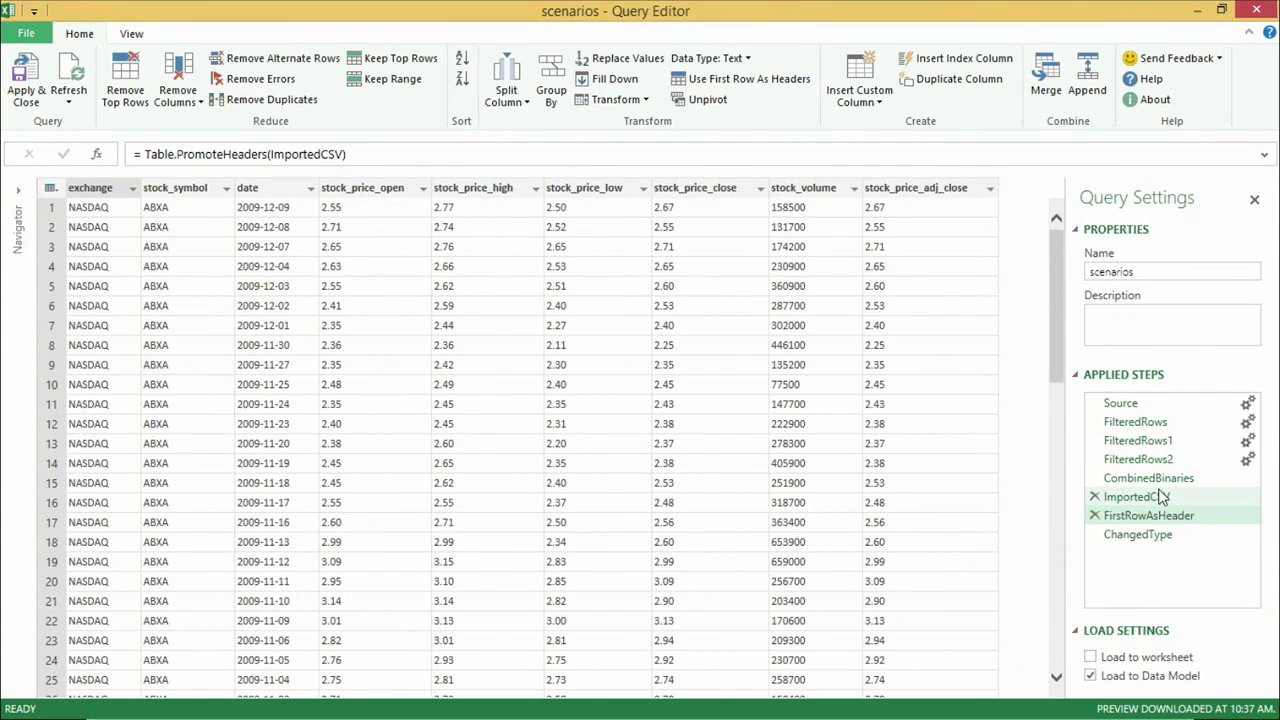
pyautogui.click(1160, 497)
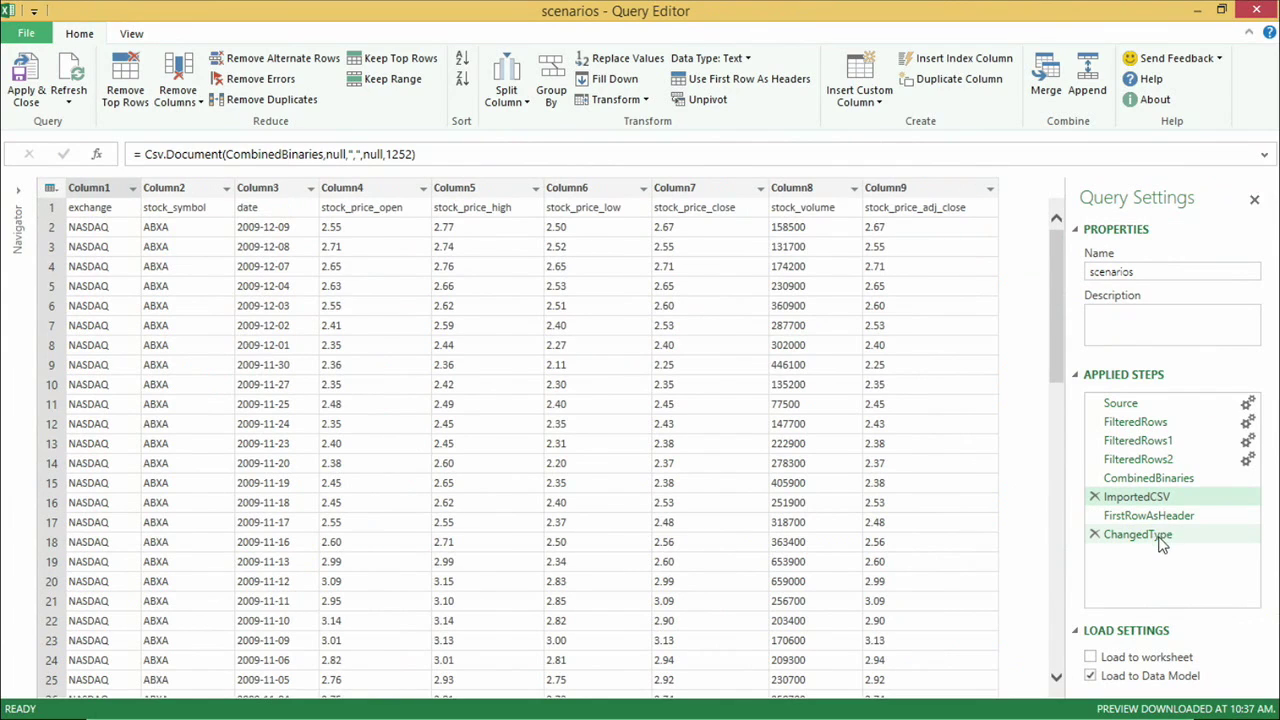
pyautogui.press('Down')
pyautogui.press('Down')
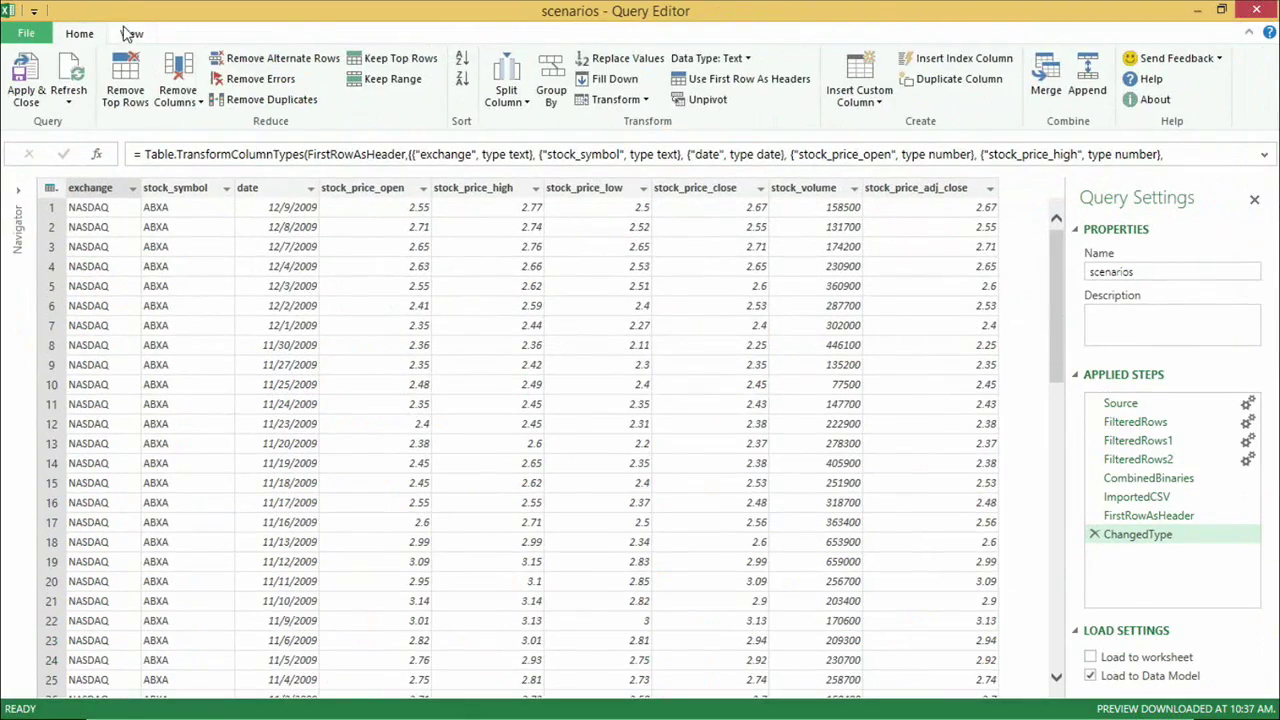
# Step: Review the scenarios query's full script in the Advanced Editor, cancel out of it, and close the Query Editor
pyautogui.click(263, 60)
pyautogui.click(75, 95)
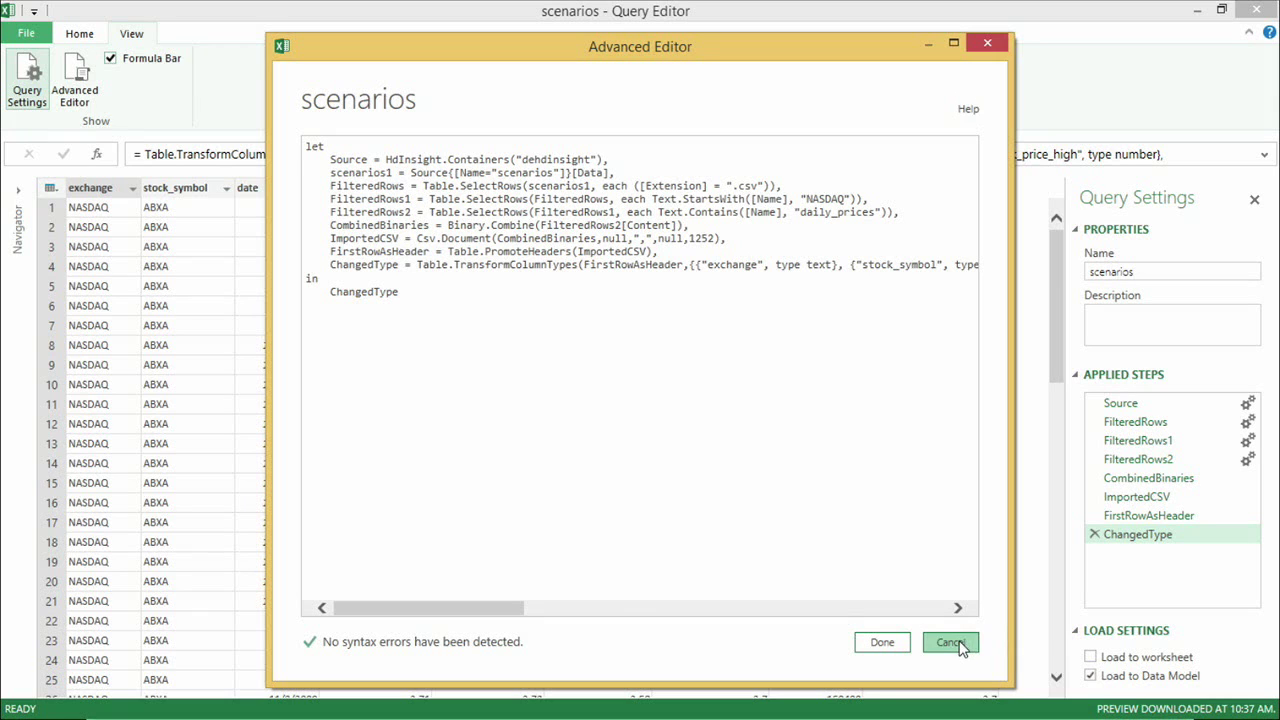
pyautogui.click(950, 642)
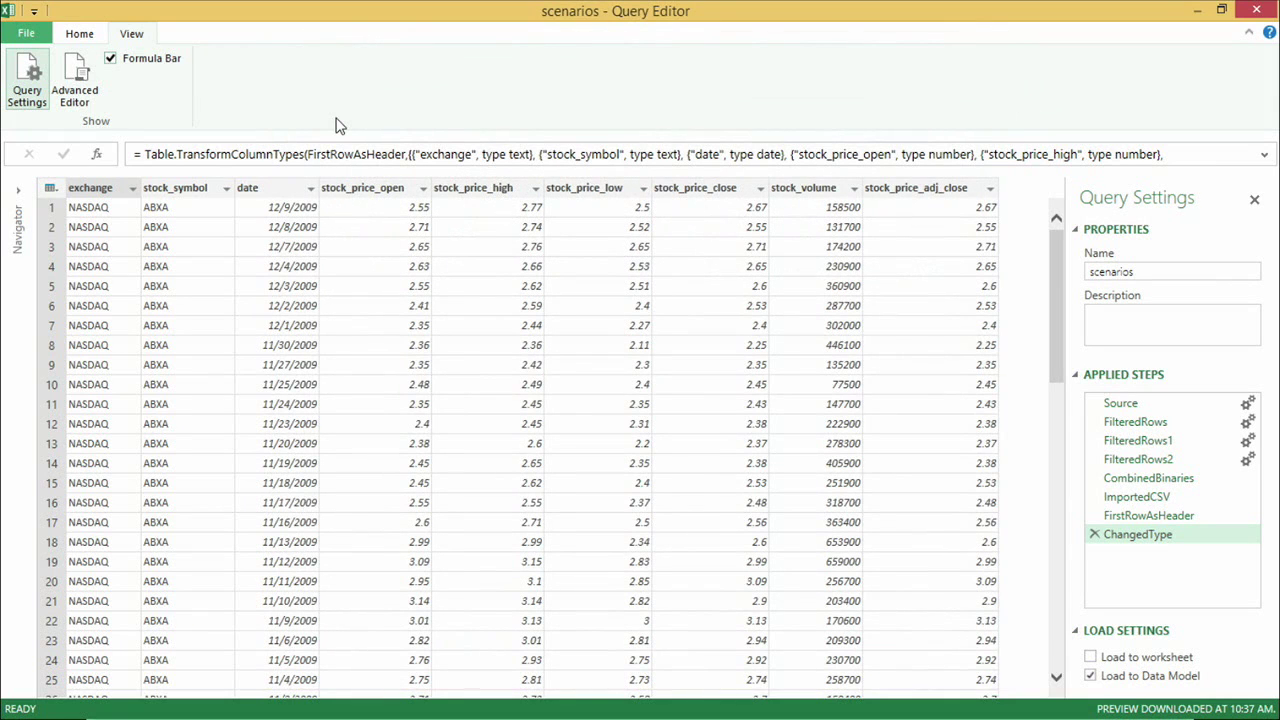
pyautogui.click(79, 34)
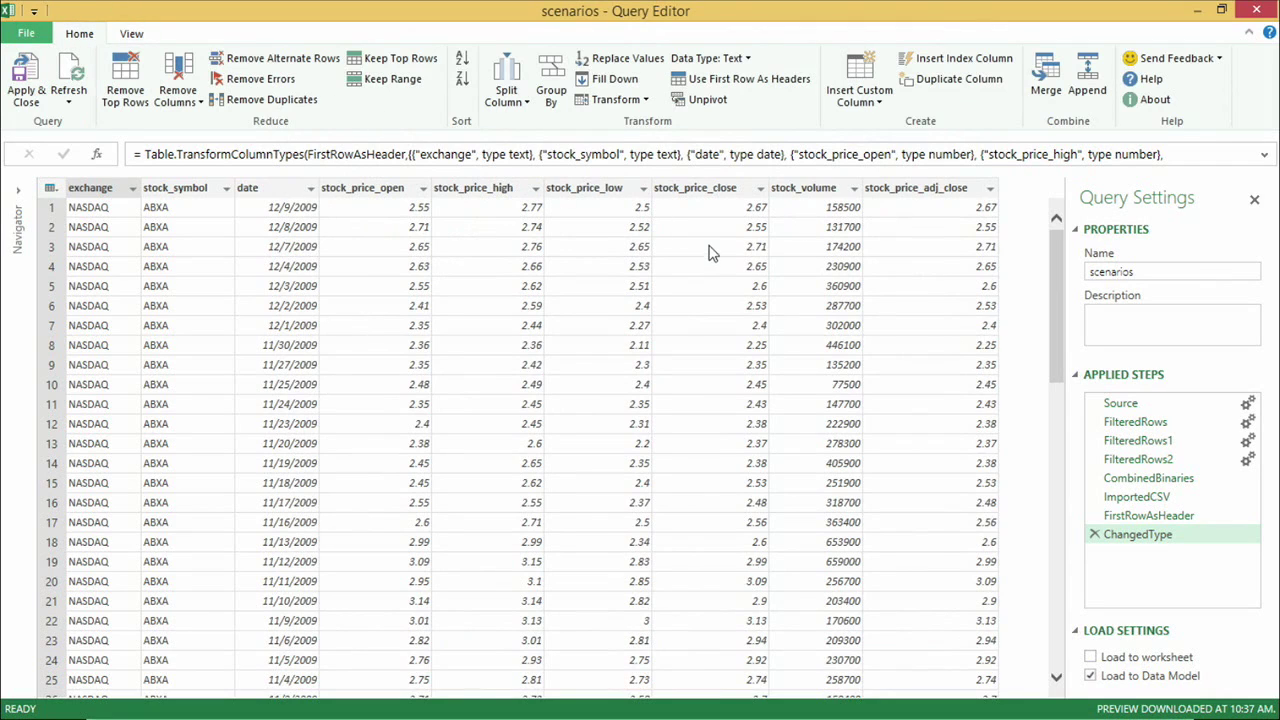
pyautogui.click(1262, 10)
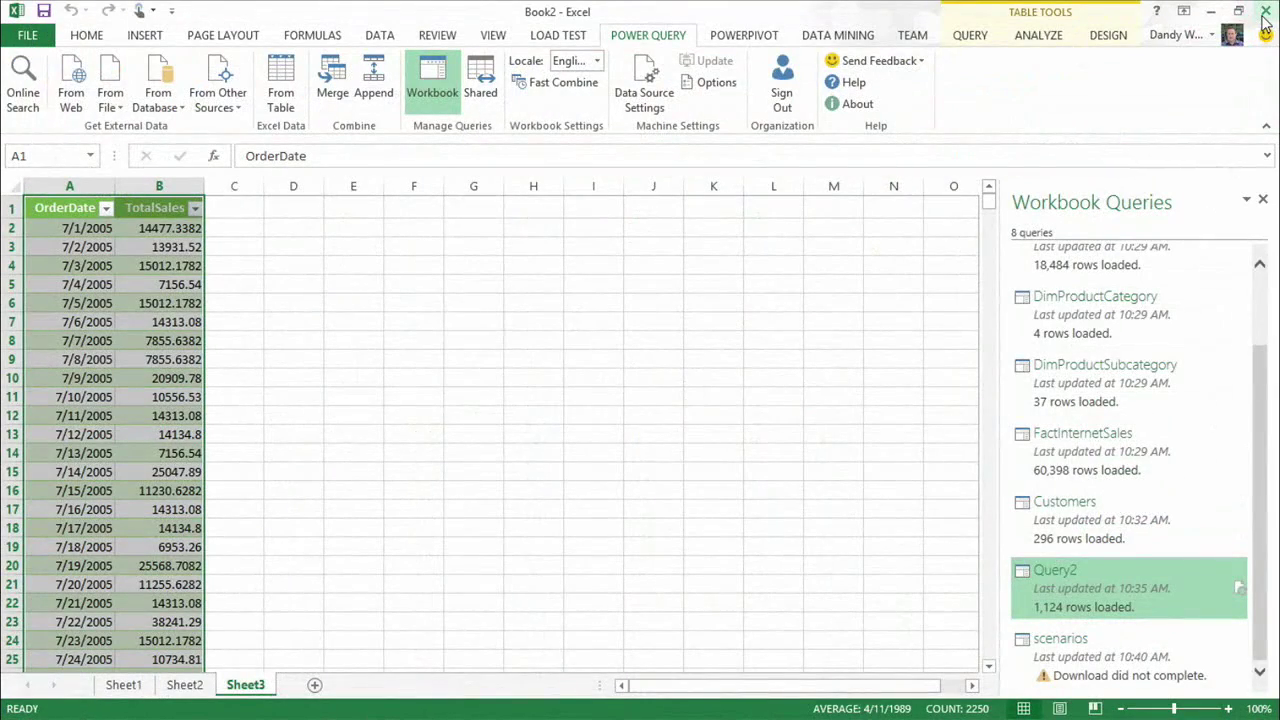
# Step: Create a blank query and enter the text Hello World! as its expression
pyautogui.click(238, 108)
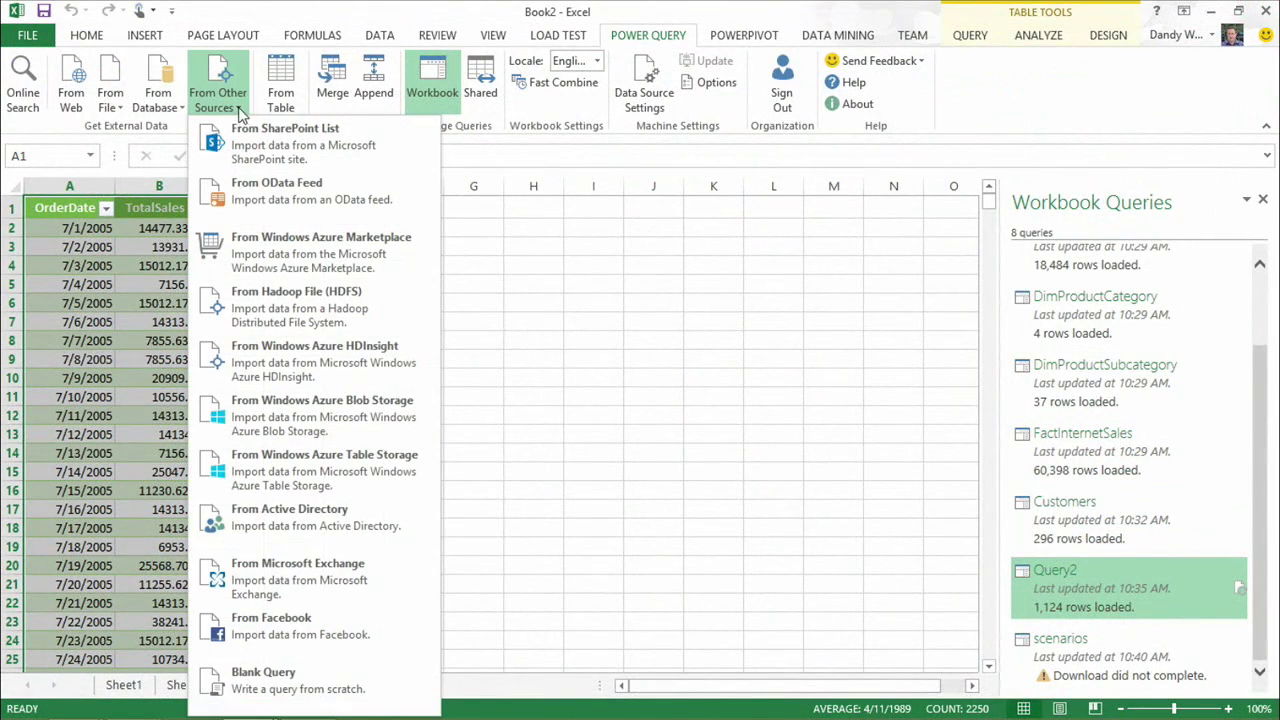
pyautogui.click(310, 698)
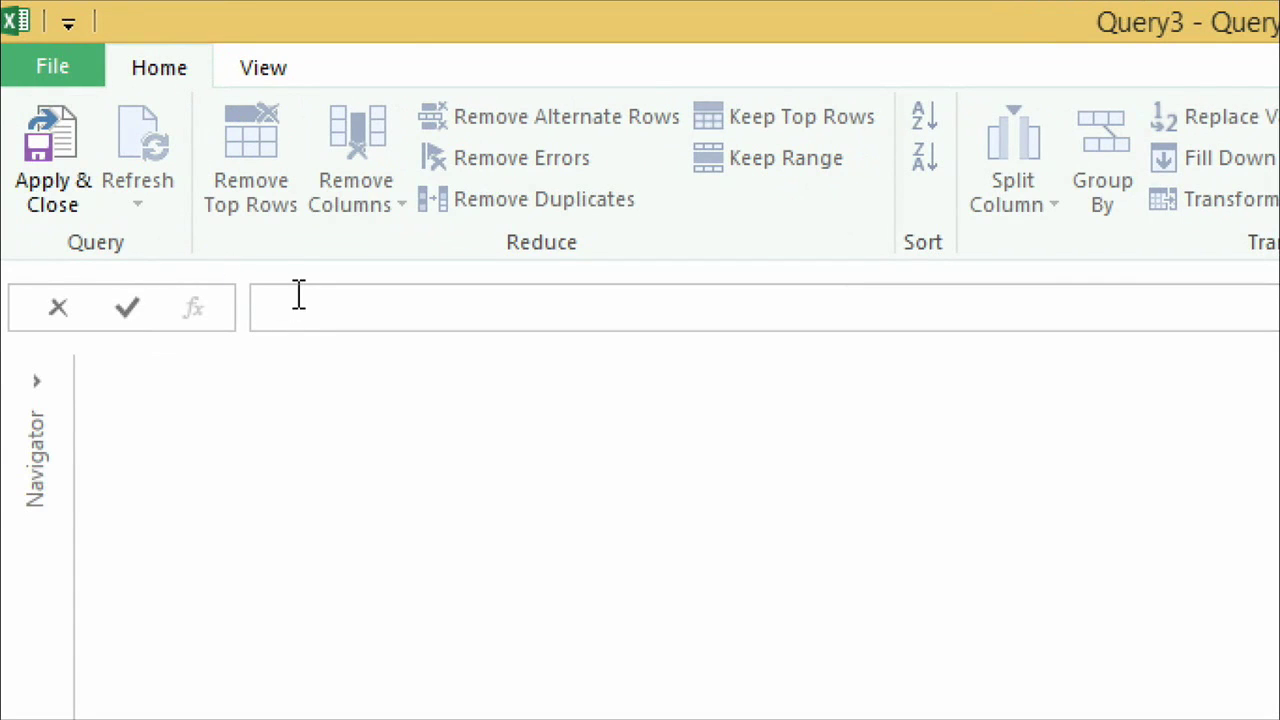
pyautogui.write('Hello World!')
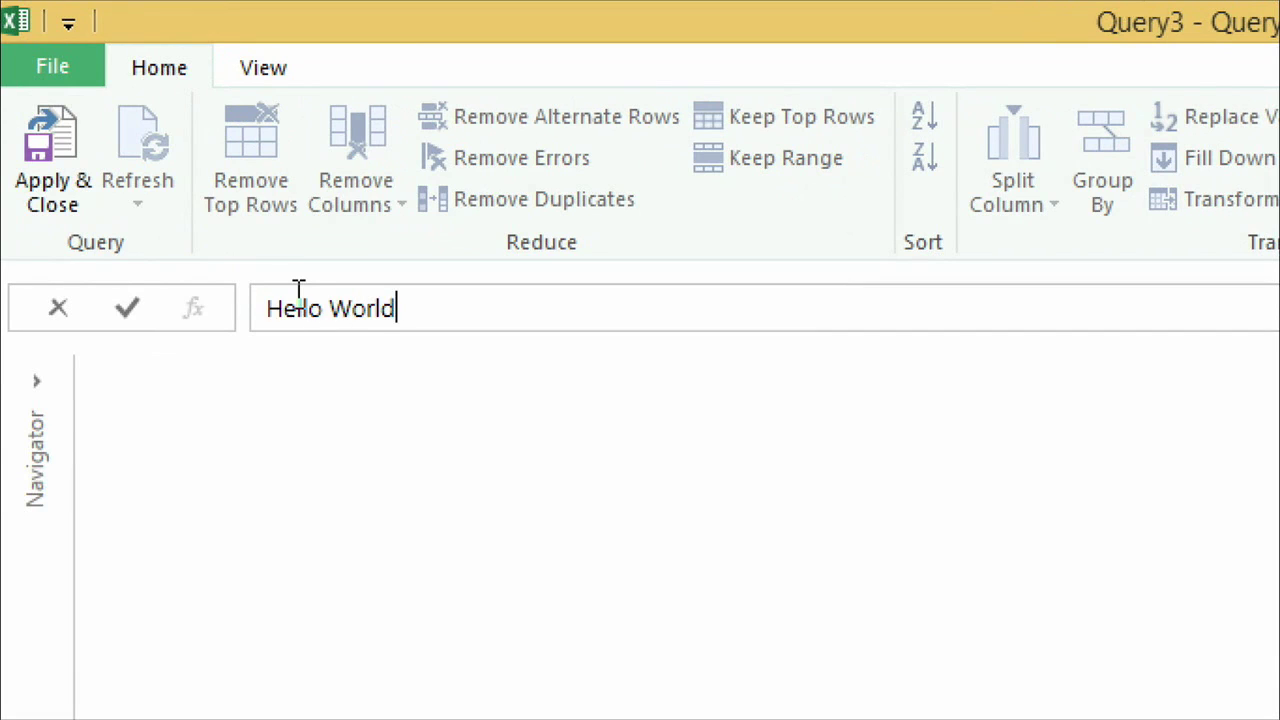
pyautogui.press('Return')
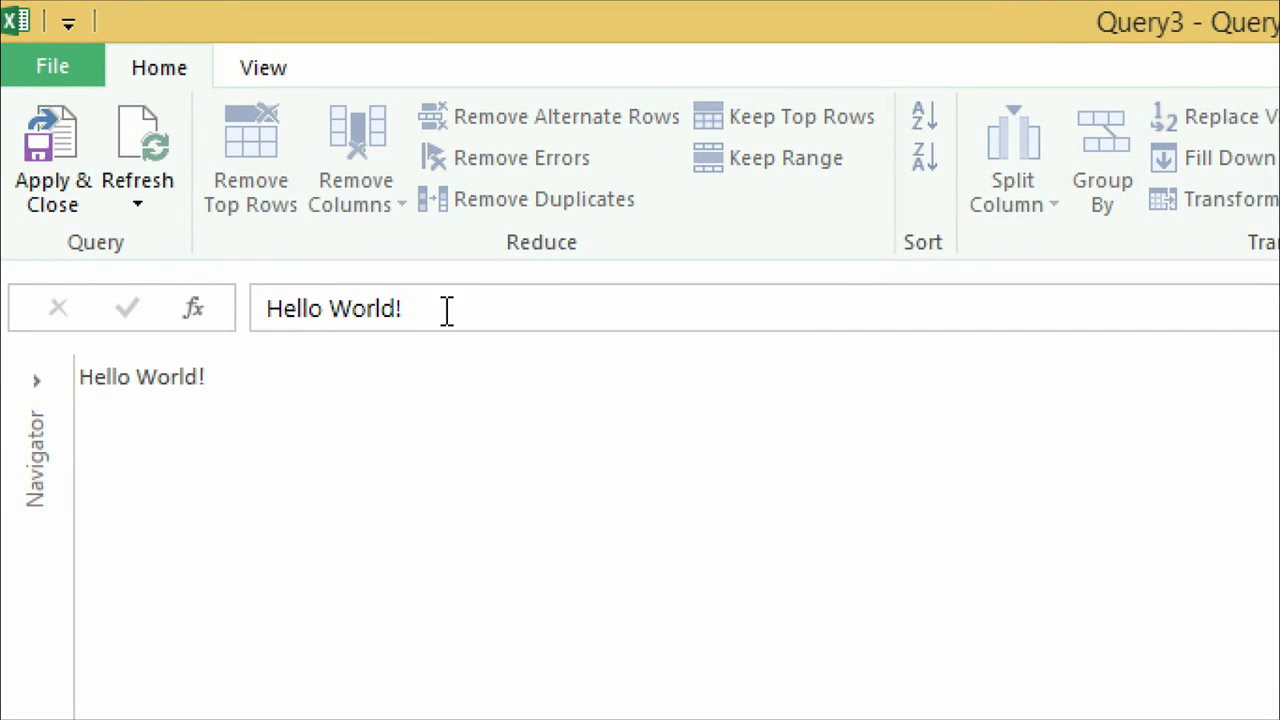
# Step: Replace the blank query's expression with 1 + 1, and turn it into the formula = 1 + 1
pyautogui.moveTo(446, 314); pyautogui.dragTo(280, 340)
pyautogui.write('1 + 1')
pyautogui.press('Return')
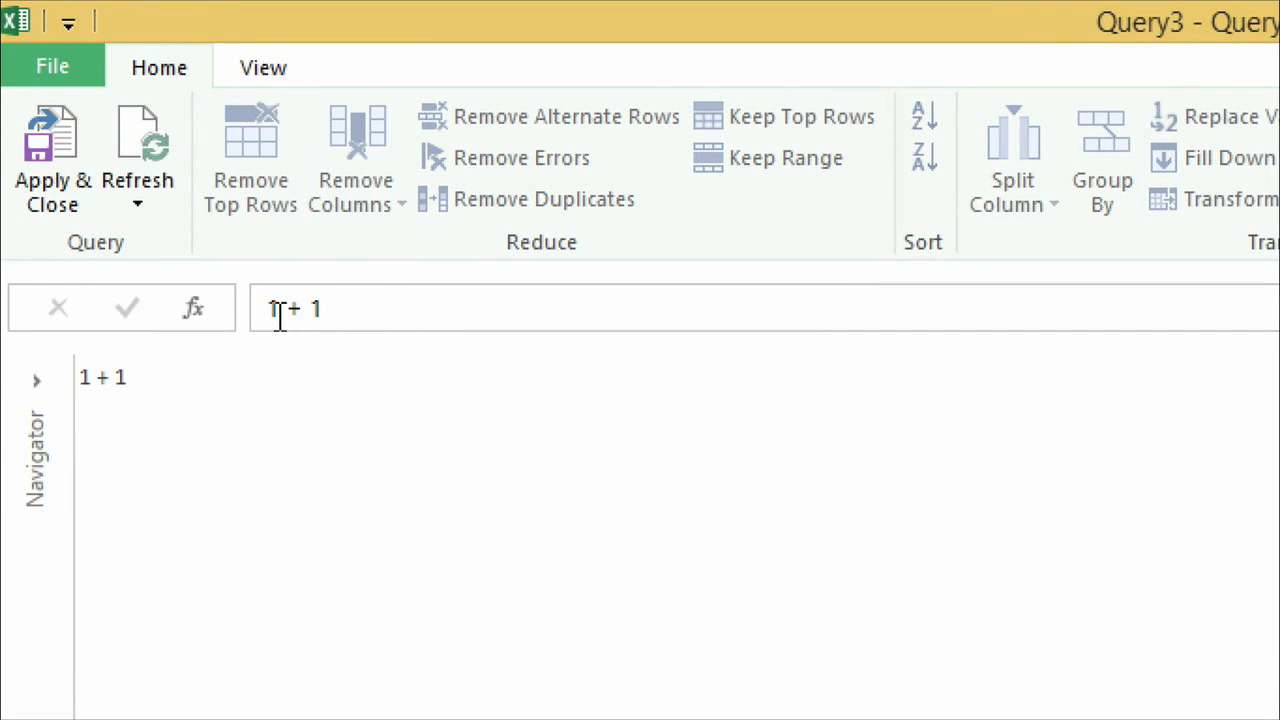
pyautogui.click(443, 320)
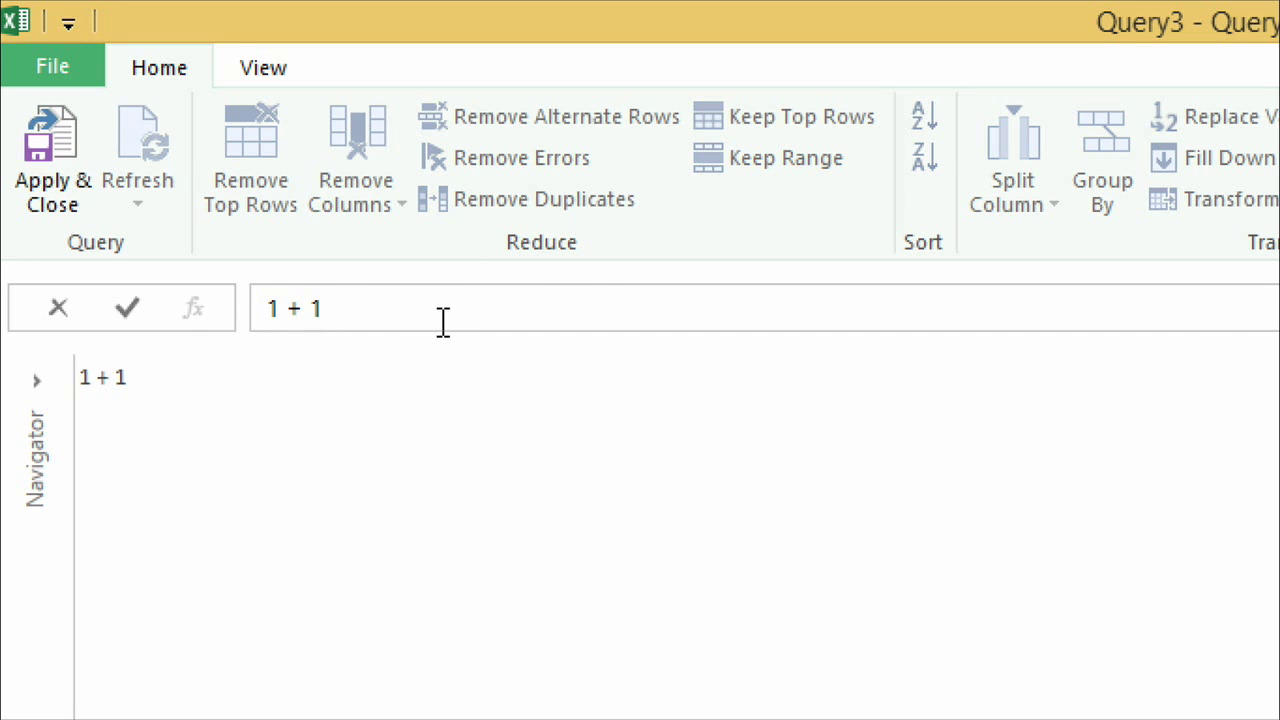
pyautogui.write('=')
pyautogui.press('Return')
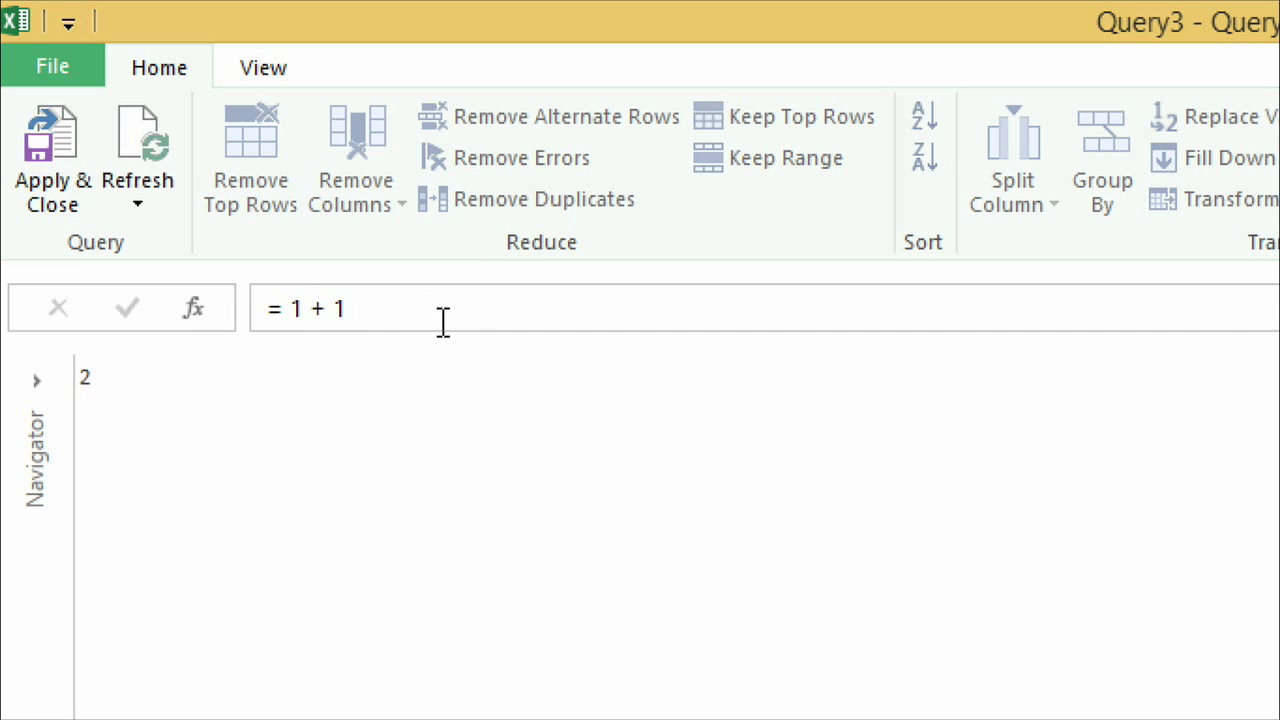
# Step: Extend the query's formula to = 1 + 1 * 8, and add parentheses to make it = (1 + 1) * 8
pyautogui.click(443, 320)
pyautogui.write('* 8')
pyautogui.press('Return')
pyautogui.click(441, 316)
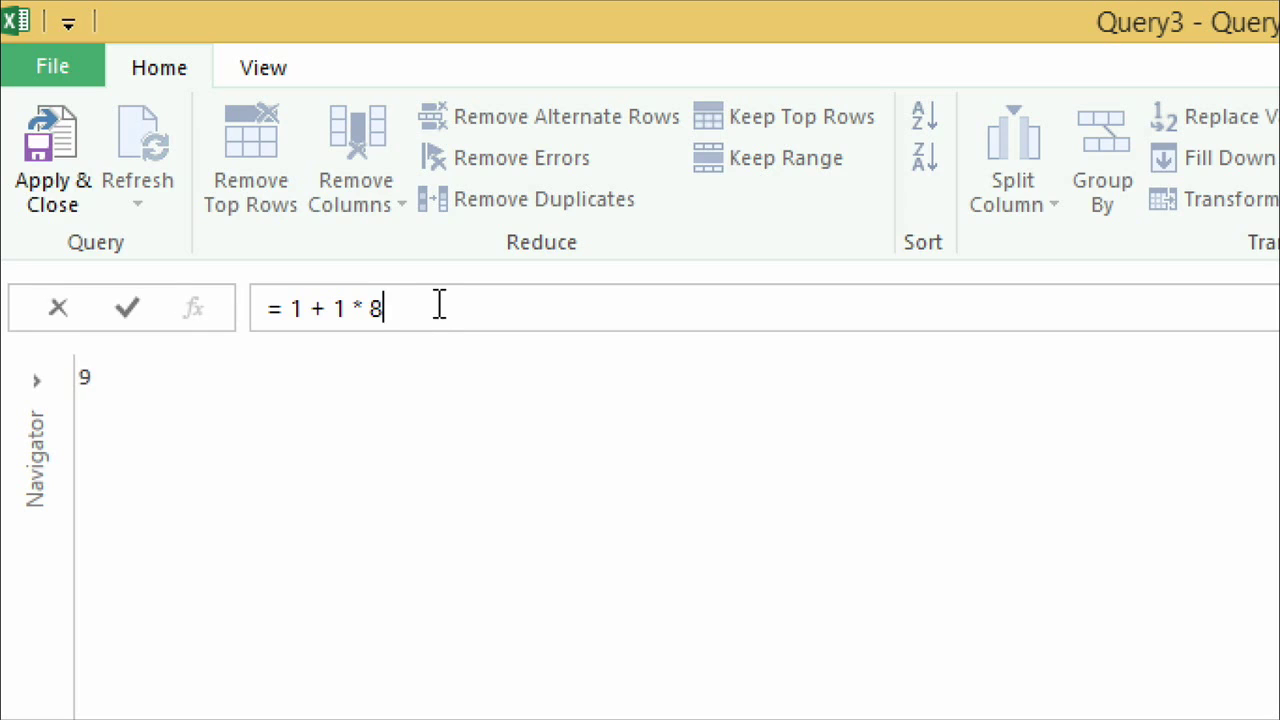
pyautogui.click(289, 308)
pyautogui.write('(')
pyautogui.press('Right')
pyautogui.press('Right')
pyautogui.write(')')
pyautogui.press('Return')
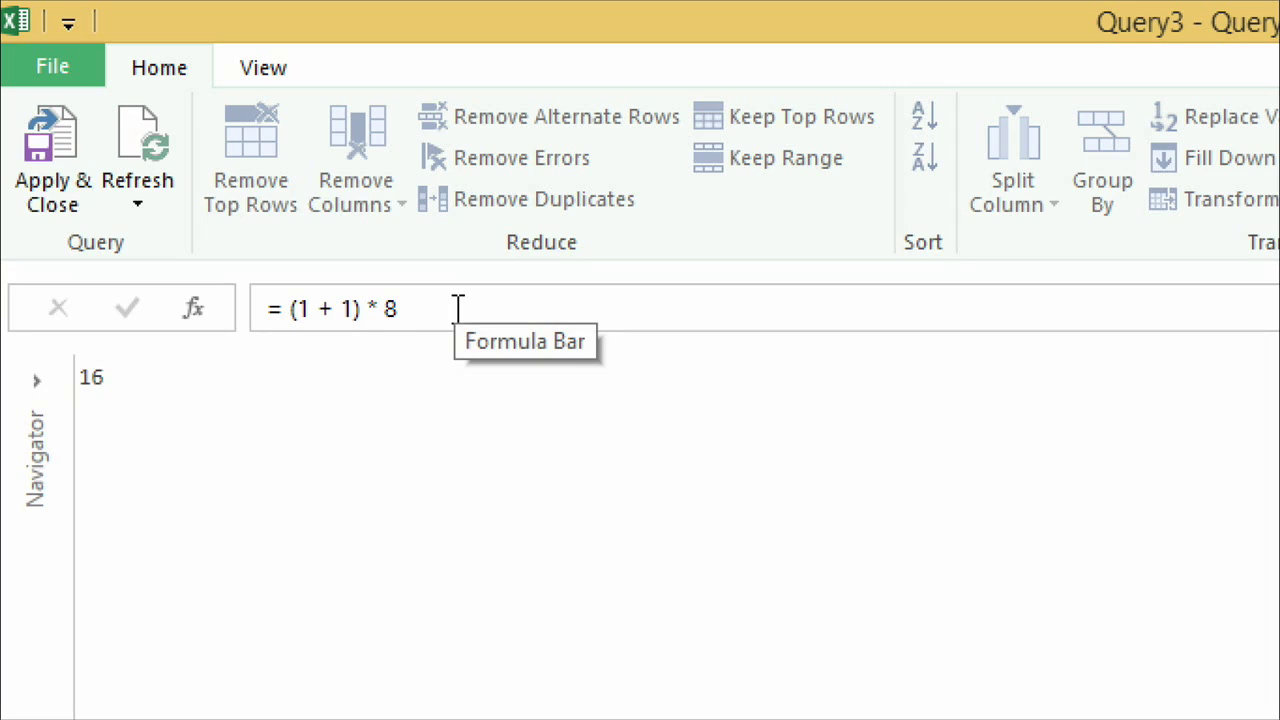
# Step: Replace the arithmetic expression with a reference to the date list function, = List.Dates
pyautogui.moveTo(457, 309); pyautogui.dragTo(293, 310)
pyautogui.press('BackSpace')
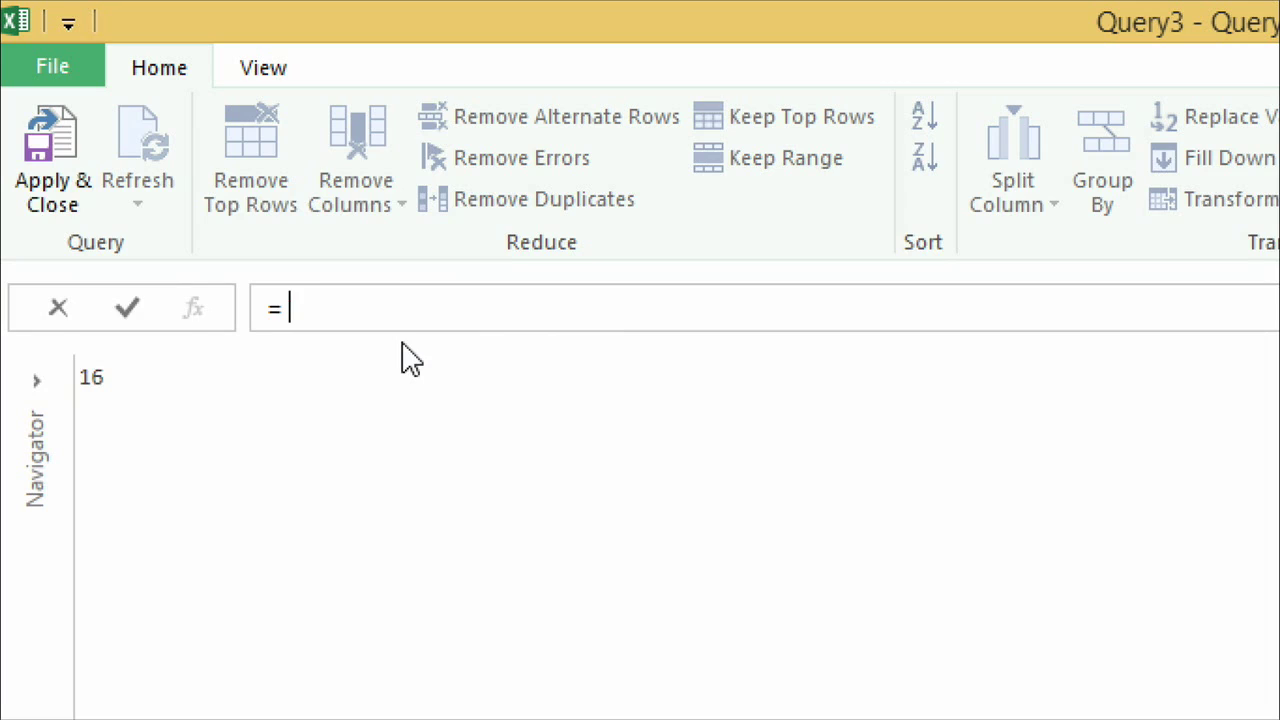
pyautogui.write('List.Date')
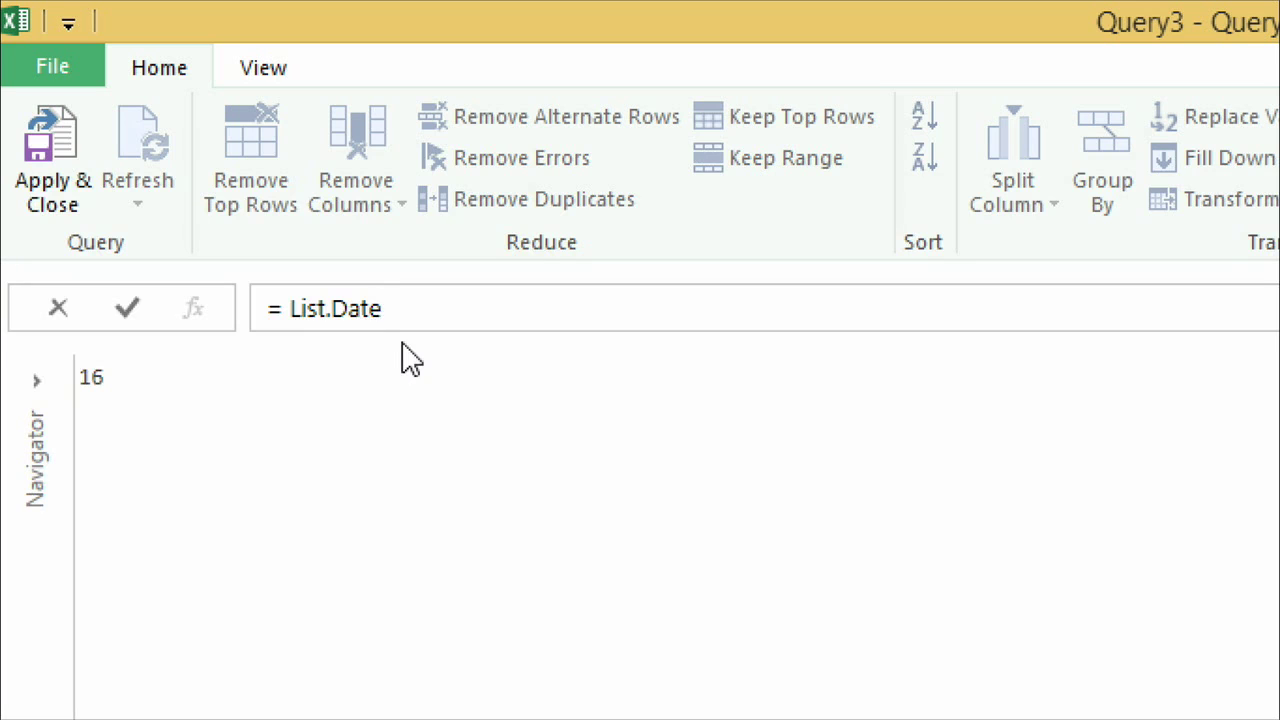
pyautogui.press('Return')
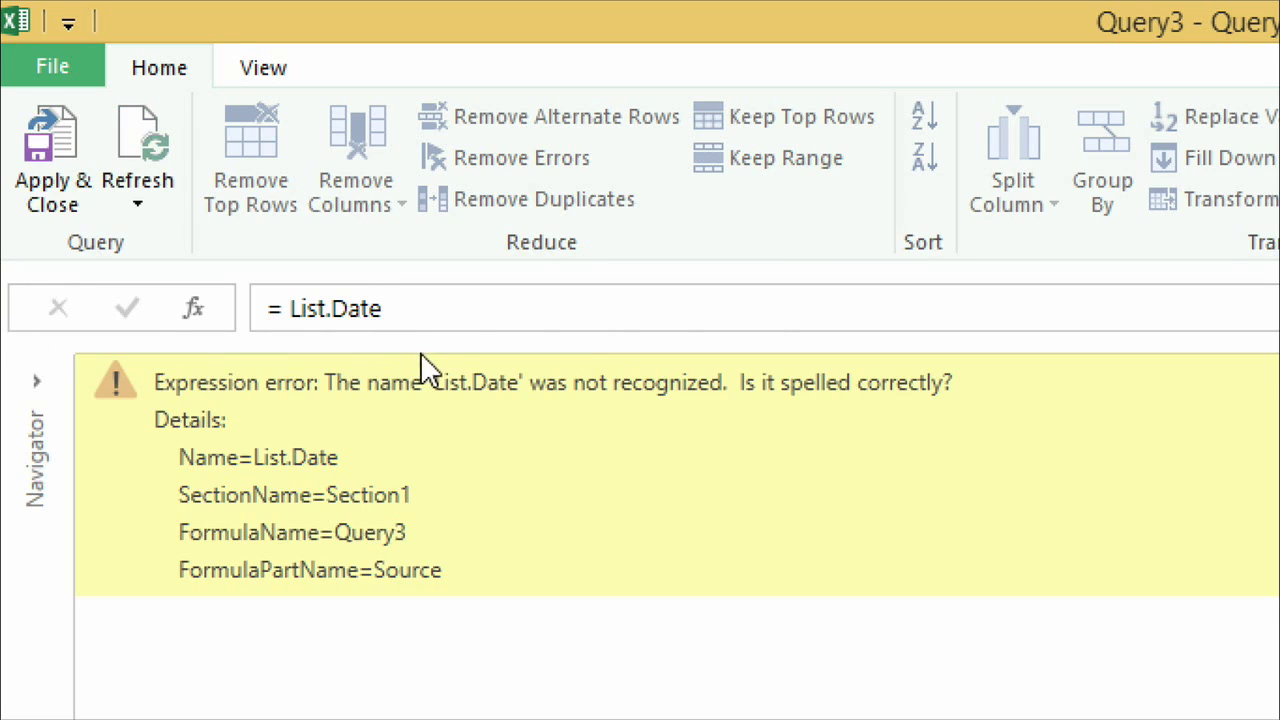
pyautogui.click(448, 308)
pyautogui.write('s')
pyautogui.press('Return')
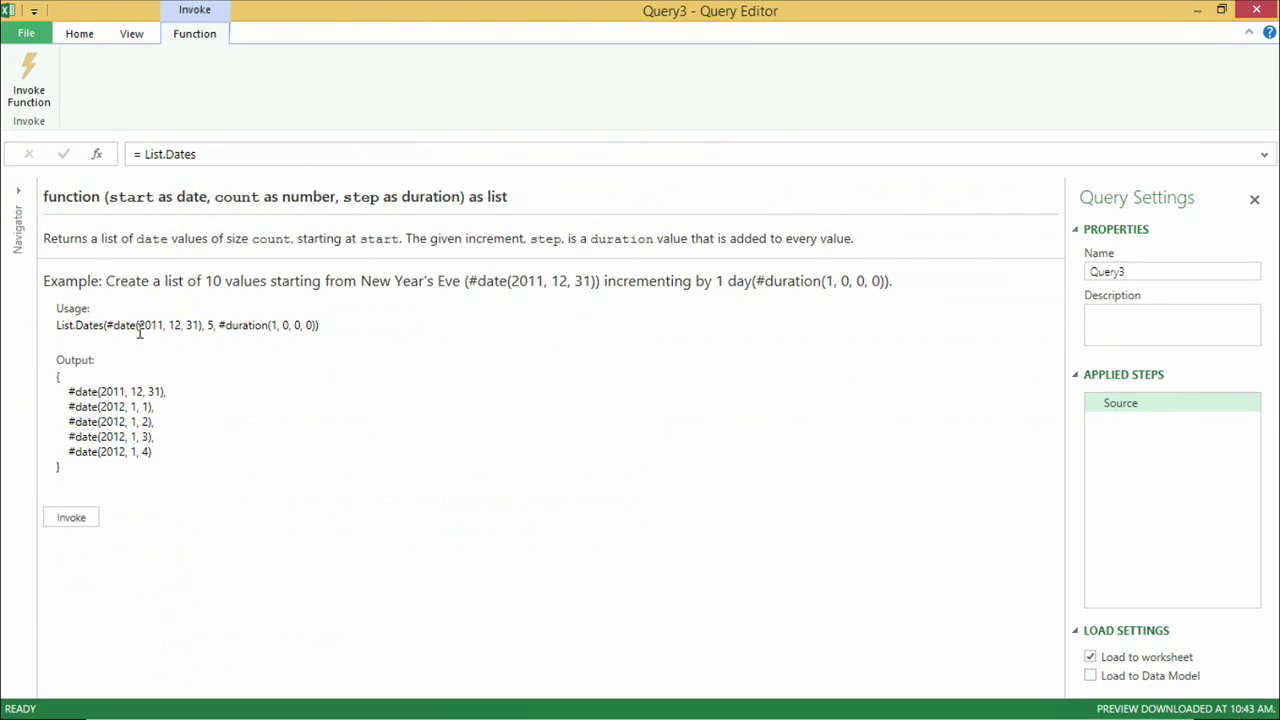
# Step: Invoke List.Dates with start 2013-01-01, count 365 and step 1
pyautogui.click(71, 518)
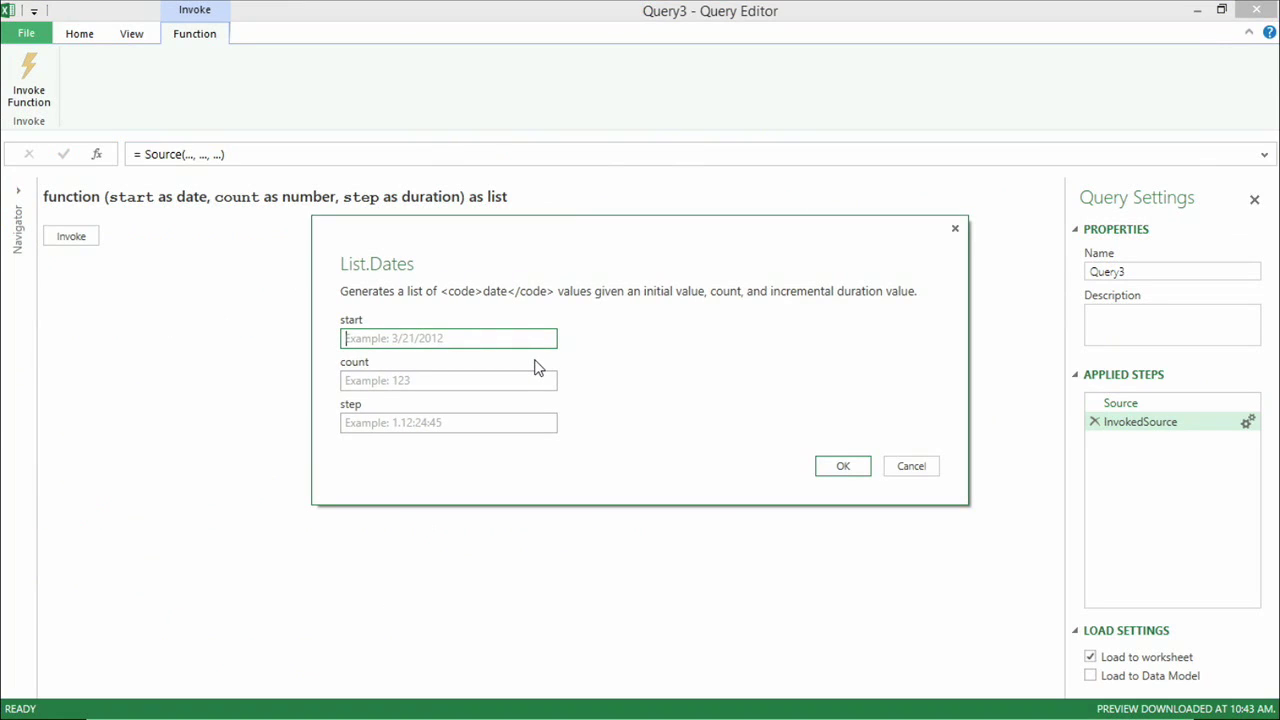
pyautogui.write('200')
pyautogui.write('3-')
pyautogui.write('01-01')
pyautogui.click(455, 385)
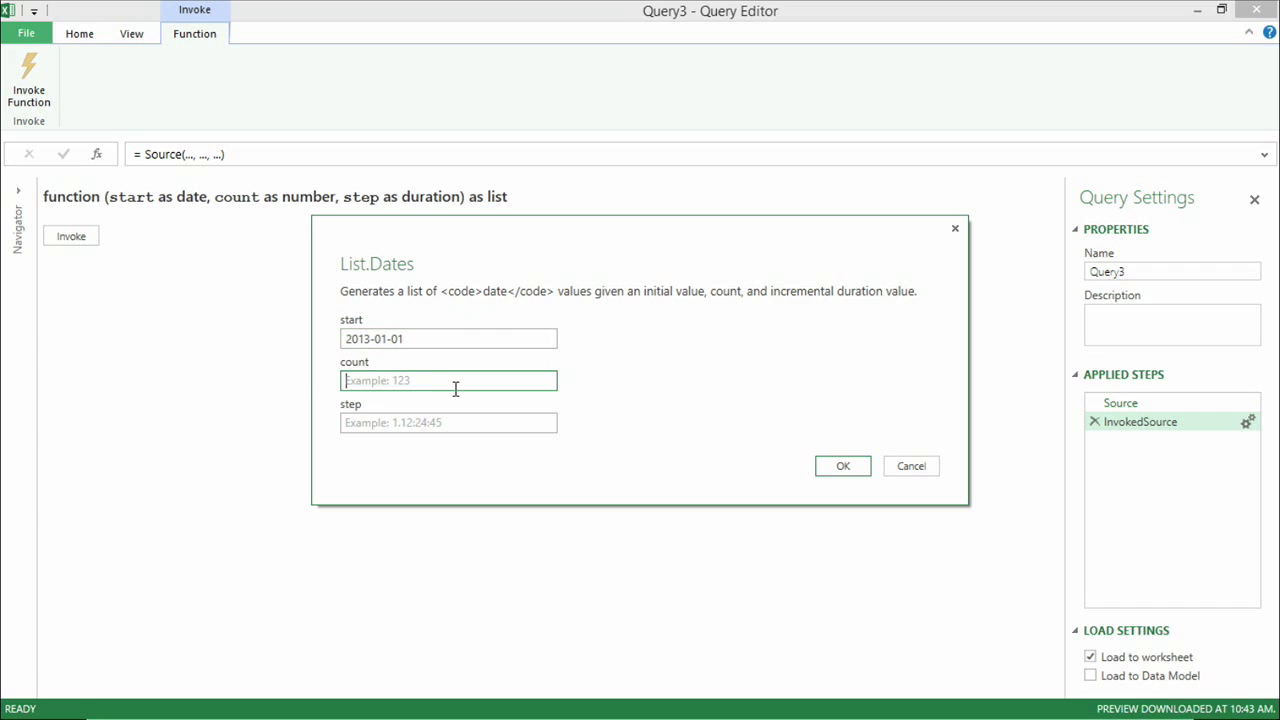
pyautogui.write('365')
pyautogui.click(440, 418)
pyautogui.write('1')
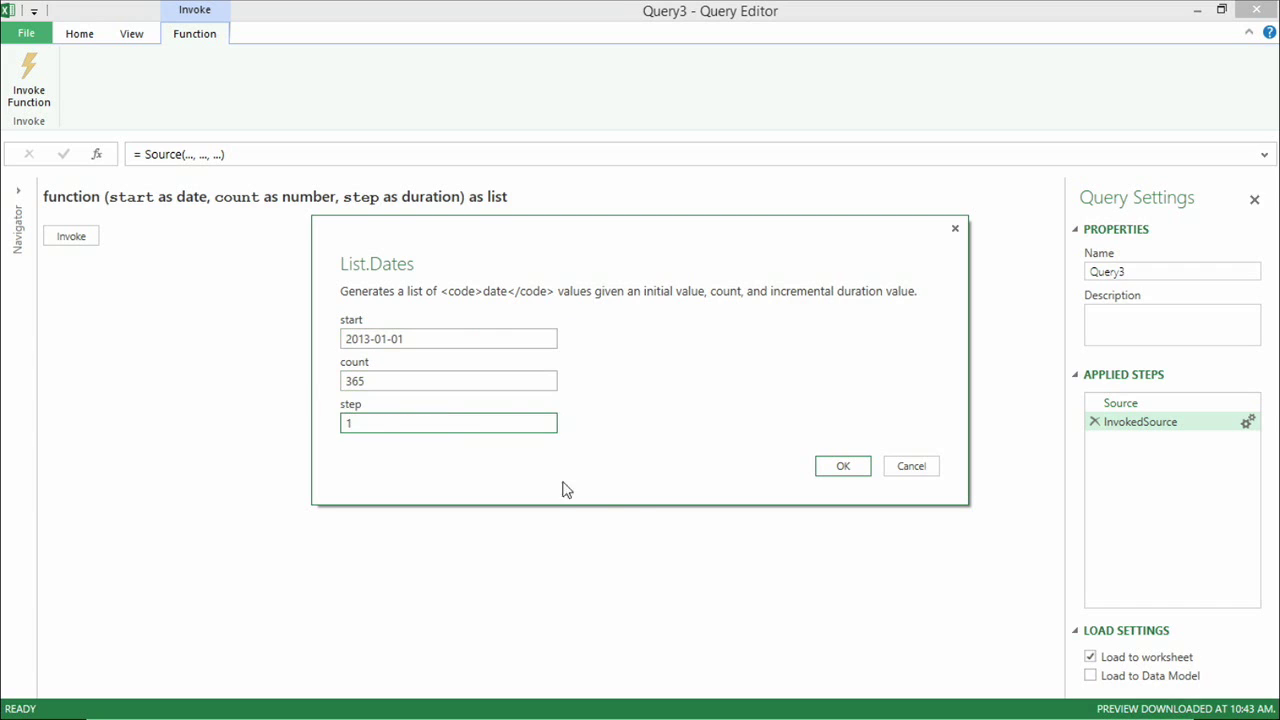
pyautogui.click(831, 466)
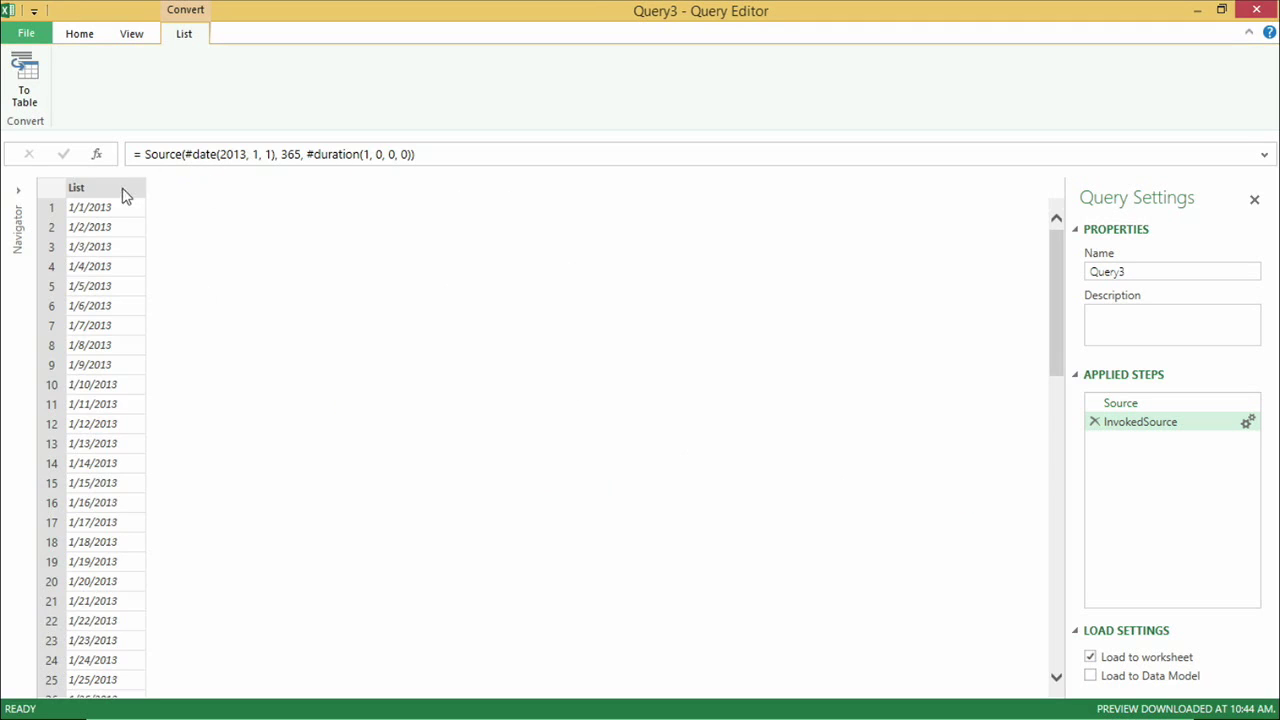
# Step: Convert the list of dates to a table with the default options, and rename its column to Value
pyautogui.click(28, 100)
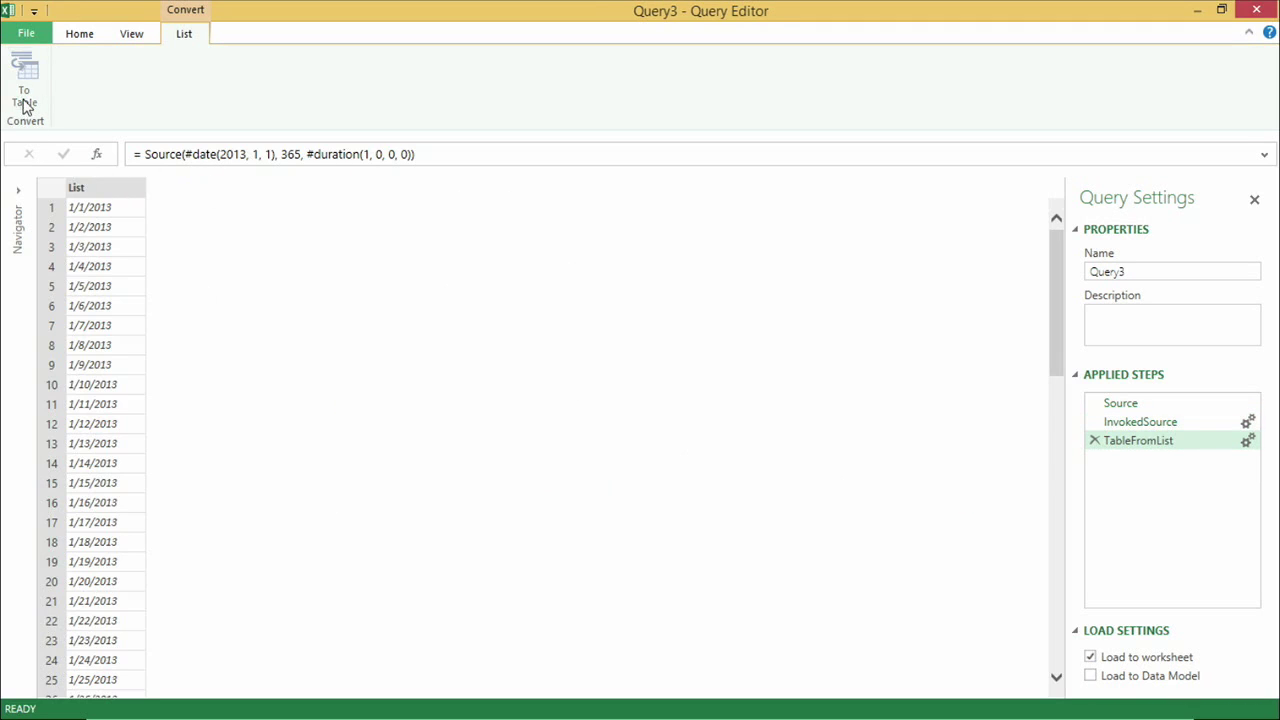
pyautogui.click(831, 447)
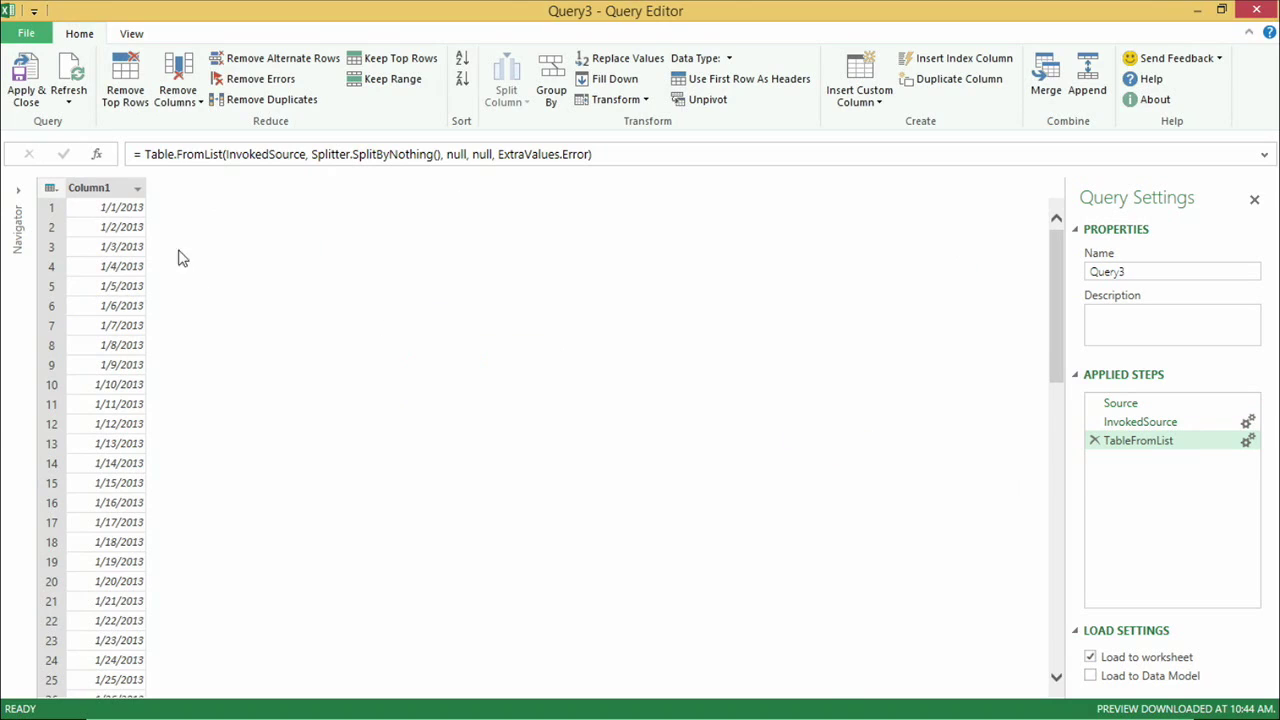
pyautogui.doubleClick(108, 188)
pyautogui.write('V')
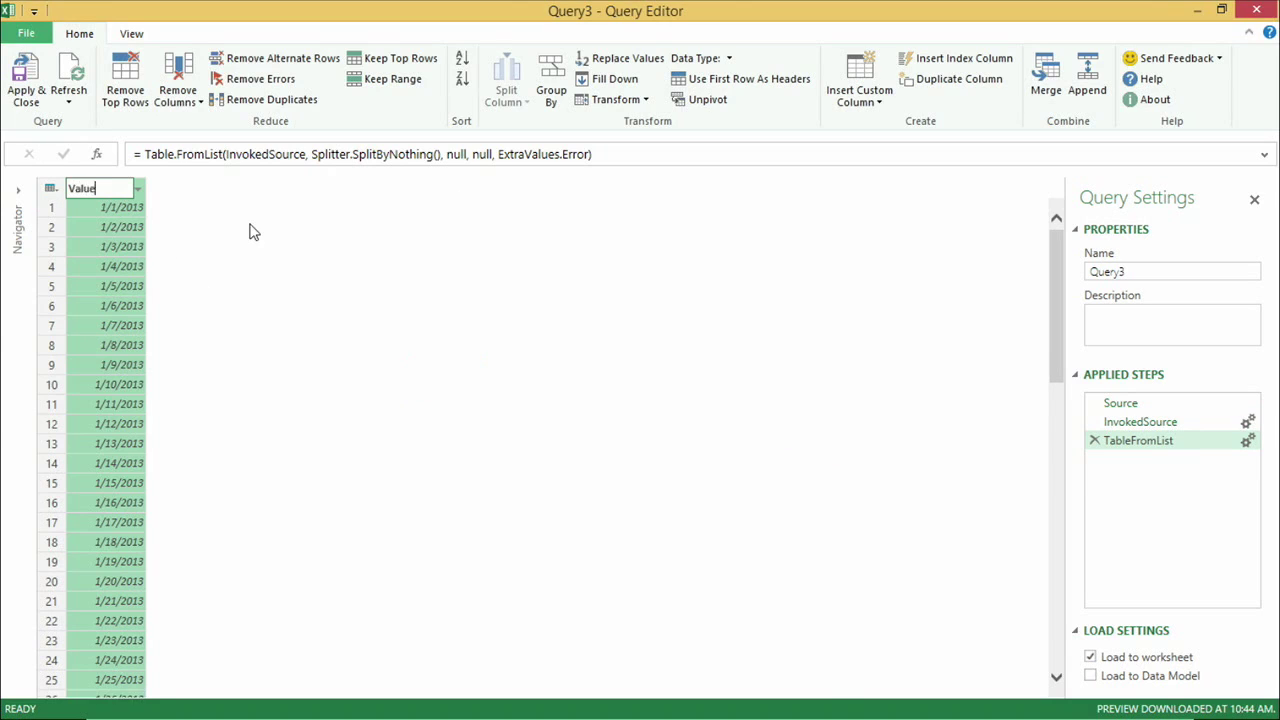
pyautogui.write('alue')
pyautogui.press('Return')
# Step: Insert a custom column with the formula Date.Year([Value]), and rename it to Year
pyautogui.click(877, 103)
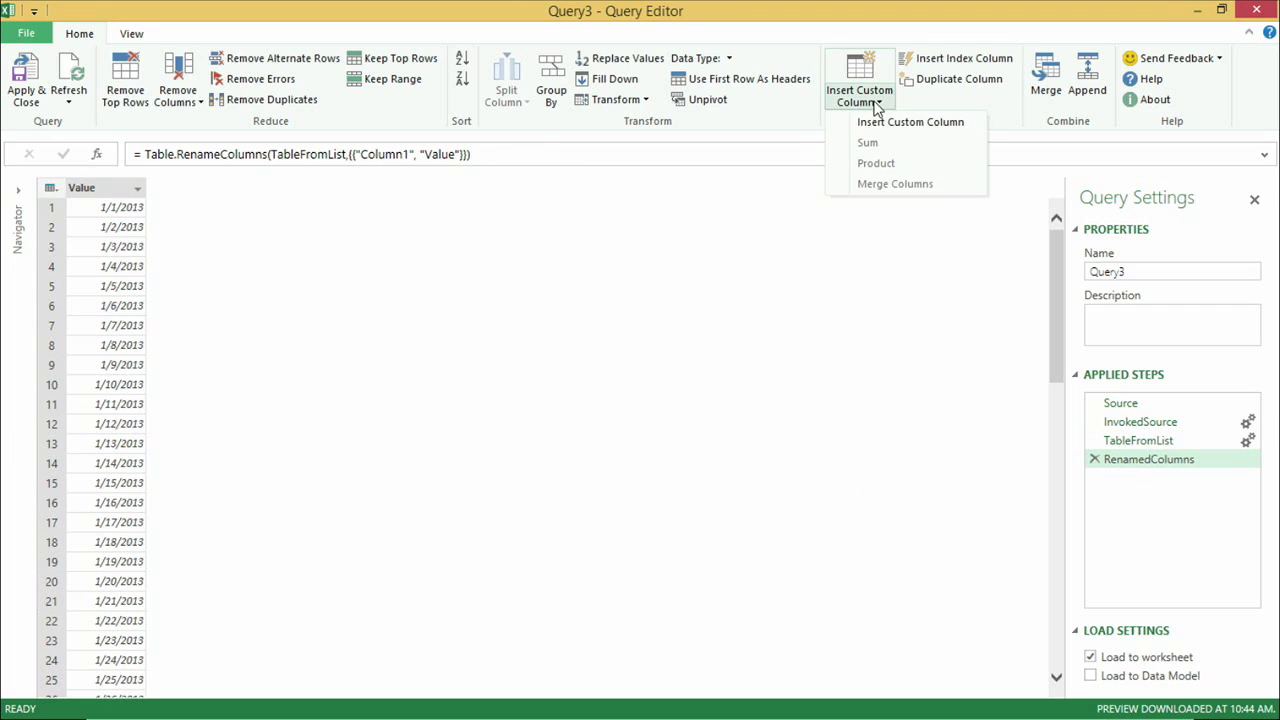
pyautogui.click(883, 122)
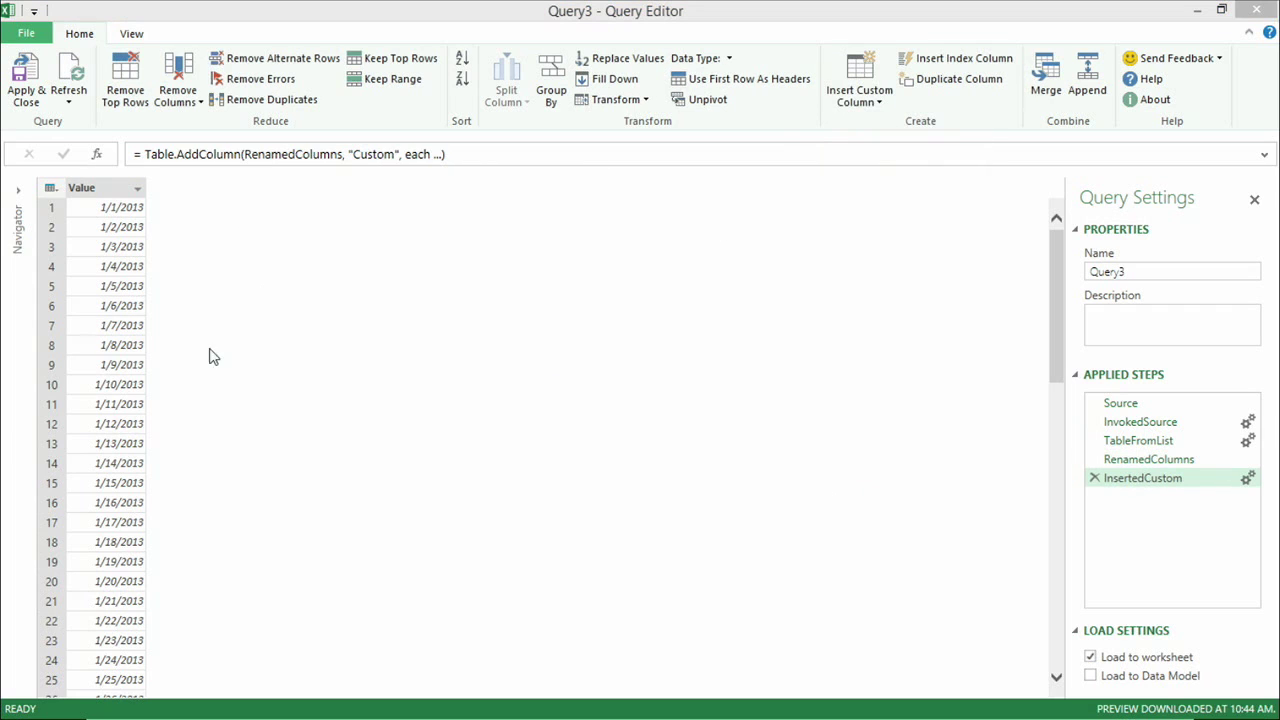
pyautogui.write('Date.Year(')
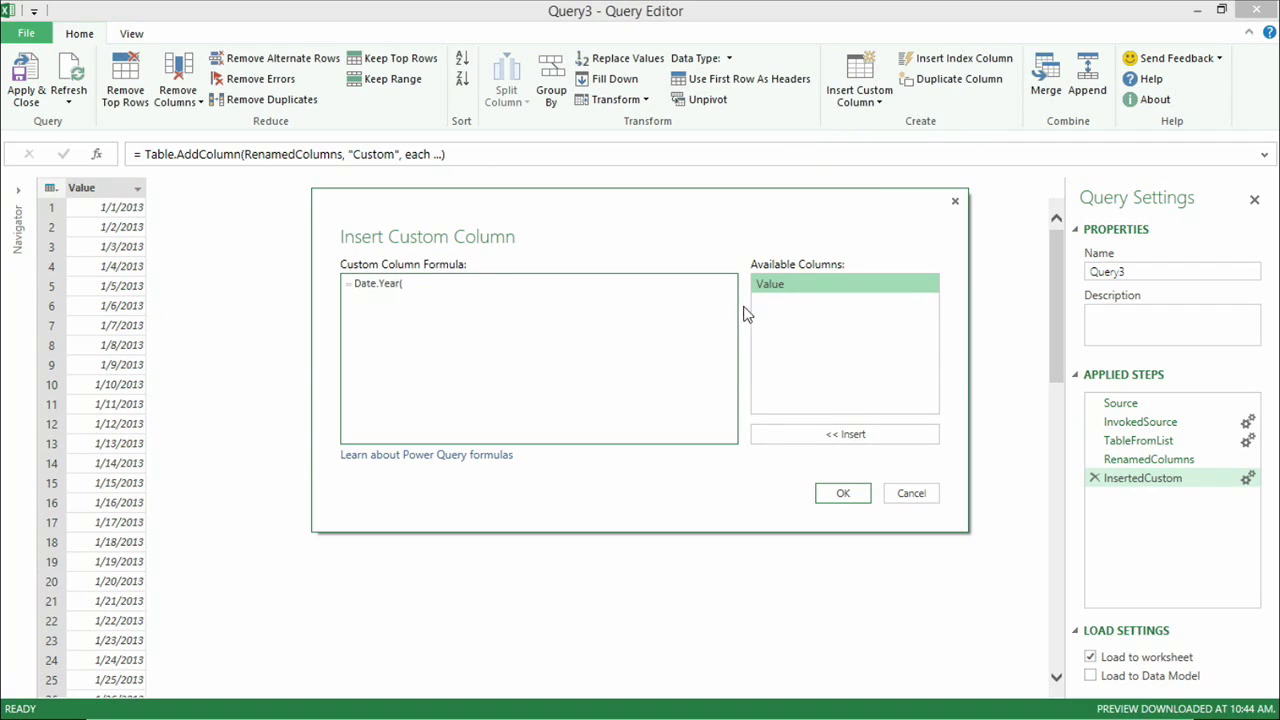
pyautogui.doubleClick(786, 288)
pyautogui.click(853, 497)
pyautogui.click(178, 188)
pyautogui.doubleClick(178, 187)
pyautogui.write('Year')
pyautogui.press('Return')
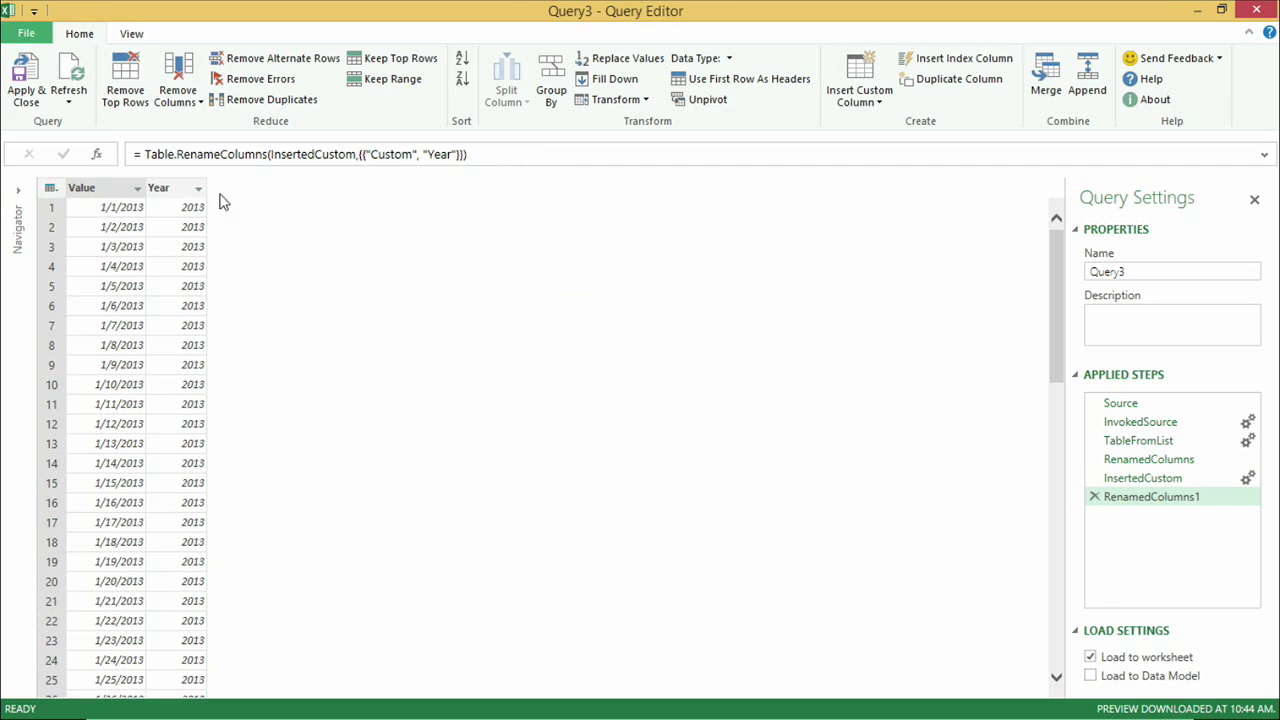
# Step: Insert a custom column with Date.Month([Value]), and change its name to Month inside the step's formula
pyautogui.click(855, 95)
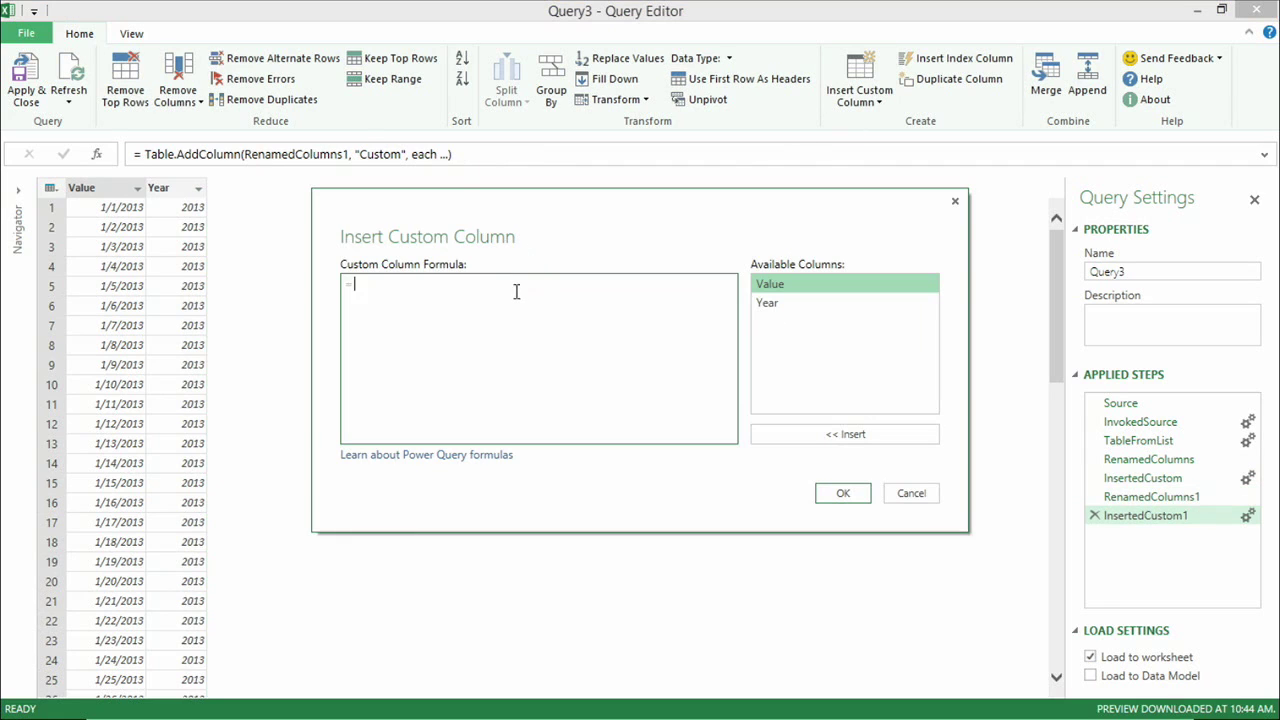
pyautogui.write('Date.Month(')
pyautogui.doubleClick(790, 290)
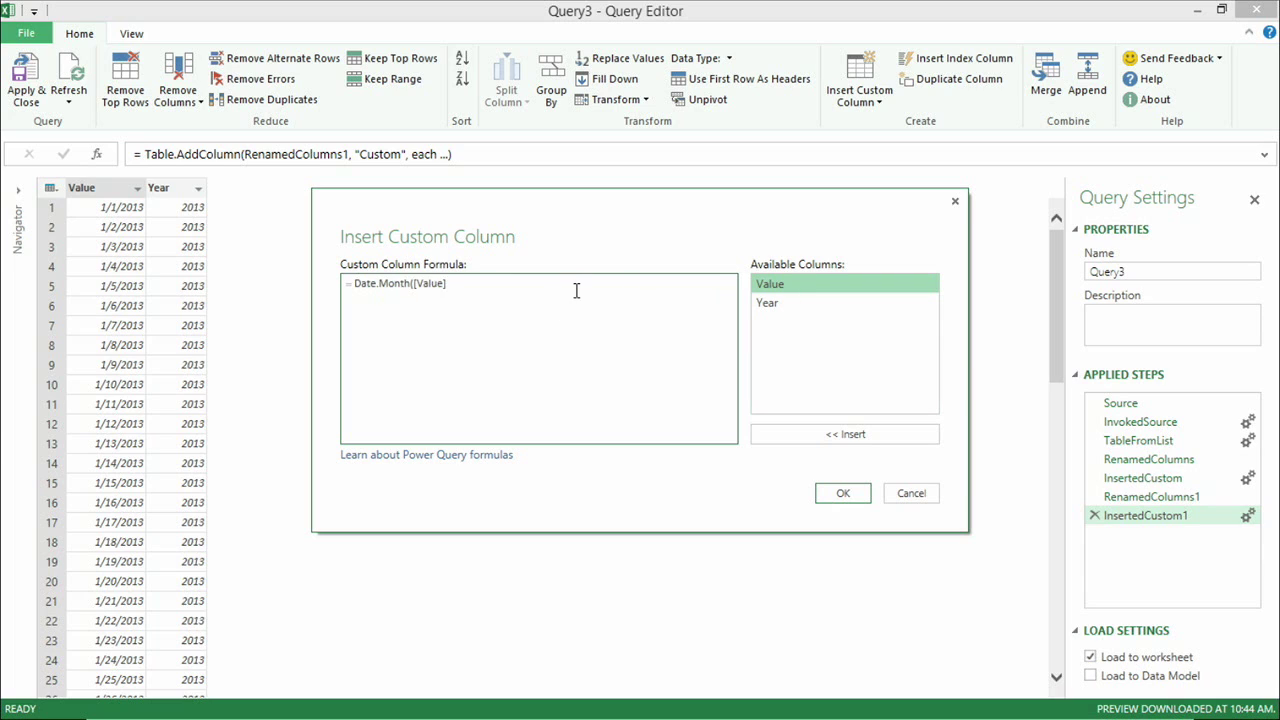
pyautogui.click(847, 494)
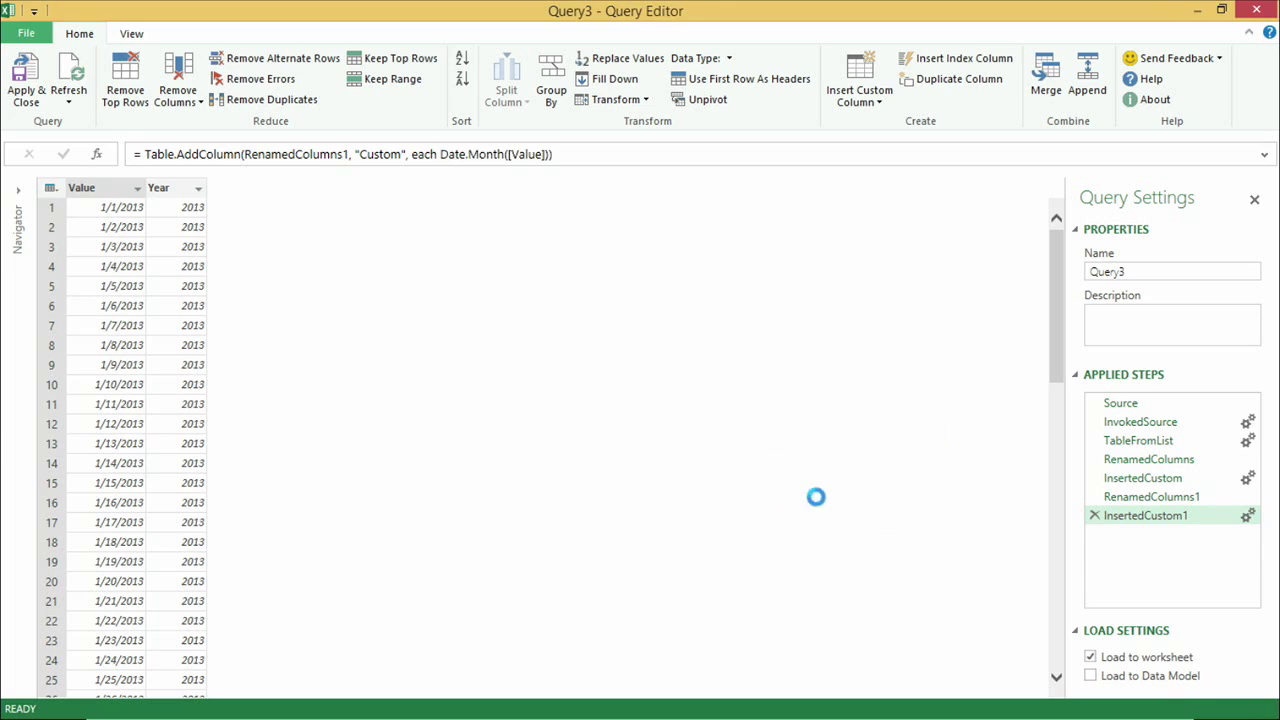
pyautogui.doubleClick(382, 154)
pyautogui.write('Month')
pyautogui.press('Return')
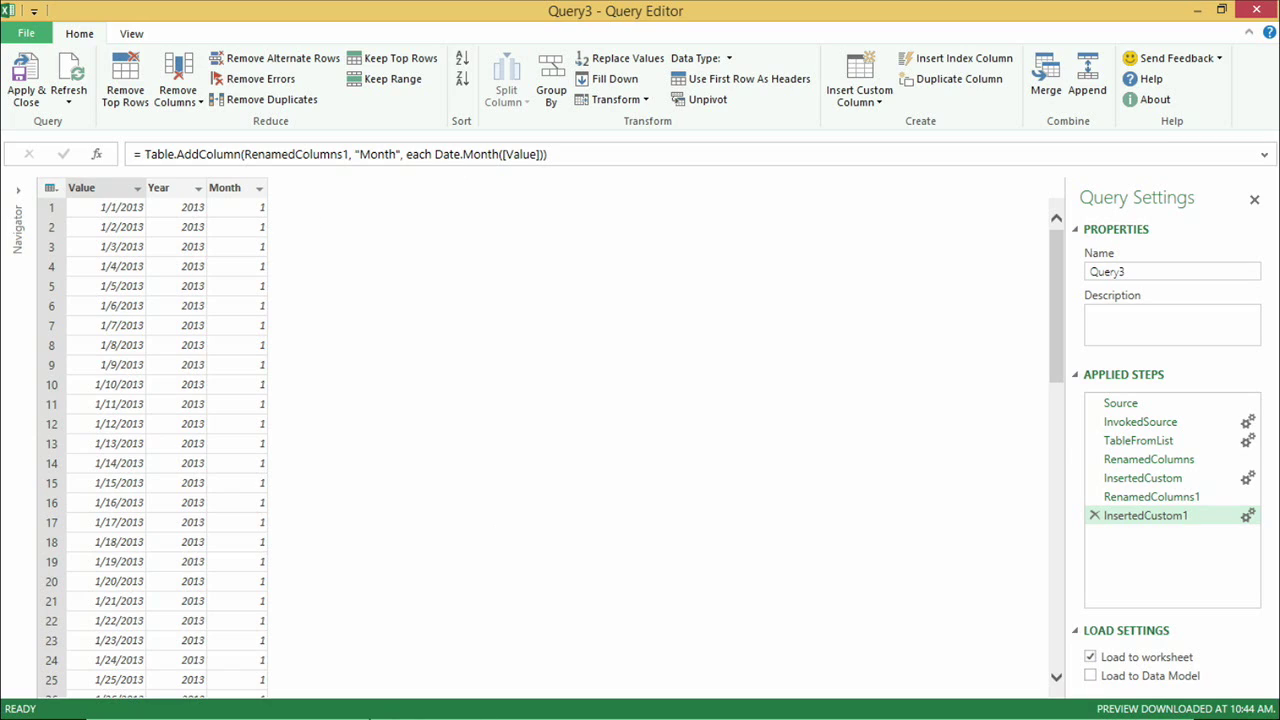
# Step: Check the DateFunctions script in Notepad, and replace the query's entire script in the Advanced Editor with the copied CreateDateTable code
pyautogui.hotkey('alt', 'Tab')
pyautogui.hotkey('alt', 'Tab')
pyautogui.hotkey('alt', 'Tab')
pyautogui.hotkey('alt', 'Tab')
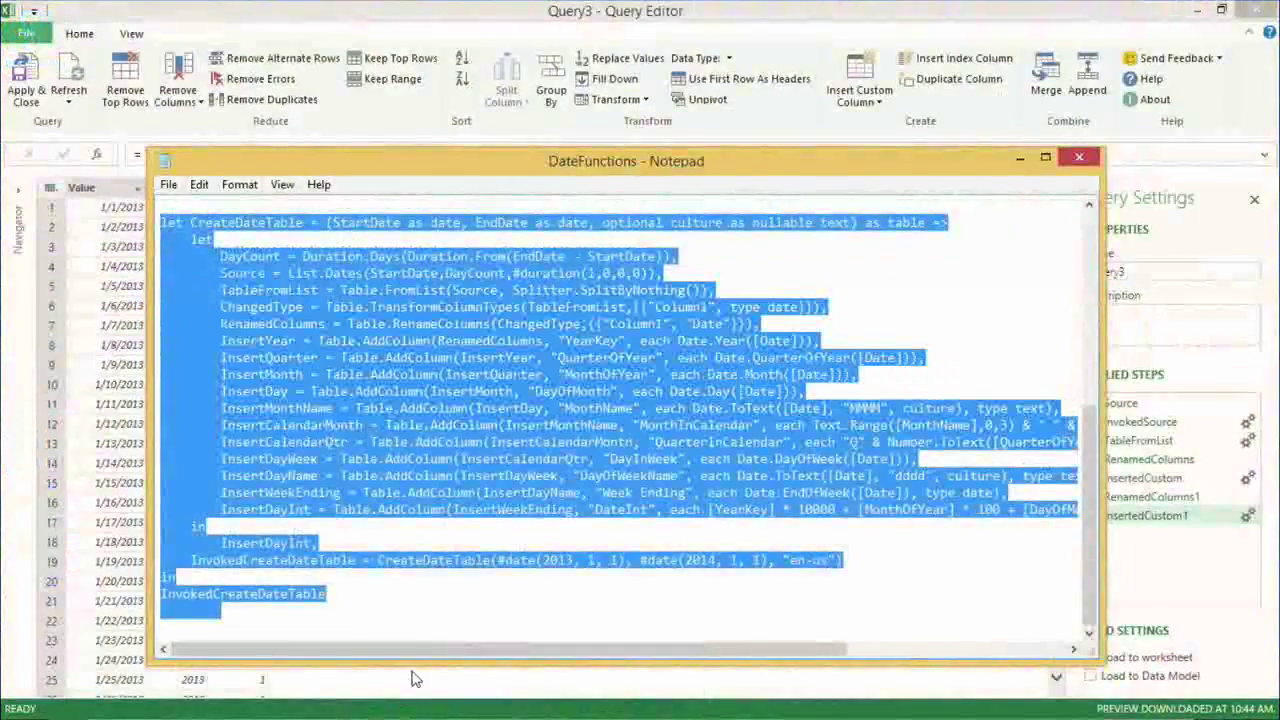
pyautogui.click(1019, 158)
pyautogui.click(132, 34)
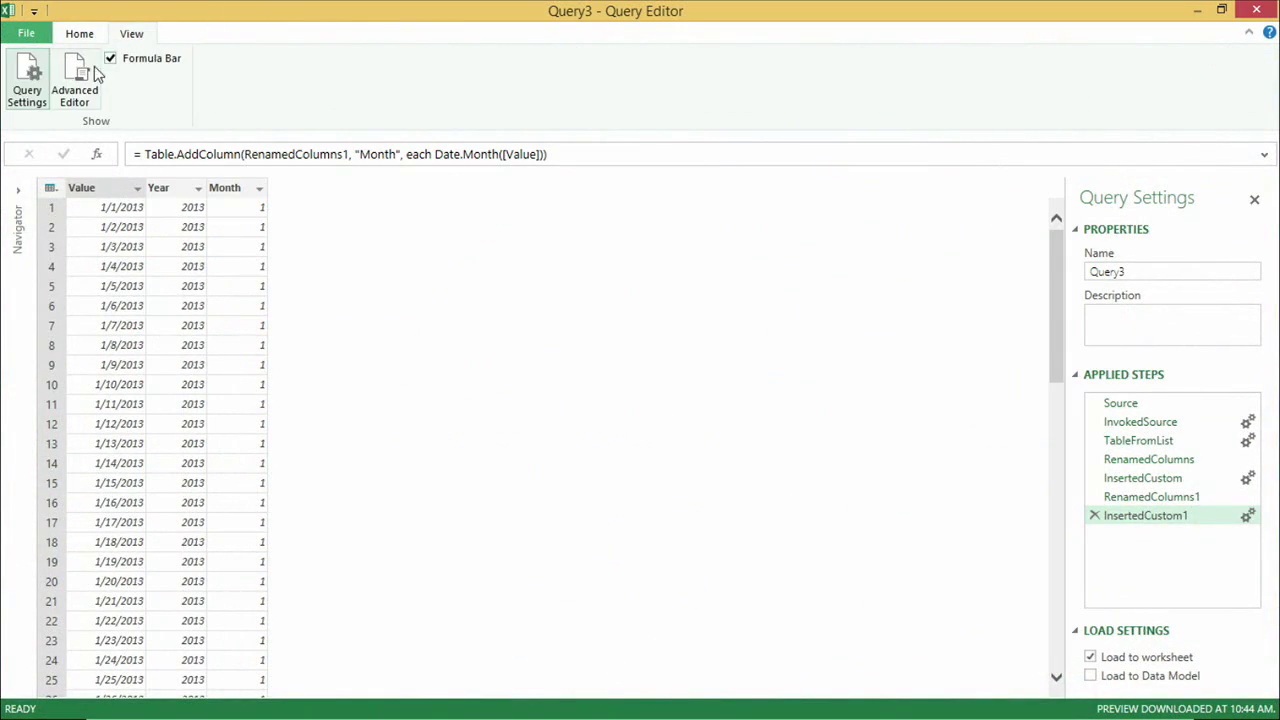
pyautogui.click(80, 80)
pyautogui.hotkey('ctrl', 'a')
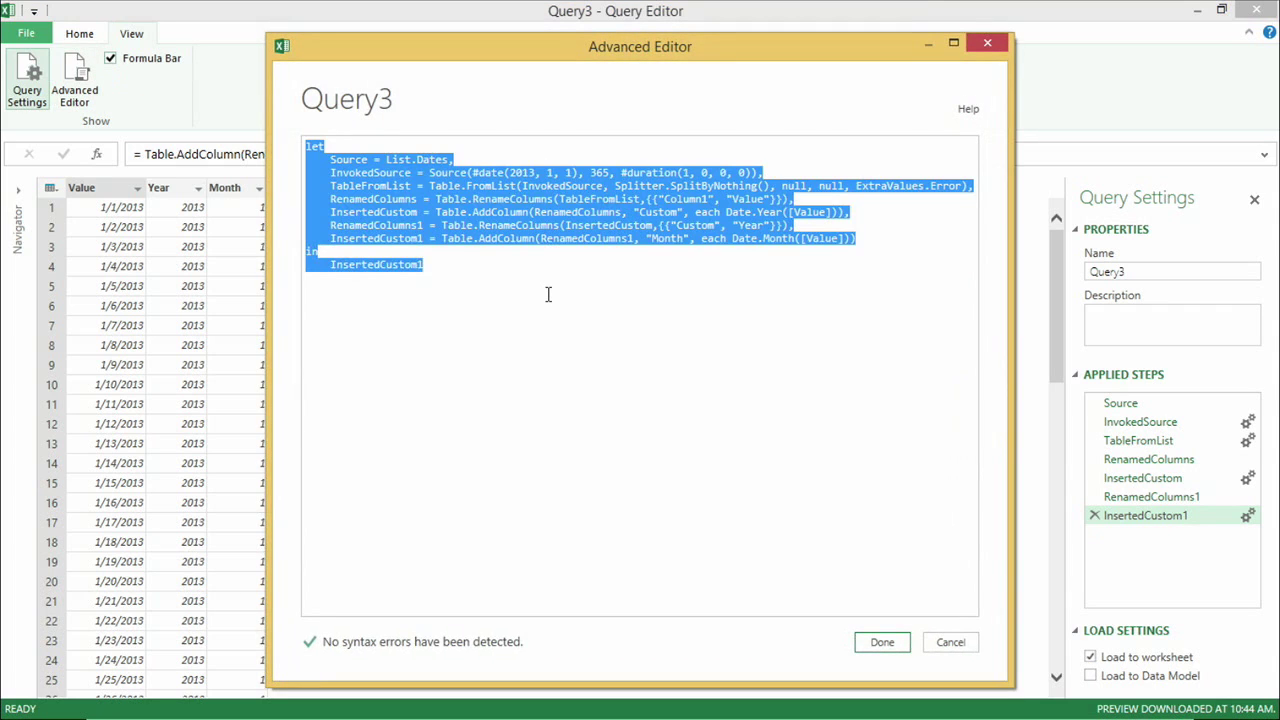
pyautogui.hotkey('ctrl', 'v')
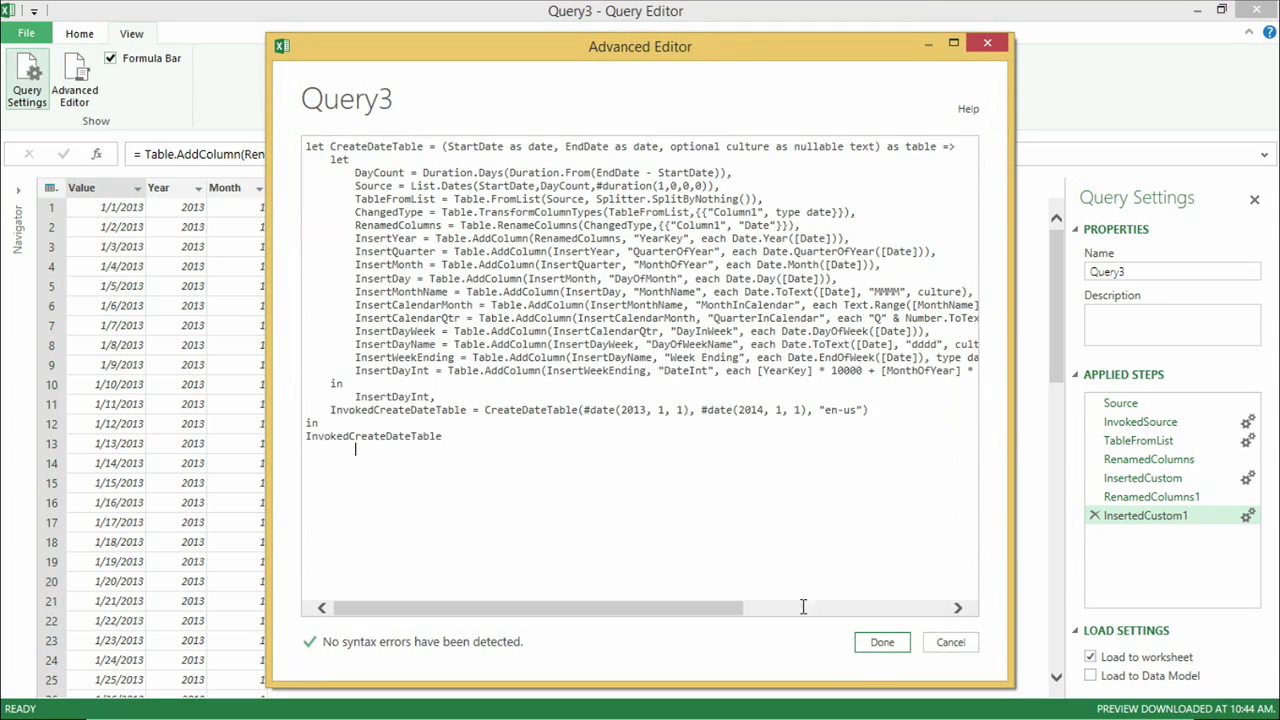
pyautogui.click(882, 643)
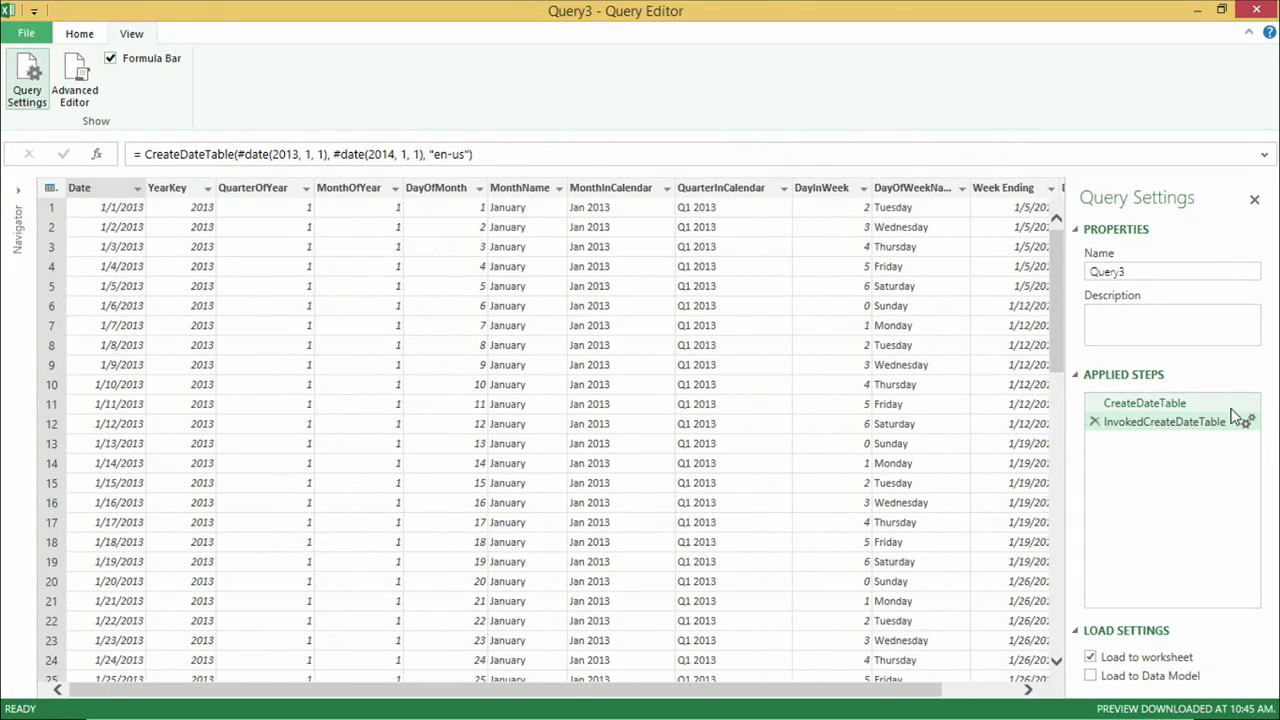
# Step: View the CreateDateTable function step, and edit the InvokedCreateDateTable step to use the culture fr-FR
pyautogui.click(1154, 390)
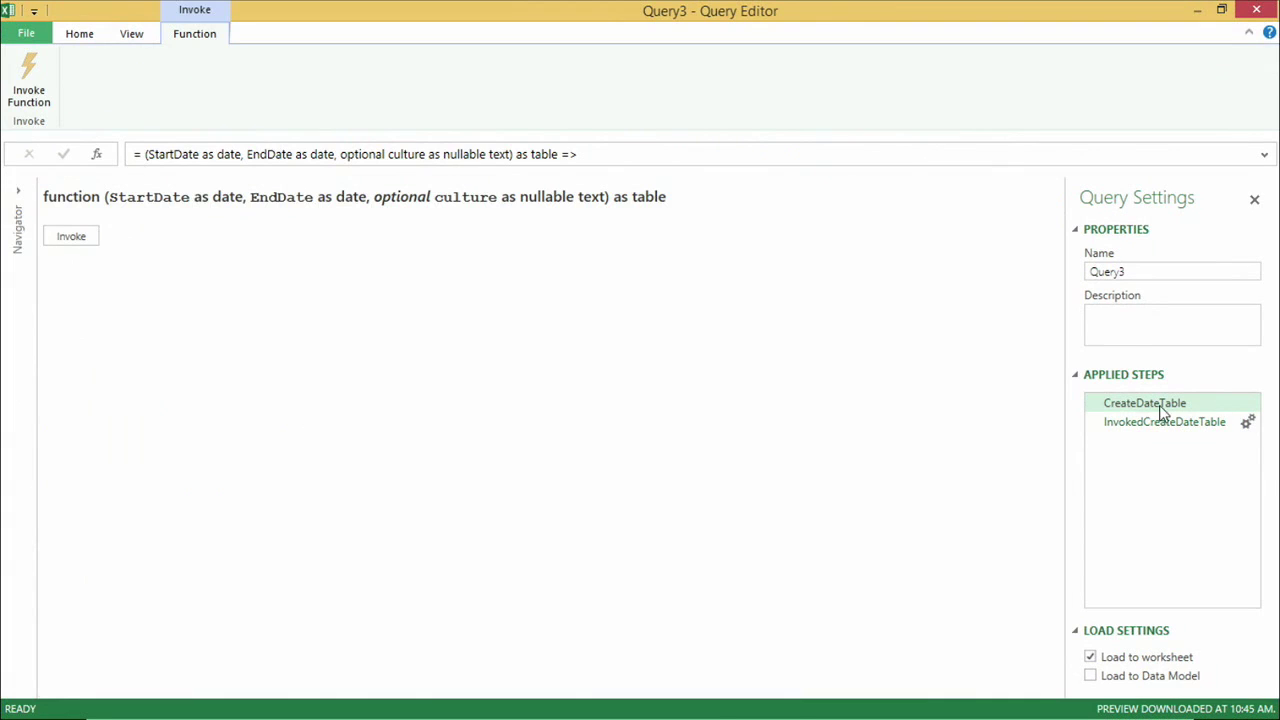
pyautogui.click(1248, 423)
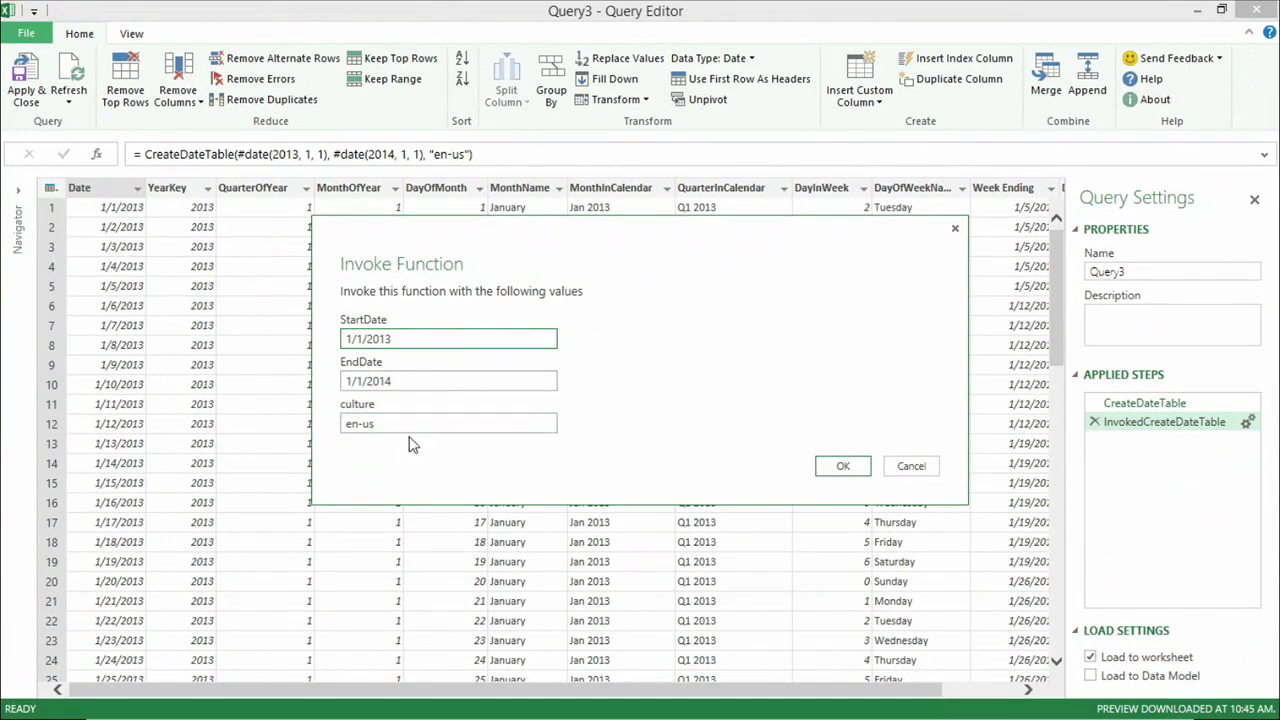
pyautogui.click(478, 494)
pyautogui.moveTo(478, 494); pyautogui.dragTo(76, 448)
pyautogui.write('fr-FR')
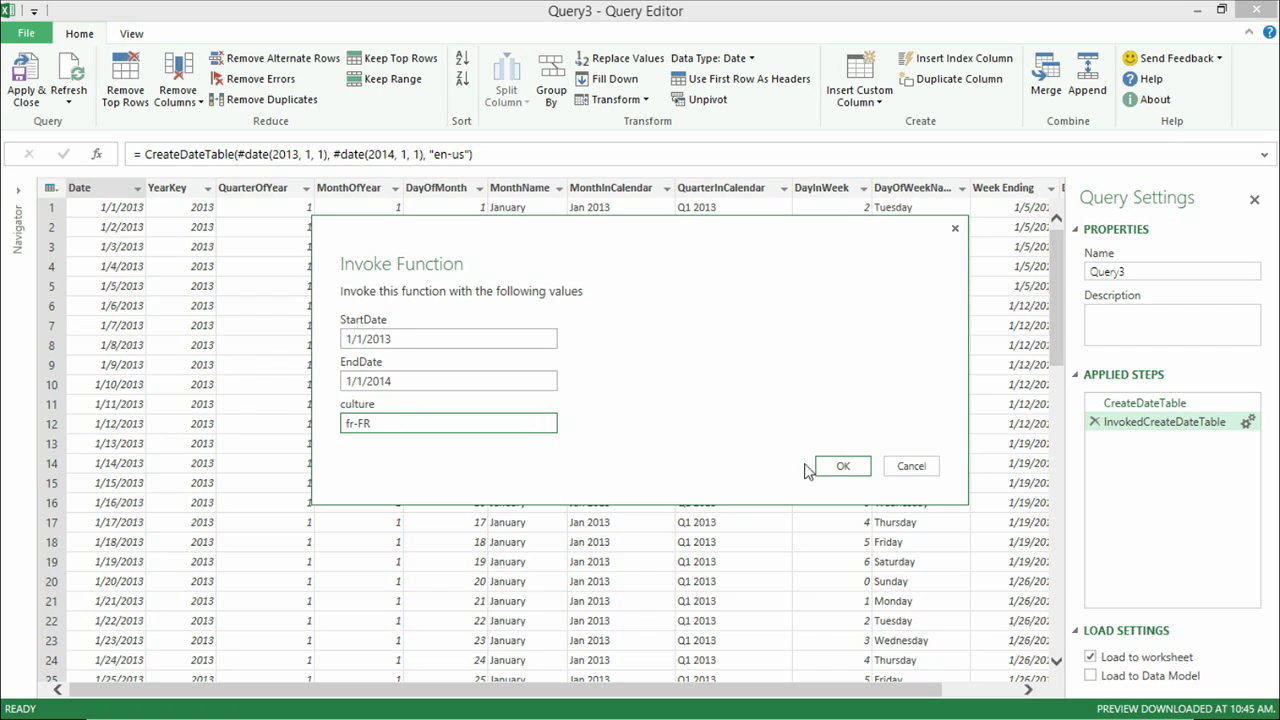
pyautogui.click(836, 468)
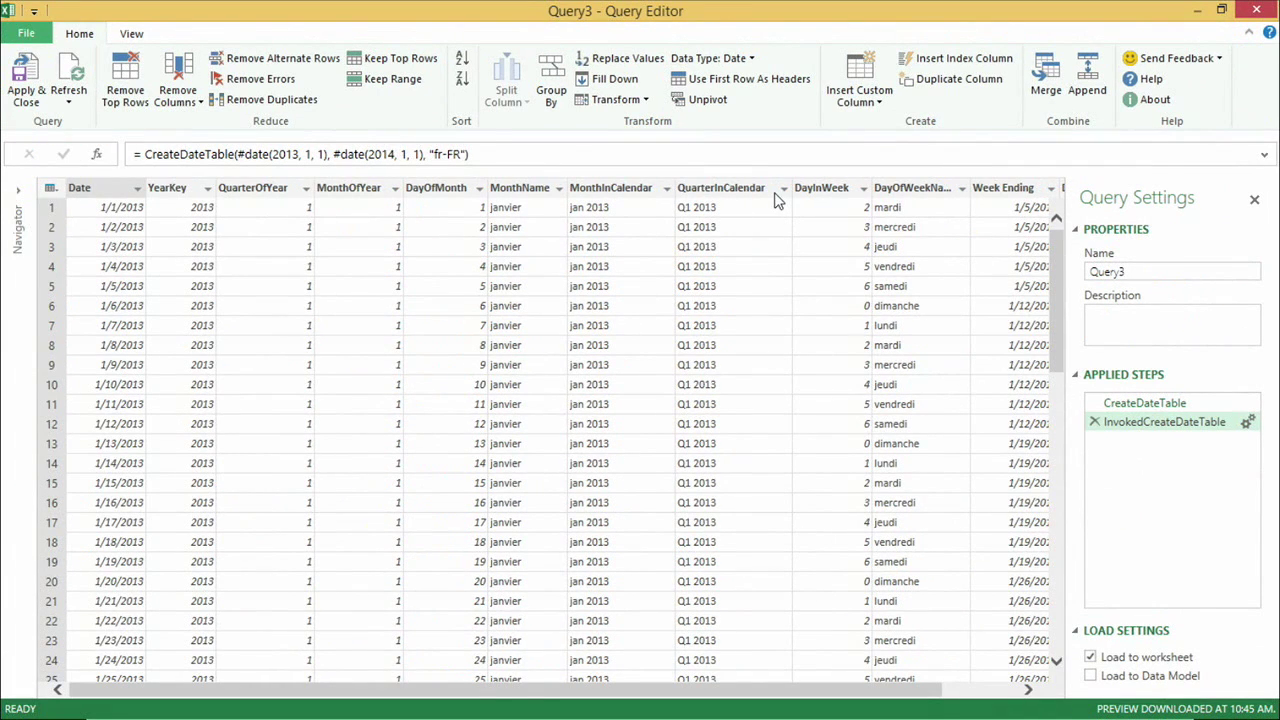
# Step: Review the date table query's full script in the Advanced Editor, and cancel out of it
pyautogui.click(128, 37)
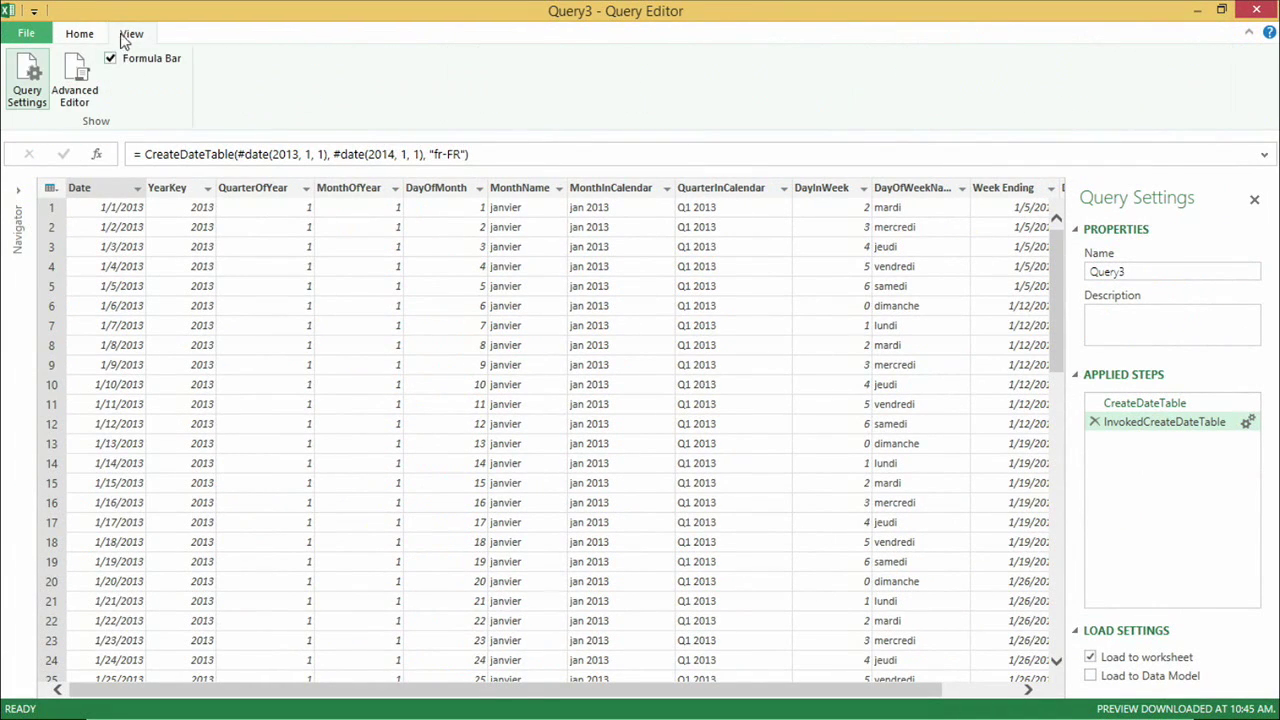
pyautogui.click(80, 78)
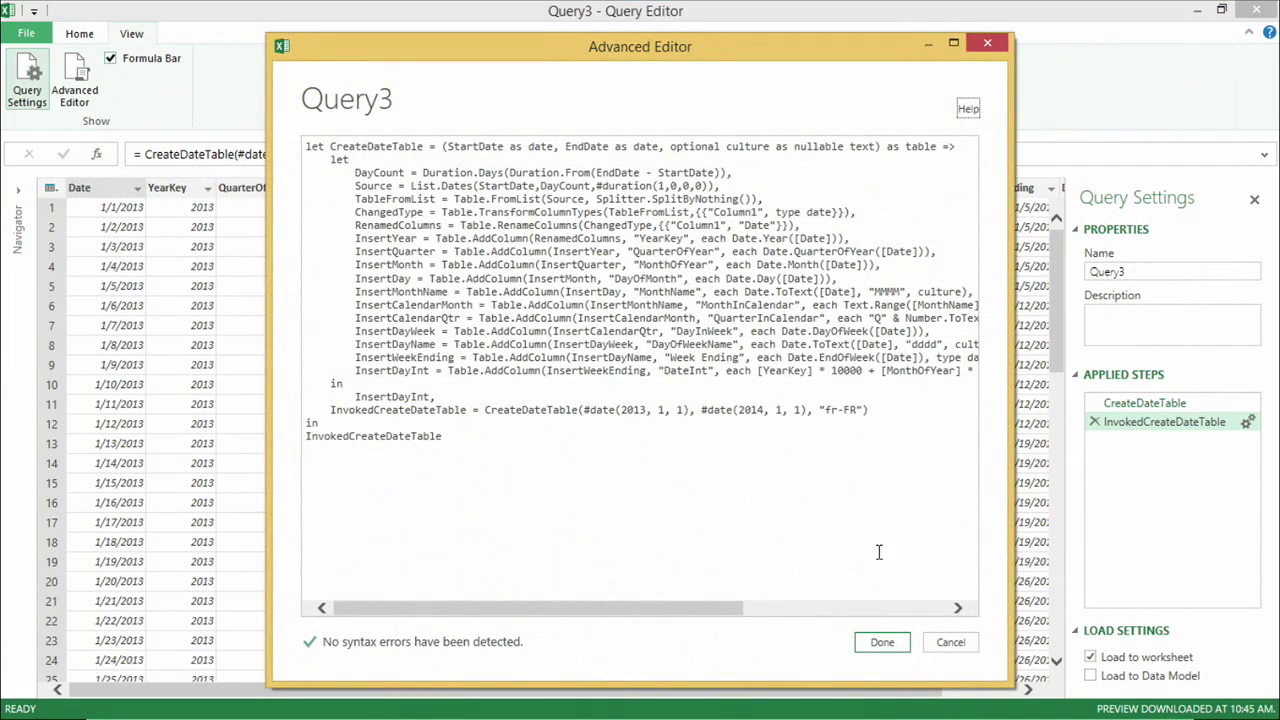
pyautogui.click(949, 643)
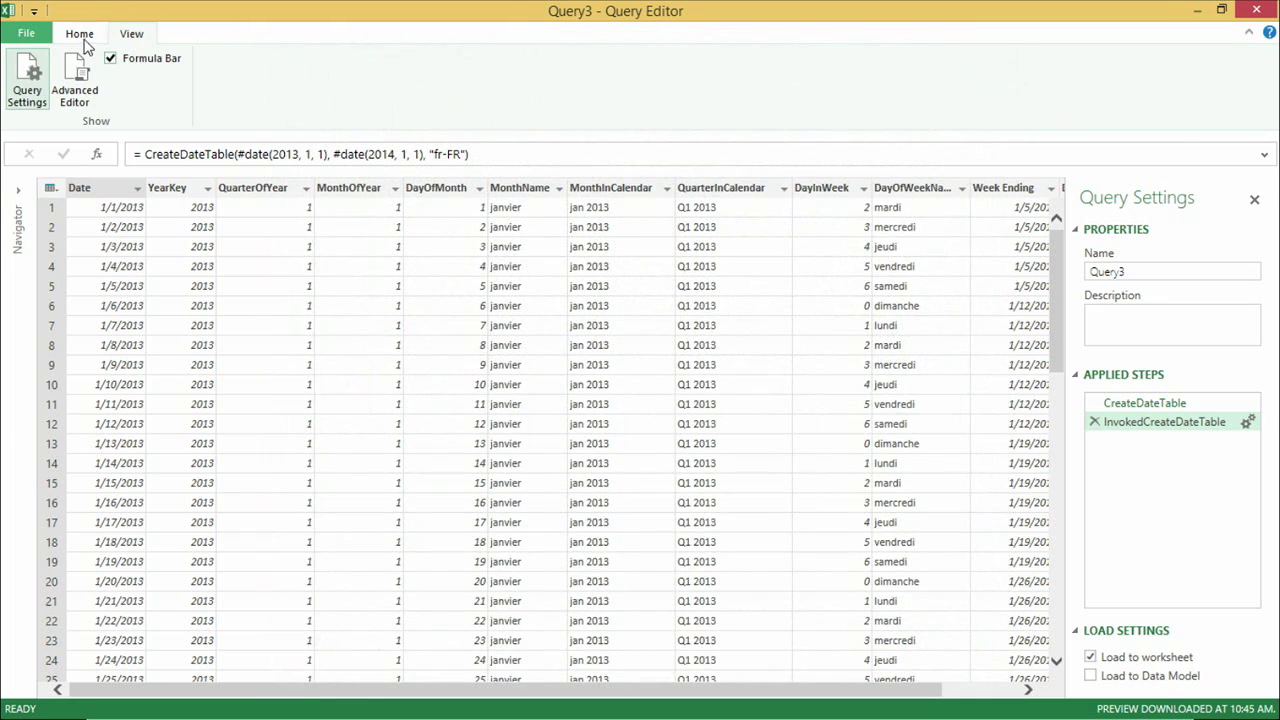
# Step: Close the Query Editor without keeping the date table query, and return to the workbook
pyautogui.click(81, 36)
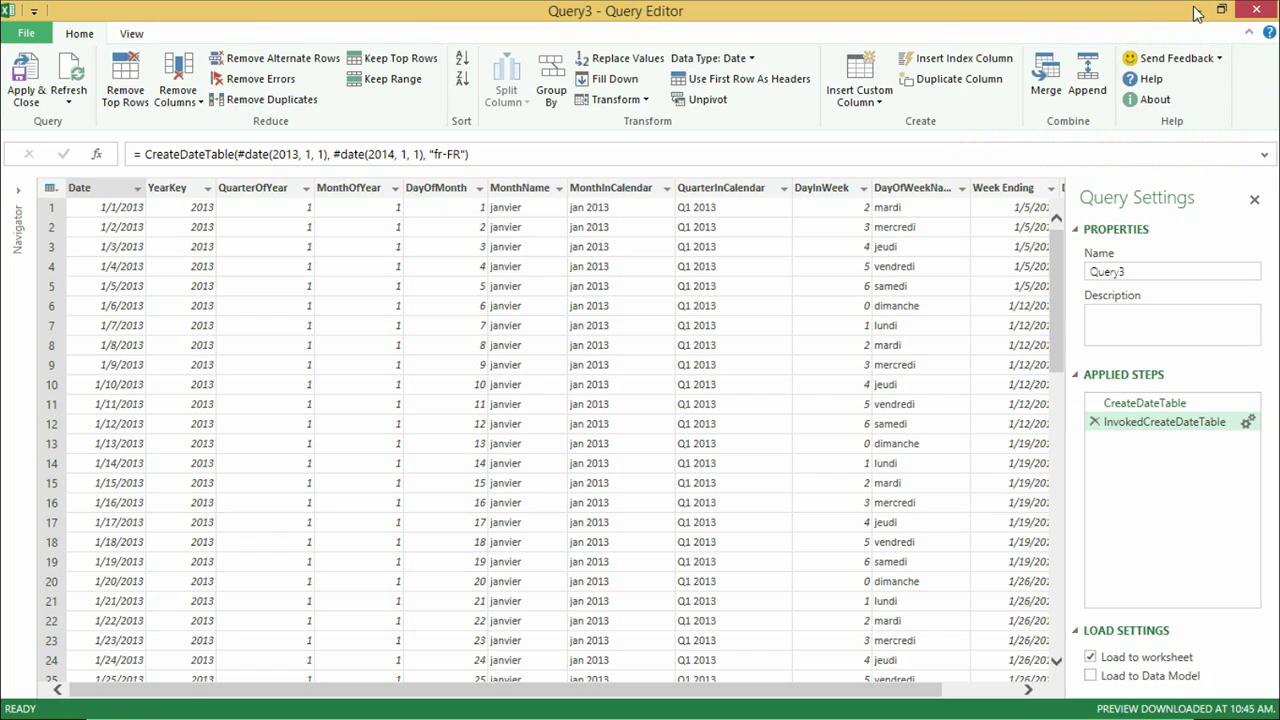
pyautogui.click(1257, 10)
pyautogui.click(748, 402)
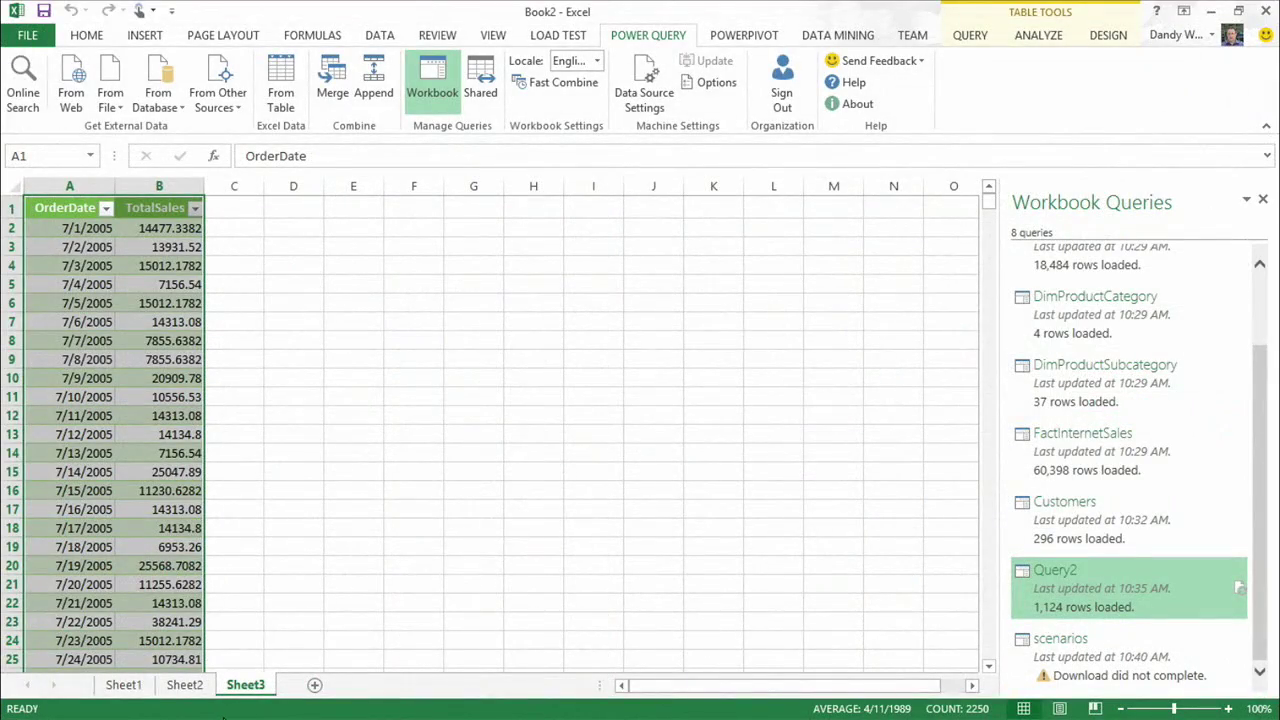
# Step: Switch to Internet Explorer and bring up the Box Office Mojo 2013 Yearly Box Office Results page
pyautogui.hotkey('alt', 'Tab')
pyautogui.hotkey('alt', 'Tab')
pyautogui.hotkey('alt', 'Tab')
pyautogui.hotkey('alt', 'Tab')
pyautogui.hotkey('alt', 'Tab')
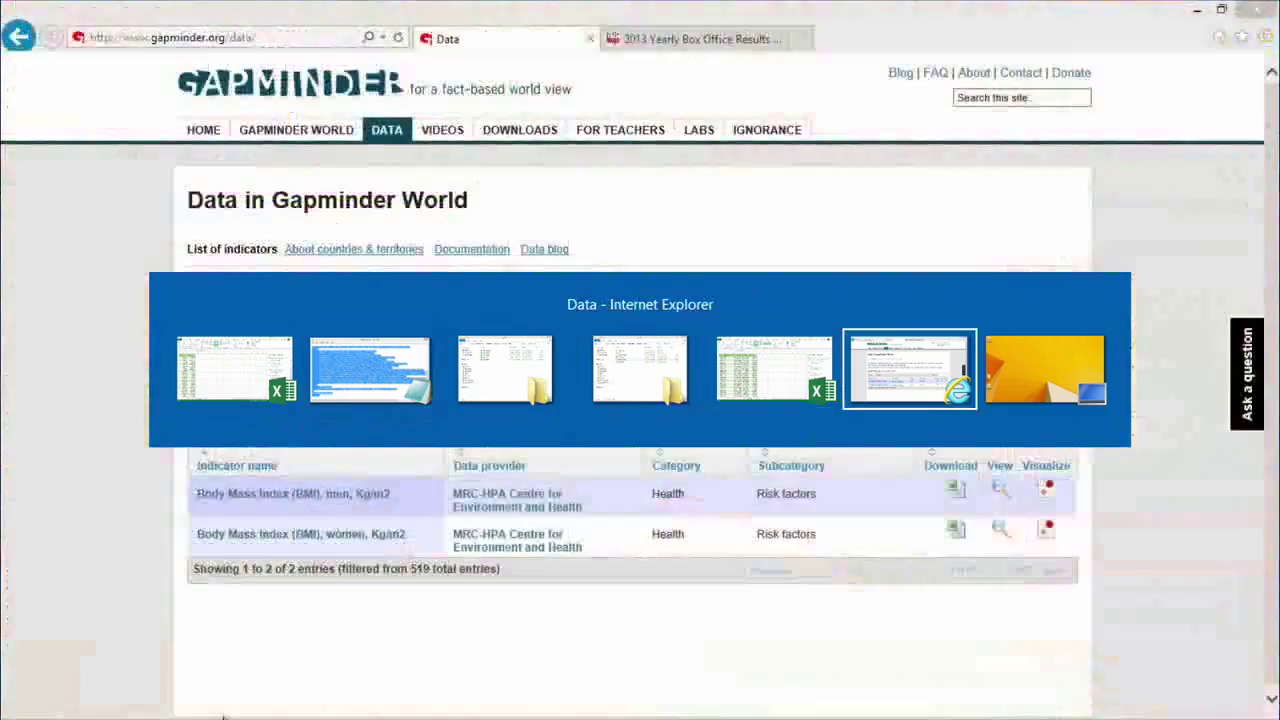
pyautogui.click(674, 38)
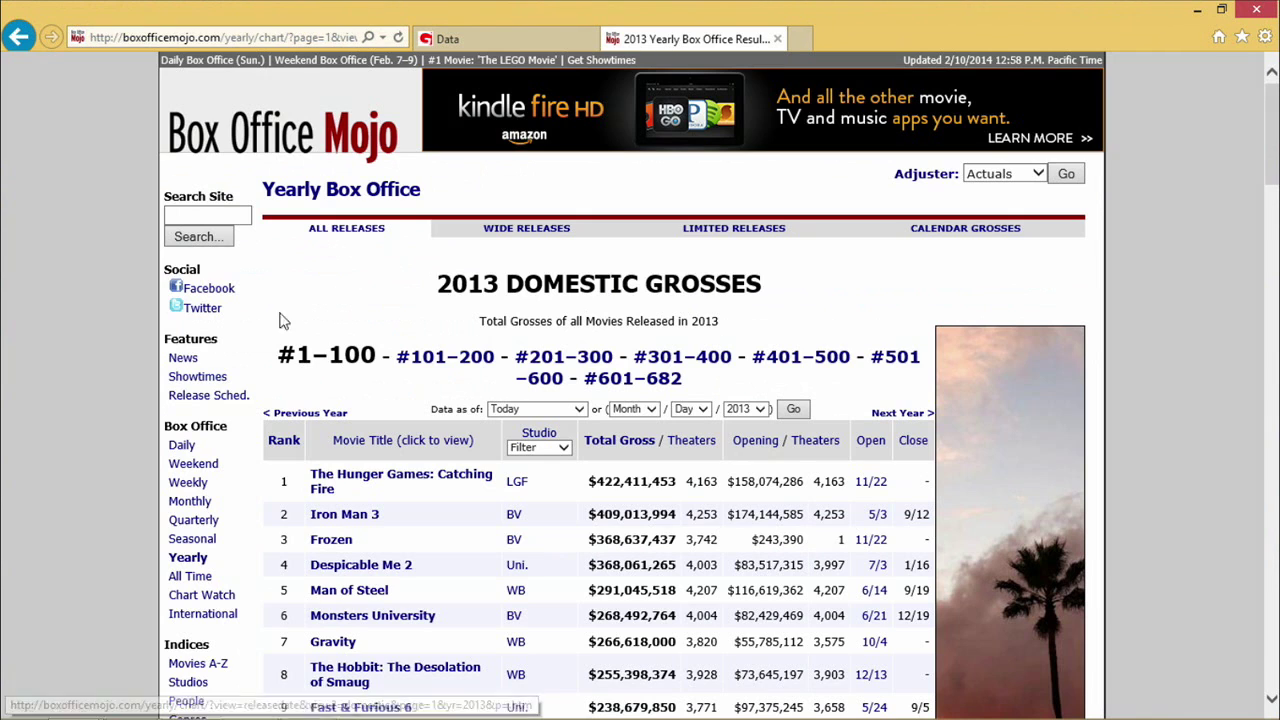
# Step: Compare the #1–100 and #101–200 pages of the 2013 domestic grosses, ending on #1–100
pyautogui.scroll(-1, 903, 360)
pyautogui.click(466, 285)
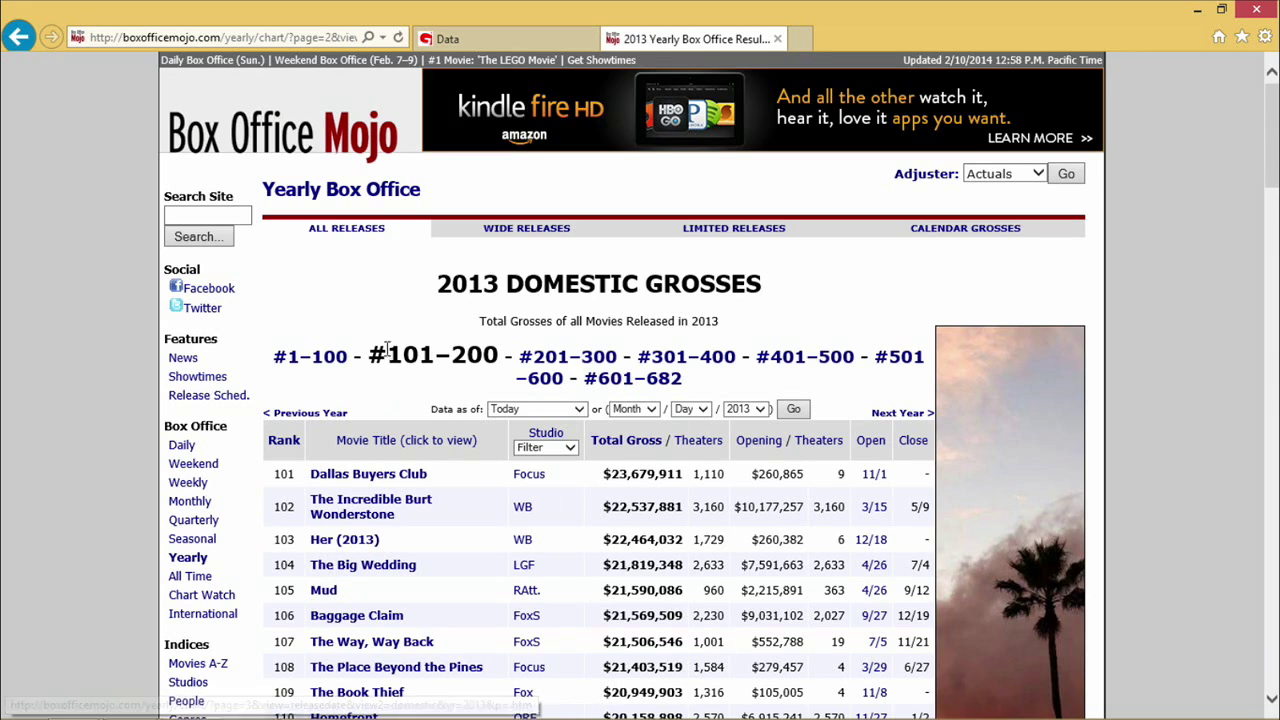
pyautogui.click(336, 364)
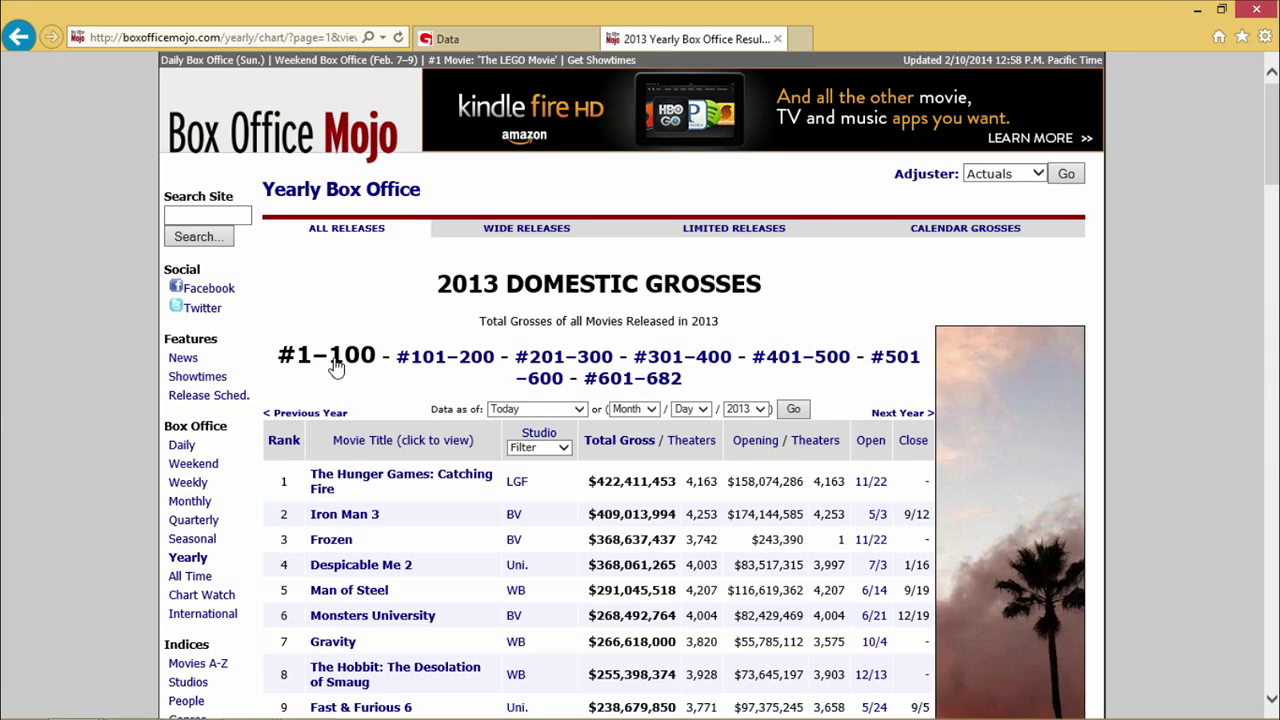
pyautogui.scroll(-1, 361, 366)
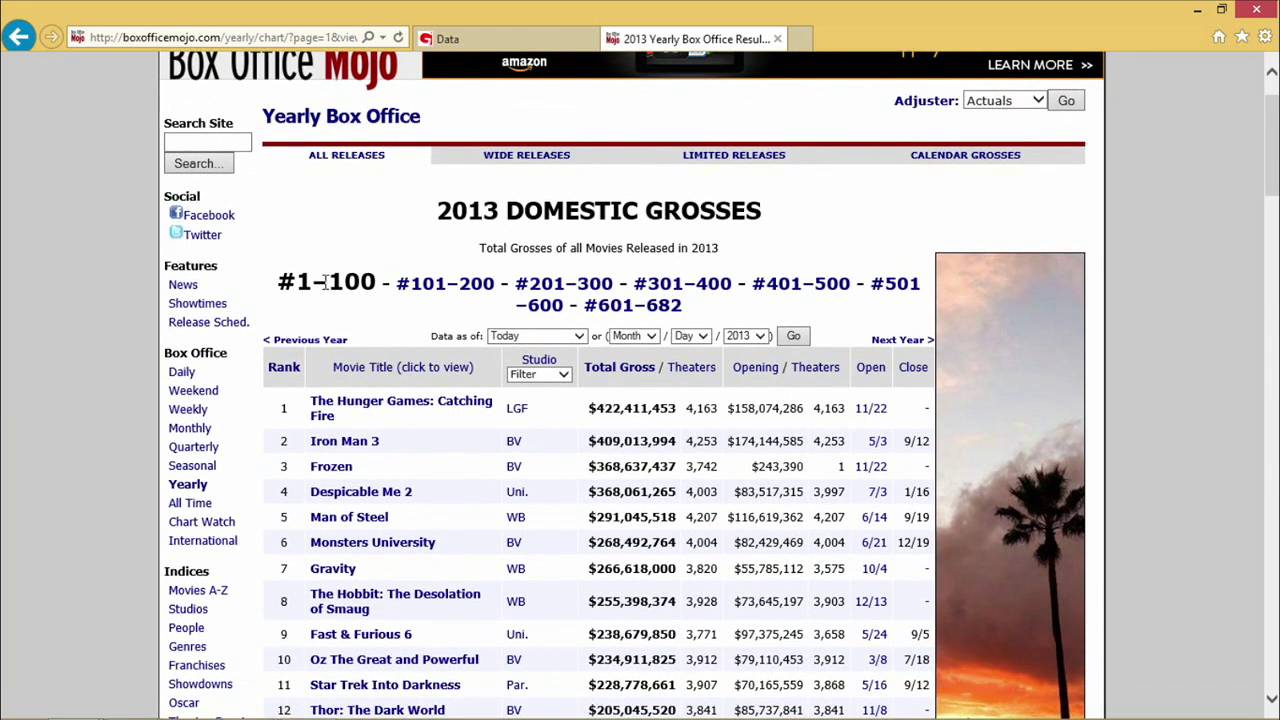
pyautogui.click(468, 285)
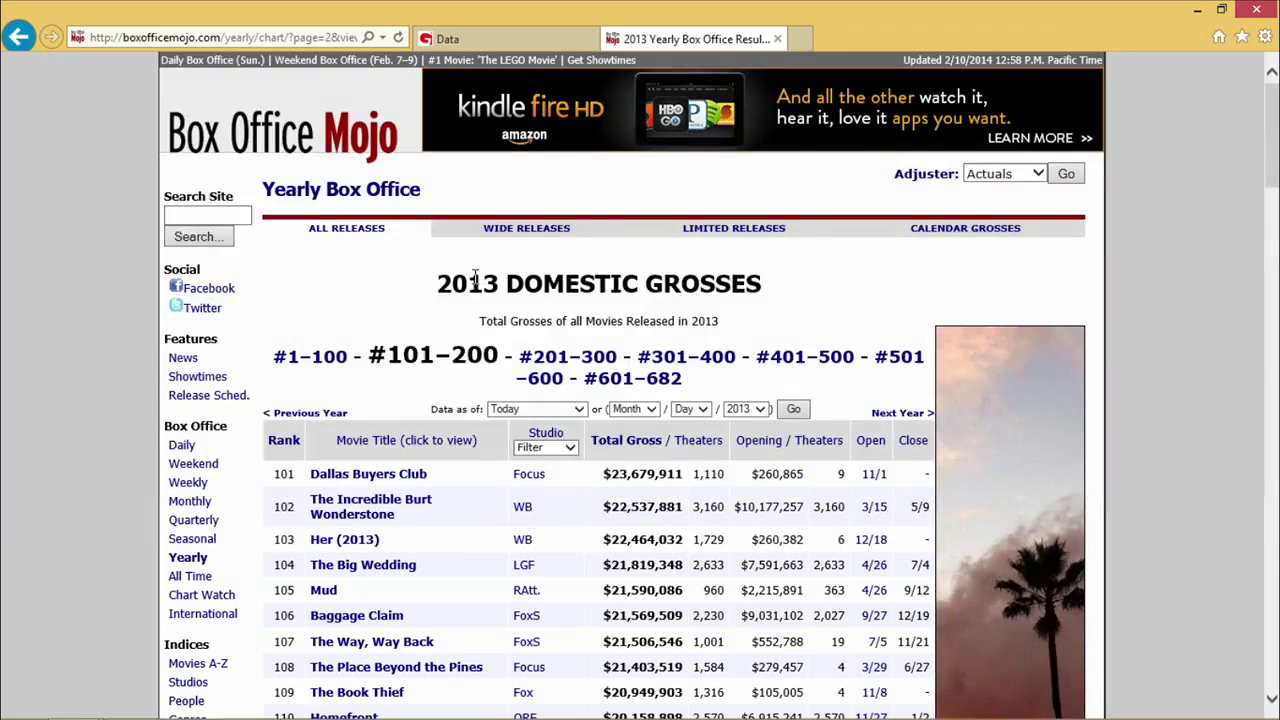
pyautogui.scroll(-5, 500, 420)
pyautogui.scroll(5, 529, 460)
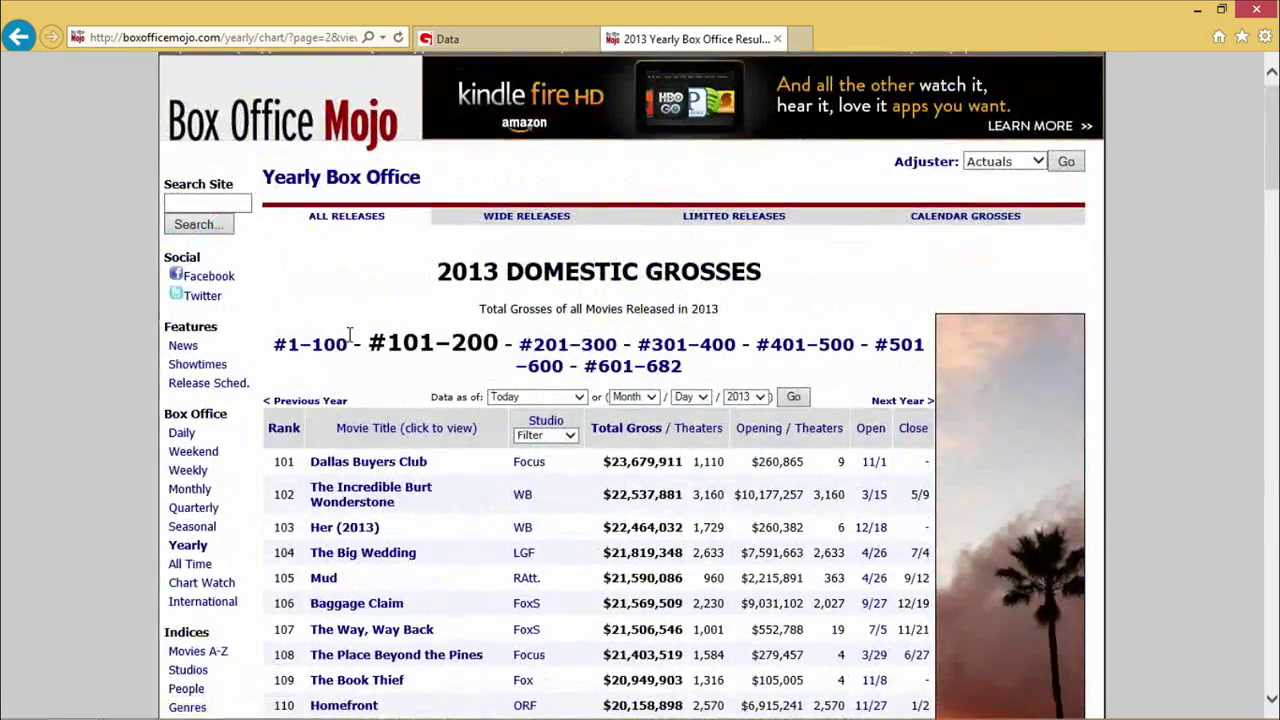
pyautogui.click(343, 347)
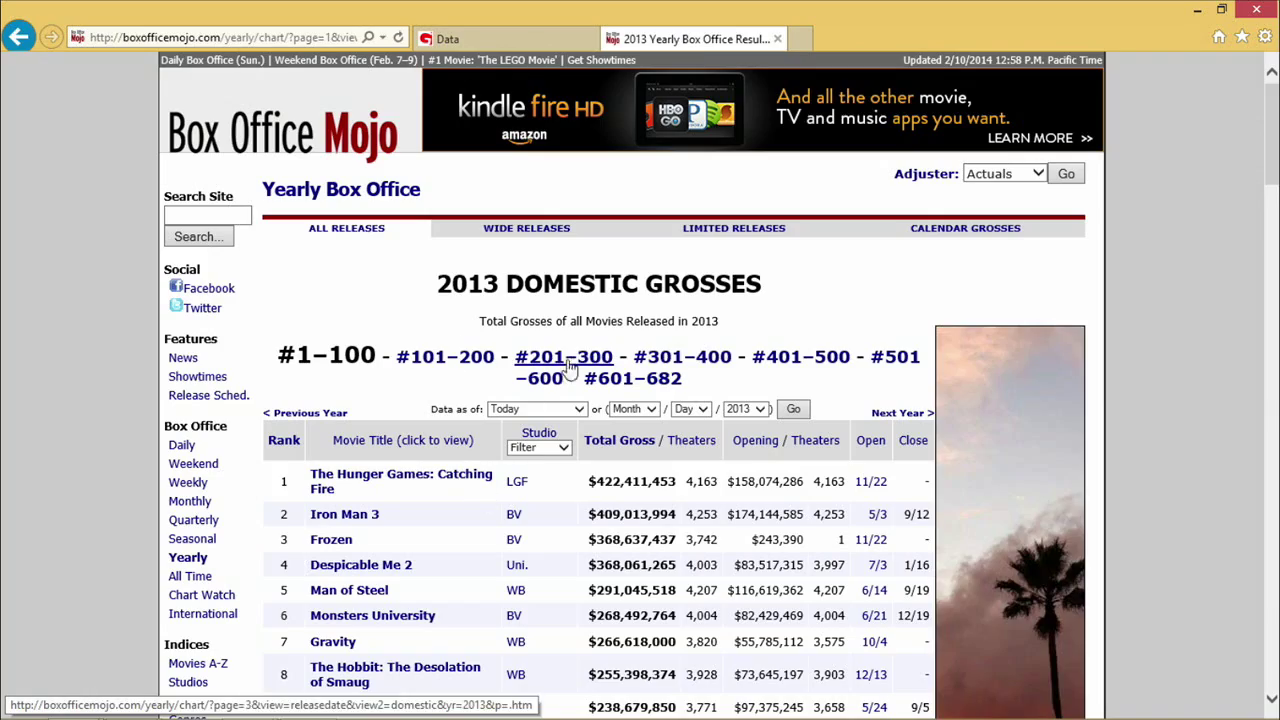
# Step: Examine the #1–100 movie list through to the summary rows at its end
pyautogui.scroll(-15, 531, 520)
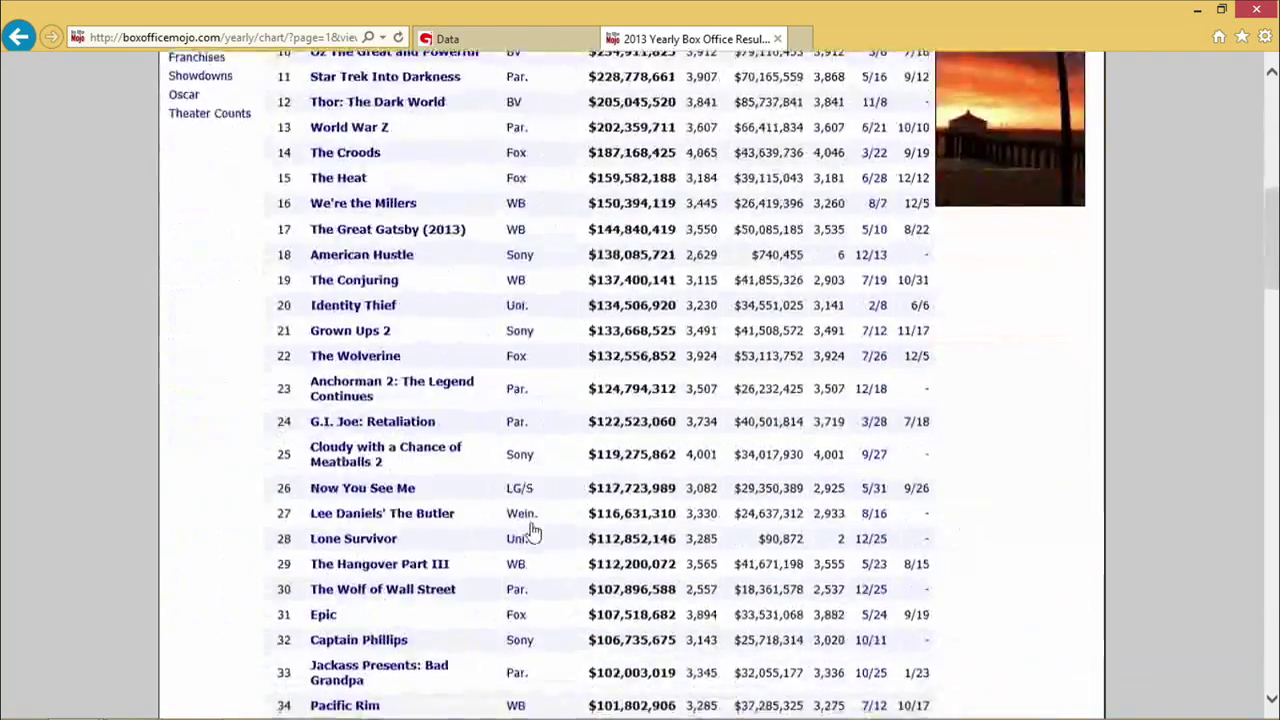
pyautogui.scroll(-10, 432, 474)
pyautogui.scroll(3, 337, 134)
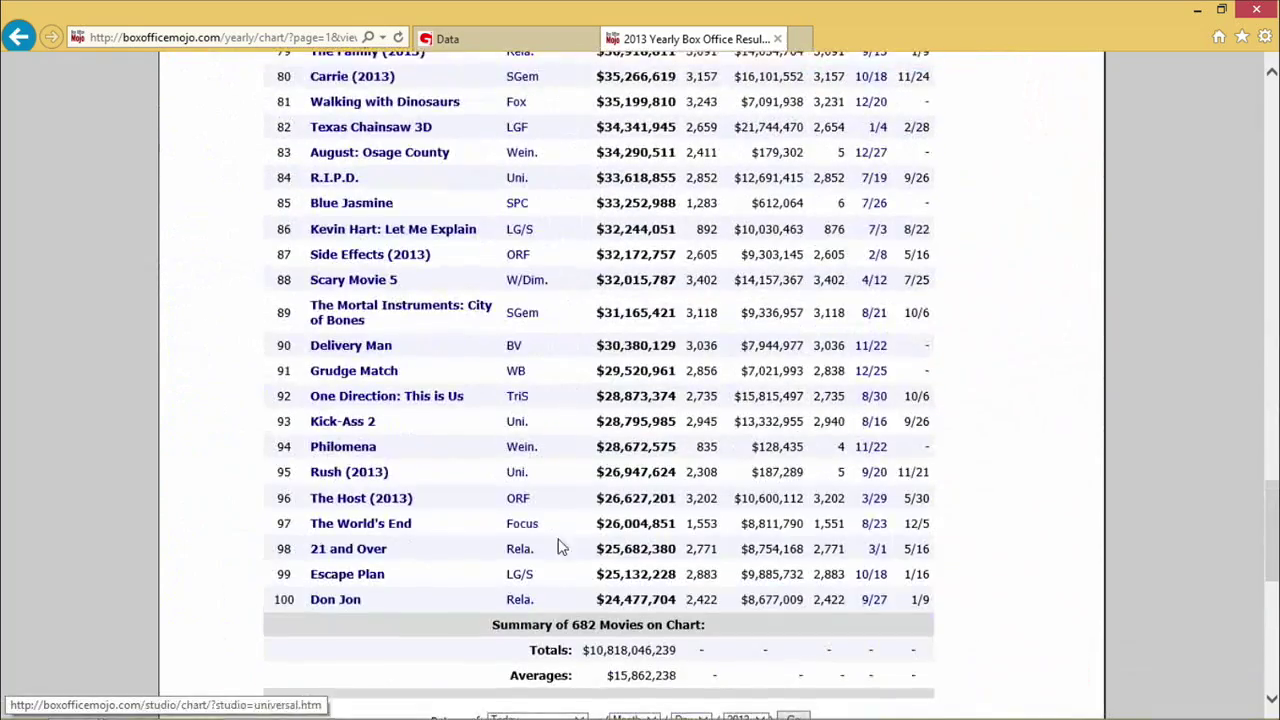
pyautogui.scroll(-1, 510, 567)
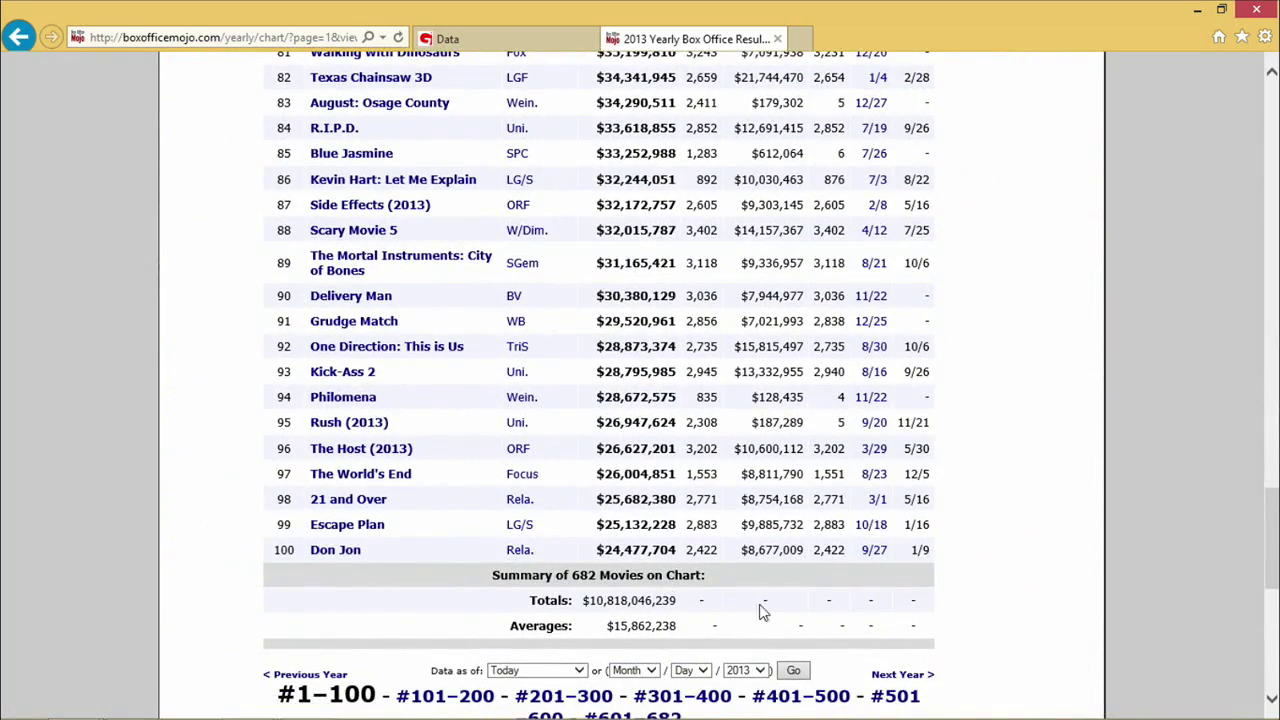
pyautogui.scroll(20, 712, 592)
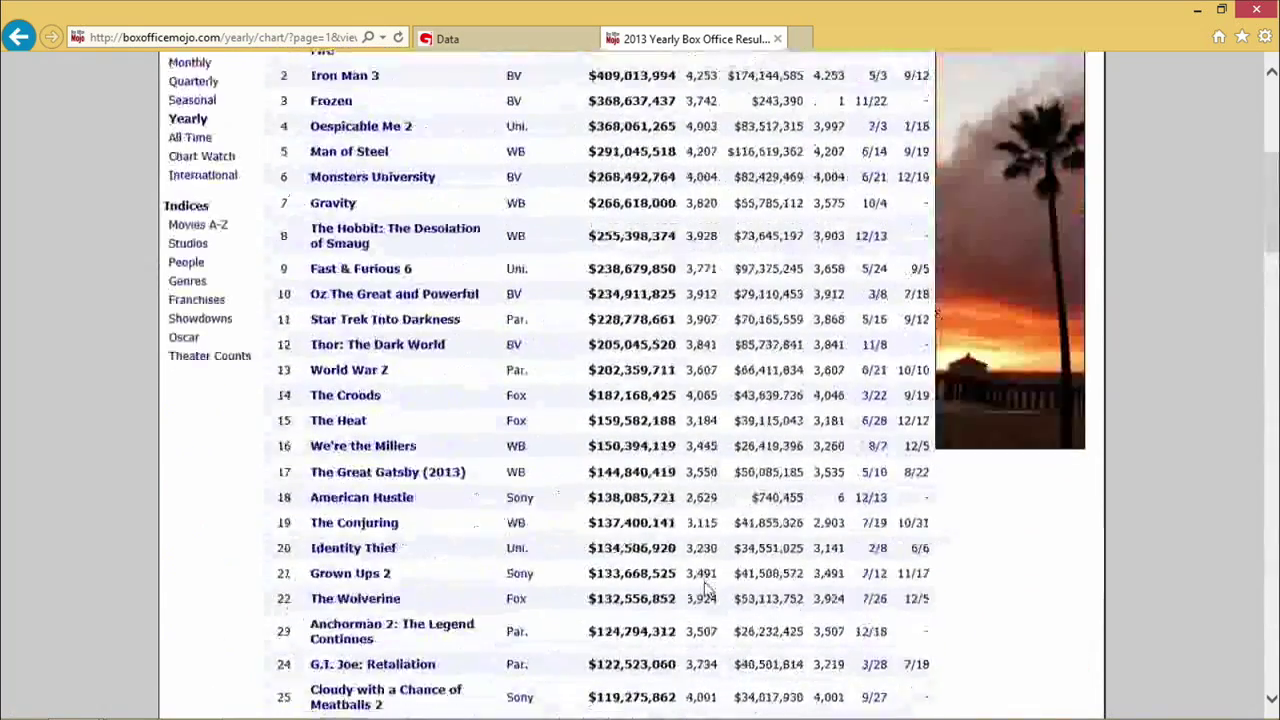
pyautogui.scroll(5, 706, 590)
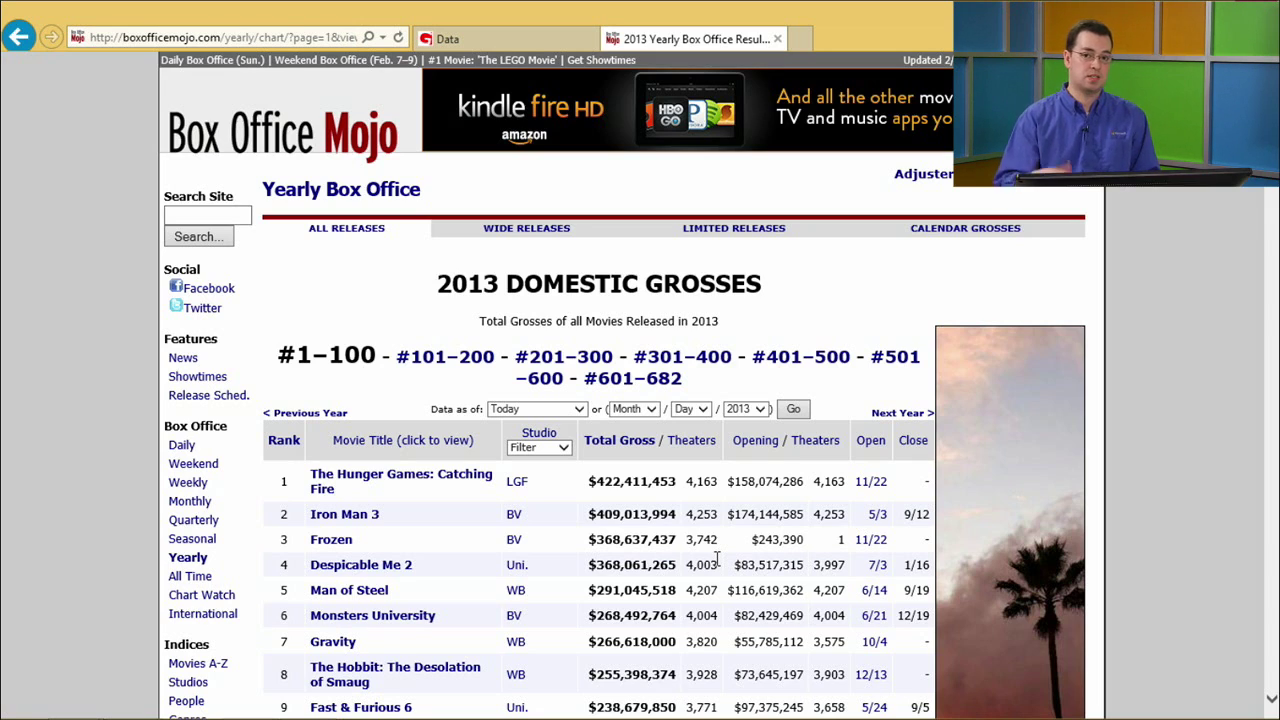
# Step: Copy the address of the #1–100 chart page and connect to it as a From Web source in the Book2 workbook
pyautogui.click(288, 36)
pyautogui.hotkey('ctrl', 'c')
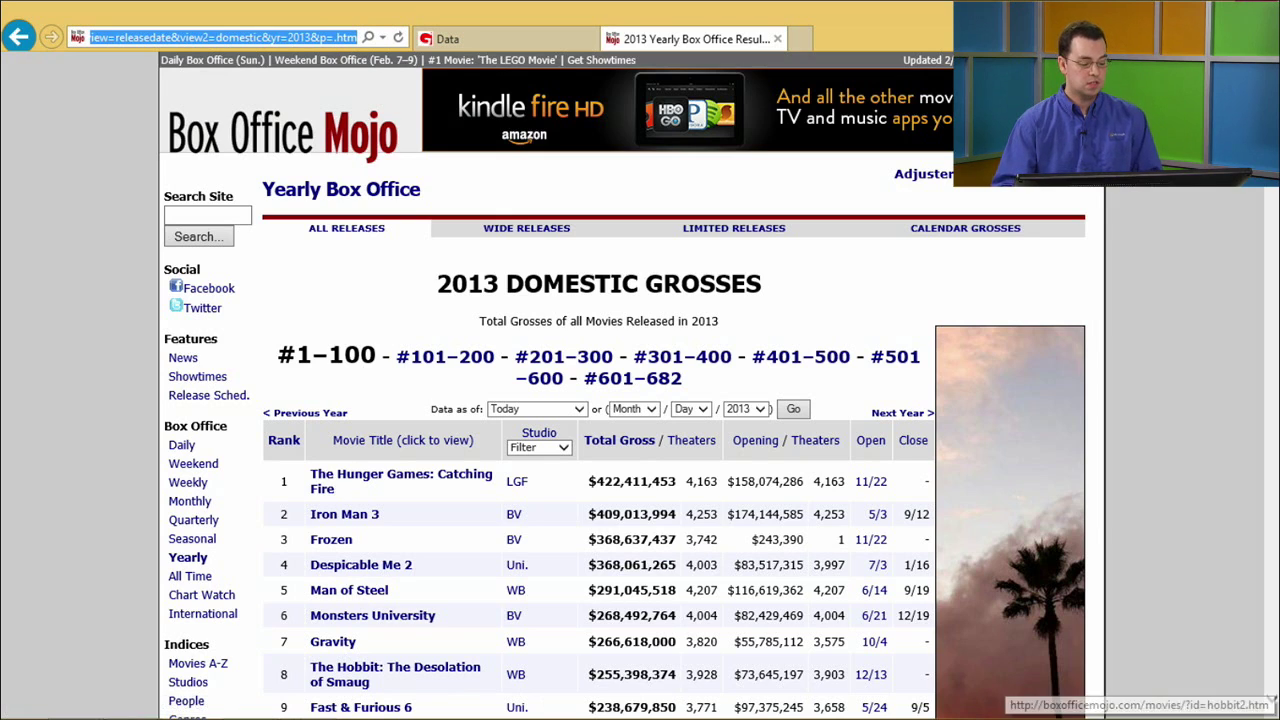
pyautogui.moveTo(343, 708)
pyautogui.moveTo(247, 703)
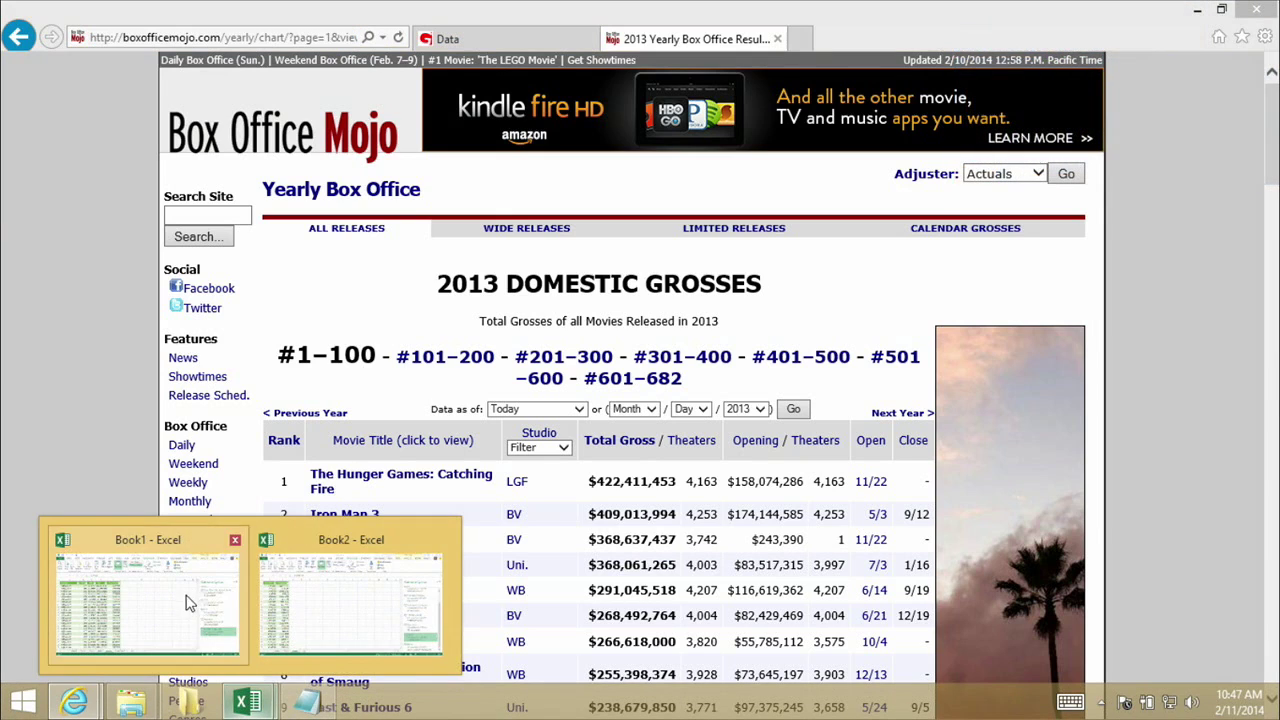
pyautogui.click(282, 612)
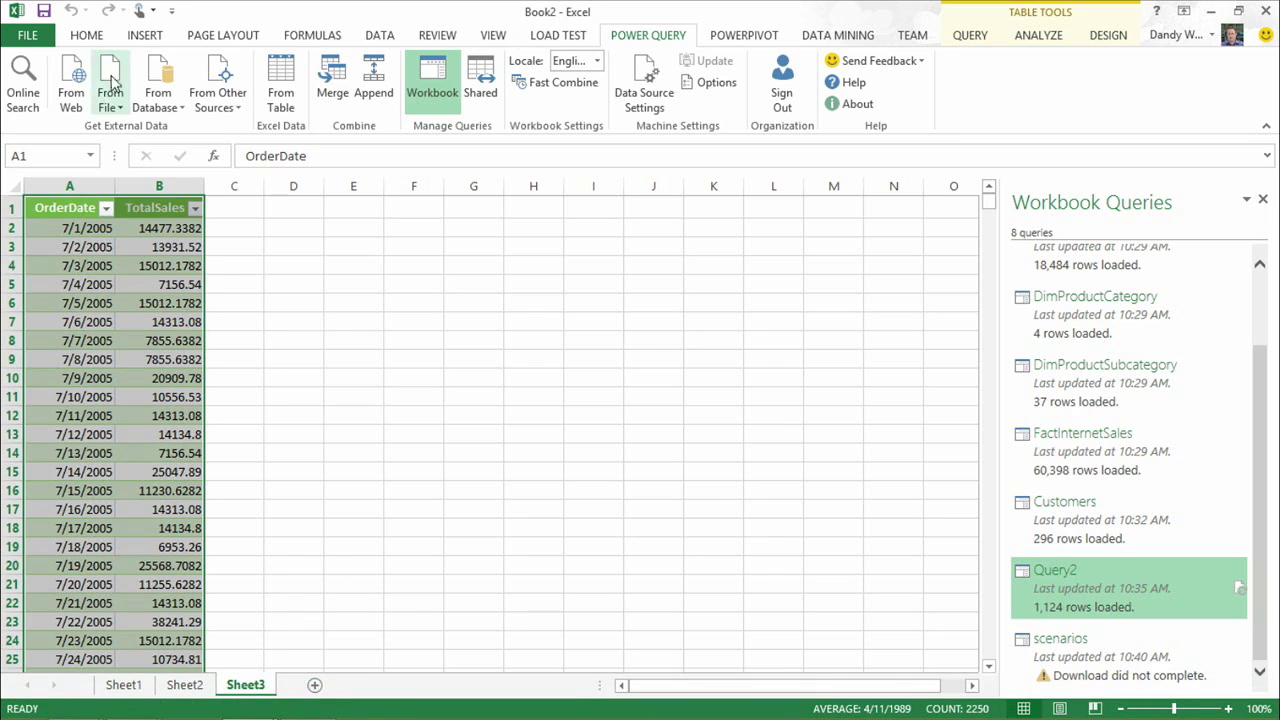
pyautogui.click(72, 98)
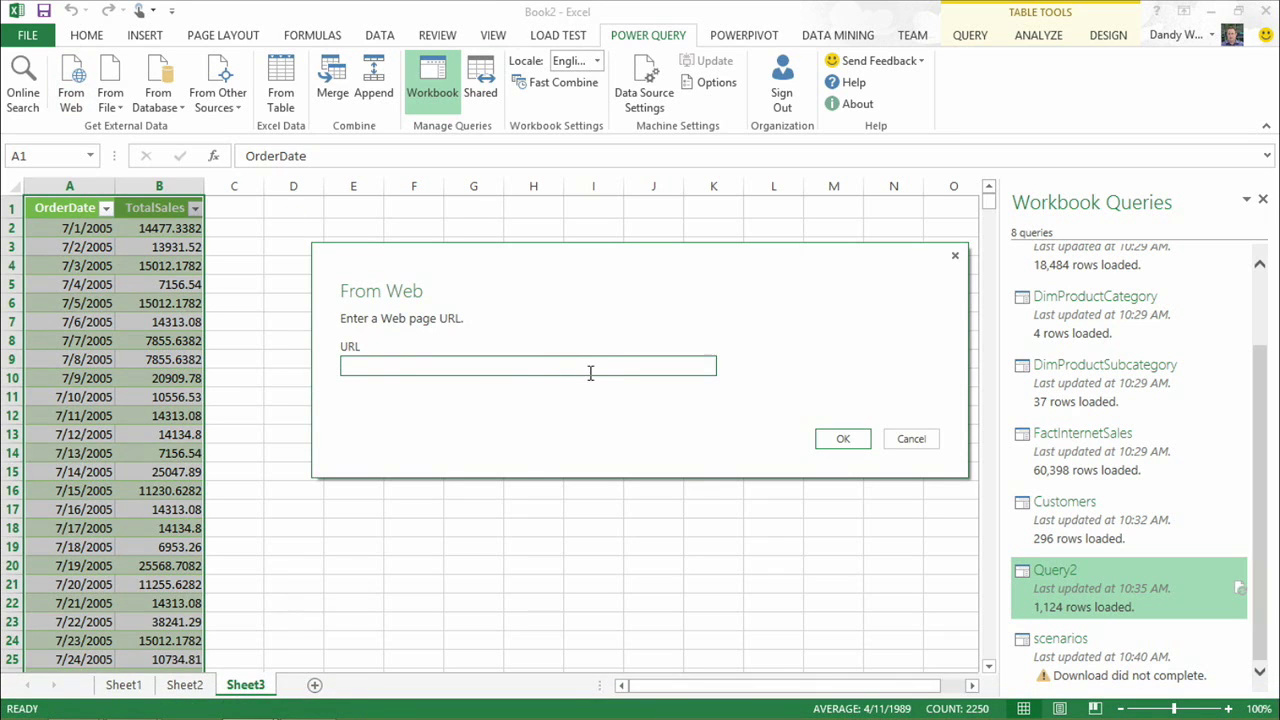
pyautogui.hotkey('ctrl', 'v')
pyautogui.click(841, 441)
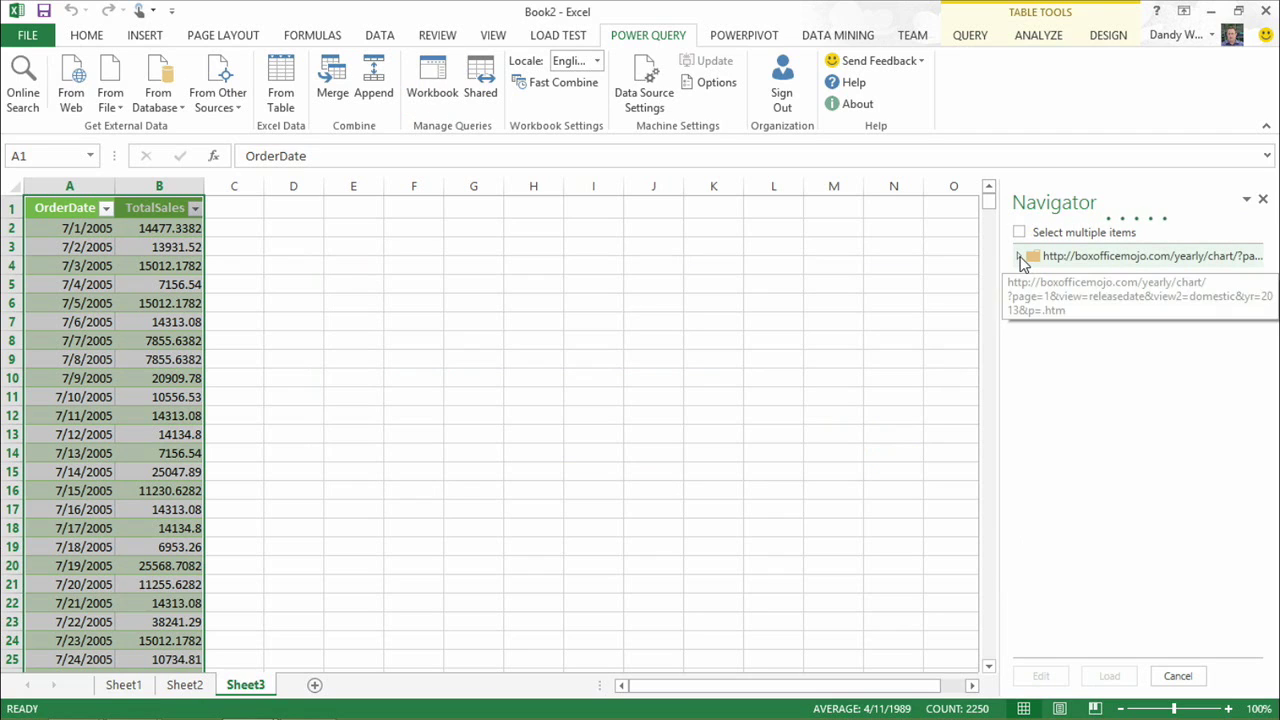
# Step: Preview the tables found on the Box Office Mojo page and open Table 1 in the Query Editor
pyautogui.click(1020, 257)
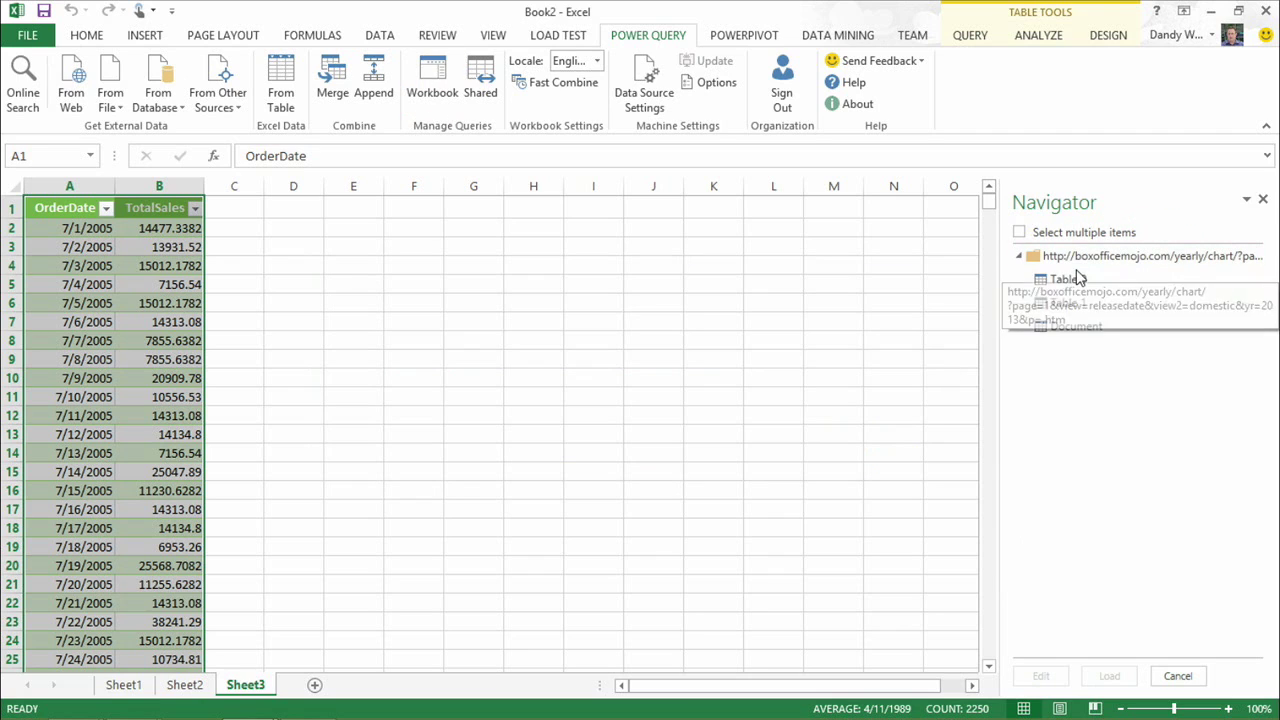
pyautogui.moveTo(1063, 289)
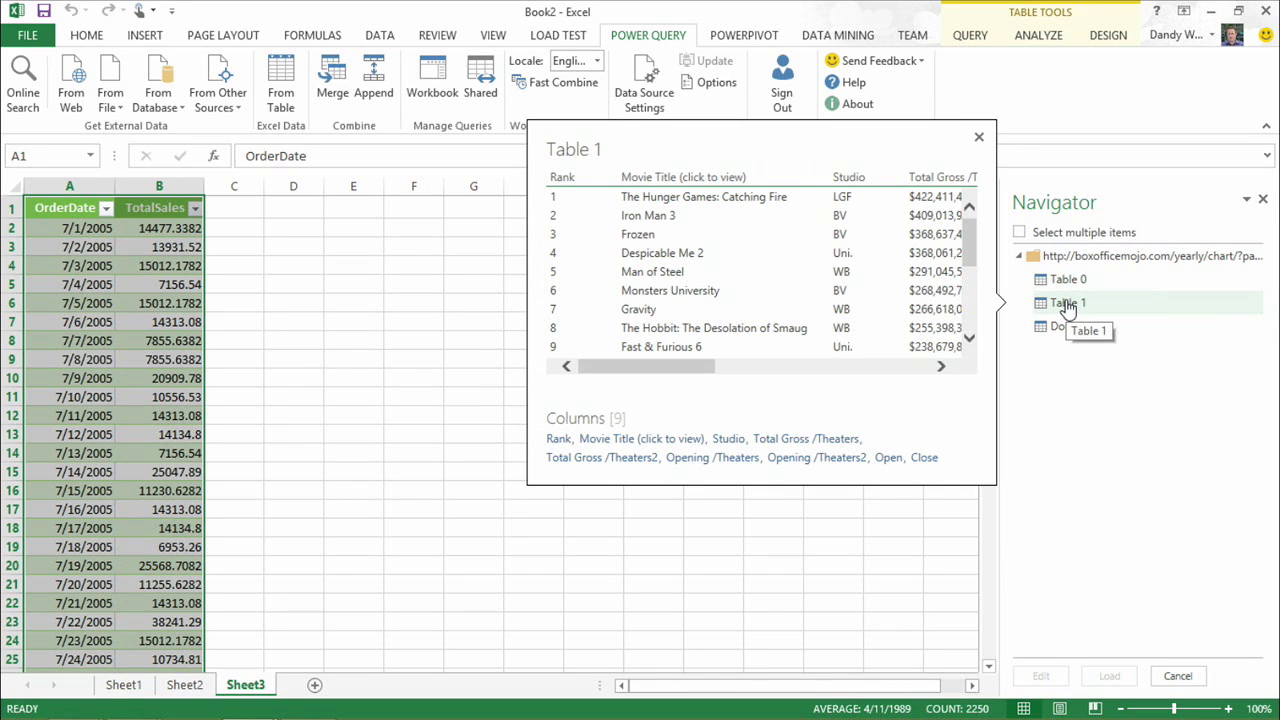
pyautogui.doubleClick(1066, 304)
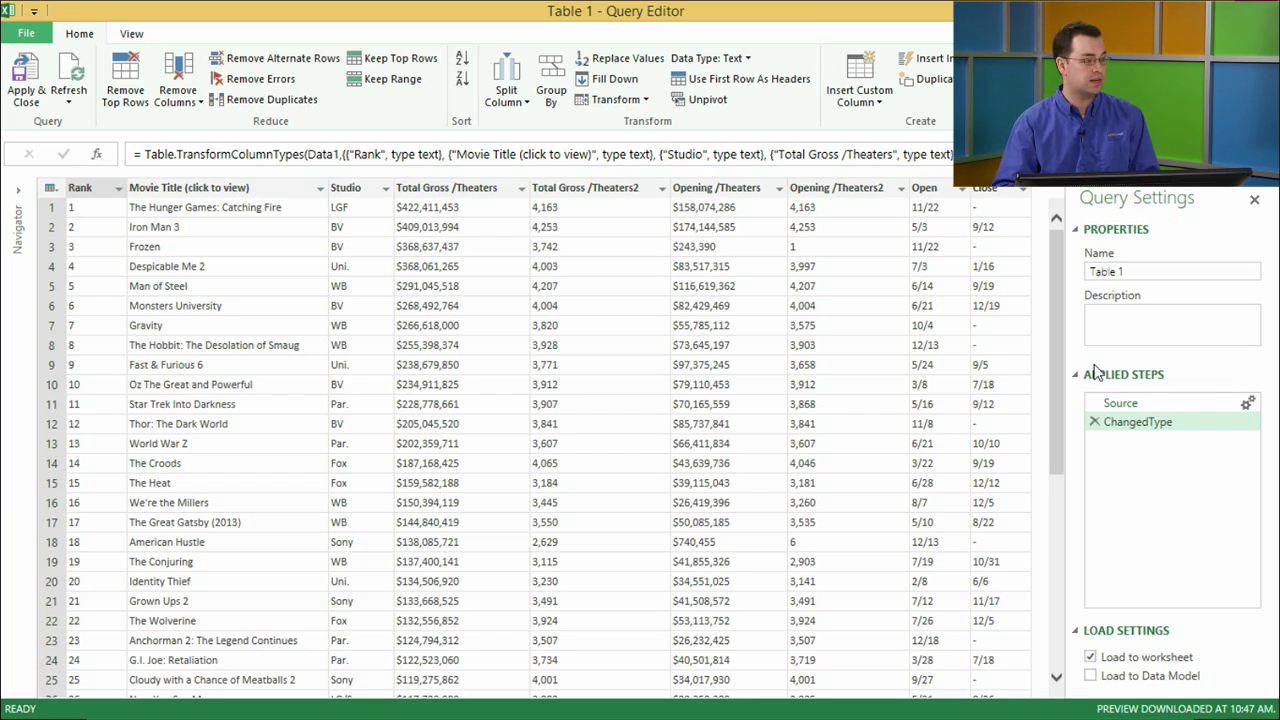
# Step: Rename the "Movie Title (click to view)" column to "Movie Title"
pyautogui.doubleClick(266, 188)
pyautogui.click(276, 188)
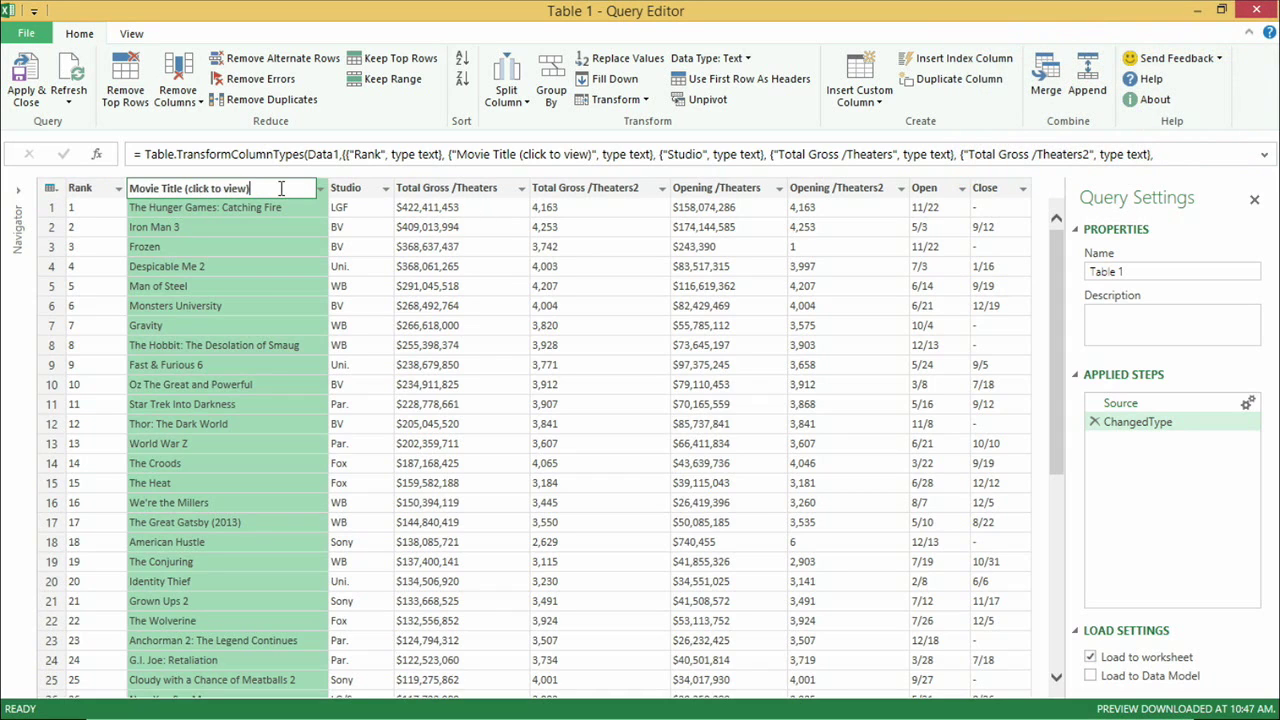
pyautogui.press('BackSpace')
pyautogui.press('BackSpace')
pyautogui.press('BackSpace')
pyautogui.press('BackSpace')
pyautogui.press('BackSpace')
pyautogui.press('BackSpace')
pyautogui.press('BackSpace')
pyautogui.press('BackSpace')
pyautogui.press('BackSpace')
pyautogui.press('Return')
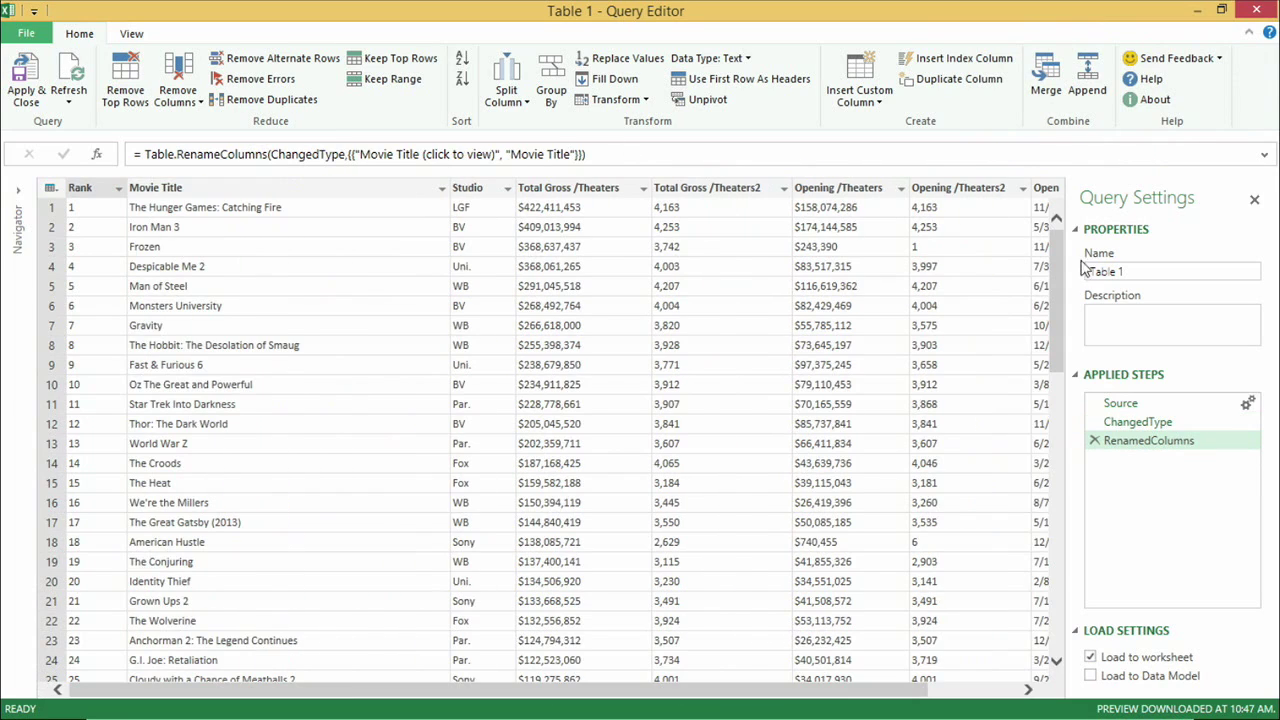
# Step: Check the summary rows at the end of the movie table, and keep only the top 100 rows
pyautogui.moveTo(1060, 245); pyautogui.dragTo(1048, 605)
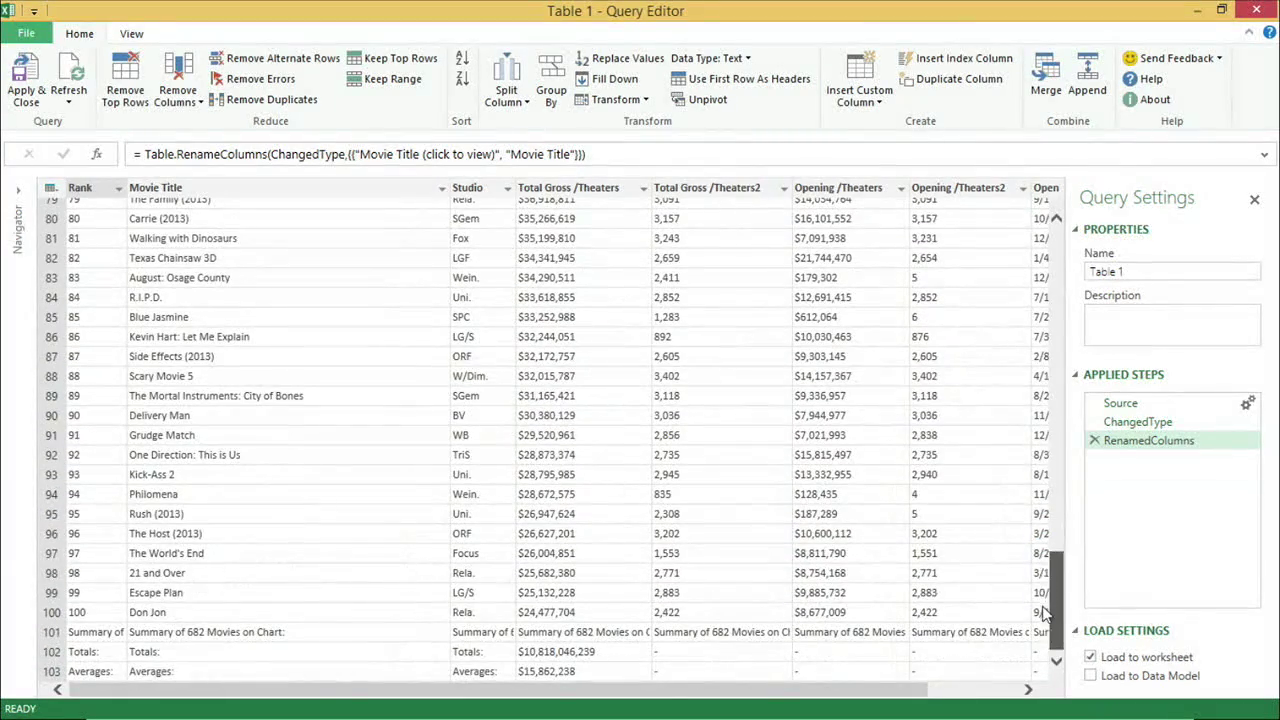
pyautogui.click(180, 615)
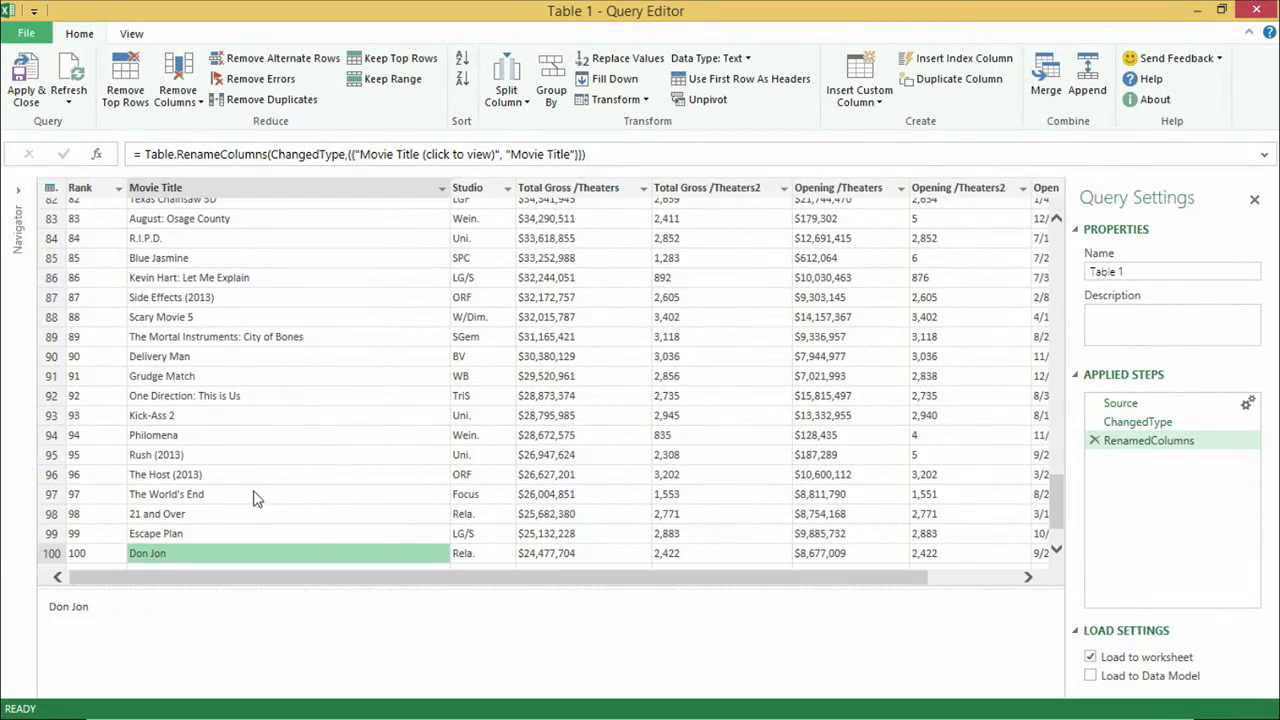
pyautogui.scroll(-1, 233, 539)
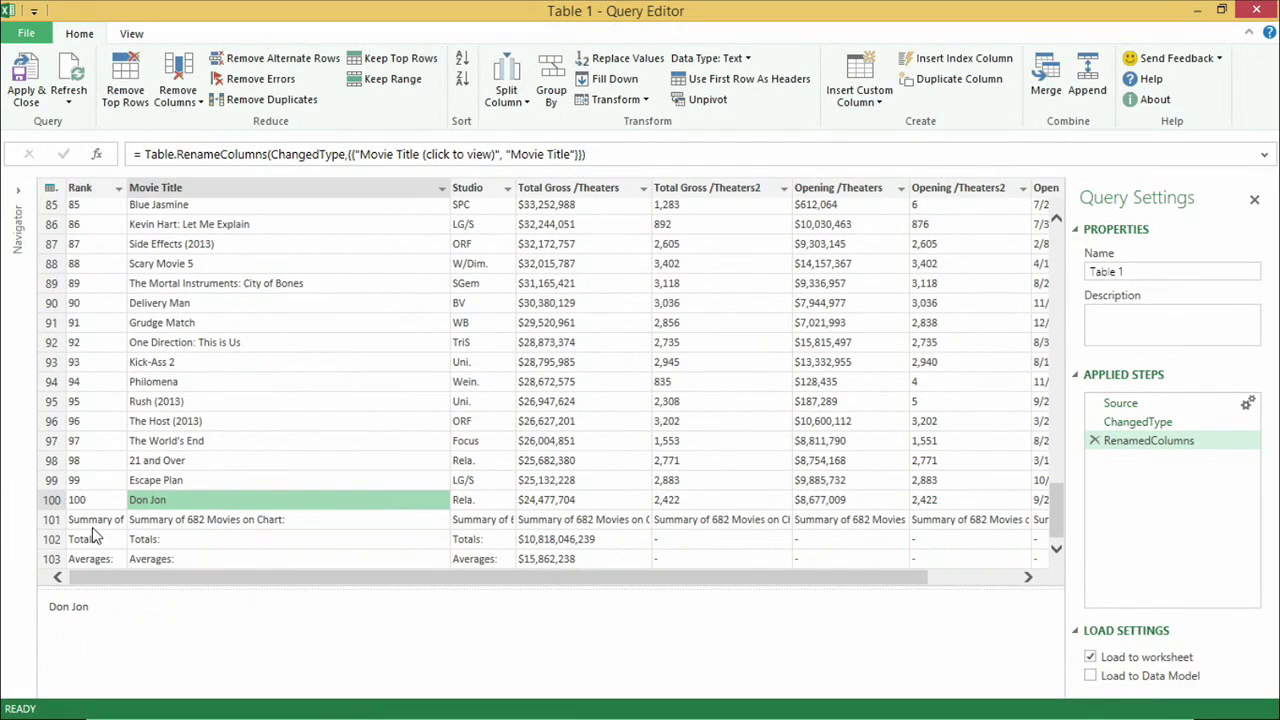
pyautogui.click(401, 60)
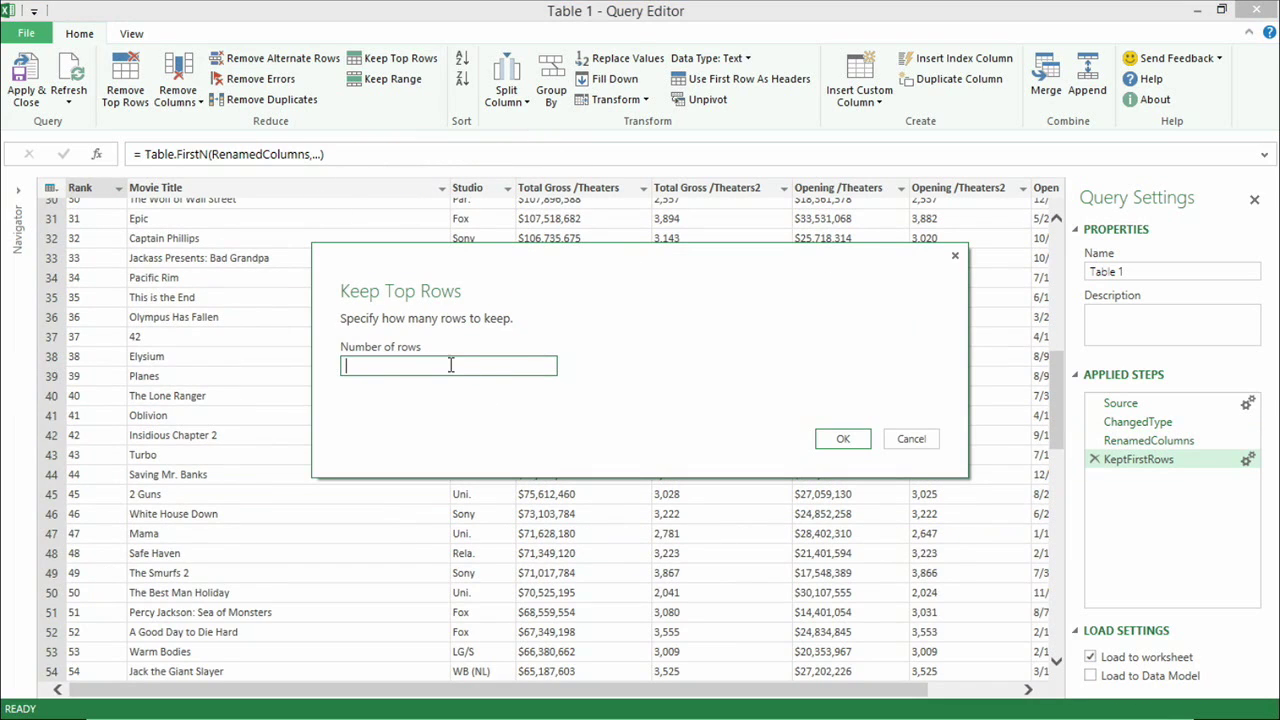
pyautogui.write('100')
pyautogui.click(845, 438)
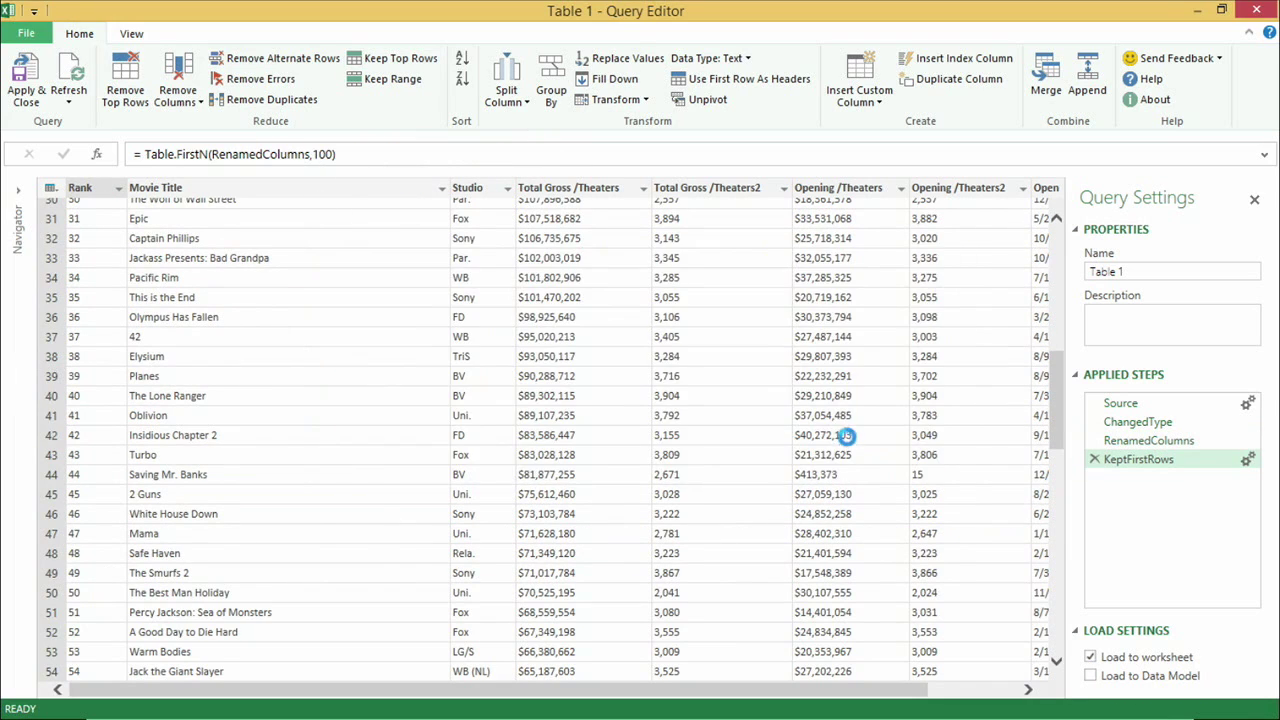
pyautogui.moveTo(1058, 412); pyautogui.dragTo(1043, 262)
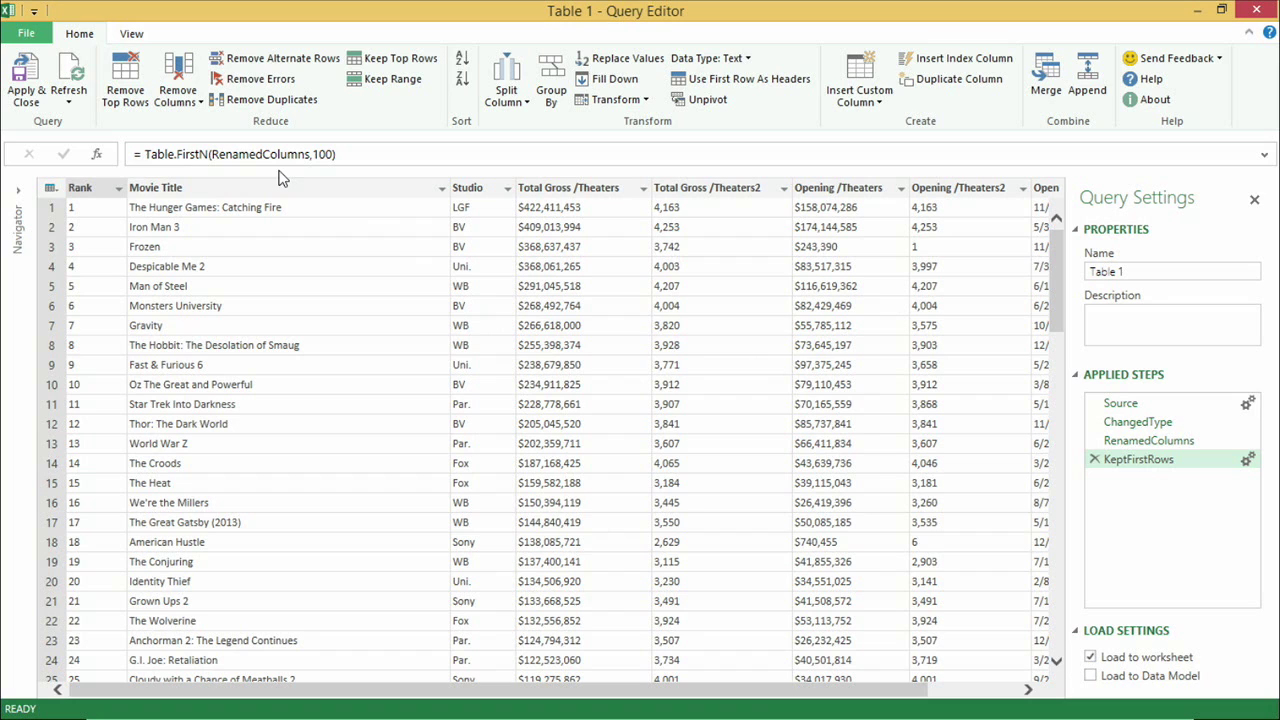
# Step: Open the query's script in the Advanced Editor and add the function header (pageNum) => on its own line above let
pyautogui.click(134, 36)
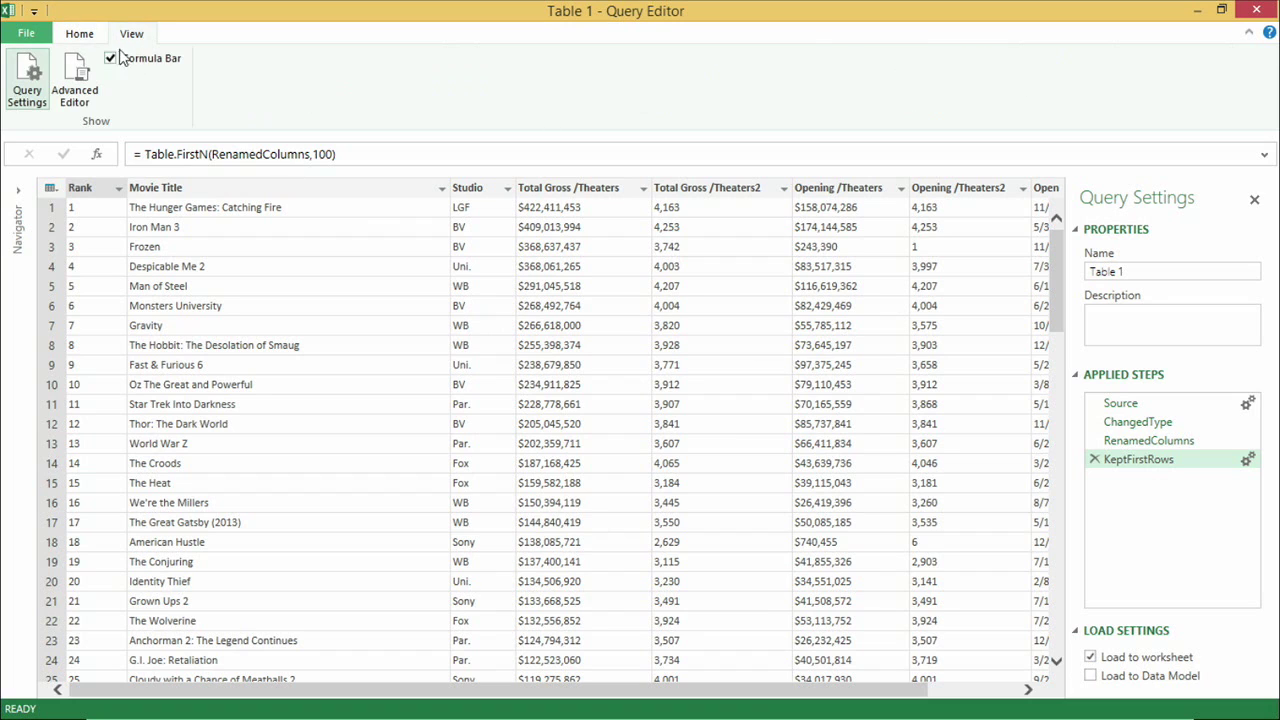
pyautogui.click(78, 80)
pyautogui.click(390, 147)
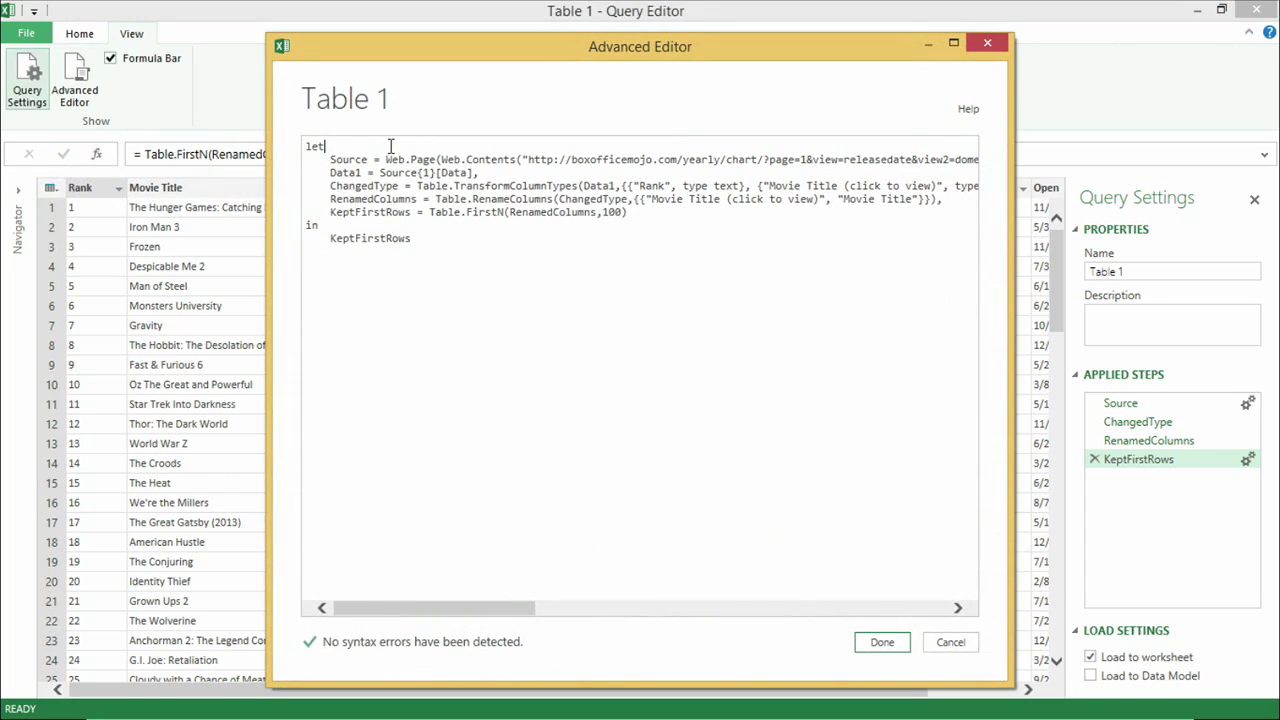
pyautogui.press('Return')
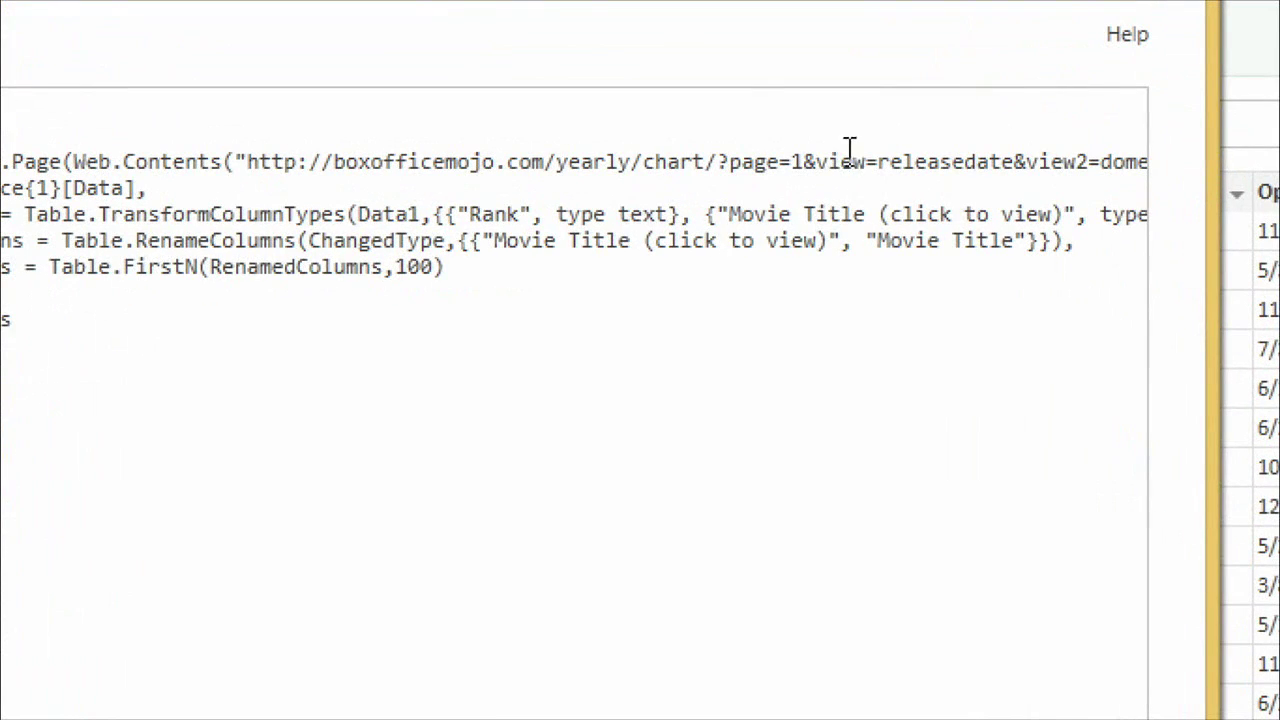
# Step: Replace the page number 1 in the Source URL with the concatenated expression " & Text.ToNumber(pageNum) & " and apply the script
pyautogui.moveTo(804, 160); pyautogui.dragTo(742, 178)
pyautogui.click(791, 170)
pyautogui.press('BackSpace')
pyautogui.write('"" & ')
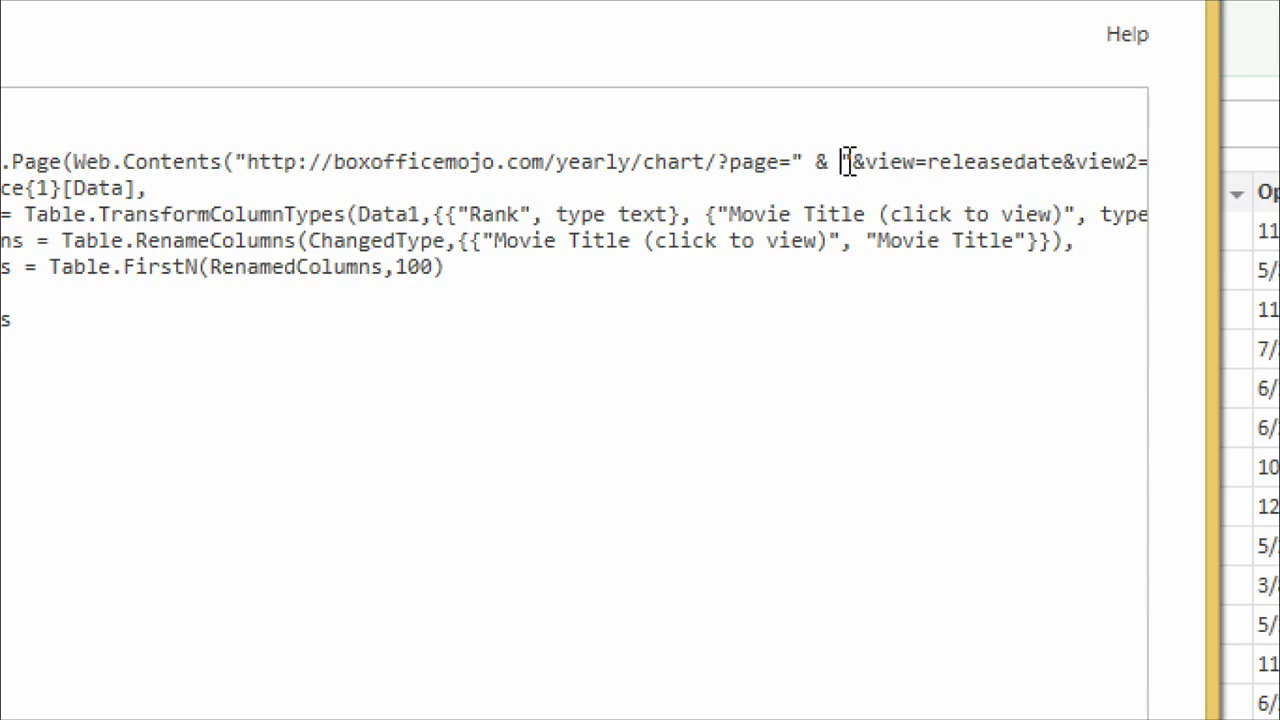
pyautogui.write('&  Text.ToNumber(pageNum)')
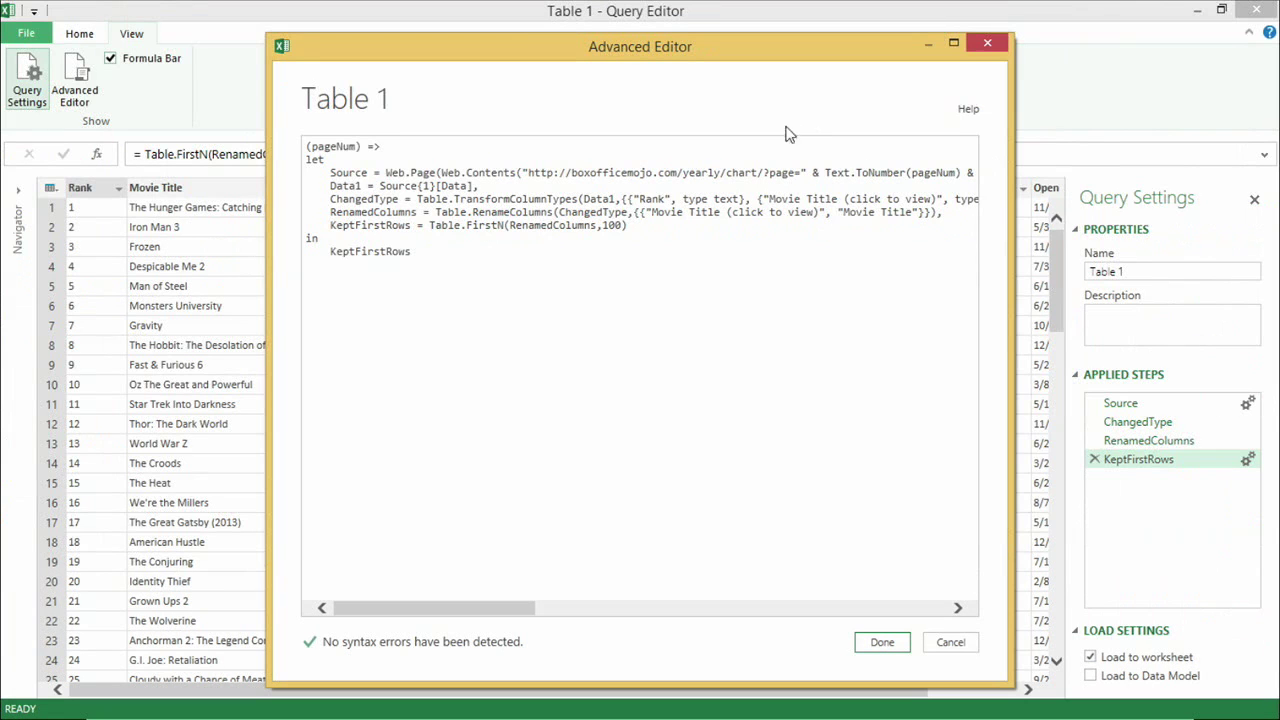
pyautogui.click(886, 646)
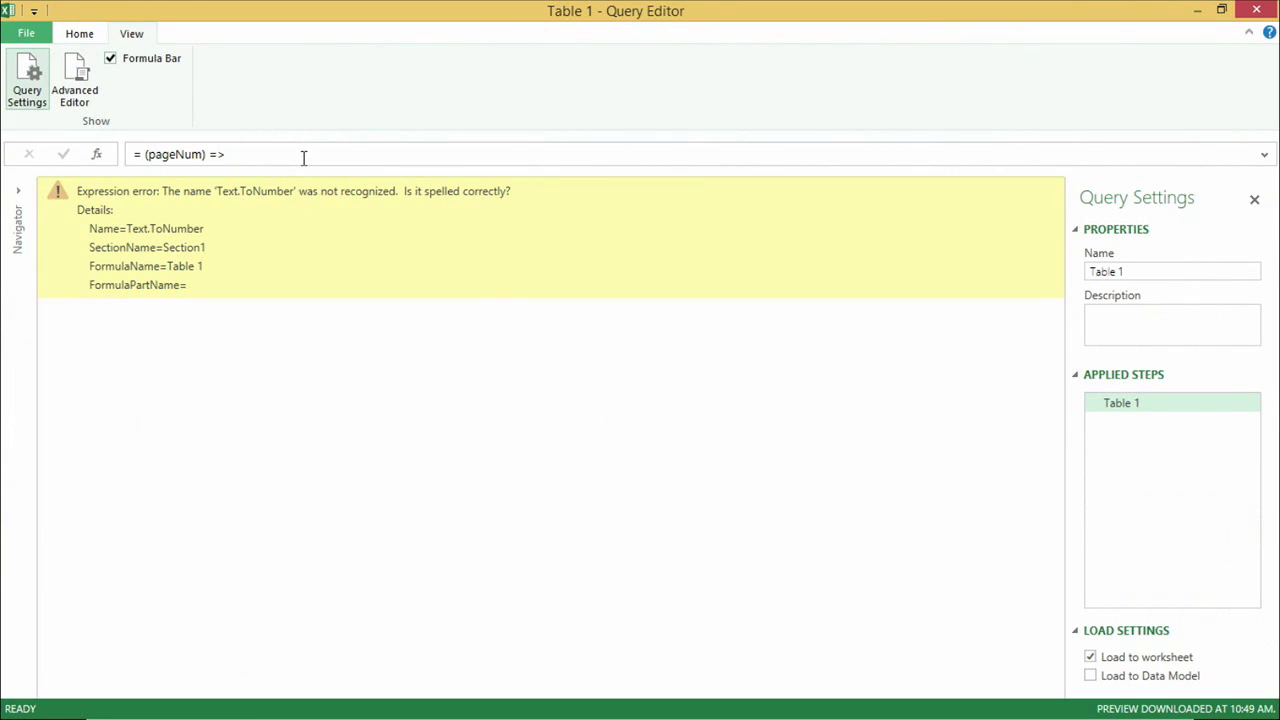
# Step: Replace Text.ToNumber with Number.ToText in the script's Source line and apply the change
pyautogui.click(91, 101)
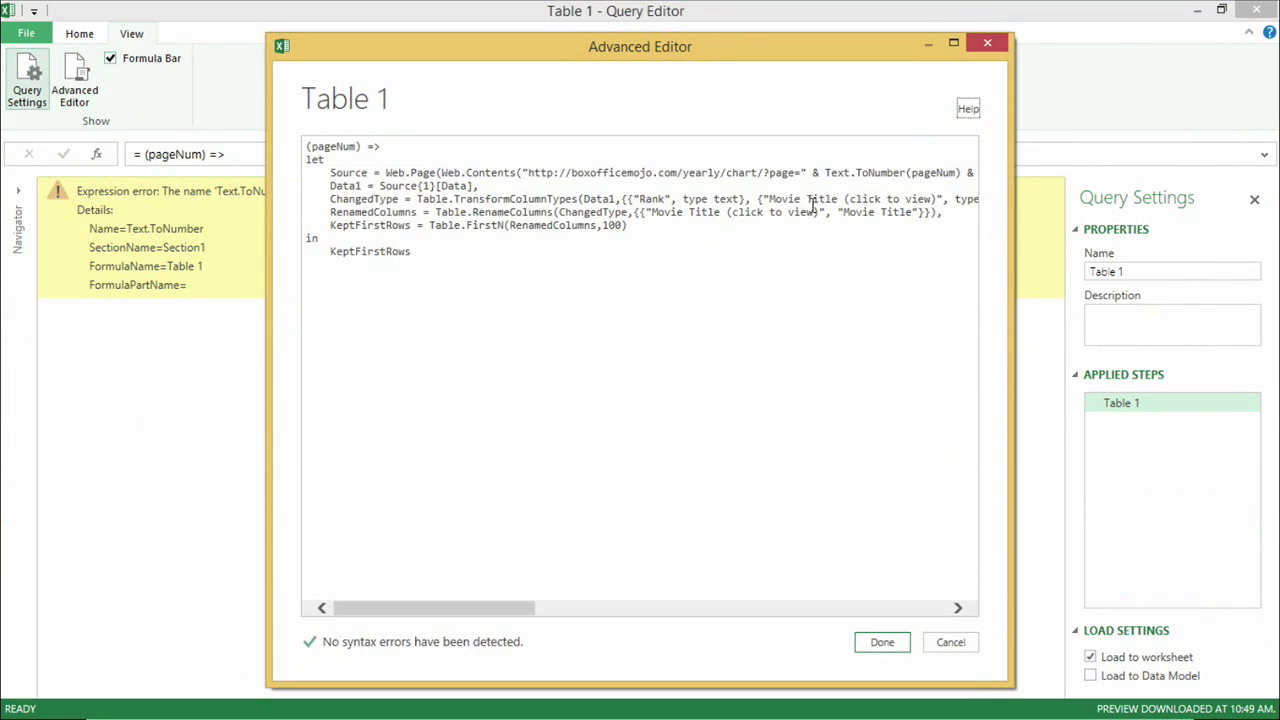
pyautogui.doubleClick(845, 174)
pyautogui.write('Number')
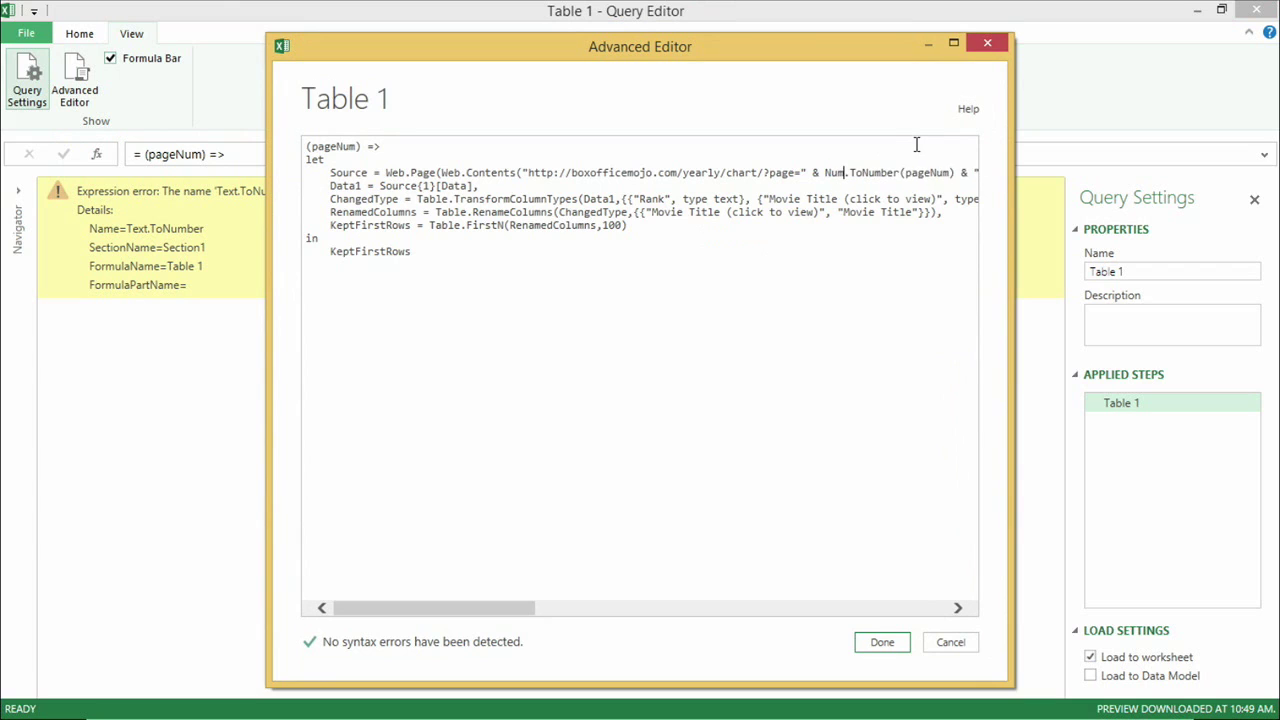
pyautogui.press('Delete')
pyautogui.press('Delete')
pyautogui.press('Delete')
pyautogui.press('Delete')
pyautogui.press('Delete')
pyautogui.press('Delete')
pyautogui.write('Text')
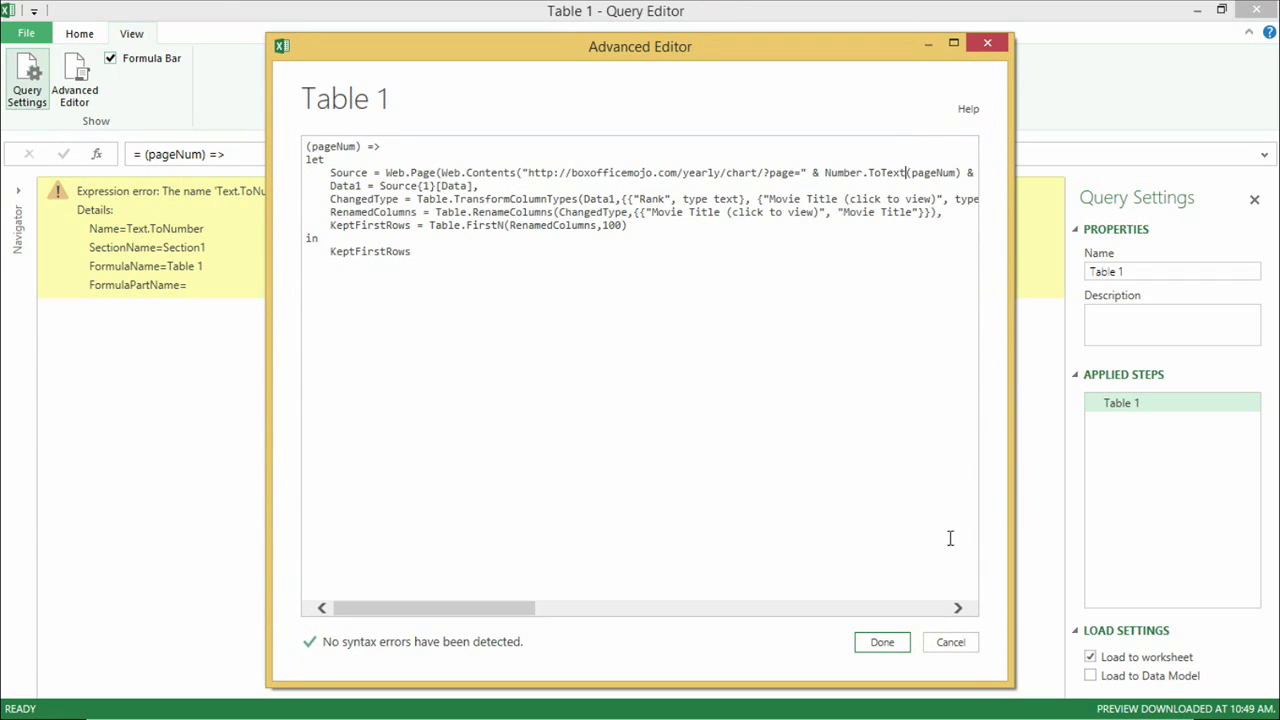
pyautogui.click(893, 642)
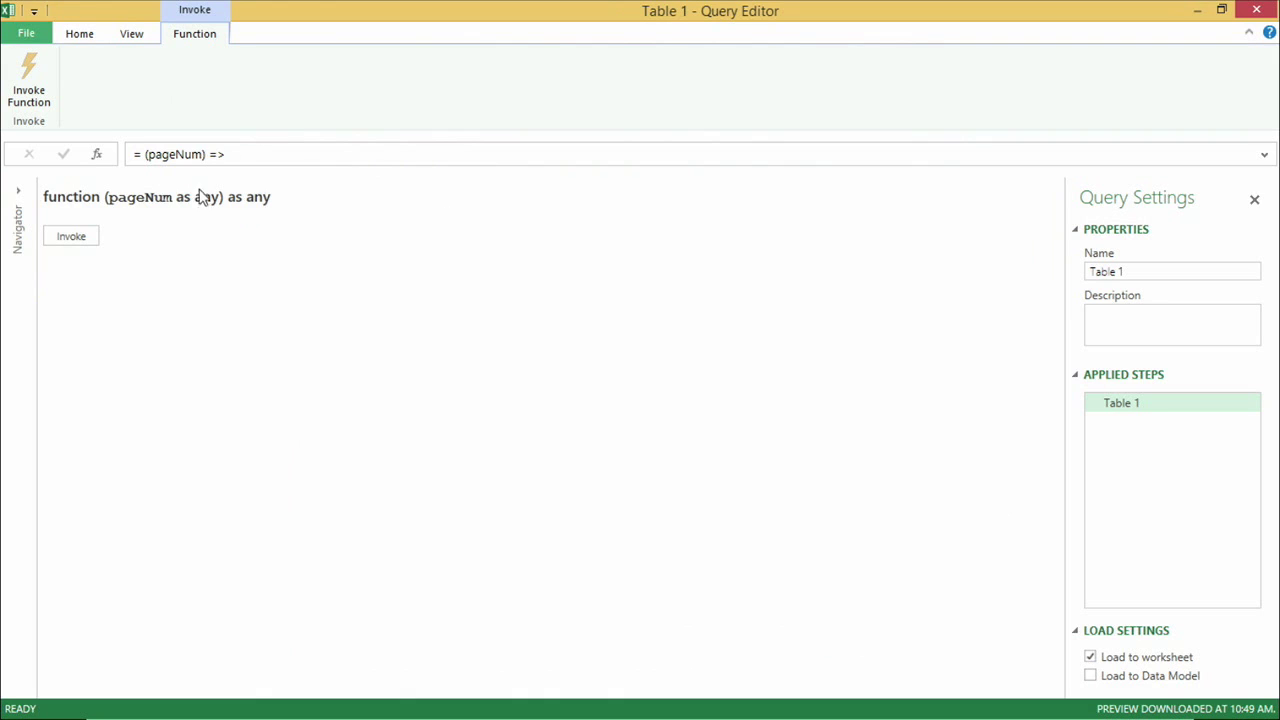
# Step: Invoke the function with pageNum 1 and rerun it with pageNum 2
pyautogui.click(76, 236)
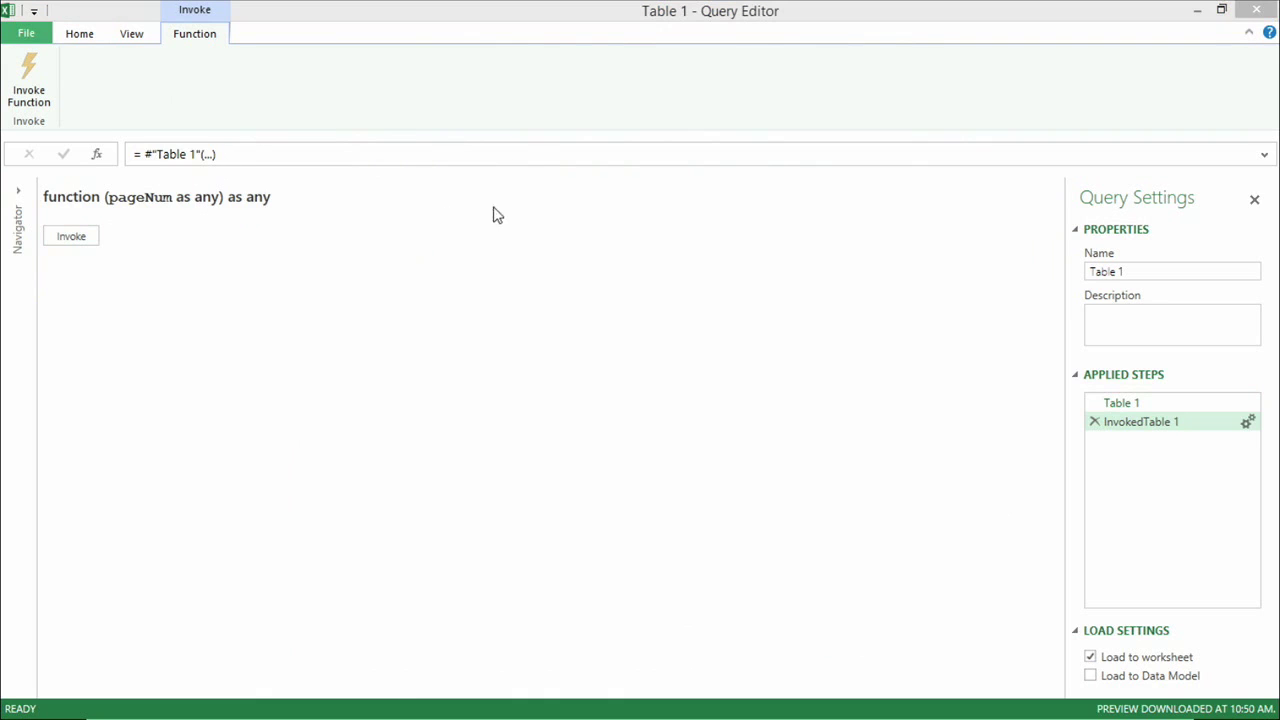
pyautogui.click(451, 363)
pyautogui.write('1')
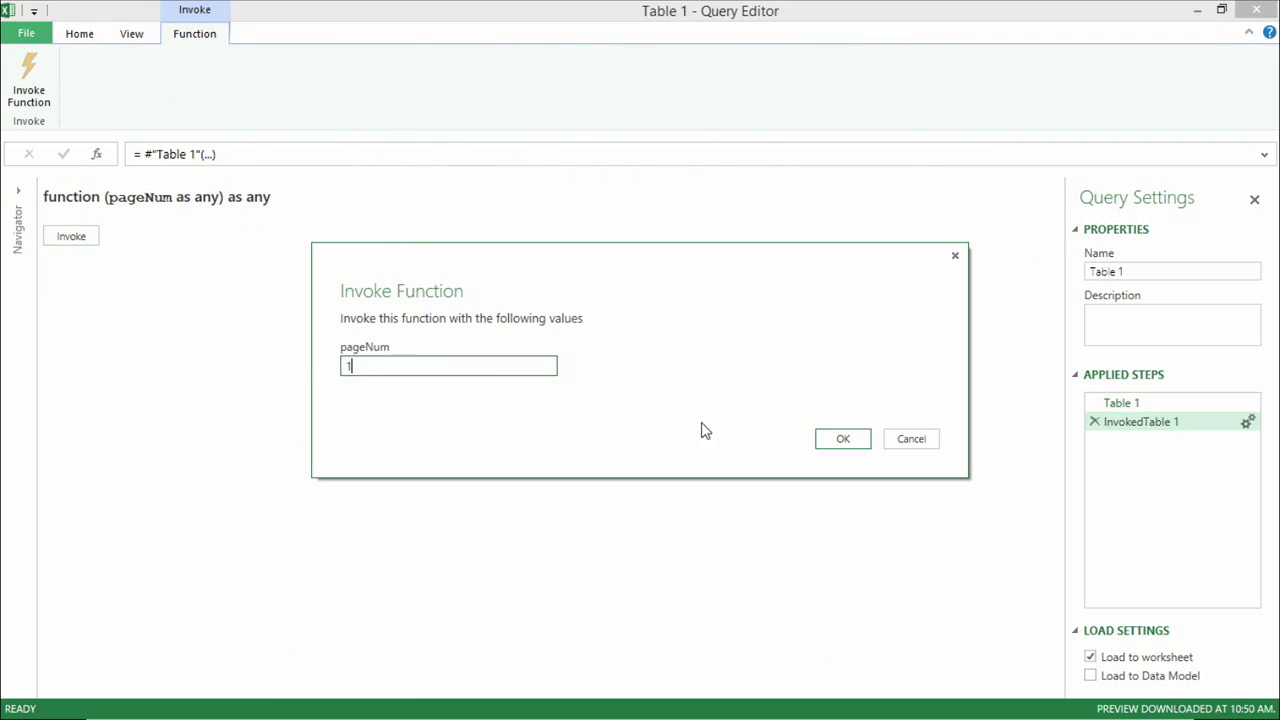
pyautogui.click(843, 439)
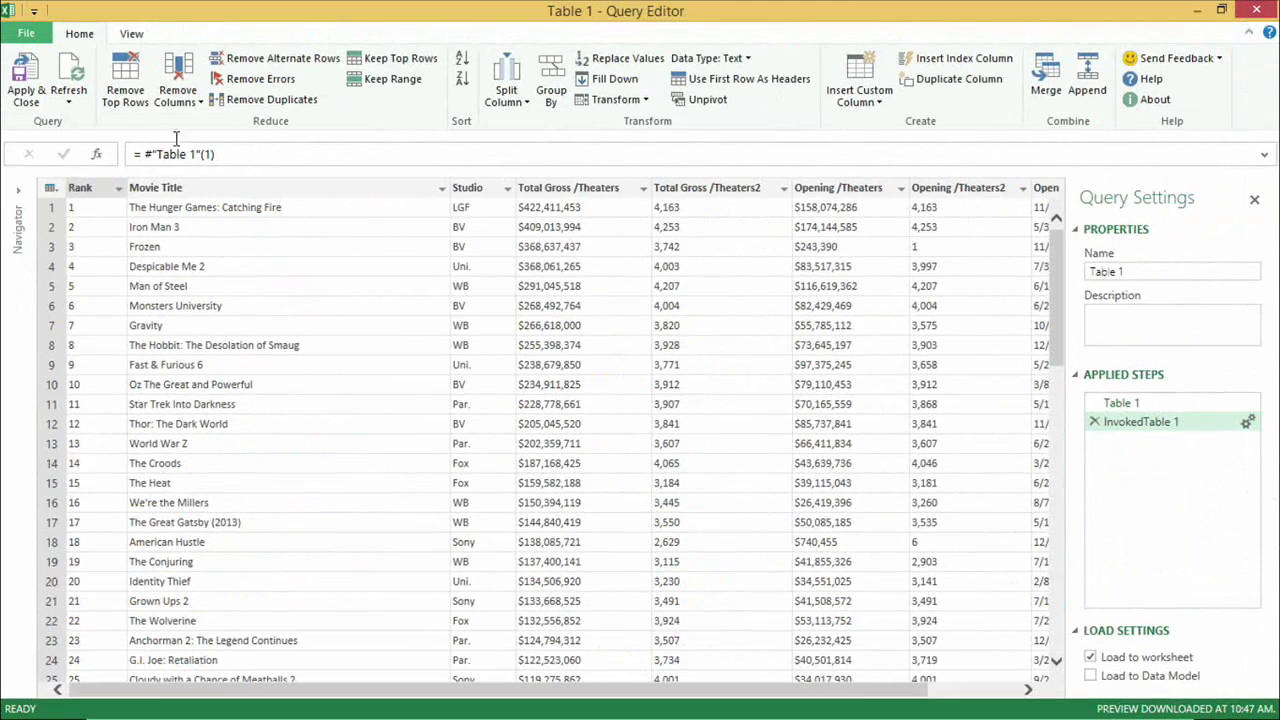
pyautogui.click(1248, 422)
pyautogui.write('2')
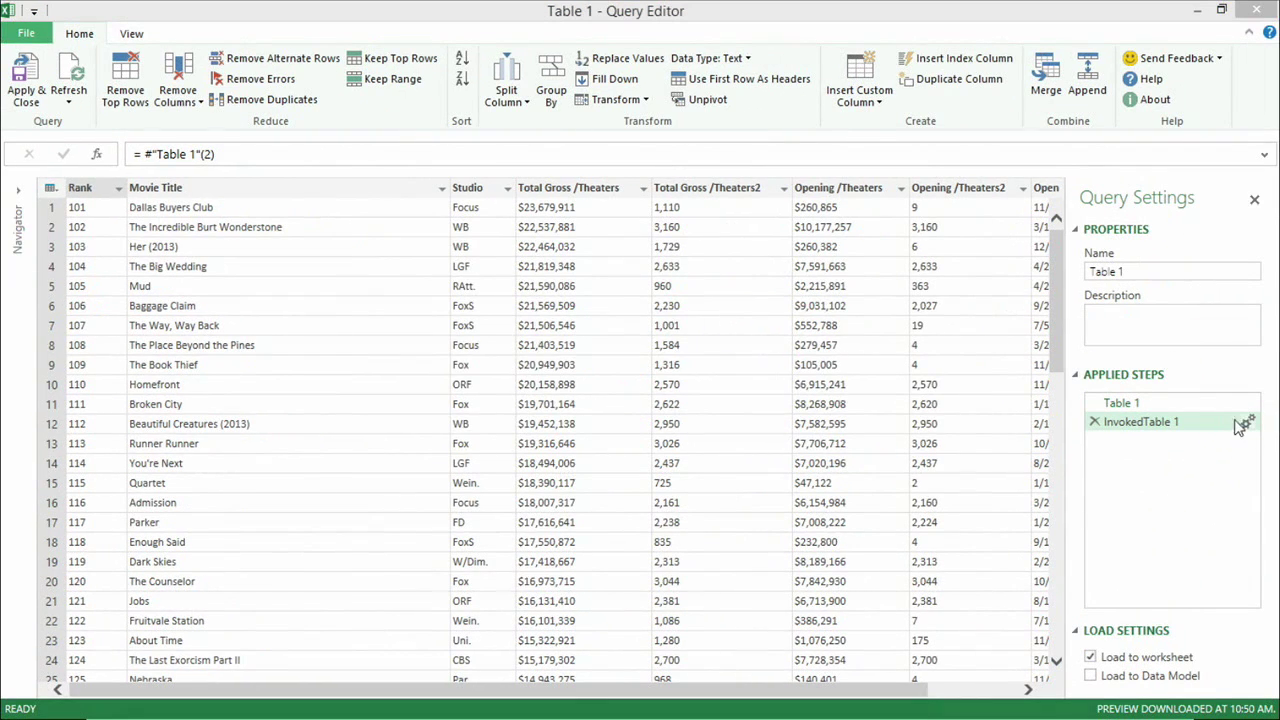
# Step: Rerun the function with pageNum 7 to check its last rows, and delete the invoked step
pyautogui.click(1245, 422)
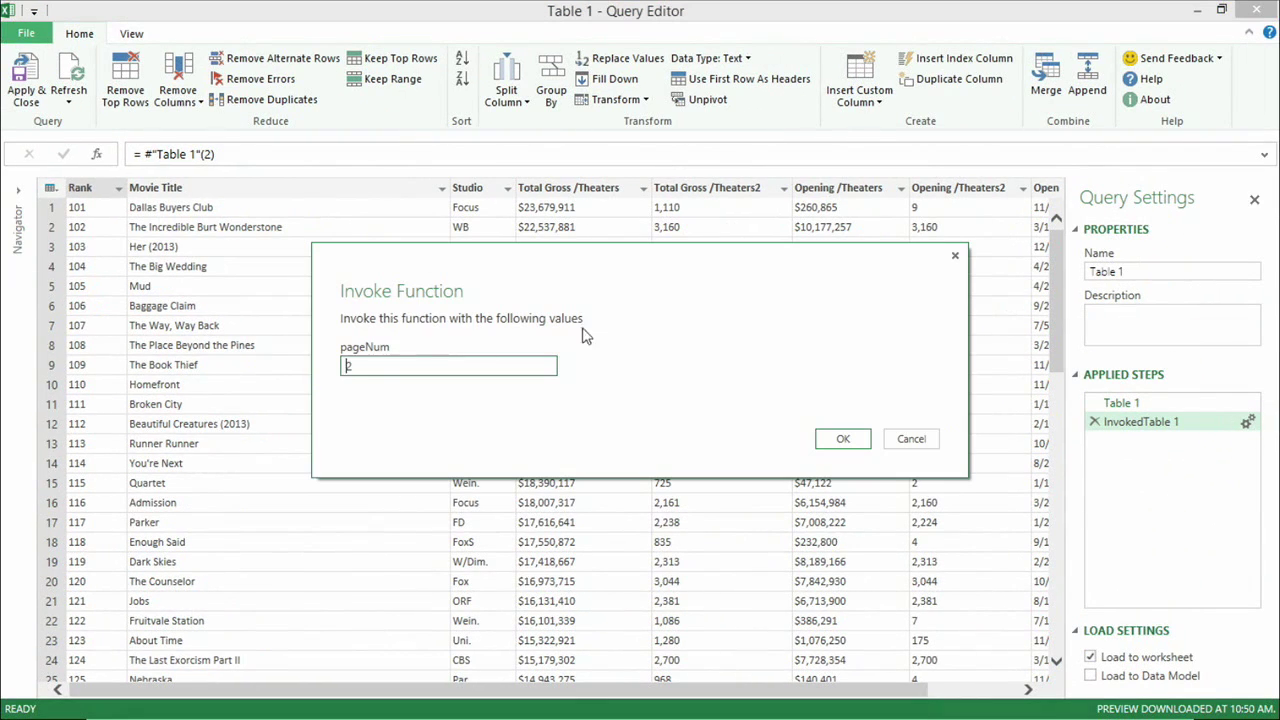
pyautogui.click(843, 438)
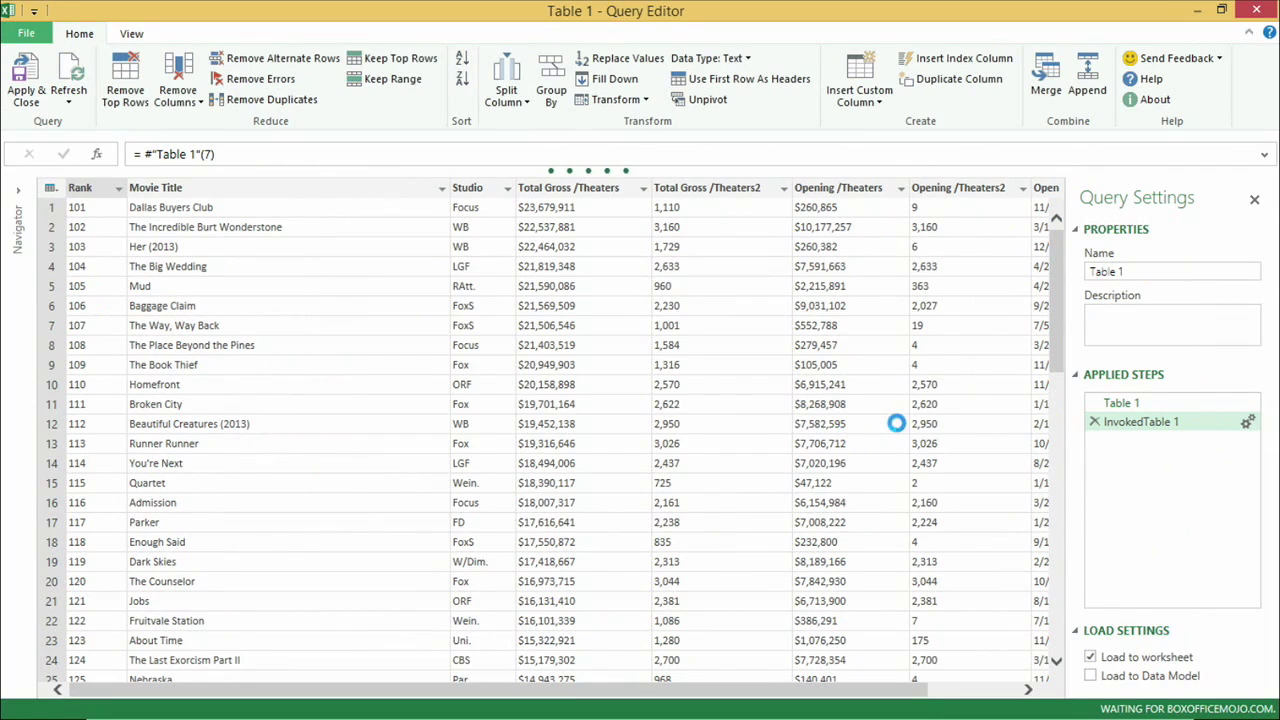
pyautogui.moveTo(1061, 244); pyautogui.dragTo(1043, 588)
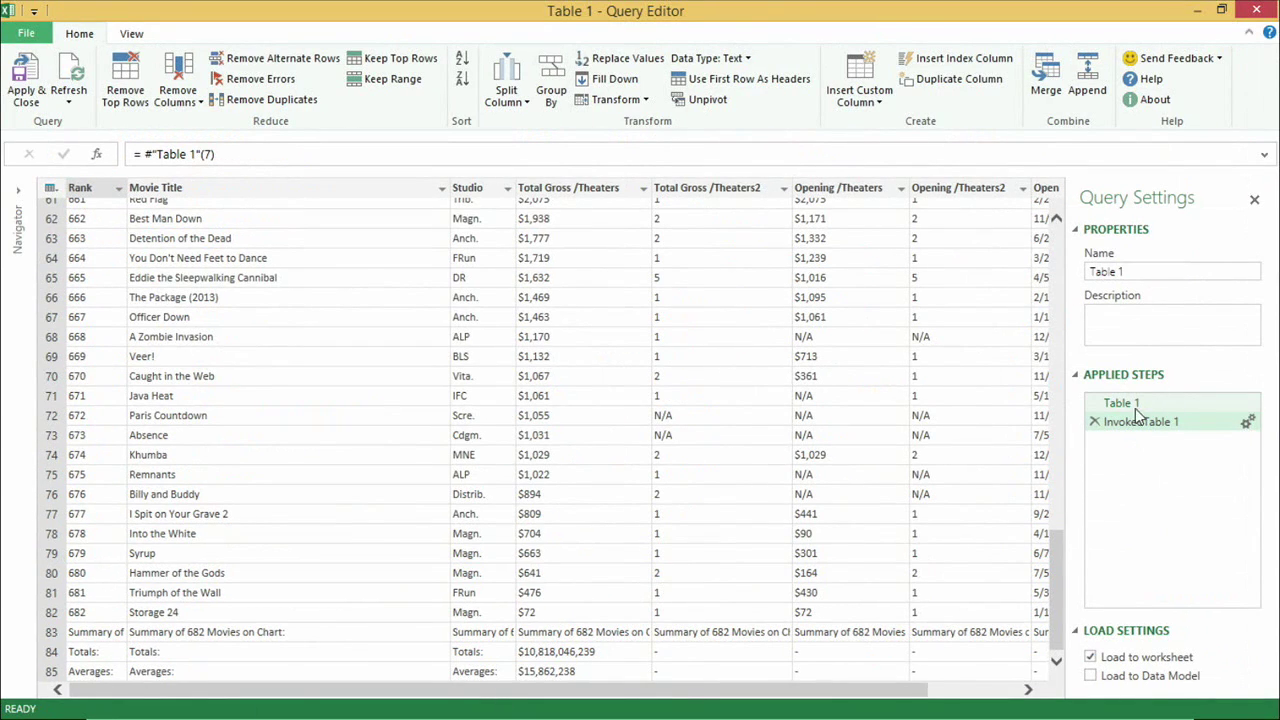
pyautogui.click(1095, 421)
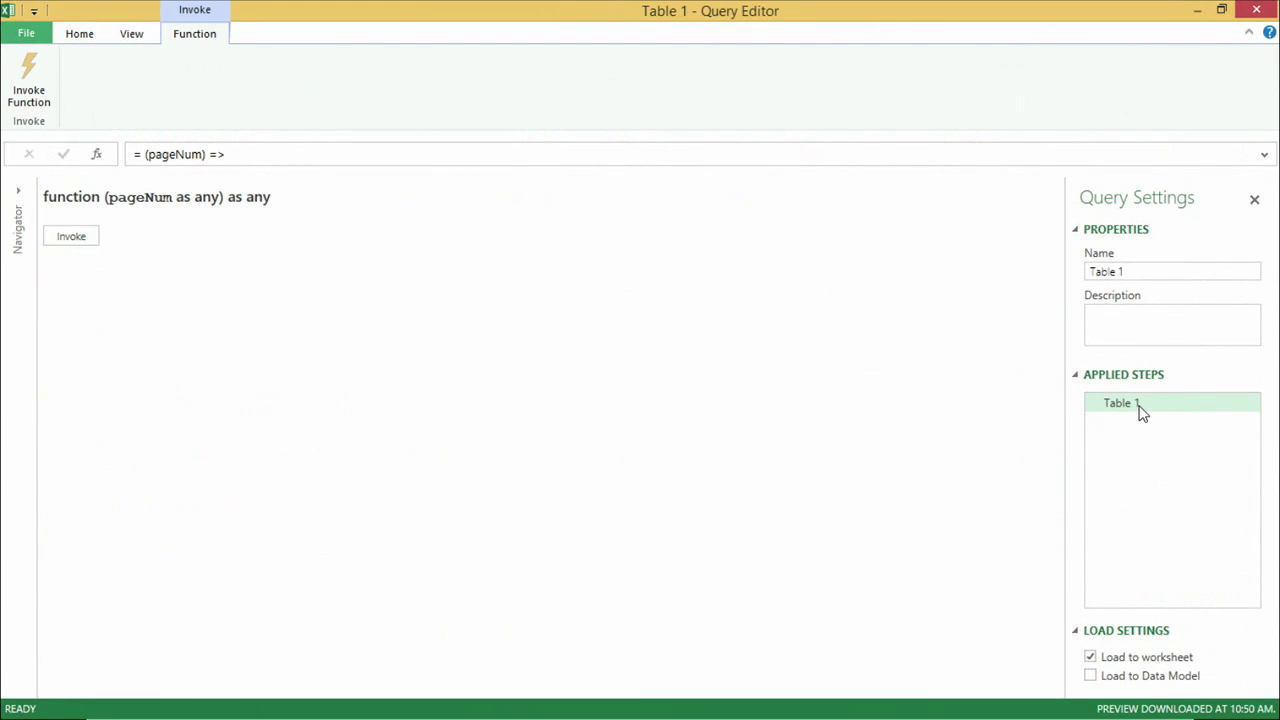
# Step: In the script's KeptFirstRows line, replace 100 with Table.RowCount(RenamedColumns) - 3 and apply the change
pyautogui.click(118, 38)
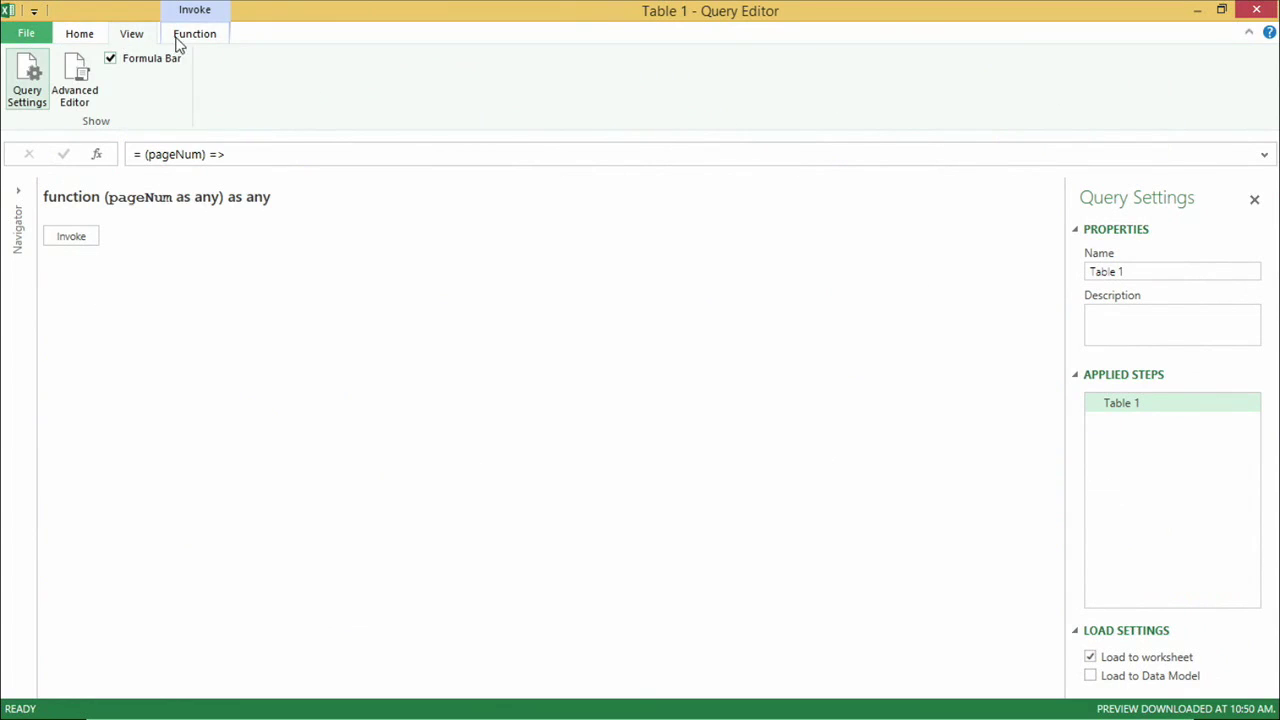
pyautogui.click(76, 80)
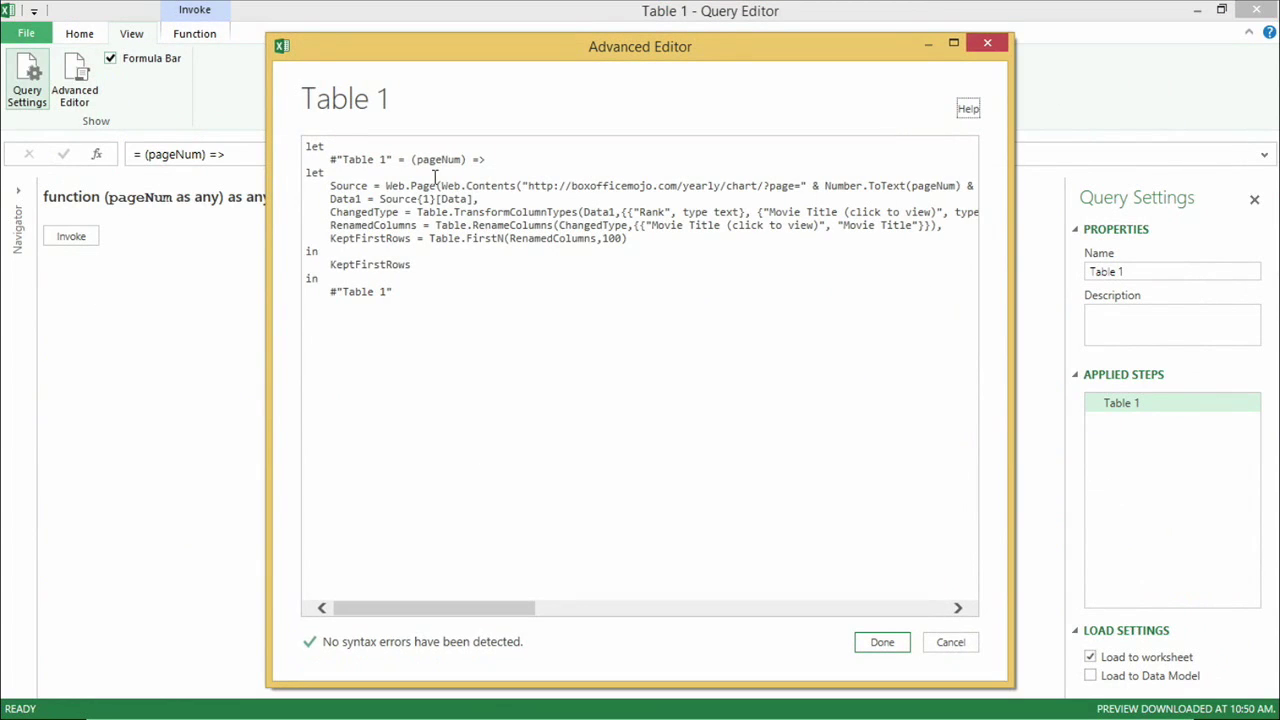
pyautogui.click(502, 170)
pyautogui.doubleClick(613, 240)
pyautogui.write('Table.RowCount(')
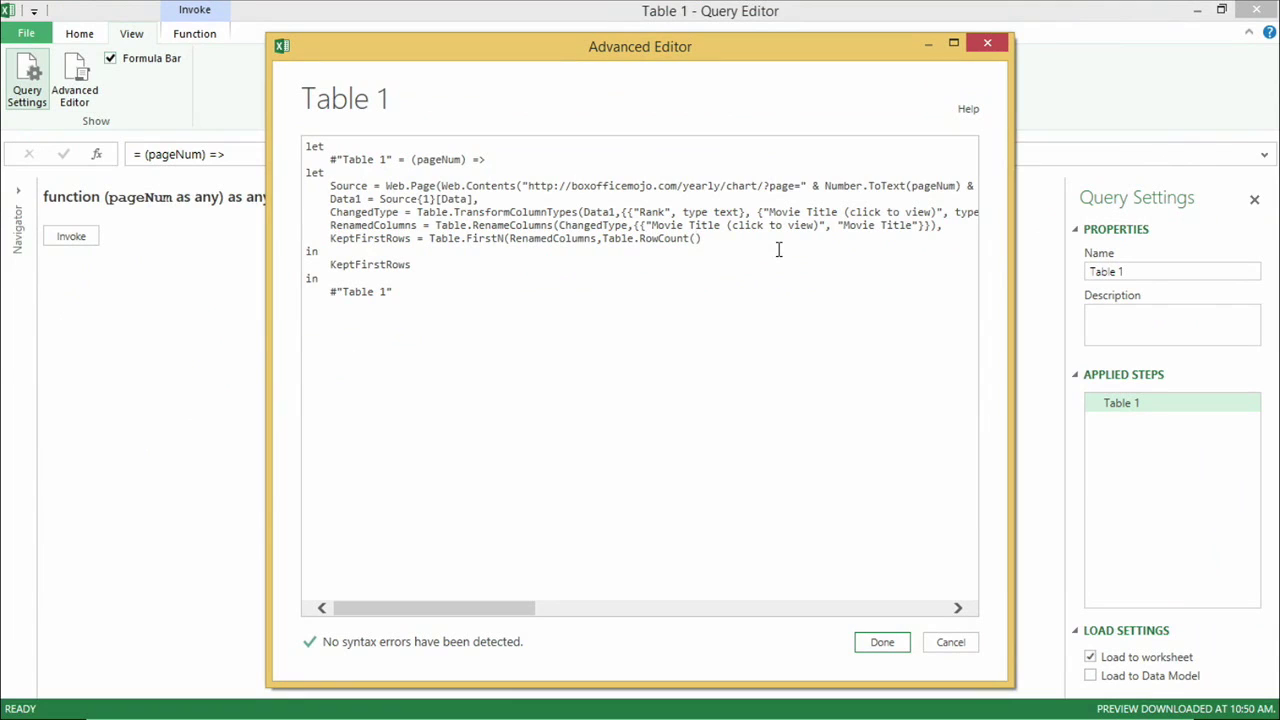
pyautogui.doubleClick(380, 225)
pyautogui.hotkey('ctrl', 'c')
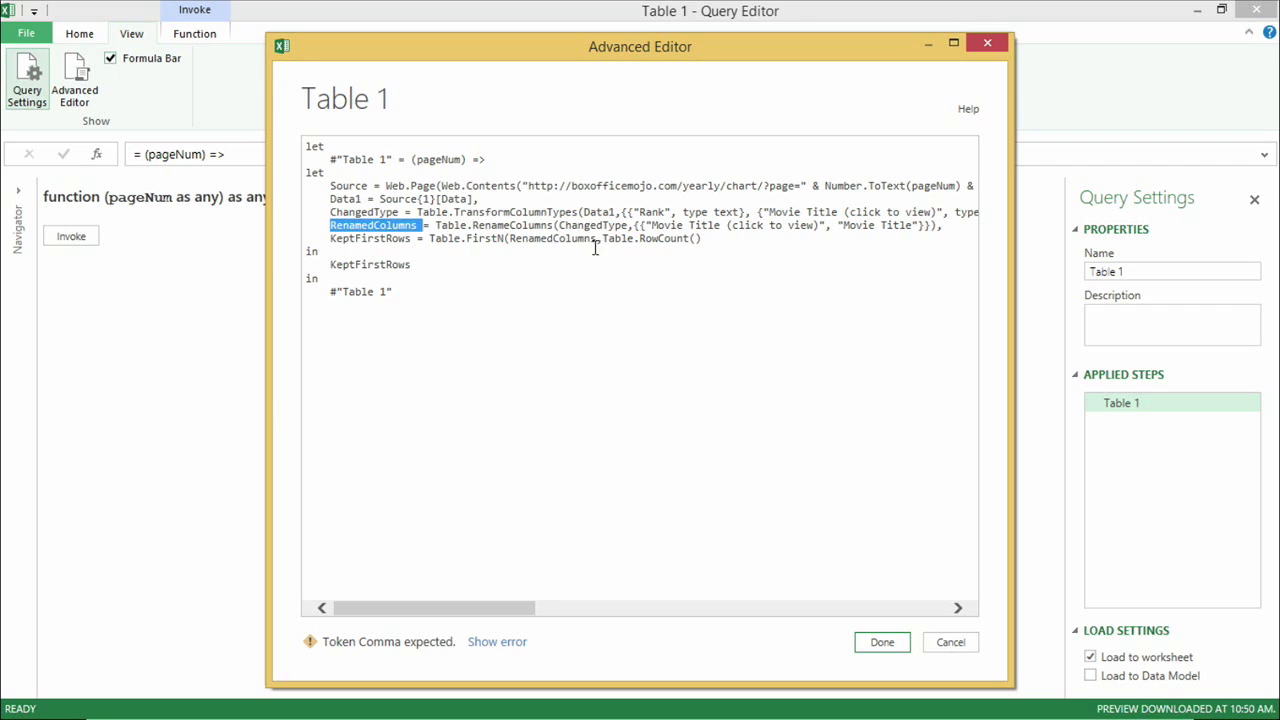
pyautogui.click(694, 240)
pyautogui.hotkey('ctrl', 'v')
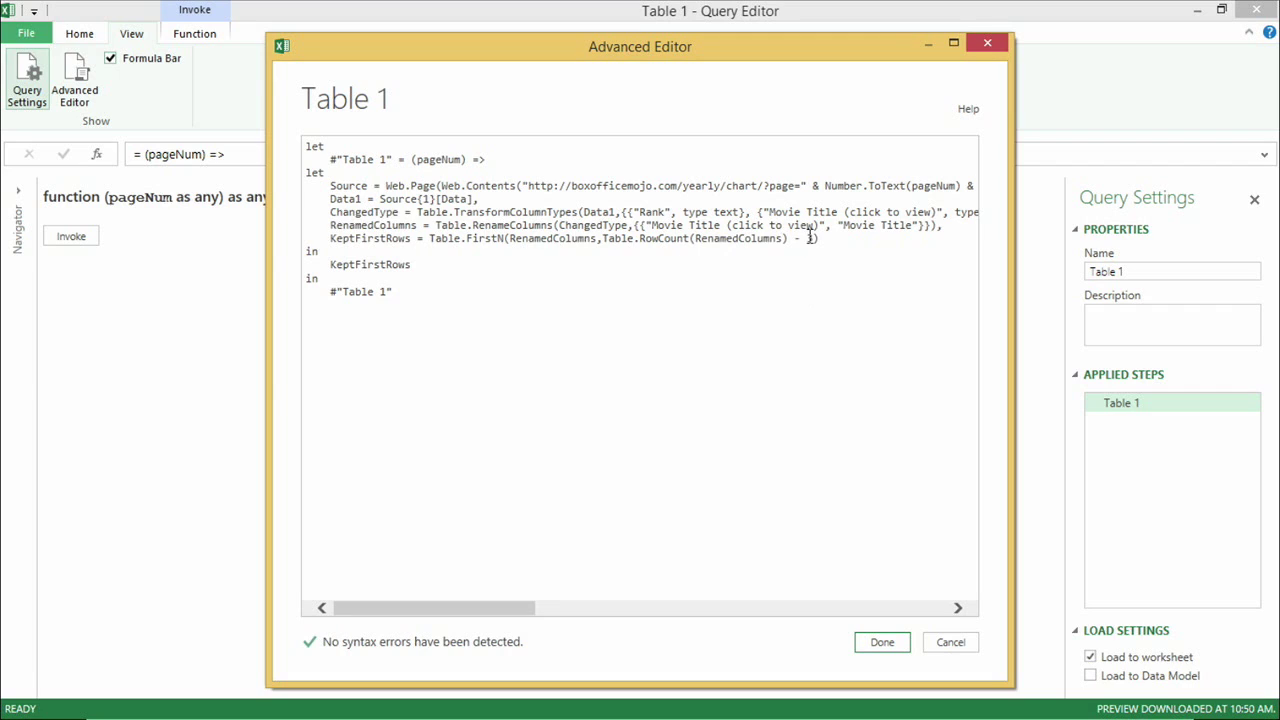
pyautogui.click(897, 644)
# Step: Test the function with pageNum 7, check the end of the returned table, and remove the invoked step
pyautogui.click(90, 240)
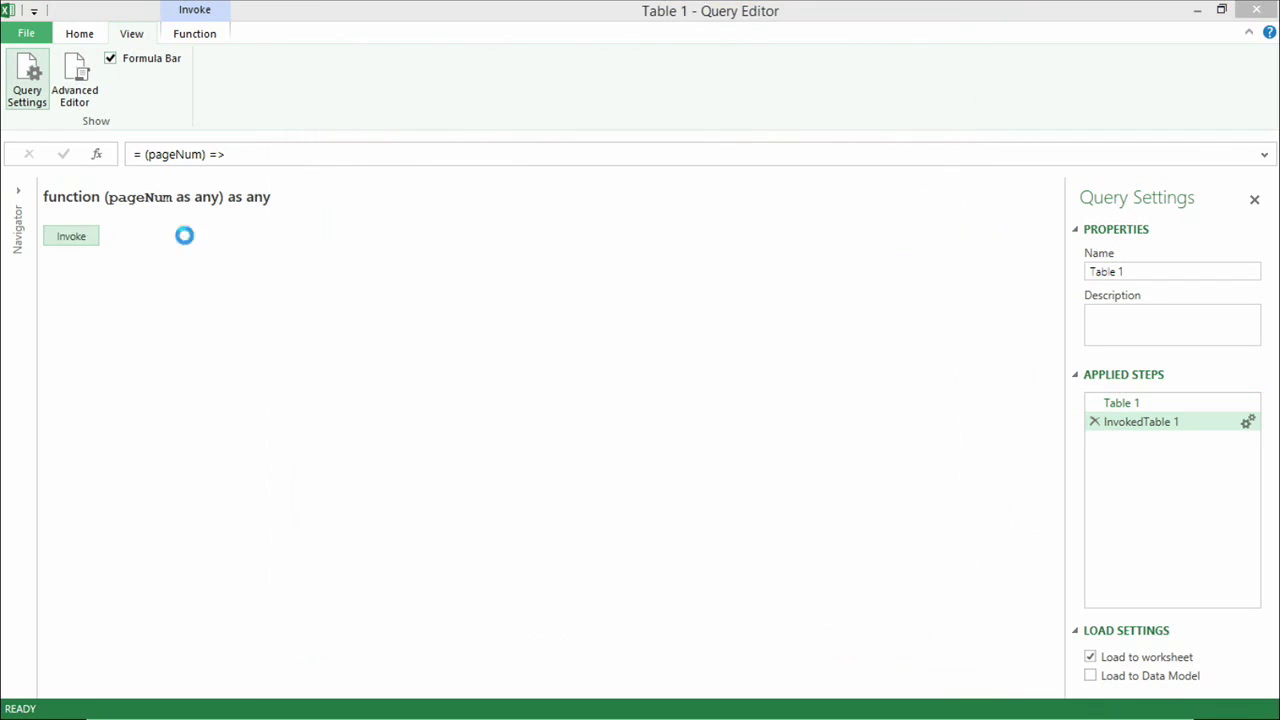
pyautogui.write('7')
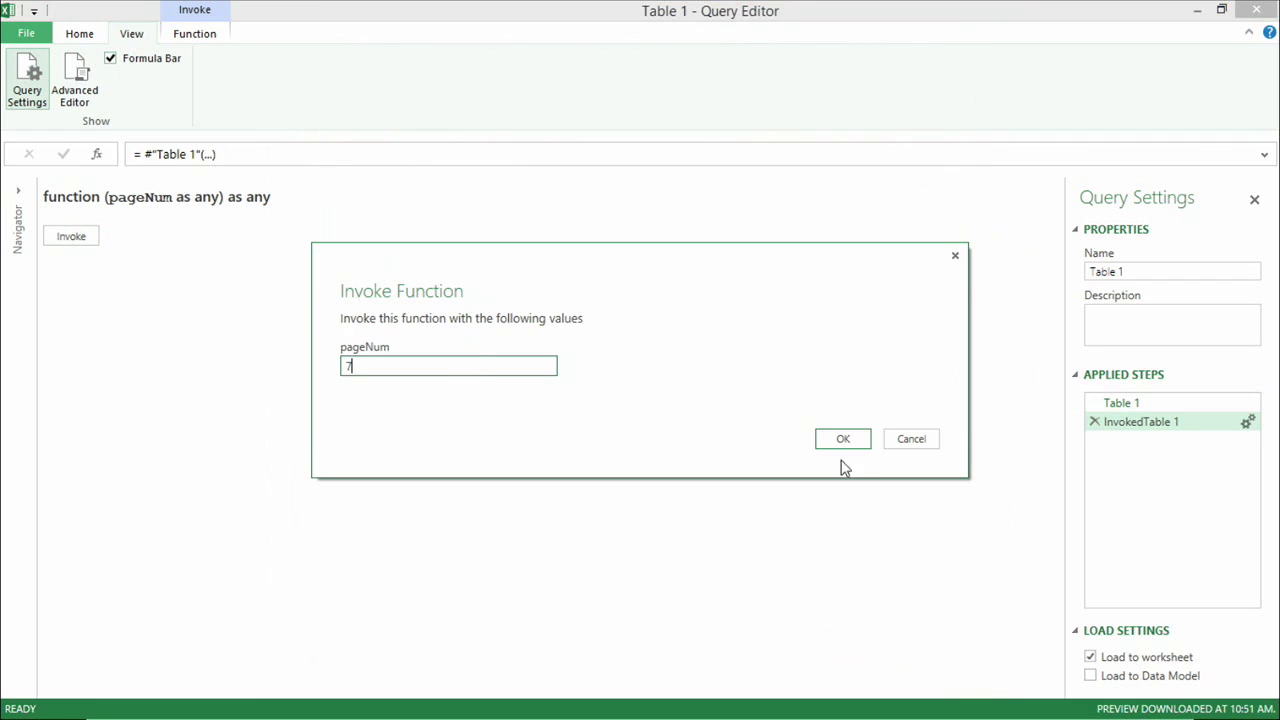
pyautogui.click(843, 438)
pyautogui.scroll(-5, 453, 495)
pyautogui.scroll(-13, 453, 495)
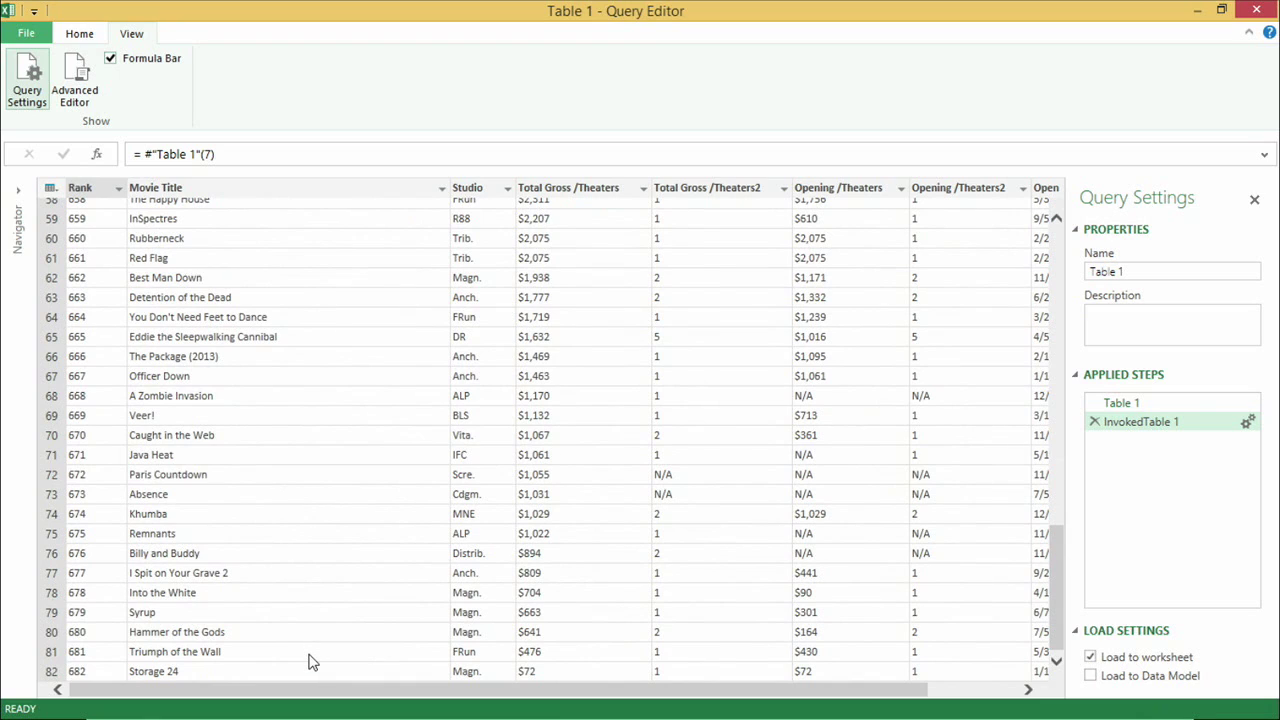
pyautogui.scroll(19, 297, 643)
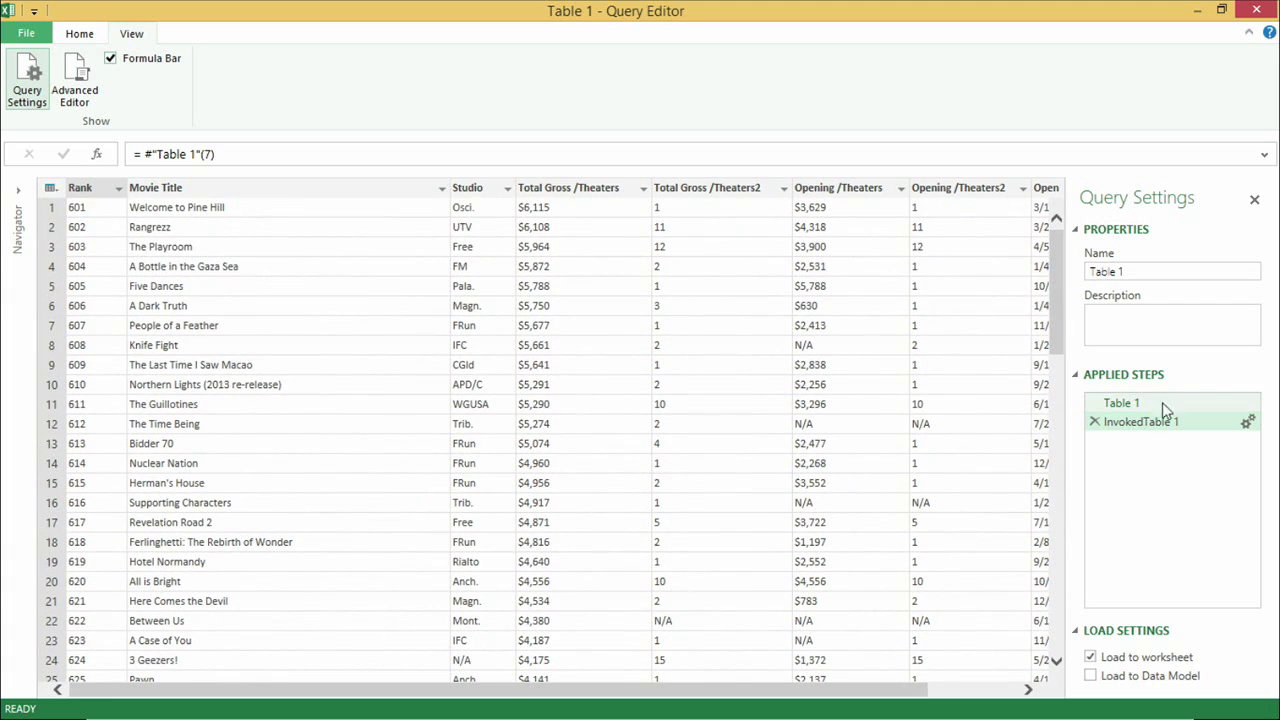
pyautogui.click(1095, 423)
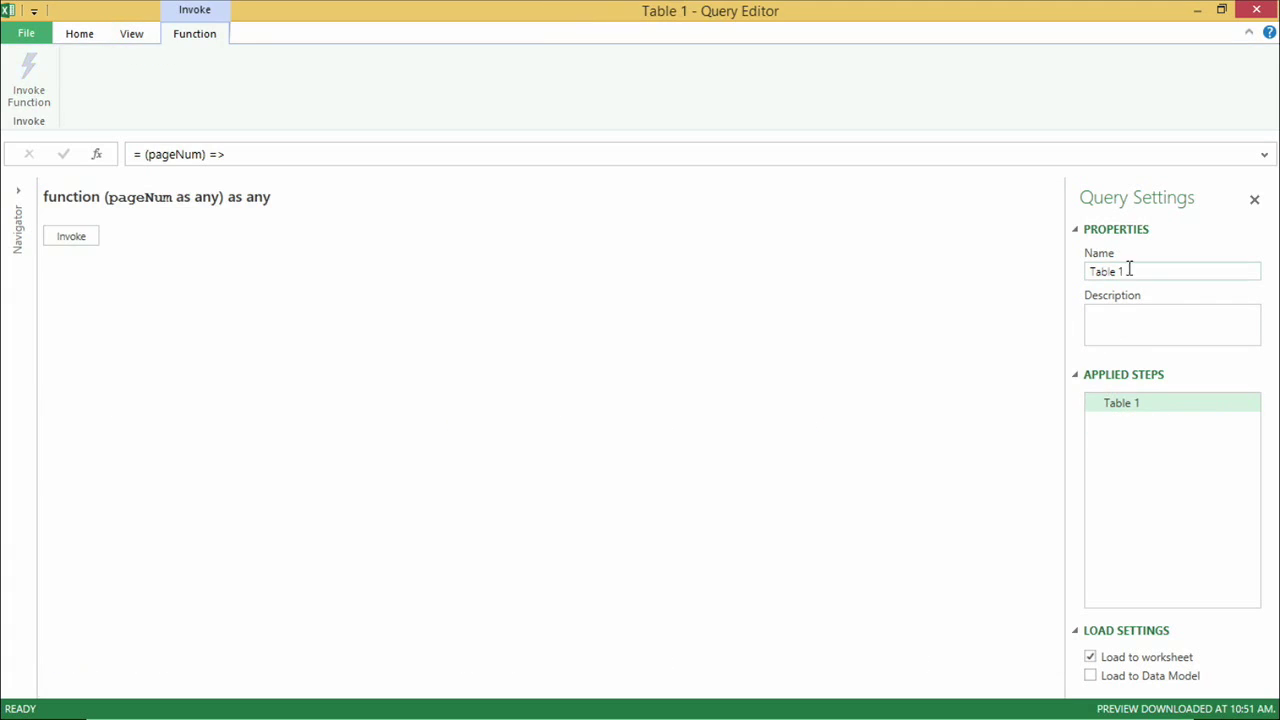
# Step: Rename the function query to GetPage, and apply and close it
pyautogui.moveTo(1129, 269); pyautogui.dragTo(938, 258)
pyautogui.write('GetP')
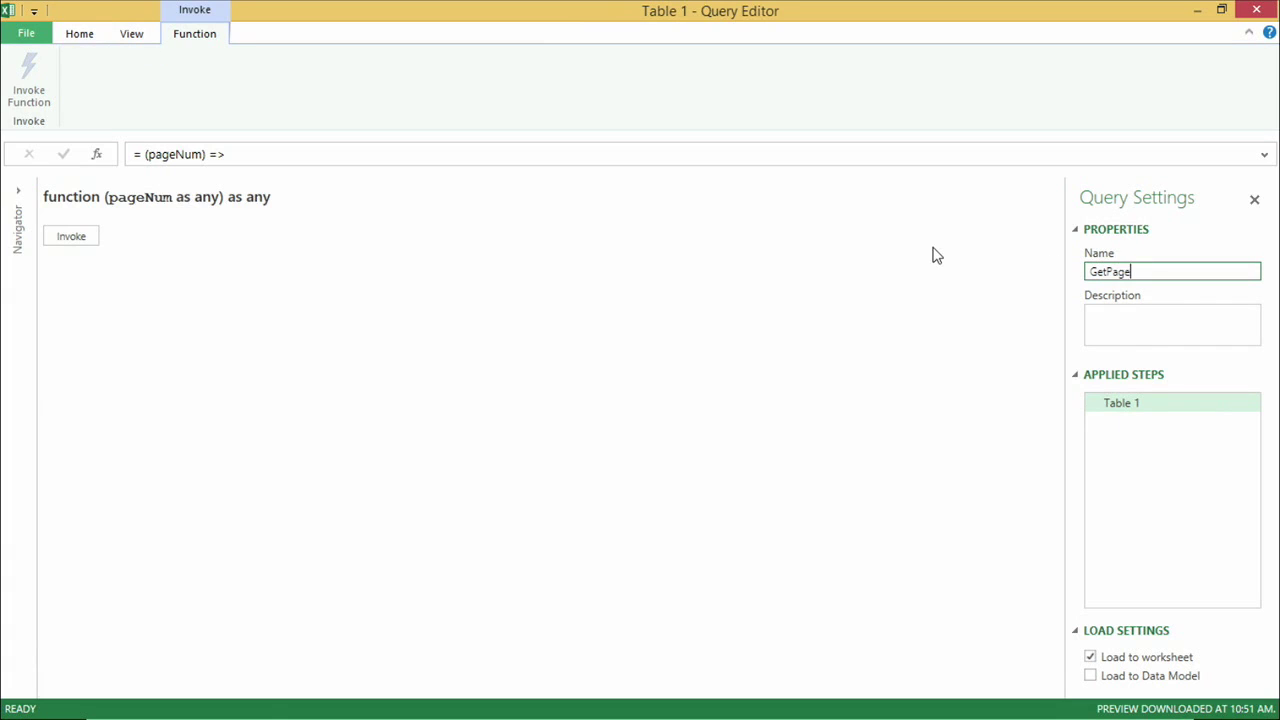
pyautogui.write('age')
pyautogui.click(95, 34)
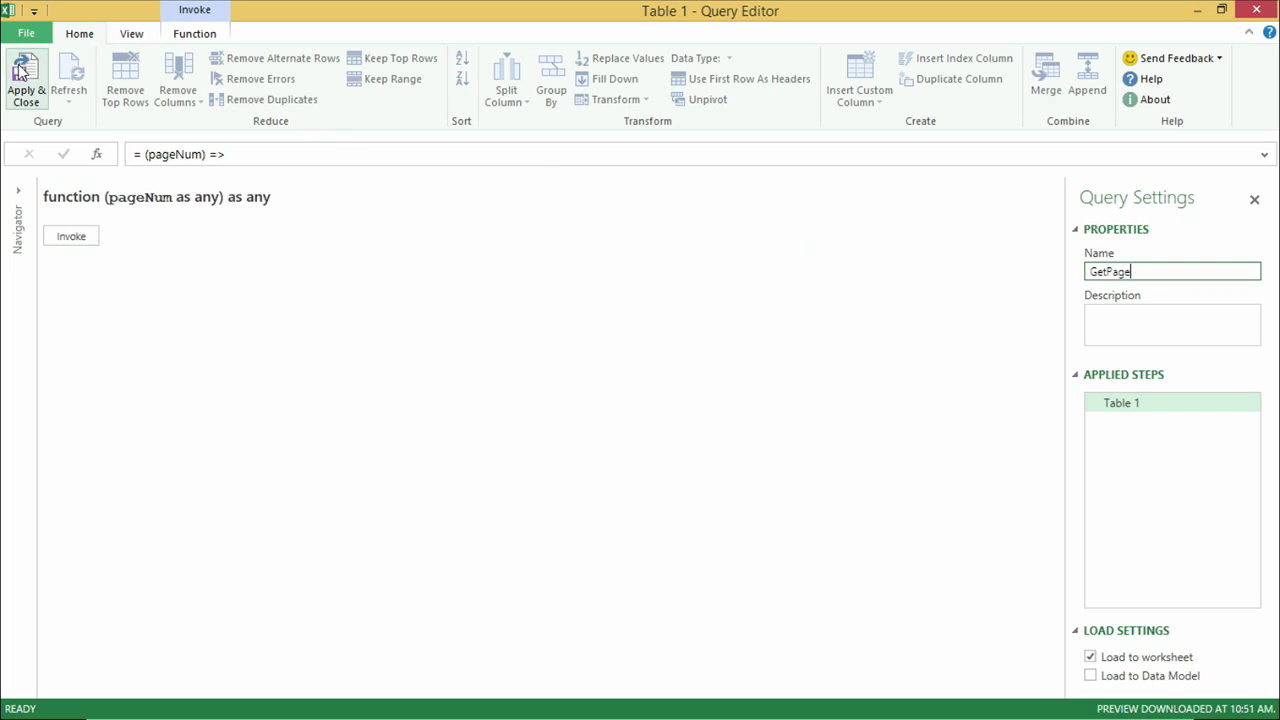
pyautogui.hotkey('alt', 'h')
pyautogui.press('c')
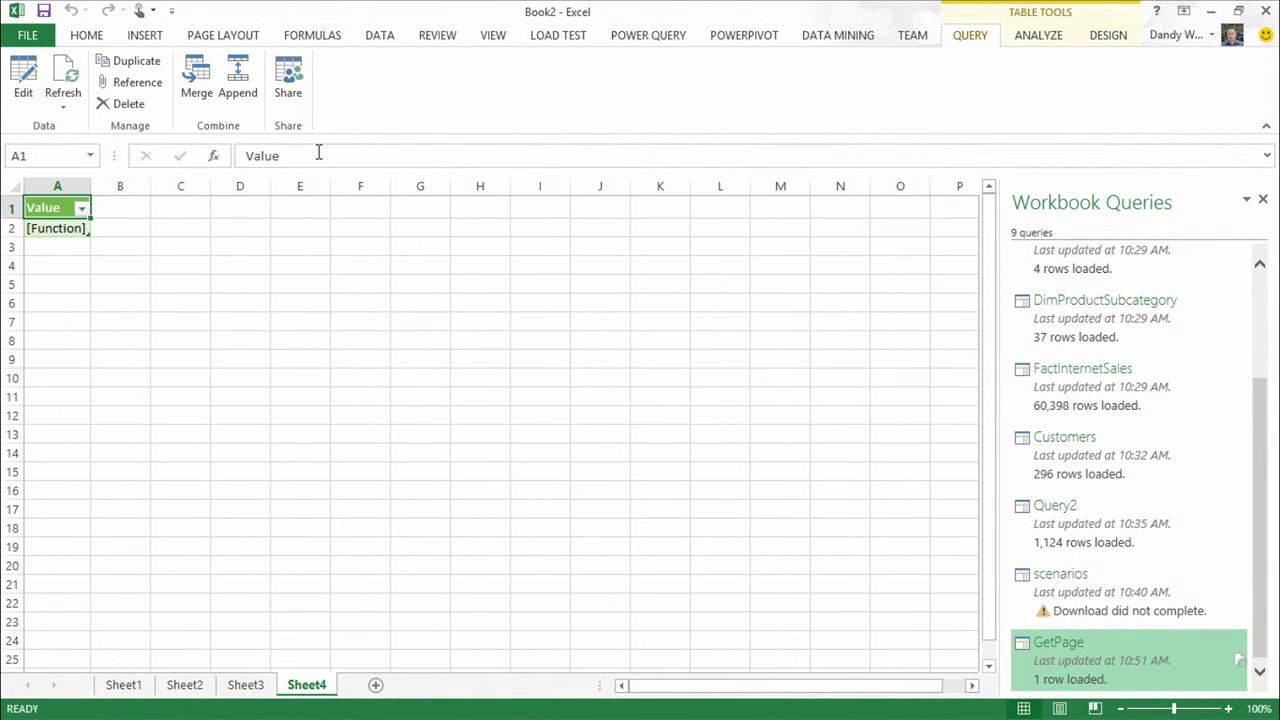
# Step: Create a blank query that generates a list of page numbers with the formula = {1..7}
pyautogui.click(676, 45)
pyautogui.click(238, 110)
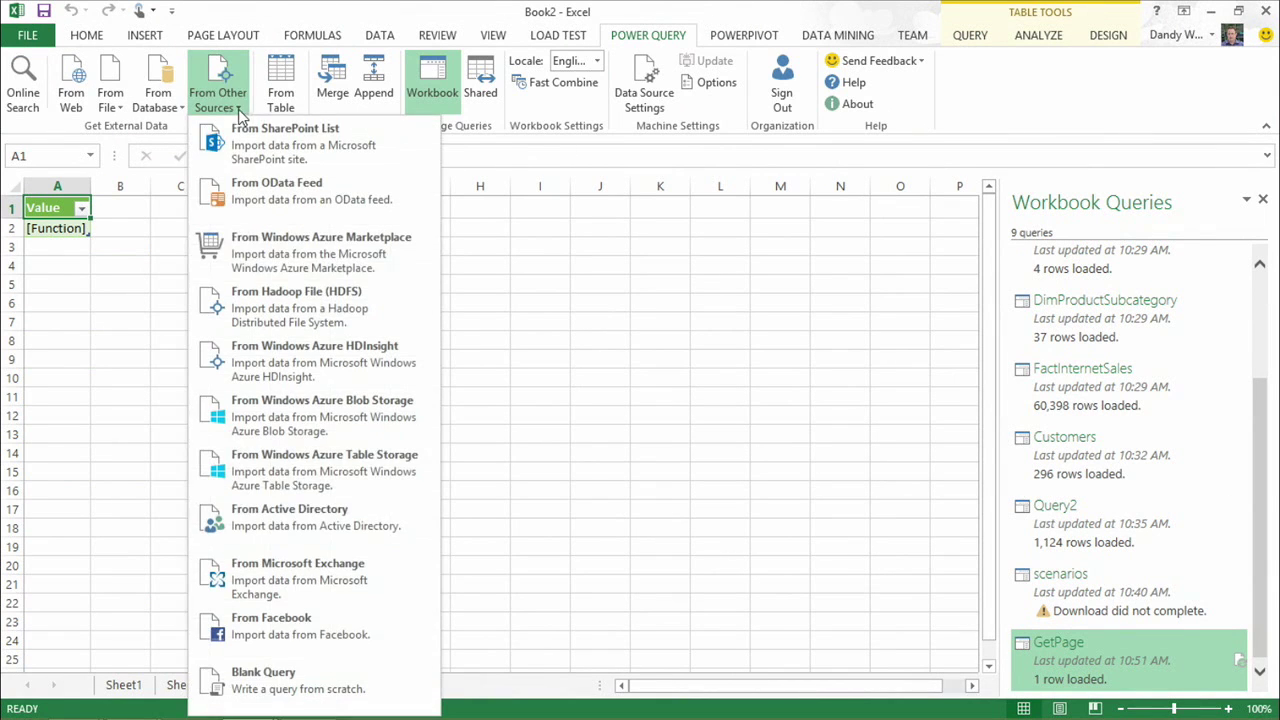
pyautogui.click(300, 682)
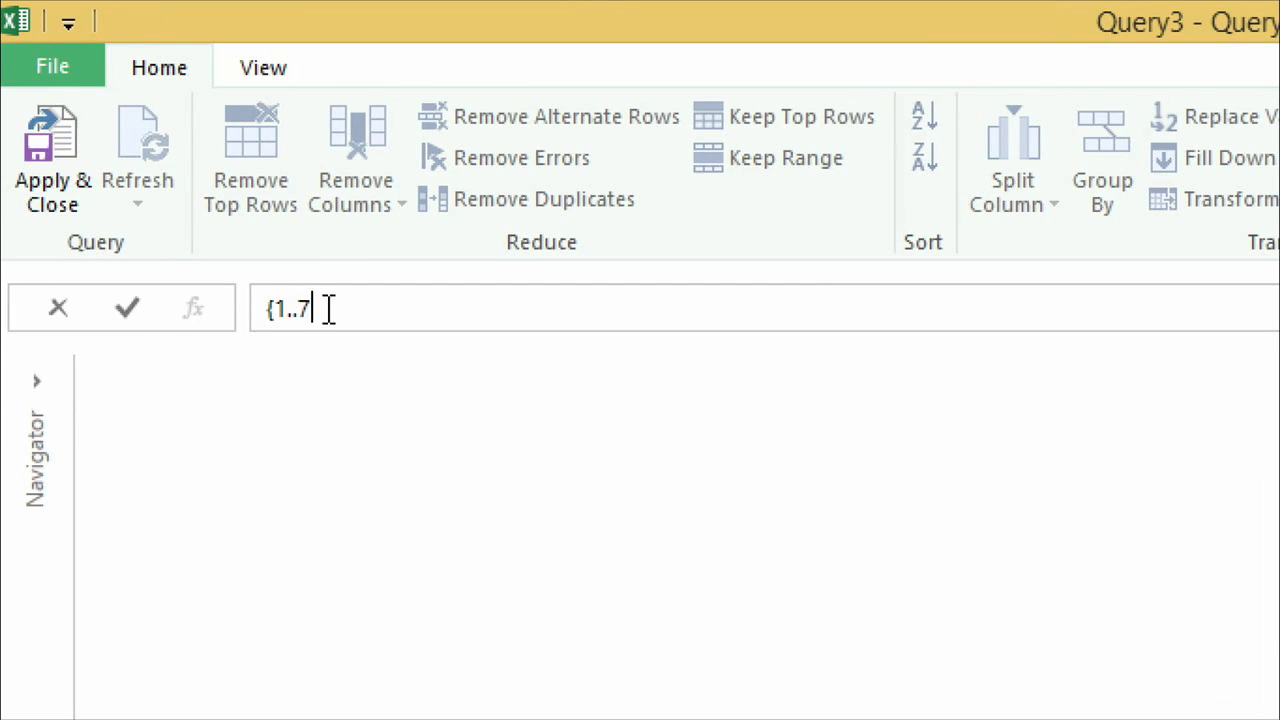
pyautogui.write('}')
pyautogui.press('Return')
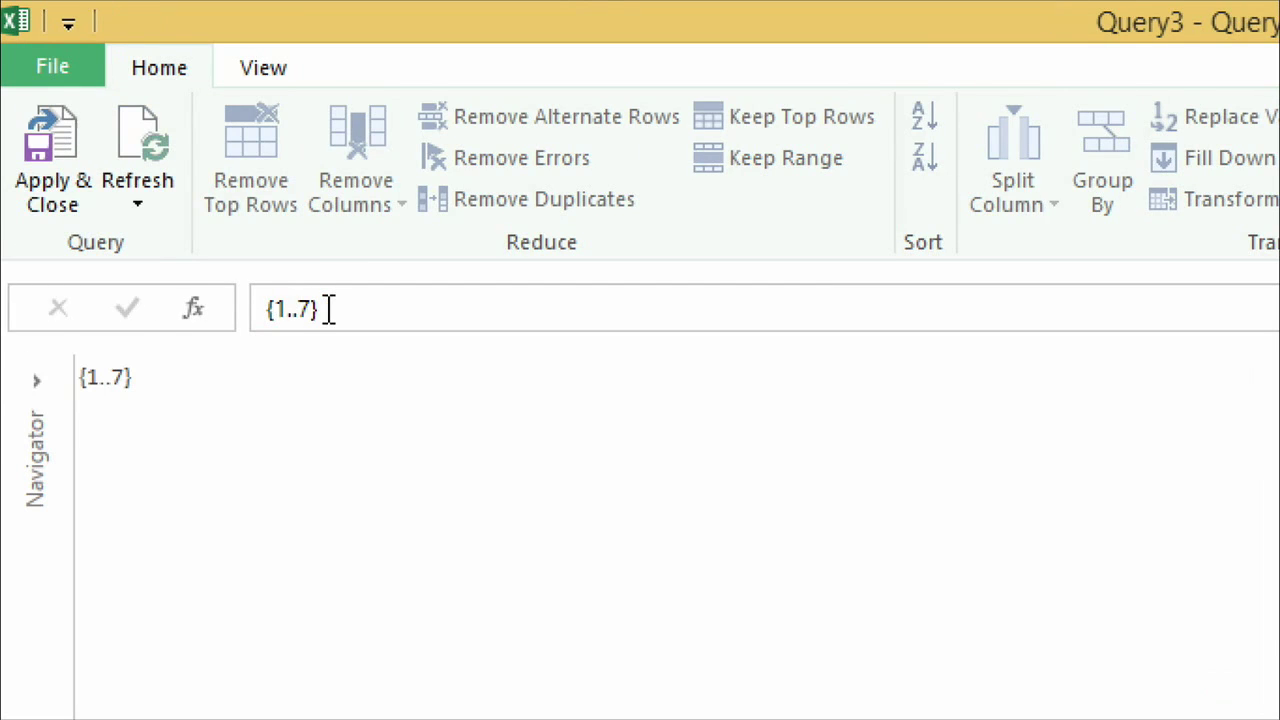
pyautogui.write('=')
pyautogui.press('Return')
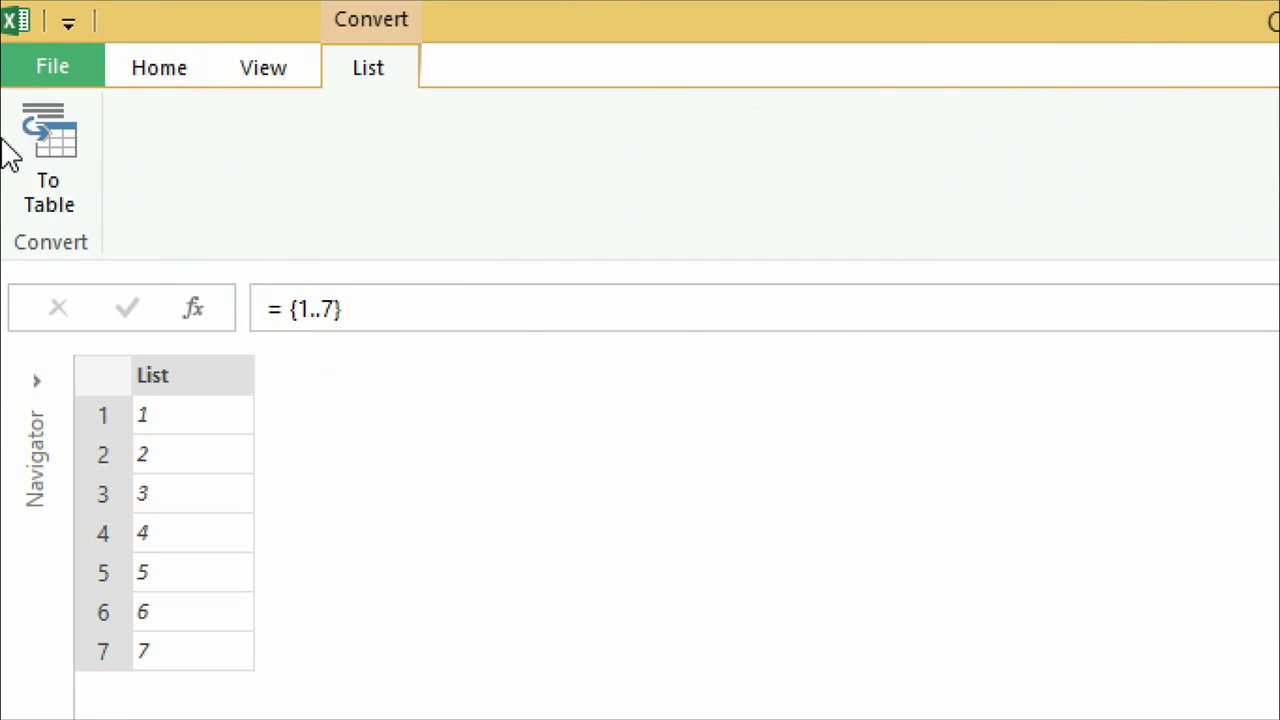
# Step: Convert the list to a table with no delimiter and rename its column to Page
pyautogui.click(44, 162)
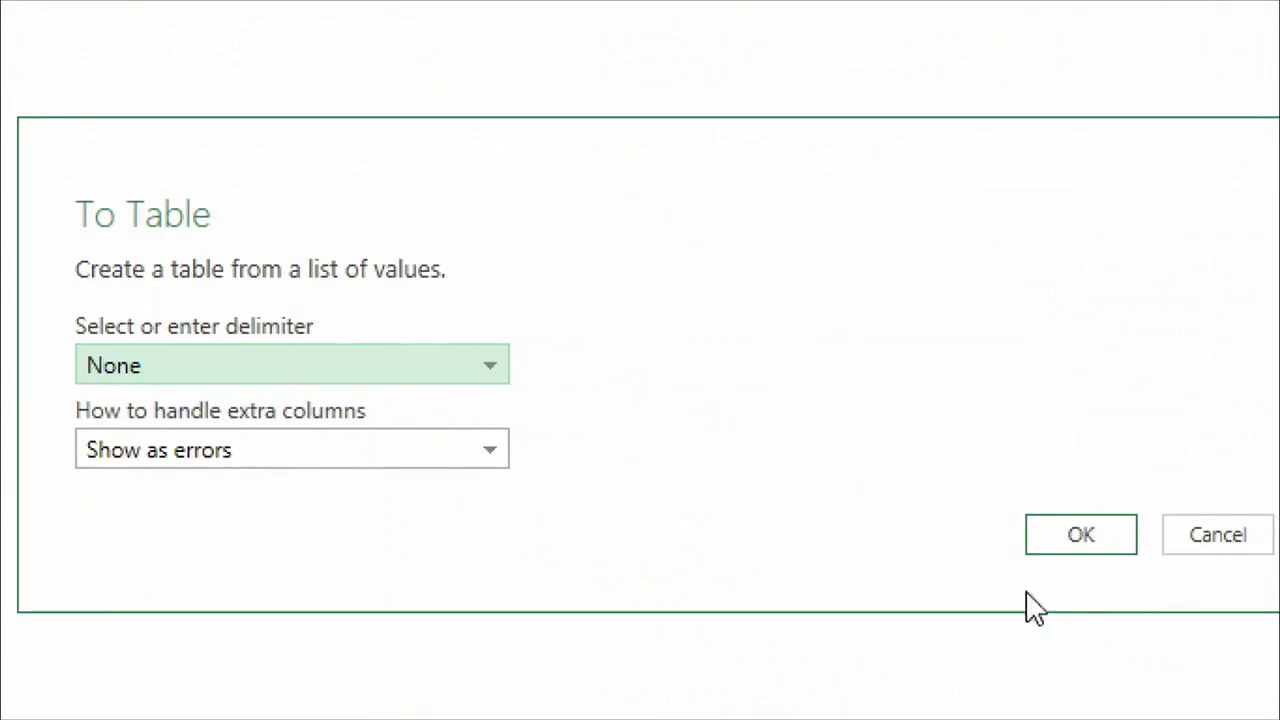
pyautogui.click(1051, 543)
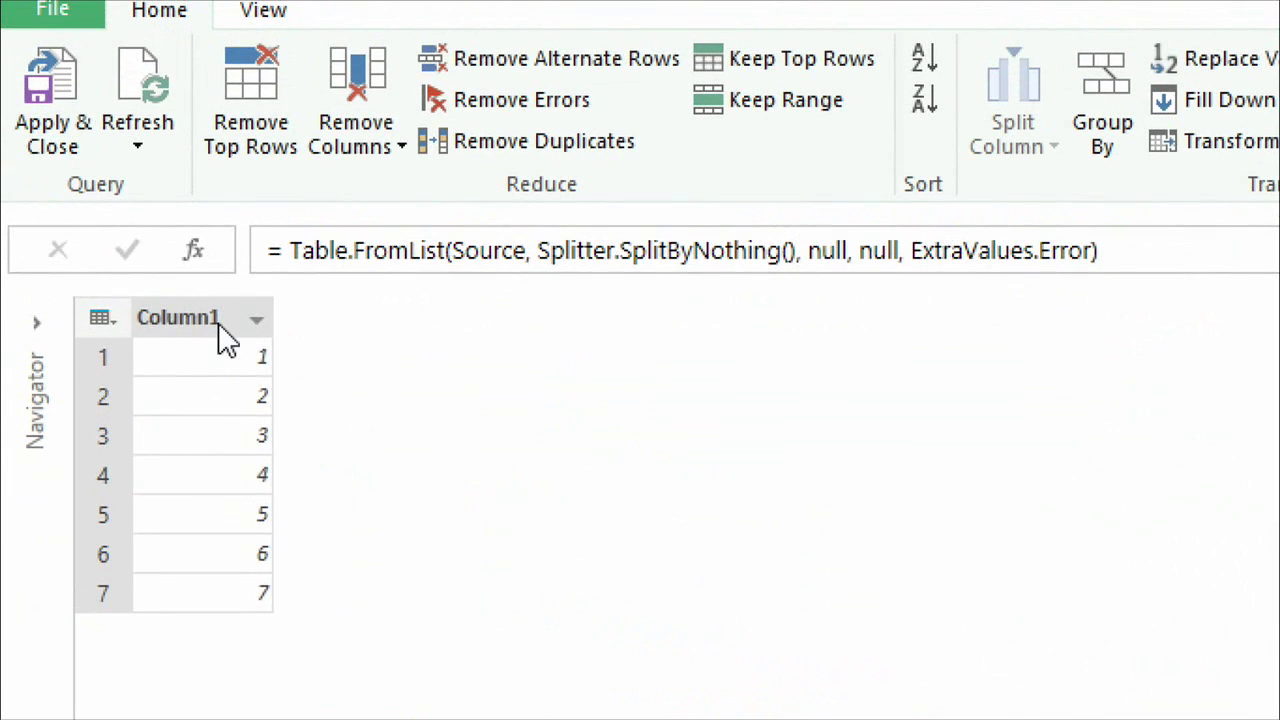
pyautogui.doubleClick(220, 322)
pyautogui.write('PAge')
pyautogui.press('BackSpace')
pyautogui.press('BackSpace')
pyautogui.press('BackSpace')
pyautogui.write('age')
pyautogui.press('Return')
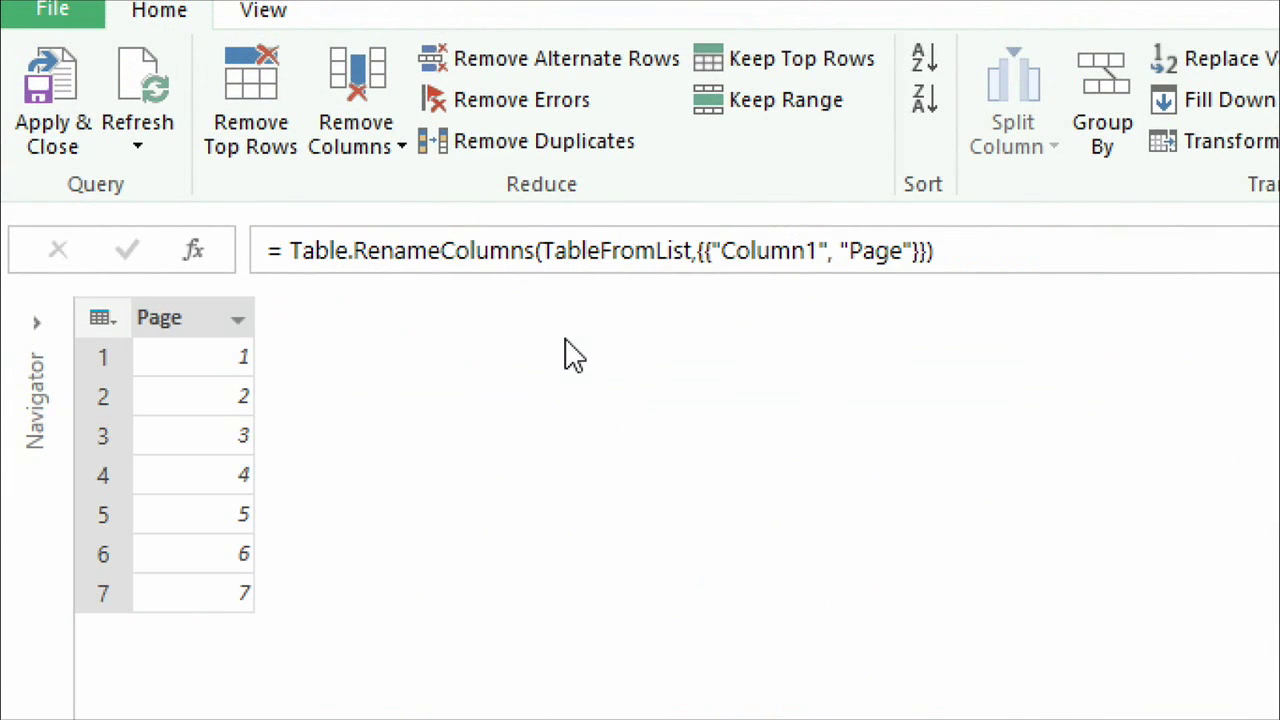
# Step: Insert a custom column with the formula = GetPage([Page]) to call the function for each page number
pyautogui.click(871, 104)
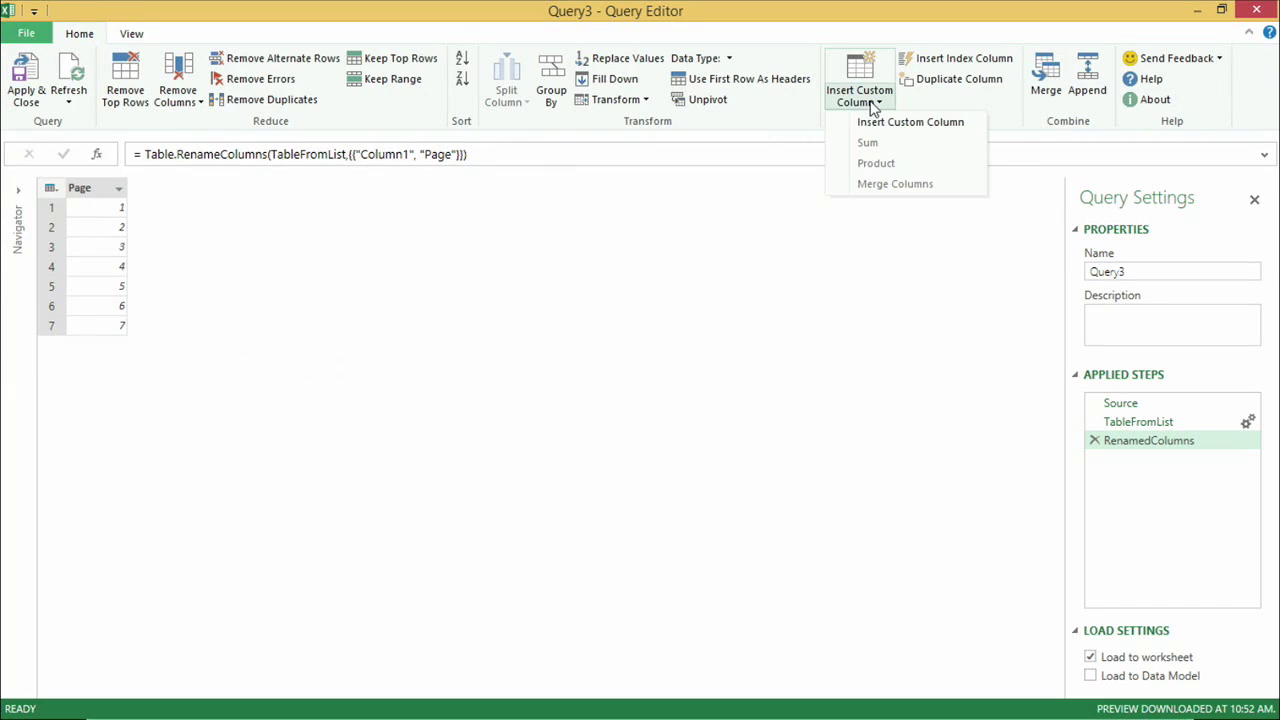
pyautogui.click(885, 122)
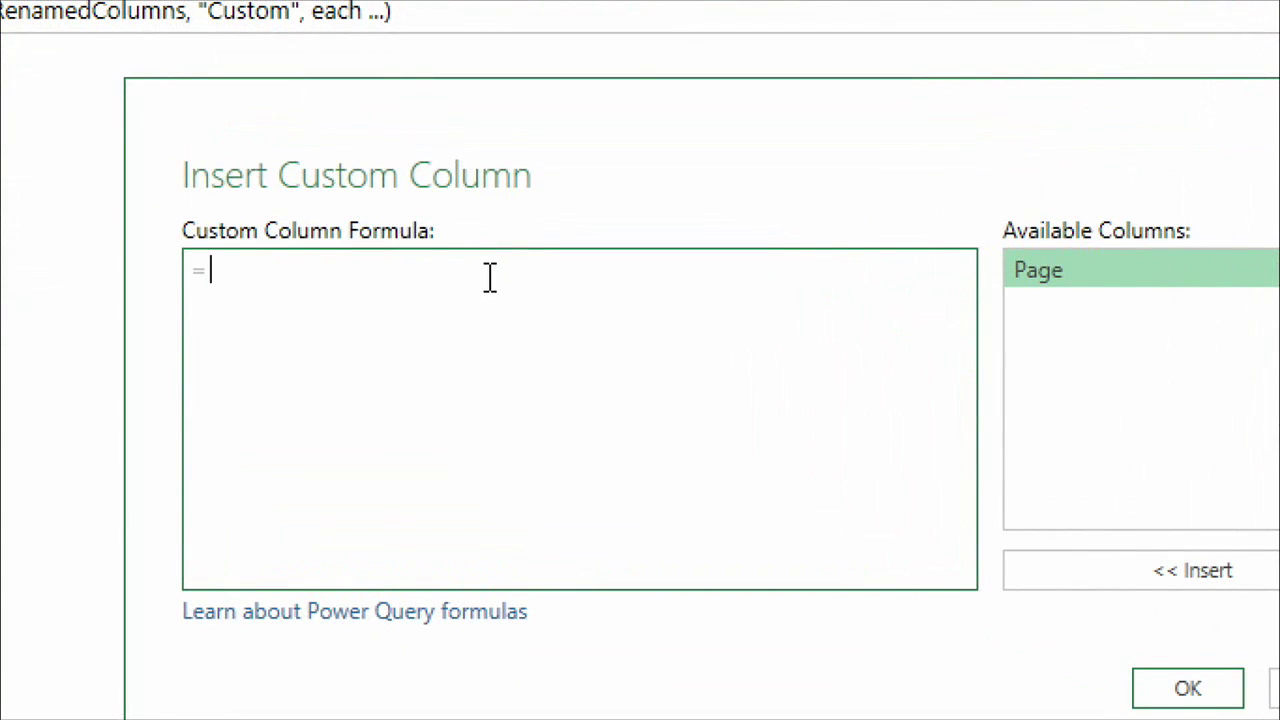
pyautogui.write('GetPage(')
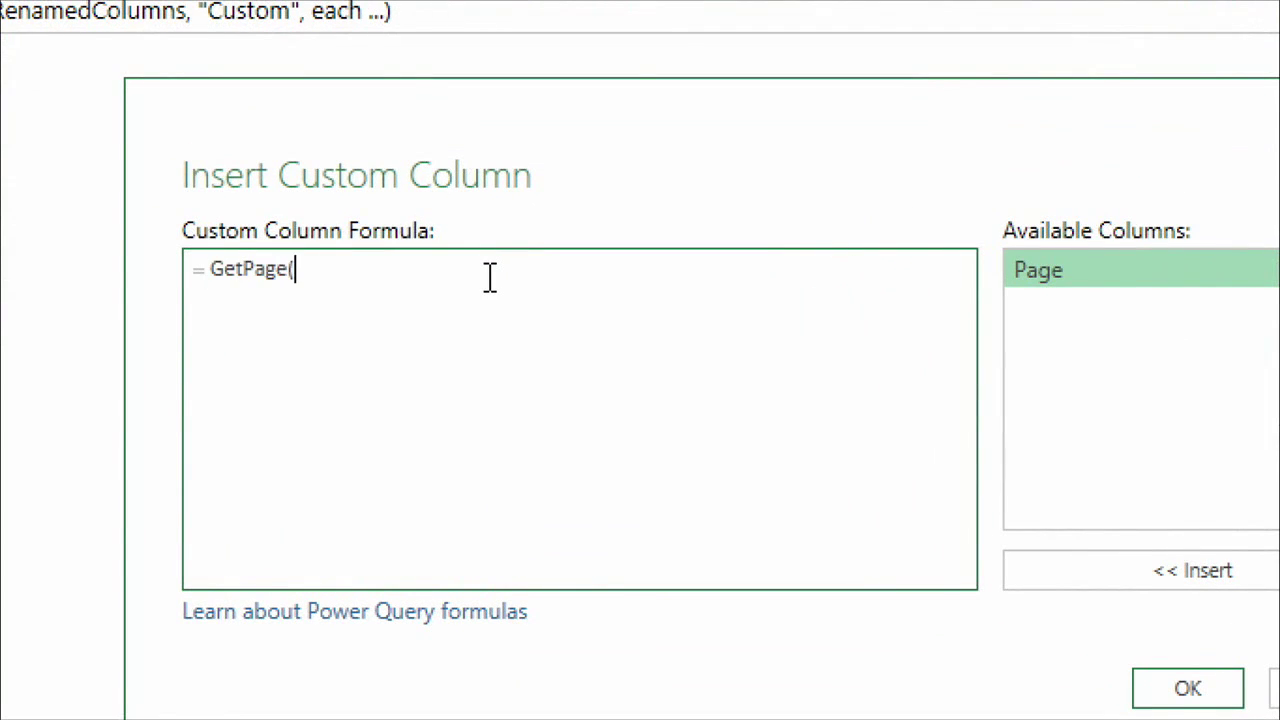
pyautogui.doubleClick(1072, 280)
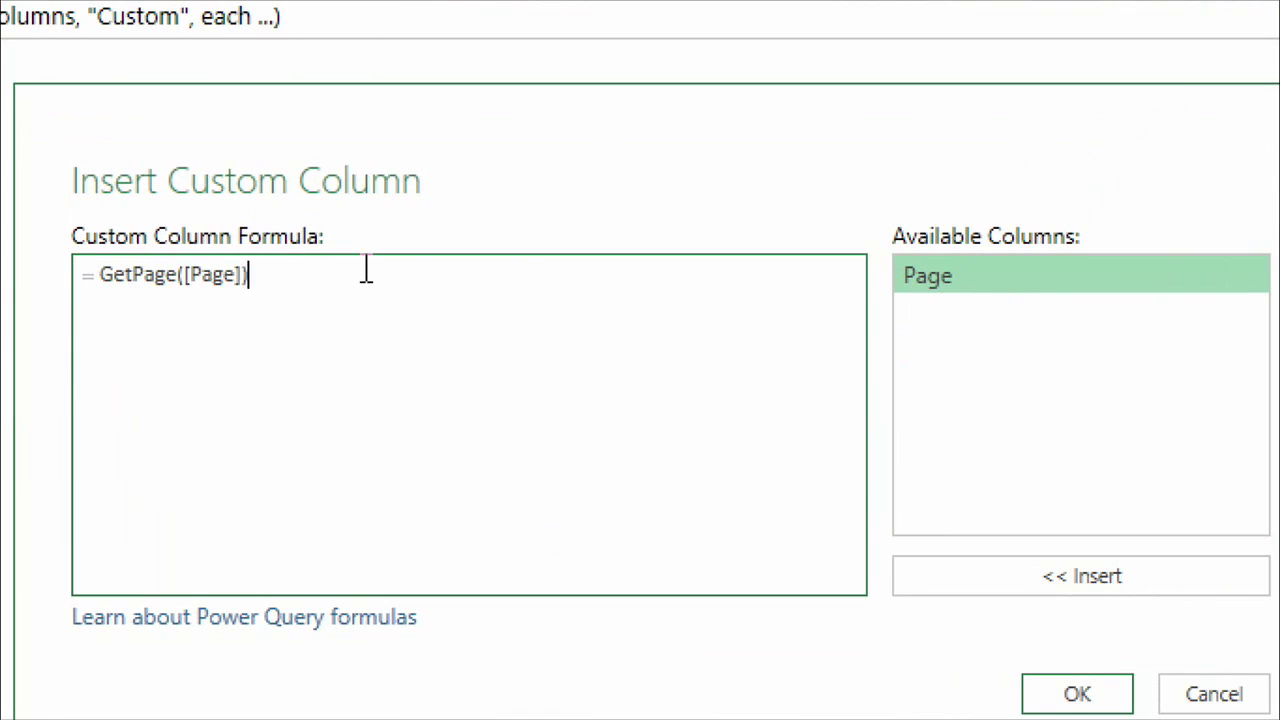
pyautogui.click(1078, 696)
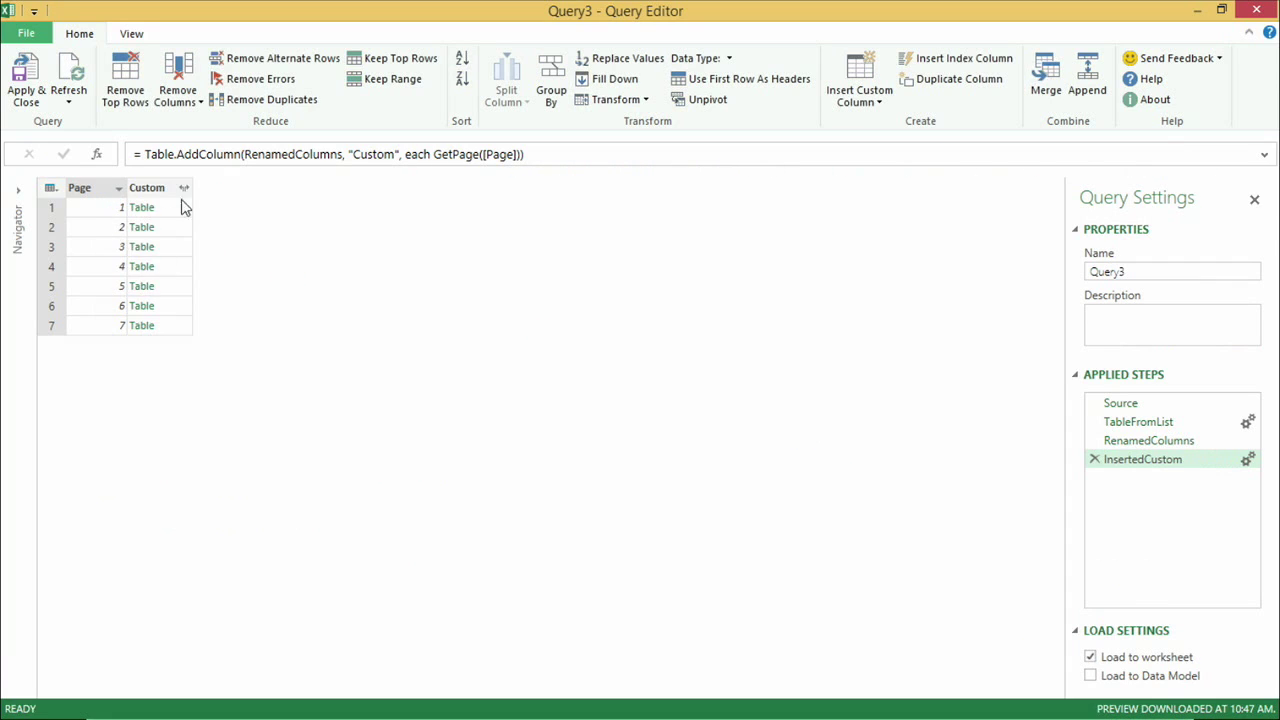
# Step: Expand the Custom column into all of its nested table columns and check the rows across the page numbers
pyautogui.click(184, 189)
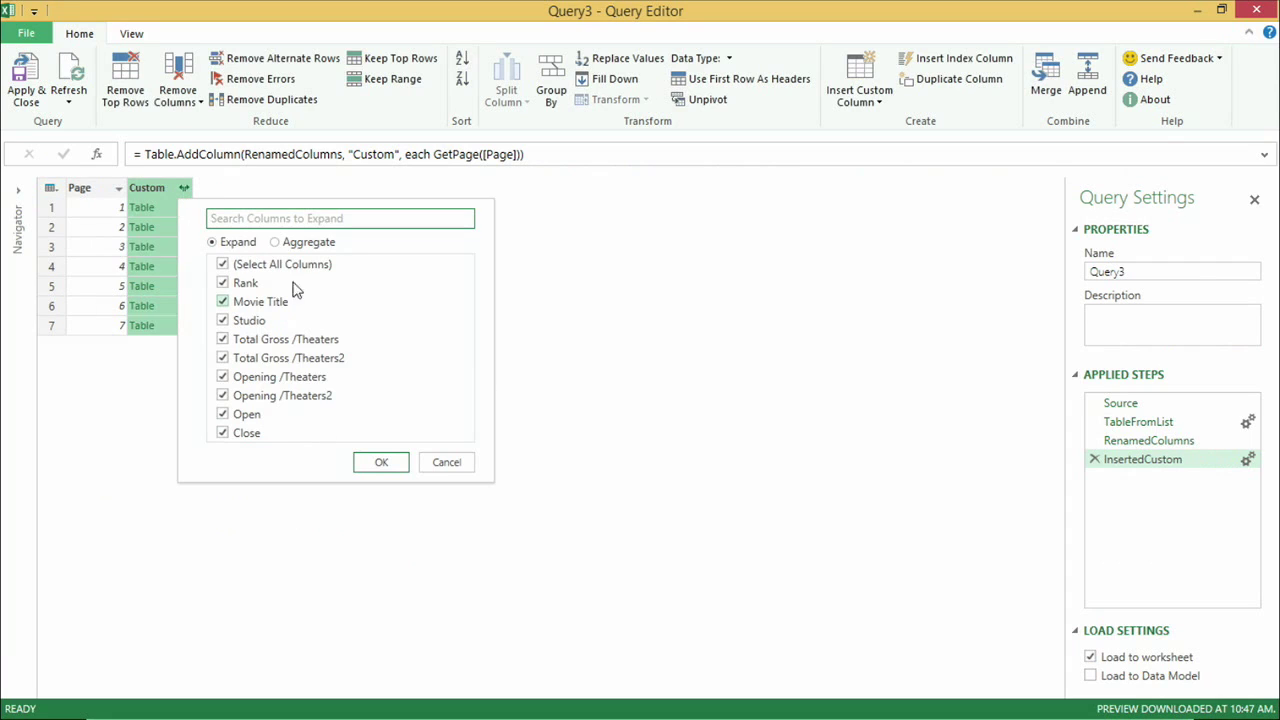
pyautogui.click(378, 464)
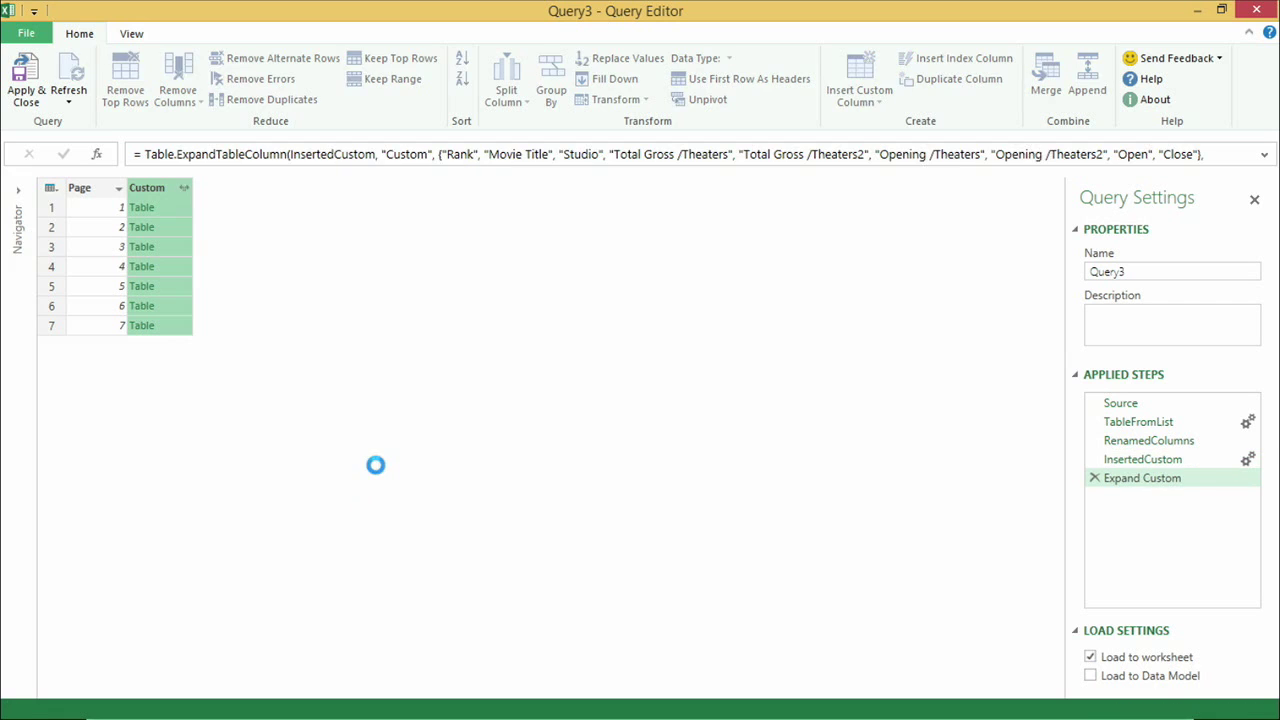
pyautogui.rightClick(104, 191)
pyautogui.press('Escape')
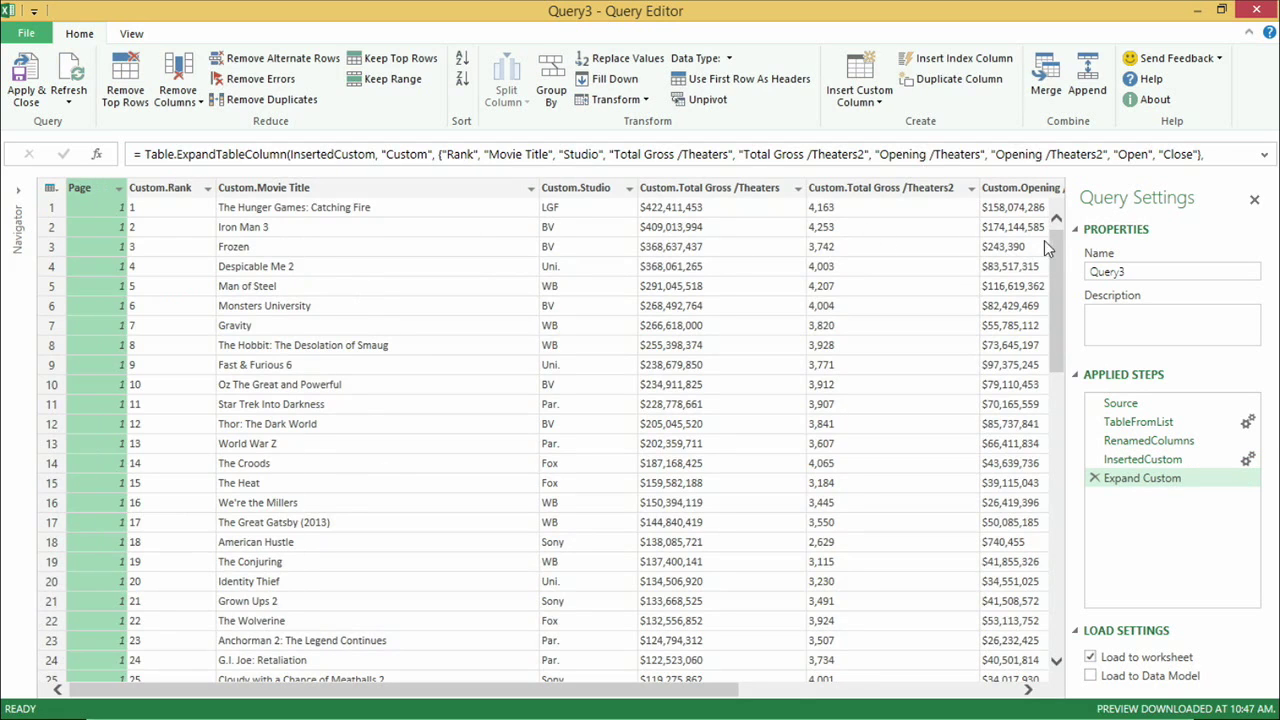
pyautogui.moveTo(1055, 245); pyautogui.dragTo(1040, 573)
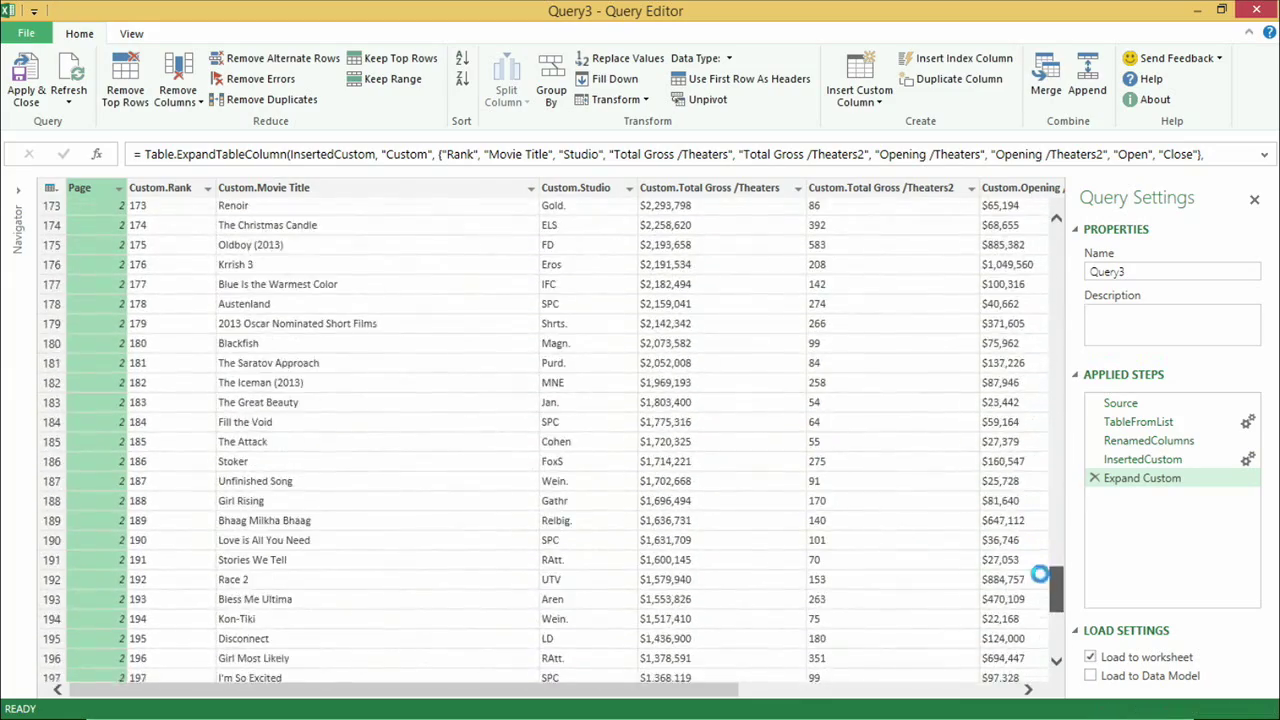
pyautogui.scroll(20, 429, 380)
pyautogui.scroll(-8, 160, 323)
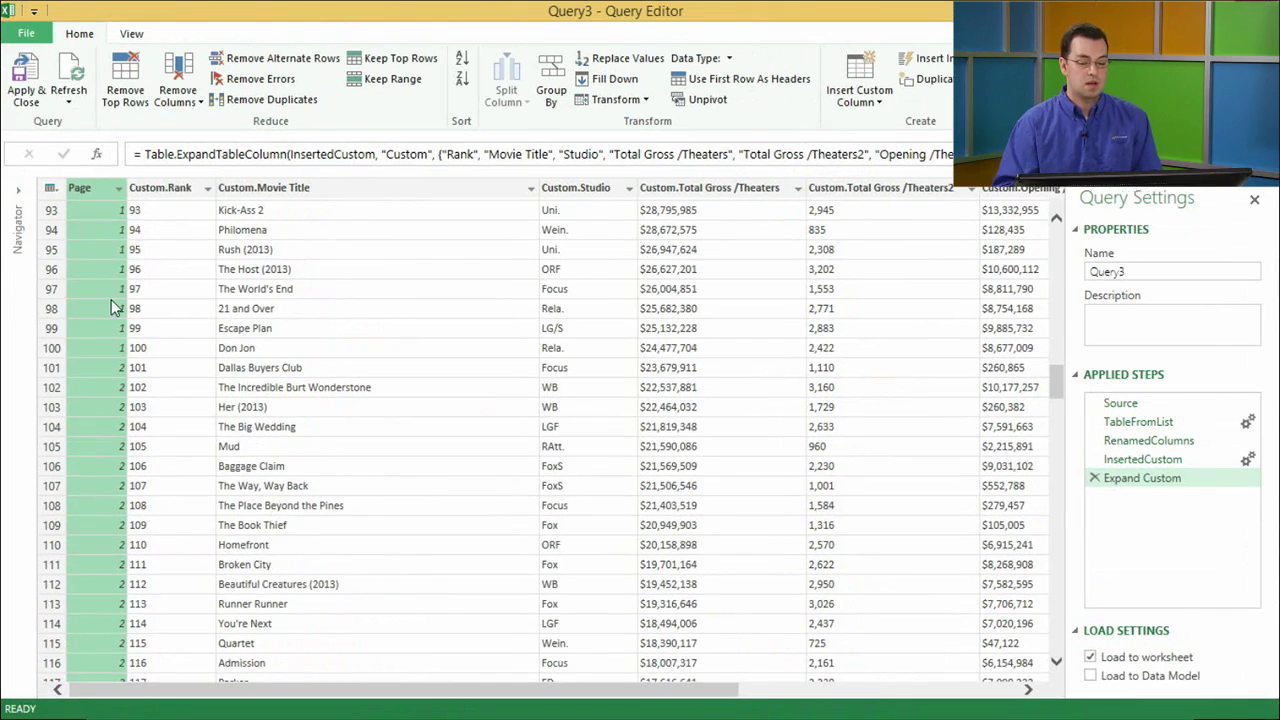
# Step: Apply and close the query to load the combined movie table into the worksheet, and return to the Power Query commands
pyautogui.click(148, 36)
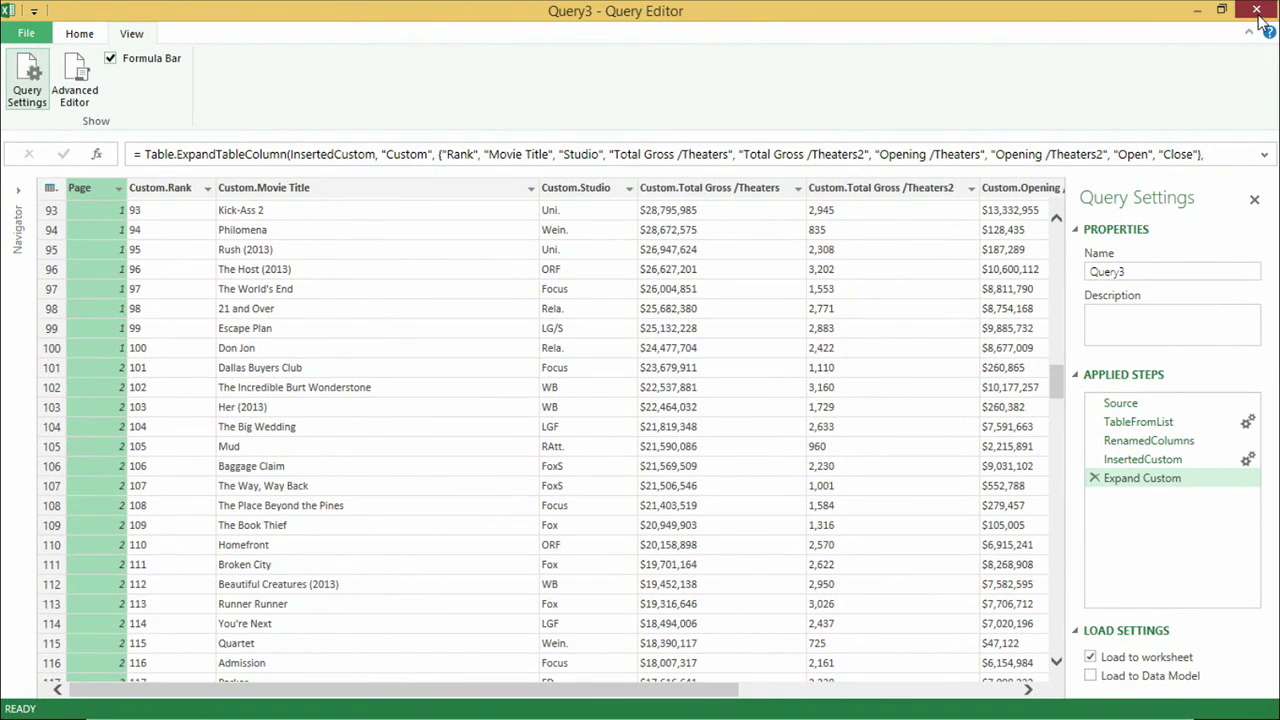
pyautogui.click(79, 33)
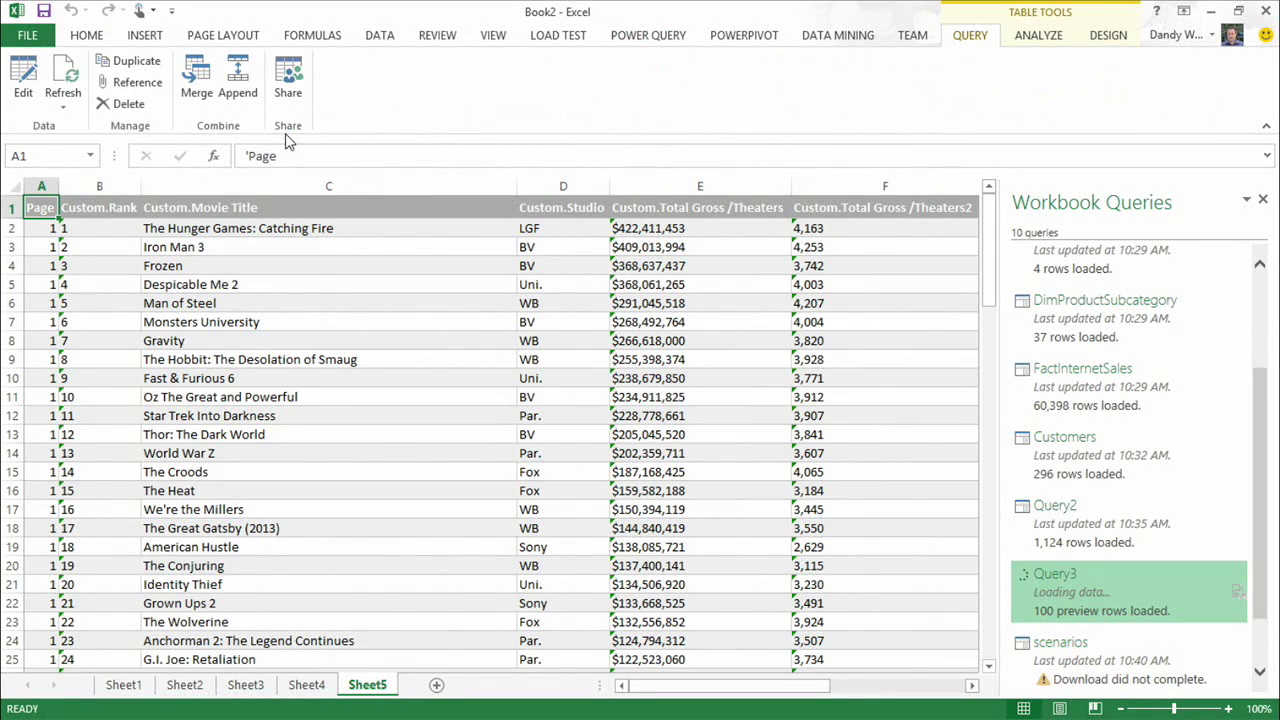
pyautogui.moveTo(1258, 587); pyautogui.dragTo(1258, 490)
pyautogui.click(652, 36)
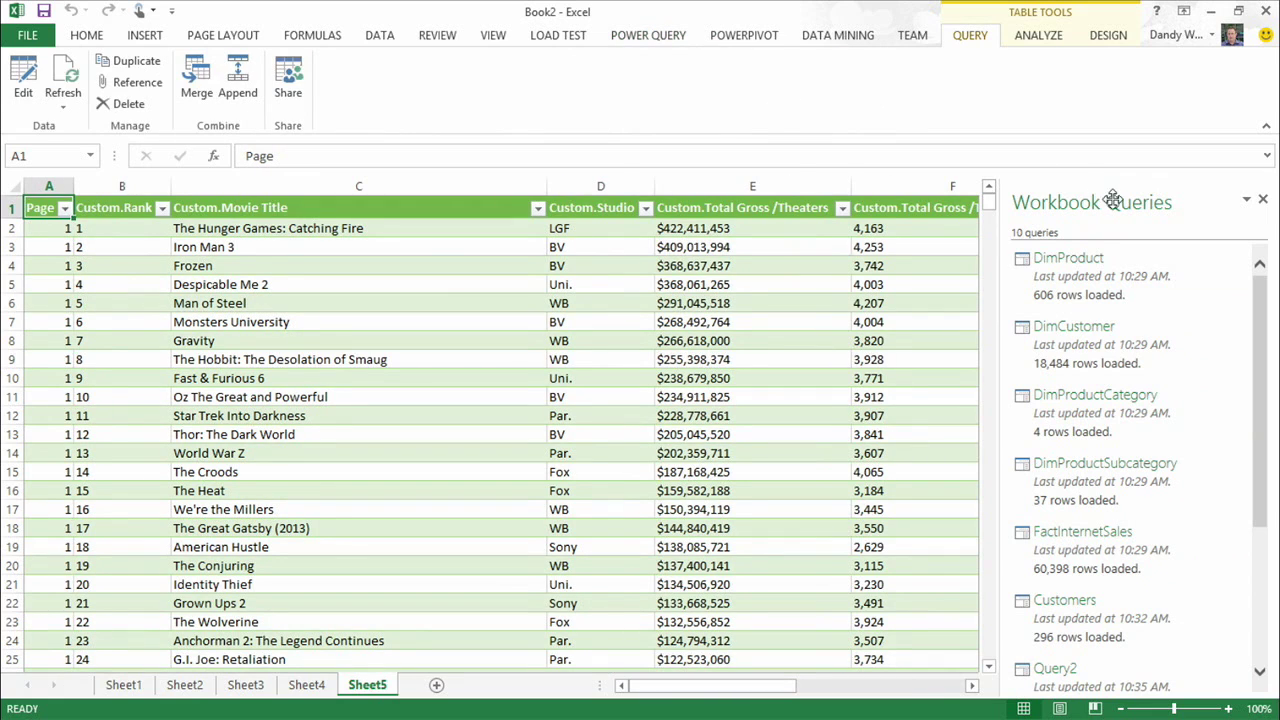
pyautogui.click(650, 36)
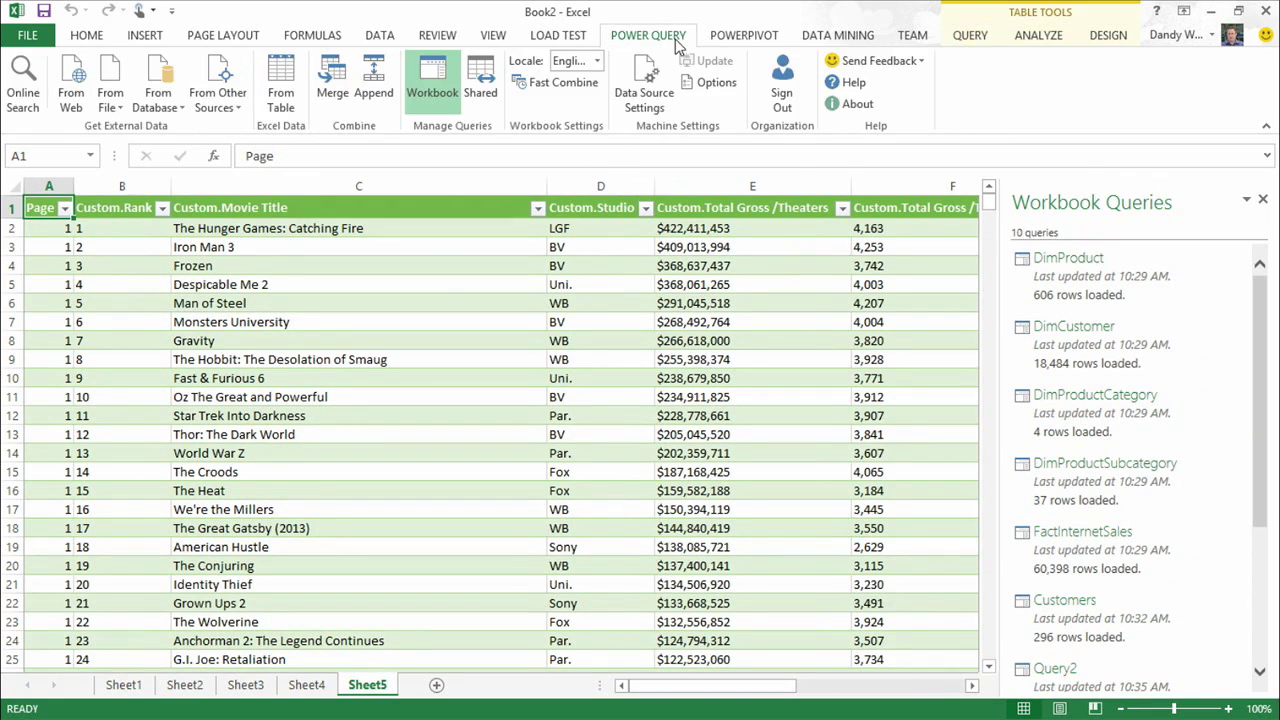